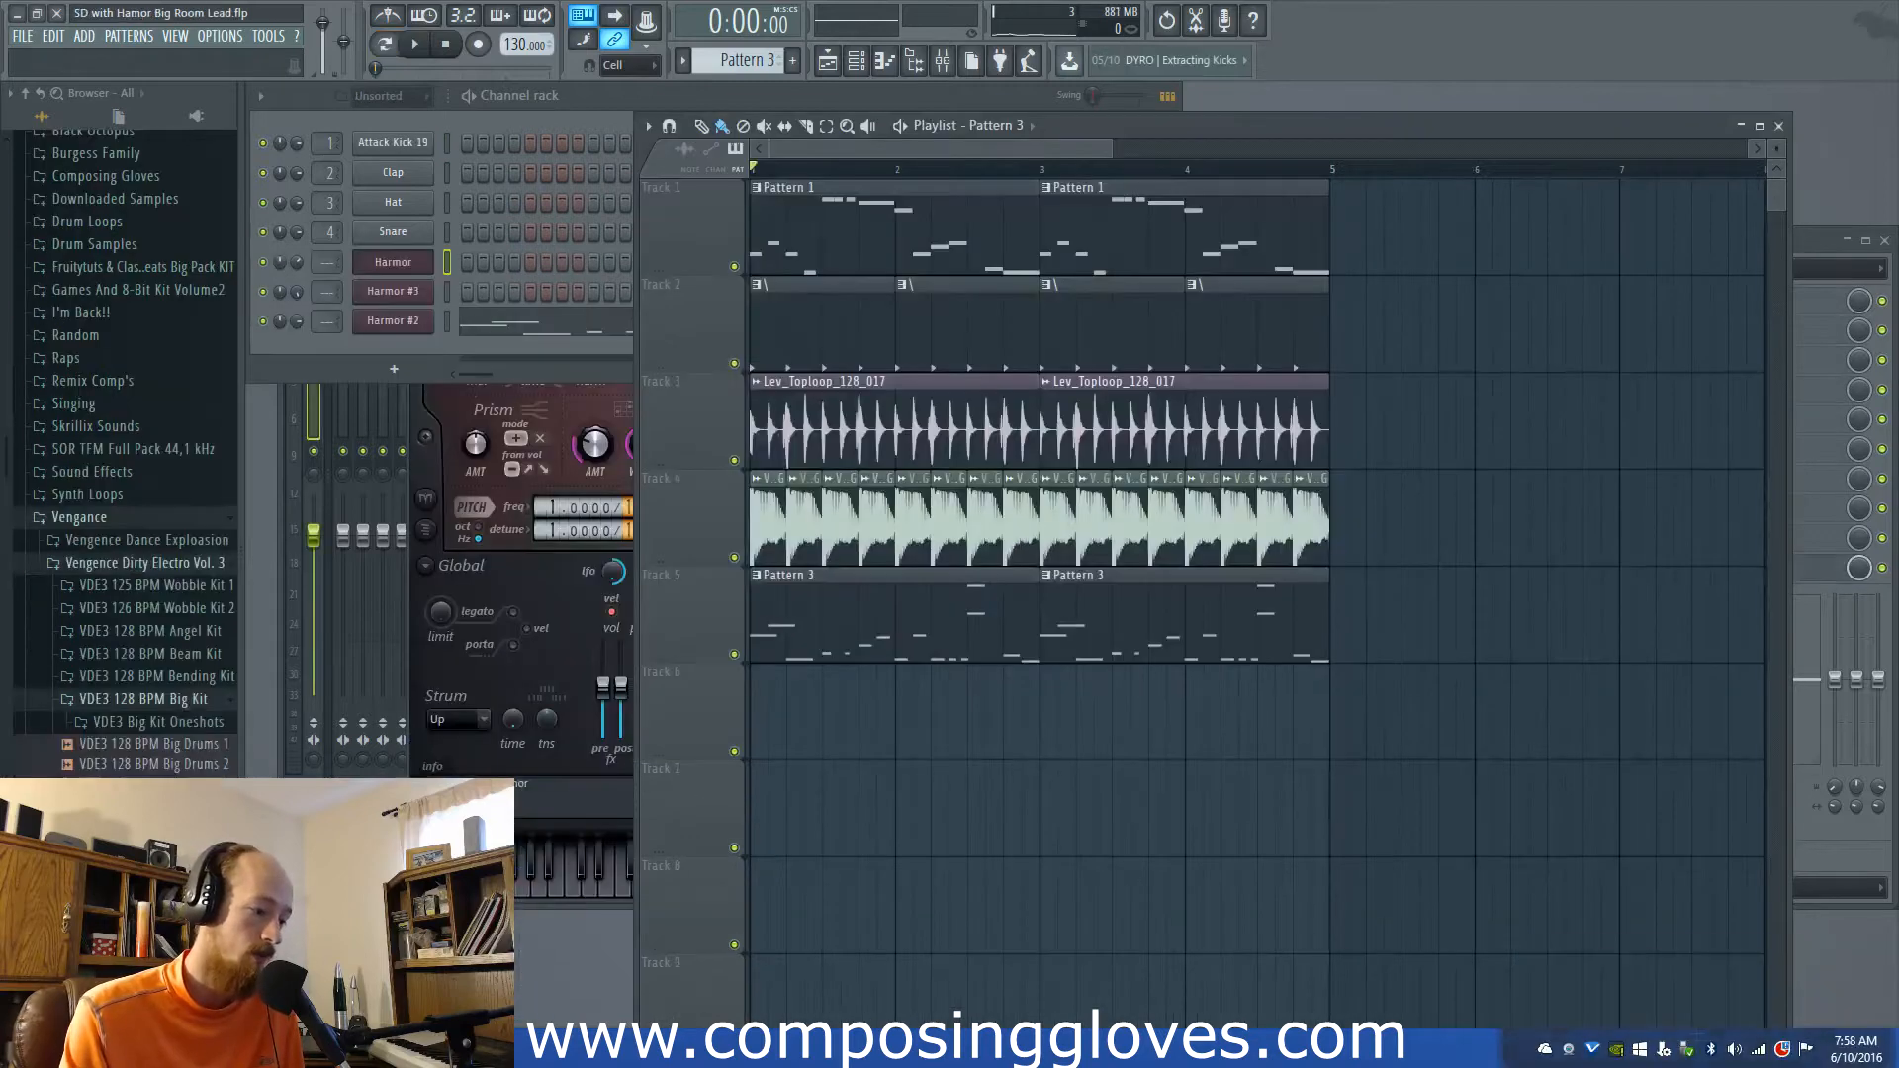
# Step: Check the OBS recorder, return to the FL Studio project and briefly test the song's playback
pyautogui.hotkey('alt', 'Tab')
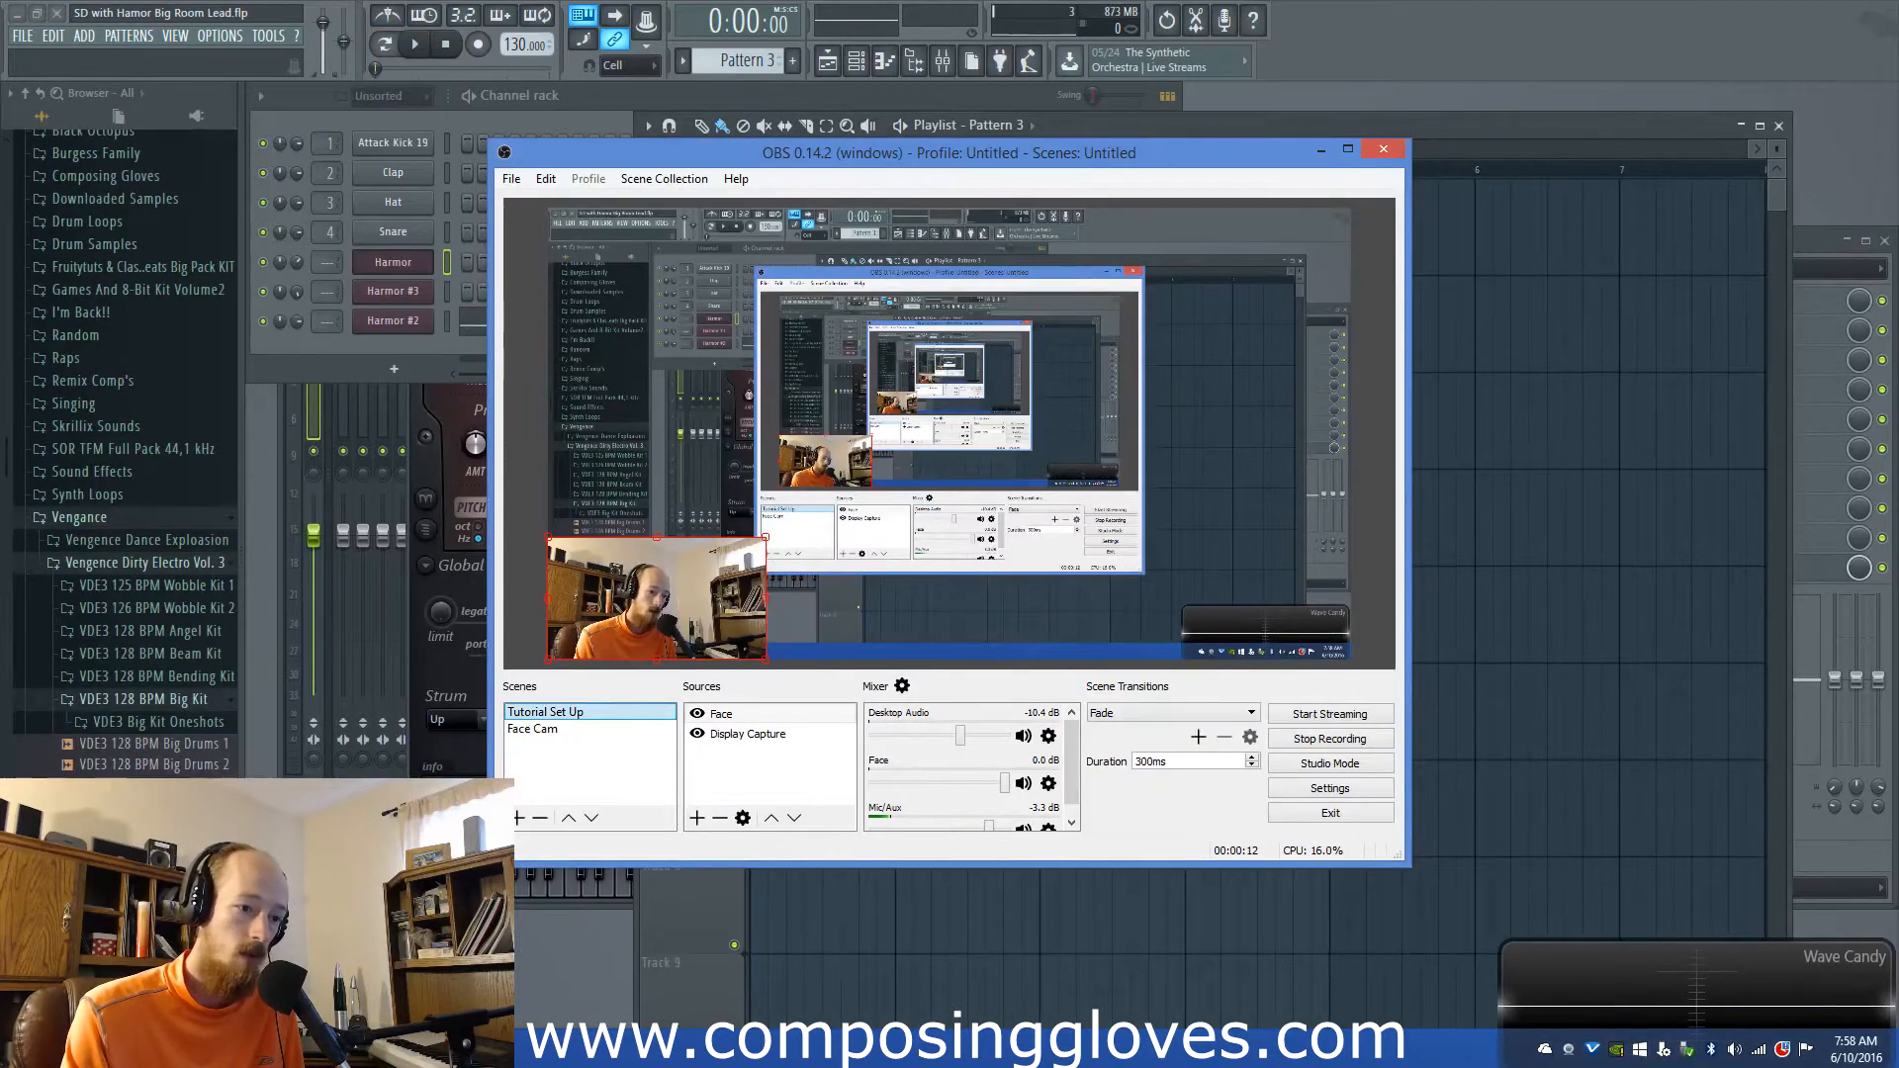
pyautogui.hotkey('alt', 'Tab')
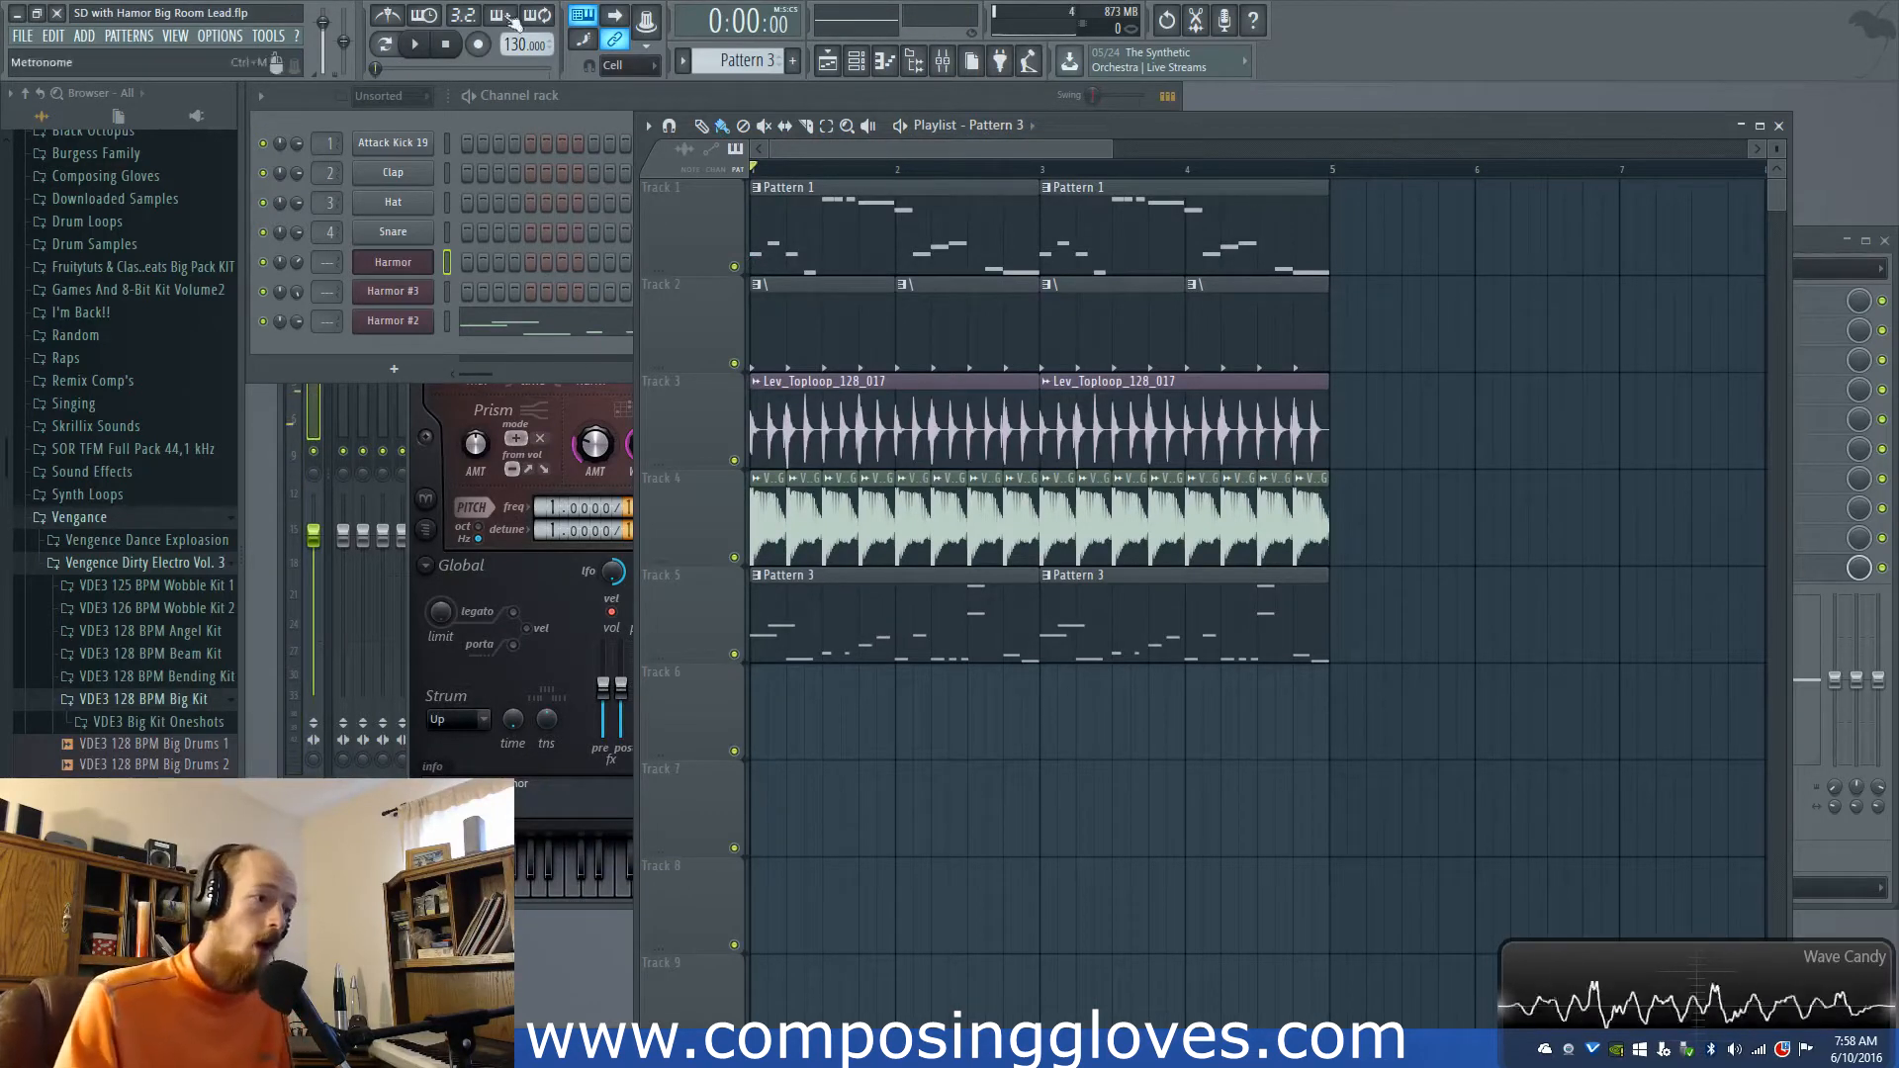
pyautogui.press('space')
pyautogui.press('space')
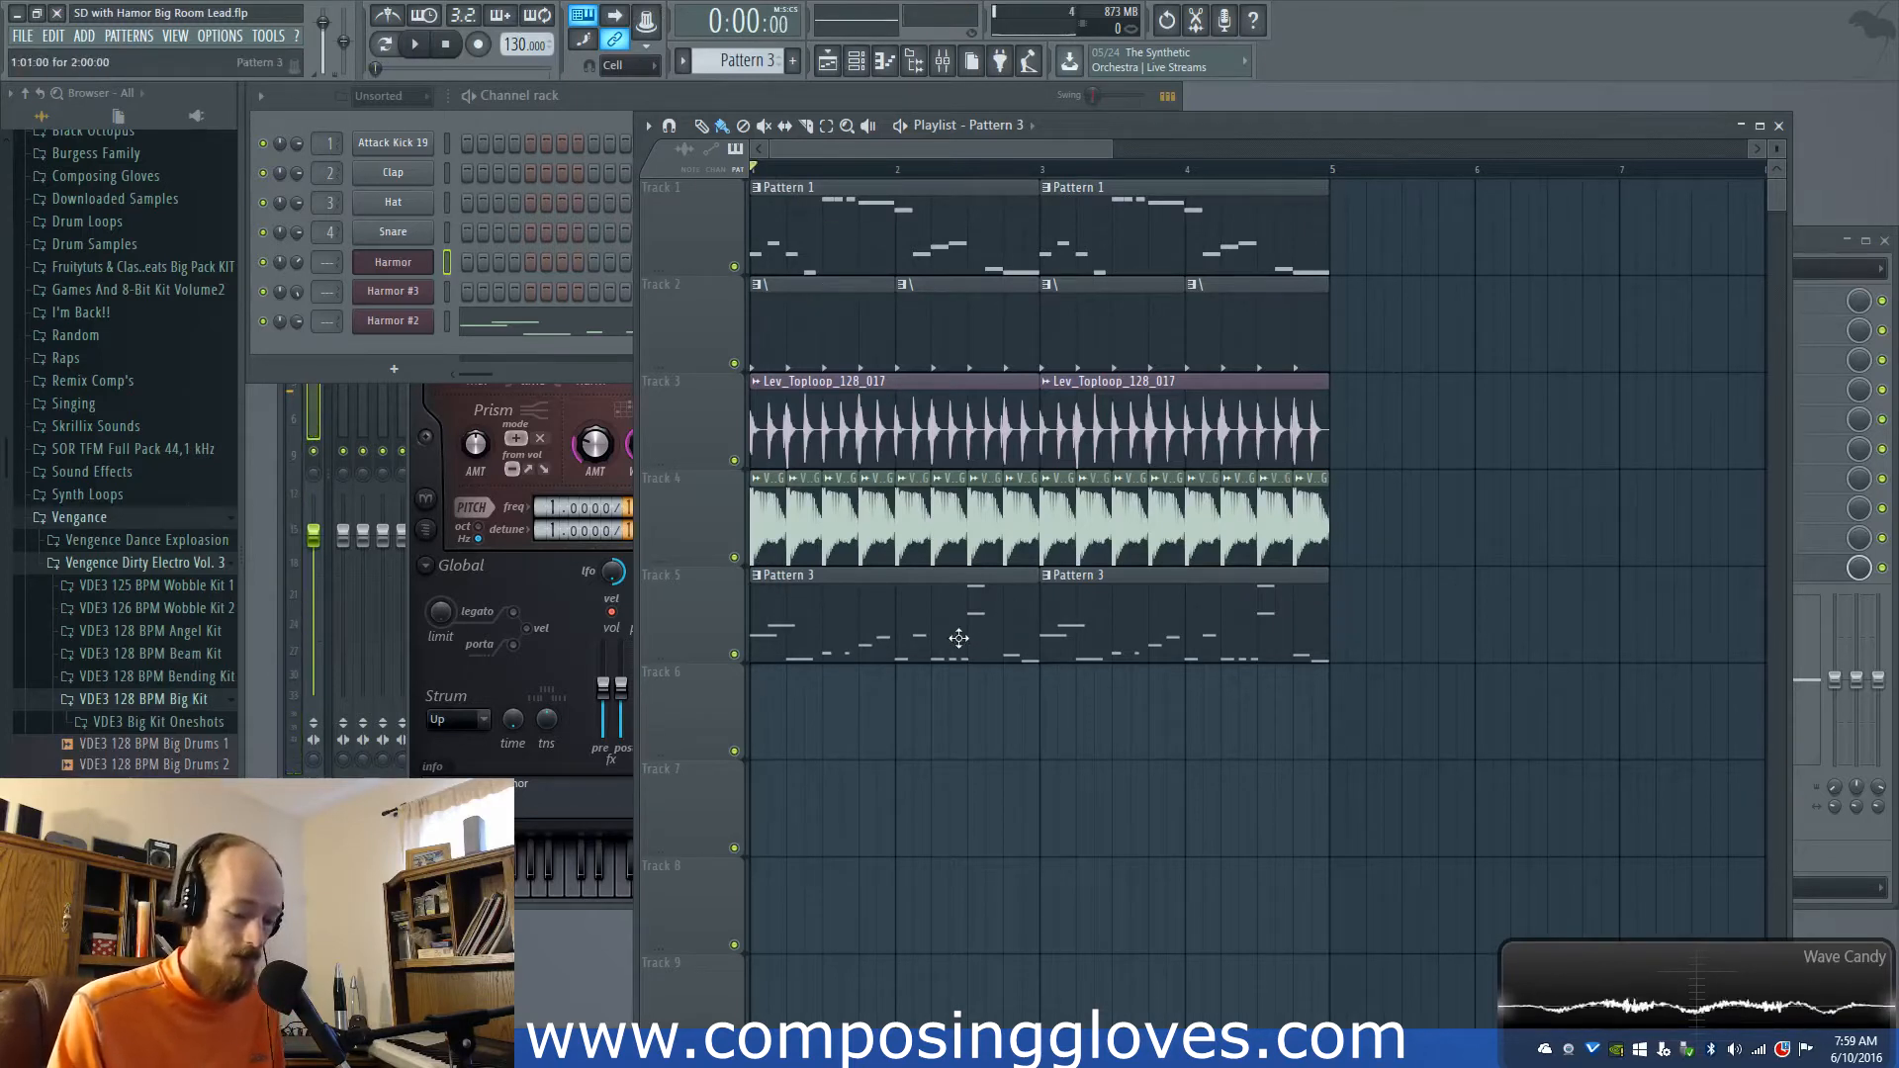
# Step: Mute both Pattern 3 clips on Track 5 and play the arrangement without them
pyautogui.keyDown('alt'); pyautogui.rightClick(1143, 644); pyautogui.keyUp('alt')
pyautogui.keyDown('alt'); pyautogui.rightClick(908, 642); pyautogui.keyUp('alt')
pyautogui.press('space')
pyautogui.press('space')
pyautogui.press('space')
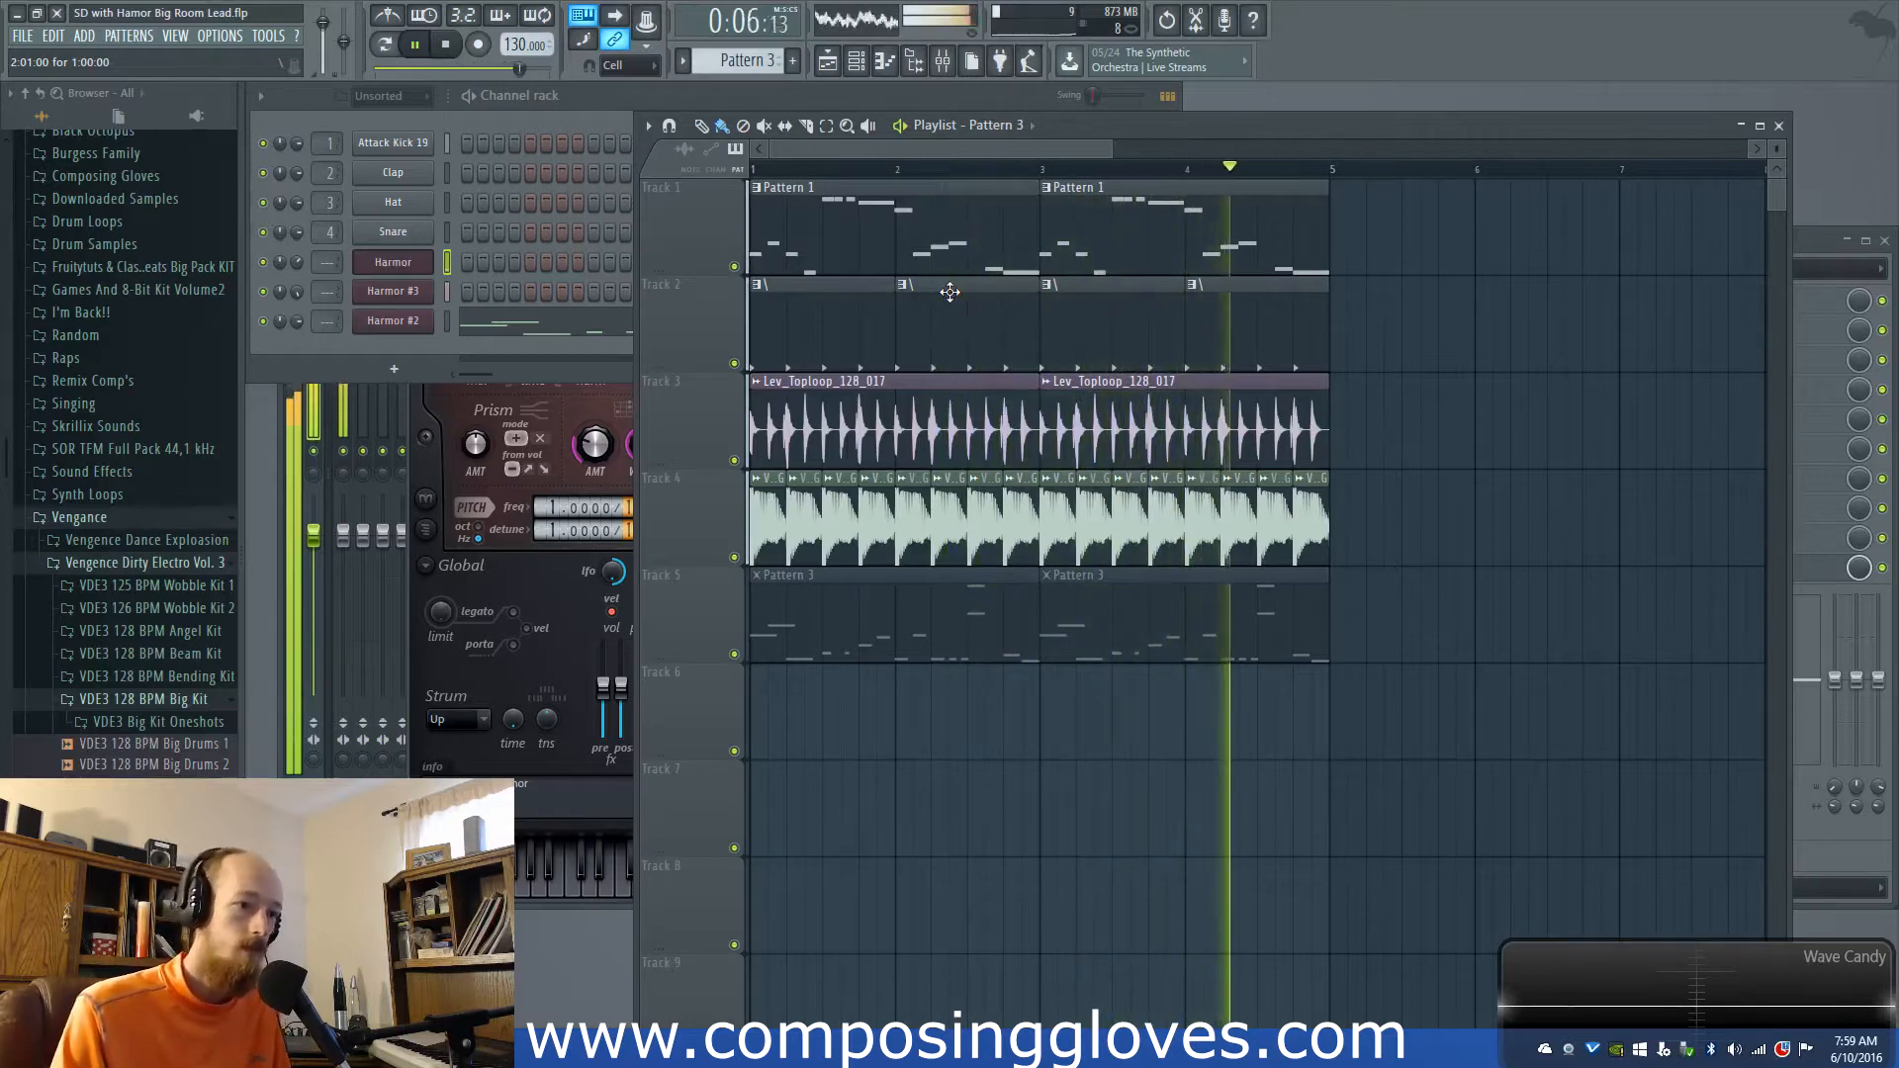
pyautogui.press('space')
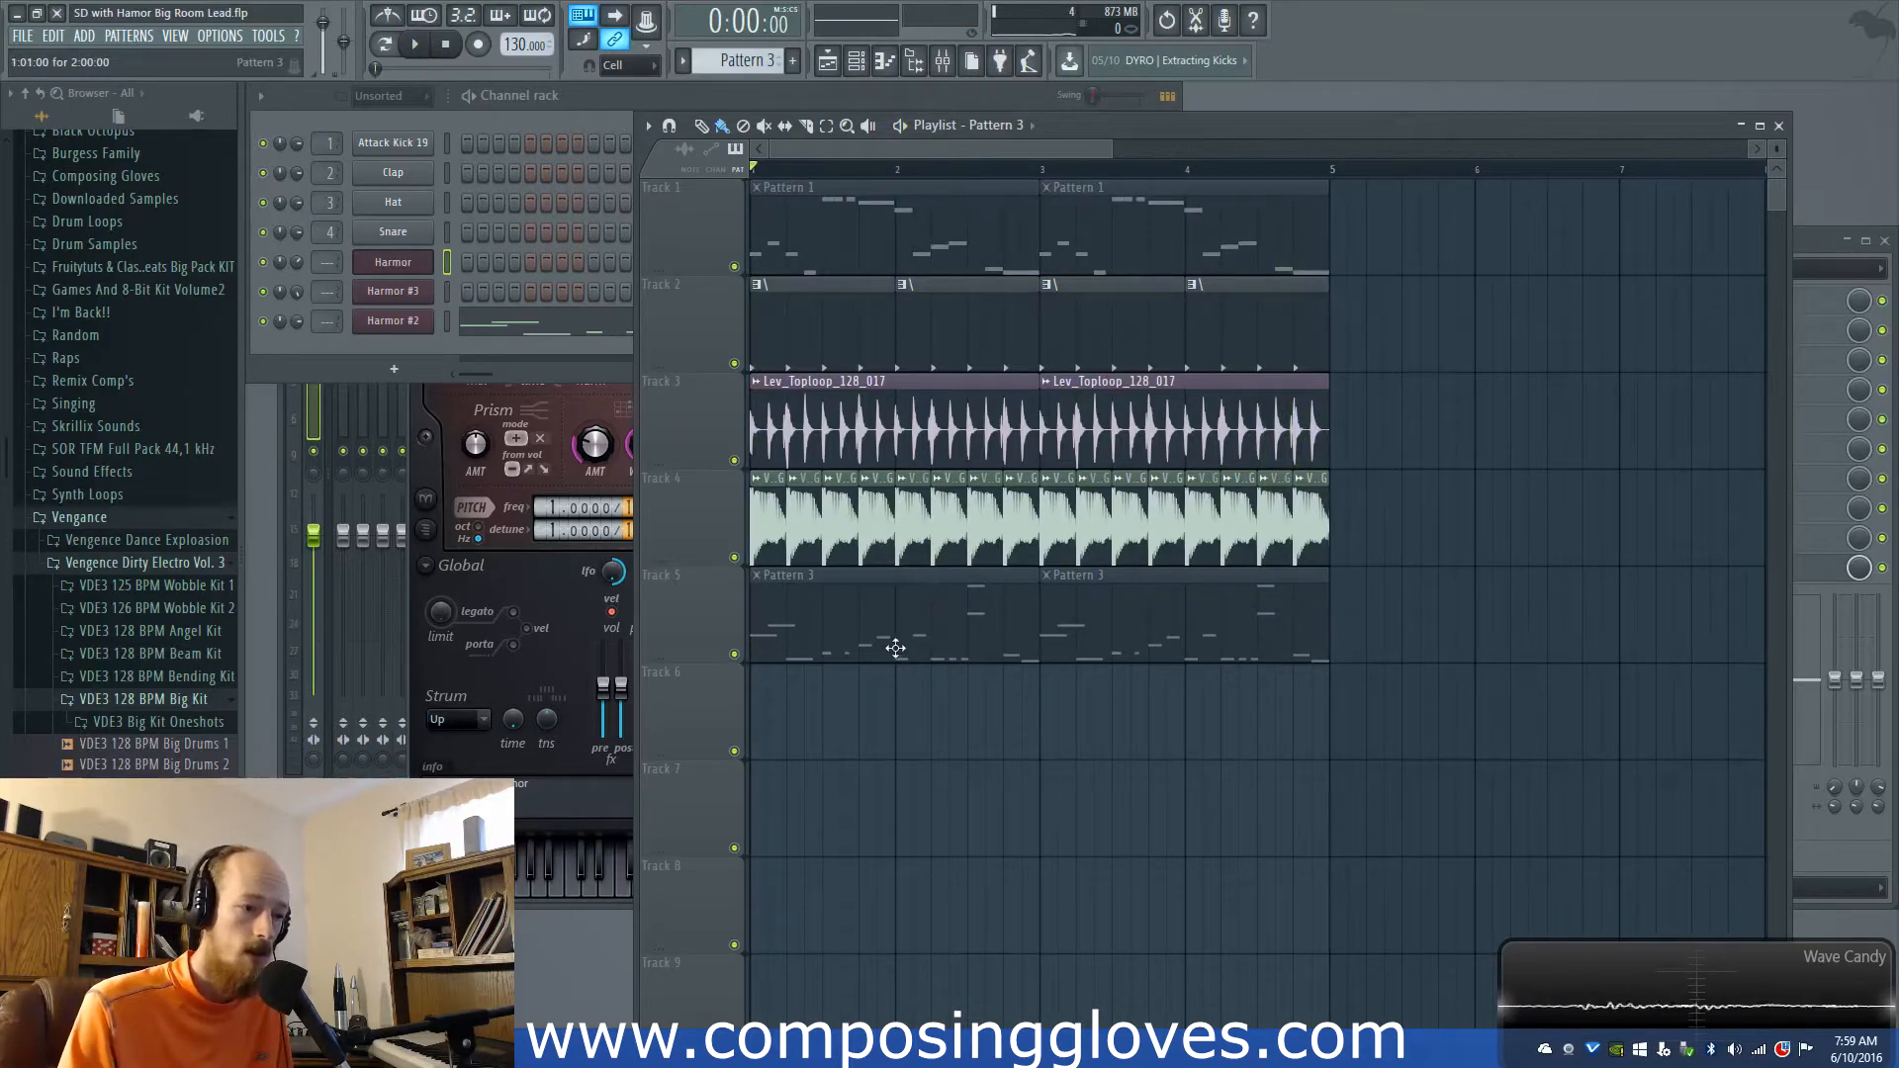
# Step: Play the arrangement with the Pattern 1 clips muted and the Pattern 3 clips active
pyautogui.press('space')
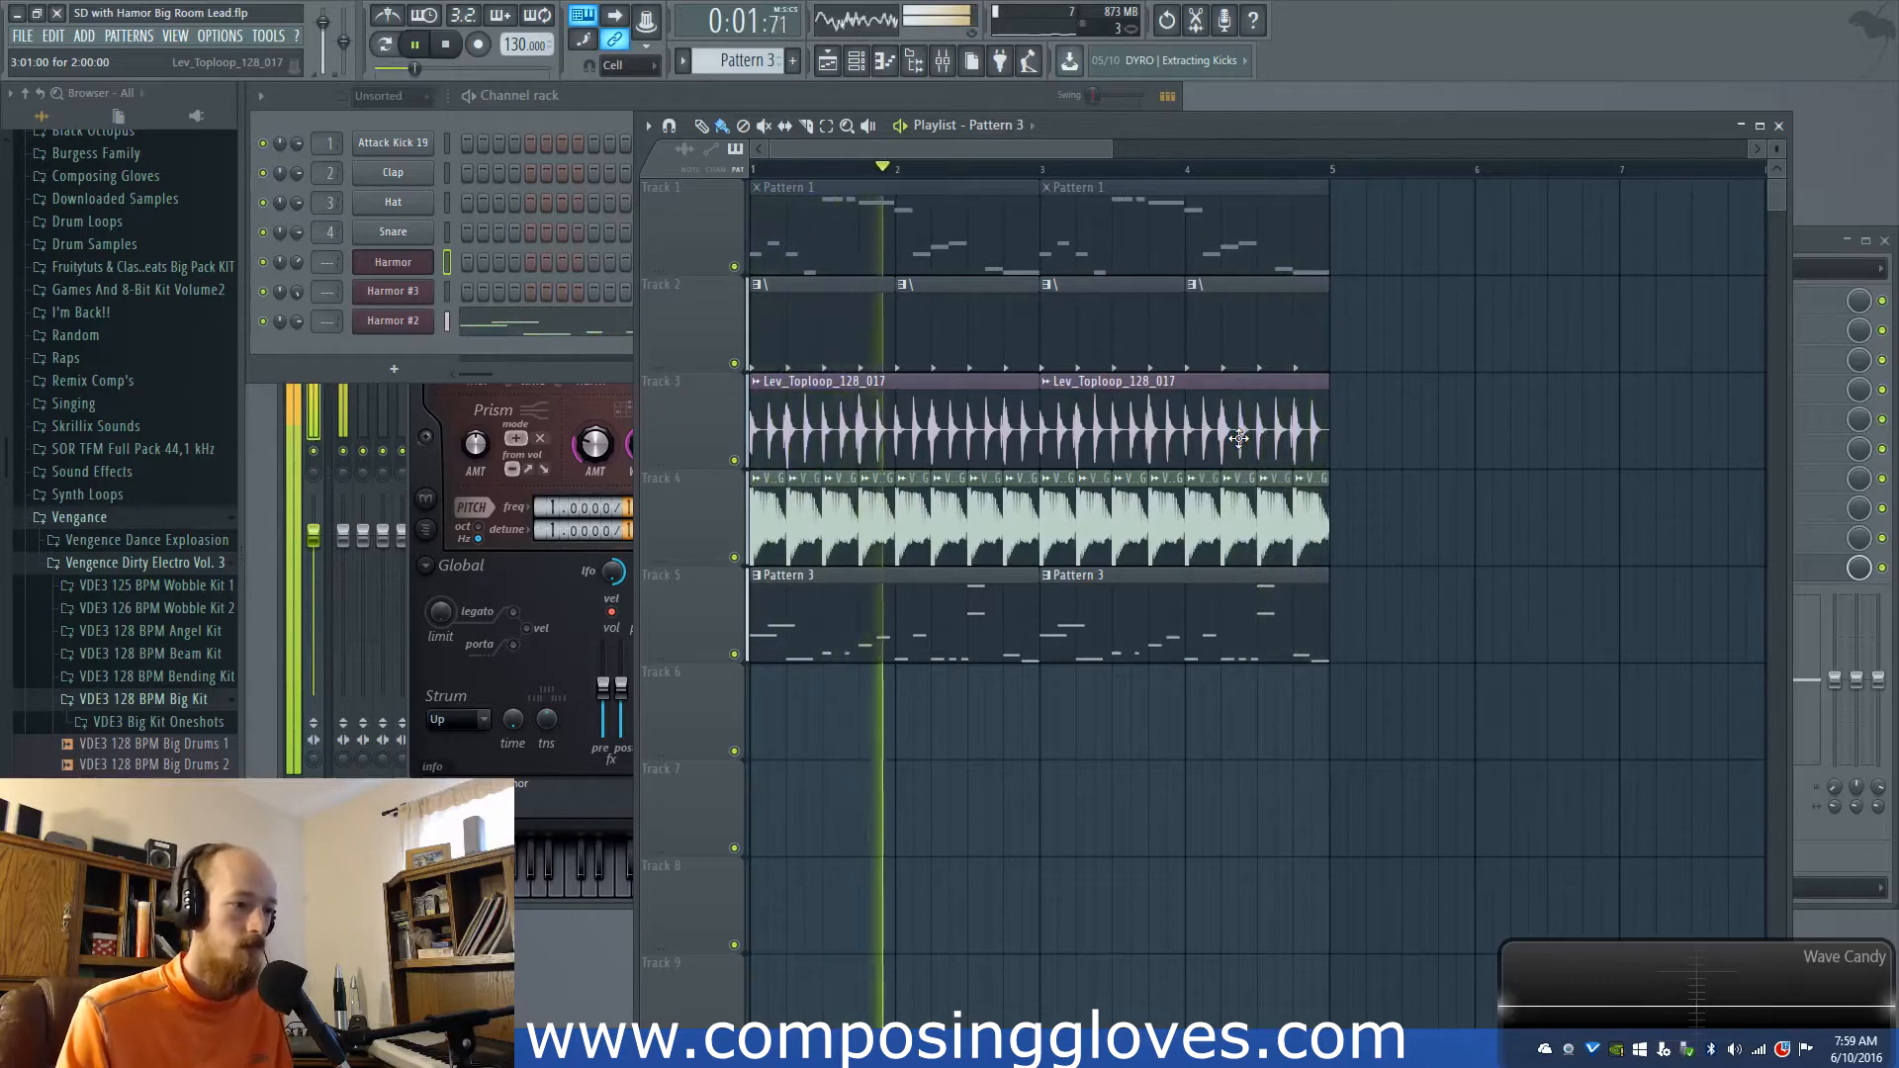
pyautogui.press('space')
pyautogui.press('space')
pyautogui.press('space')
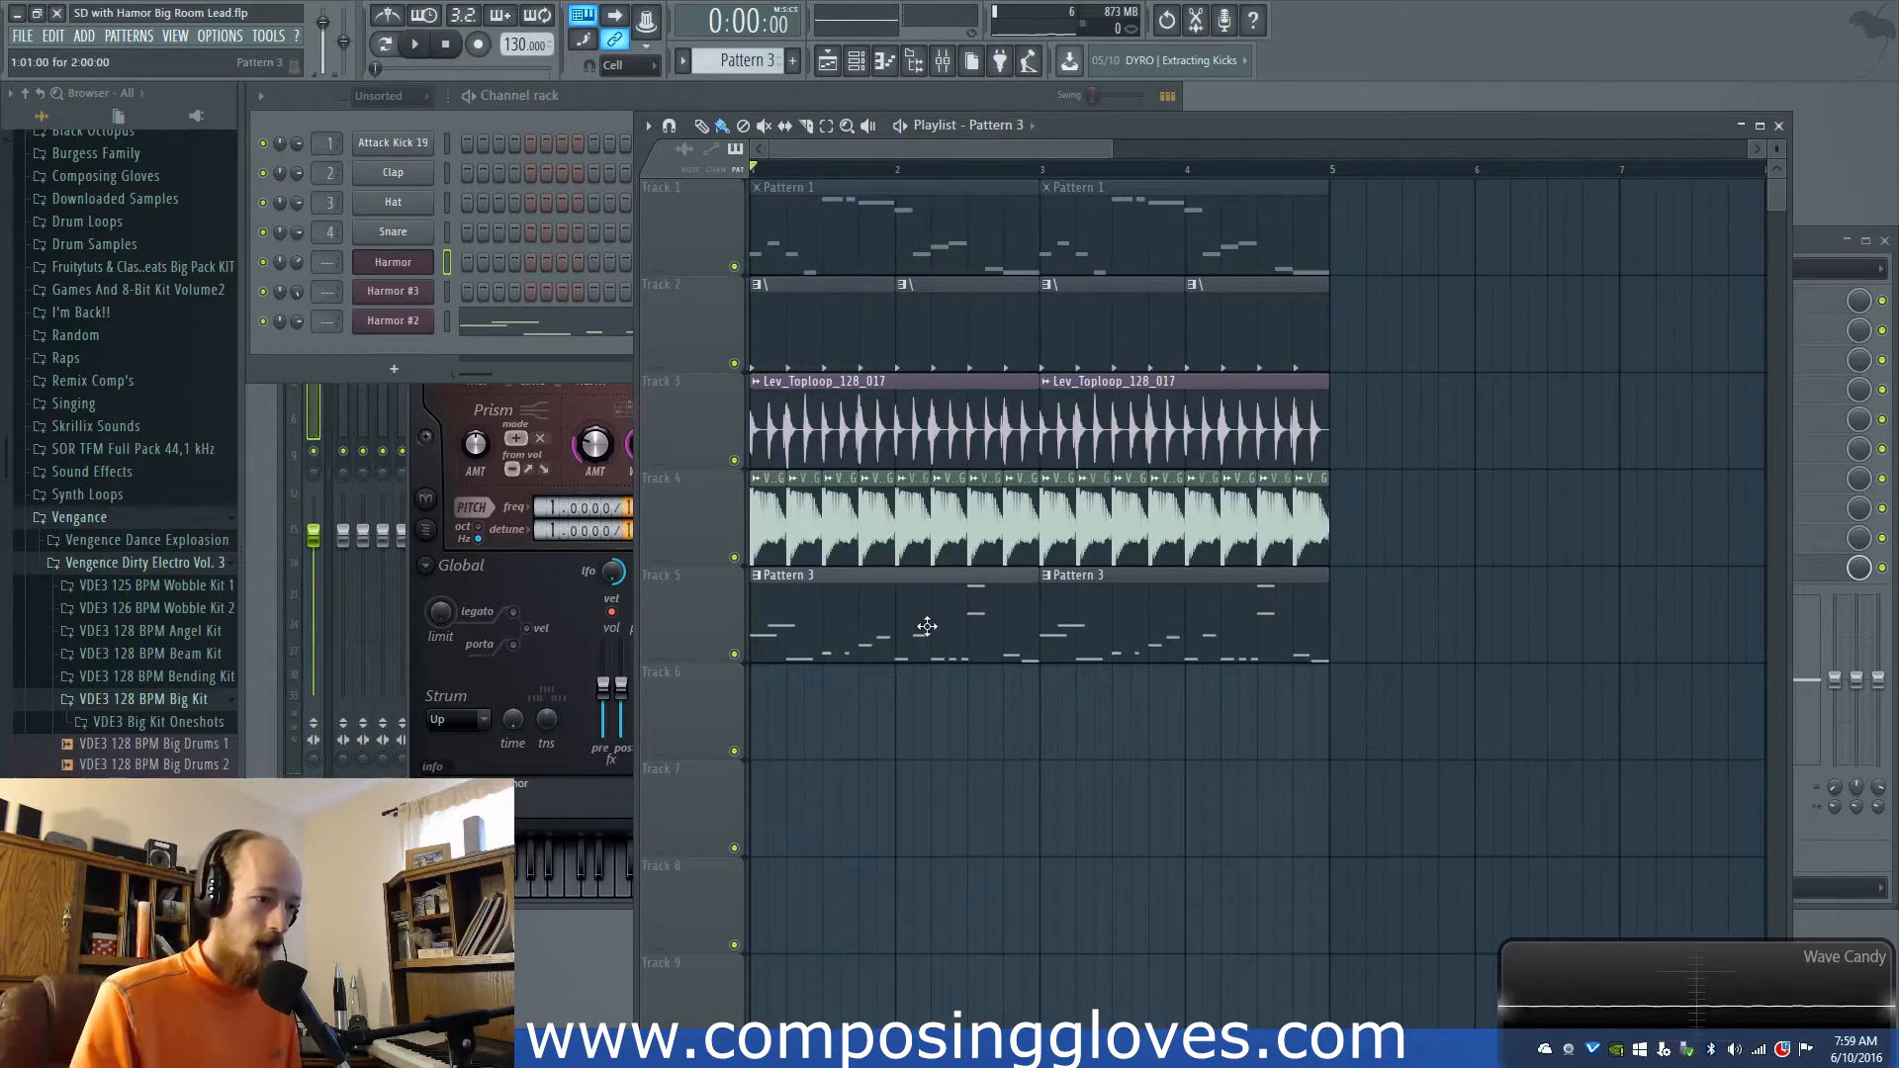
# Step: Open Pattern 3's Harmor #2 notes in the piano roll for viewing and return to the playlist
pyautogui.doubleClick(926, 627)
pyautogui.click(319, 358)
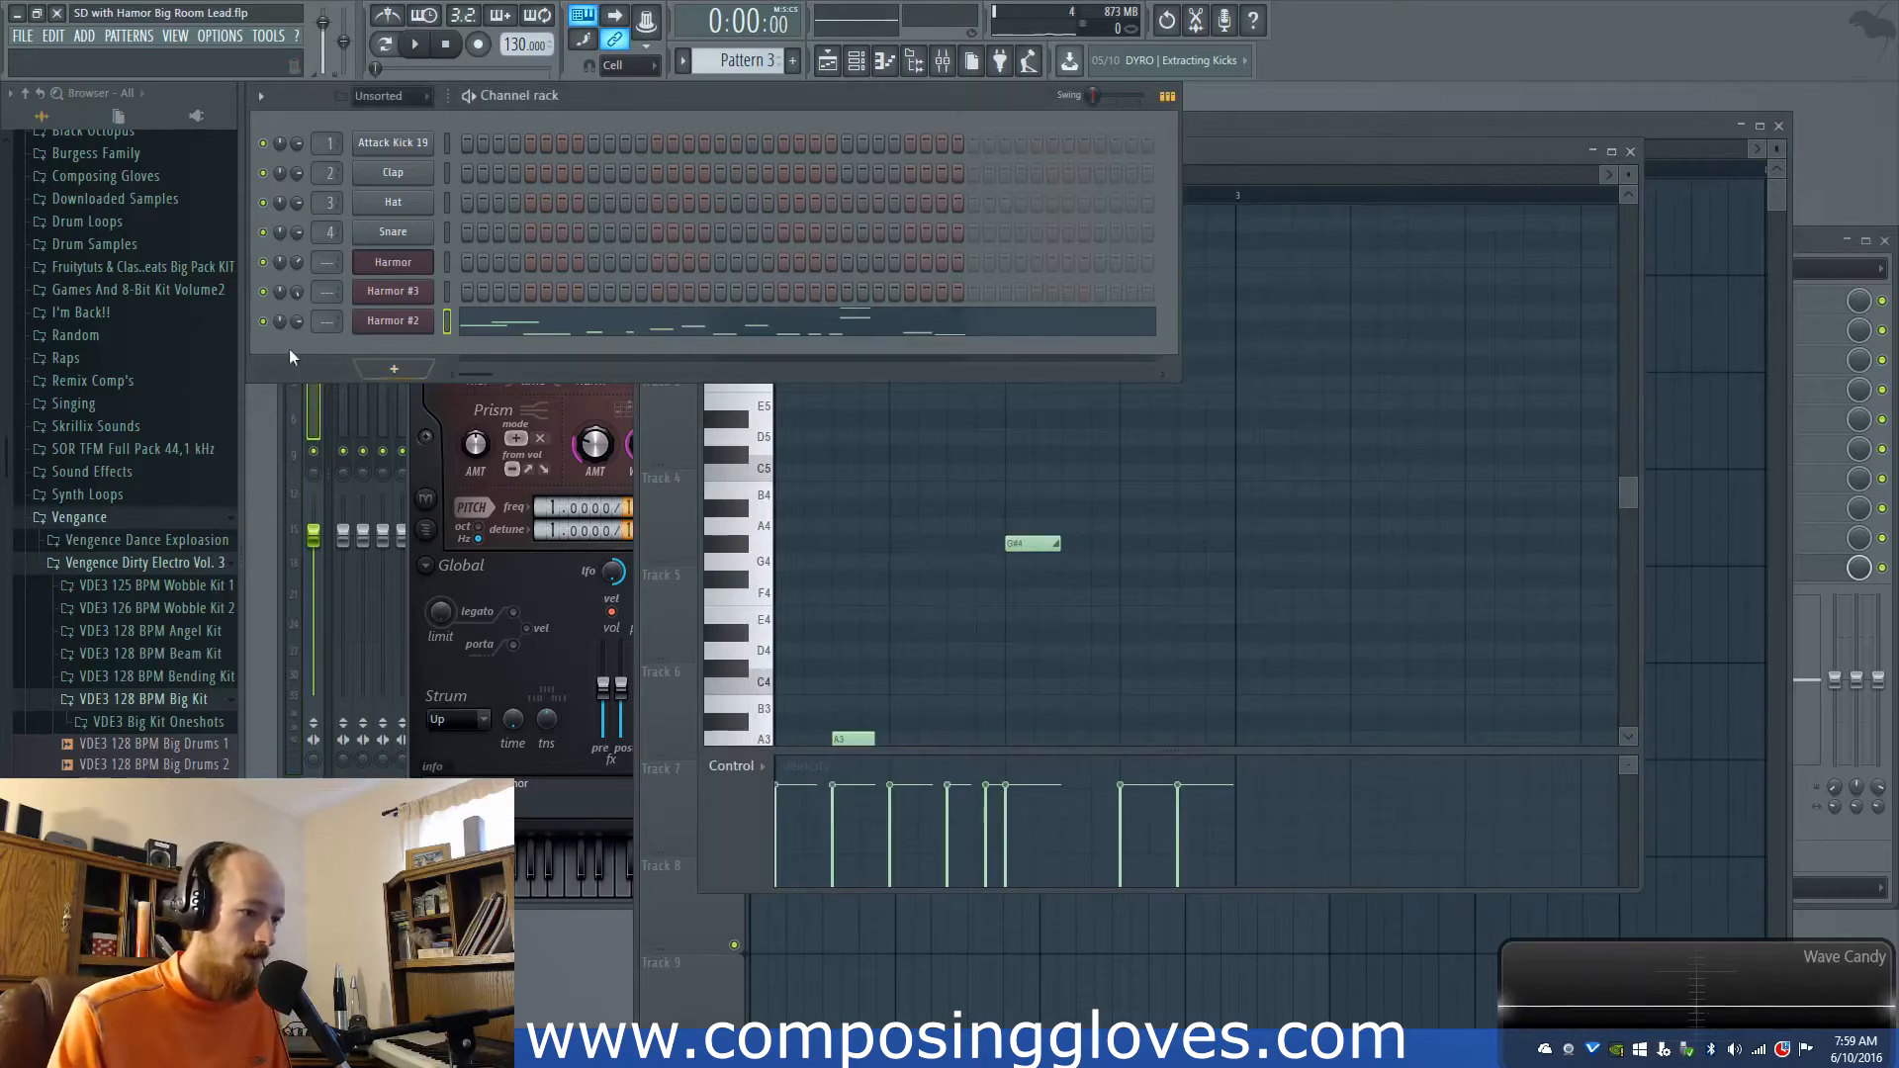
pyautogui.click(1301, 128)
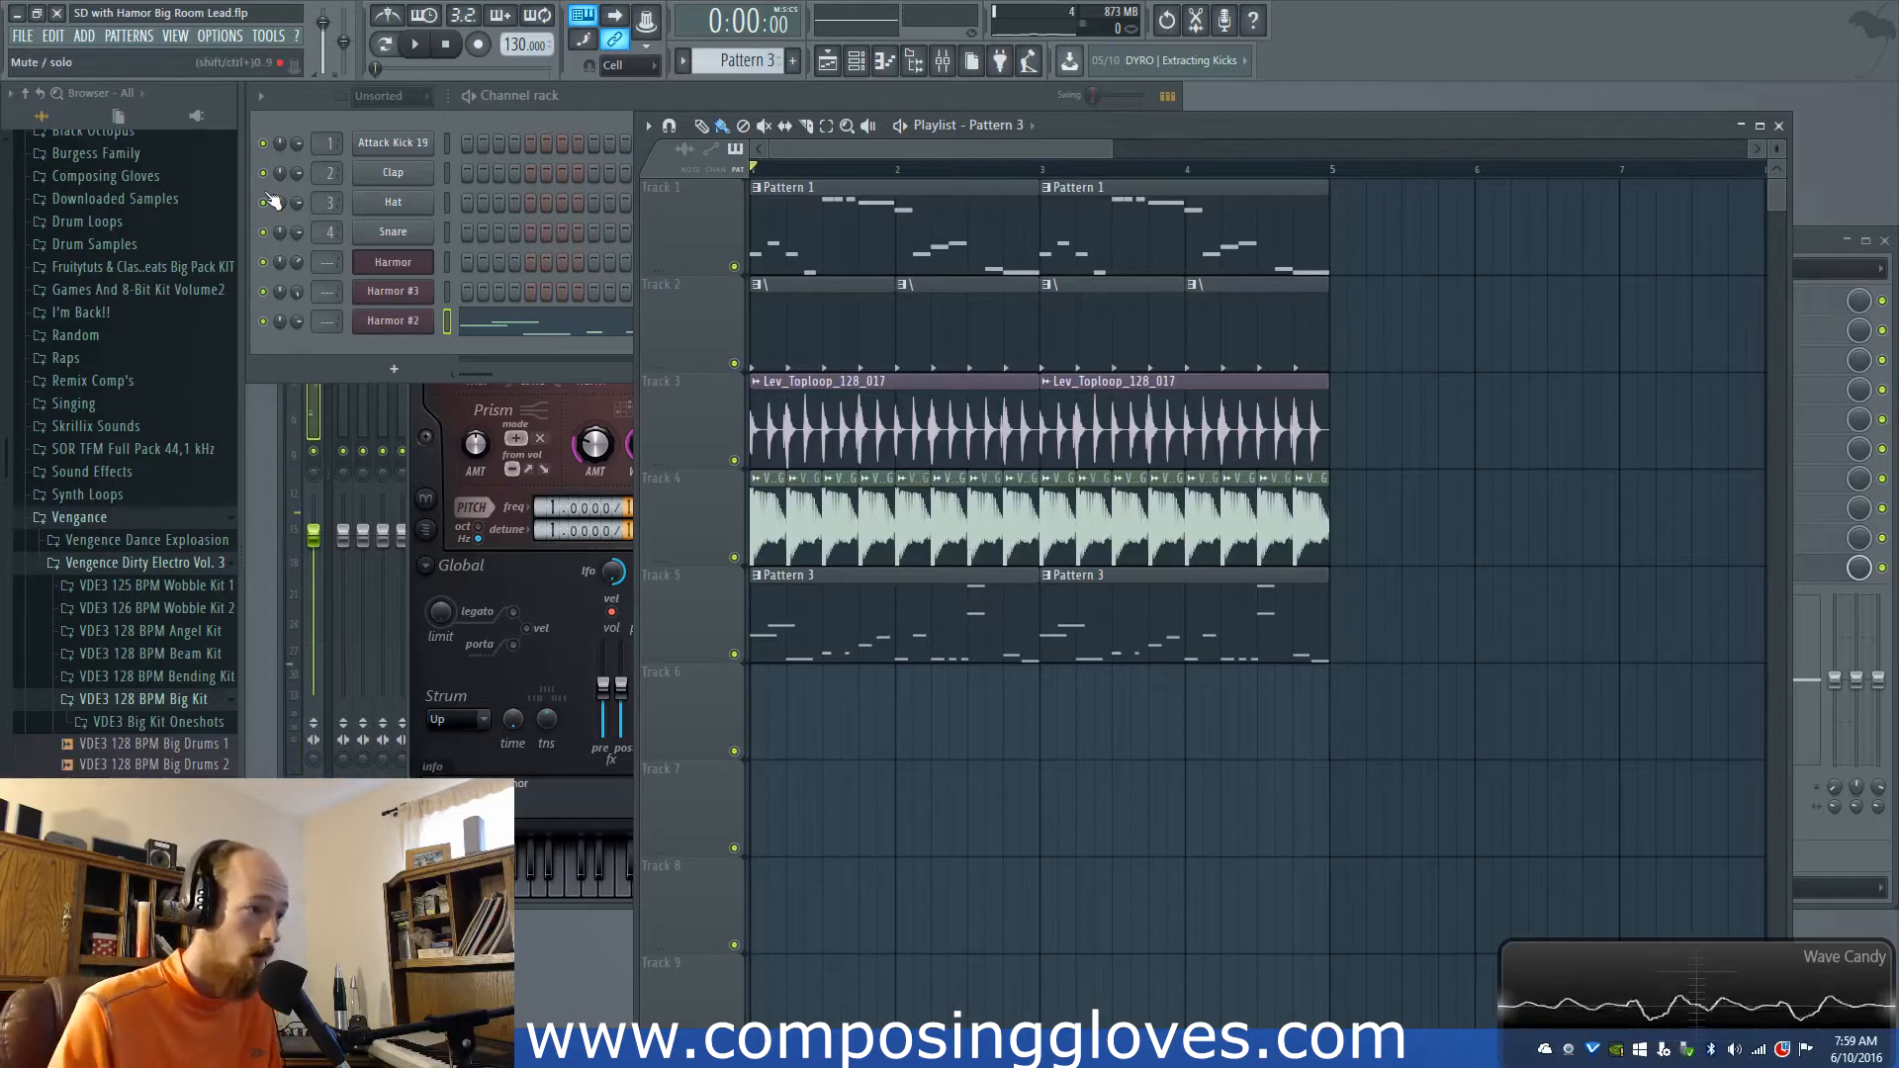
# Step: Open the Harmor channel's synth window, examine it alongside the playlist and close it
pyautogui.click(408, 265)
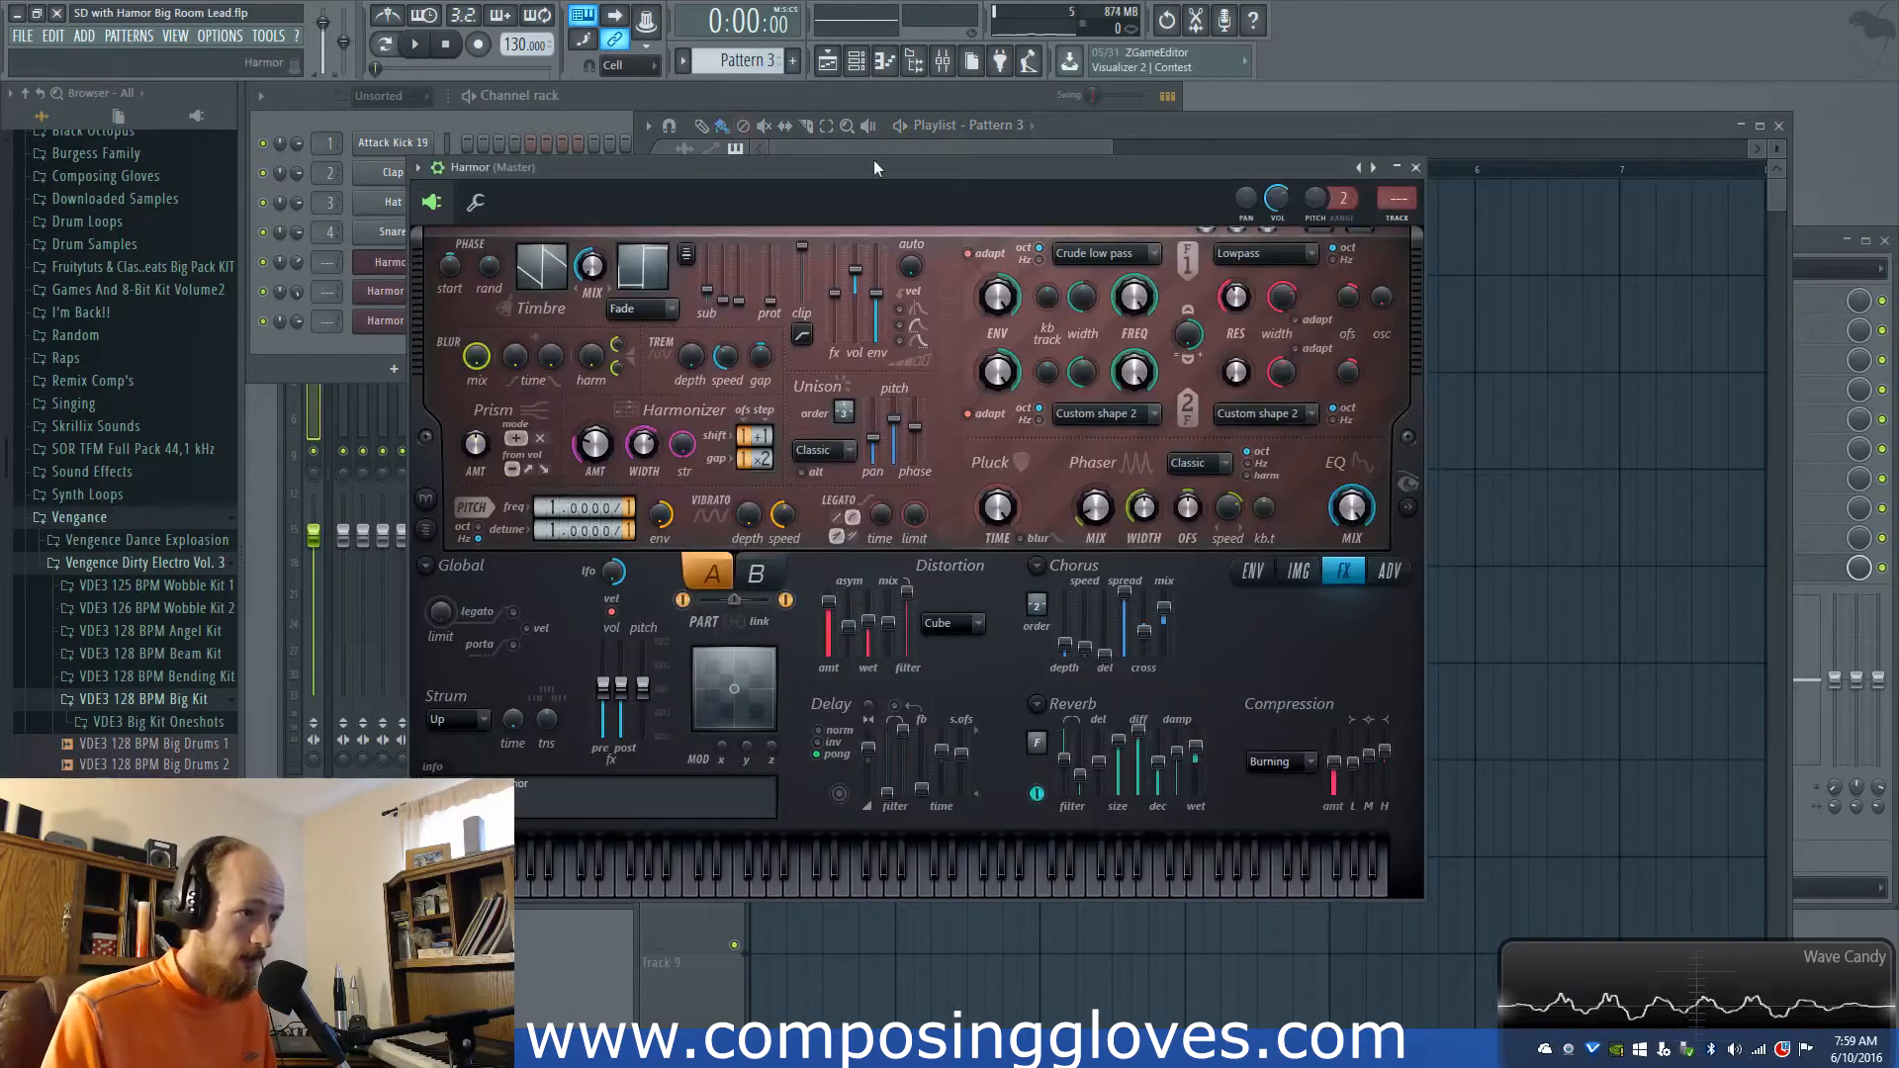
pyautogui.moveTo(856, 172); pyautogui.dragTo(909, 519)
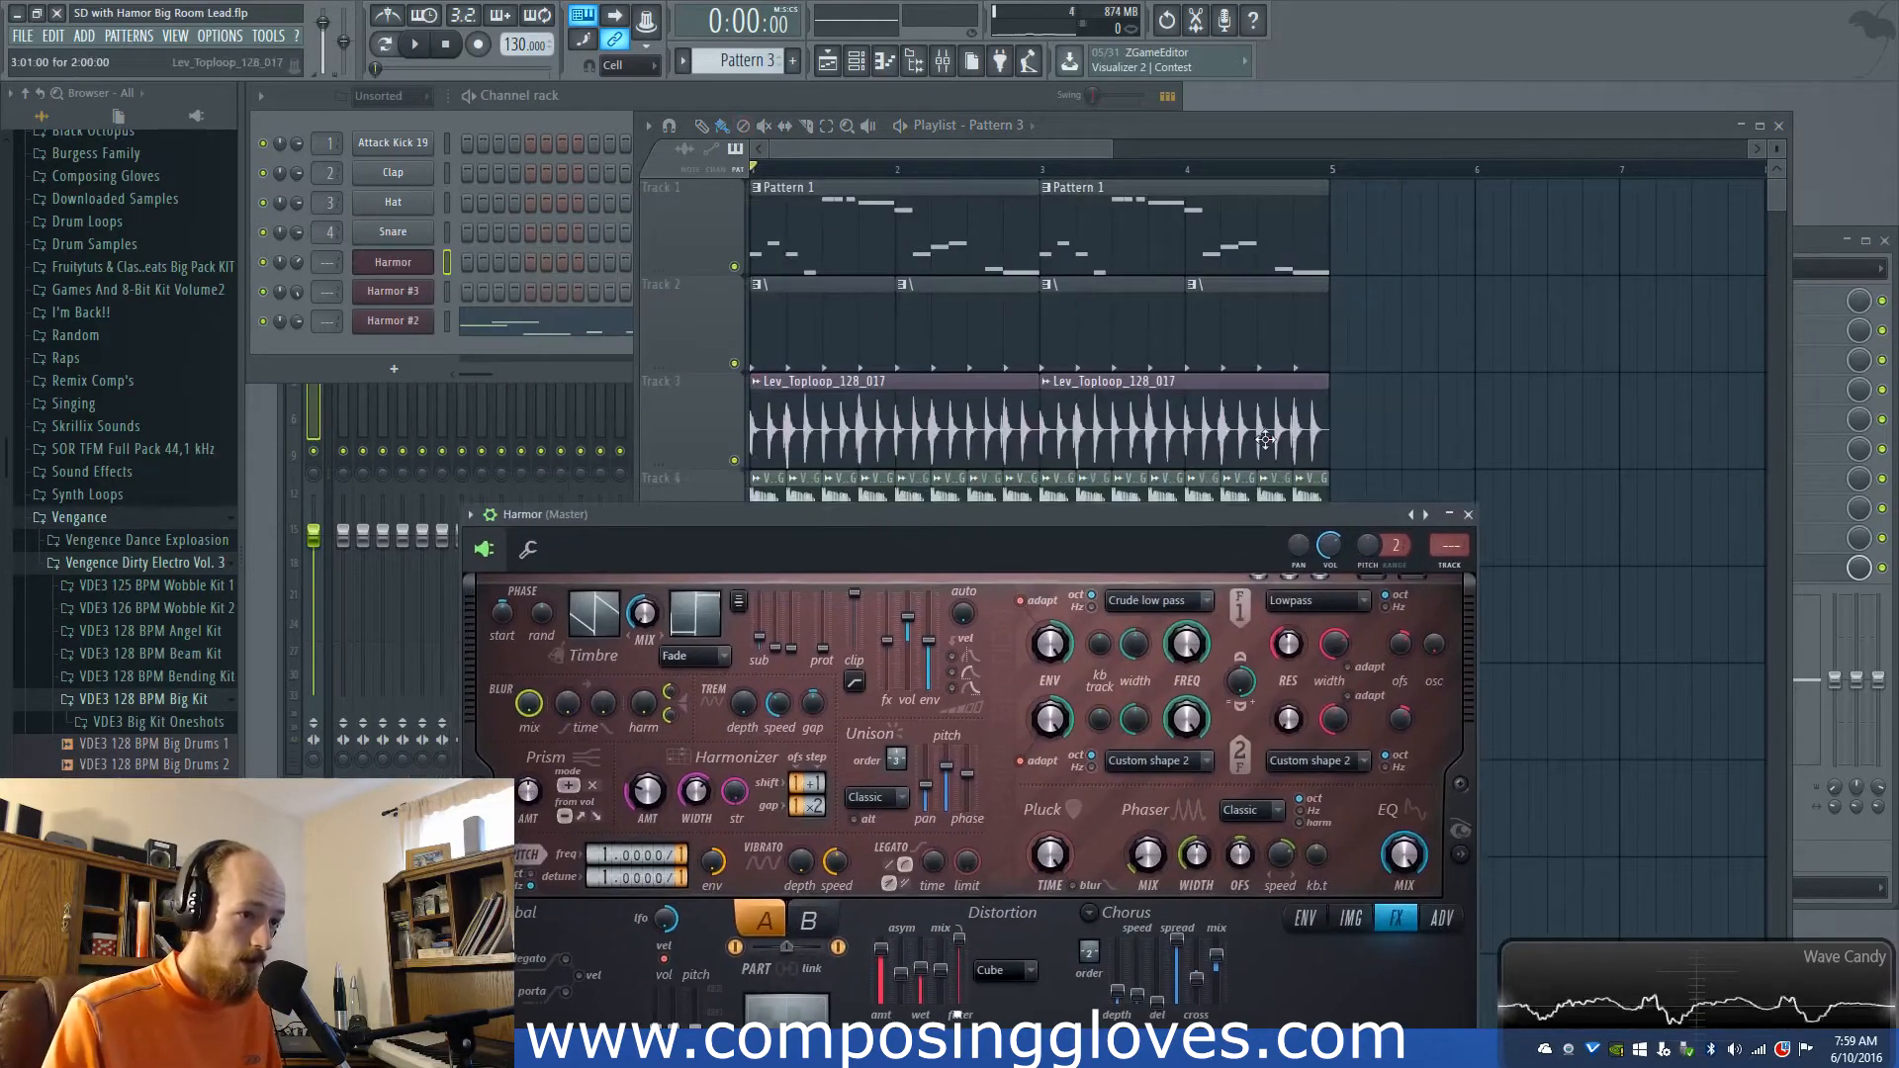
pyautogui.moveTo(994, 514); pyautogui.dragTo(997, 571)
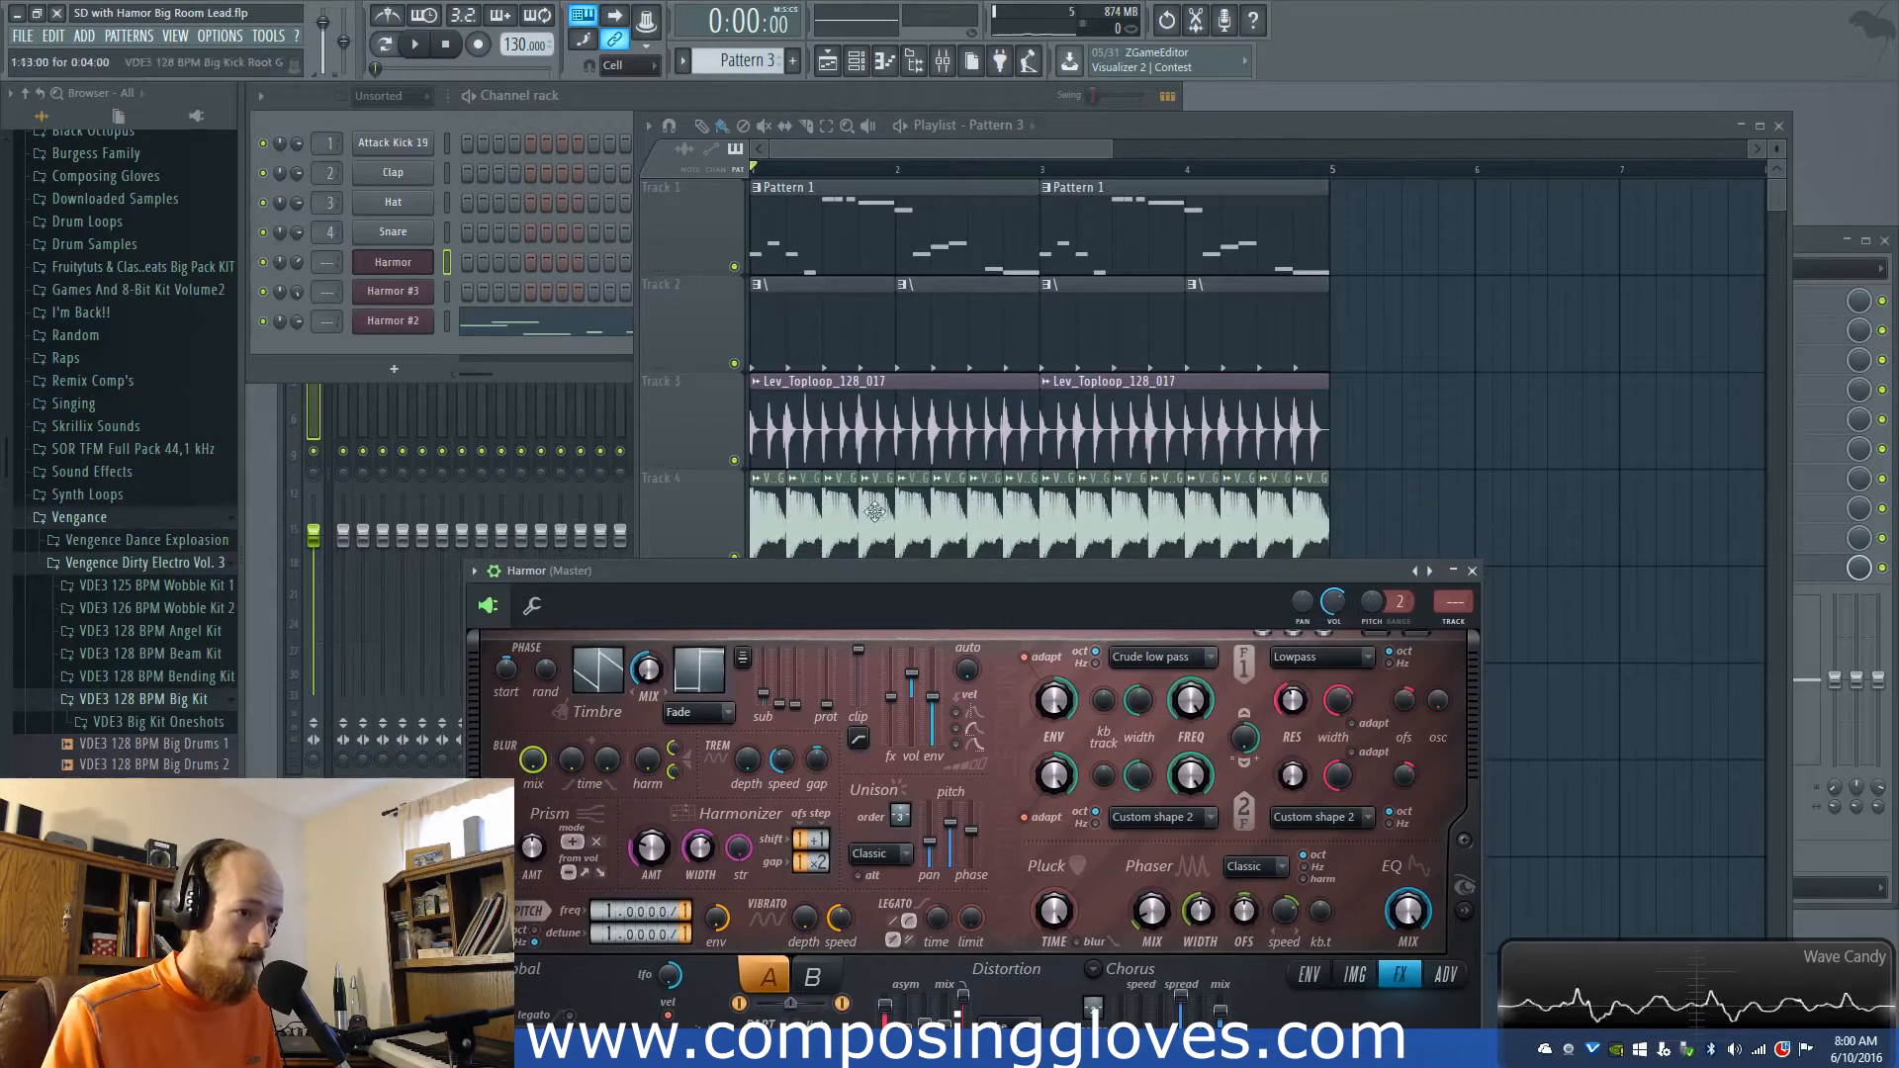
pyautogui.moveTo(977, 569); pyautogui.dragTo(928, 175)
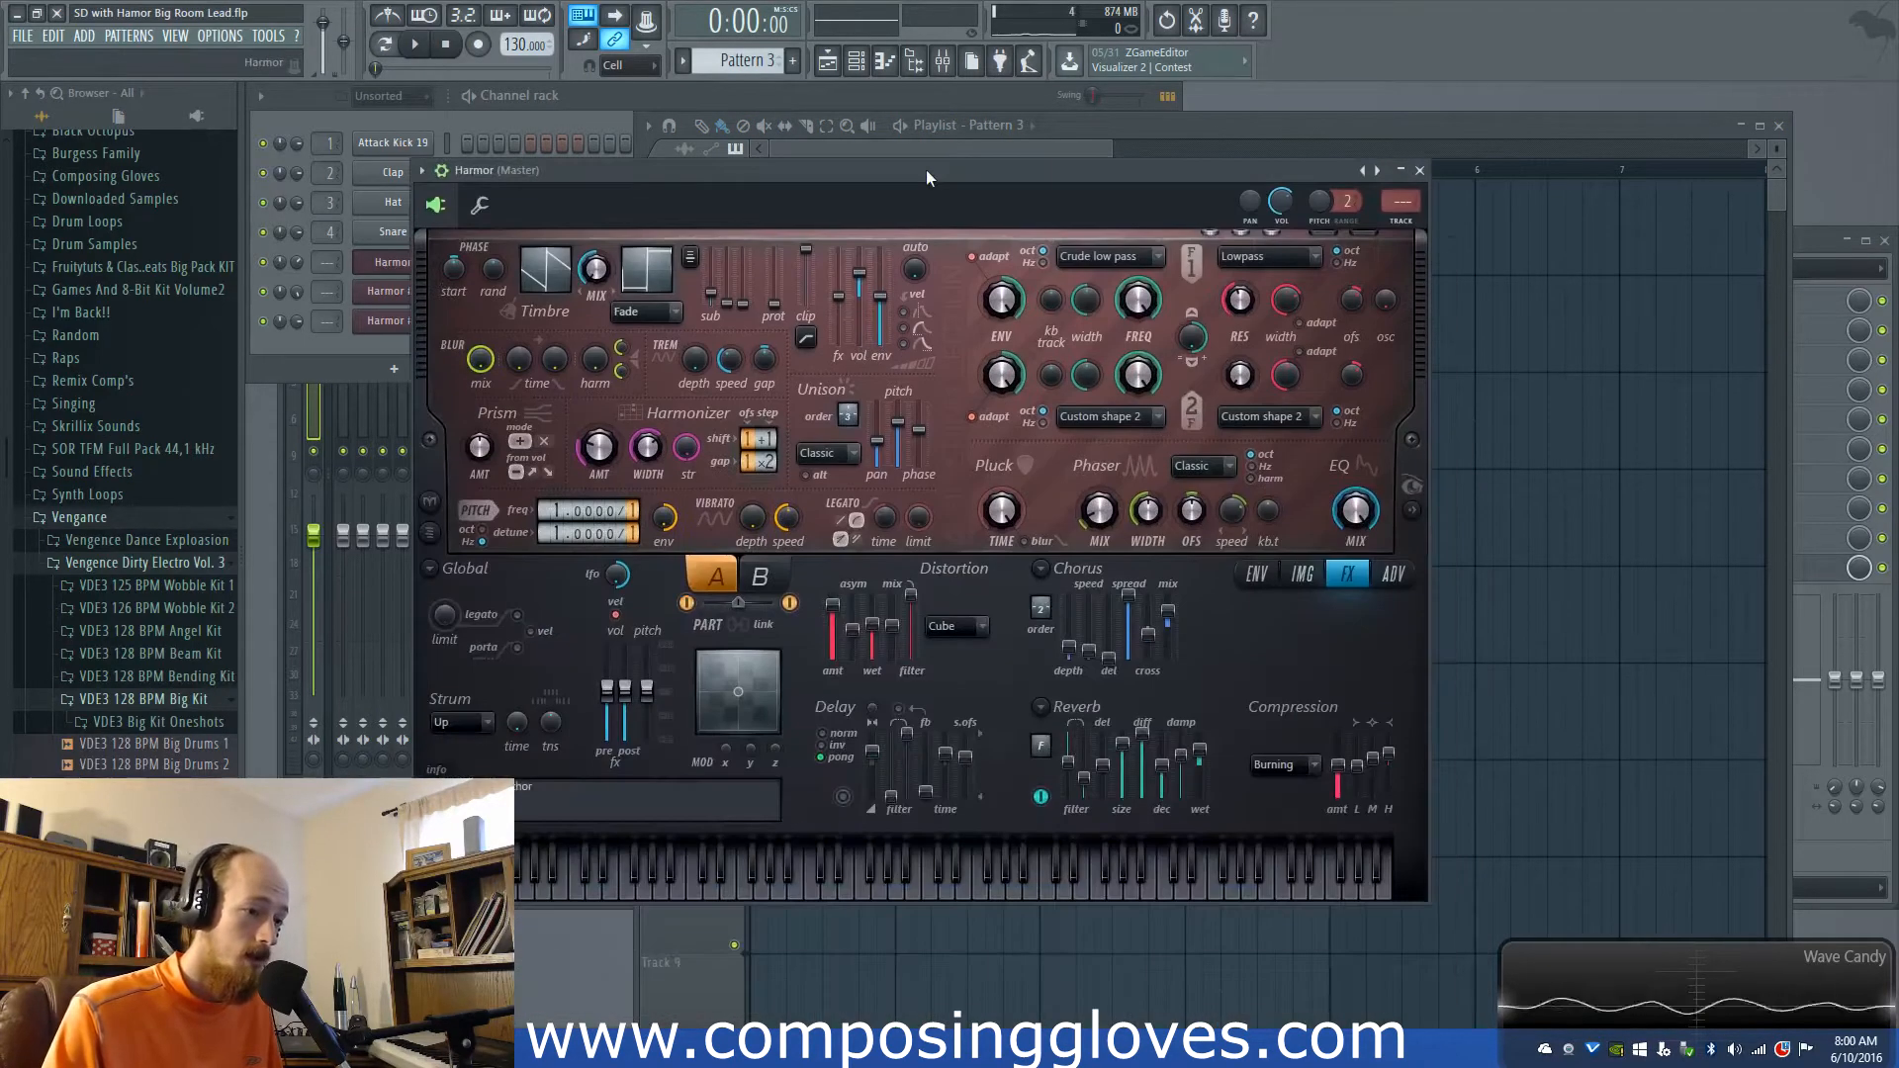
pyautogui.click(381, 287)
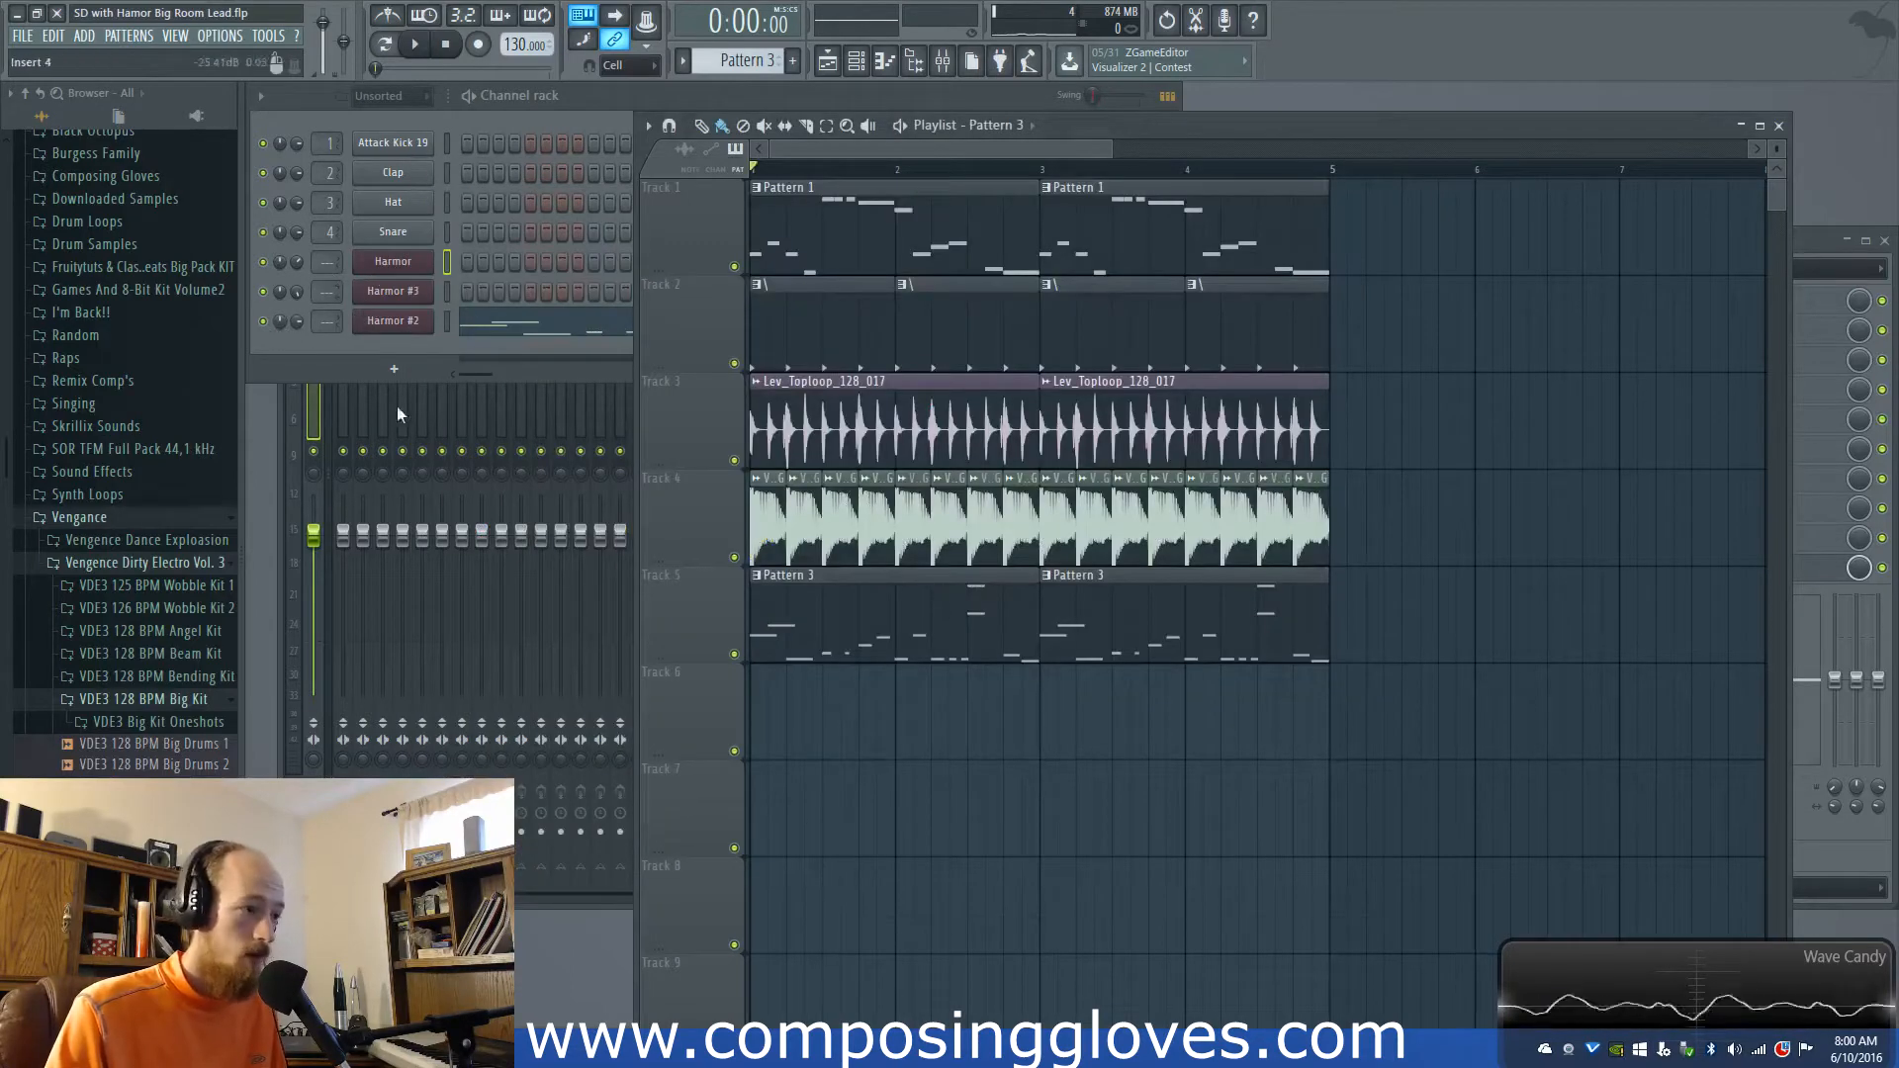
# Step: Mute the Harmor #2 channel in the channel rack and test the playback
pyautogui.click(264, 322)
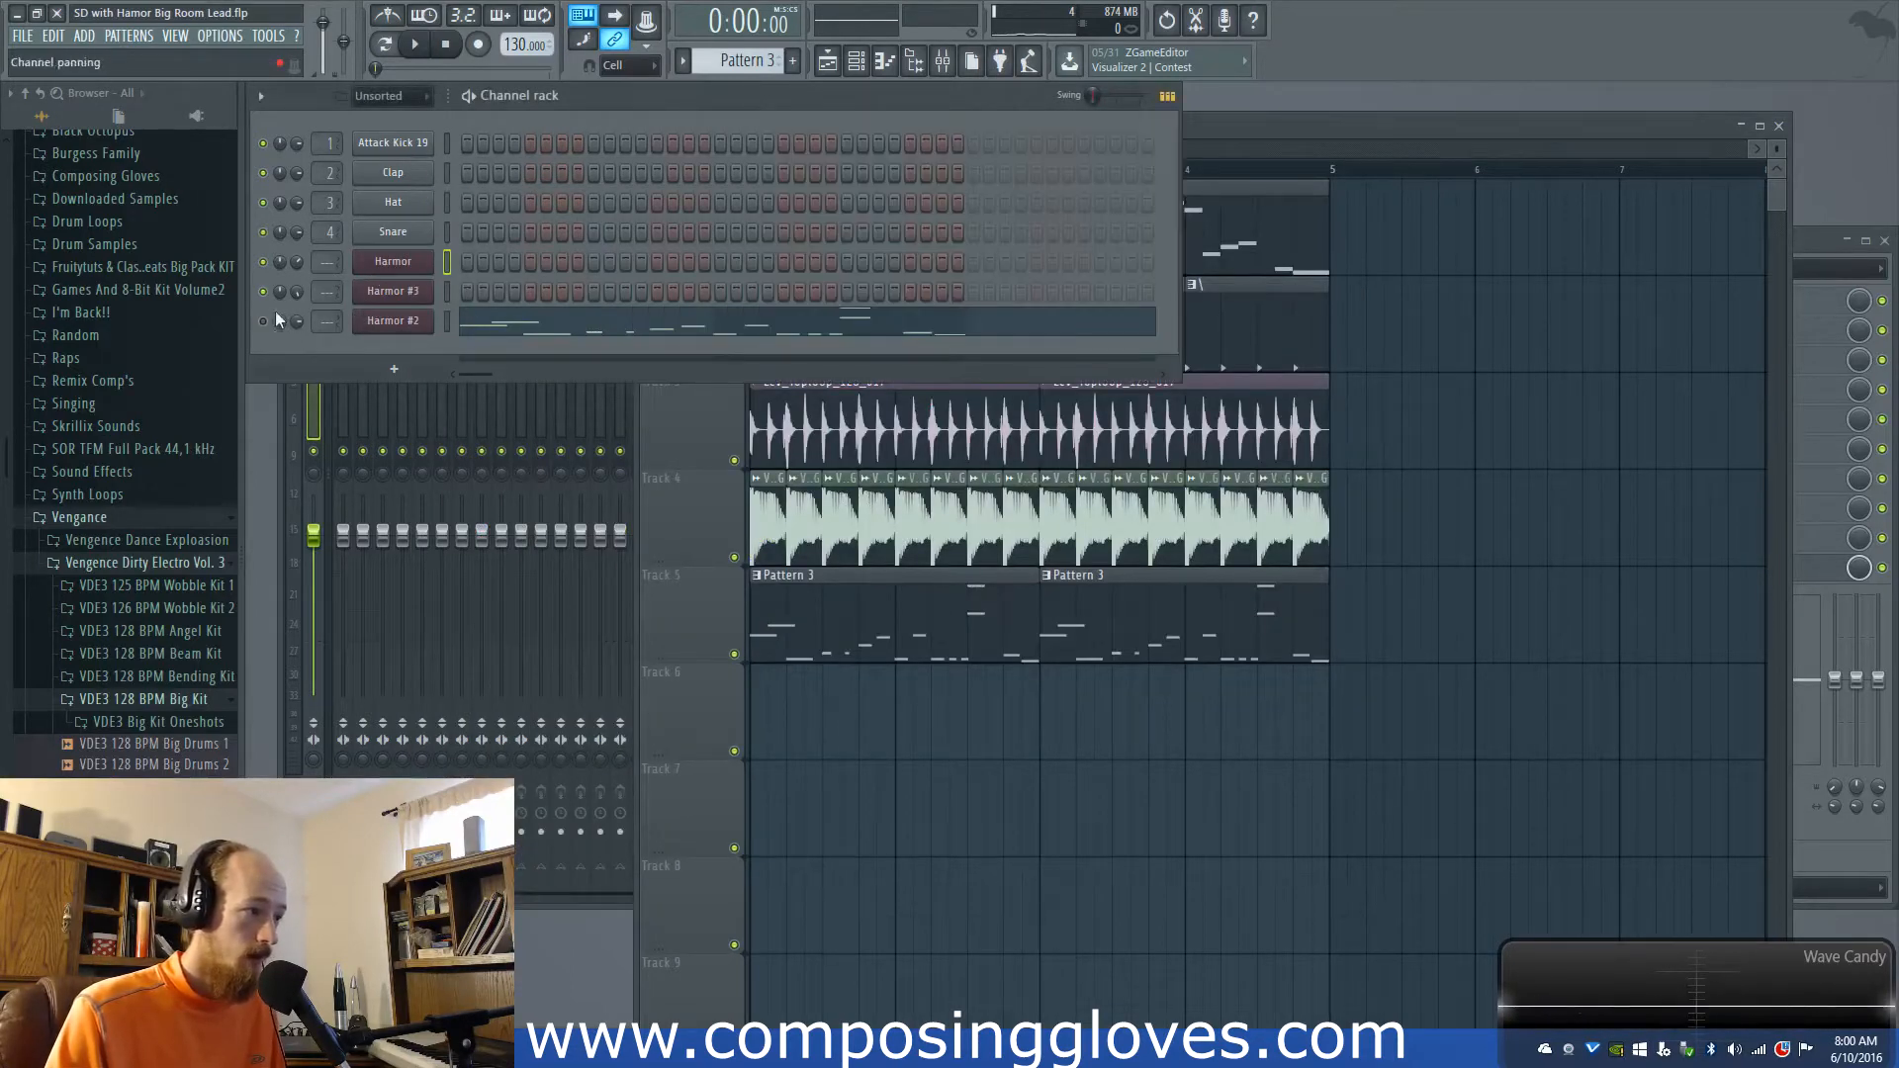
pyautogui.click(1225, 150)
pyautogui.press('space')
pyautogui.press('space')
# Step: Open the Harmor and Harmor #3 synth windows to examine the two lead layers
pyautogui.click(433, 290)
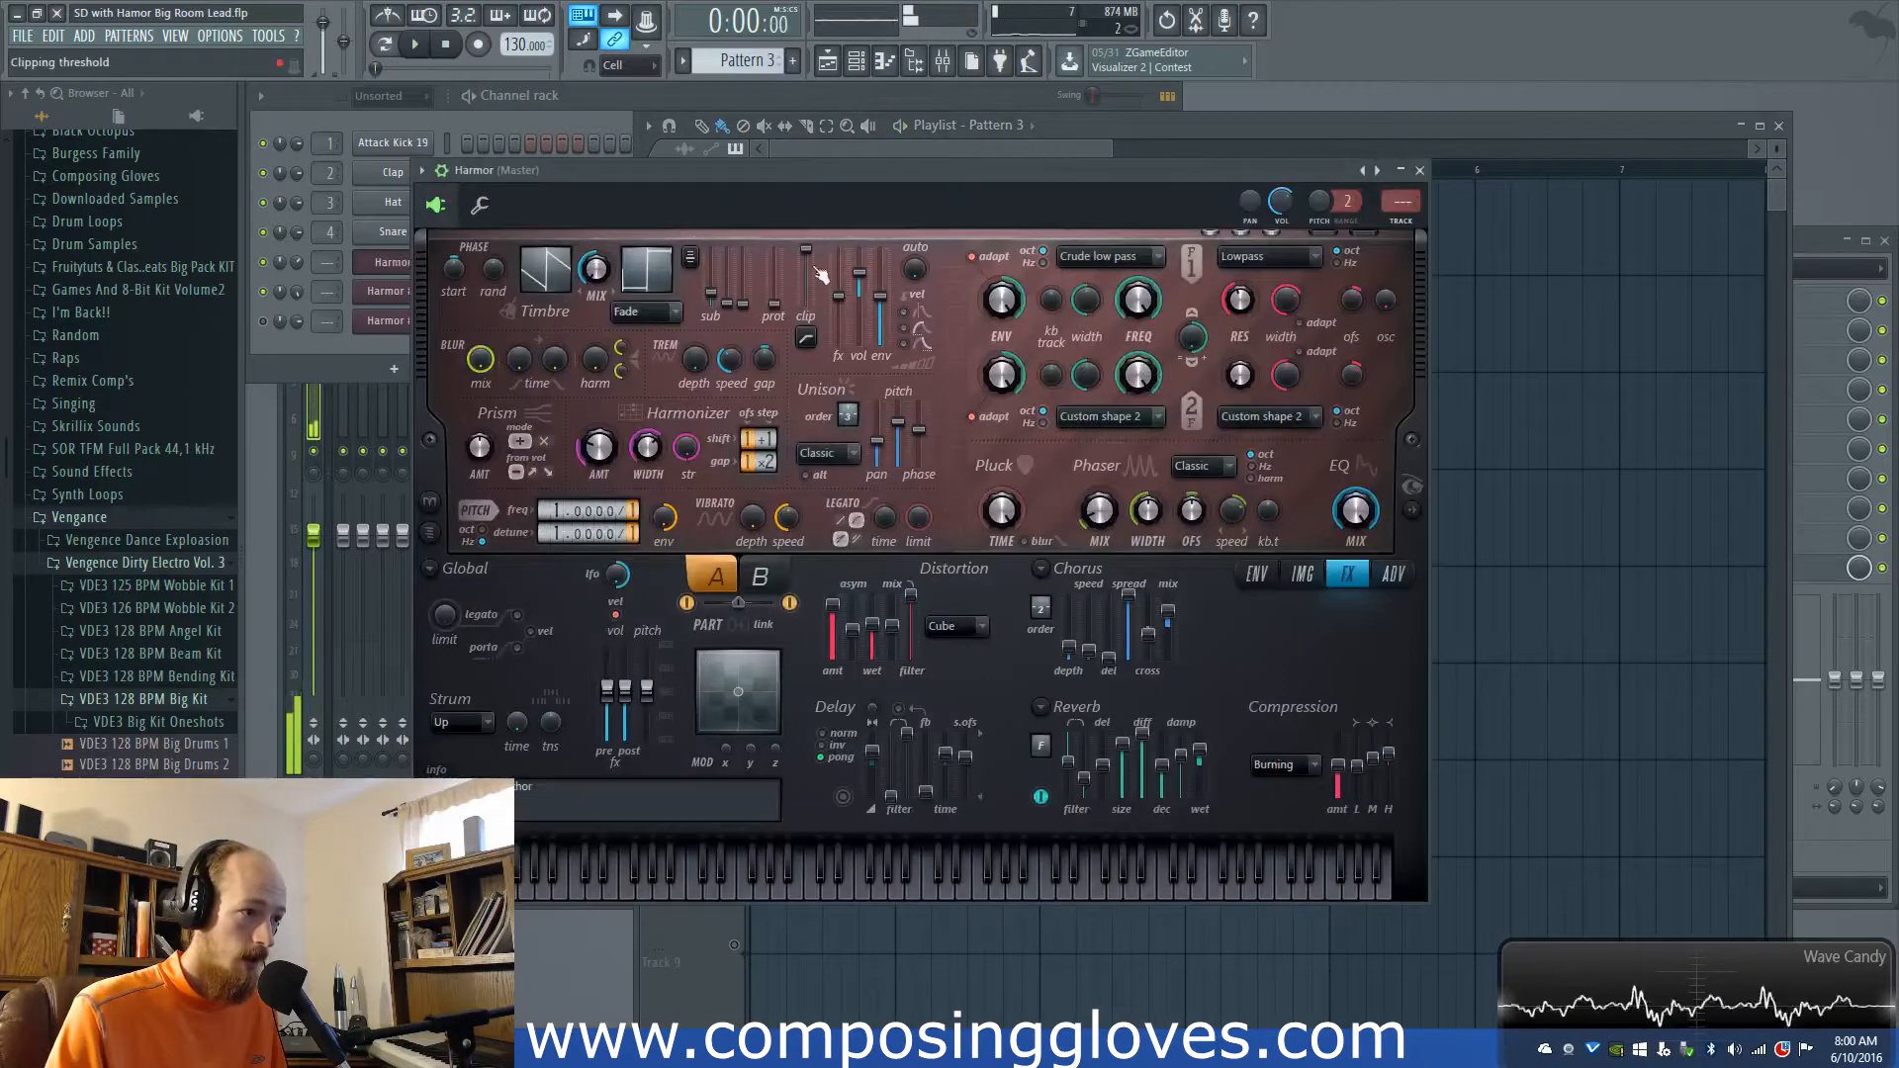
pyautogui.moveTo(807, 170); pyautogui.dragTo(851, 128)
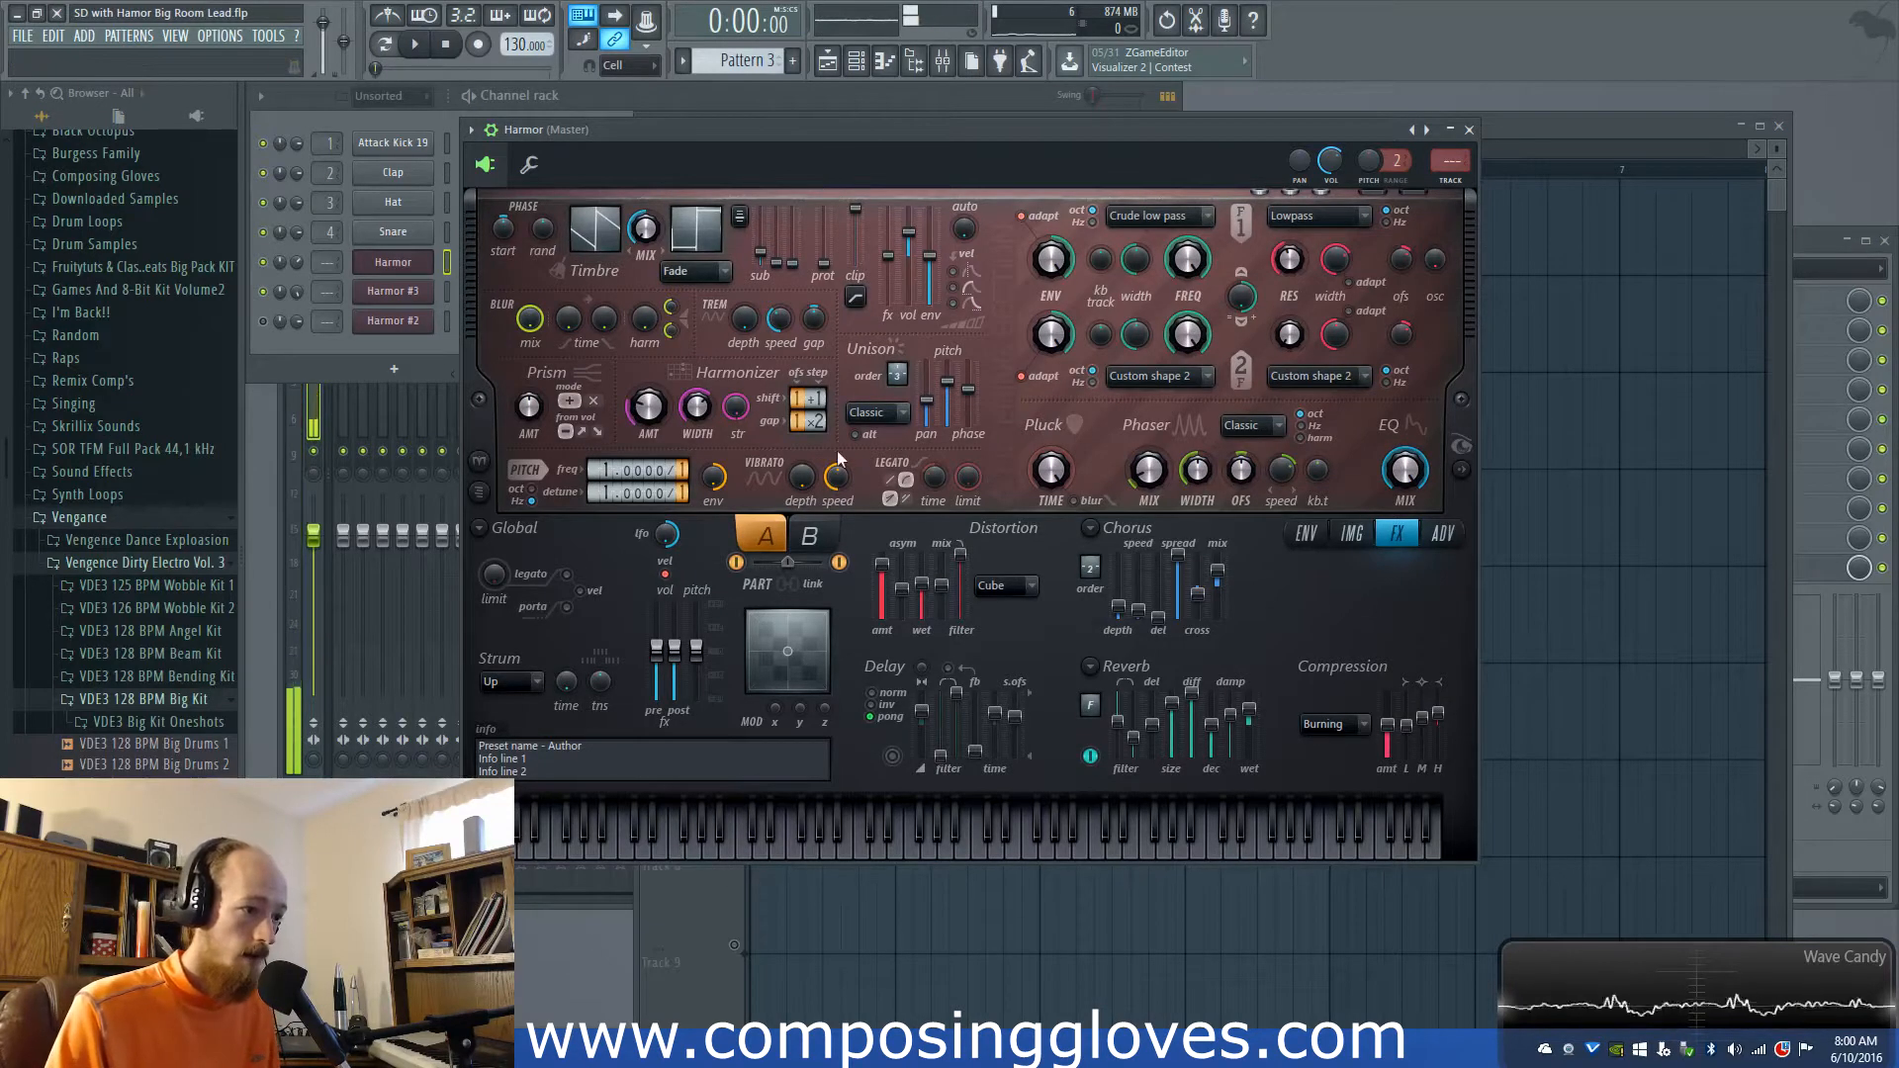
pyautogui.click(411, 292)
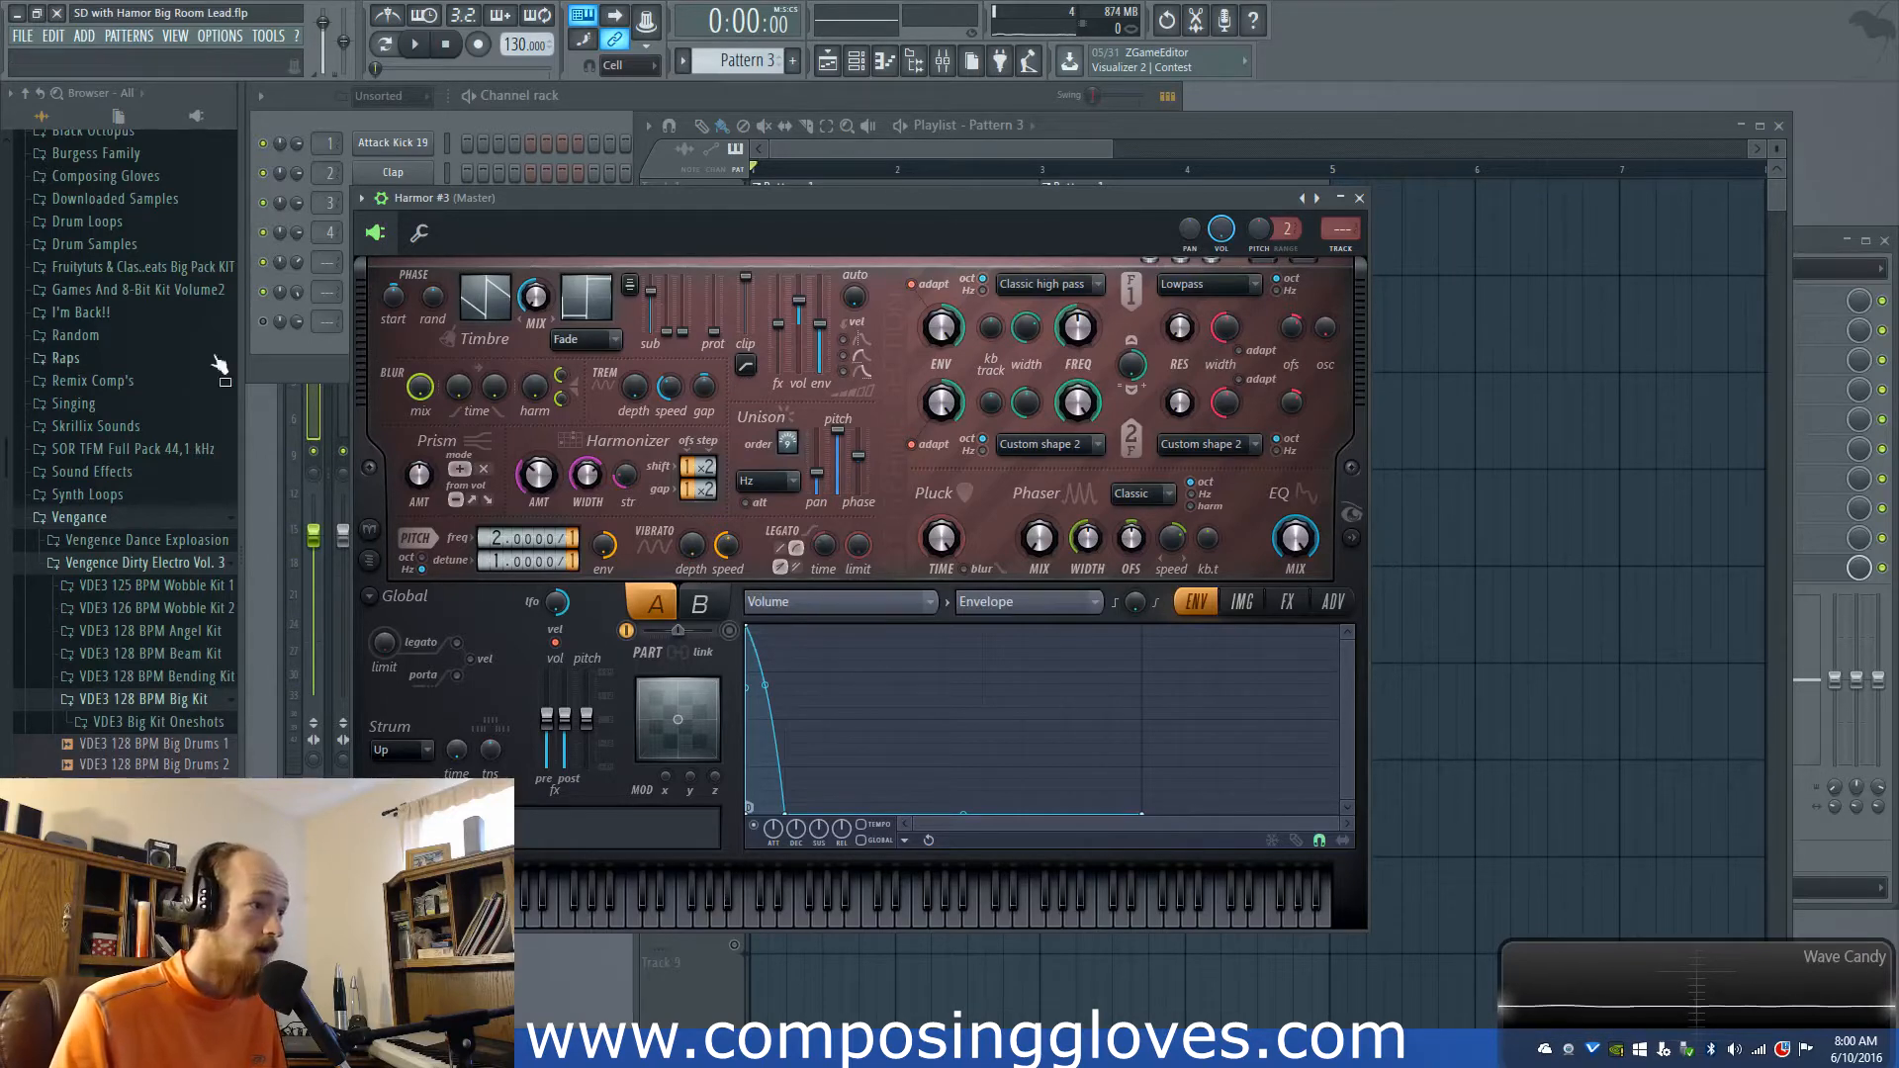
pyautogui.click(294, 353)
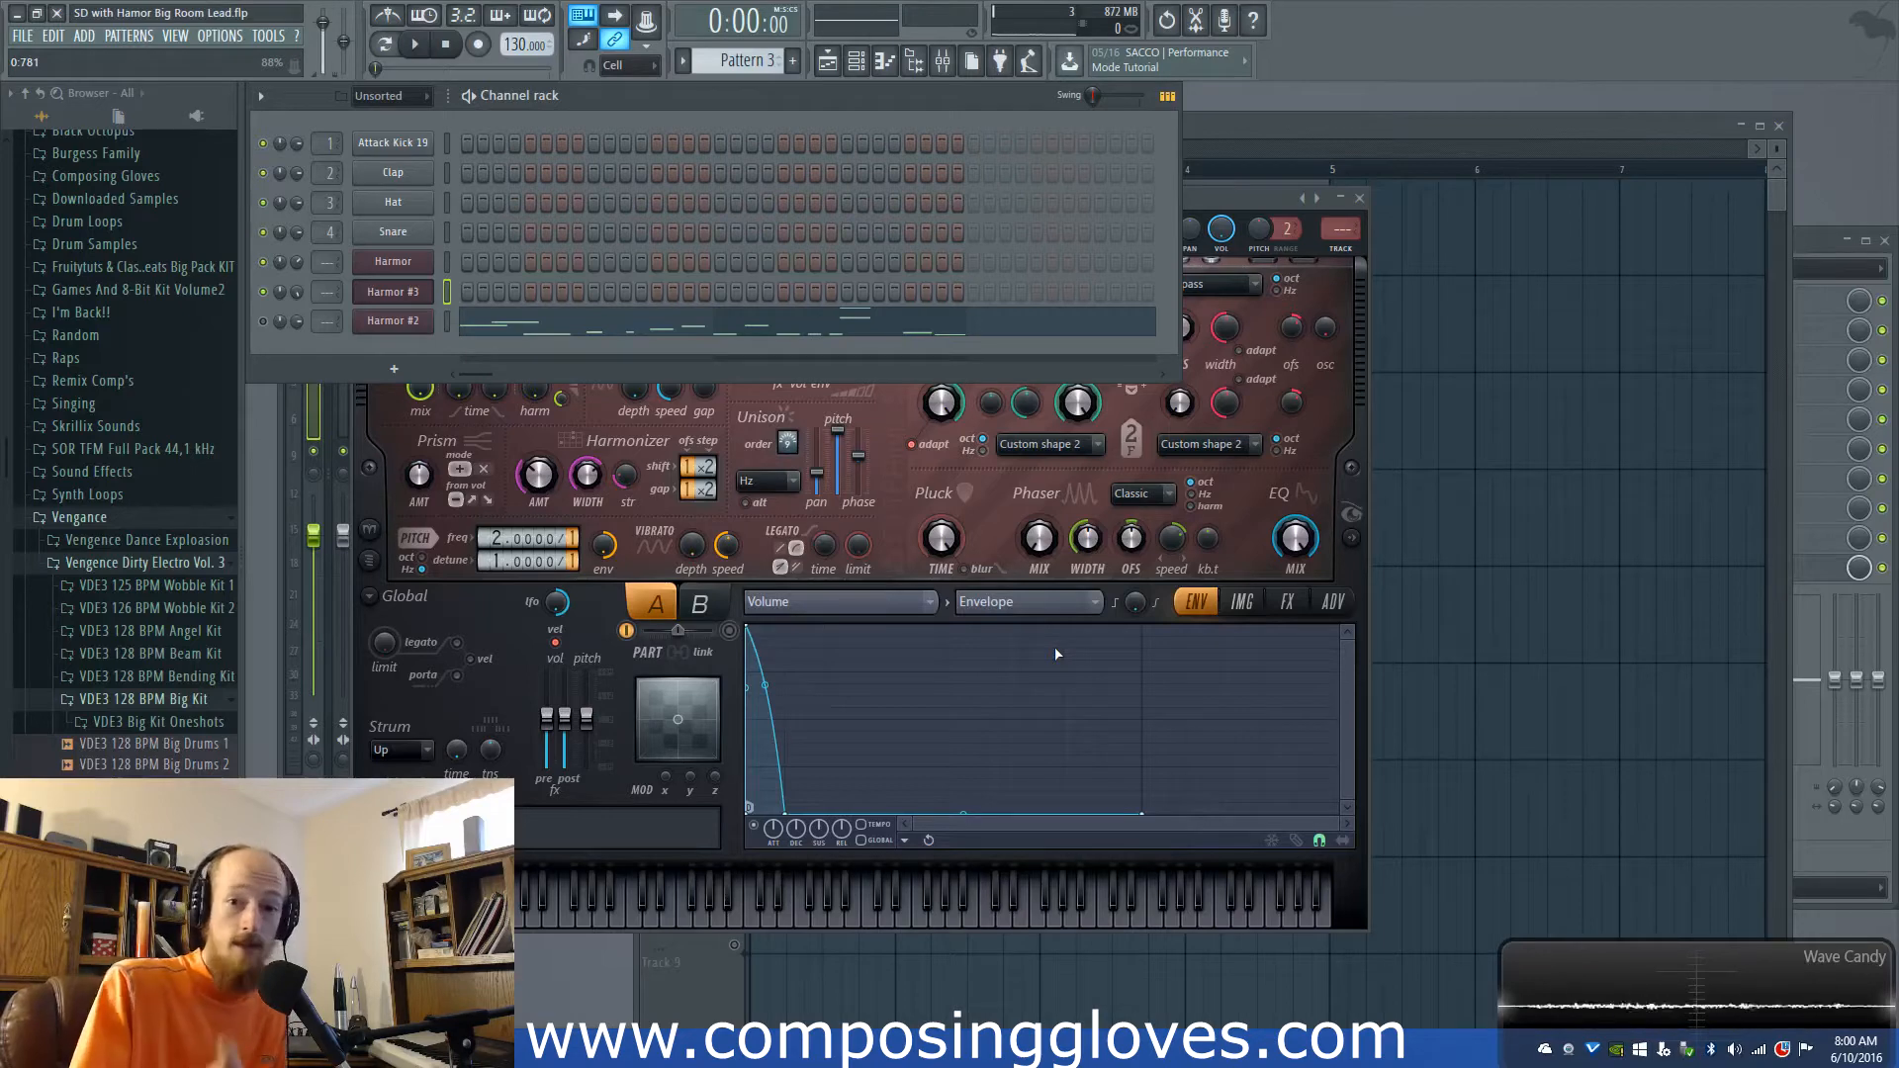
# Step: Reopen the Harmor channel's synth and audition it with distortion set to Off, restoring the Cube type
pyautogui.click(393, 261)
pyautogui.moveTo(939, 121); pyautogui.dragTo(882, 110)
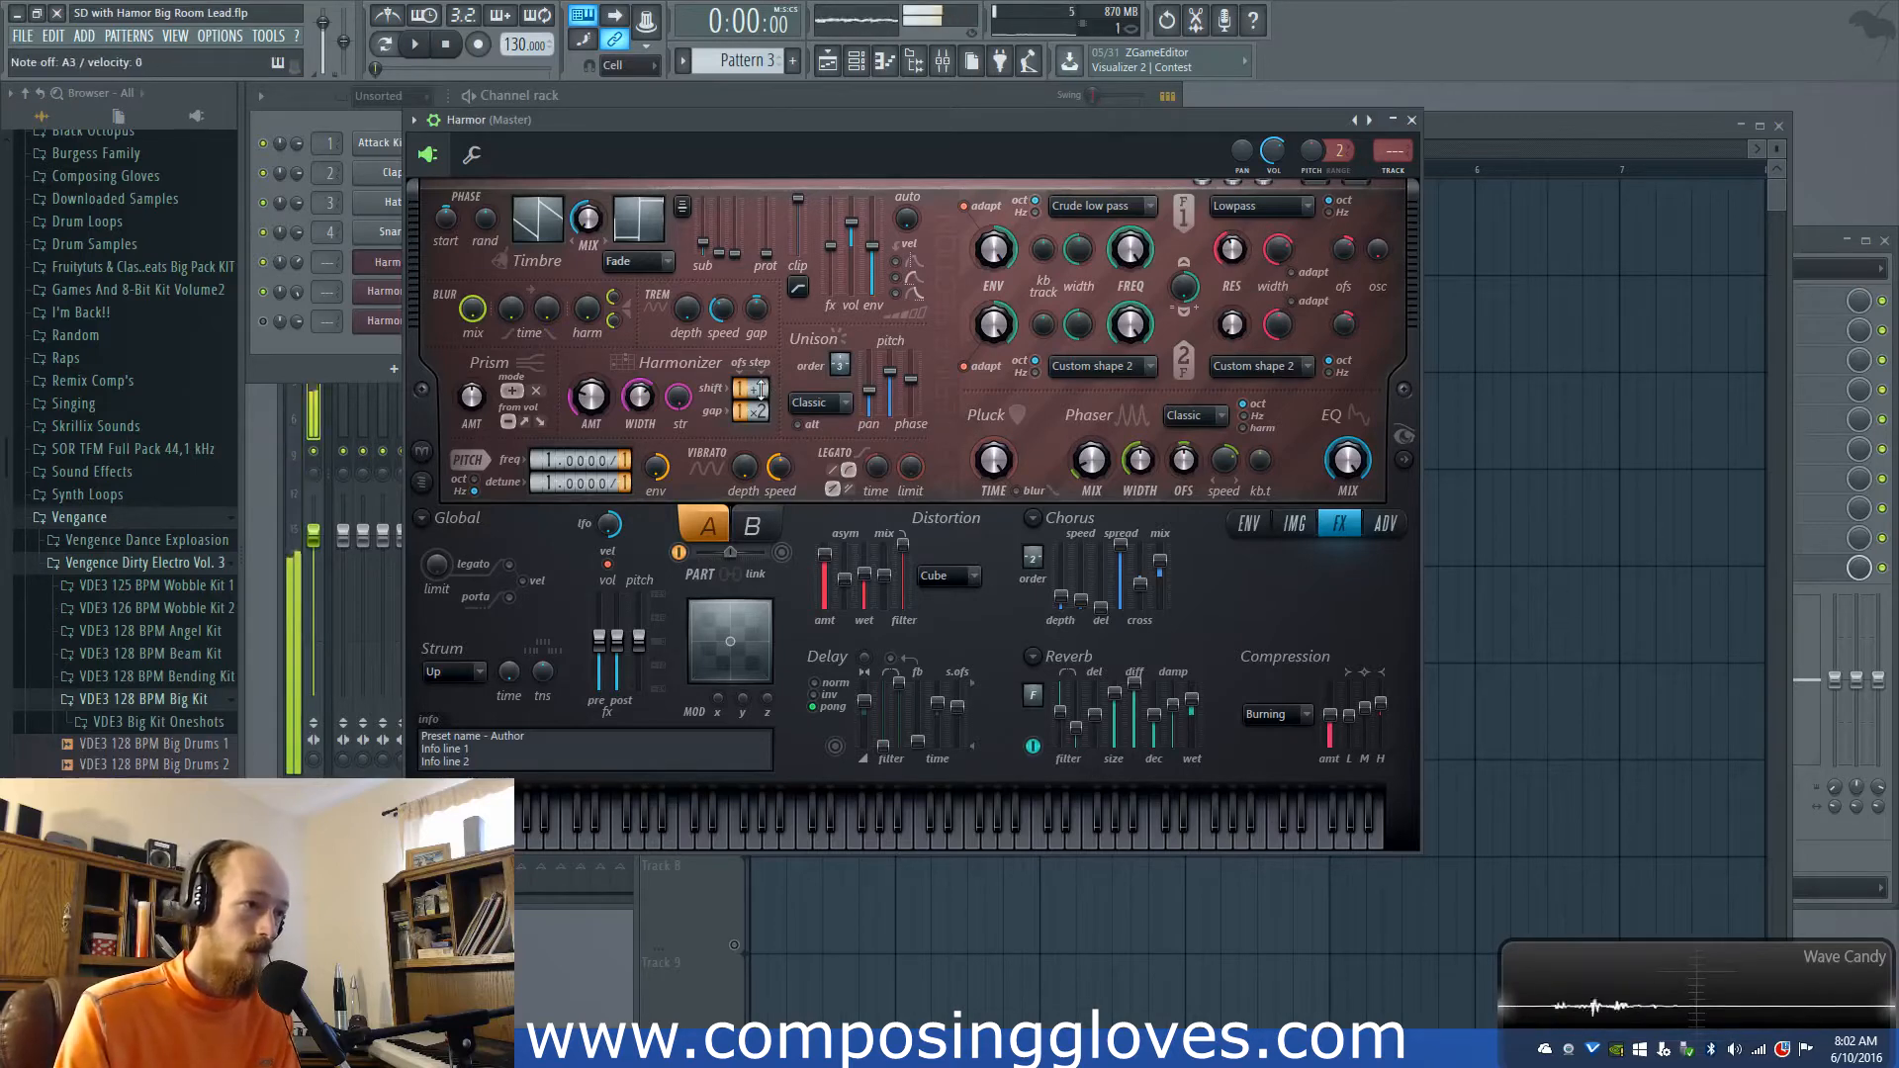
pyautogui.click(947, 575)
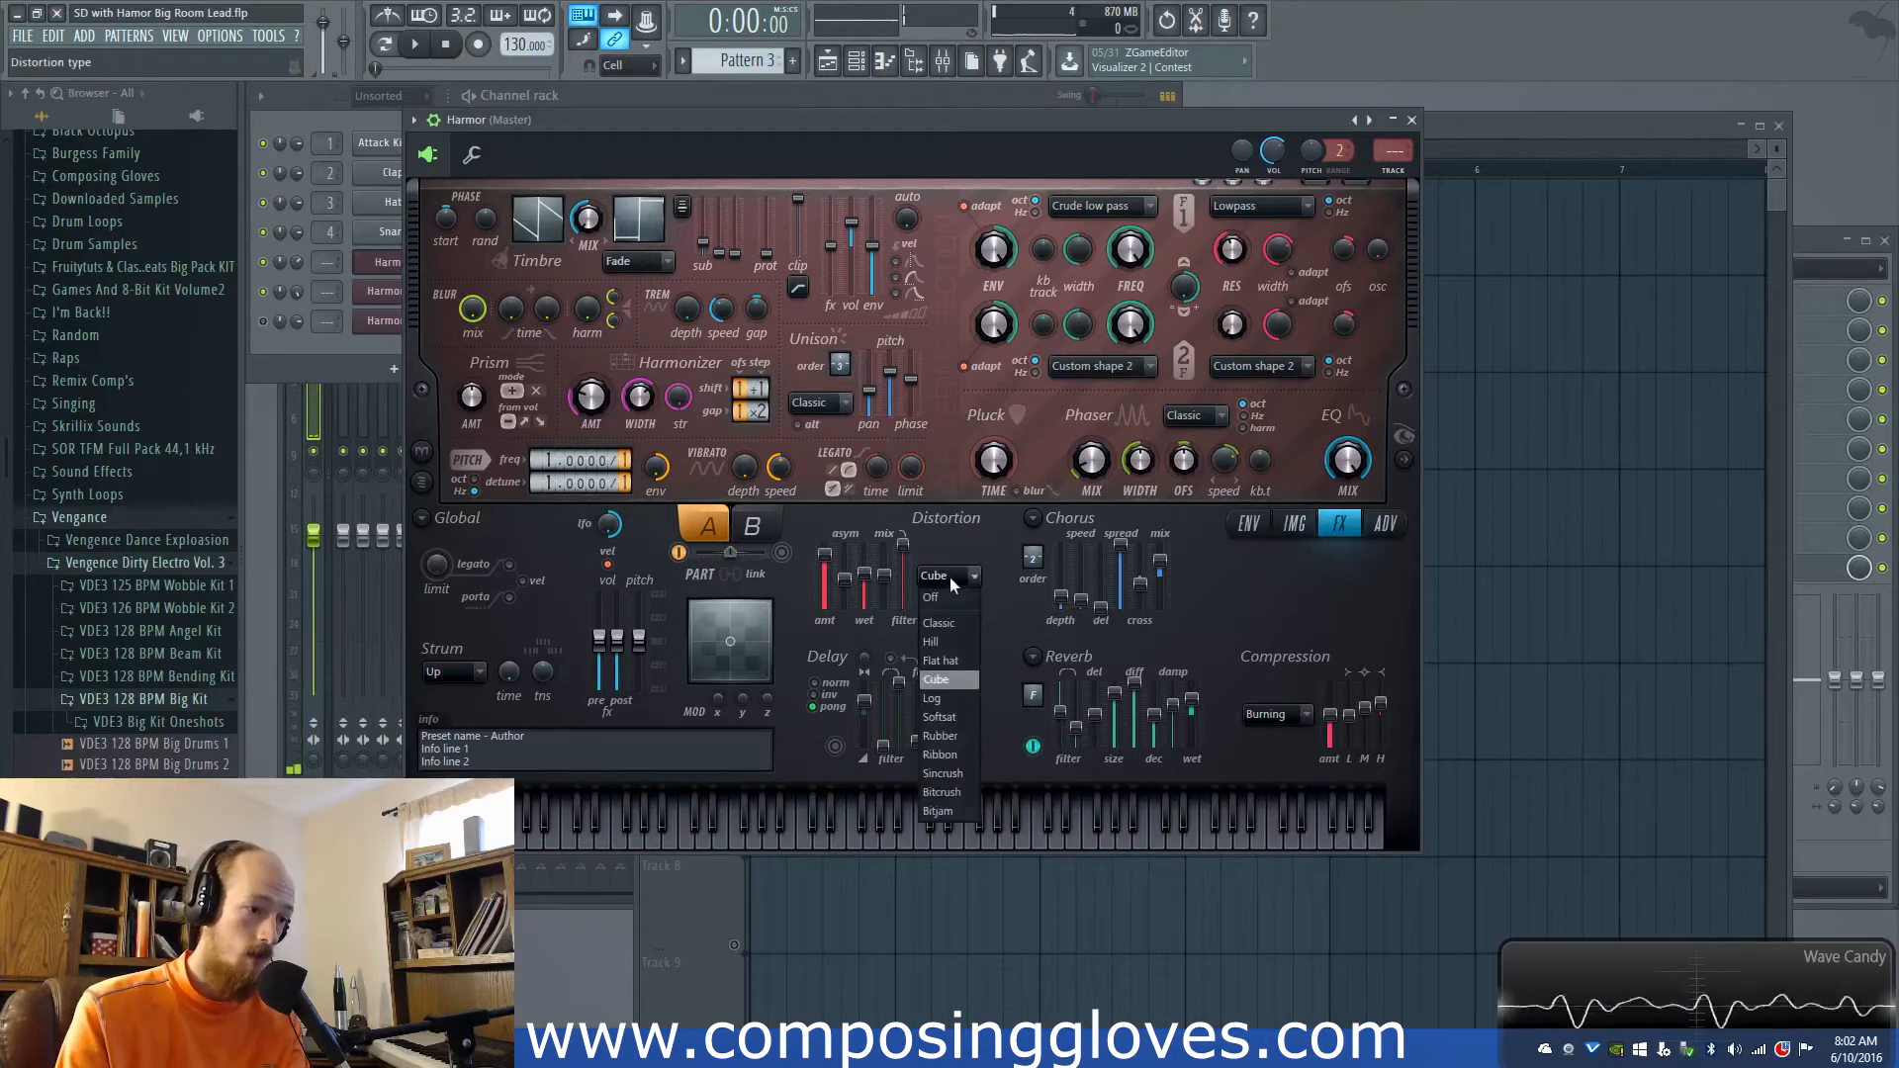
pyautogui.click(950, 596)
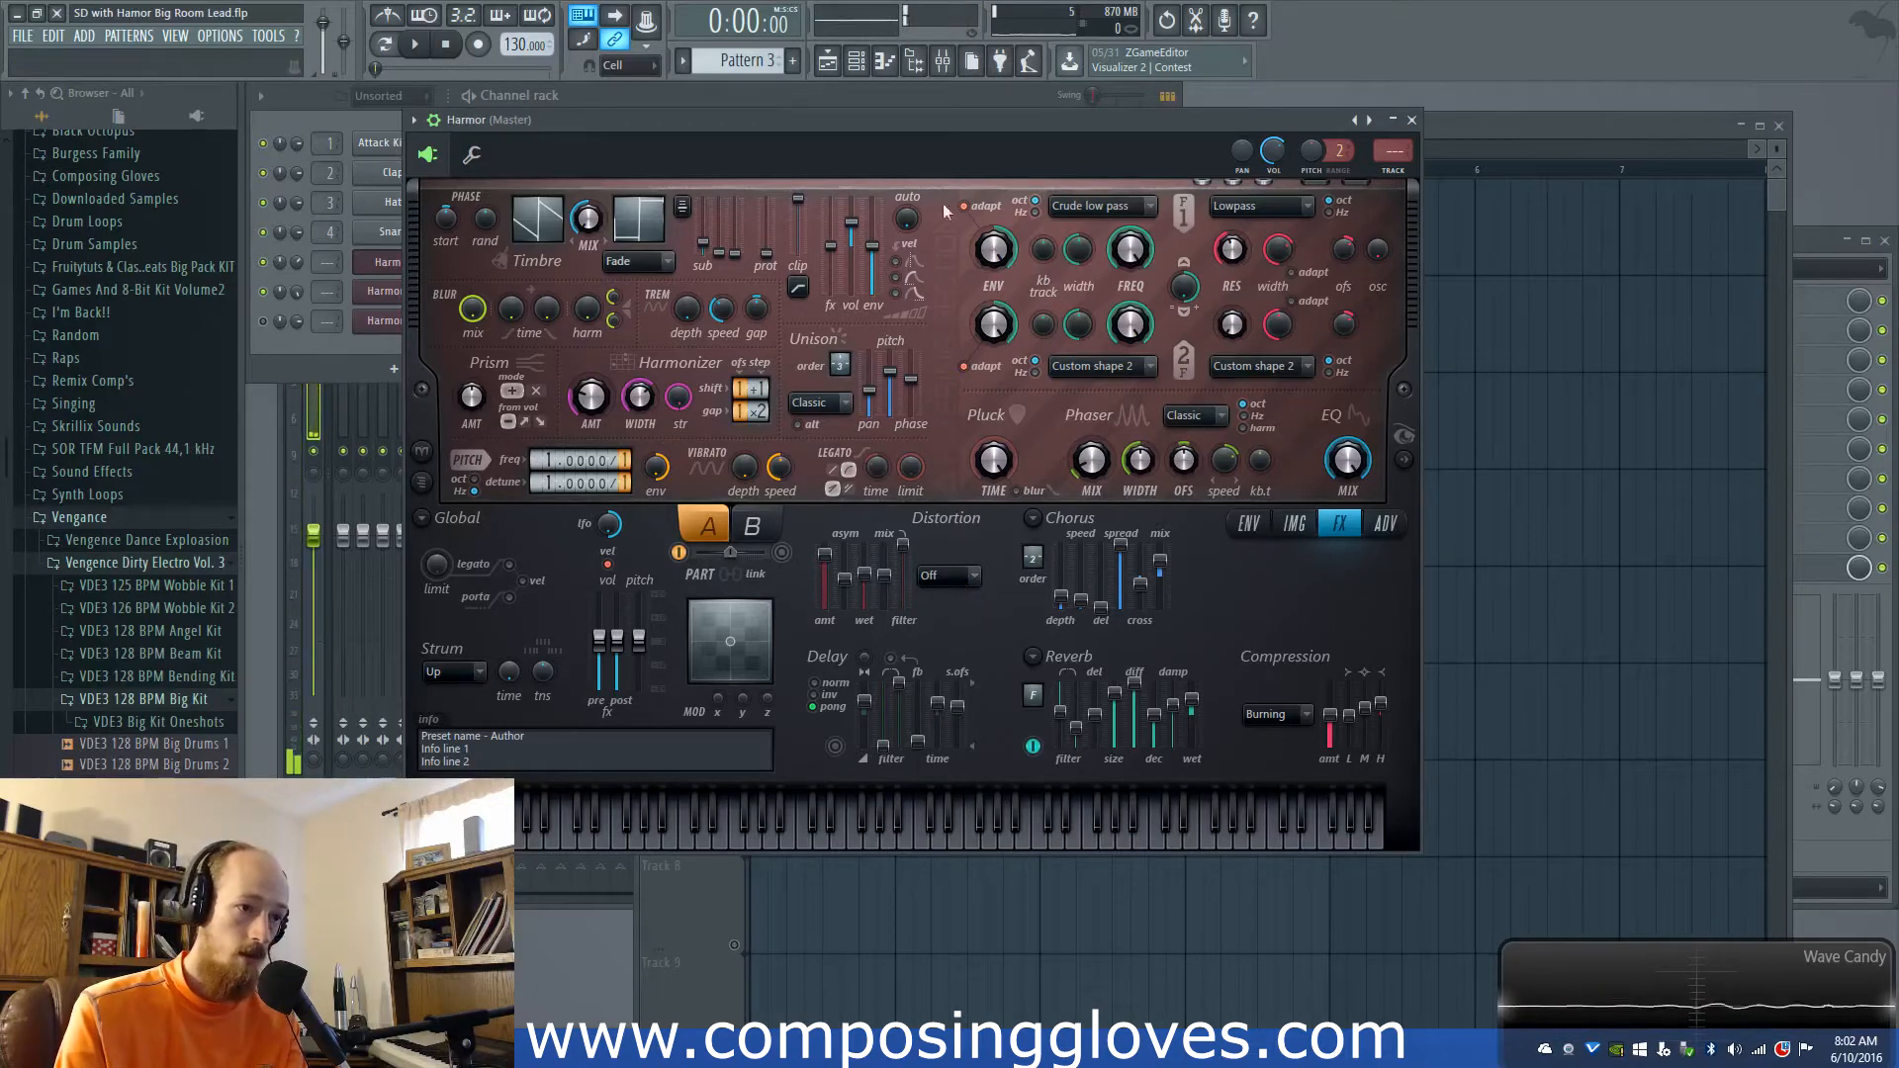
pyautogui.click(948, 574)
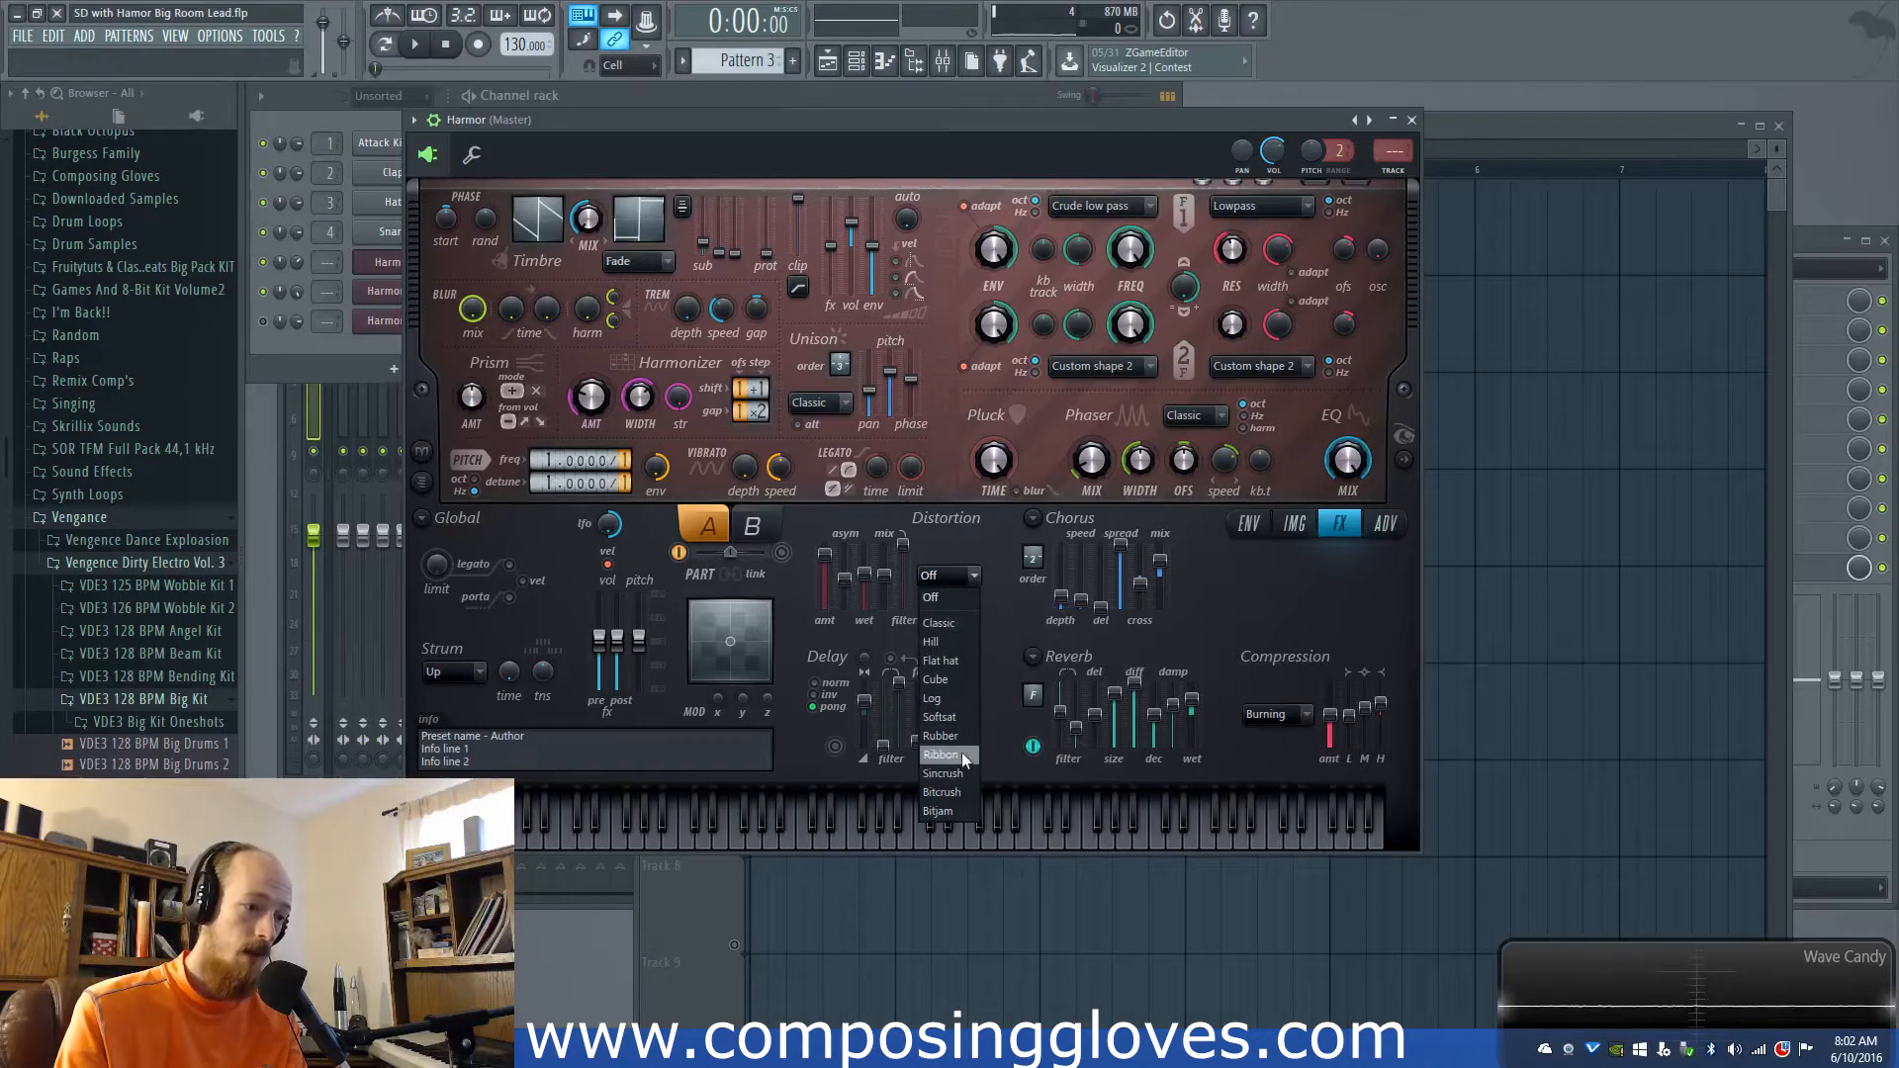
pyautogui.click(958, 679)
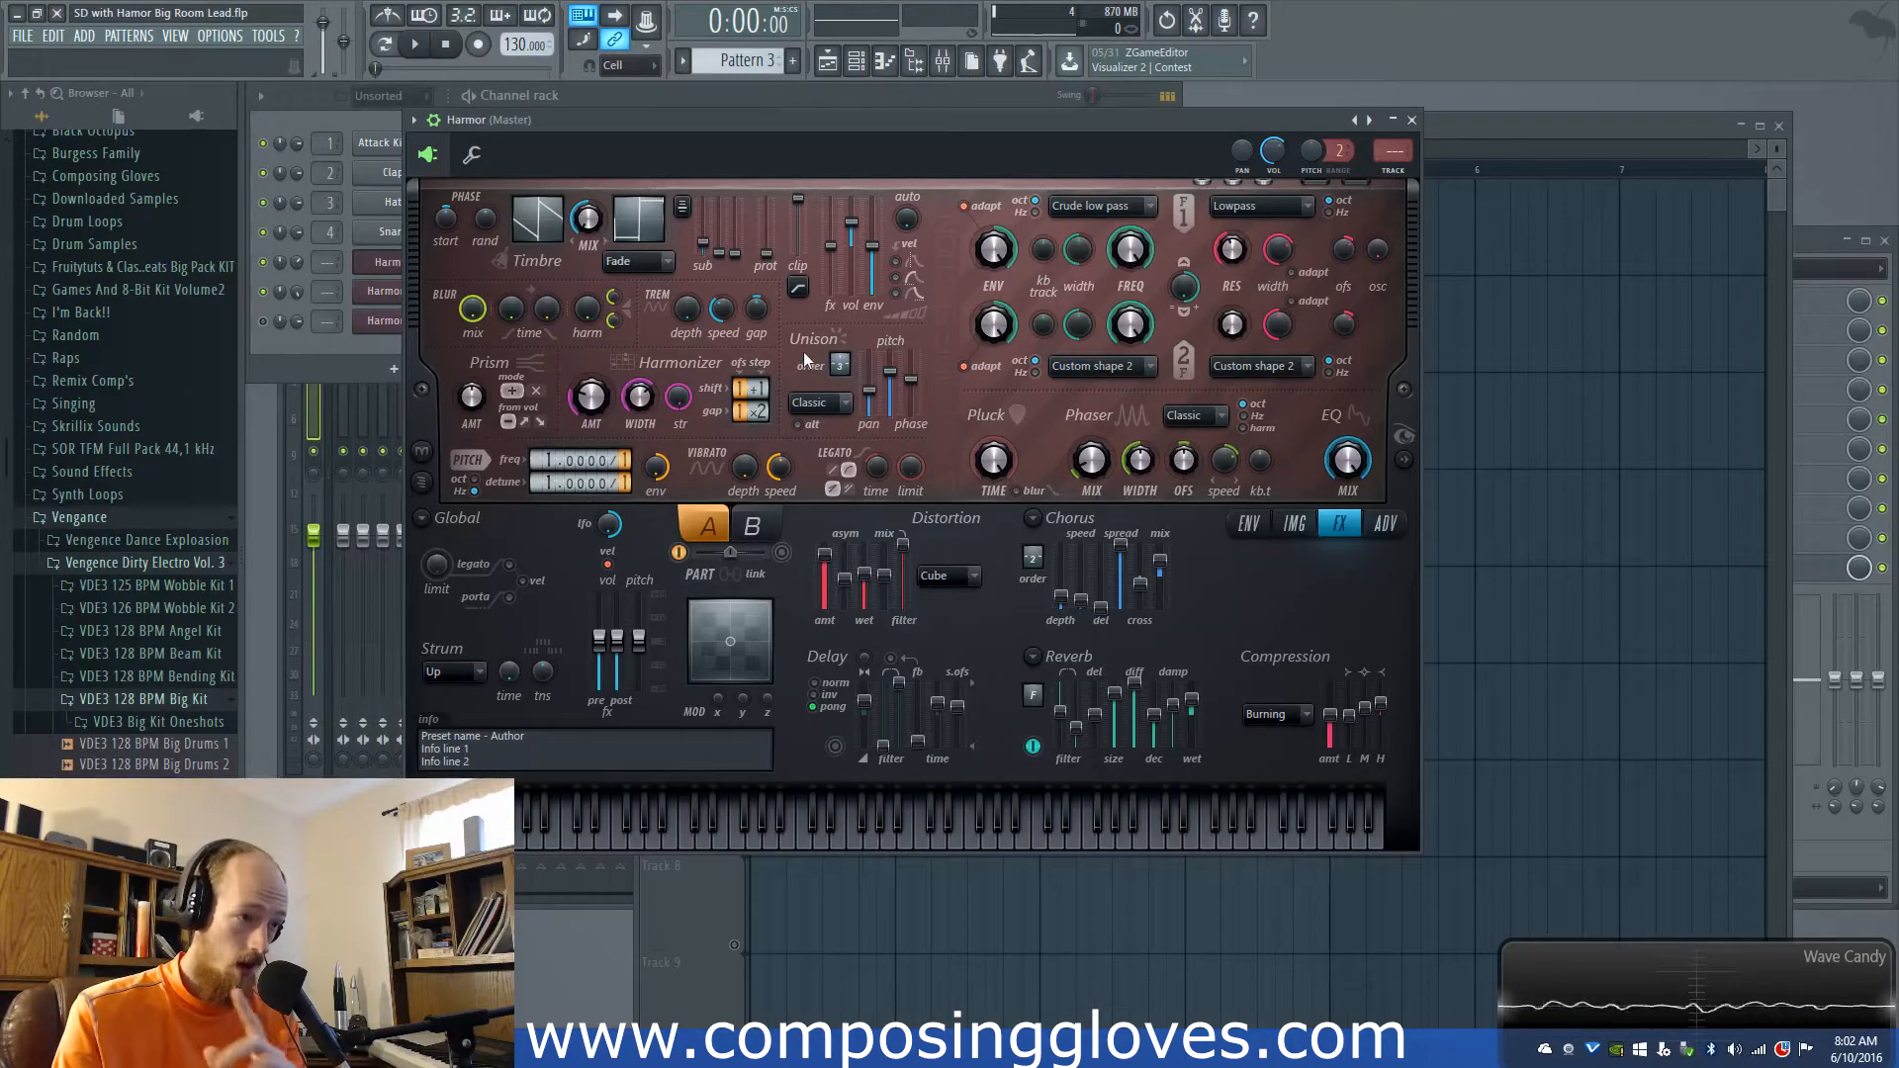
# Step: Display Harmor's envelope page and inspect the Volume and Unison pitch thickness envelopes
pyautogui.rightClick(890, 391)
pyautogui.click(1208, 520)
pyautogui.click(1248, 524)
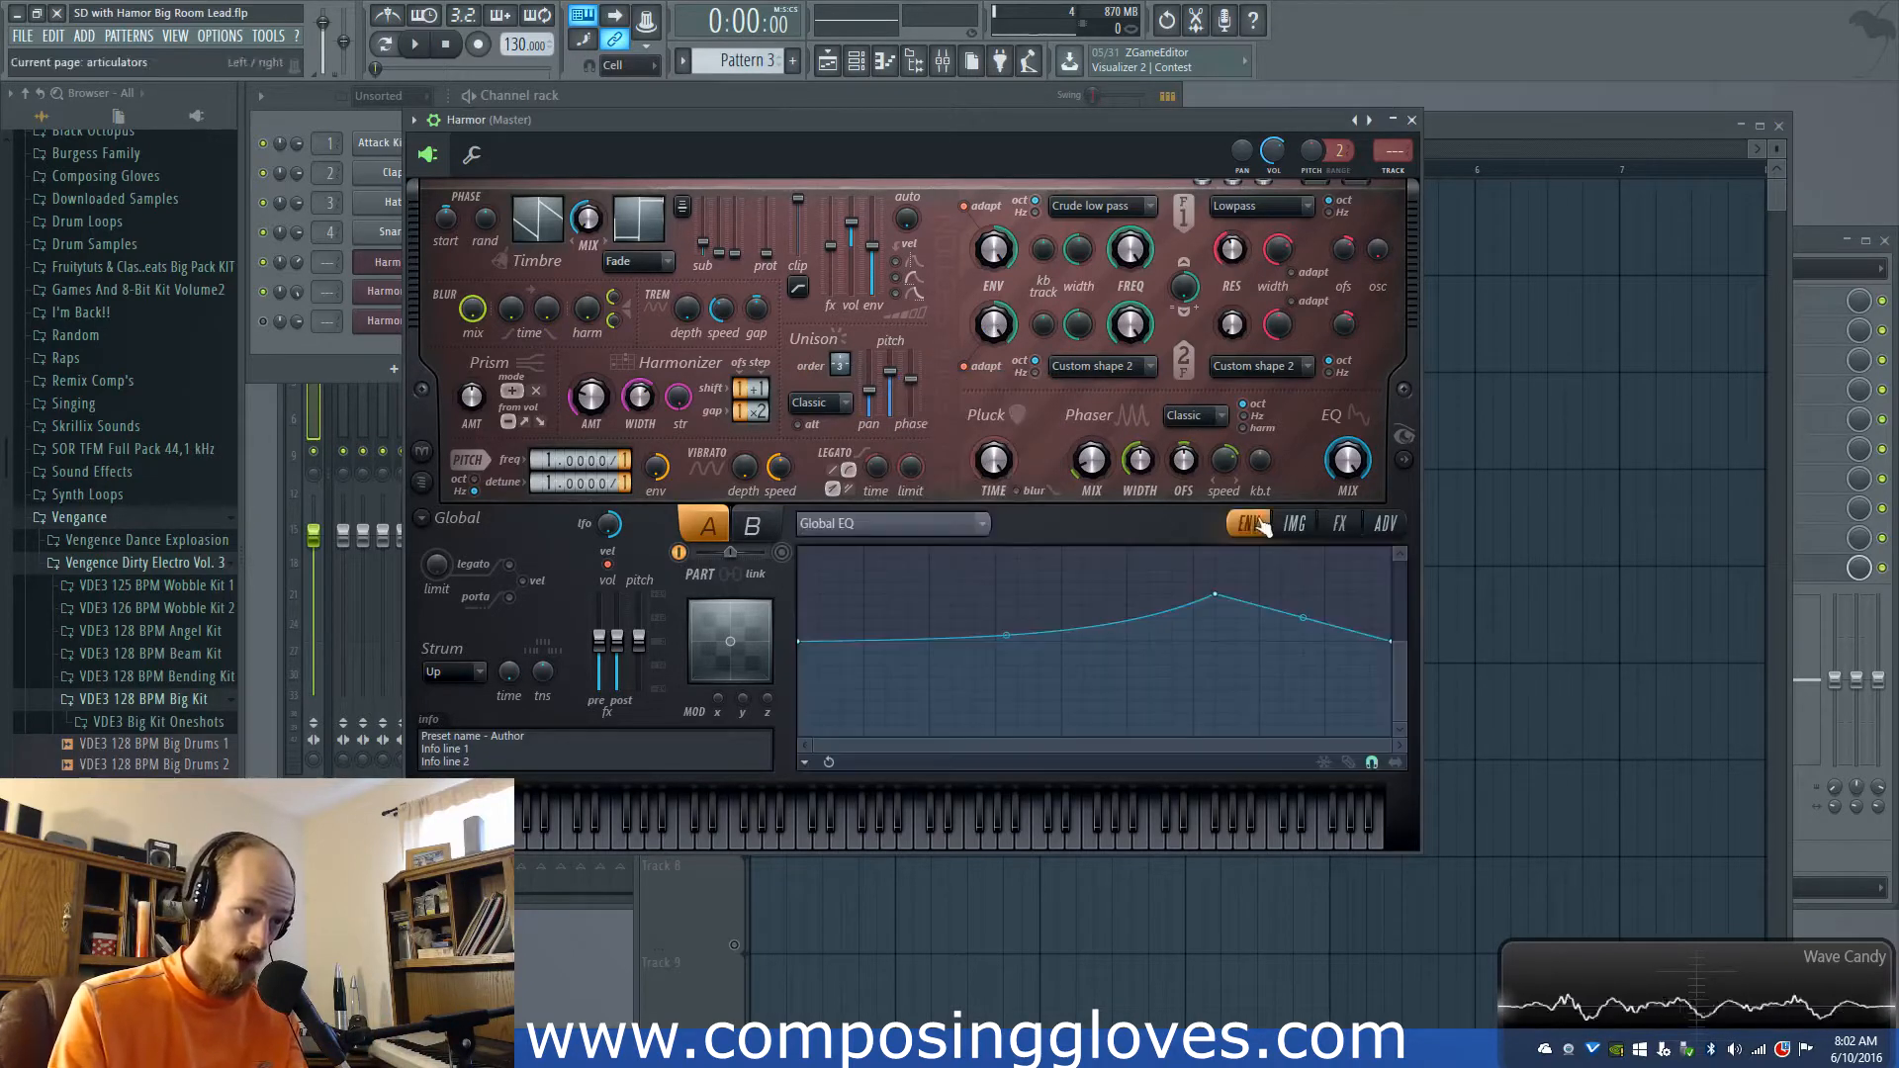
pyautogui.rightClick(870, 390)
pyautogui.click(870, 390)
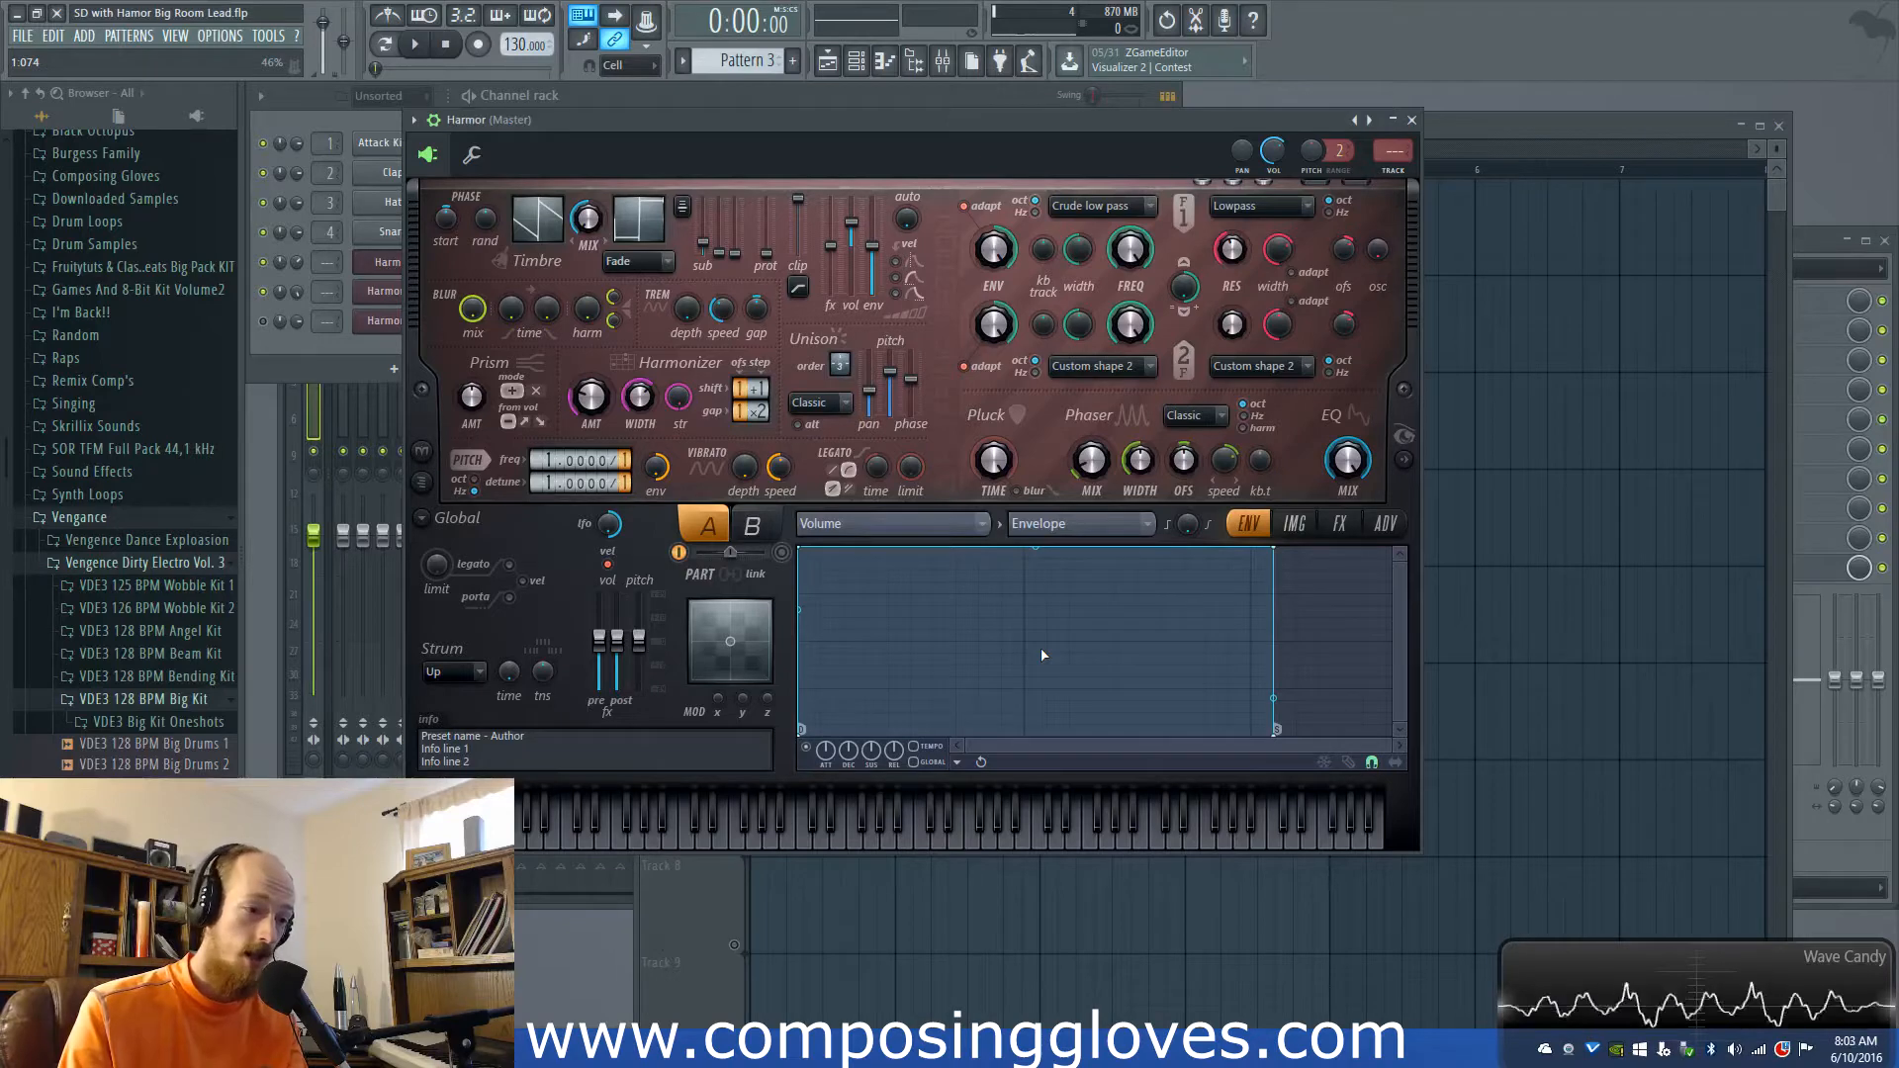
pyautogui.click(969, 522)
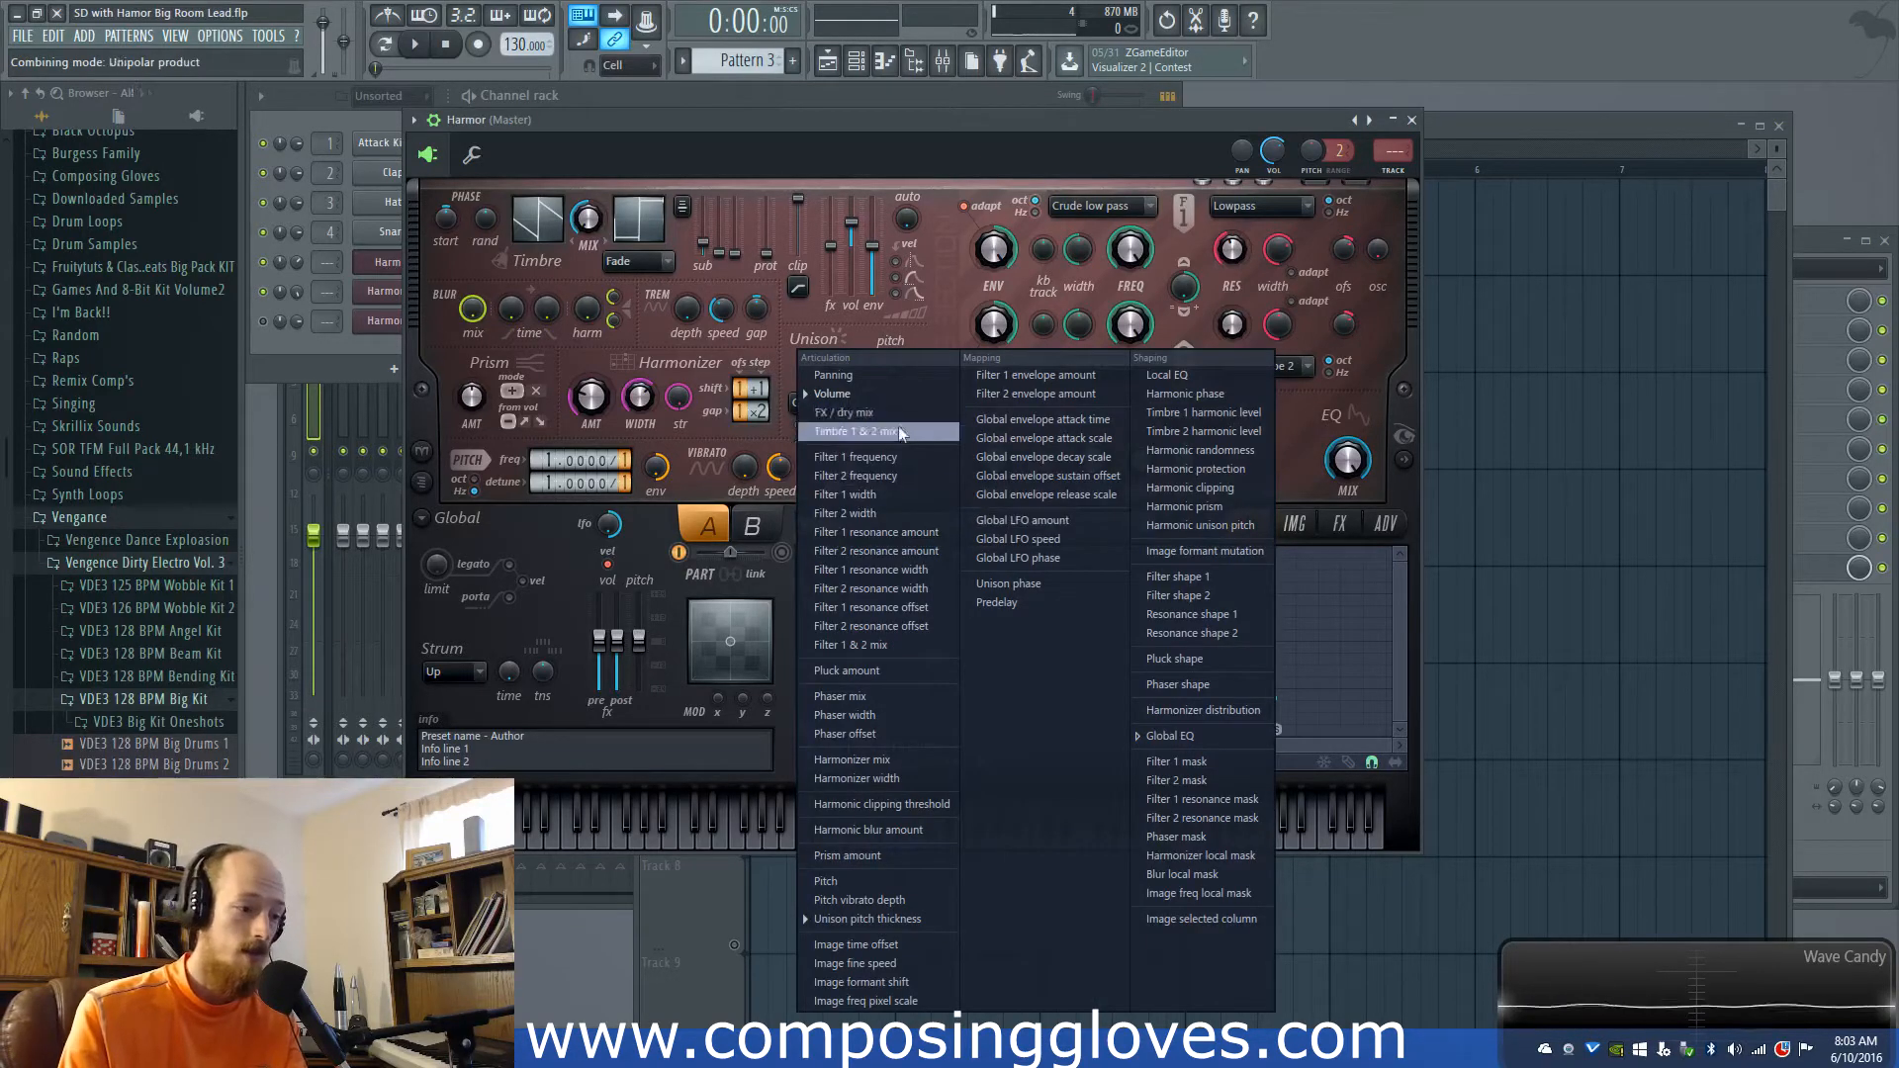
pyautogui.click(929, 920)
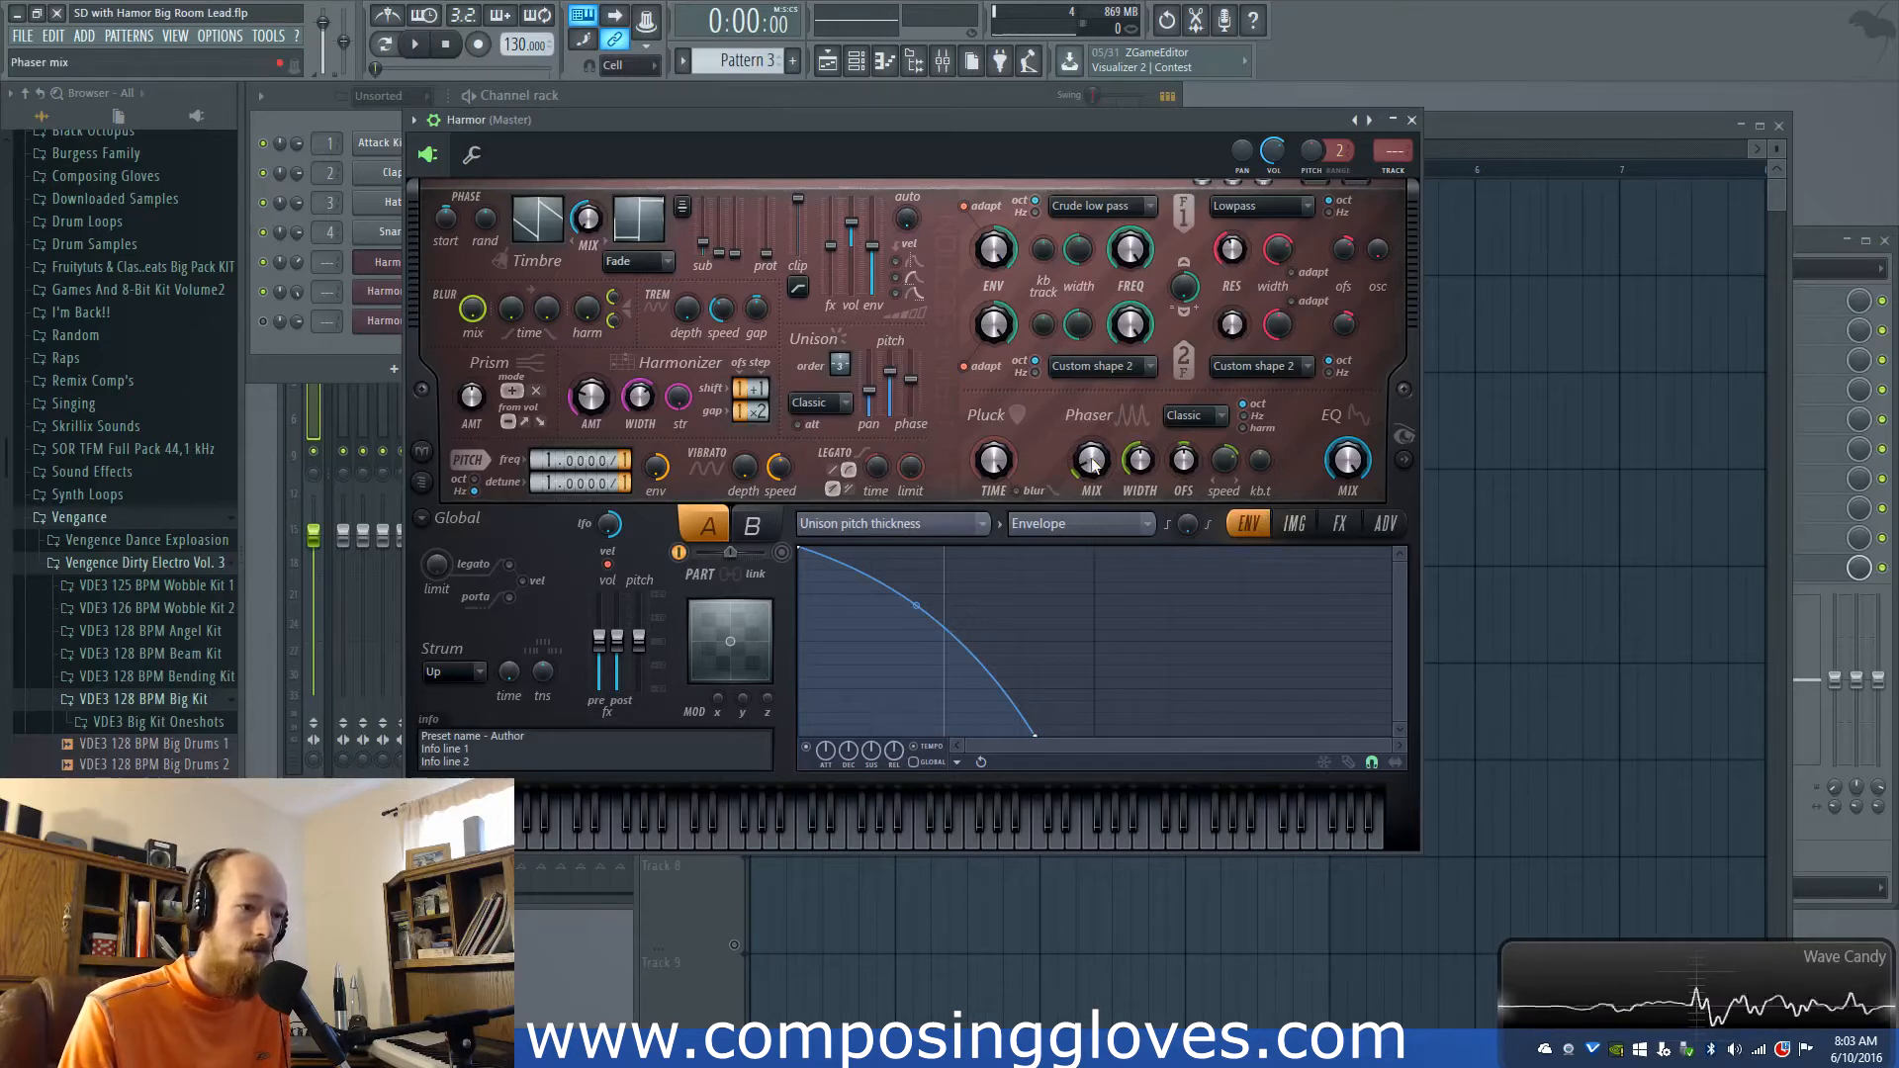
# Step: Reveal Harmor's spectral display and Global EQ curve, and vary filter 1's resonance width while playing A3
pyautogui.click(1404, 460)
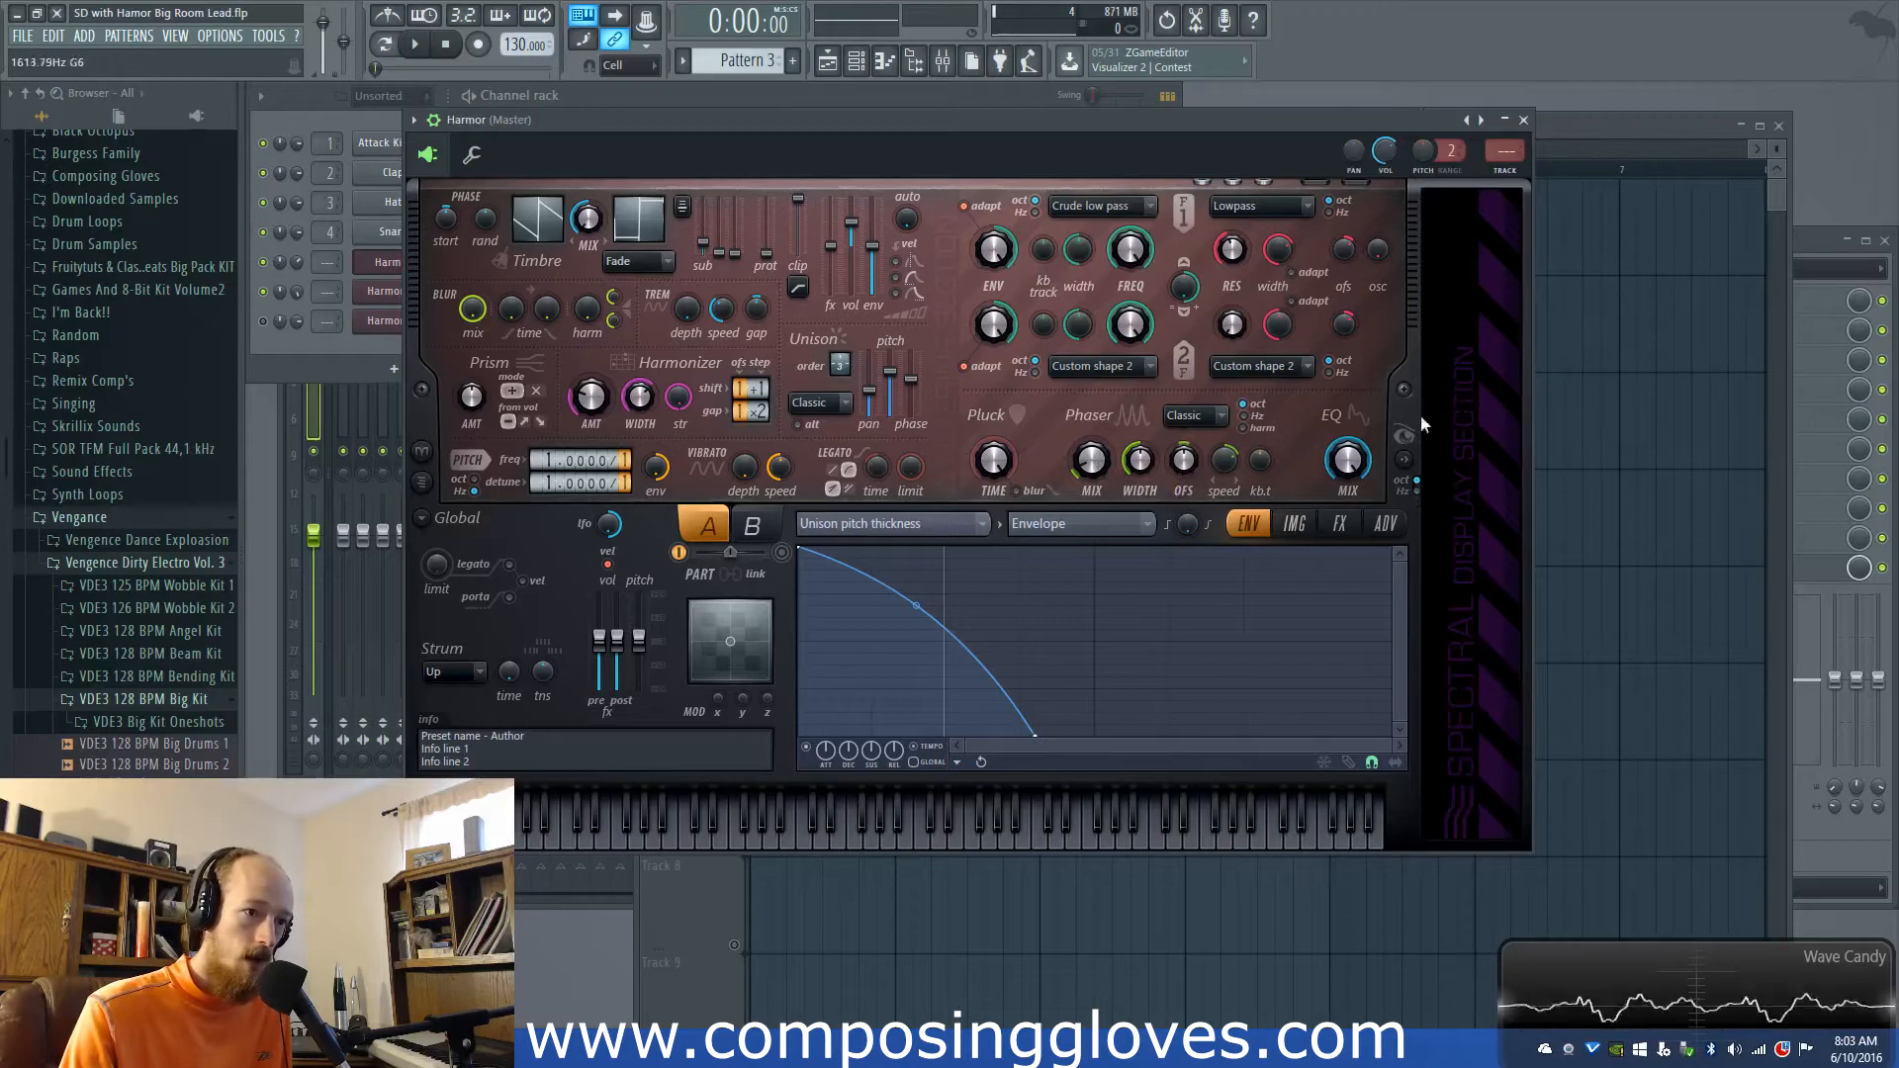
pyautogui.click(1358, 414)
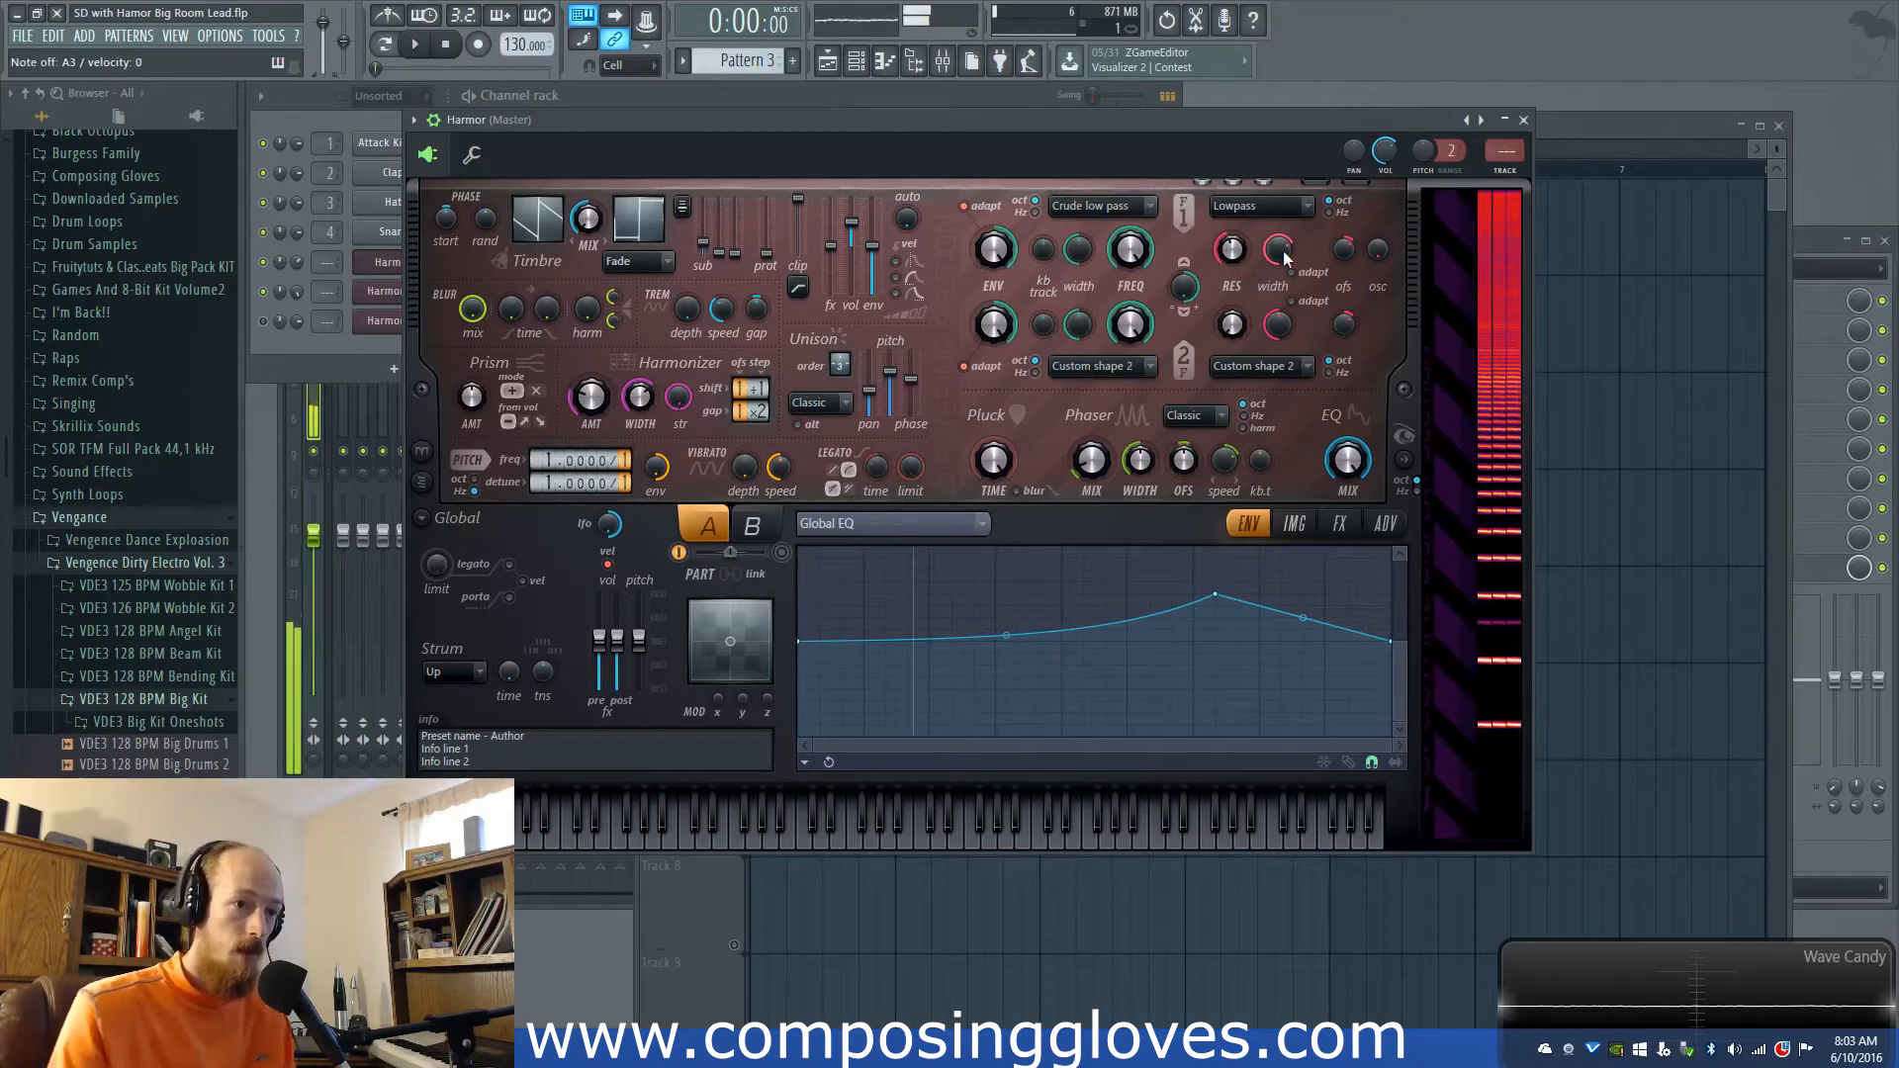
pyautogui.moveTo(1278, 252); pyautogui.dragTo(1278, 326)
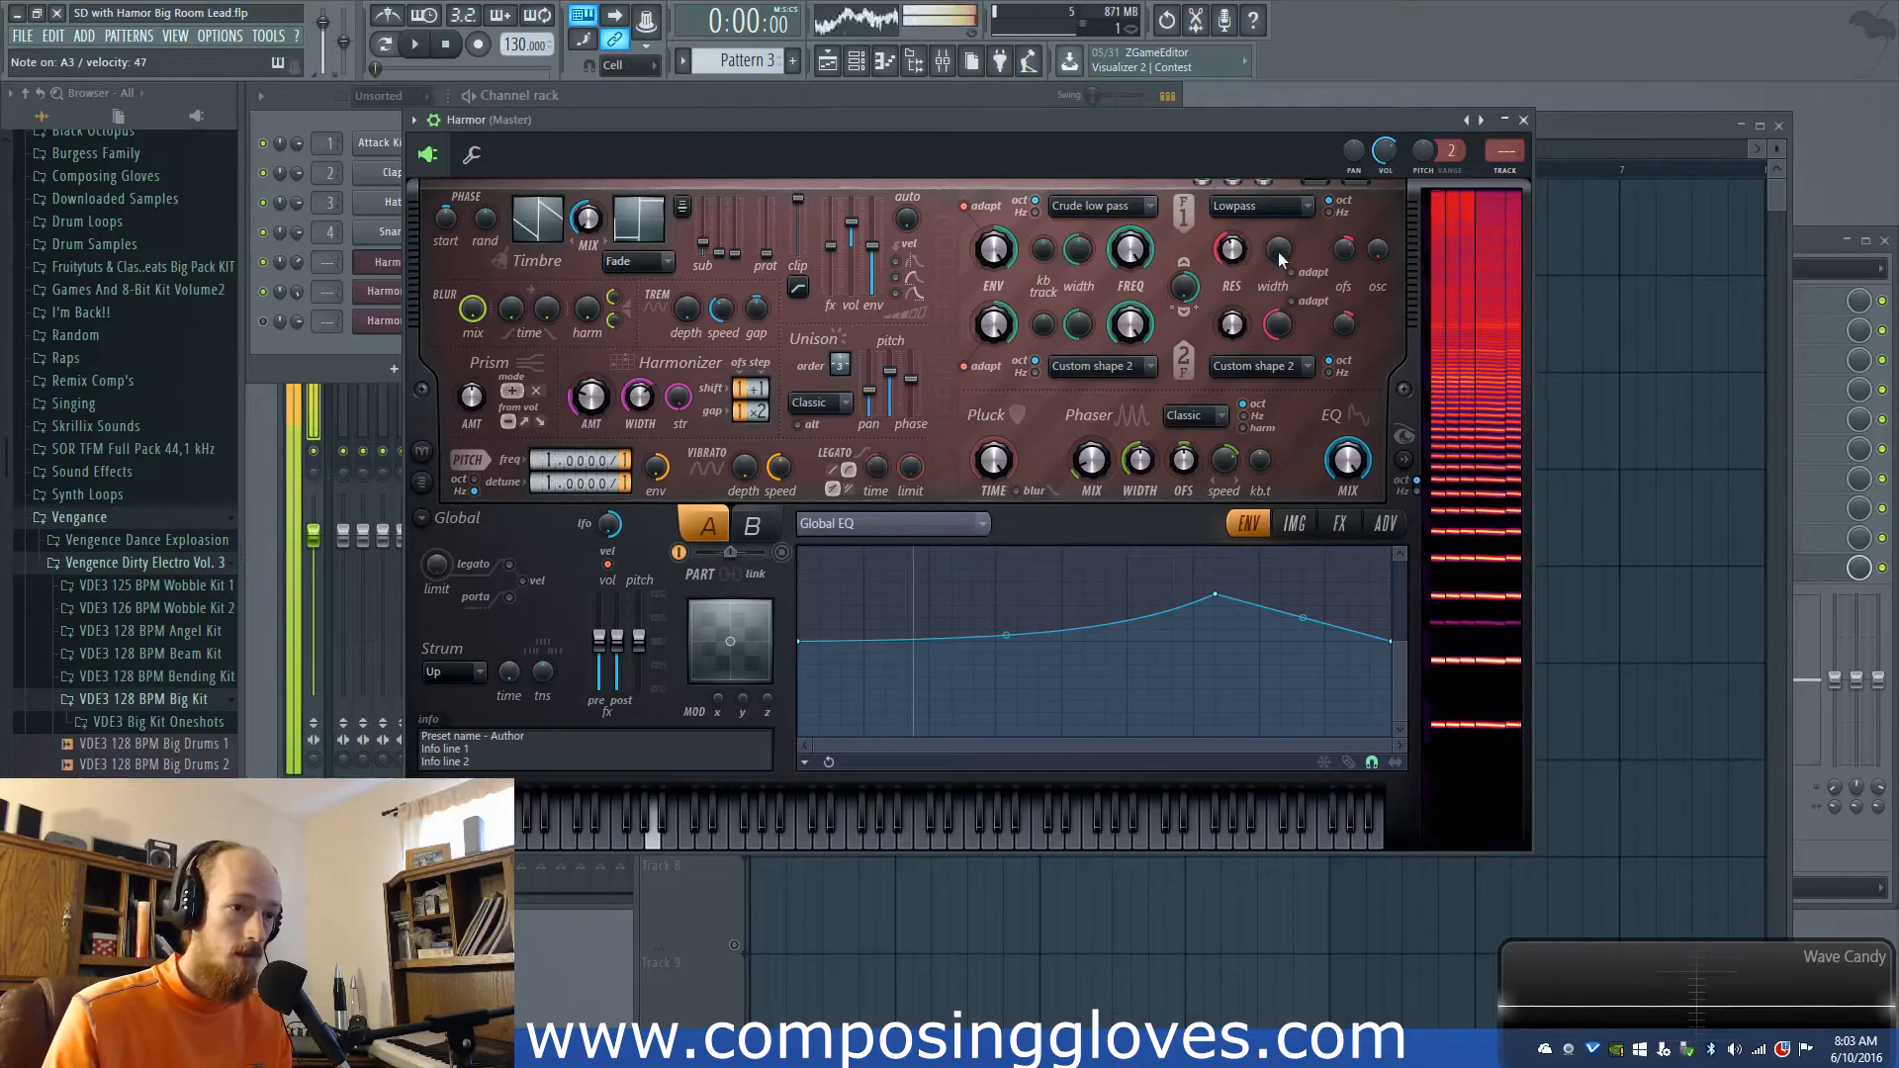
pyautogui.moveTo(1280, 255); pyautogui.dragTo(1279, 222)
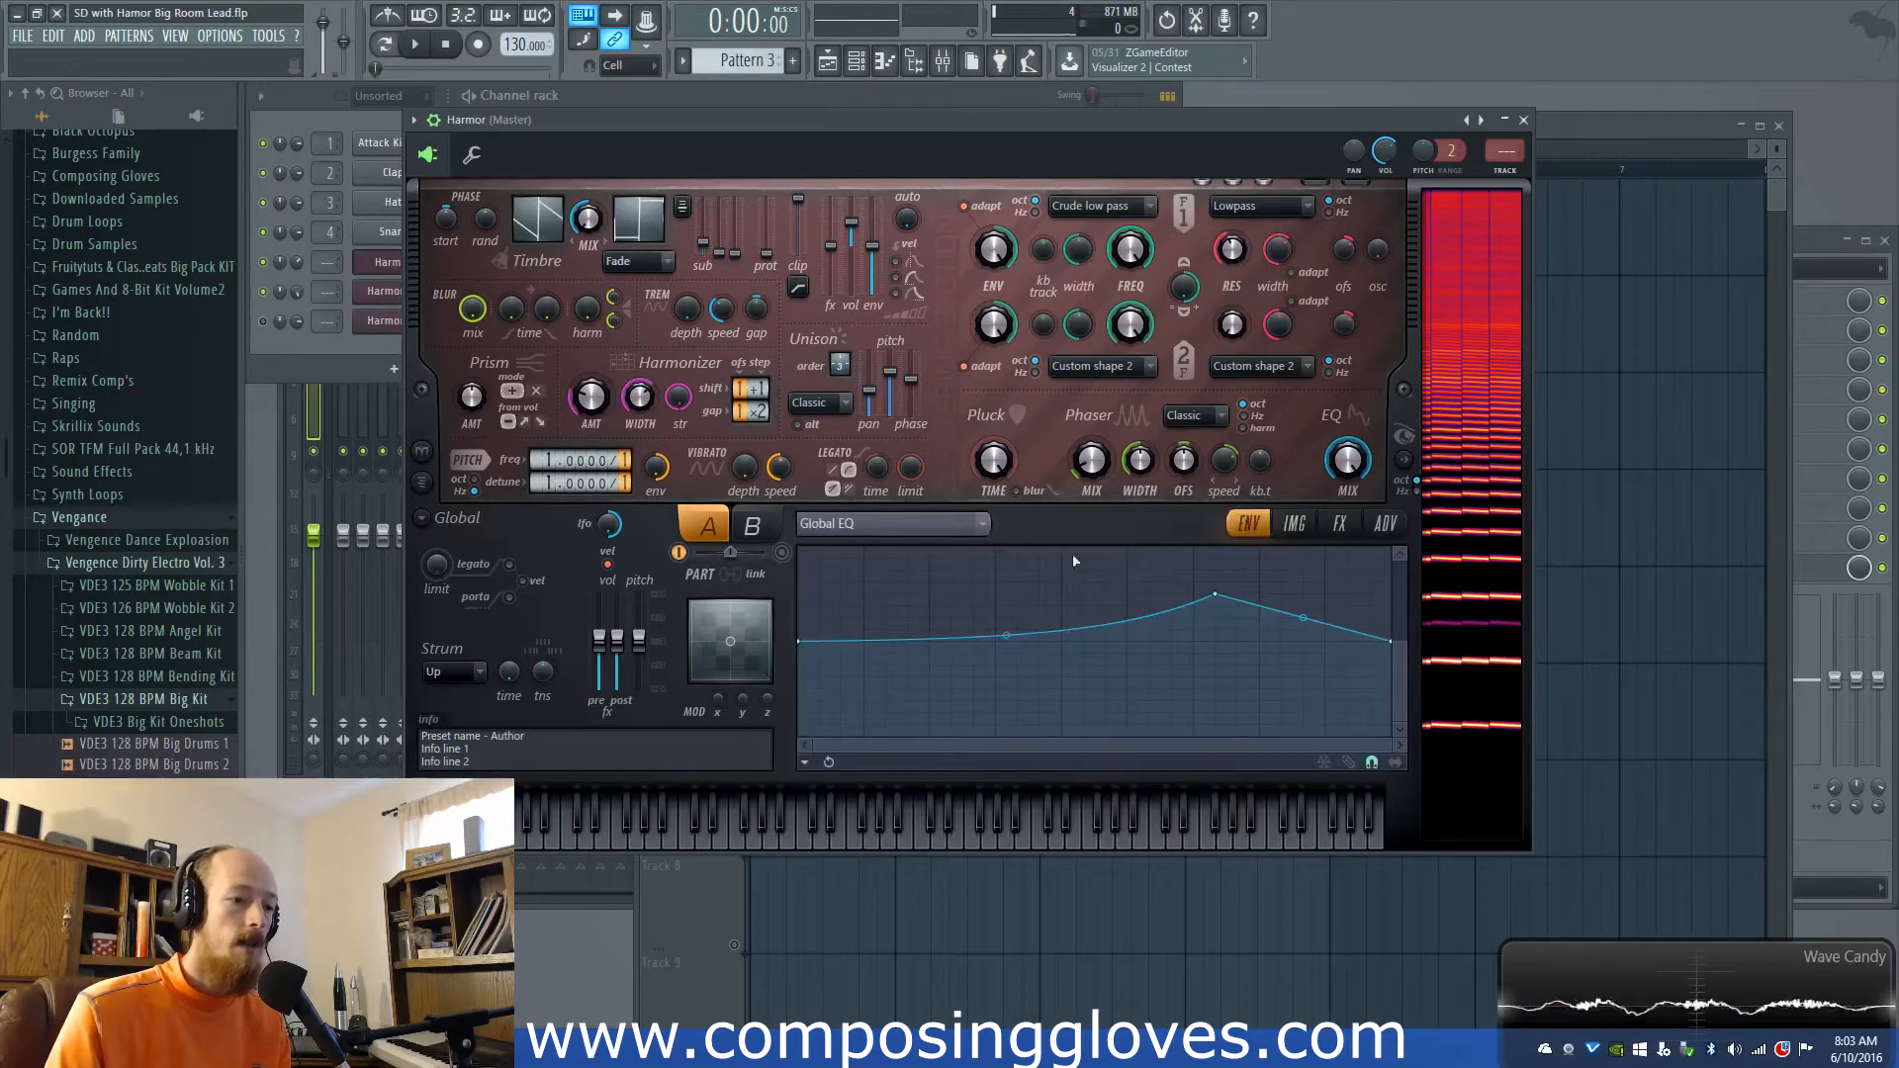
# Step: Switch Harmor to part B and display its effects page
pyautogui.click(911, 523)
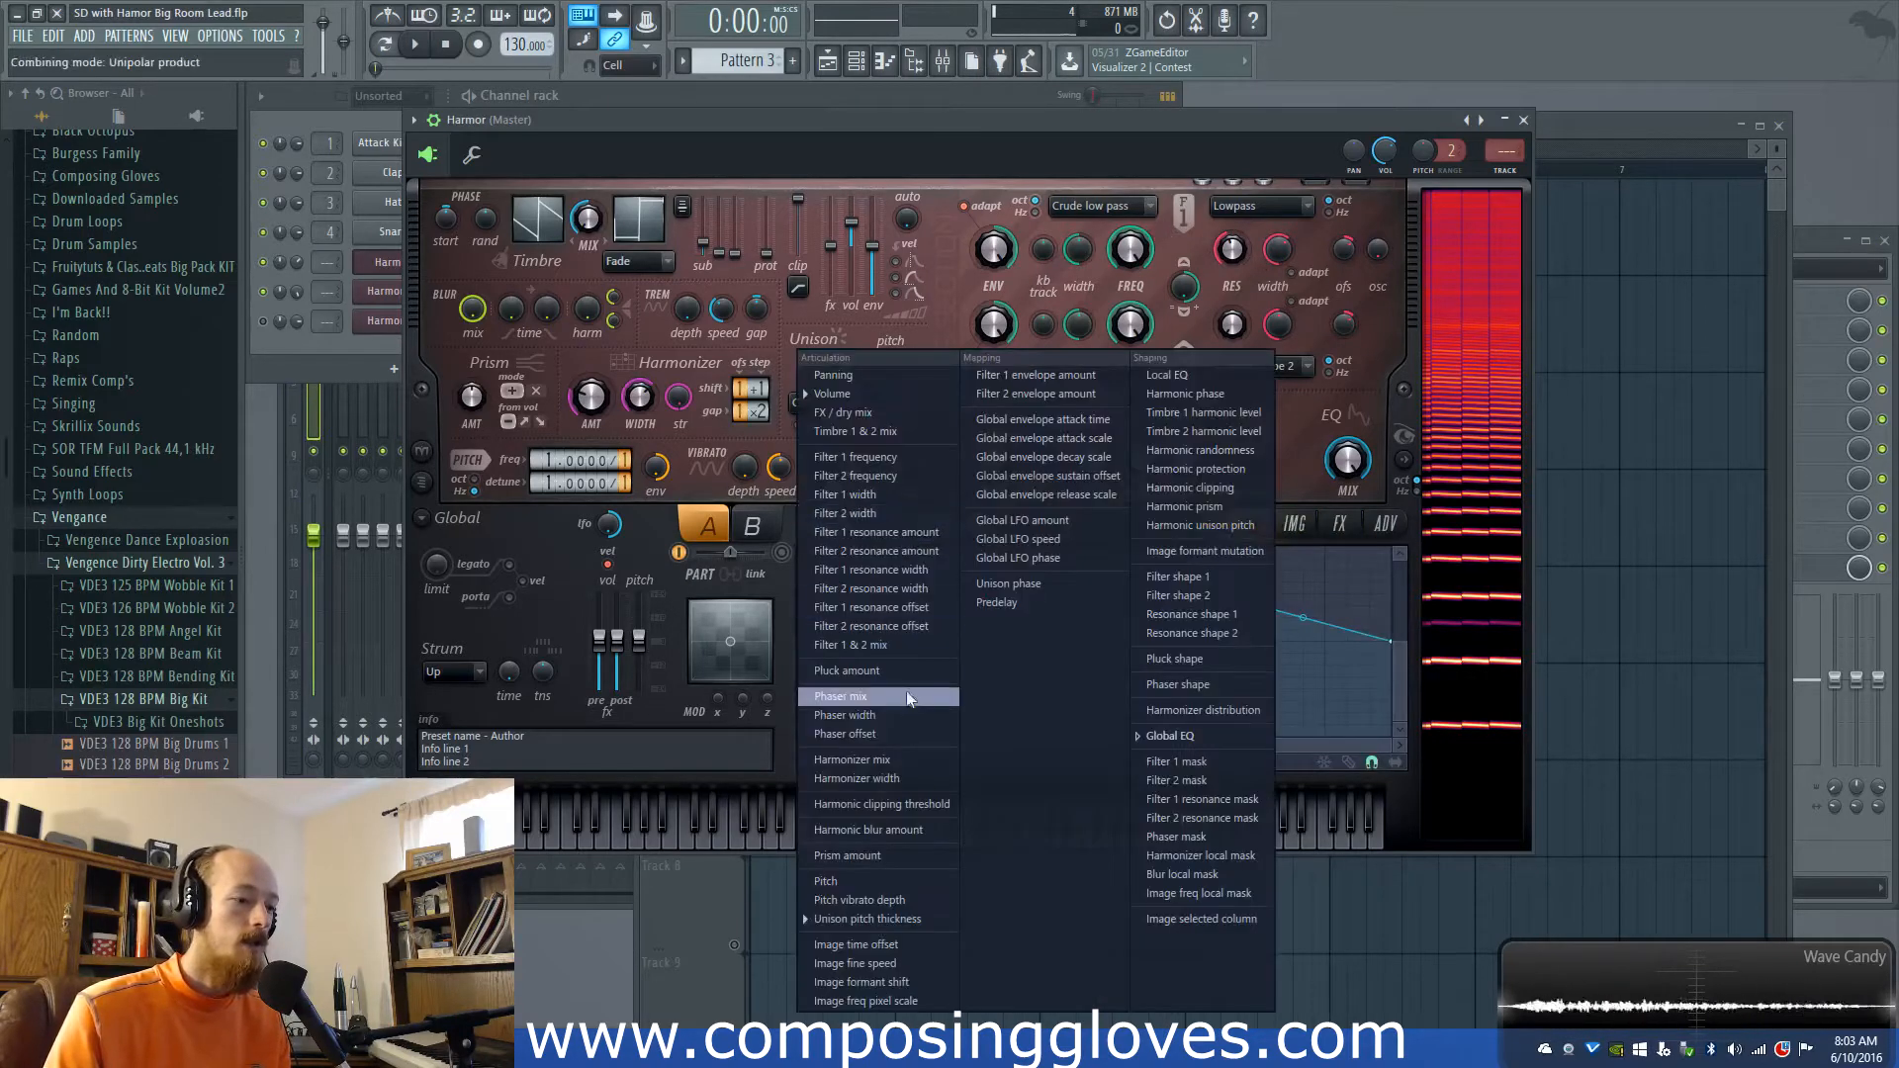
pyautogui.click(685, 604)
pyautogui.click(752, 526)
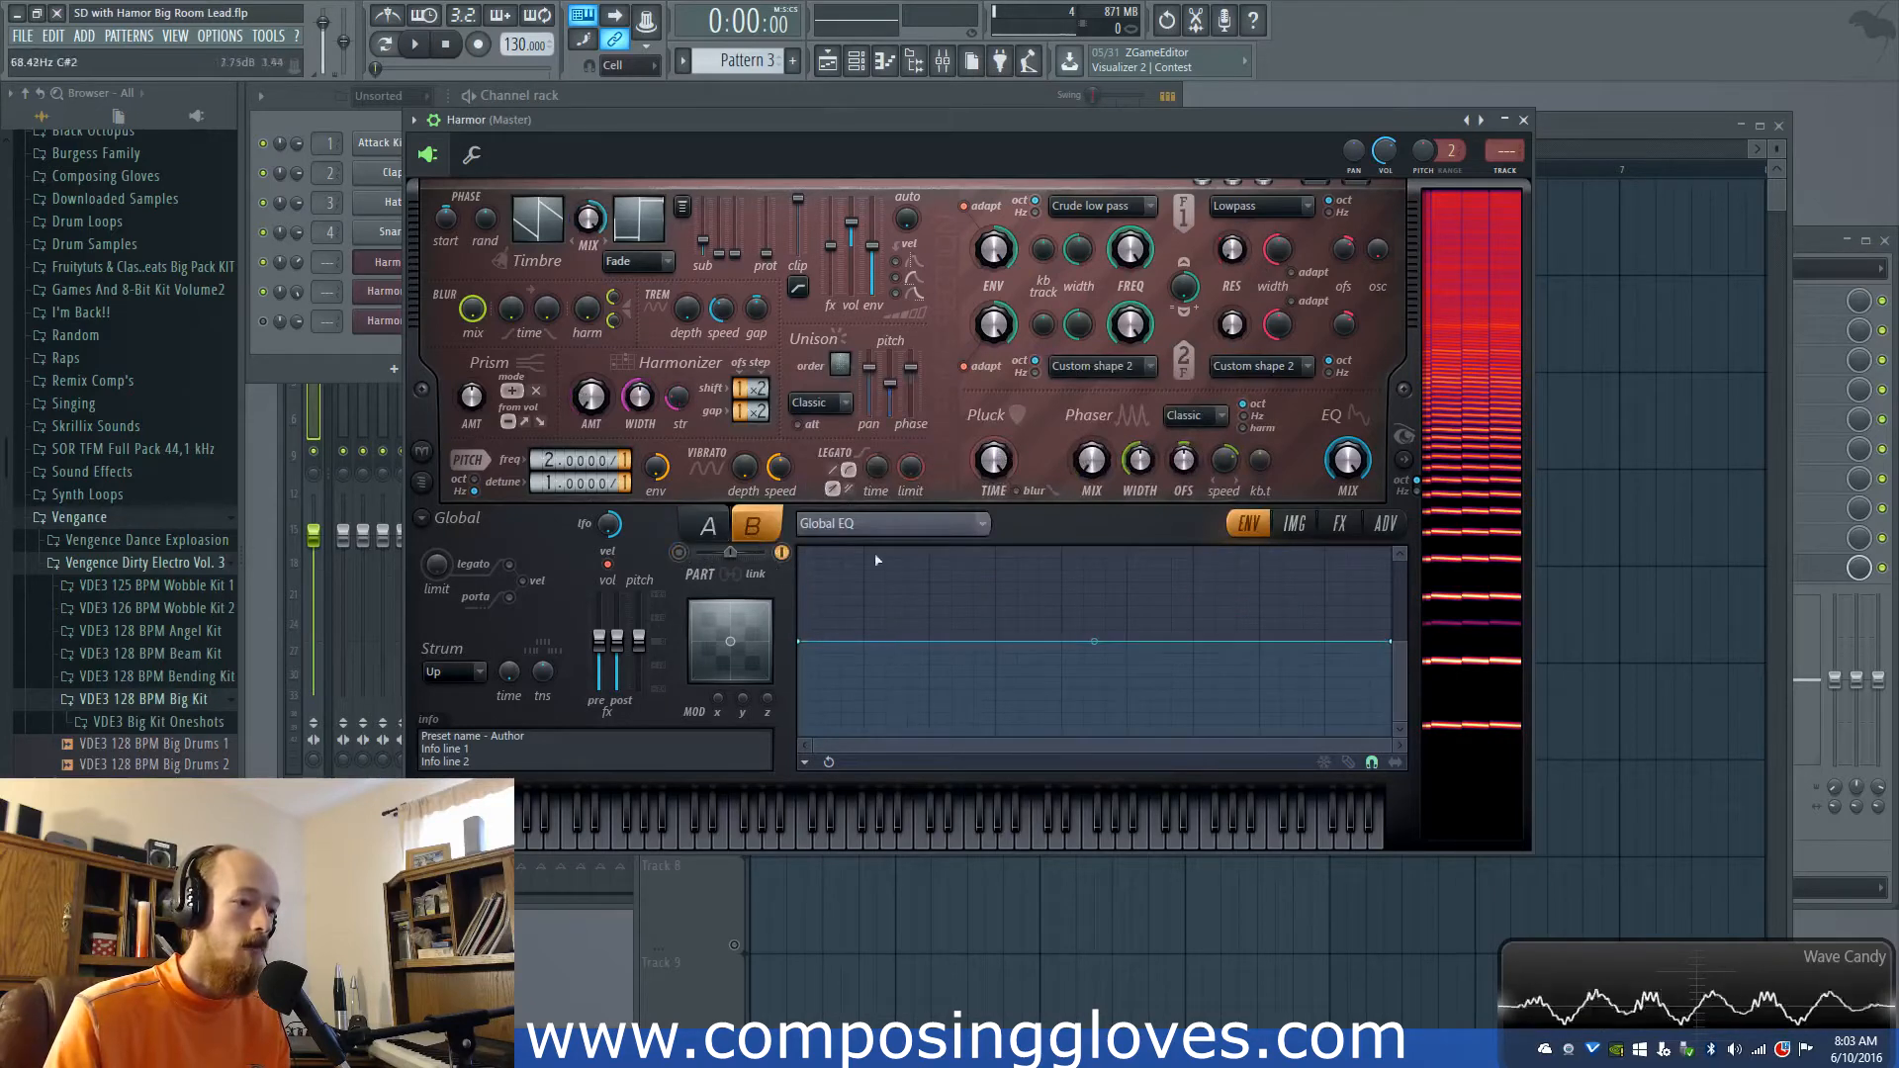
pyautogui.click(1337, 526)
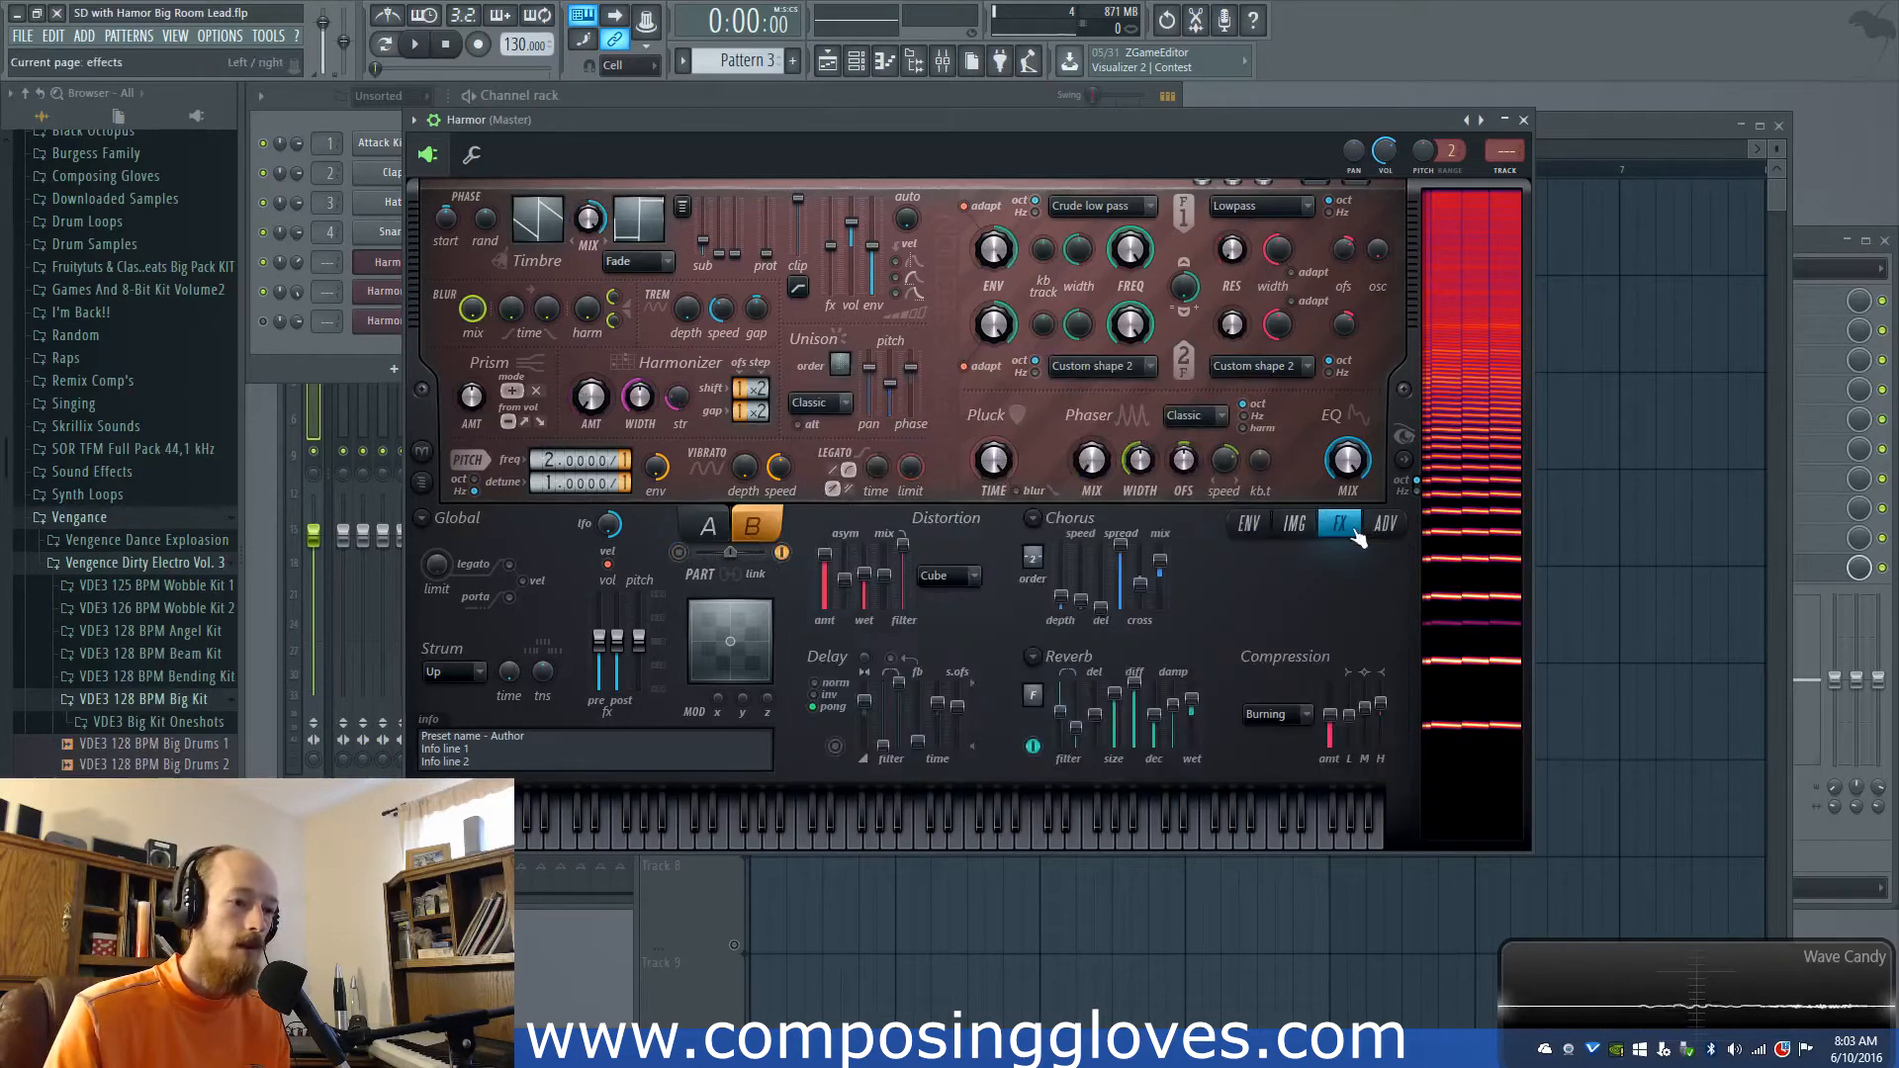
# Step: Compare Harmor's parts A and B, reviewing part B's Global EQ, sub level and effects settings
pyautogui.click(1248, 523)
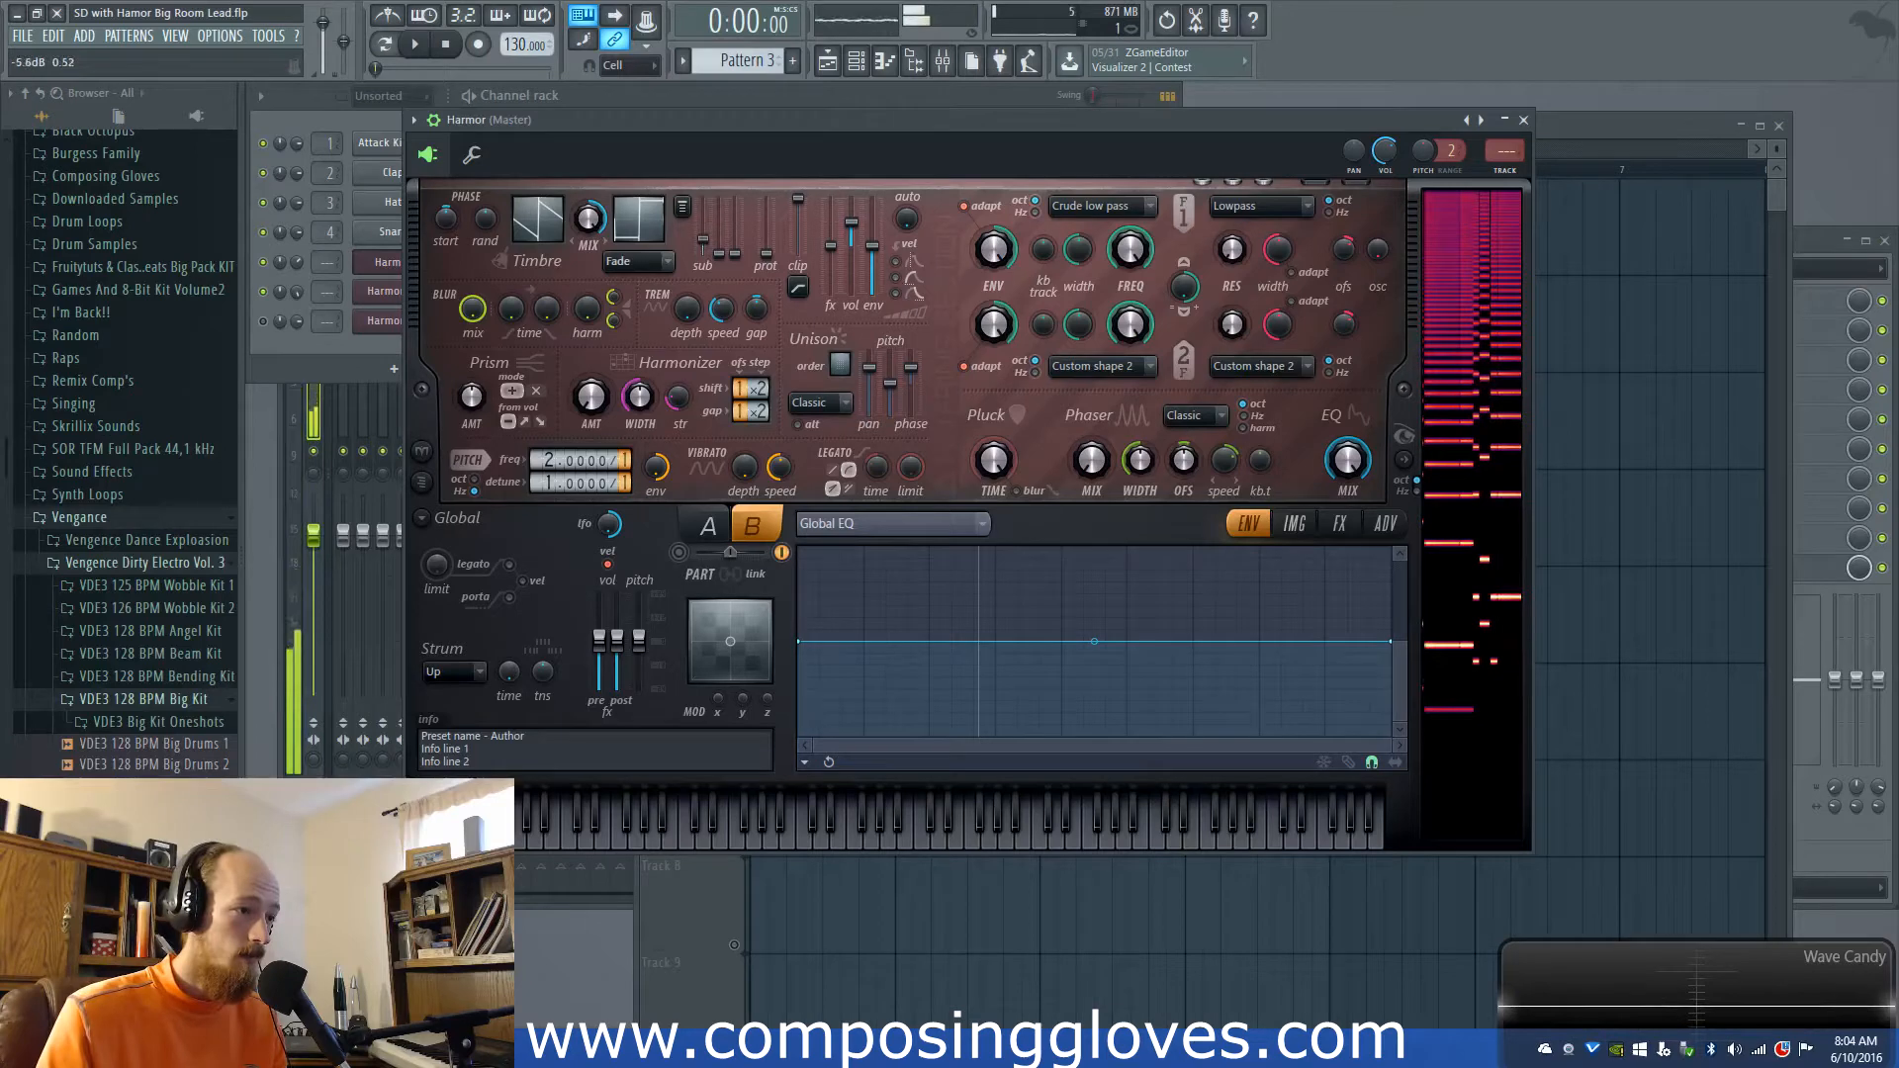
pyautogui.moveTo(703, 240); pyautogui.dragTo(709, 248)
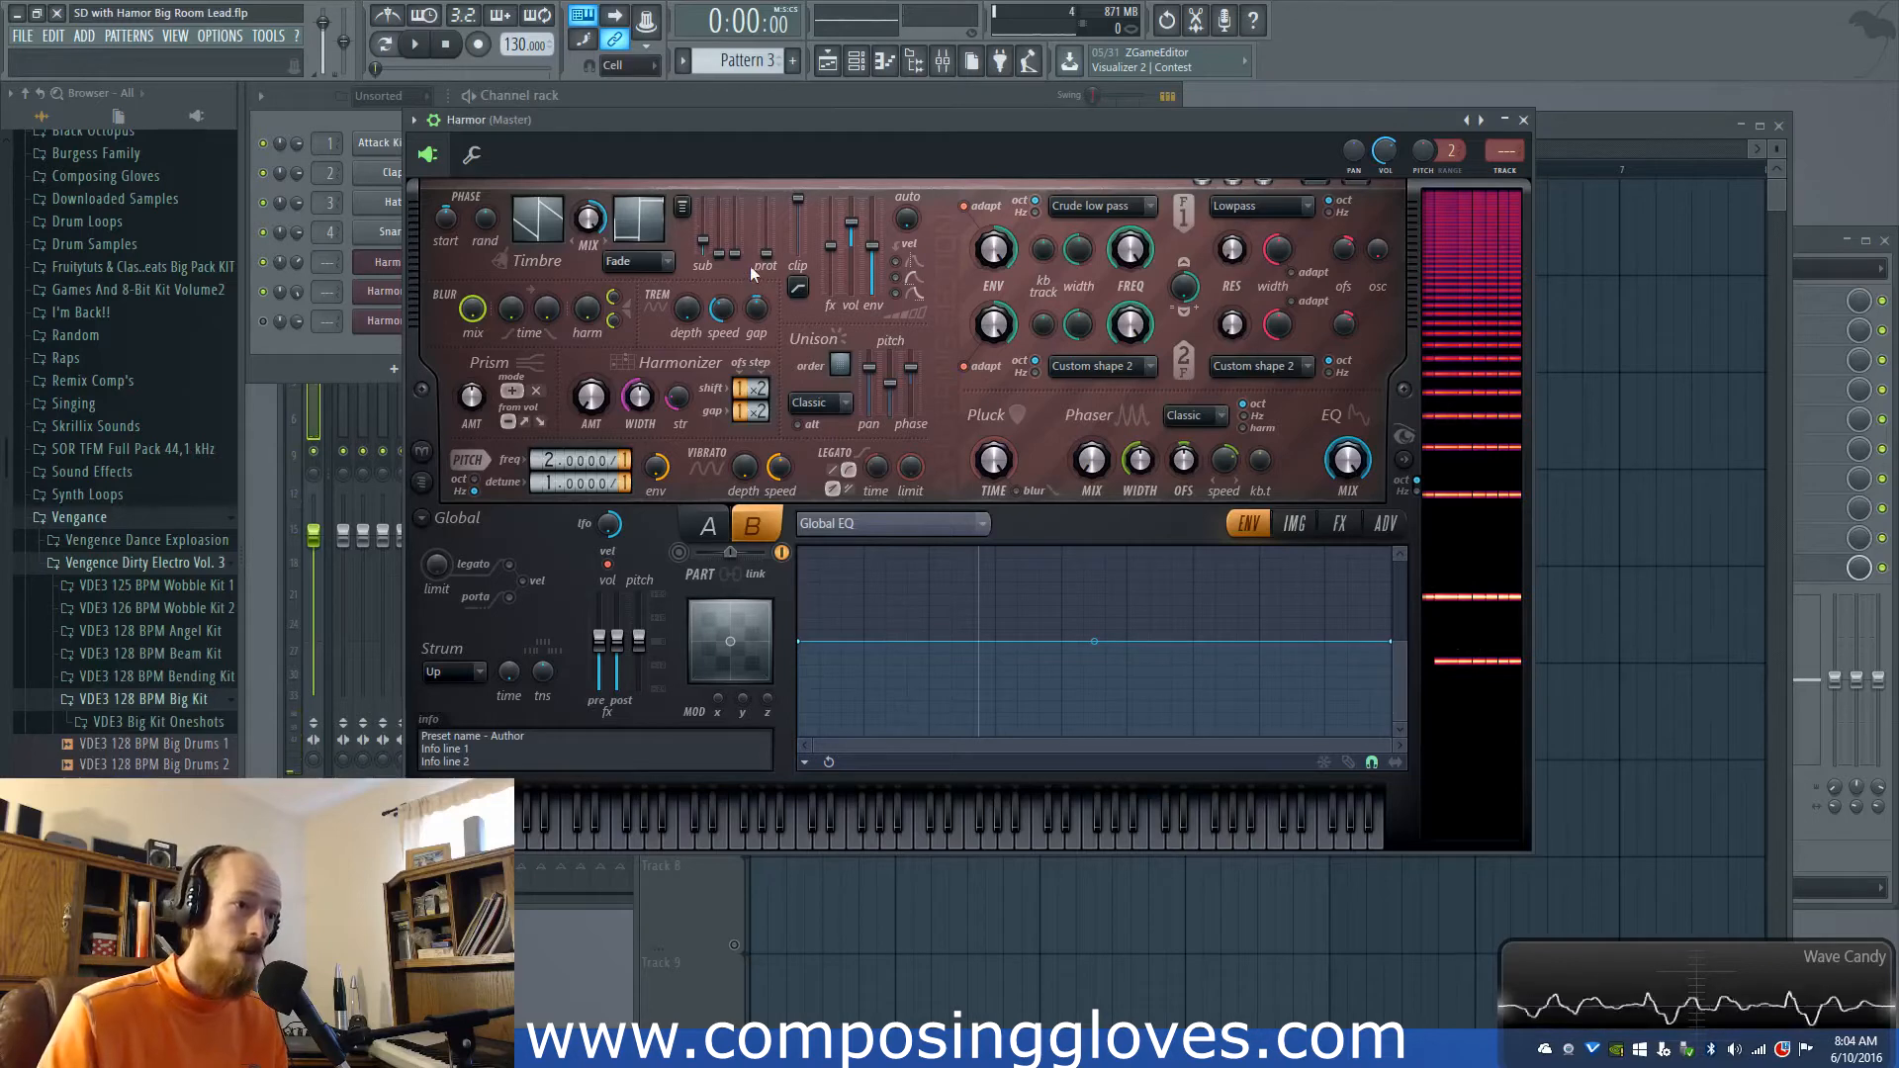
pyautogui.click(1330, 526)
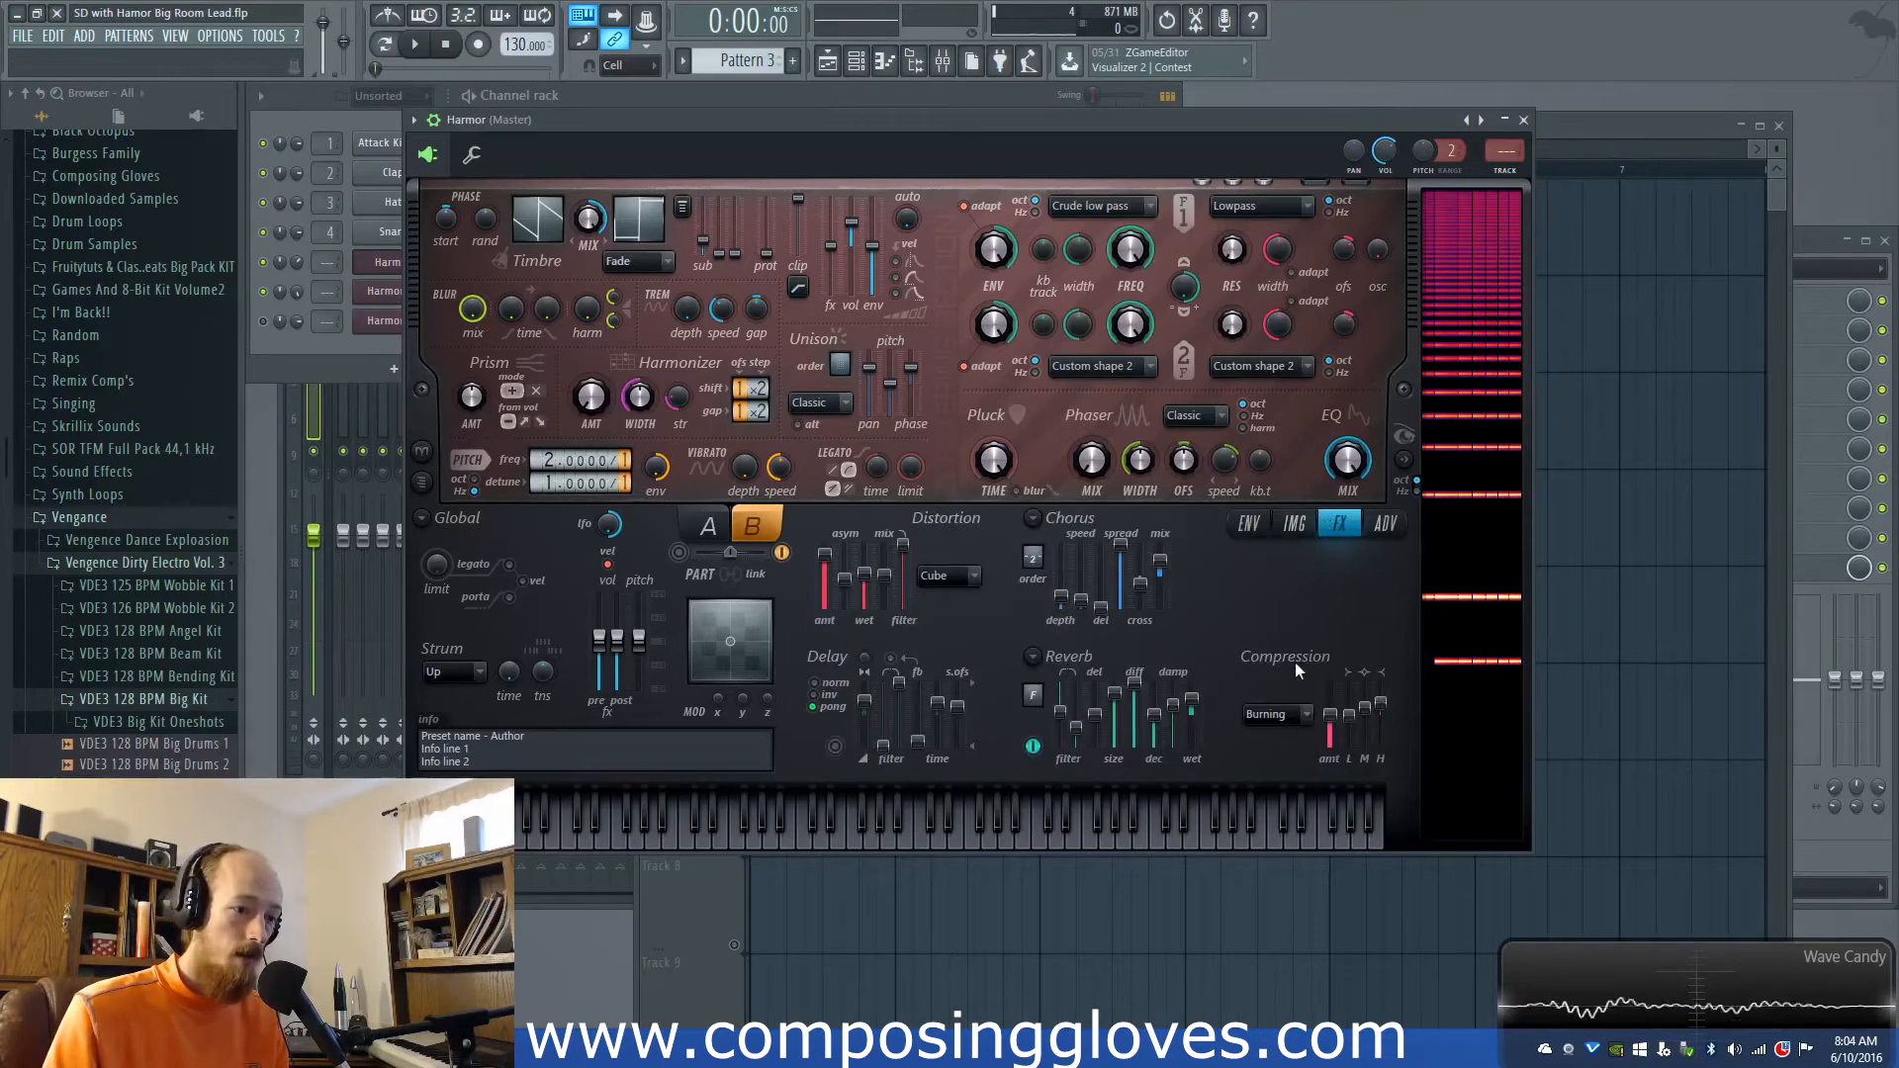
pyautogui.click(709, 526)
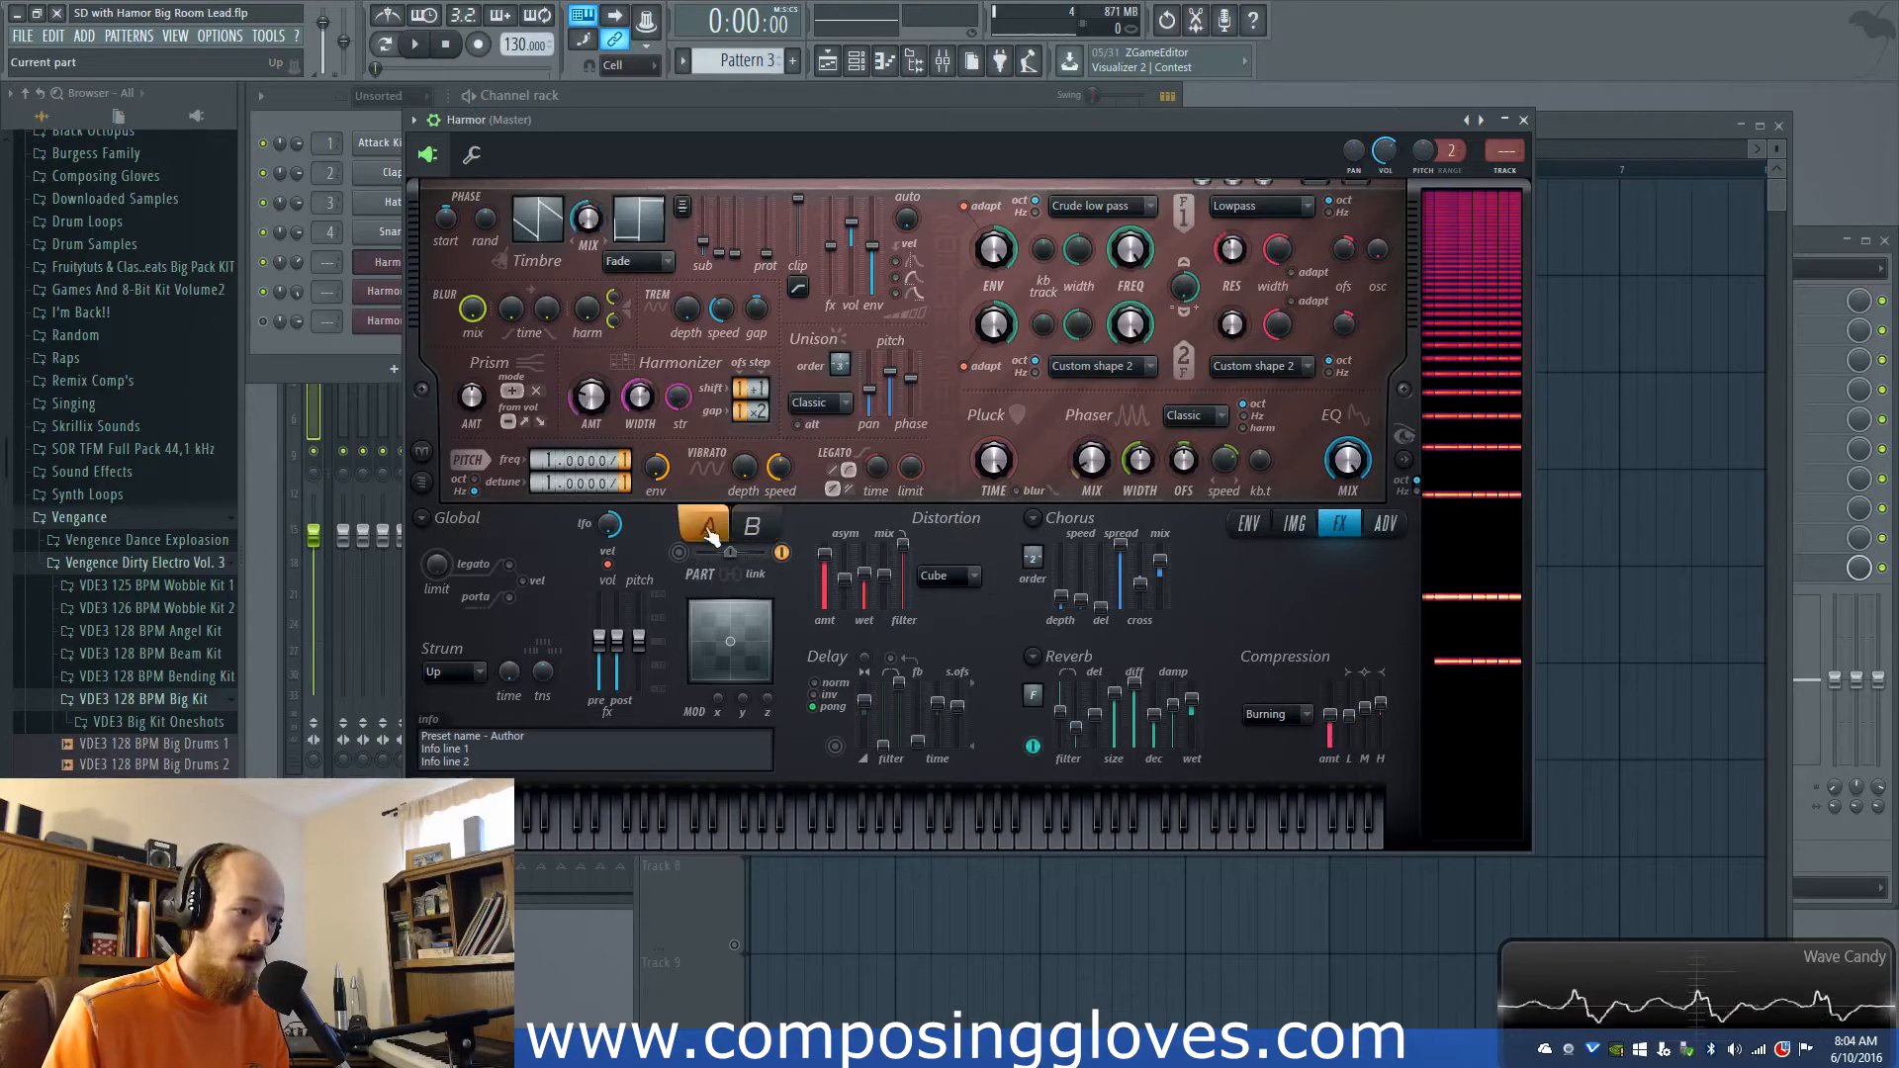
pyautogui.click(748, 539)
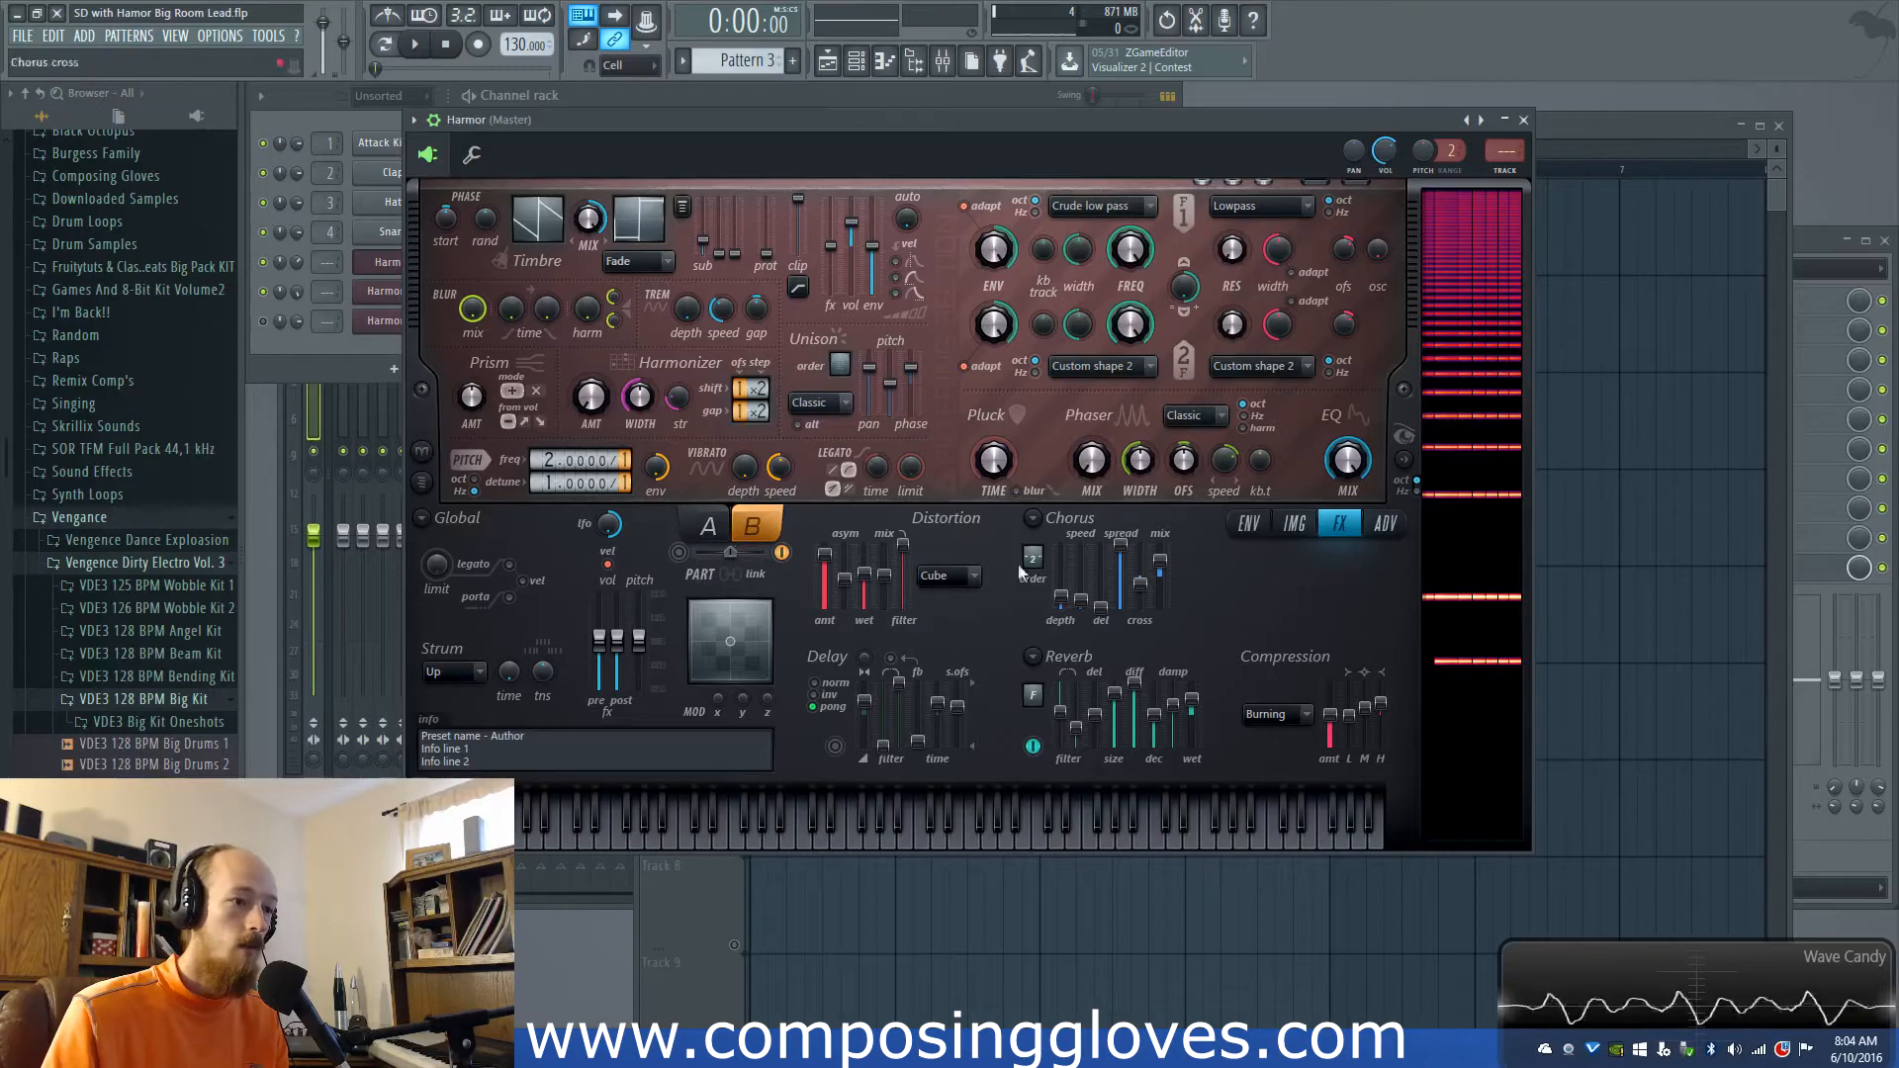
# Step: Display part B's Volume envelope and lower the end point of its decay to about 69%
pyautogui.click(1248, 523)
pyautogui.click(931, 521)
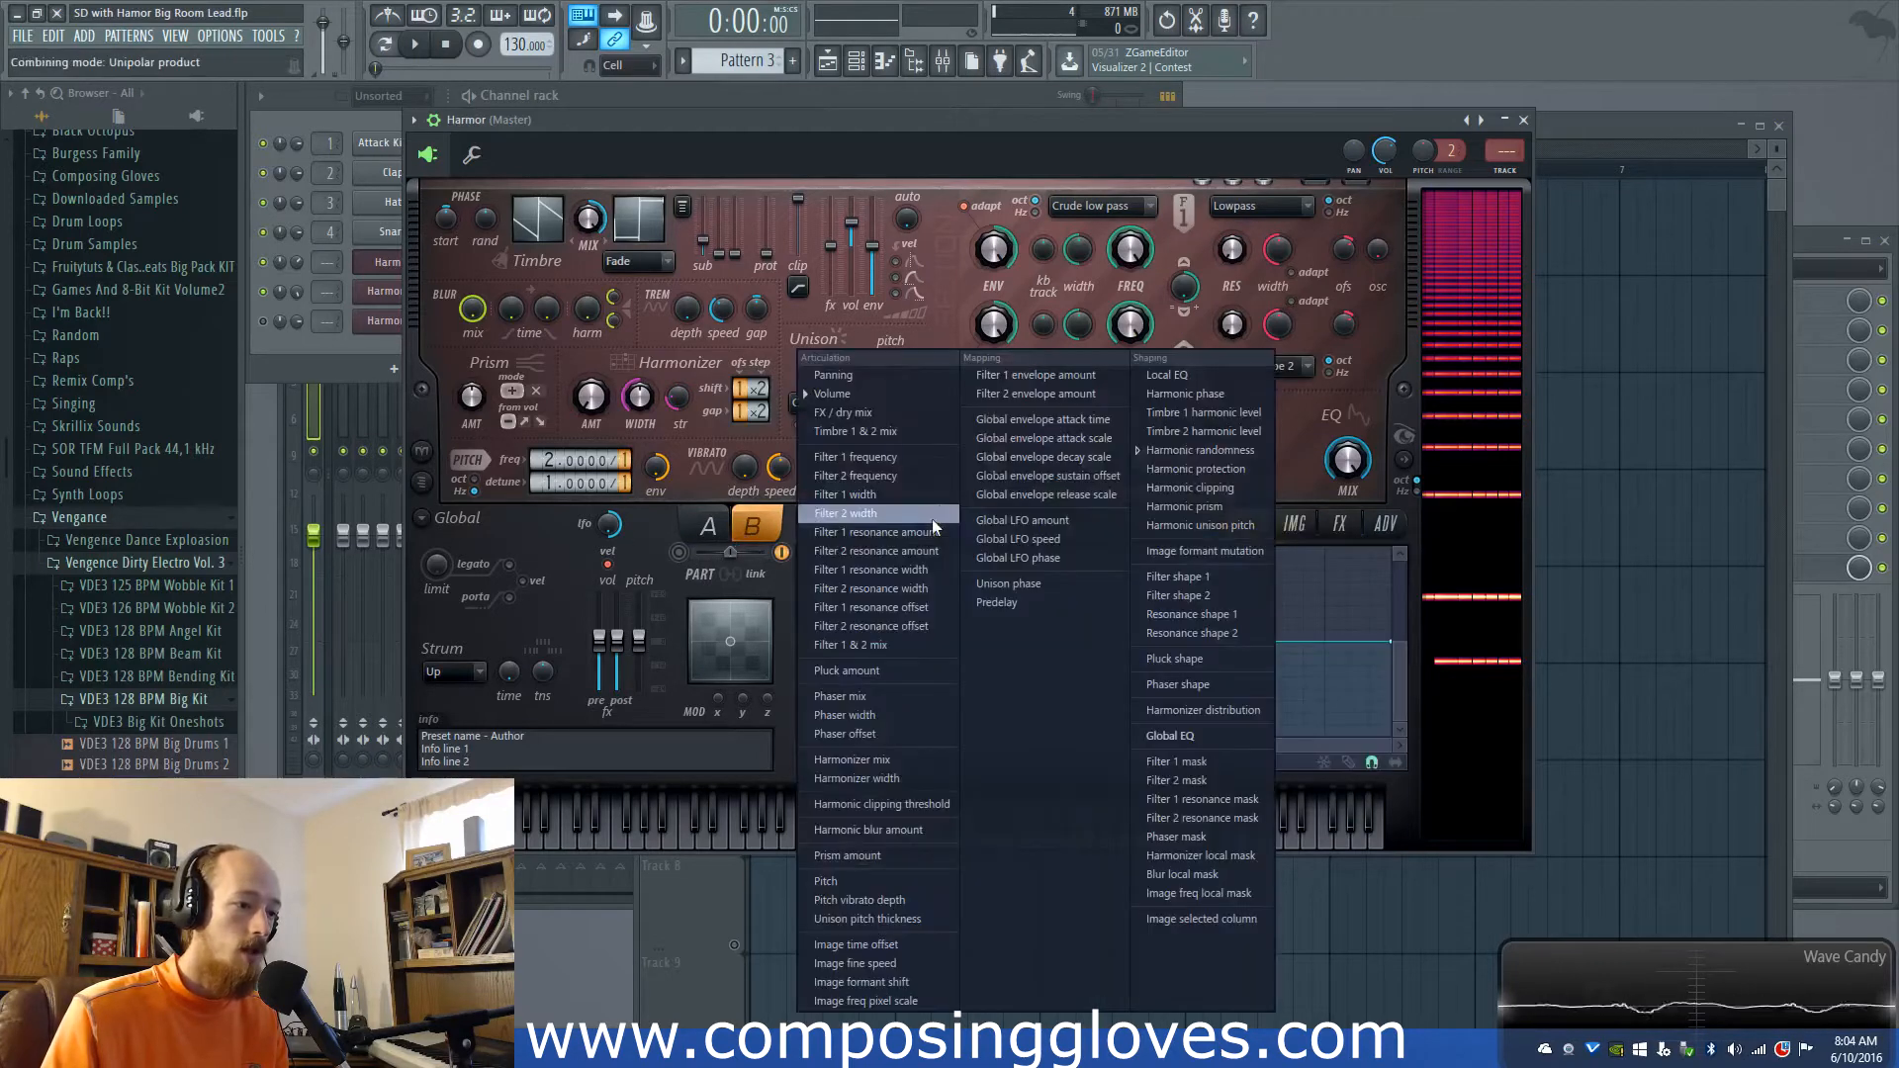
pyautogui.click(917, 392)
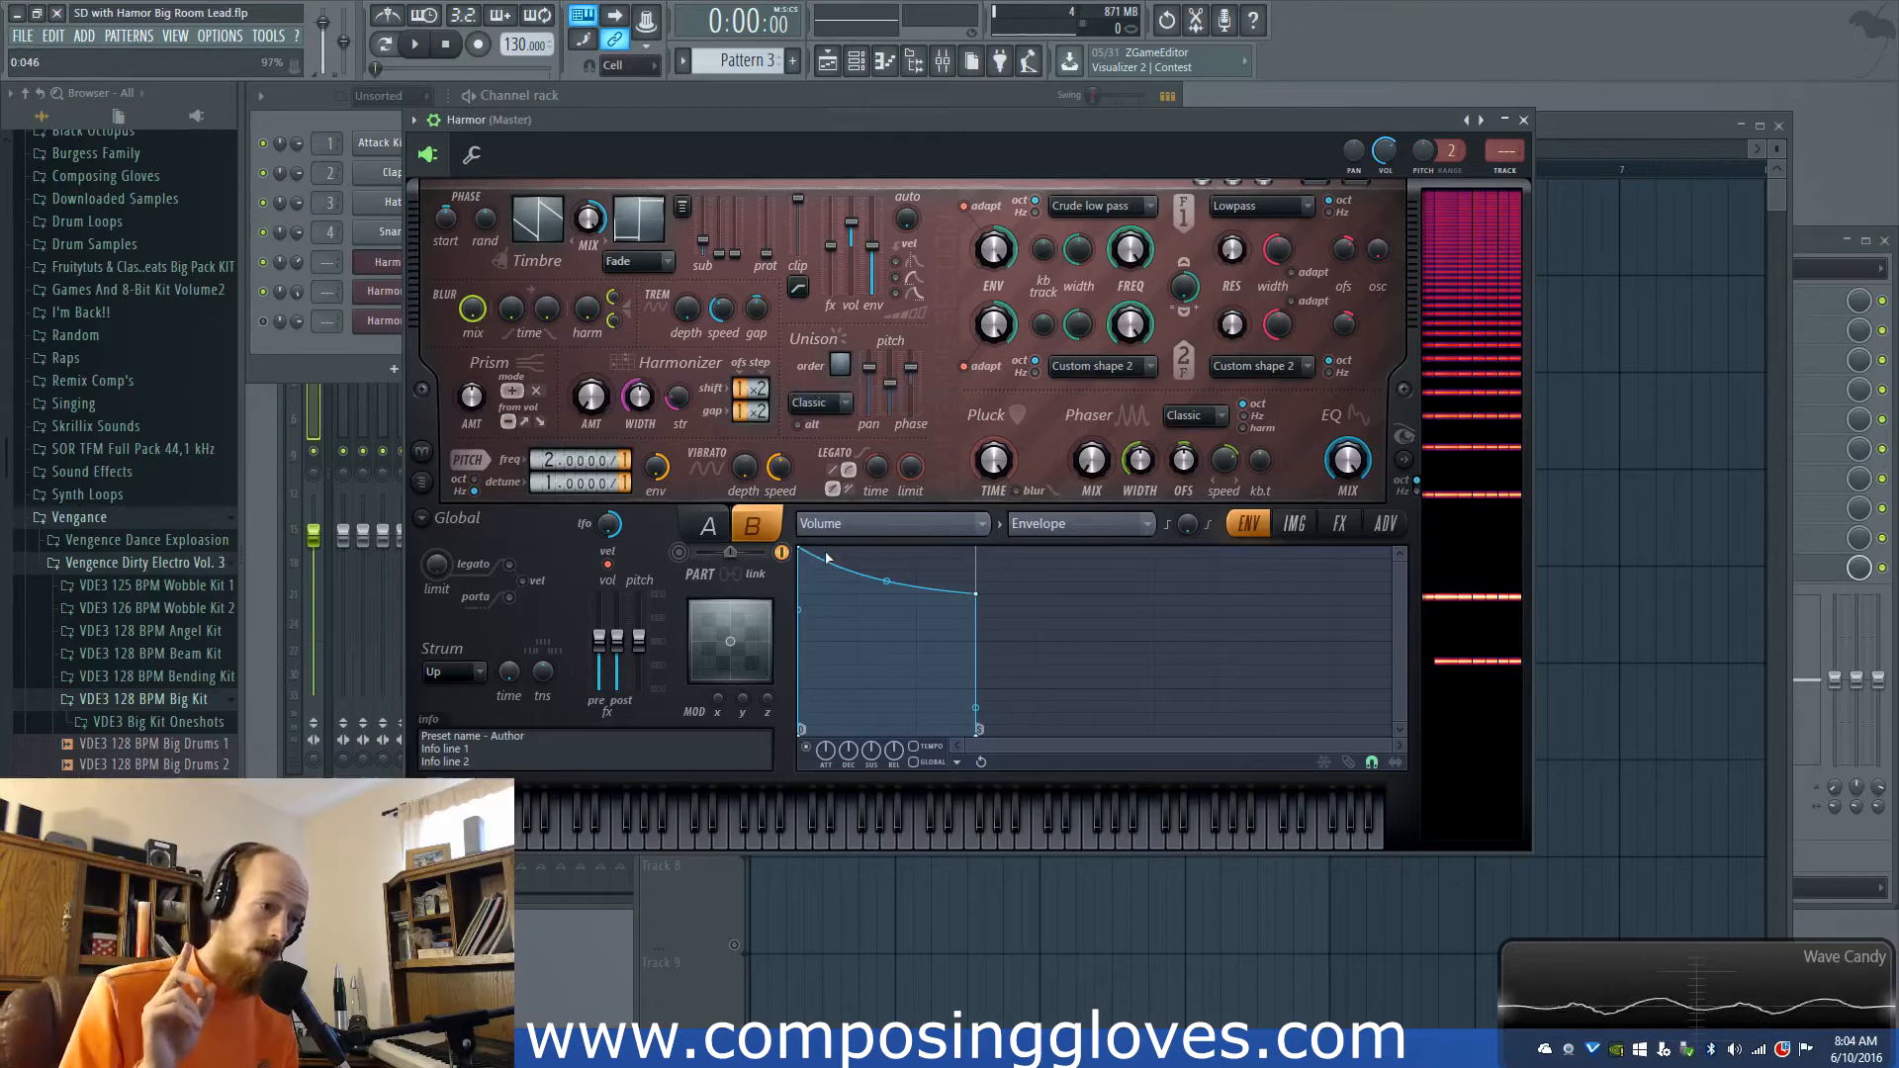
pyautogui.click(807, 747)
pyautogui.click(808, 749)
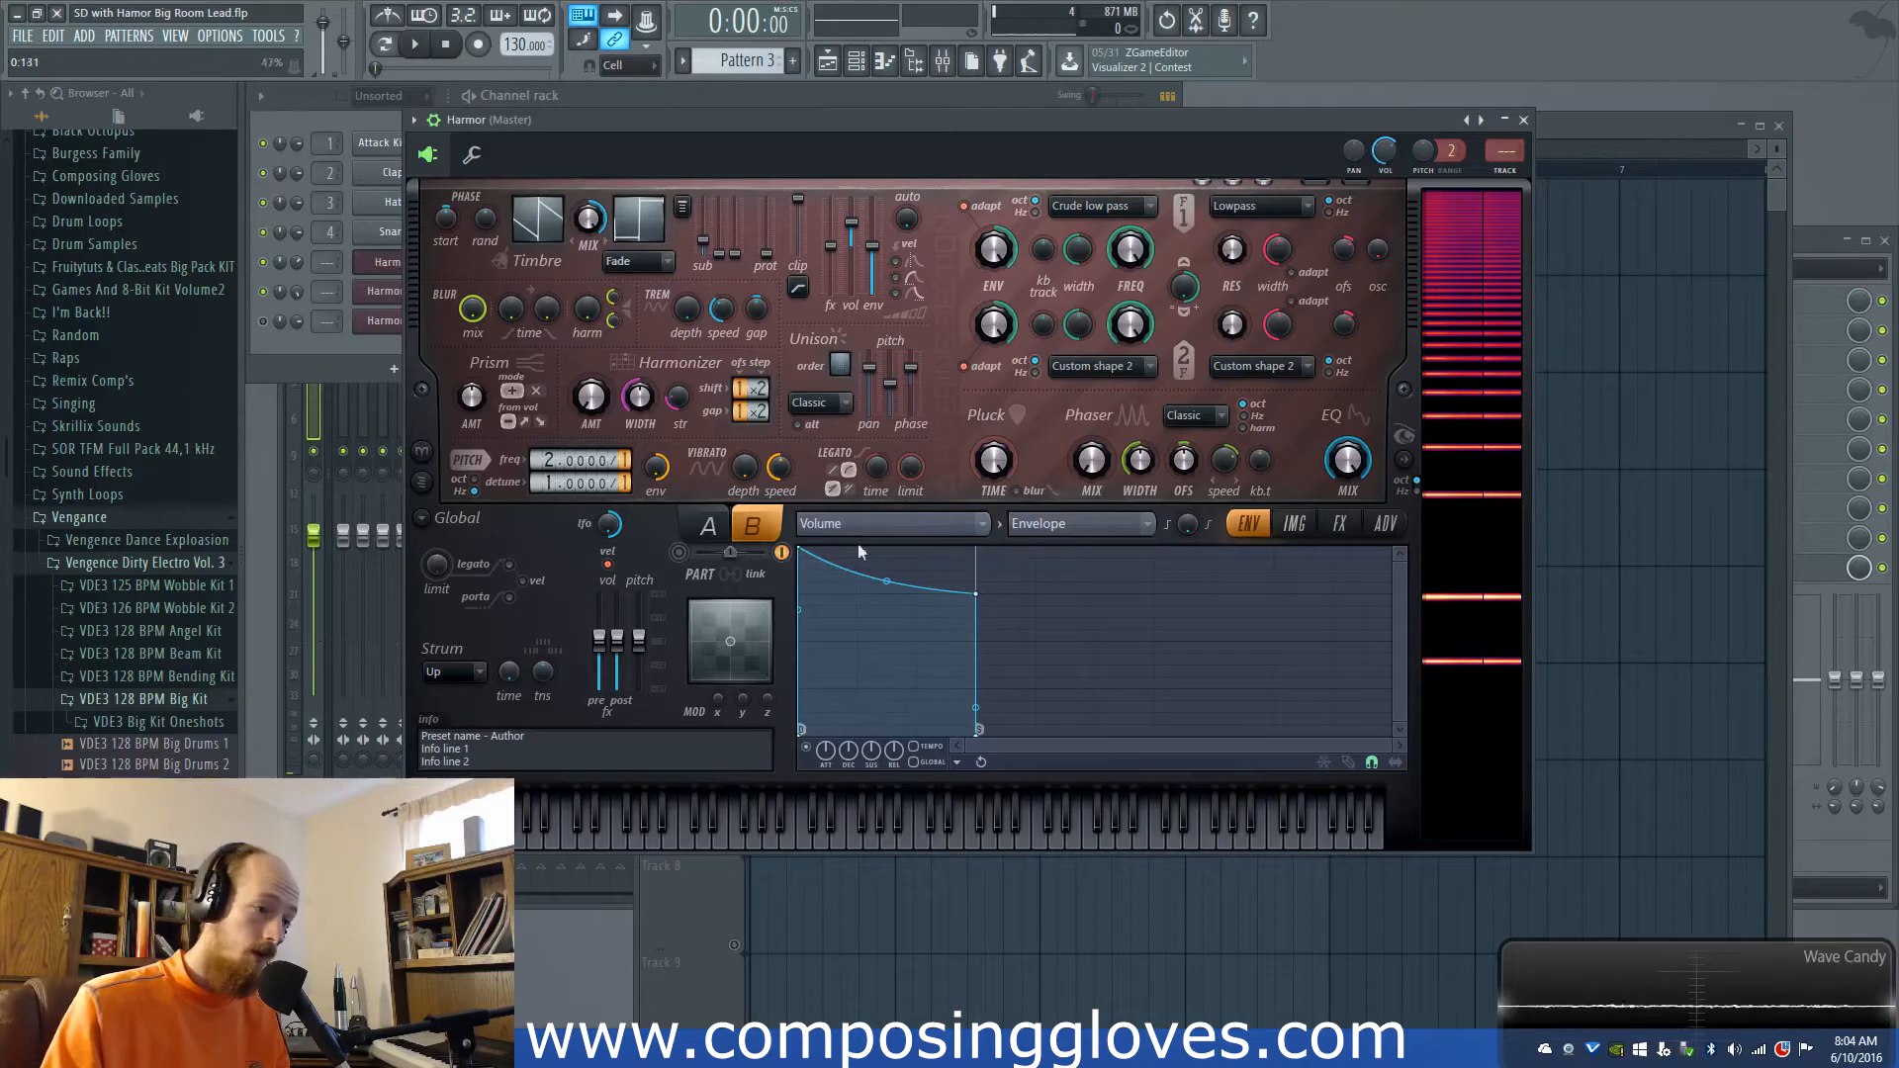
pyautogui.moveTo(976, 594)
pyautogui.mouseDown()
pyautogui.moveTo(982, 643)
pyautogui.moveTo(979, 606)
pyautogui.mouseUp()
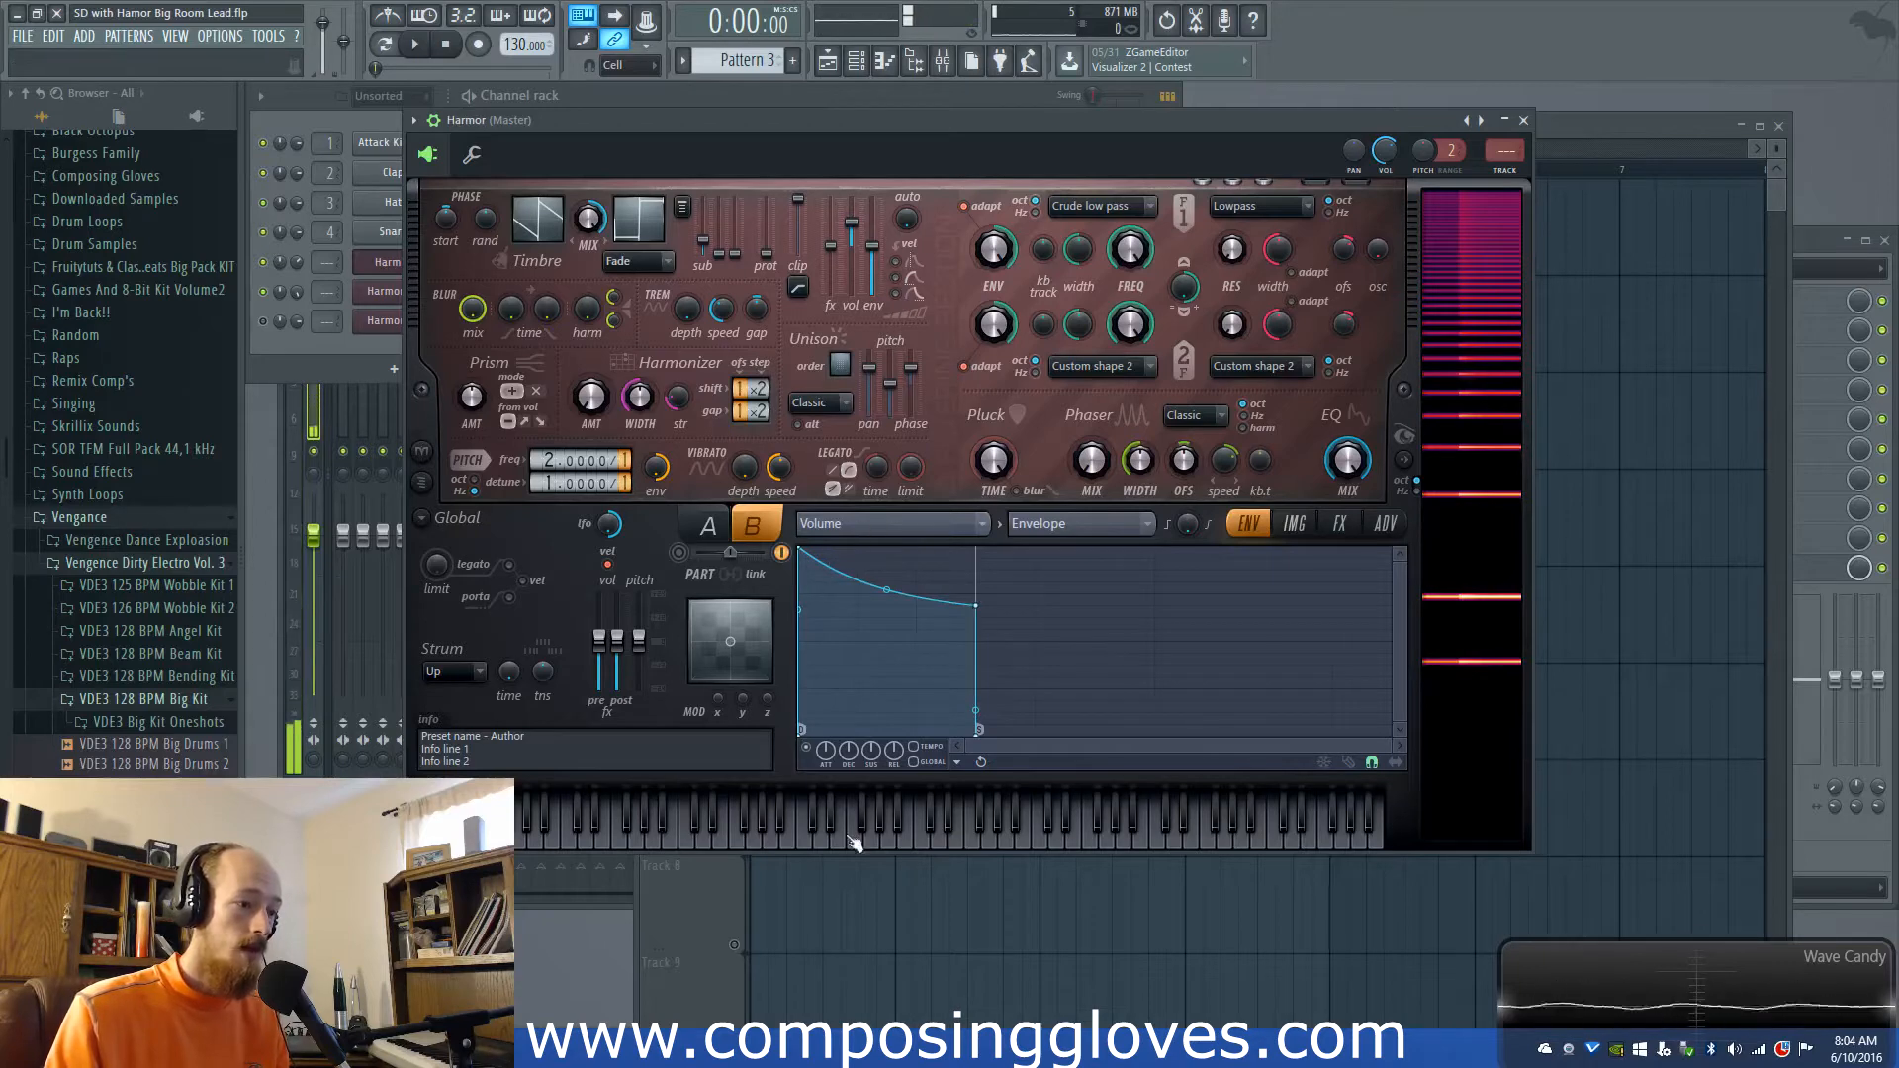
# Step: Enable part A alongside part B, trying part B's volume decay end point at 62% before returning it to about 69%
pyautogui.click(681, 553)
pyautogui.click(708, 525)
pyautogui.click(751, 525)
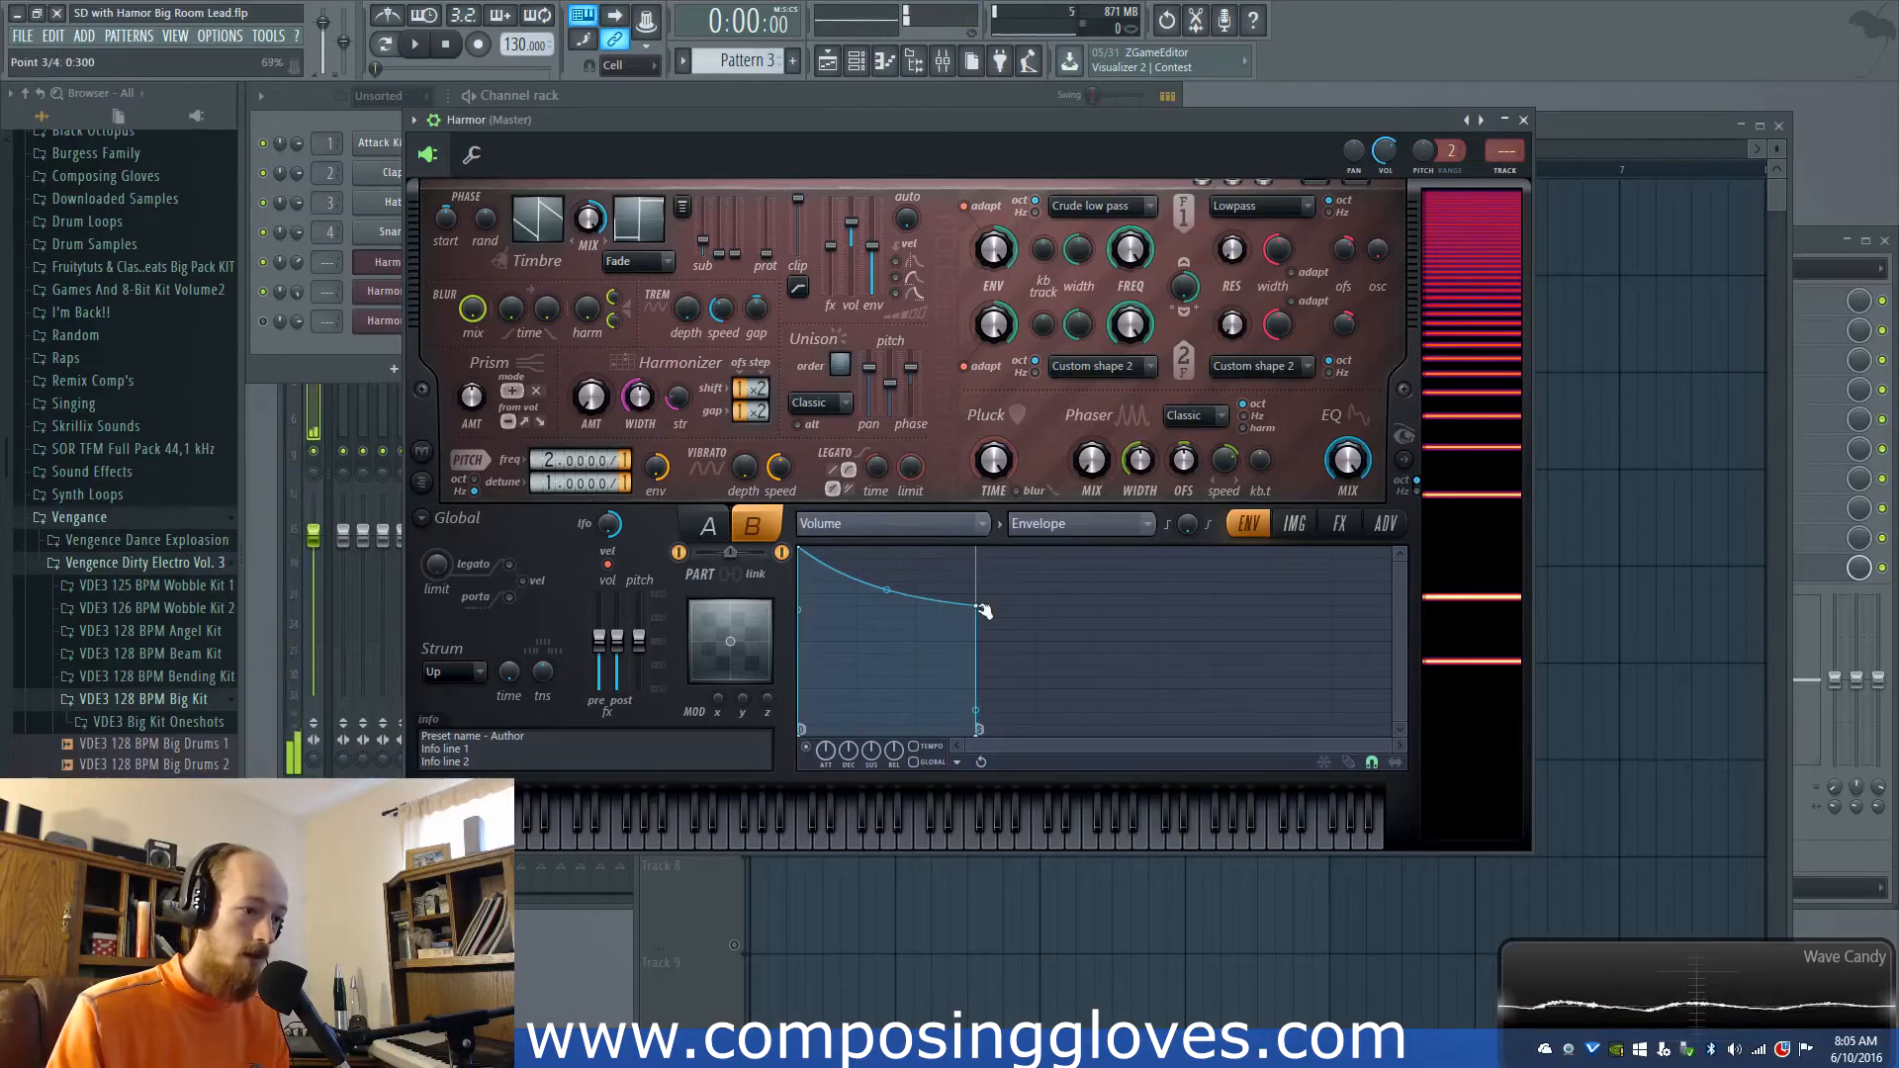
pyautogui.moveTo(976, 606); pyautogui.dragTo(979, 616)
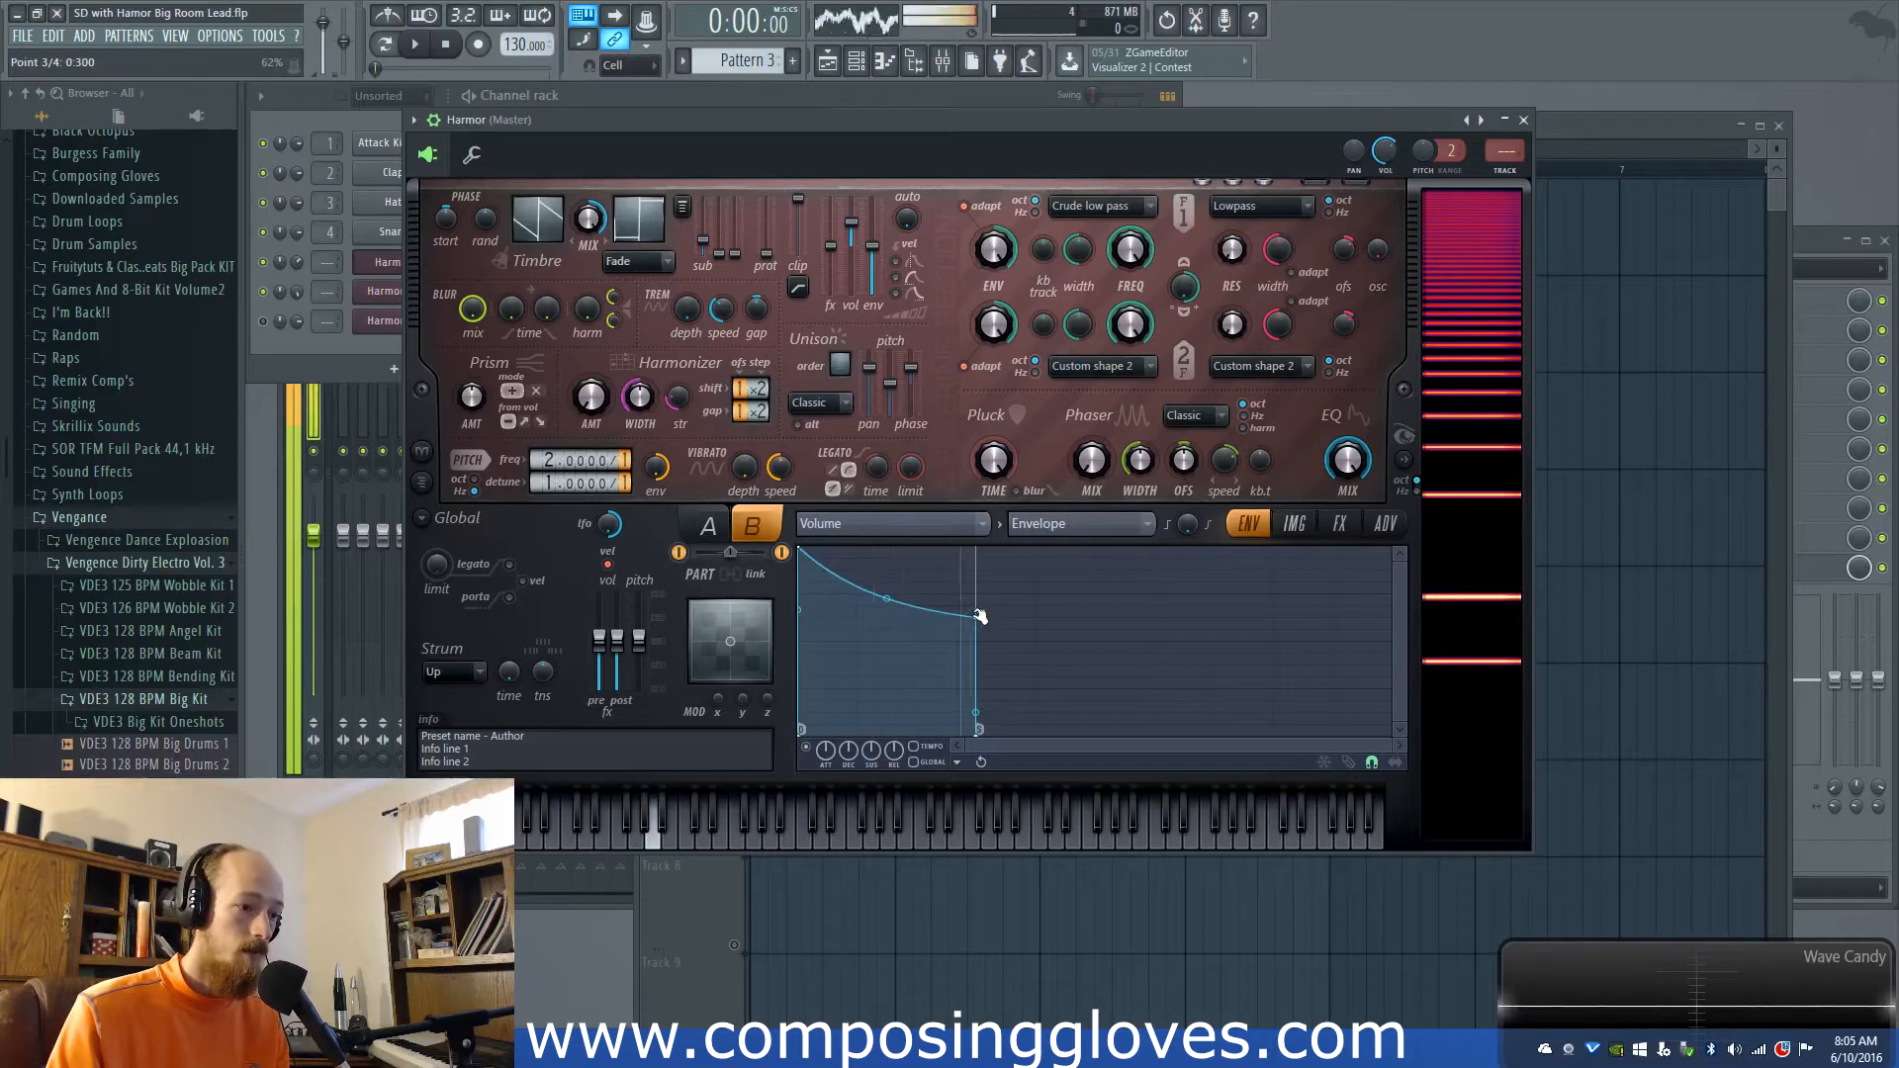
pyautogui.moveTo(979, 615); pyautogui.dragTo(979, 605)
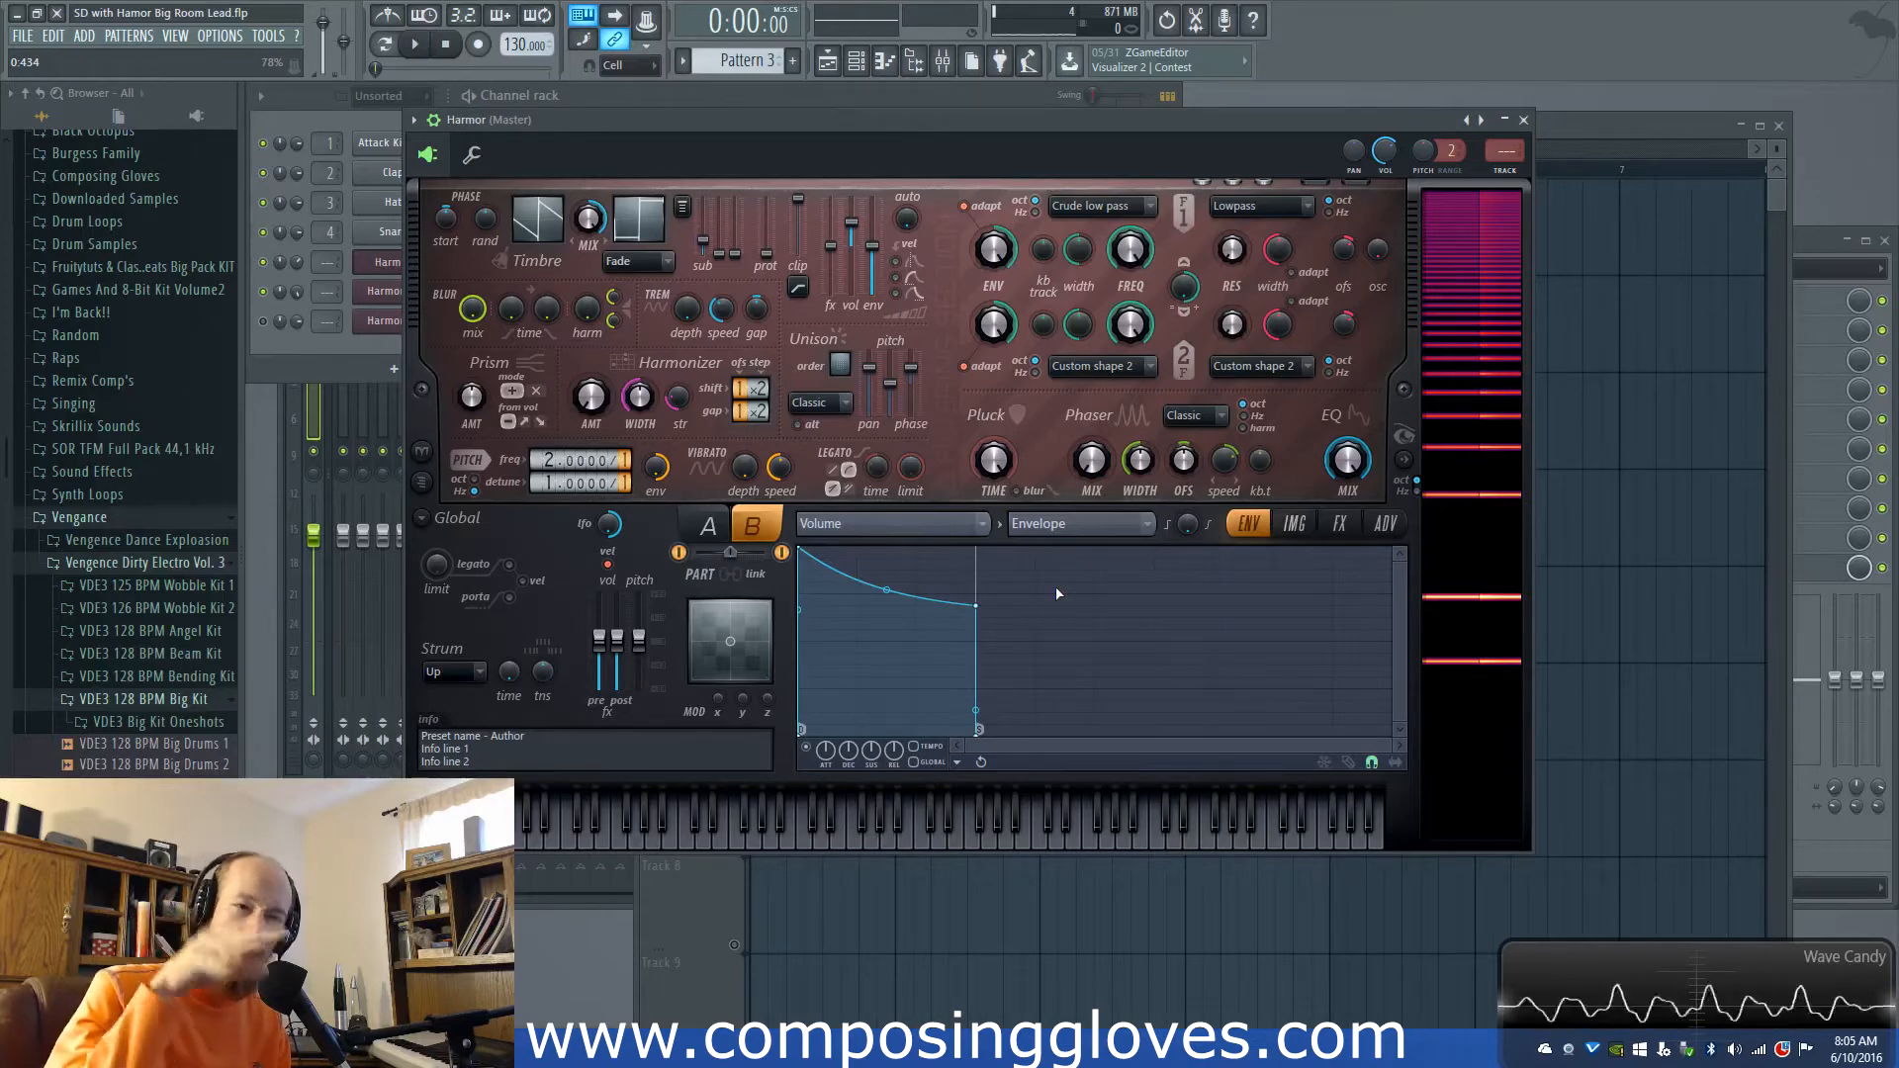
# Step: Move the Harmor window clear of the channel rack, open the Harmor #3 channel's synth and reposition its window
pyautogui.click(340, 352)
pyautogui.moveTo(1402, 121); pyautogui.dragTo(1391, 441)
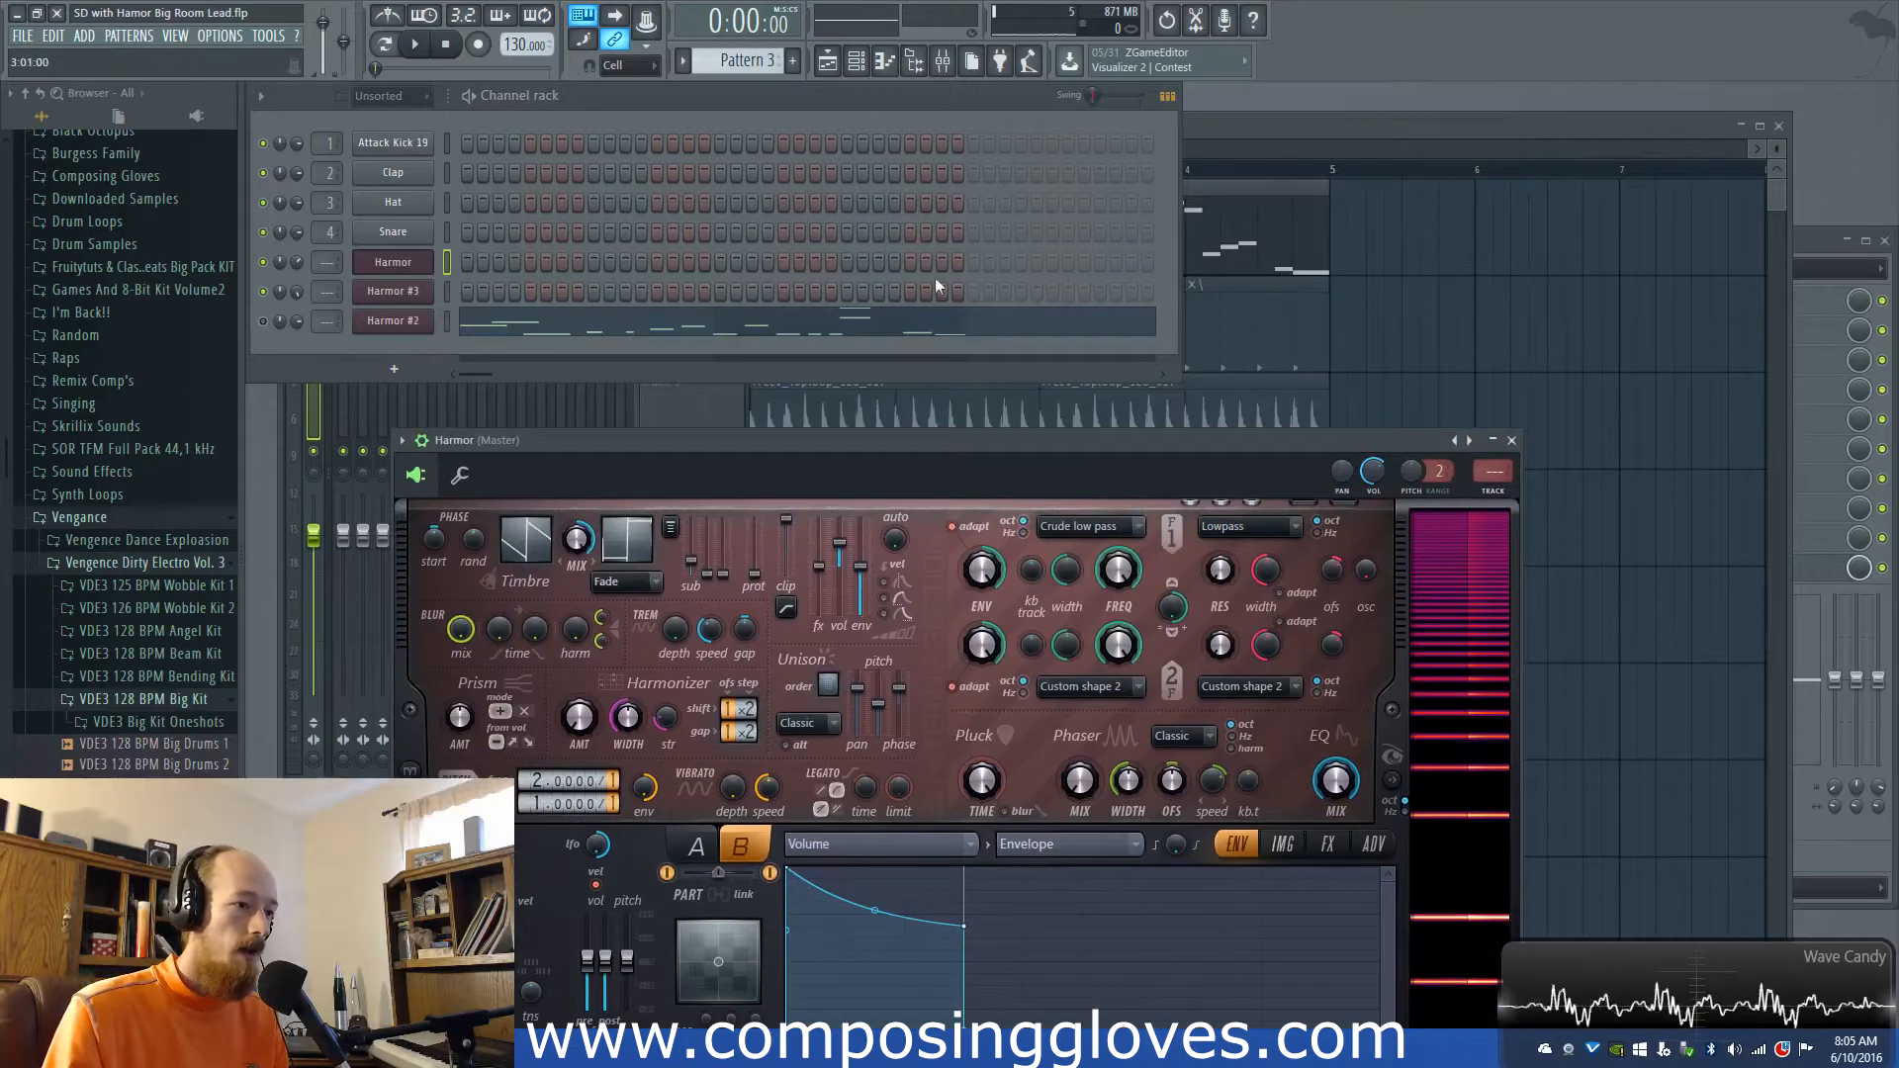
pyautogui.click(388, 292)
pyautogui.moveTo(617, 210); pyautogui.dragTo(640, 174)
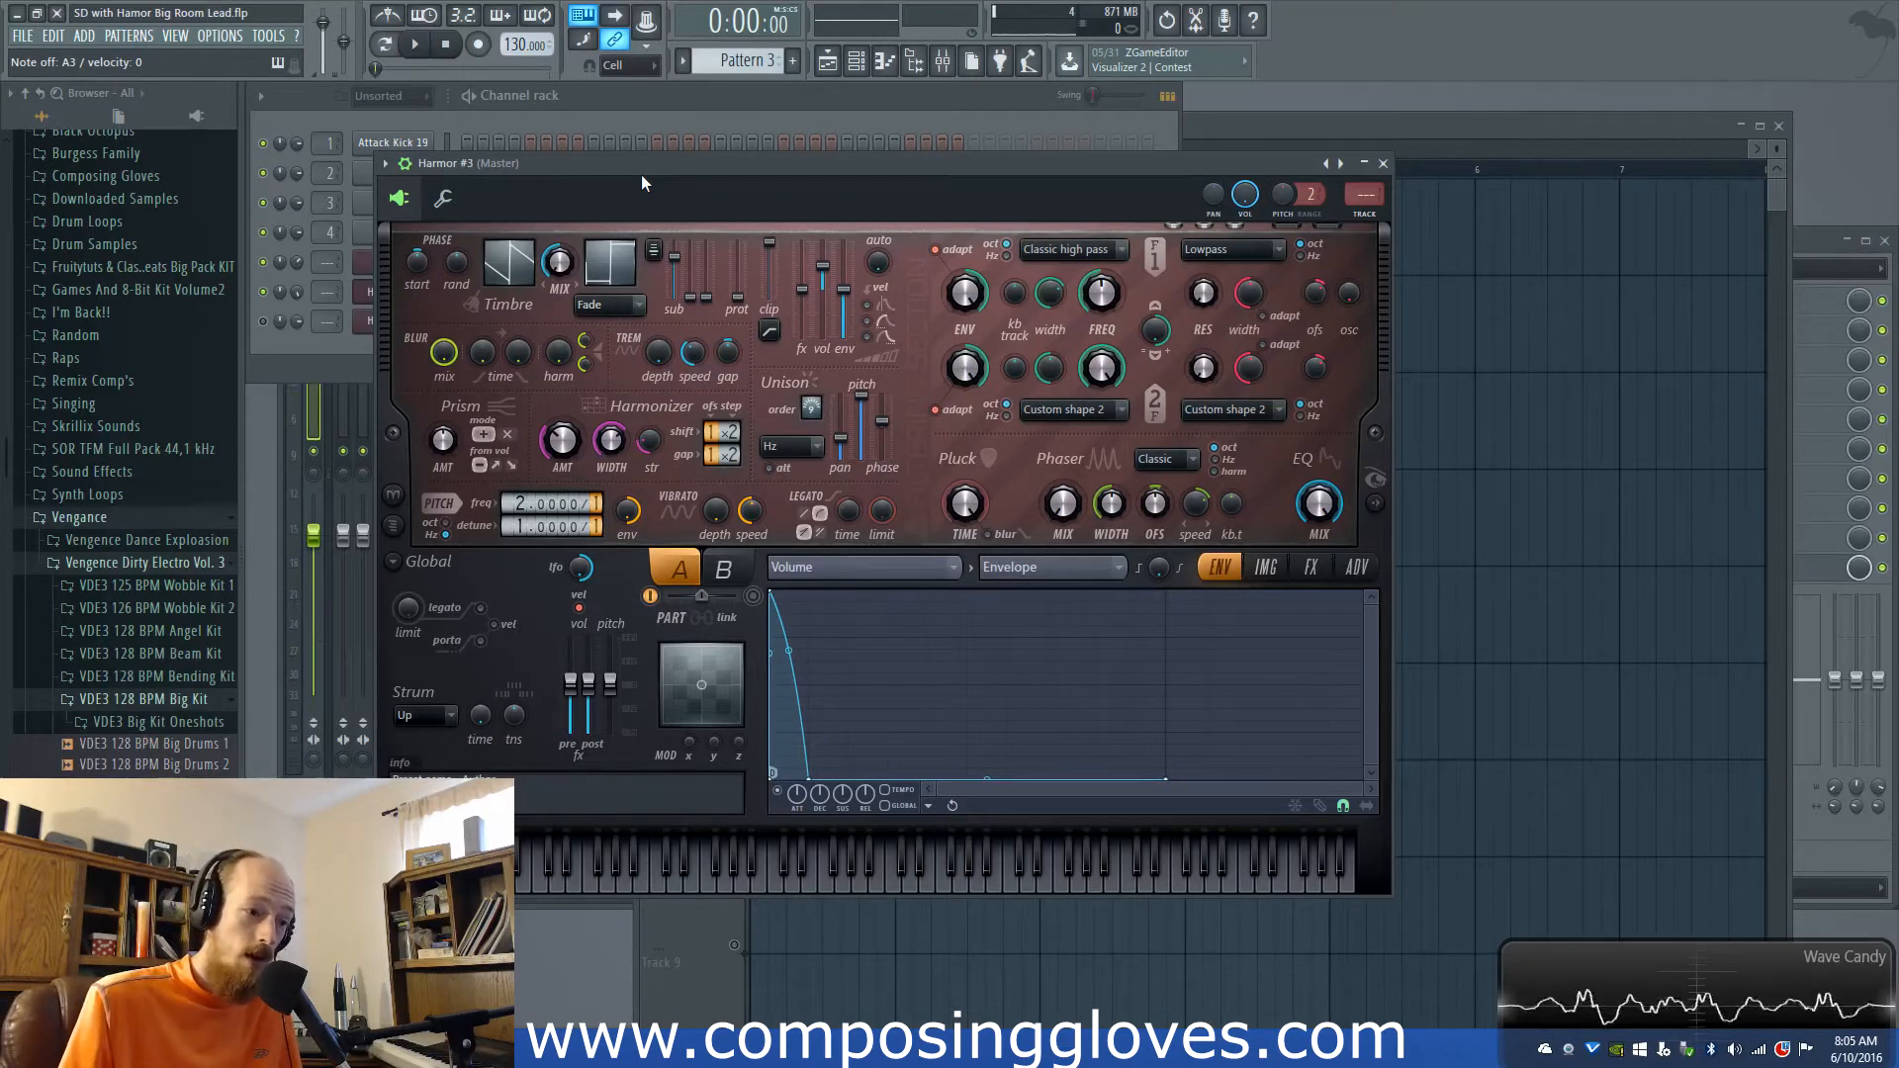
# Step: Look through Harmor #3's advanced, effects and image pages, ending on its Volume envelope
pyautogui.click(1357, 567)
pyautogui.click(1310, 567)
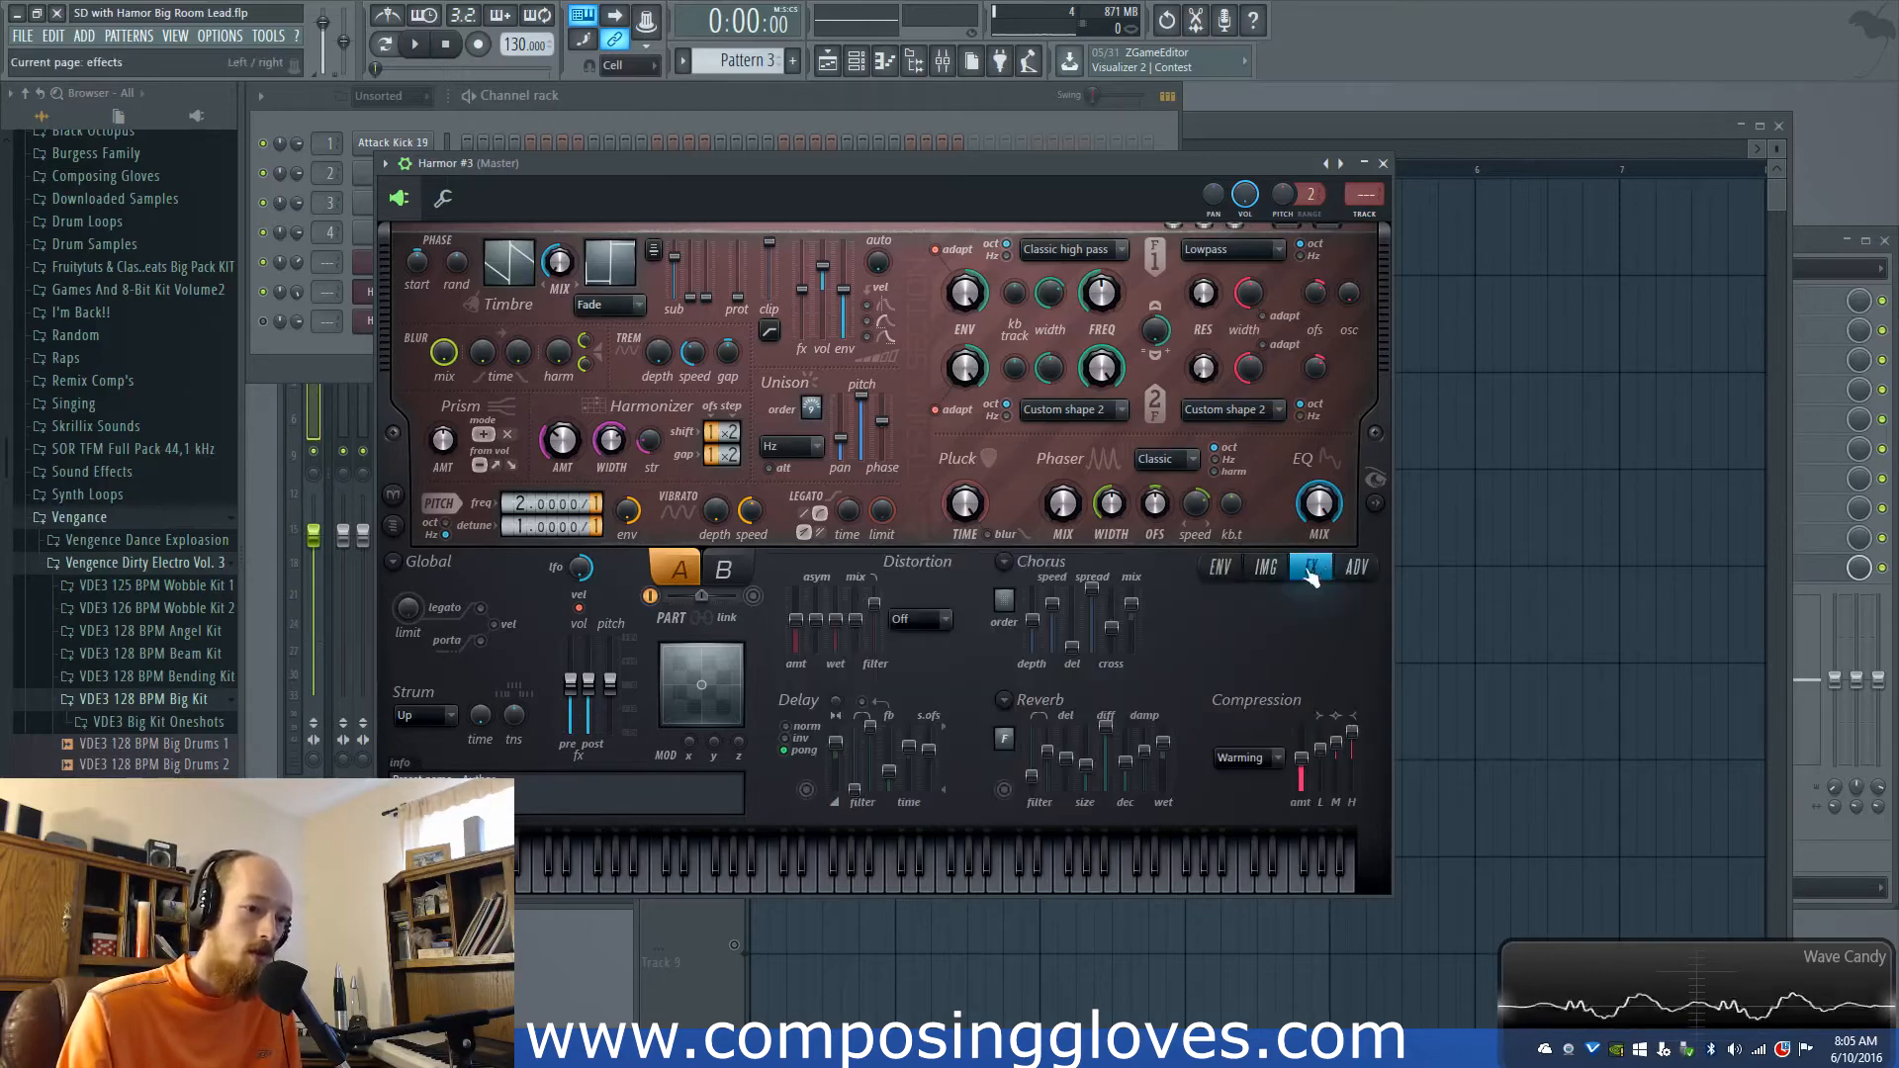
pyautogui.click(1268, 568)
pyautogui.click(1222, 569)
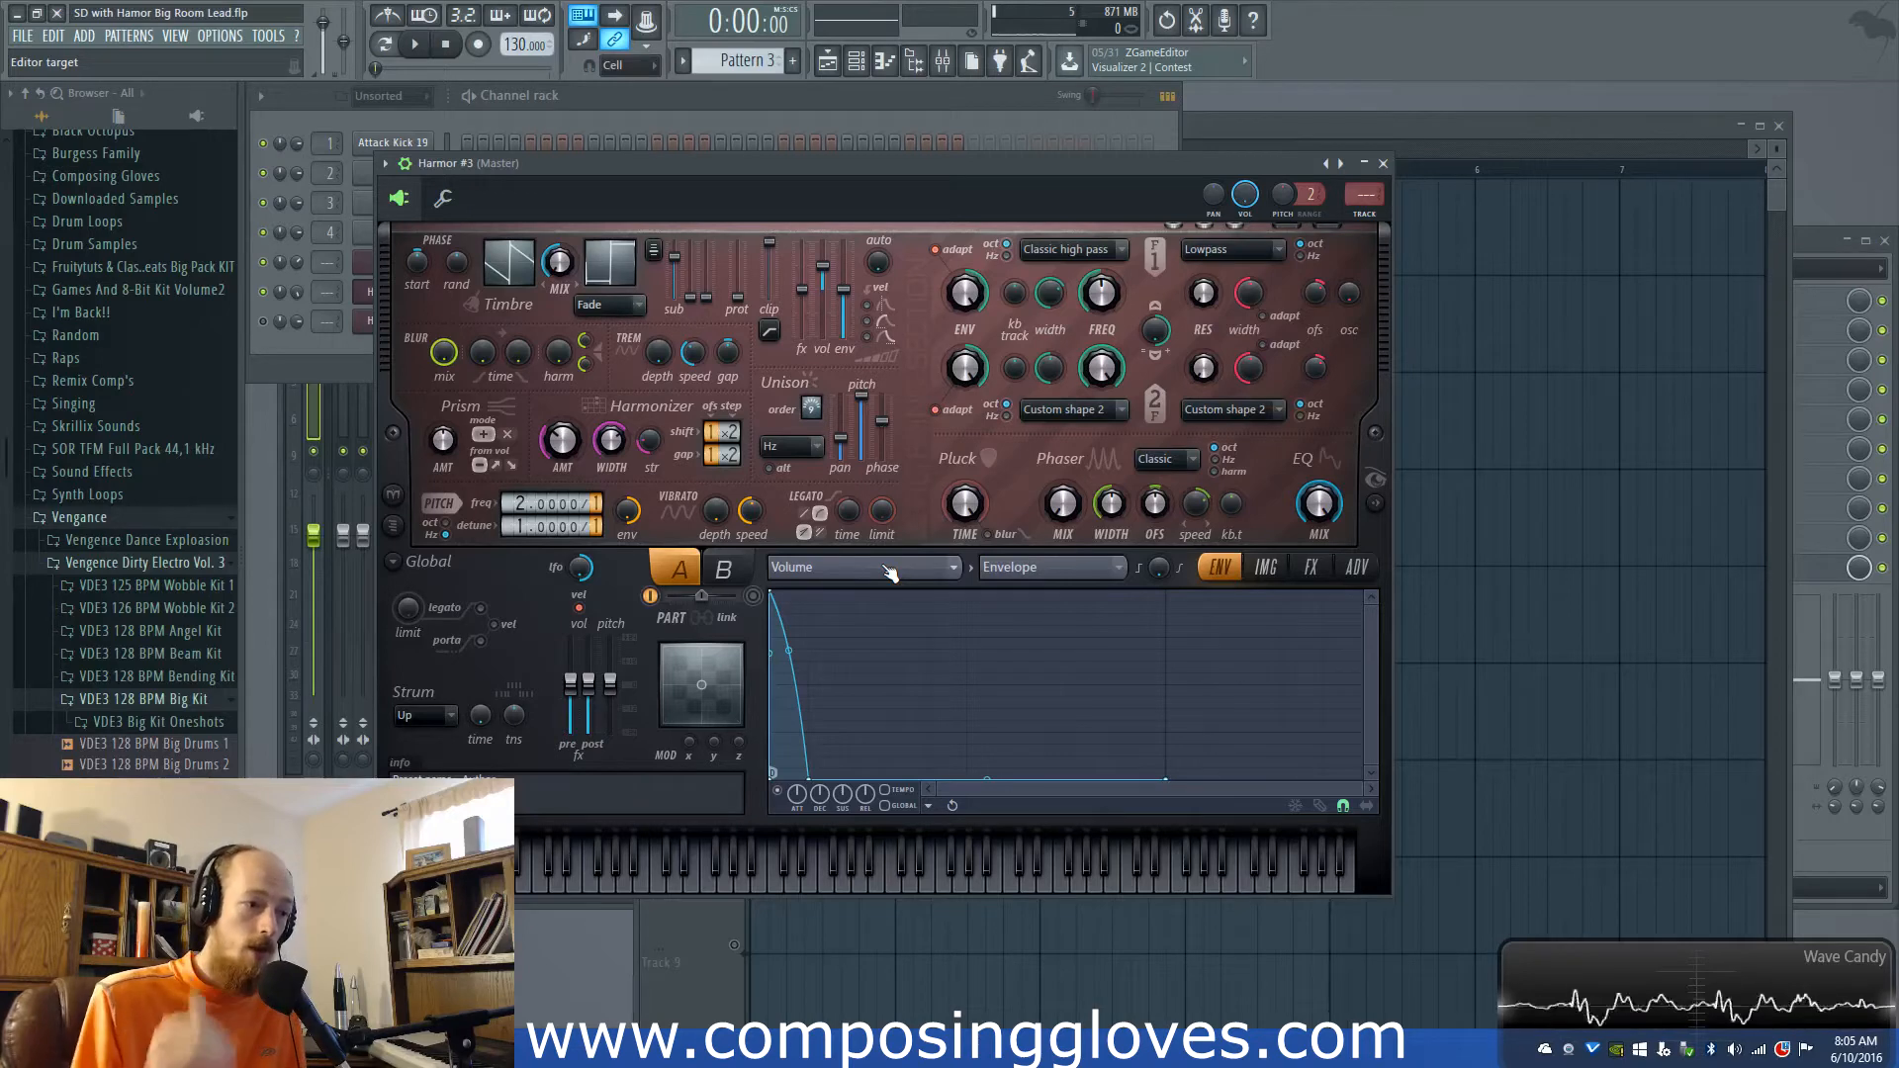
# Step: Close the Harmor #3 window and switch the active pattern to Pattern 1
pyautogui.click(324, 352)
pyautogui.click(400, 295)
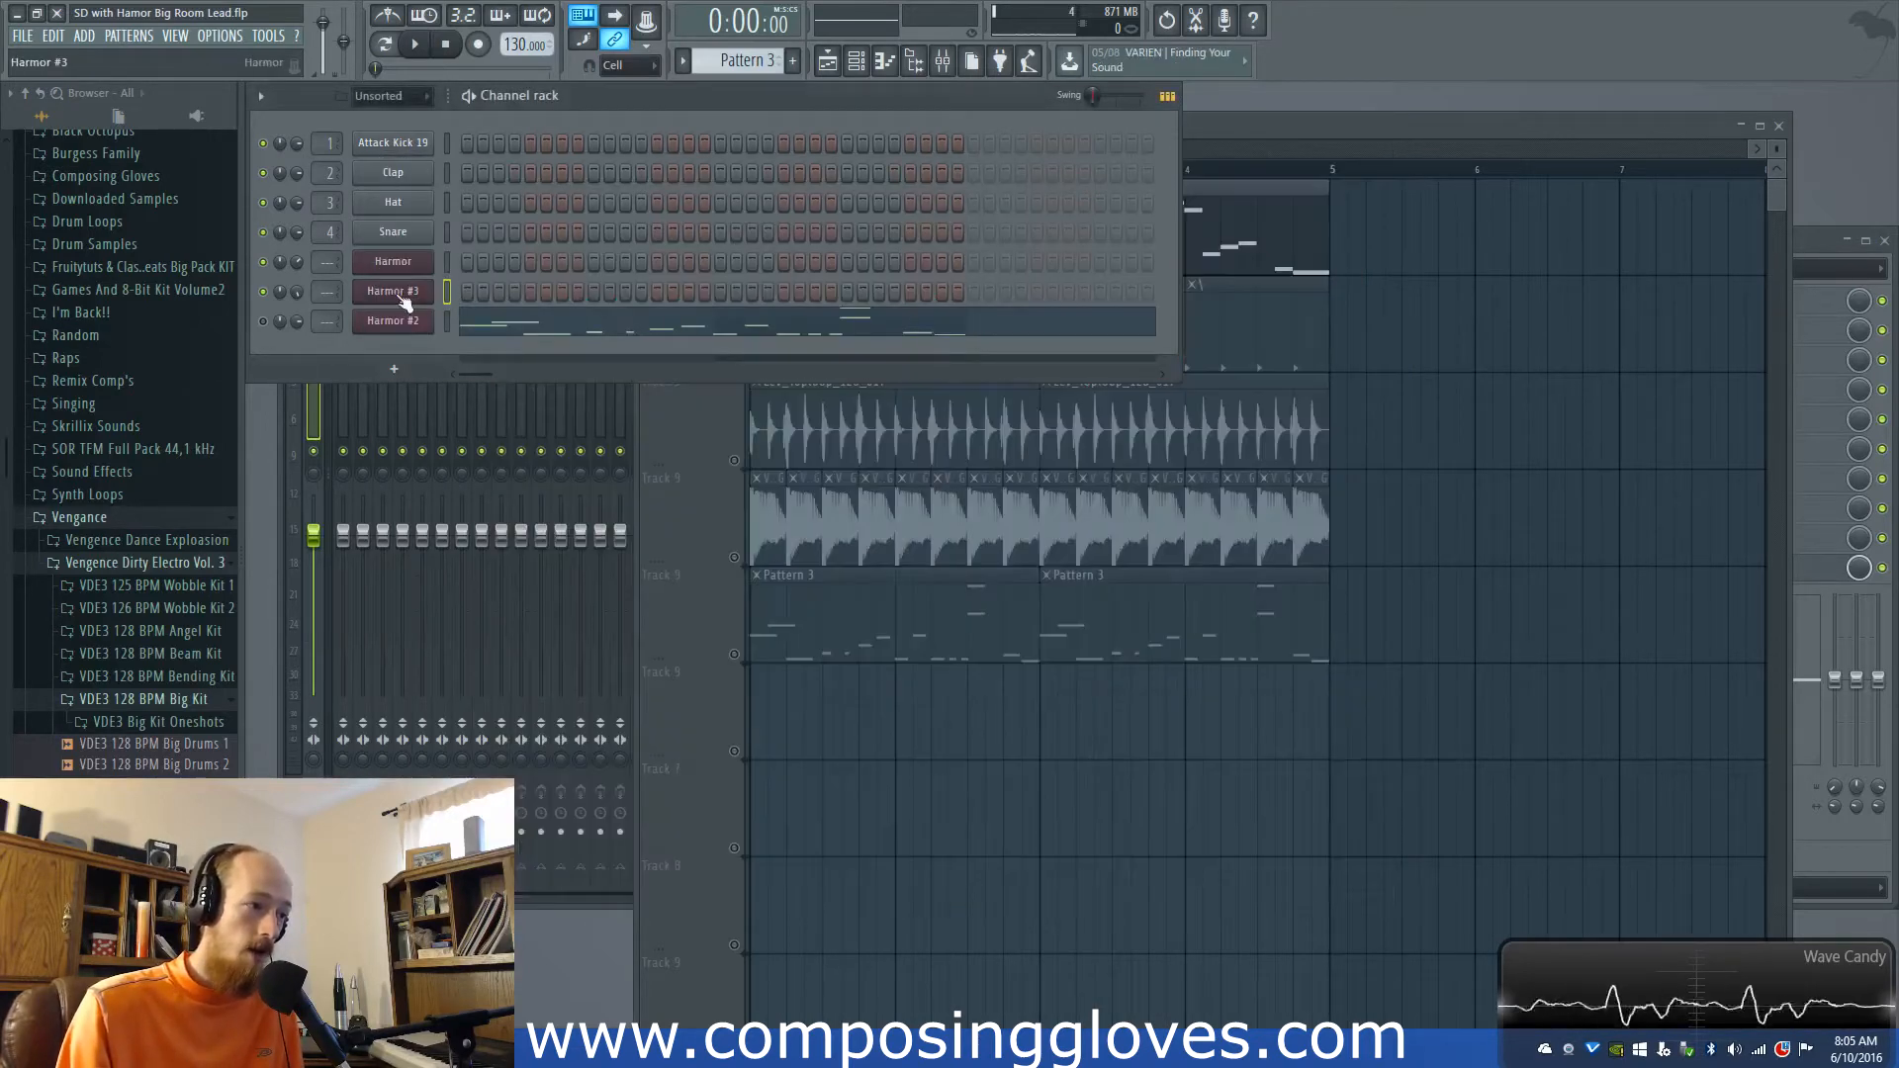
pyautogui.click(792, 61)
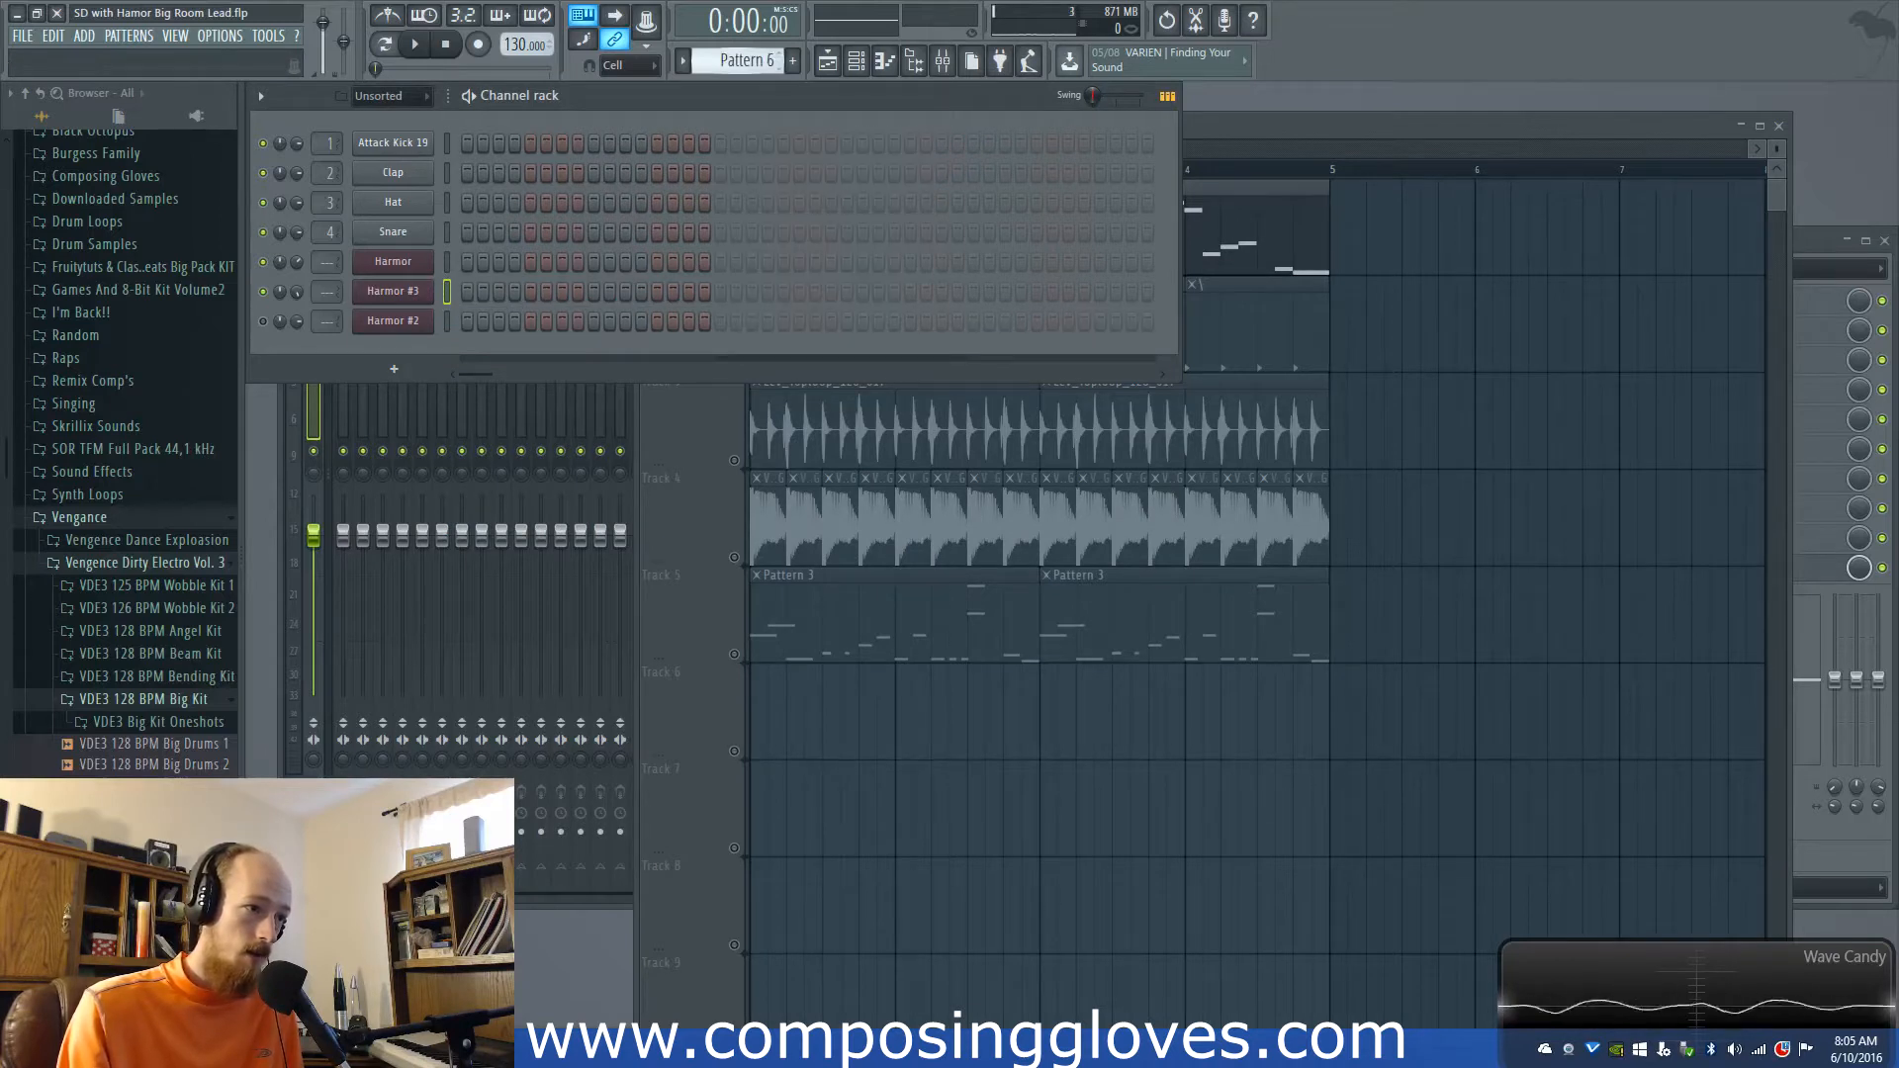
pyautogui.moveTo(748, 61); pyautogui.dragTo(748, 94)
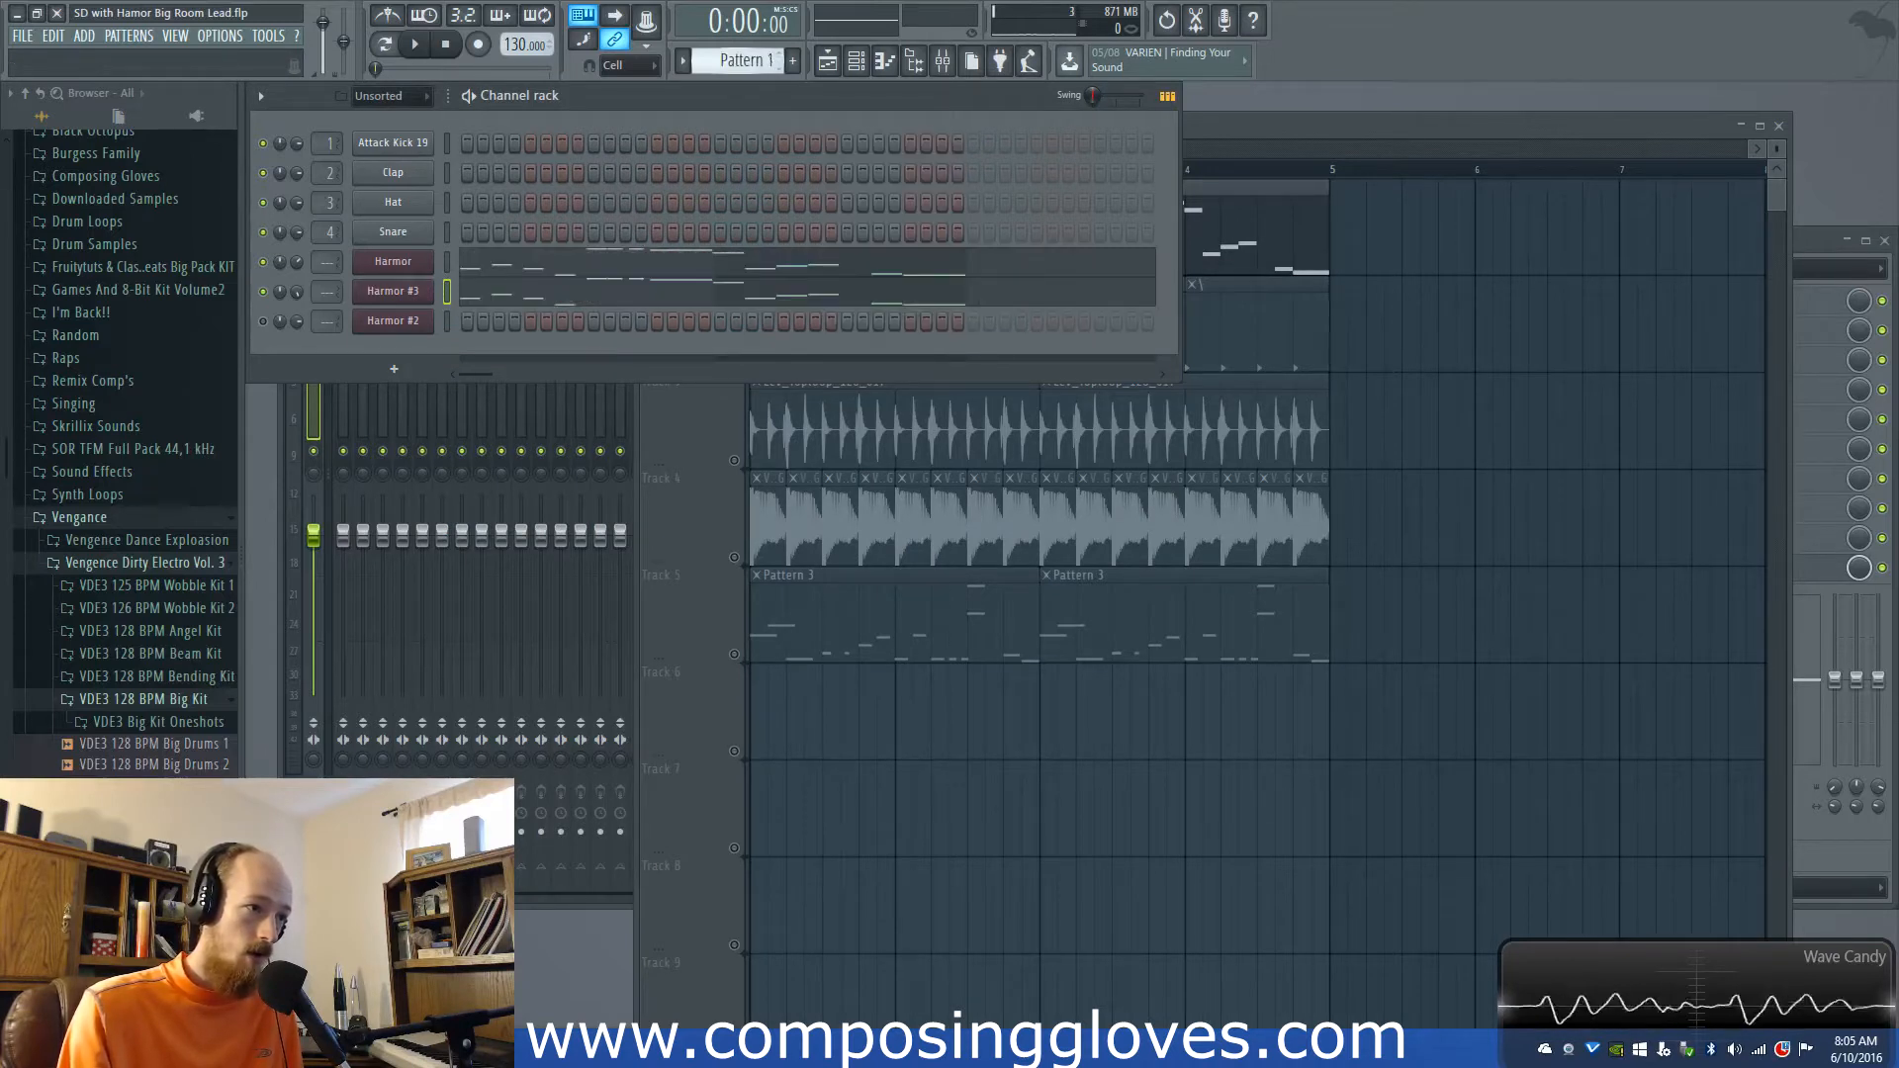
# Step: Reopen Harmor #3, reposition its window and review its image, effects and advanced pages, ending on the Volume envelope
pyautogui.click(409, 287)
pyautogui.moveTo(720, 172); pyautogui.dragTo(749, 145)
pyautogui.click(1296, 542)
pyautogui.click(1346, 546)
pyautogui.click(1392, 544)
pyautogui.click(1346, 546)
pyautogui.click(1301, 547)
pyautogui.click(1250, 546)
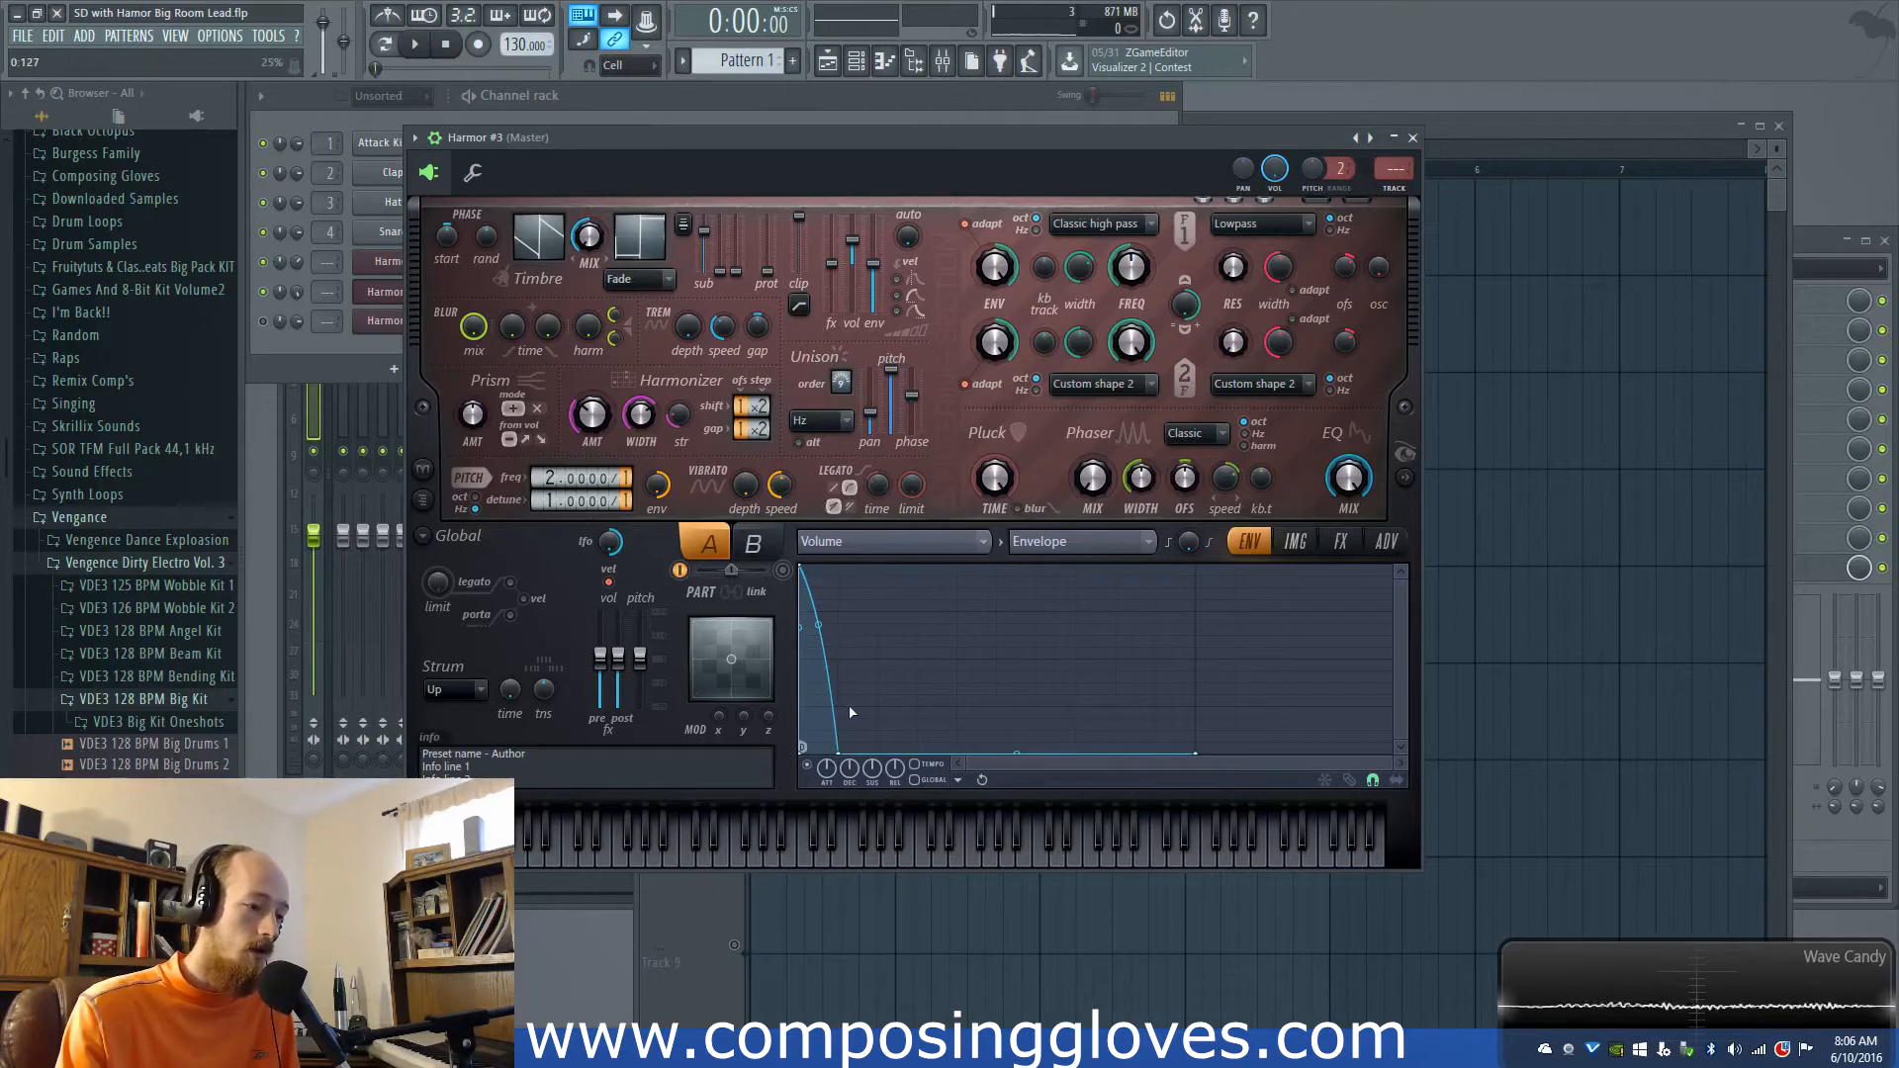
# Step: Mute the Harmor channel and play Pattern 1 to hear the Harmor #3 layer alone
pyautogui.click(274, 277)
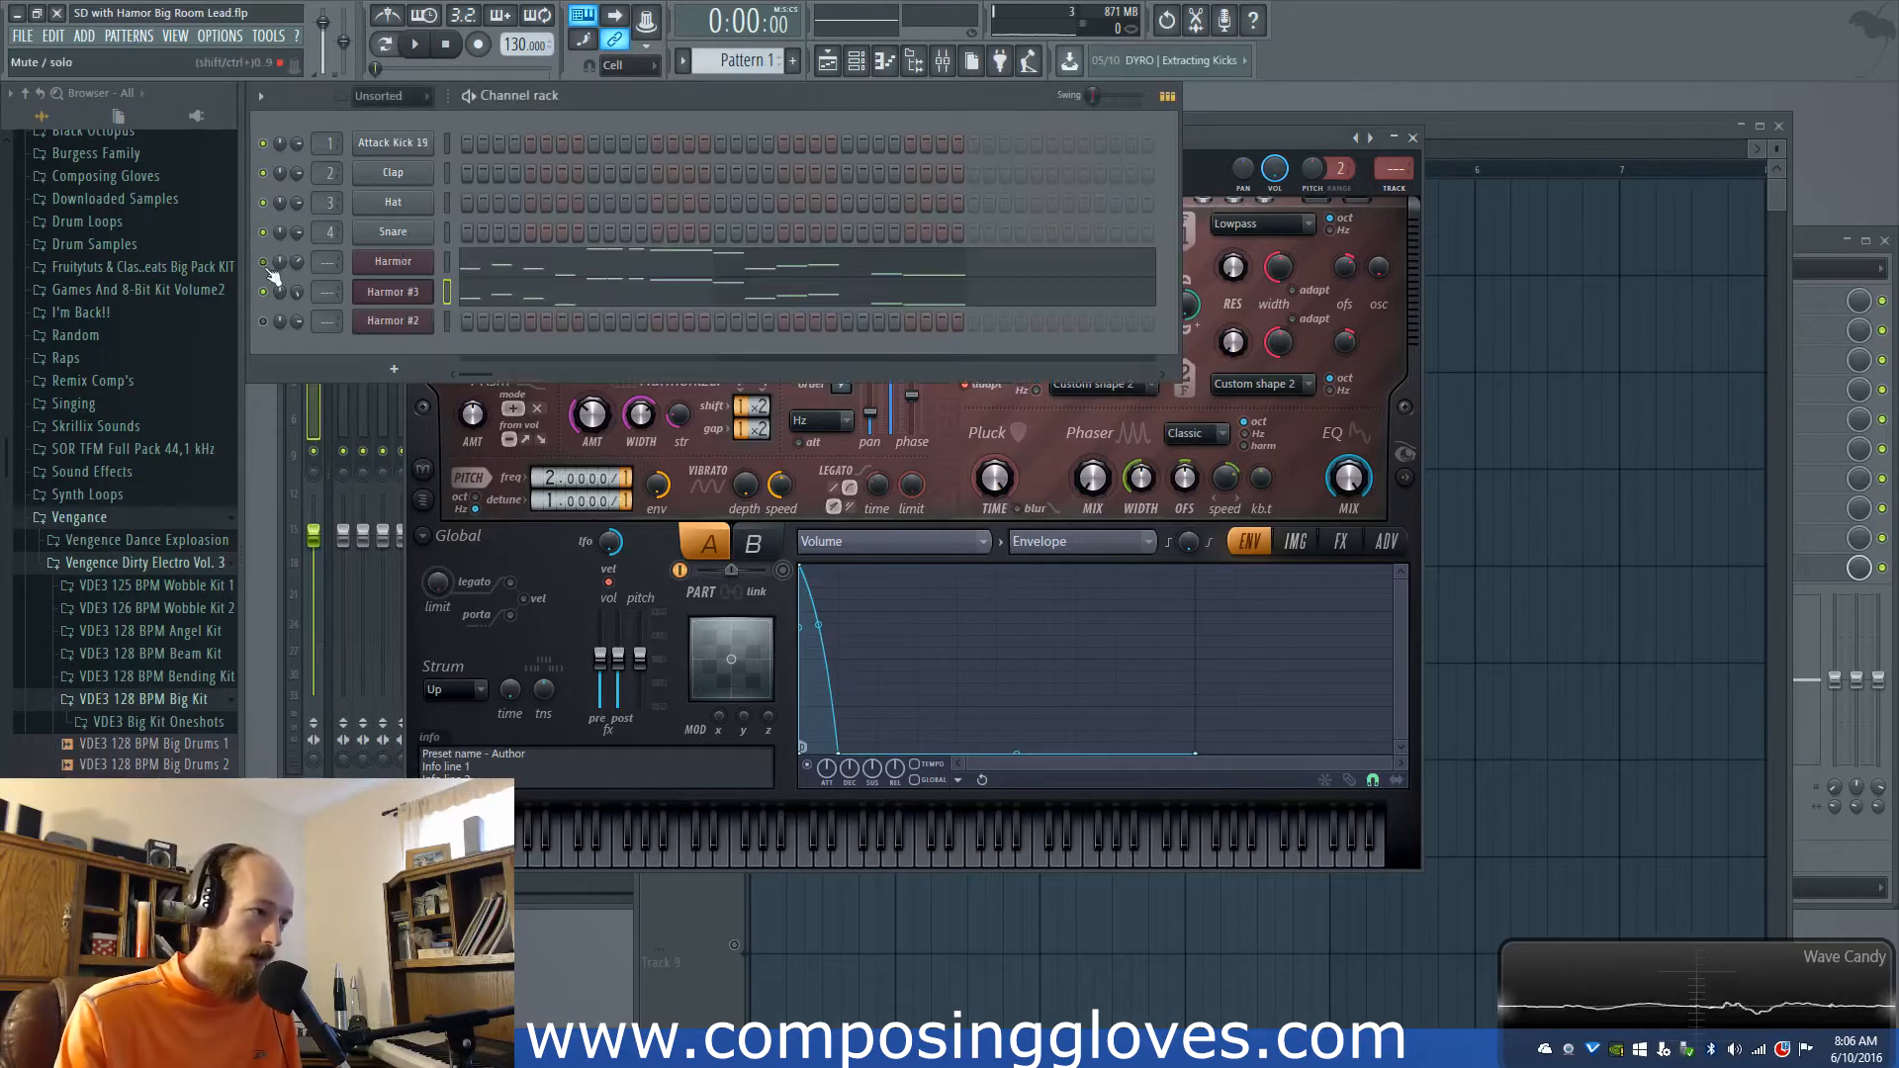
pyautogui.press('space')
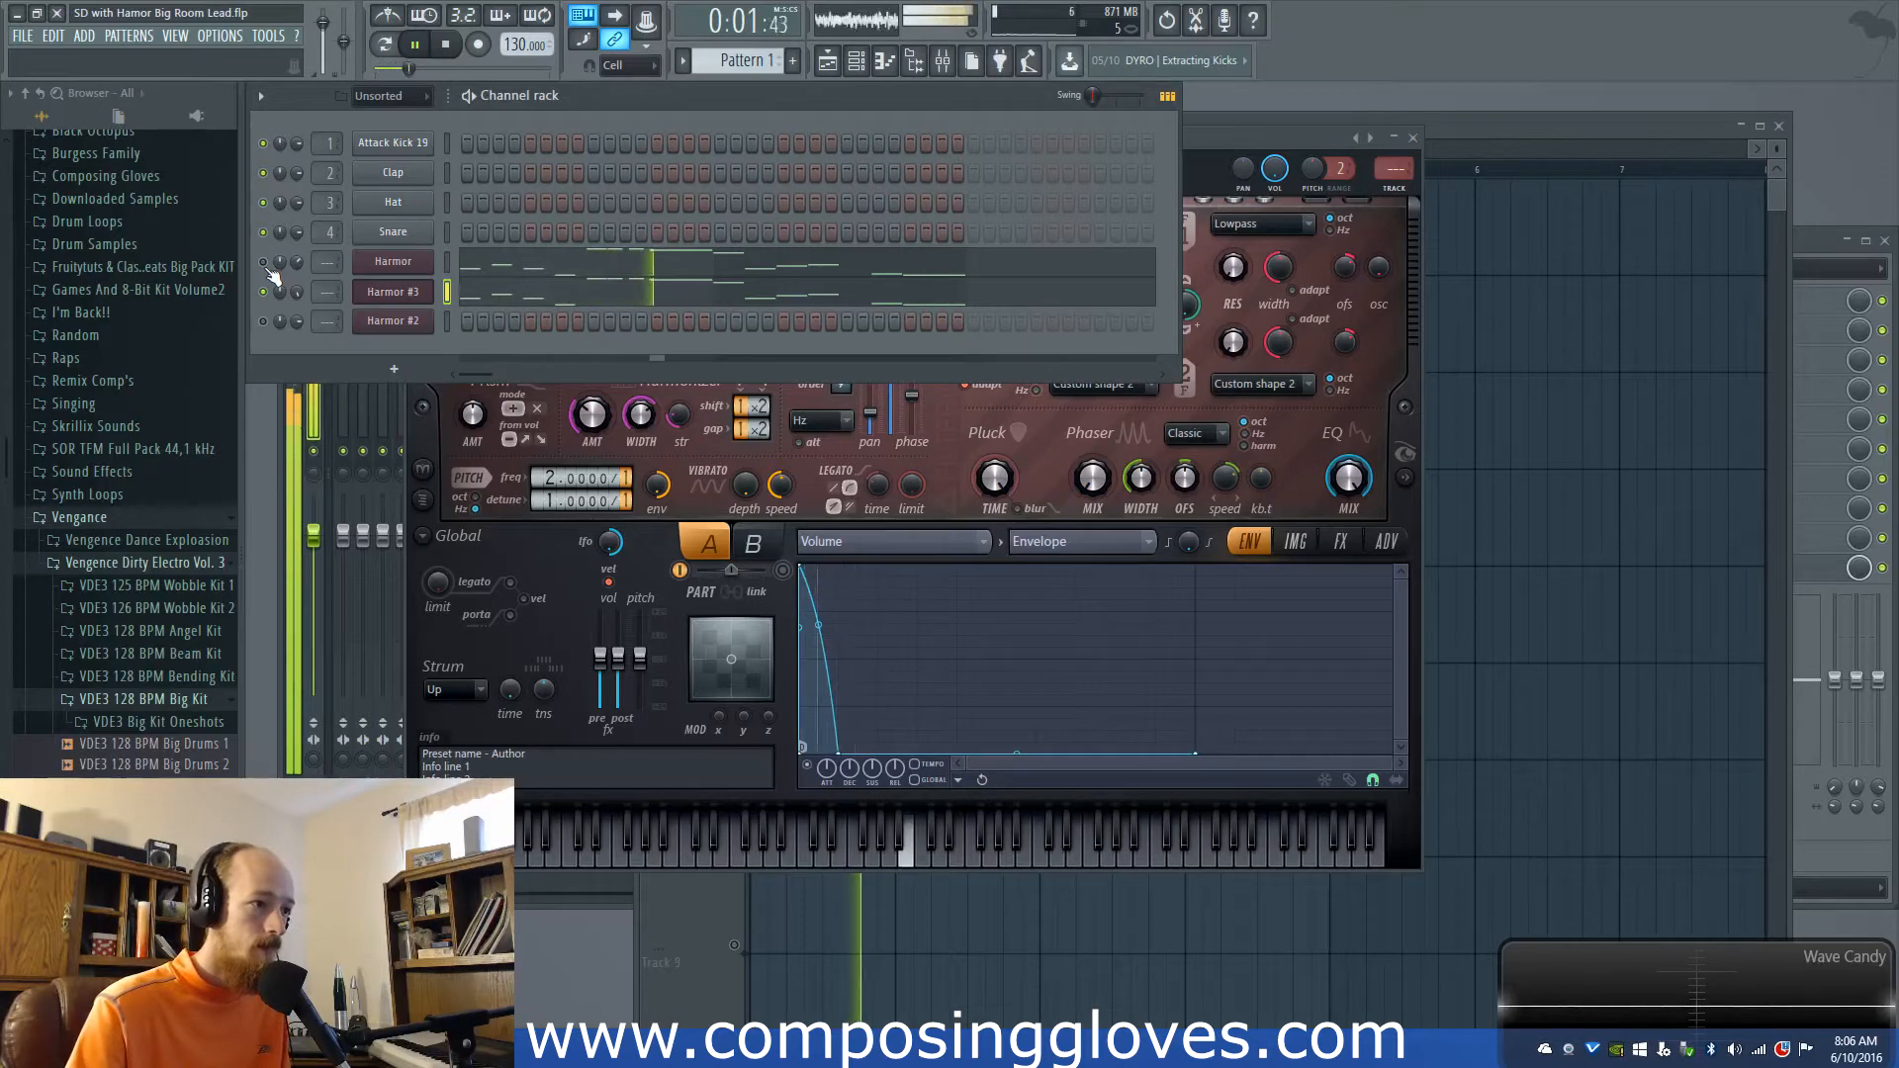
pyautogui.press('space')
# Step: Audition Pattern 1 with Harmor #3's frequency multiplier at 1, restoring it to 2
pyautogui.click(964, 454)
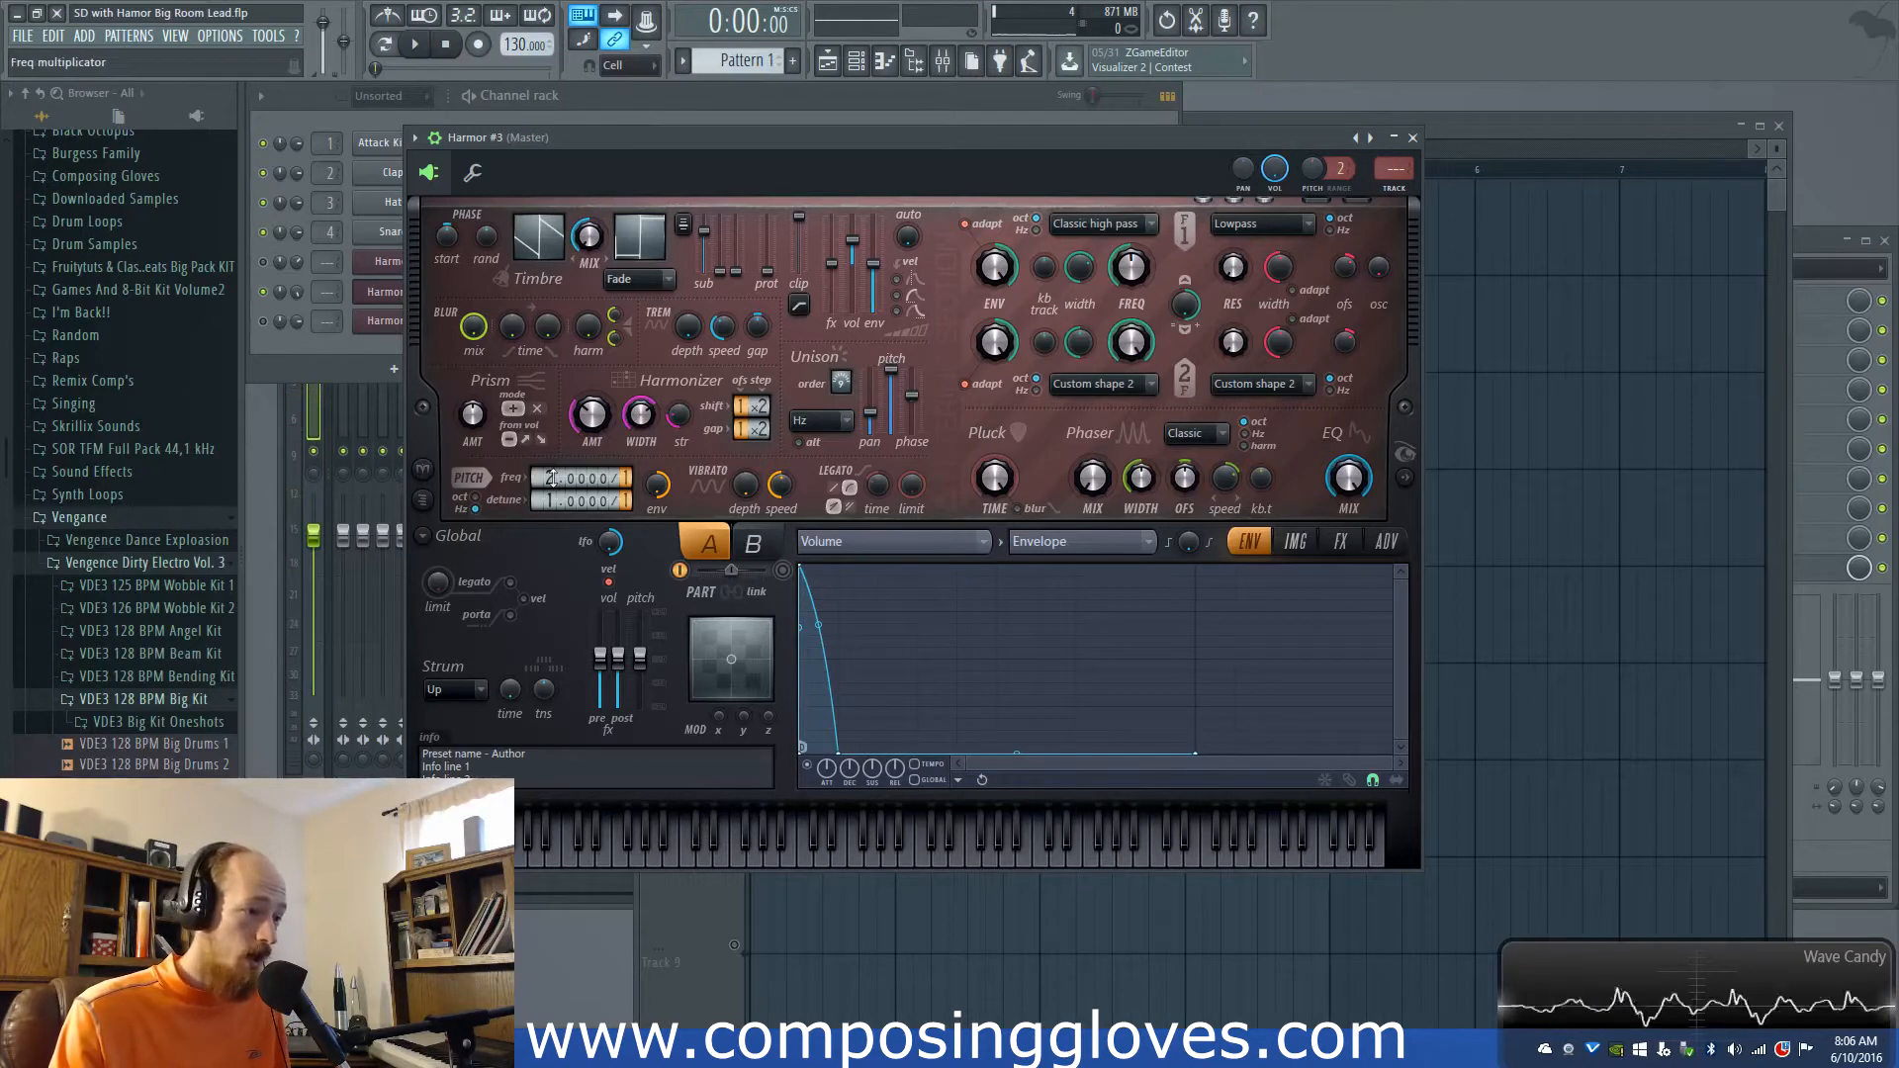
pyautogui.press('space')
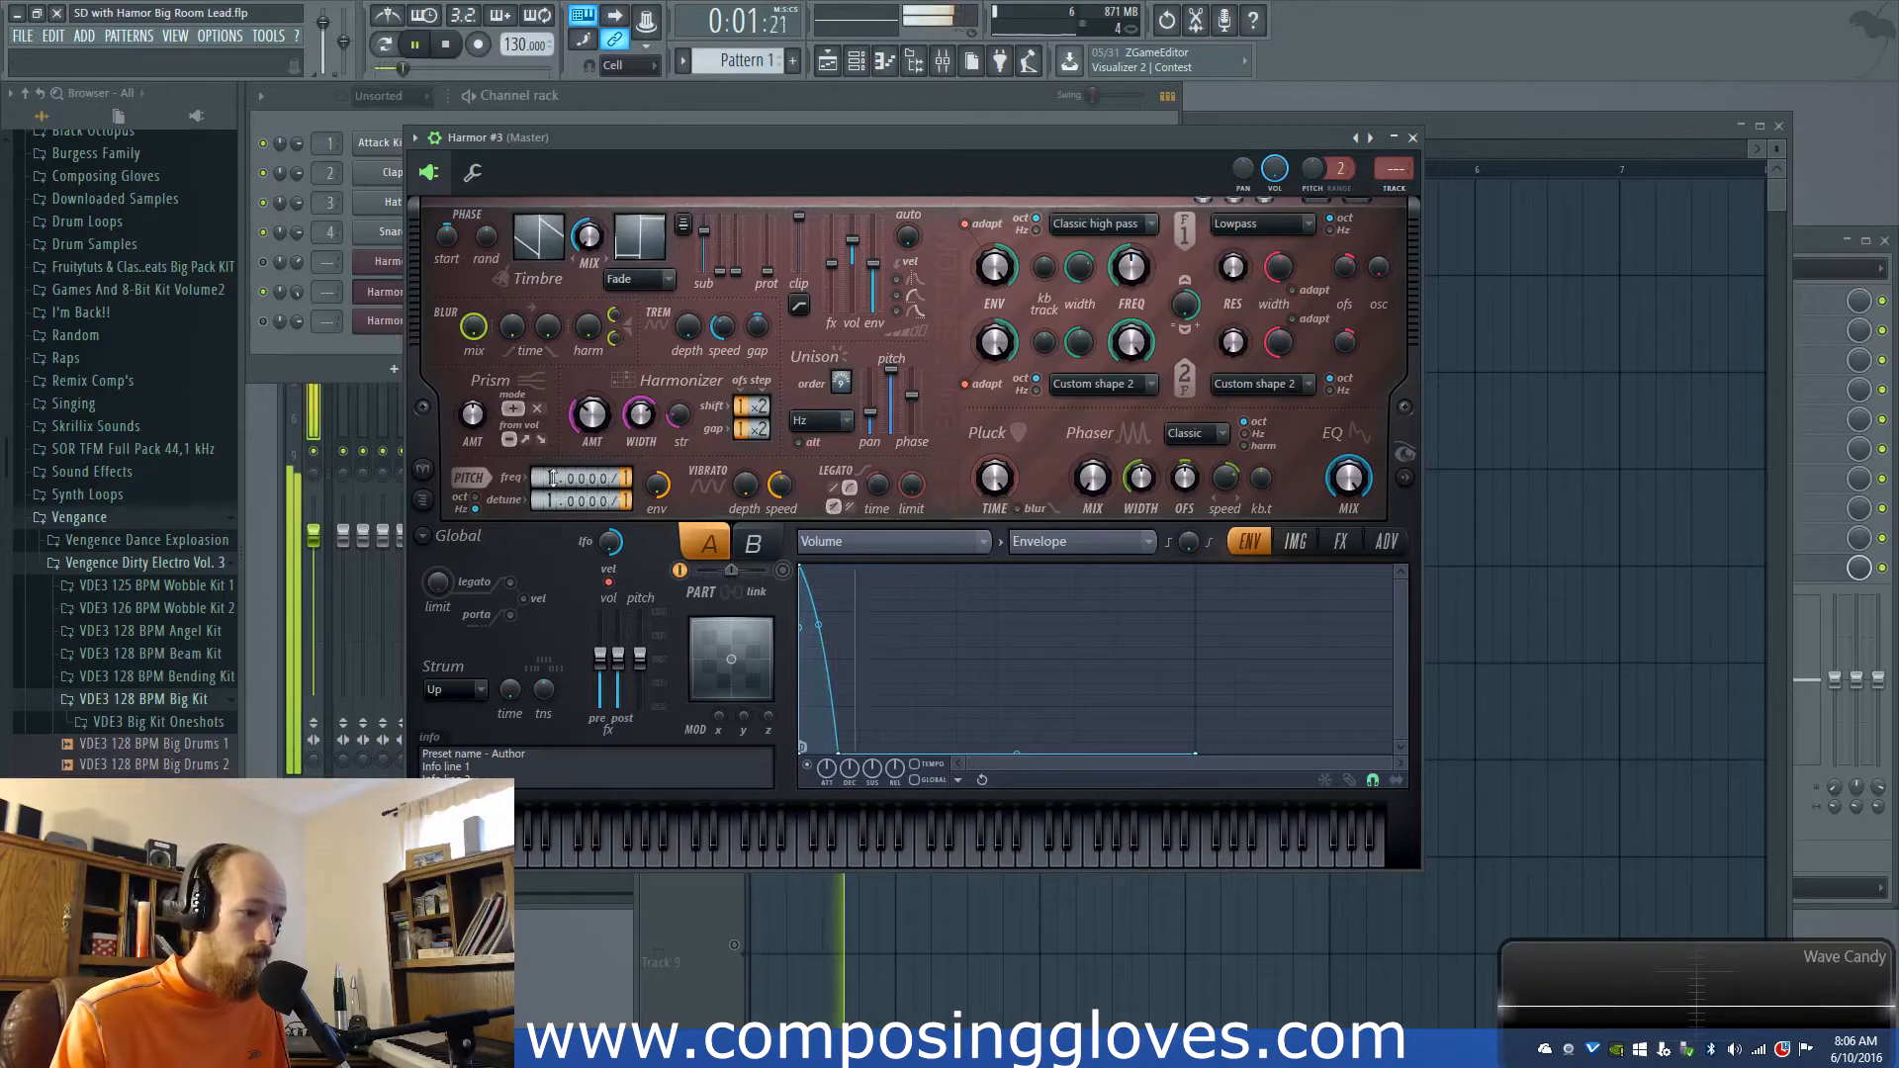
pyautogui.press('space')
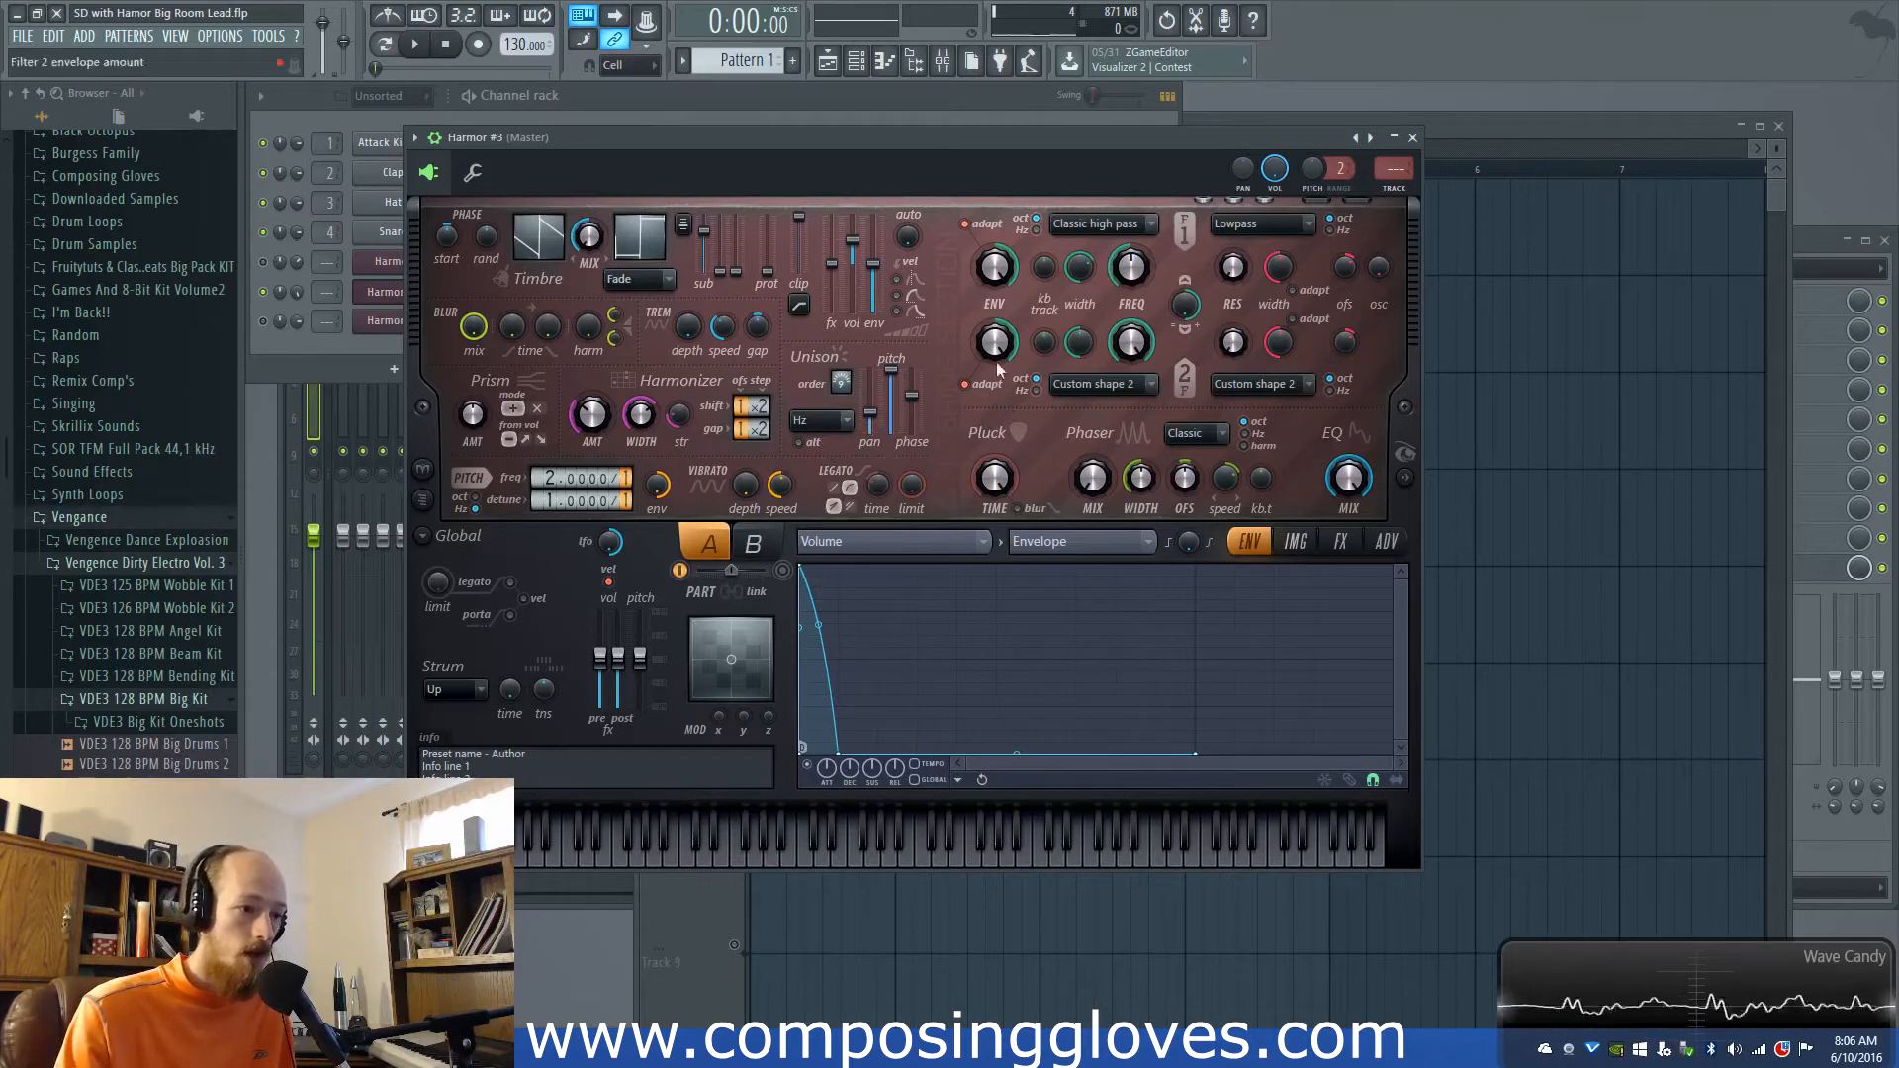
# Step: Check Harmor #3's image page and the list of envelope targets, keeping the Volume envelope displayed
pyautogui.click(1303, 546)
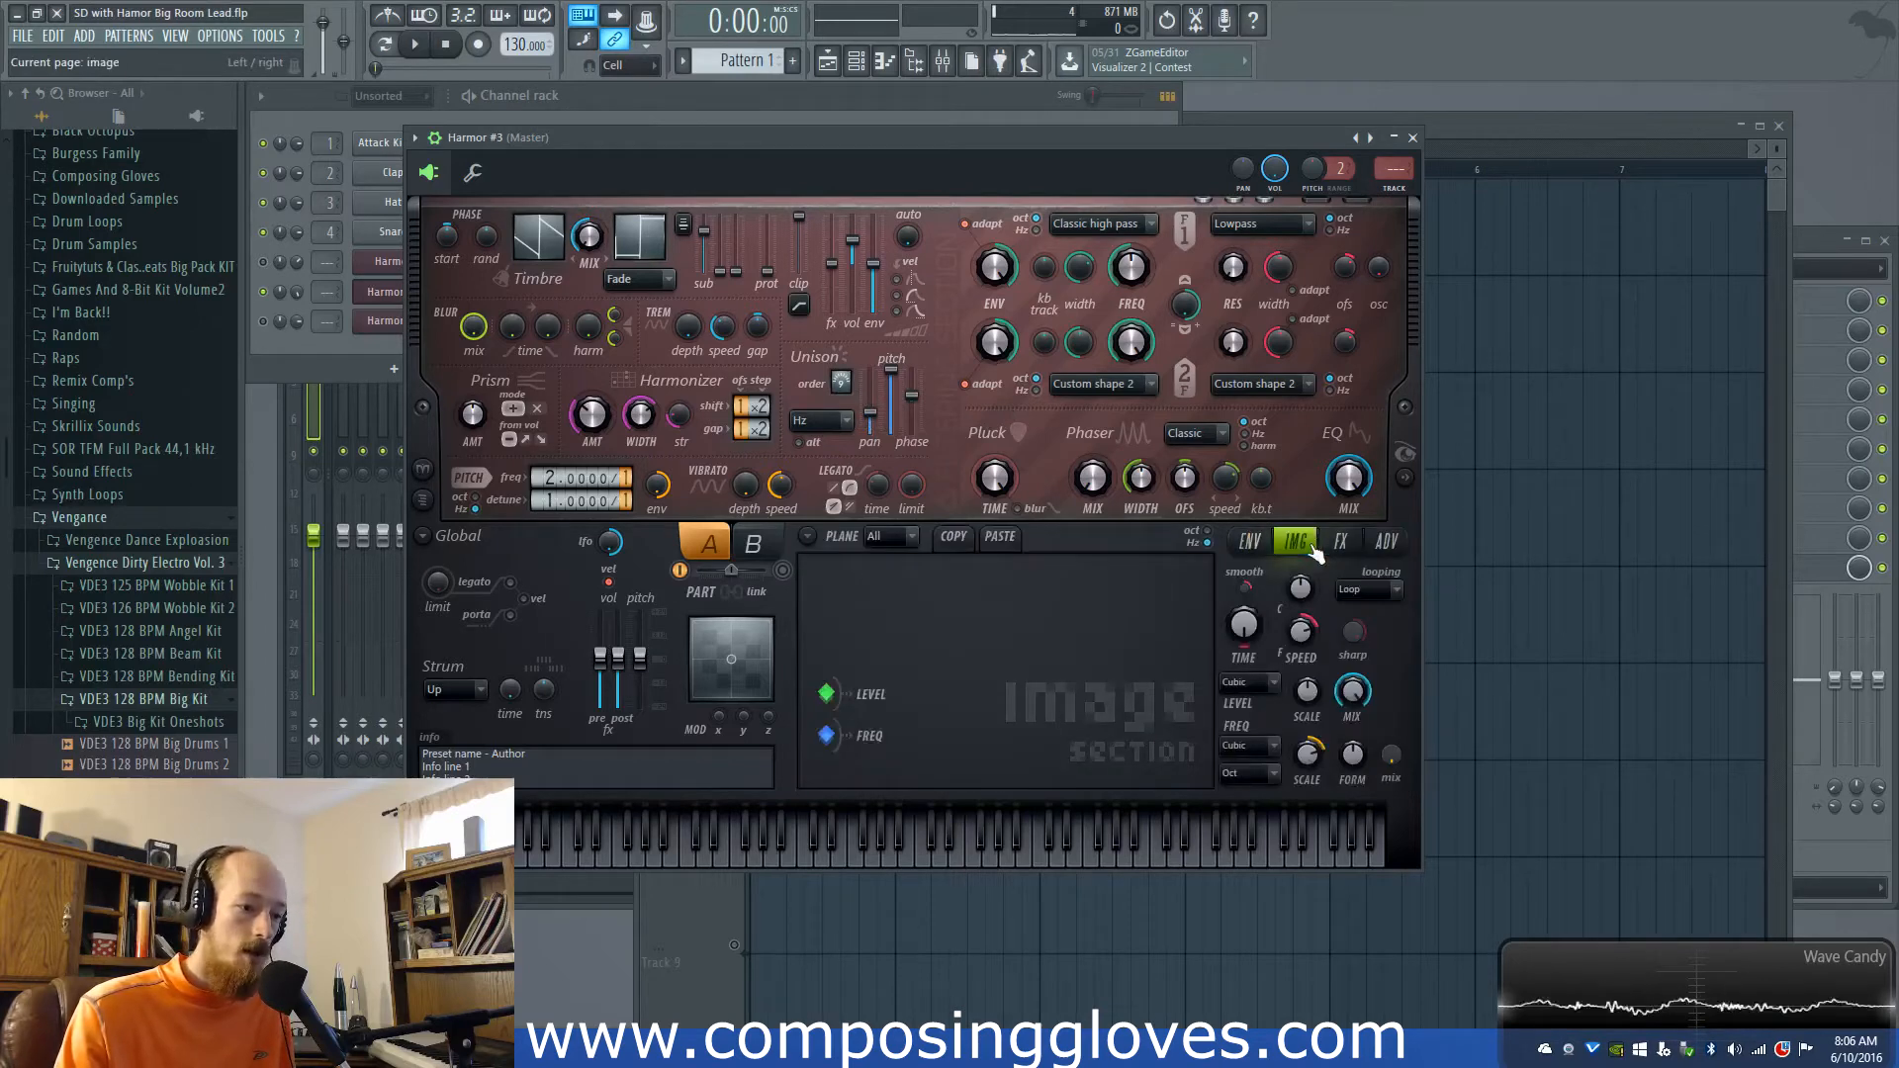
pyautogui.click(1273, 546)
pyautogui.click(1291, 547)
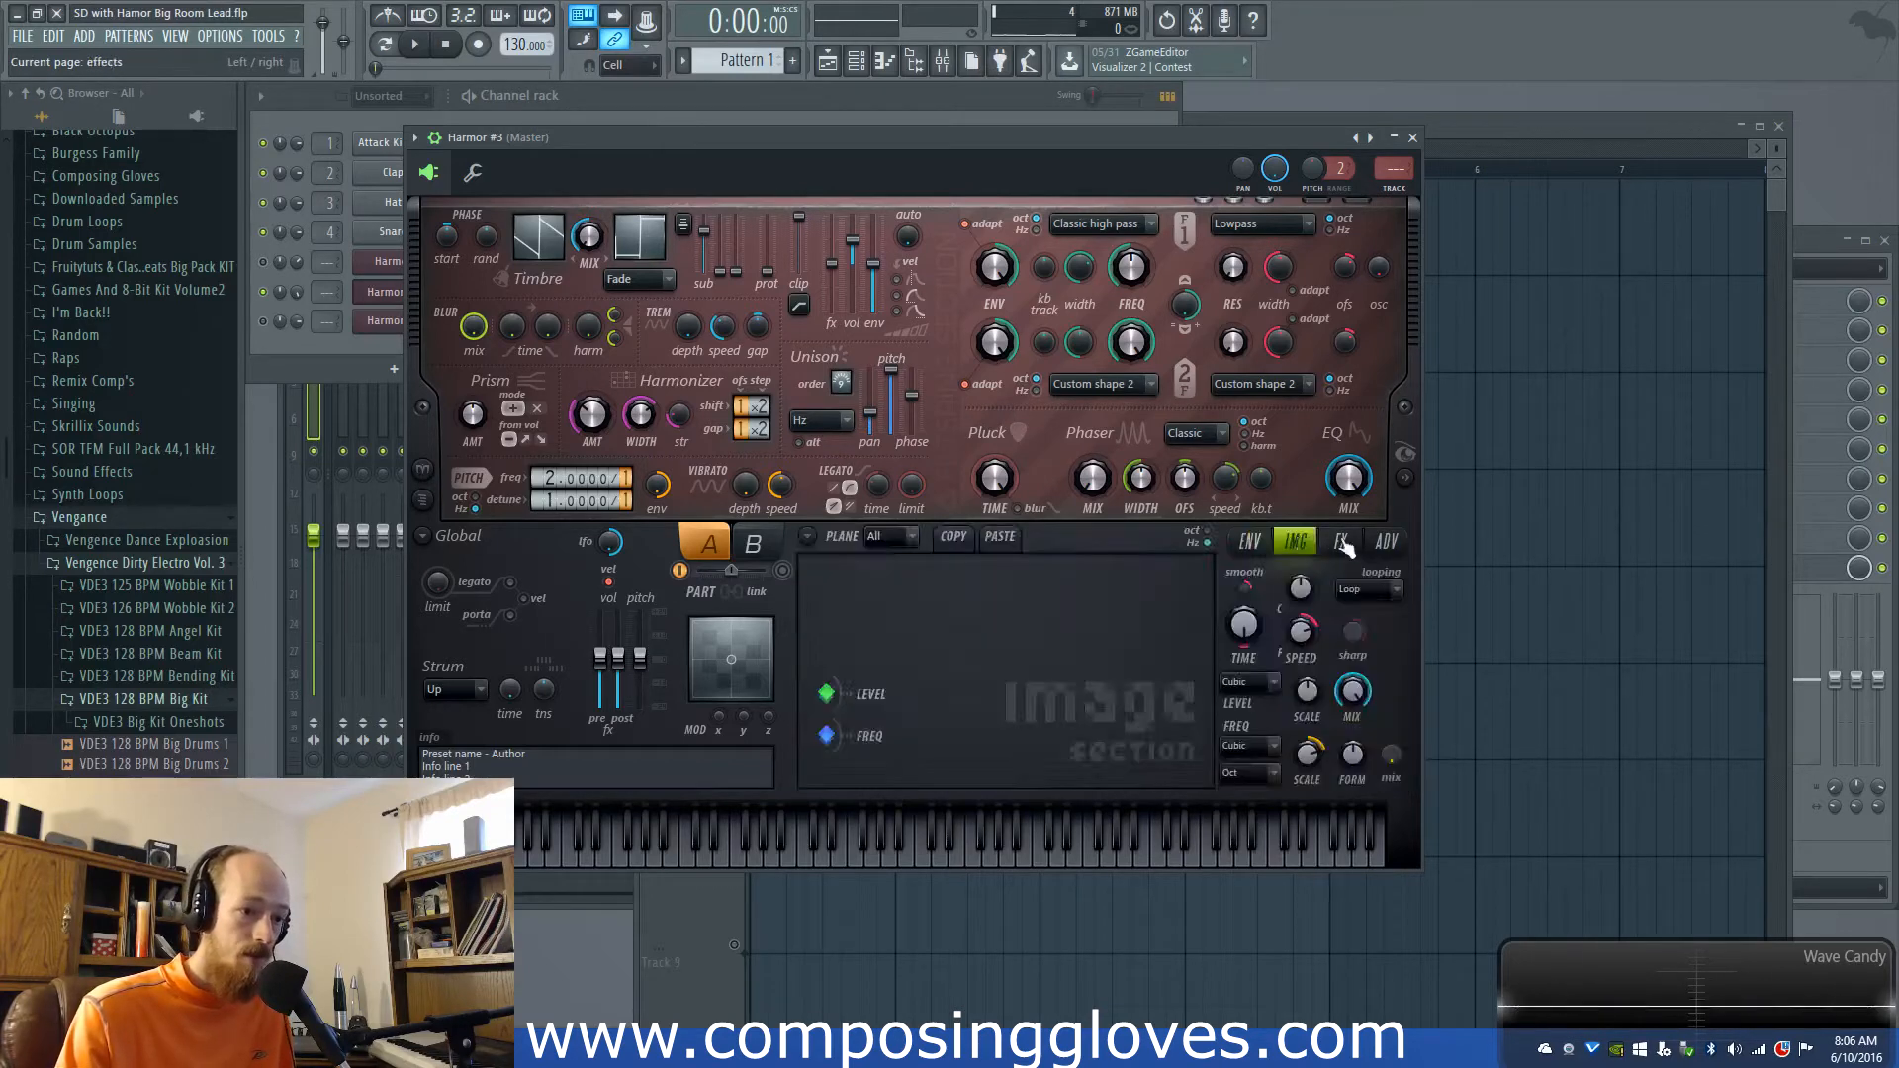
pyautogui.click(1251, 546)
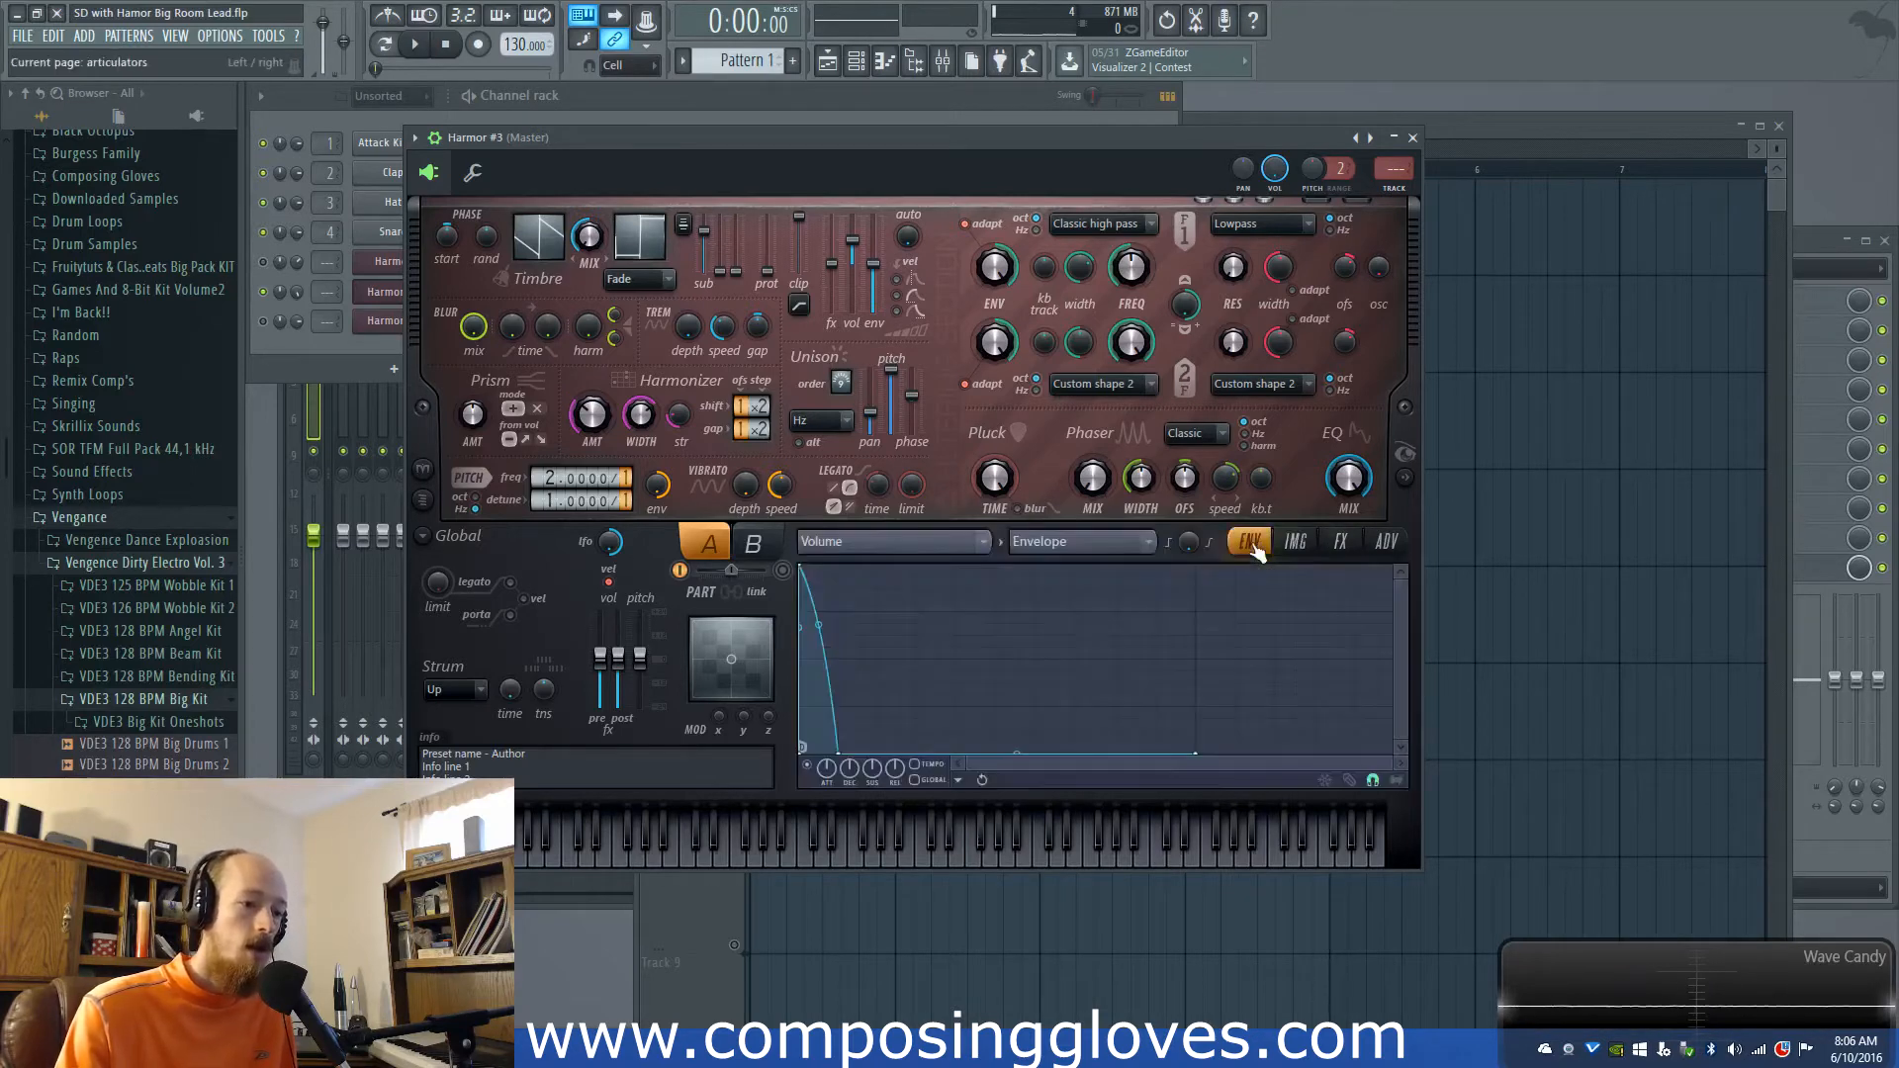
pyautogui.click(961, 543)
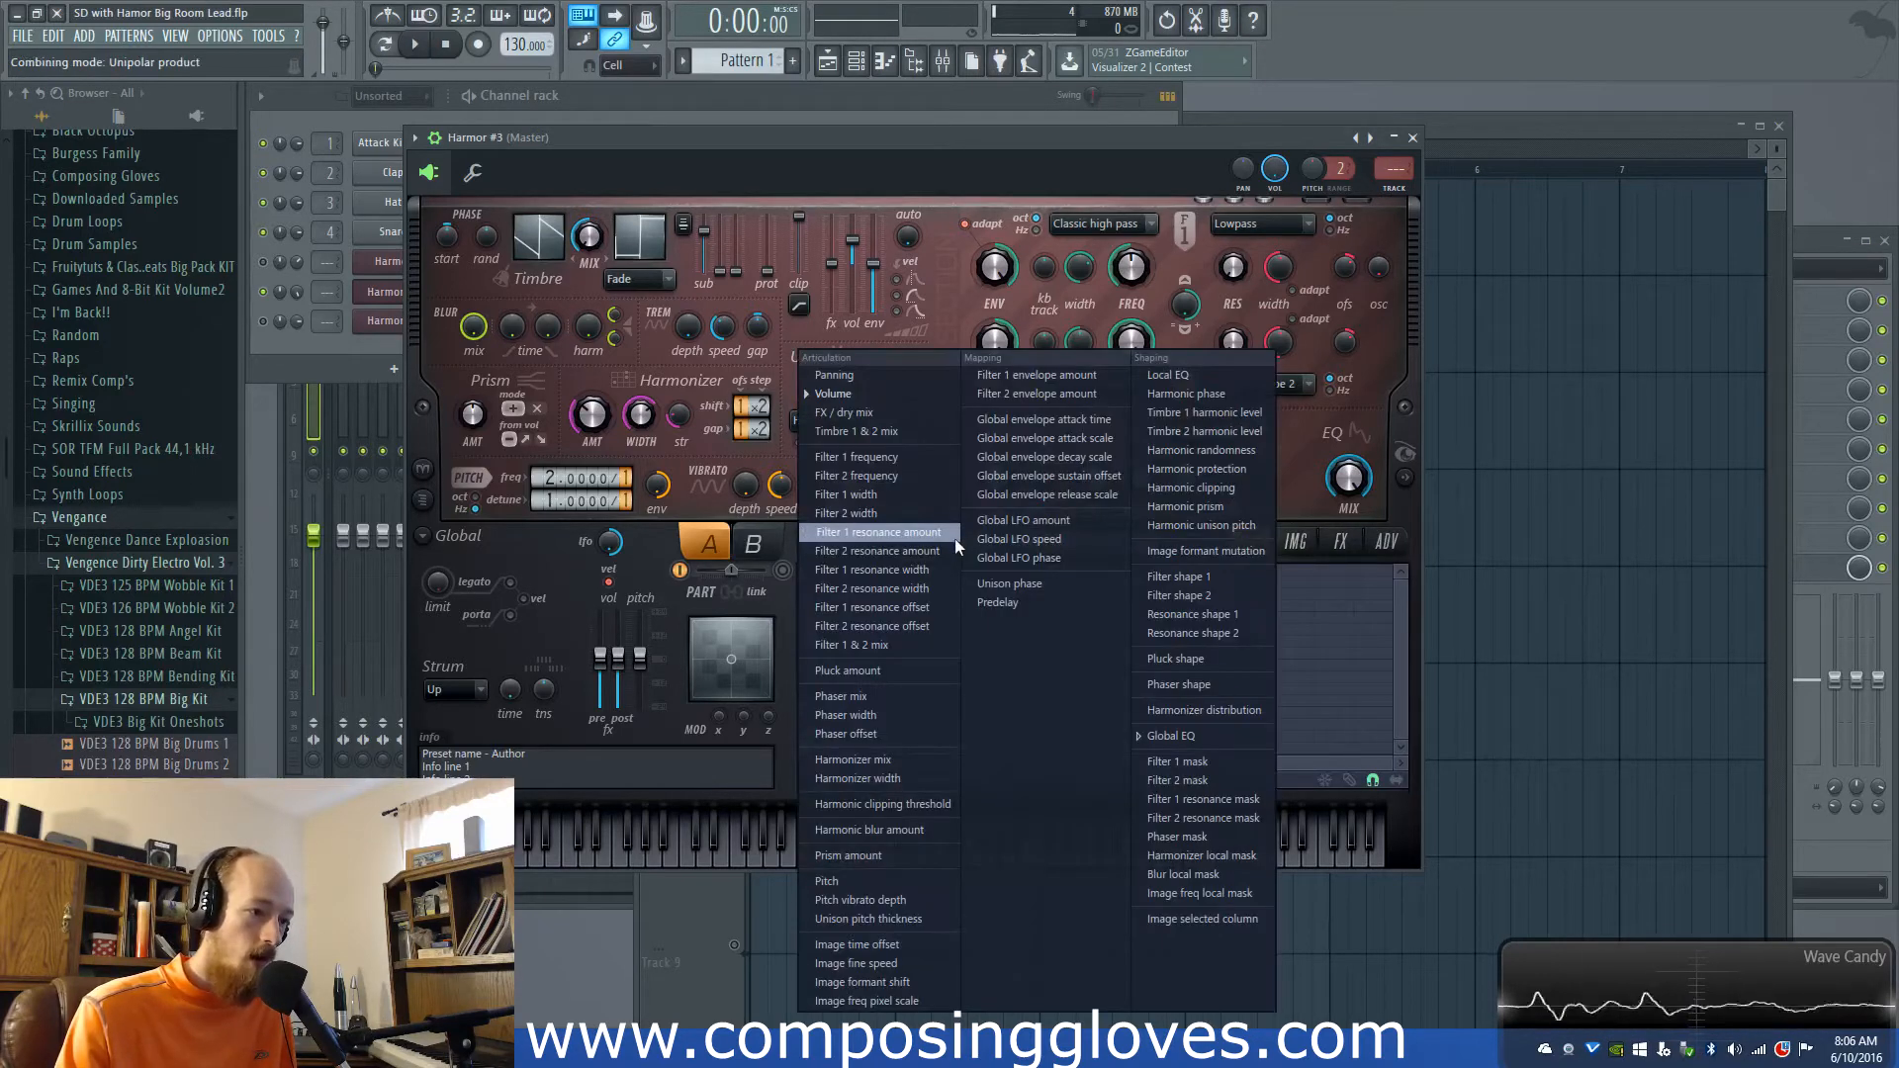
pyautogui.click(1396, 599)
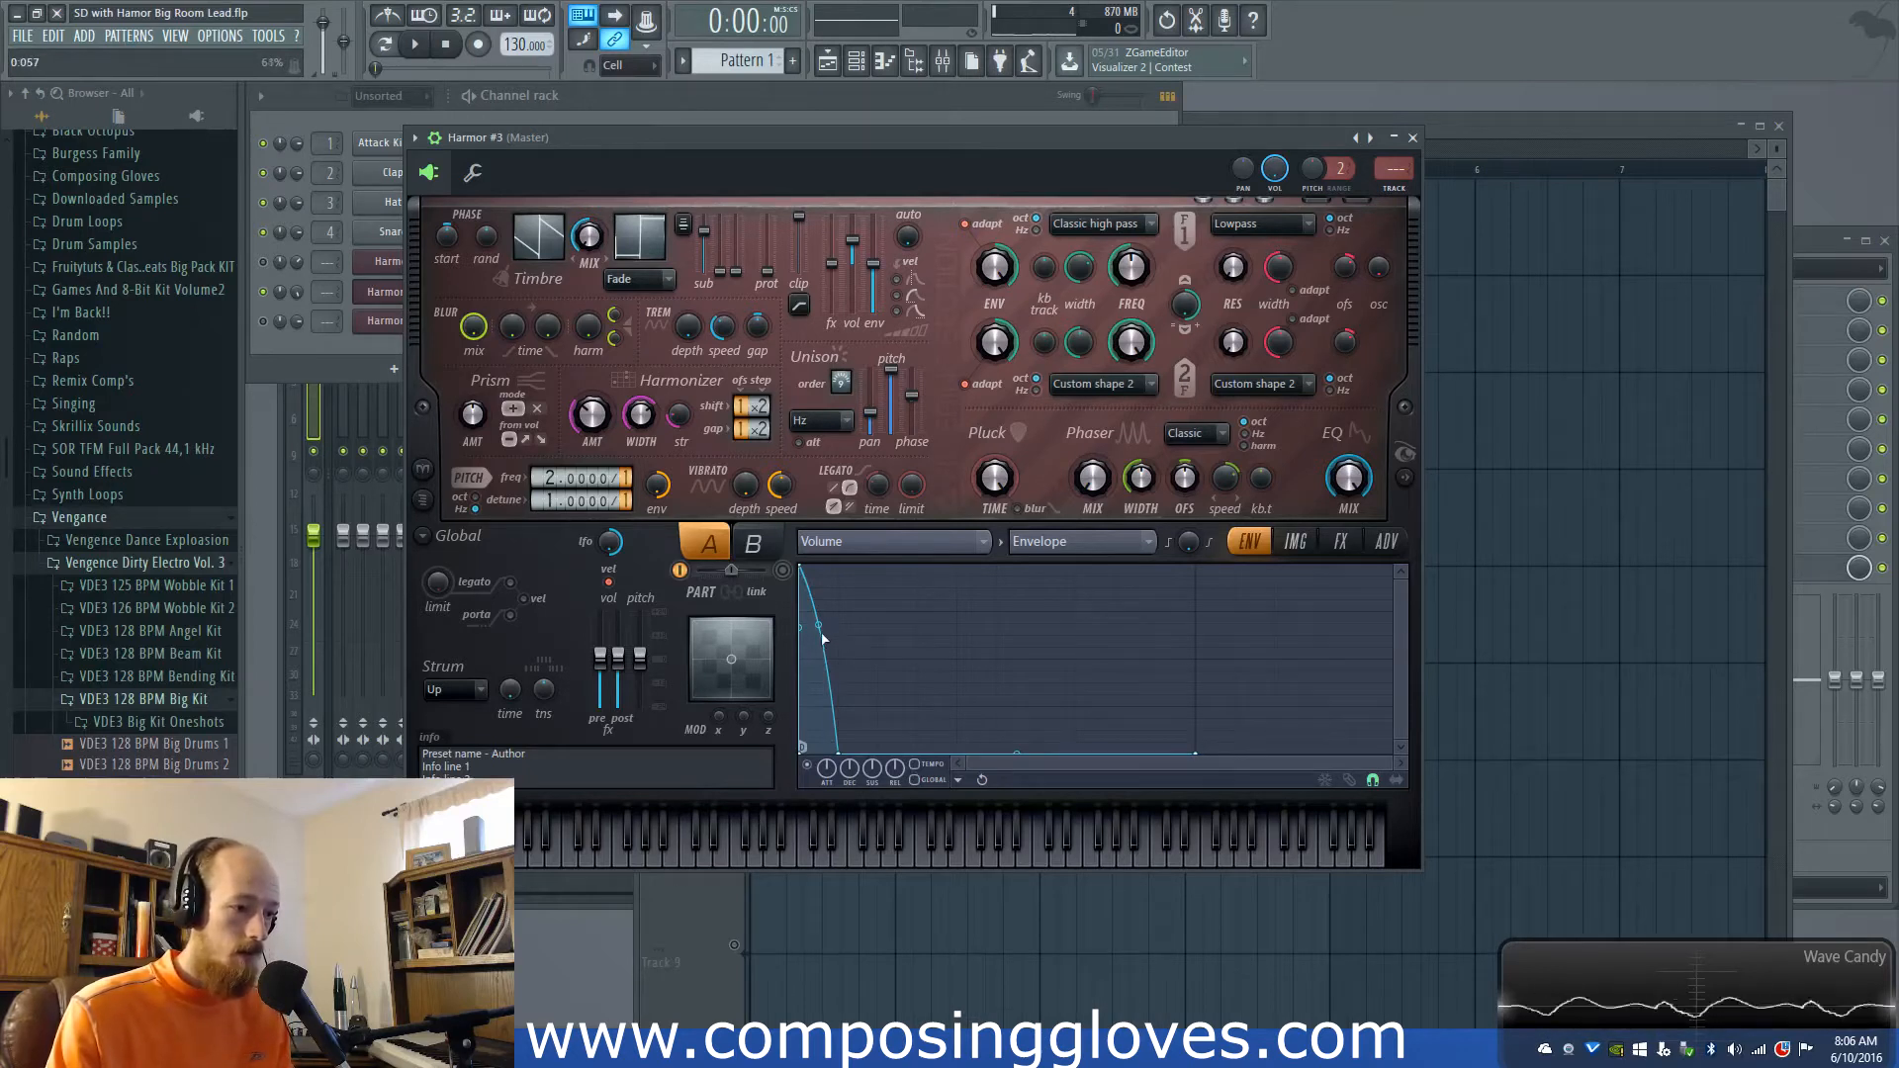
# Step: Bow the decay curve of Harmor #3's Volume envelope slightly upward, trying a longer decay before restoring the short one
pyautogui.moveTo(818, 625)
pyautogui.mouseDown()
pyautogui.moveTo(818, 567)
pyautogui.moveTo(818, 615)
pyautogui.mouseUp()
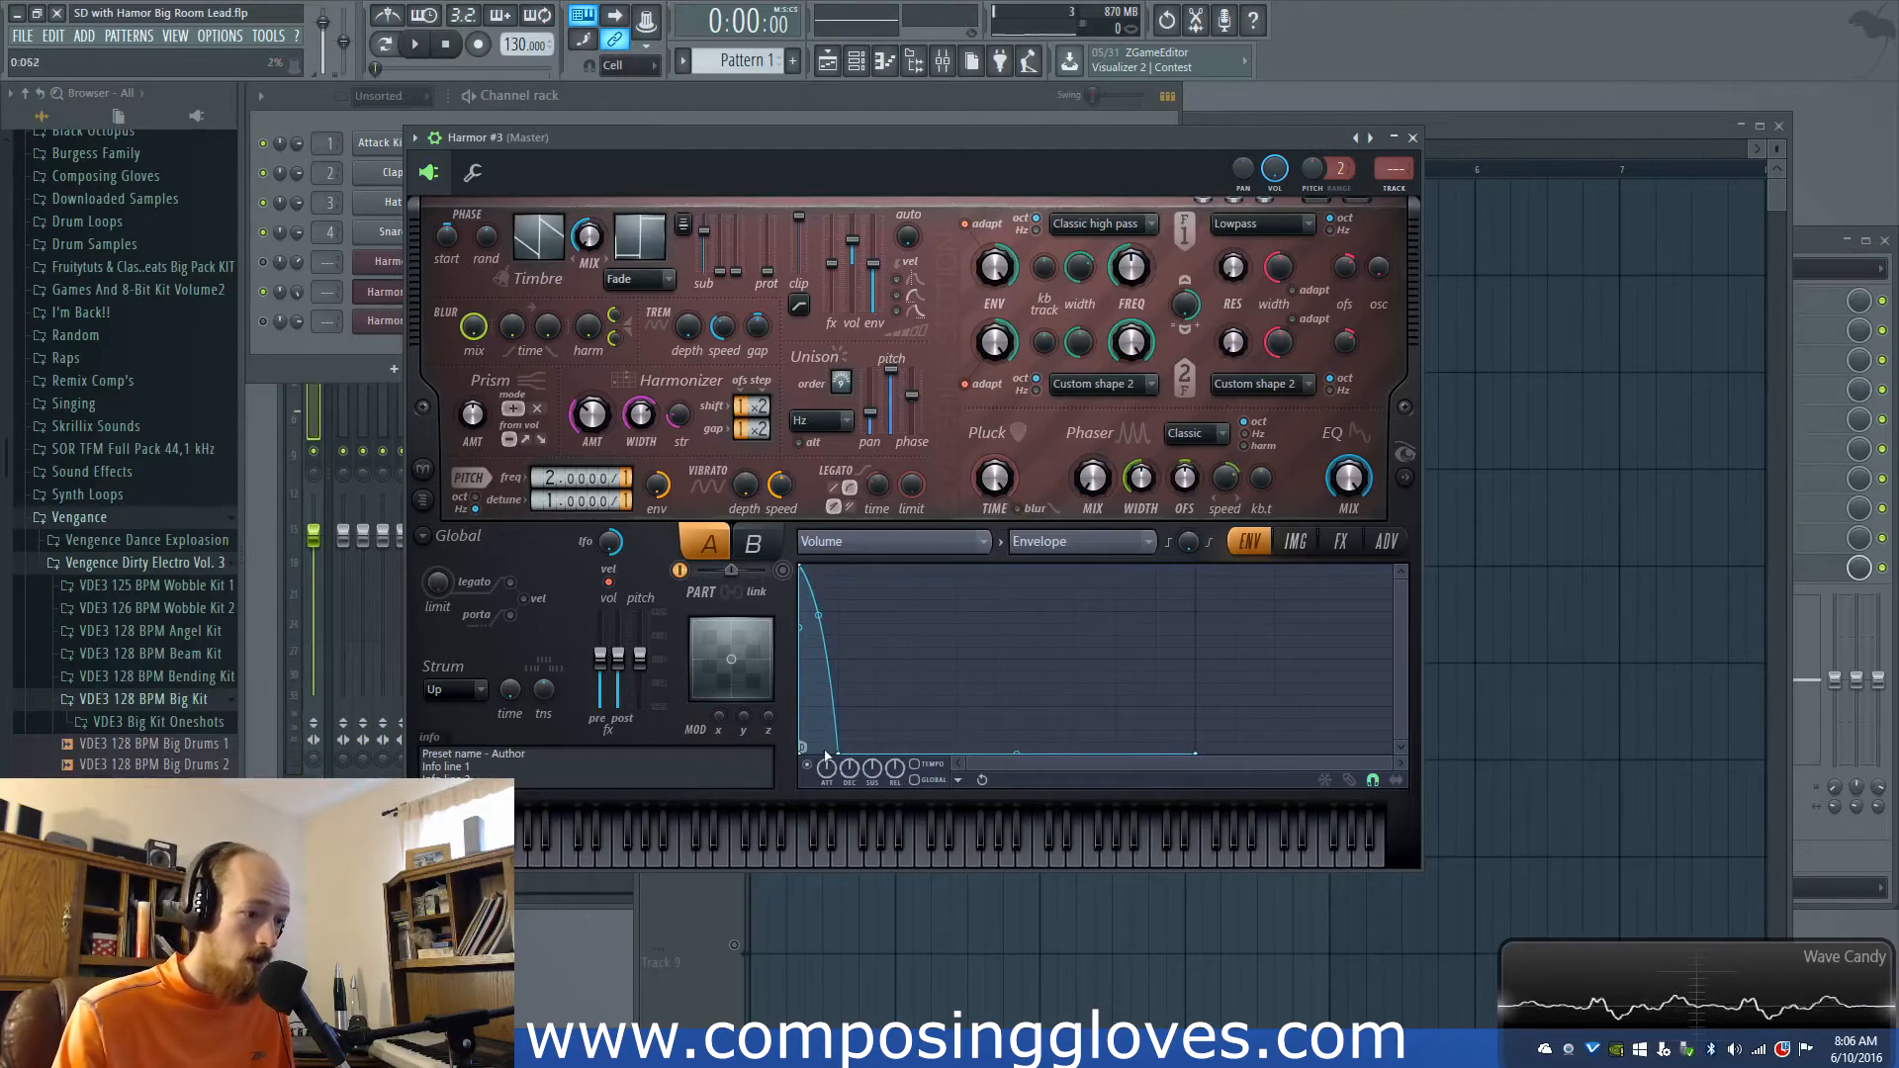
pyautogui.moveTo(836, 750); pyautogui.dragTo(883, 733)
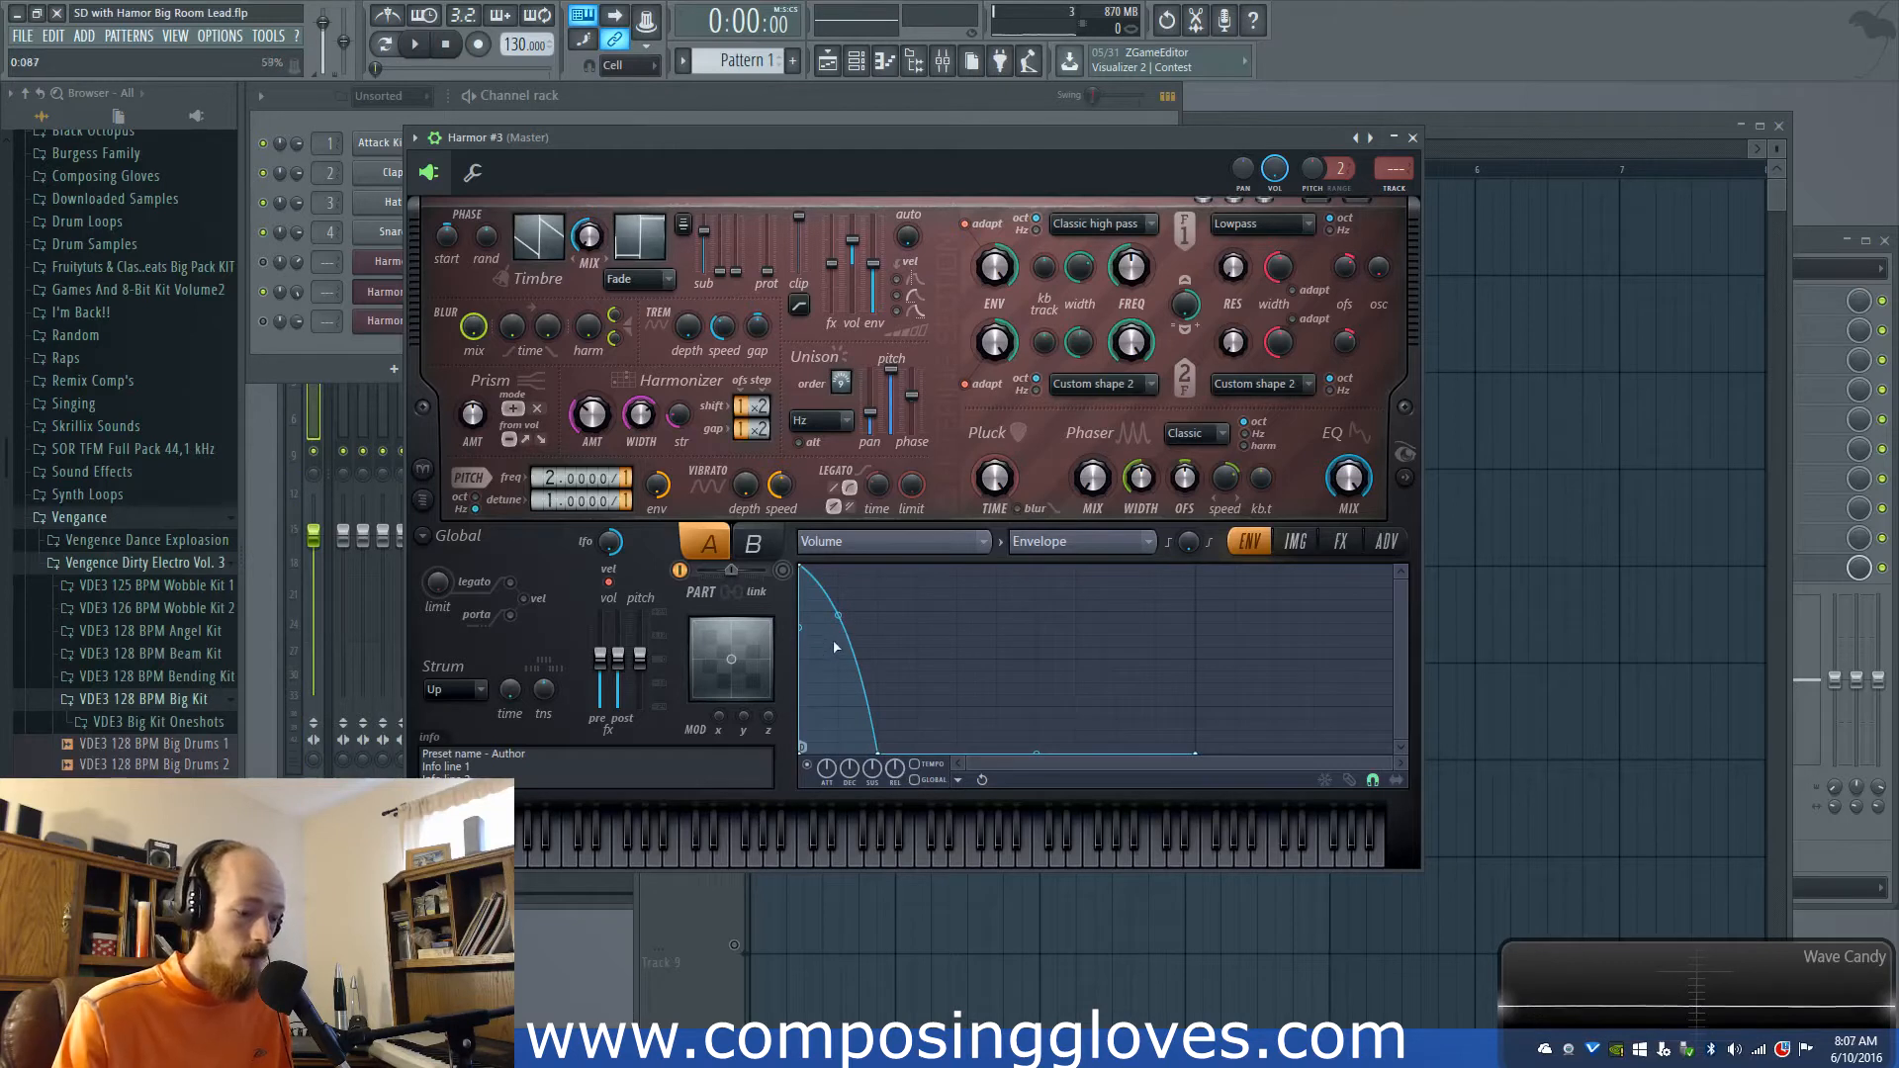
pyautogui.moveTo(883, 754); pyautogui.dragTo(857, 757)
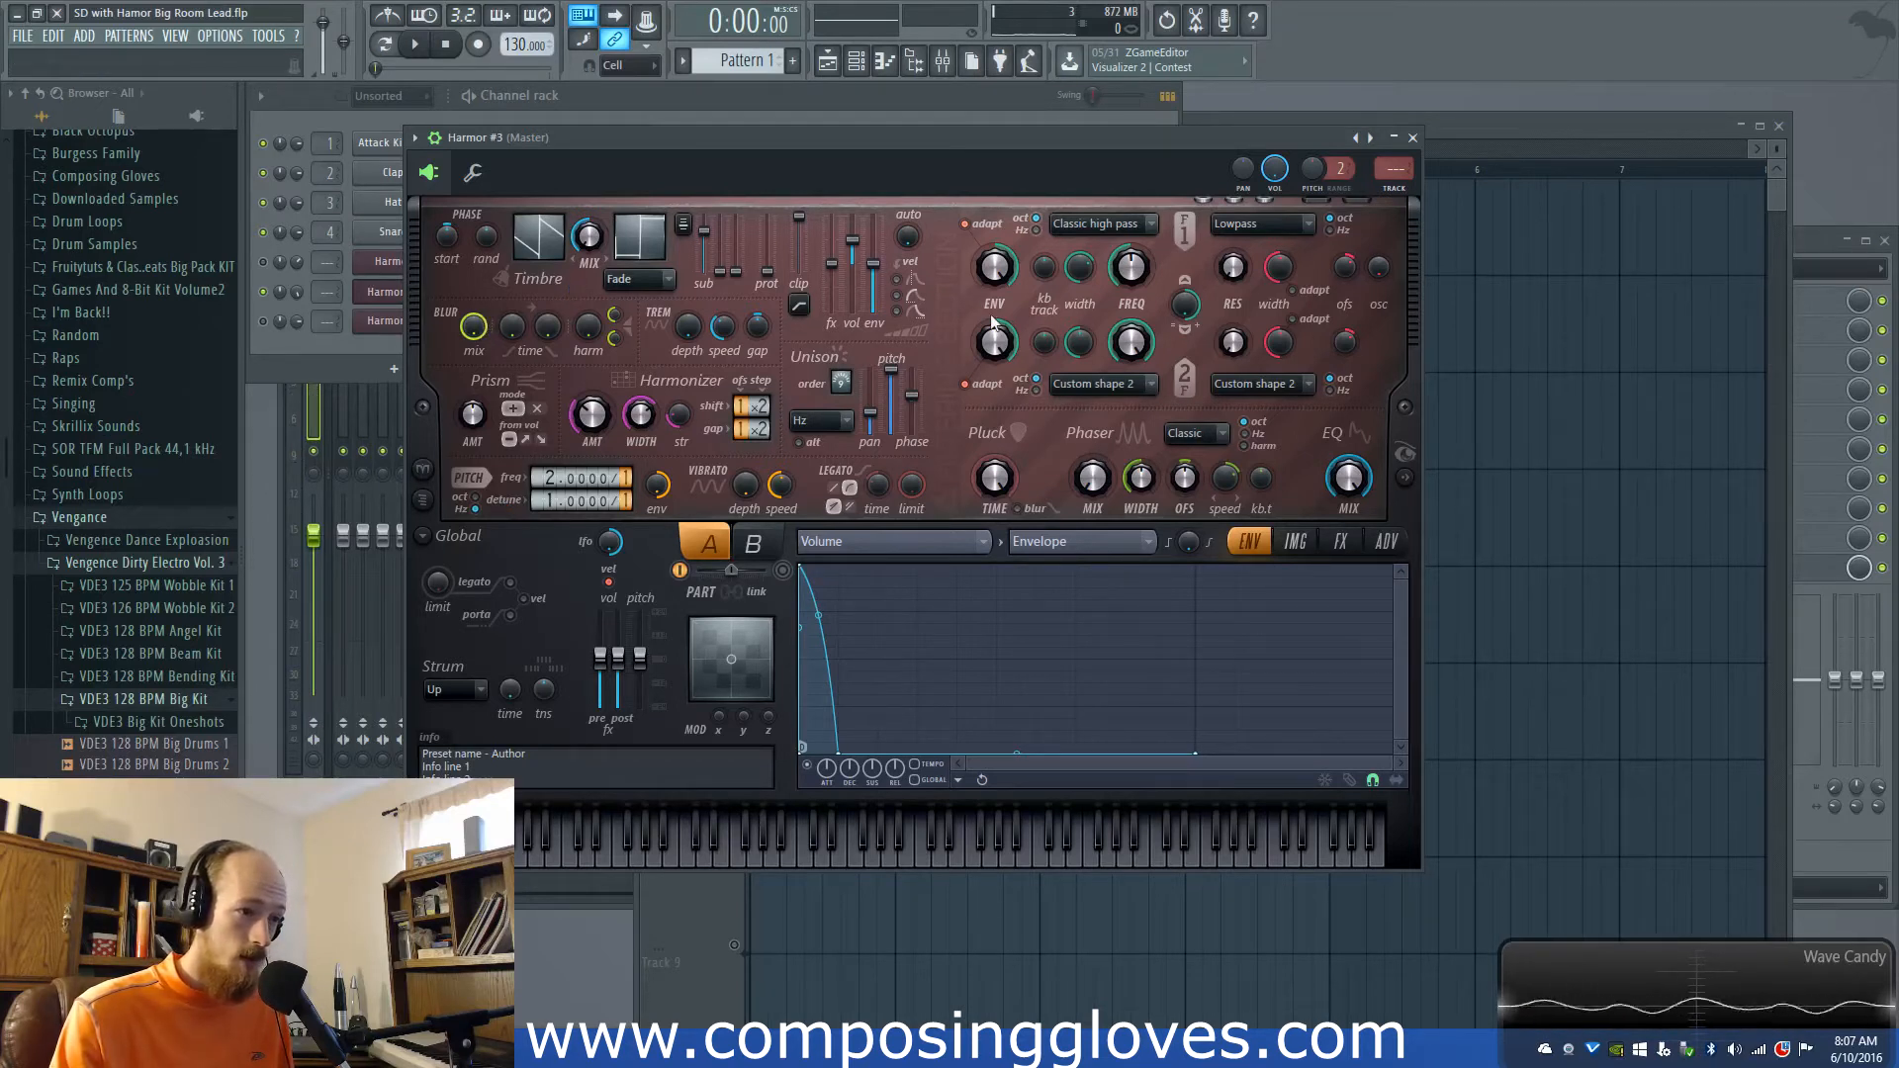
# Step: Examine Harmor #3's sub level and its image, advanced and effects pages
pyautogui.moveTo(708, 242)
pyautogui.mouseDown()
pyautogui.moveTo(708, 274)
pyautogui.moveTo(708, 233)
pyautogui.mouseUp()
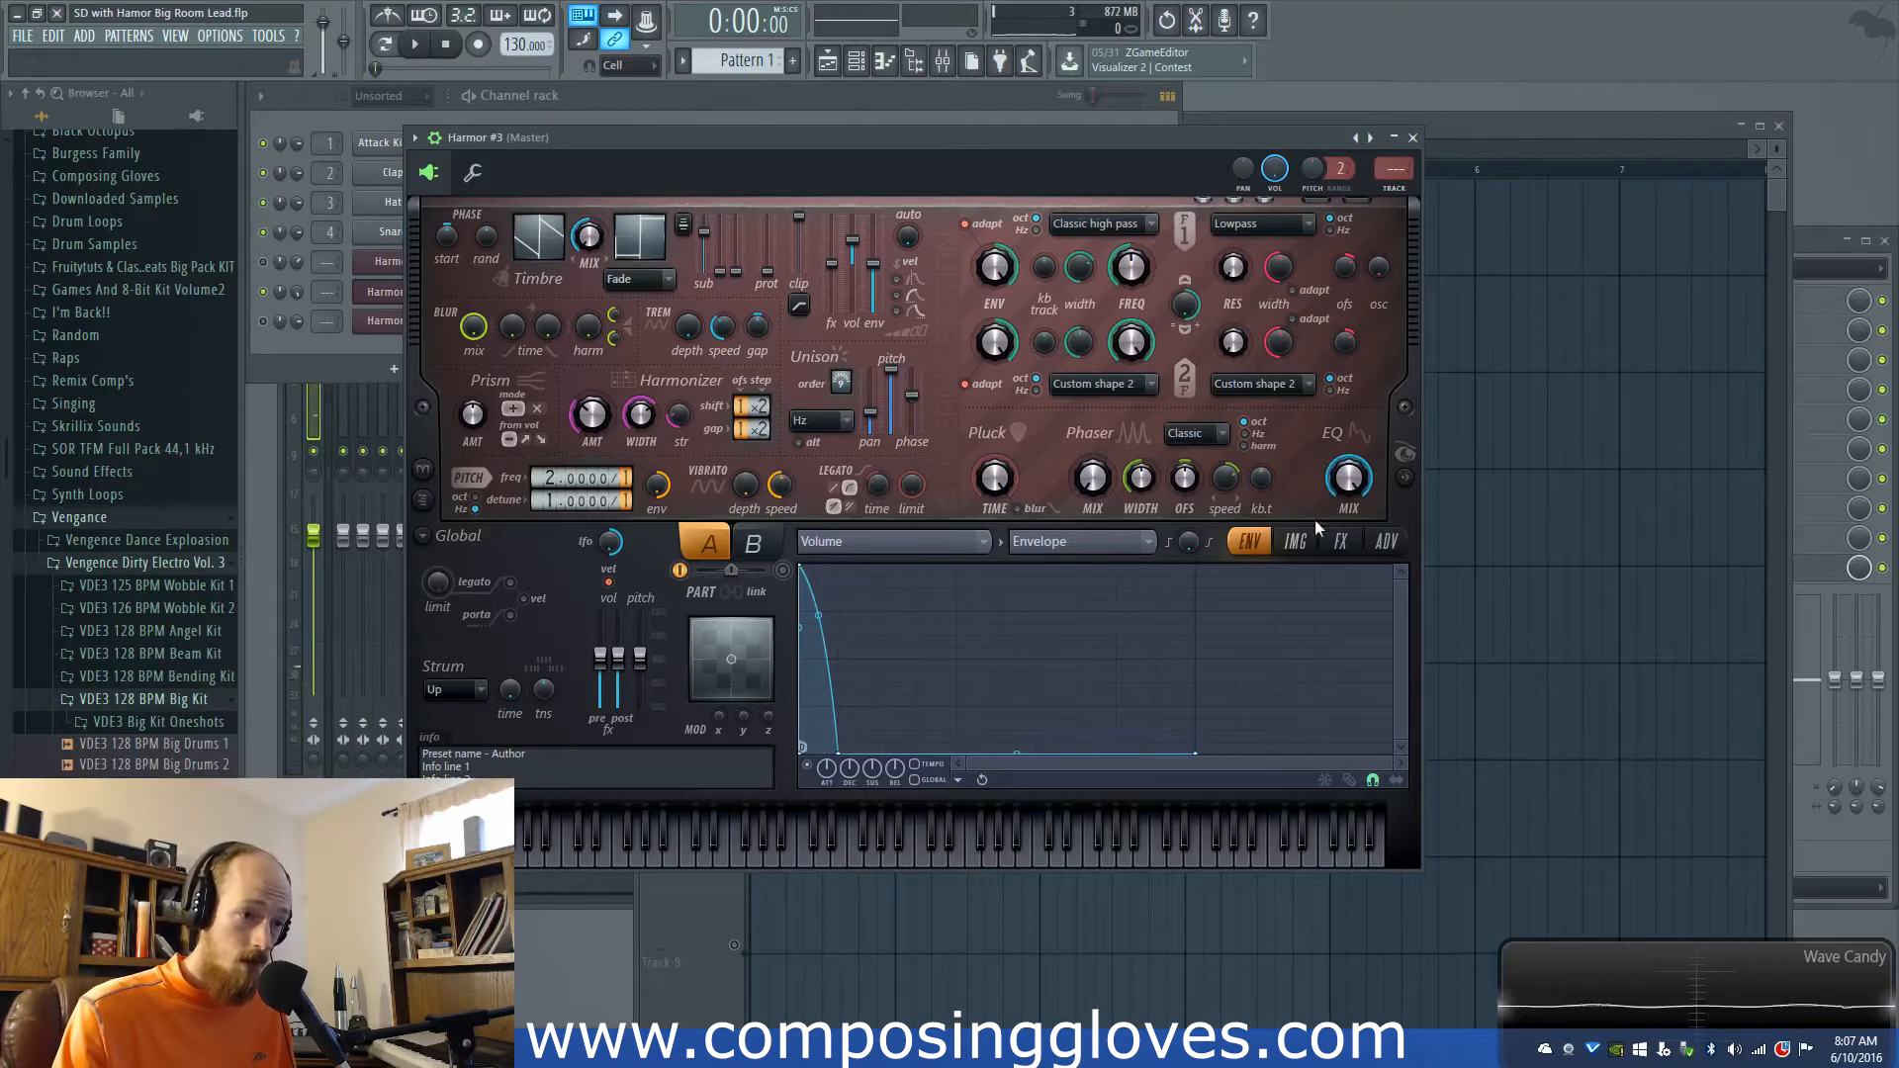
pyautogui.click(1294, 541)
pyautogui.click(1340, 541)
pyautogui.click(1386, 541)
pyautogui.click(1340, 541)
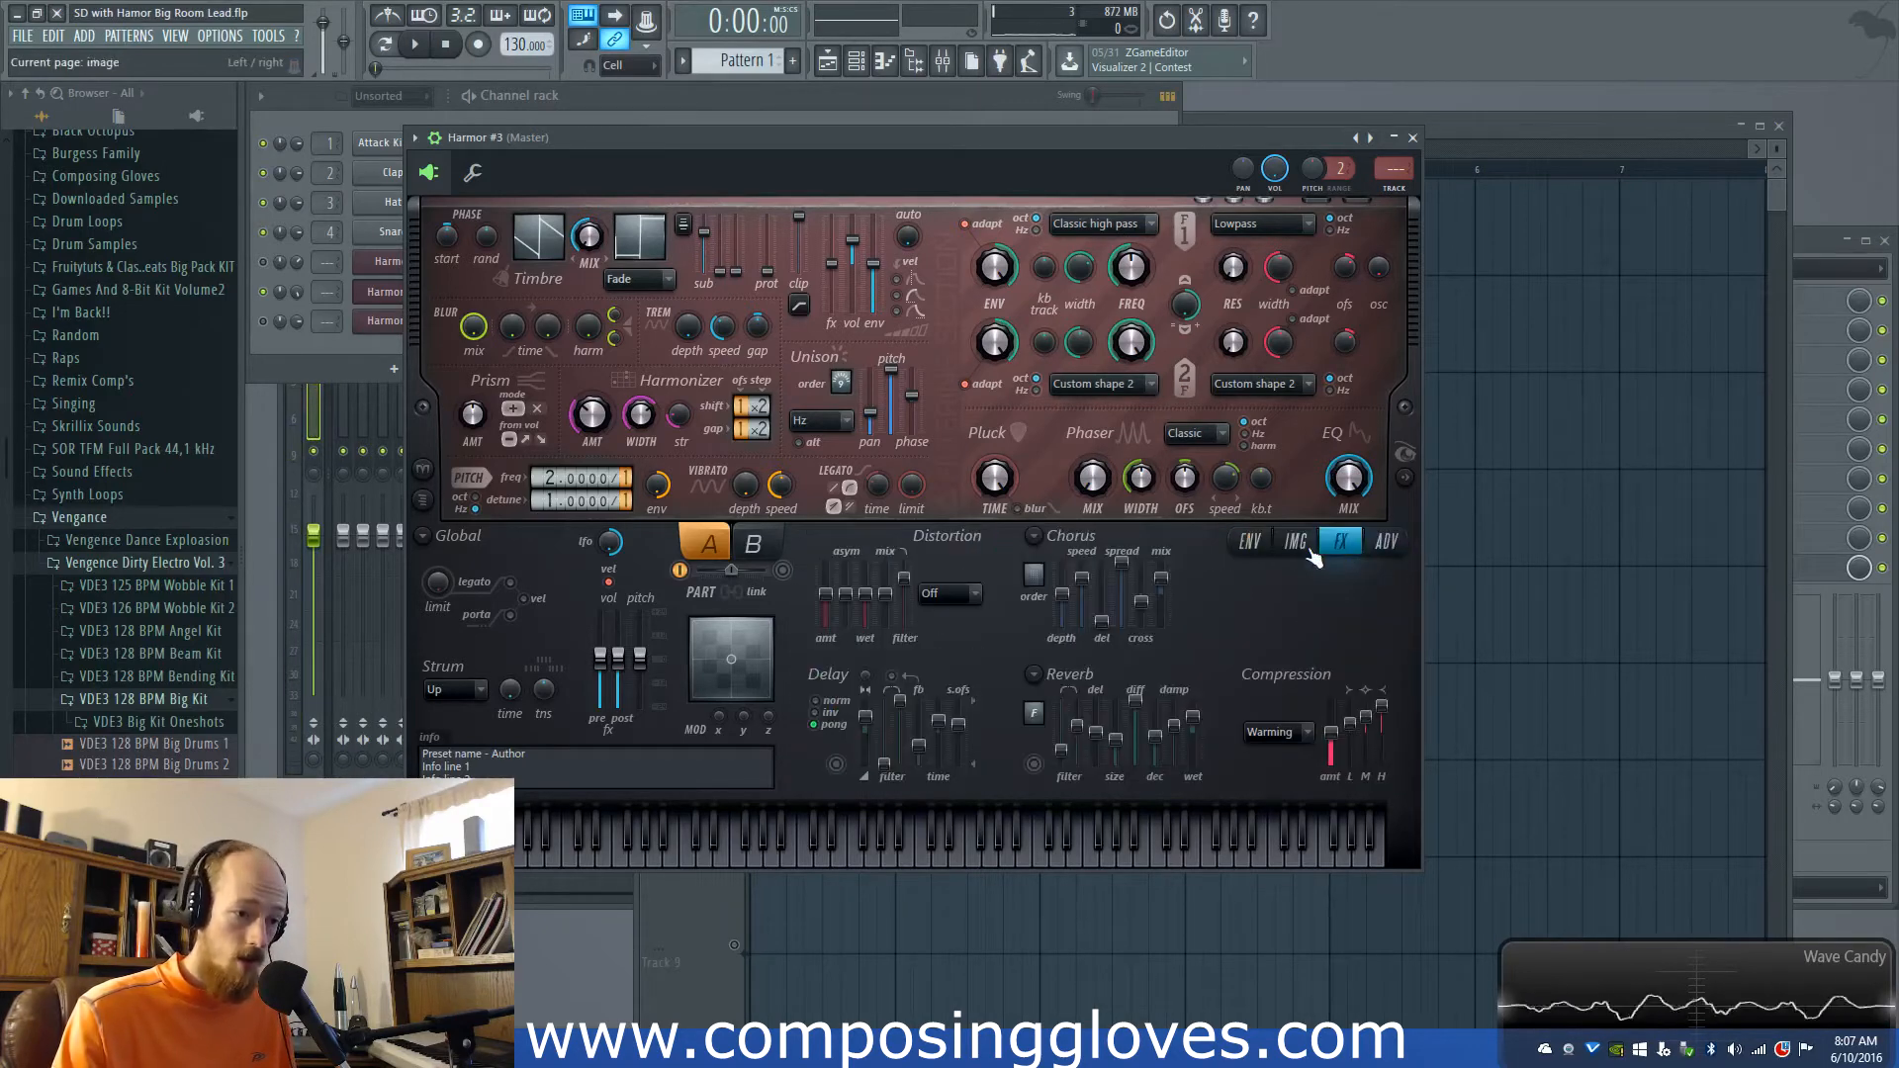
# Step: Audition the pattern with Harmor #3's compression turned off, restore the compression type to Warming and close the synth
pyautogui.click(1306, 734)
pyautogui.click(1291, 753)
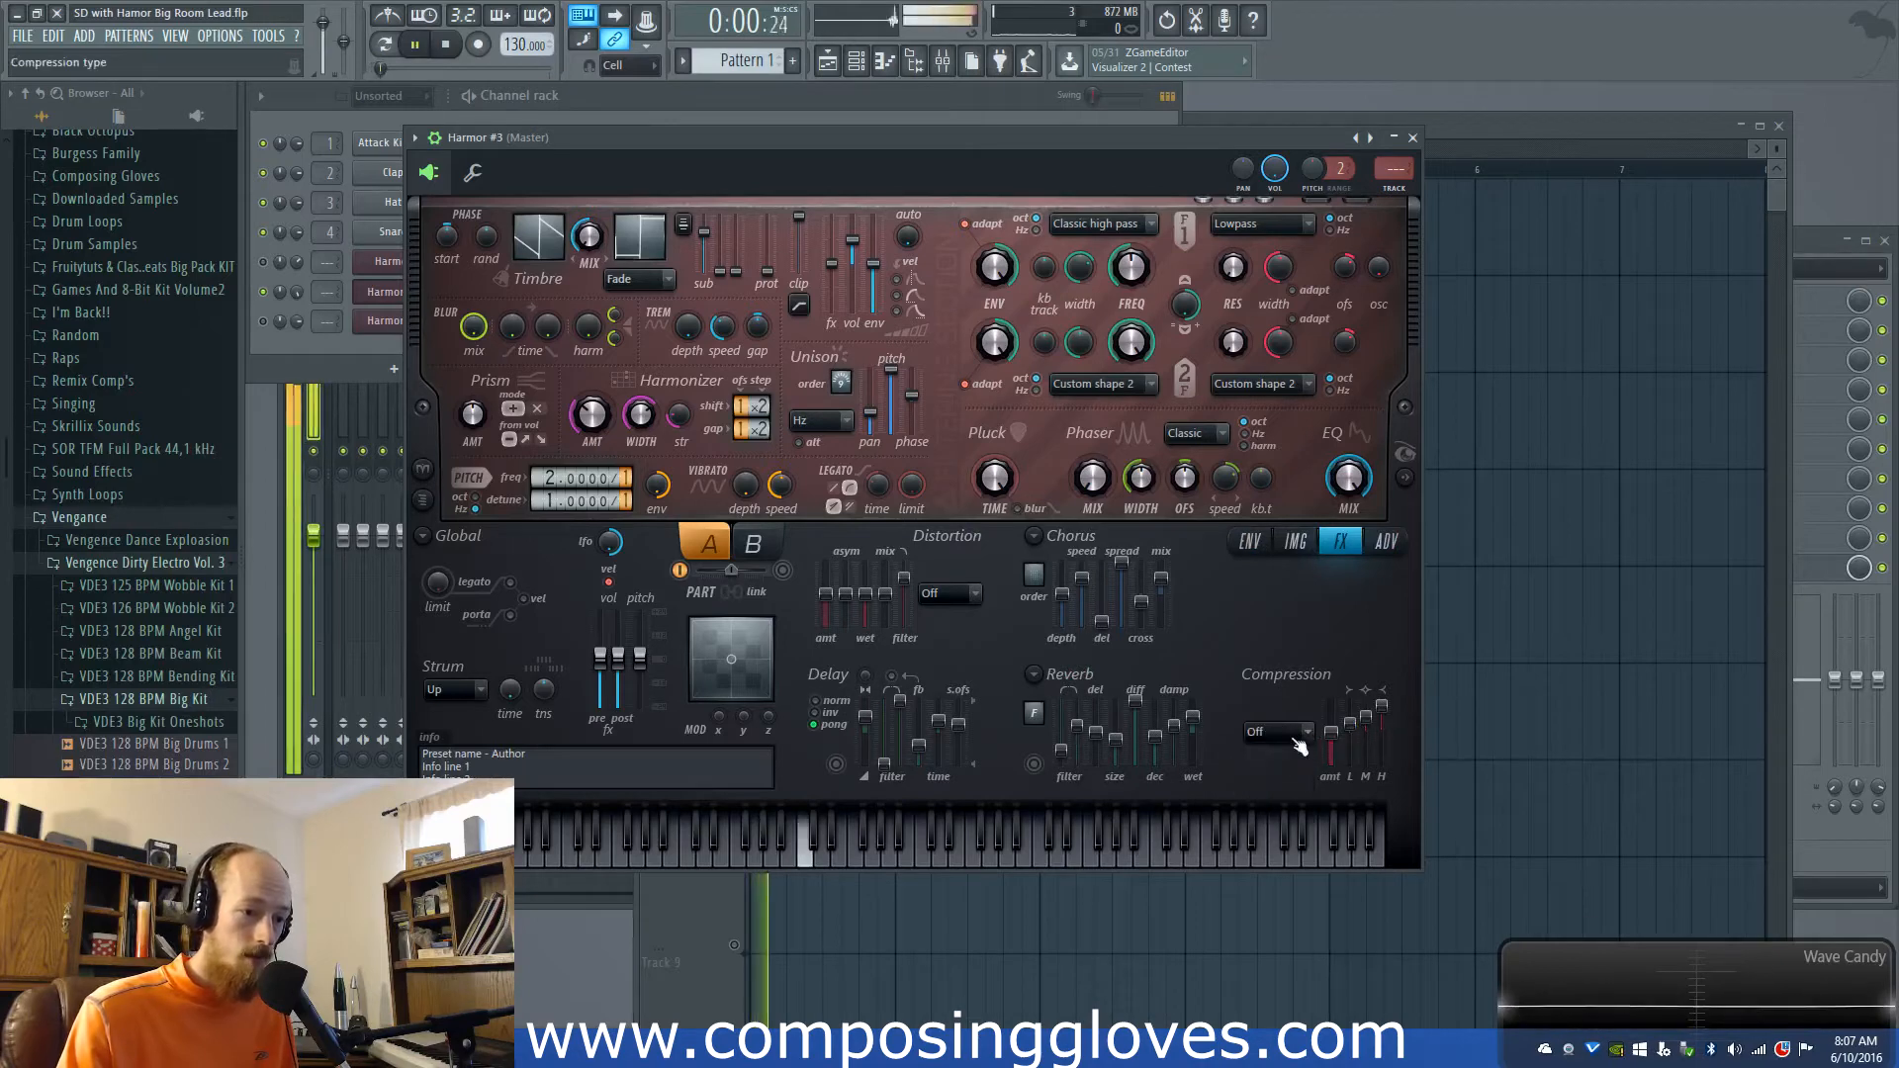
pyautogui.click(1285, 731)
pyautogui.click(1305, 799)
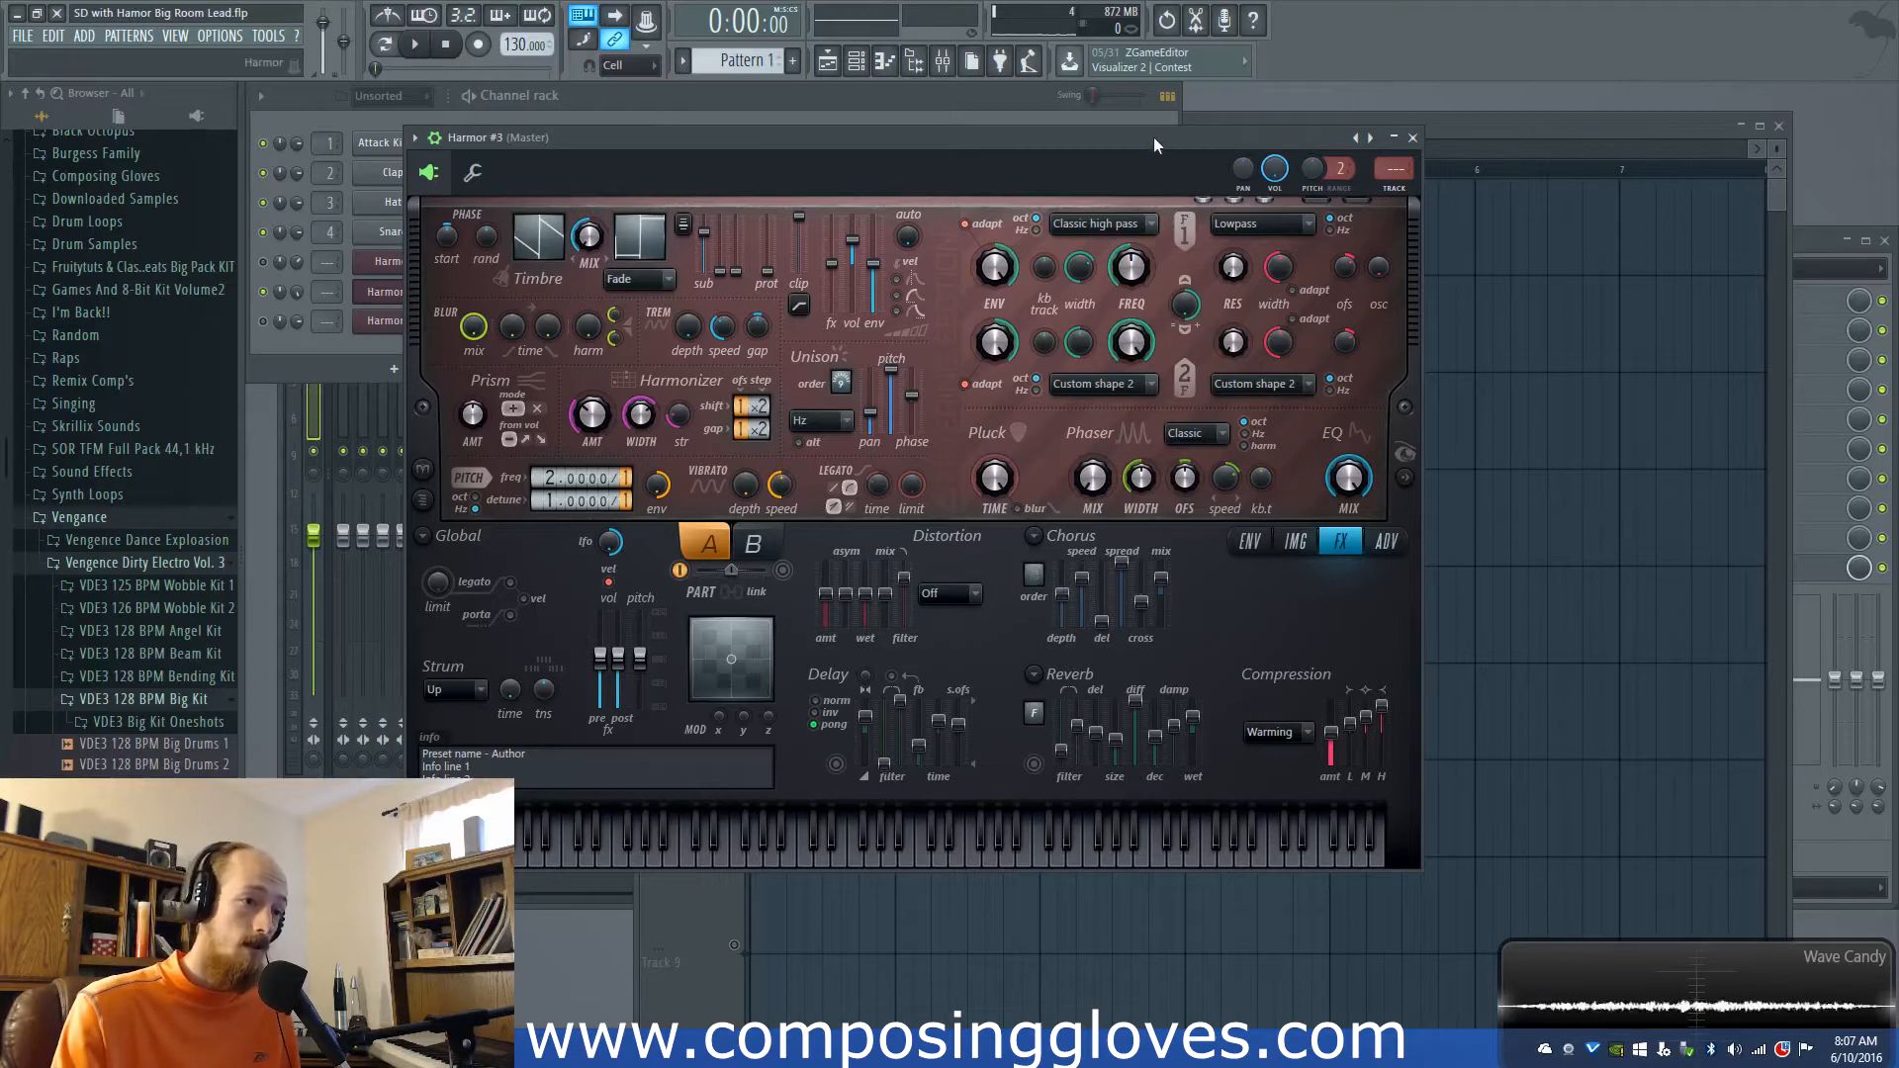
pyautogui.click(1412, 138)
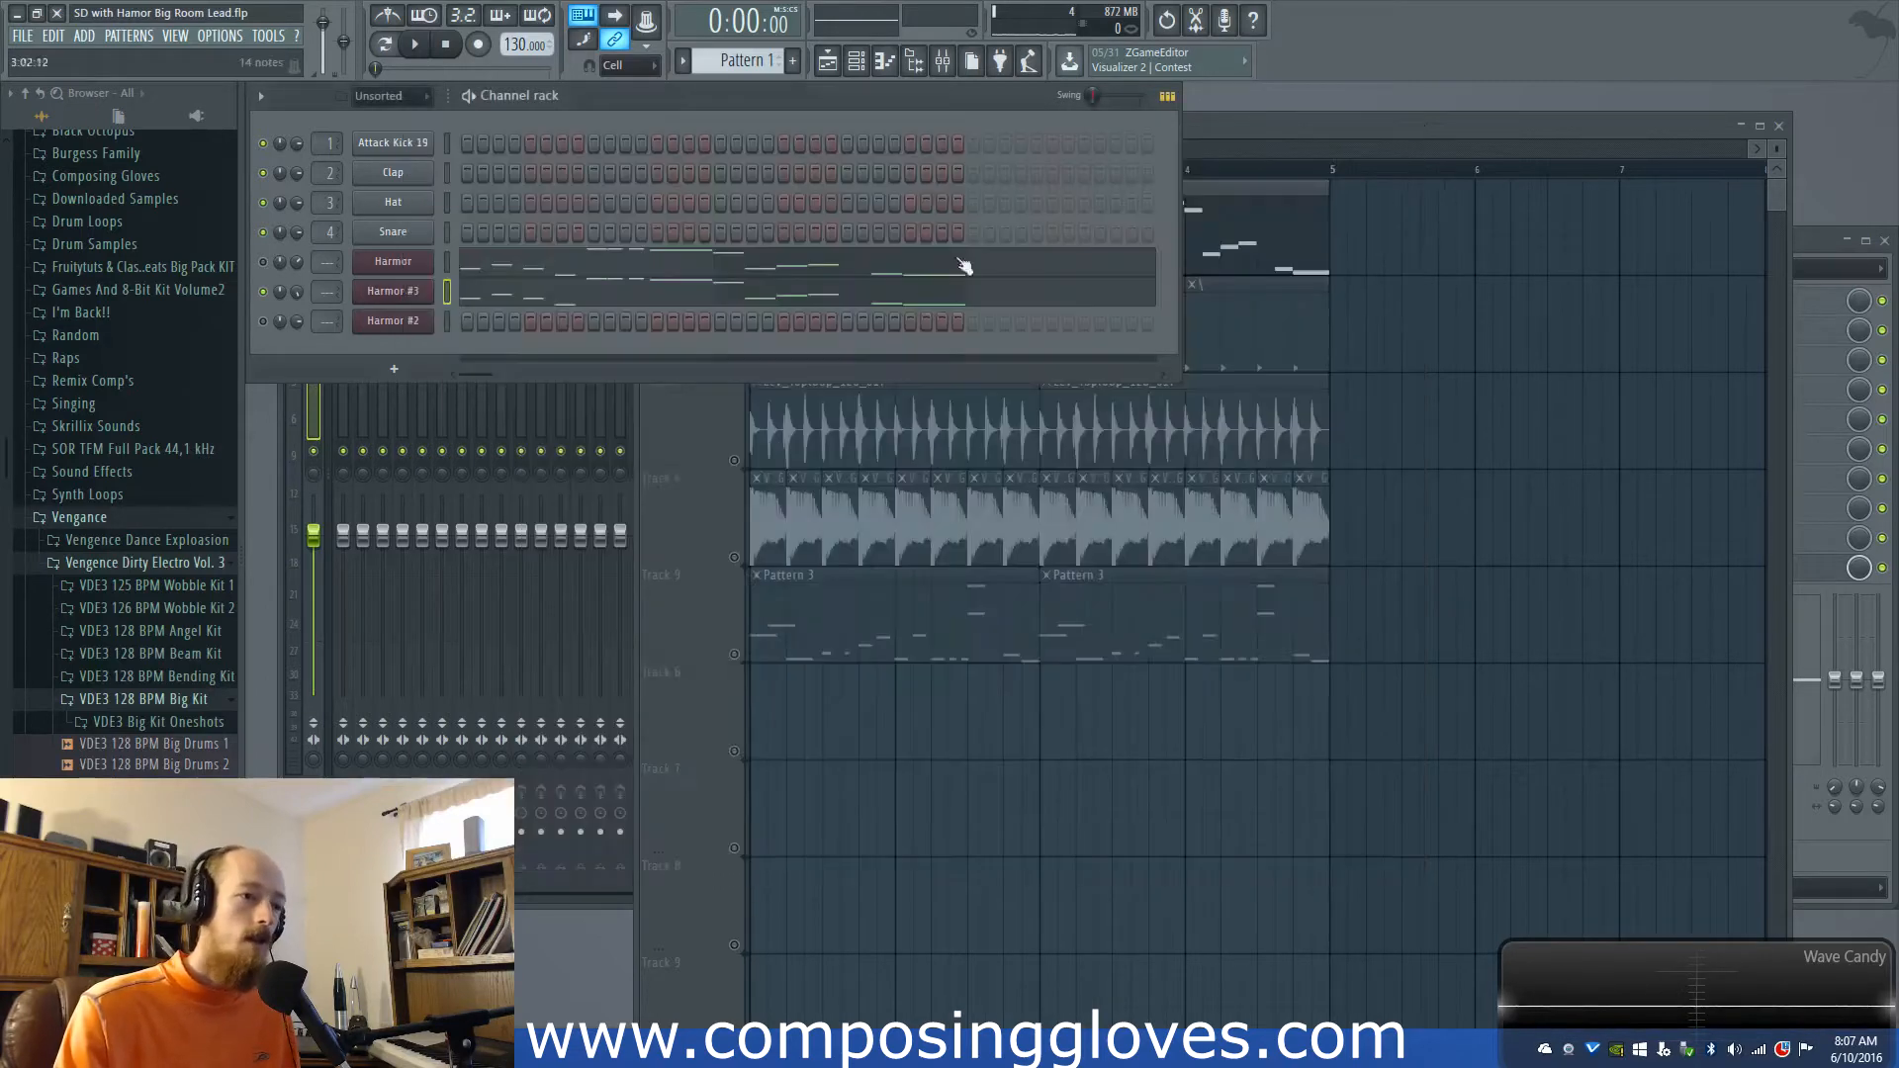
# Step: Unmute the Harmor channel and audition Pattern 1 with Harmor and Harmor #3 layered
pyautogui.moveTo(1218, 127); pyautogui.dragTo(1186, 129)
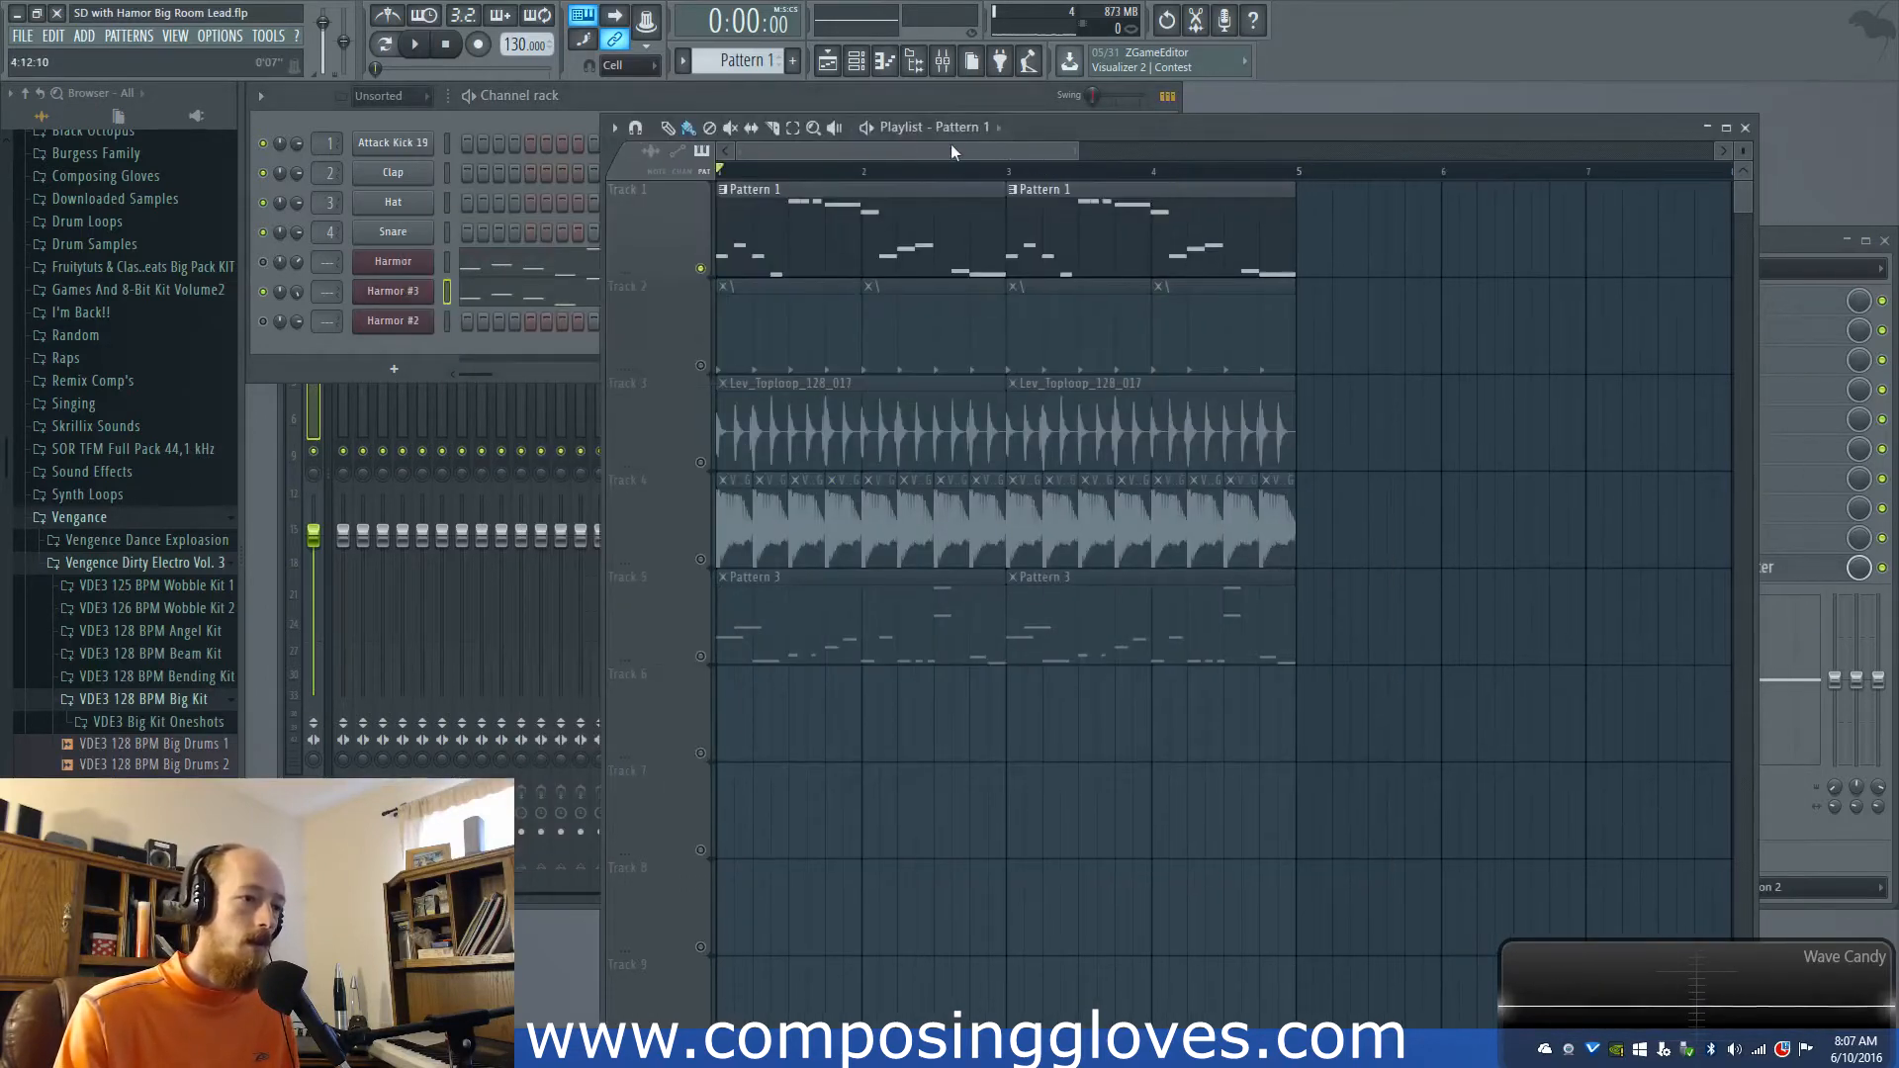
pyautogui.click(263, 262)
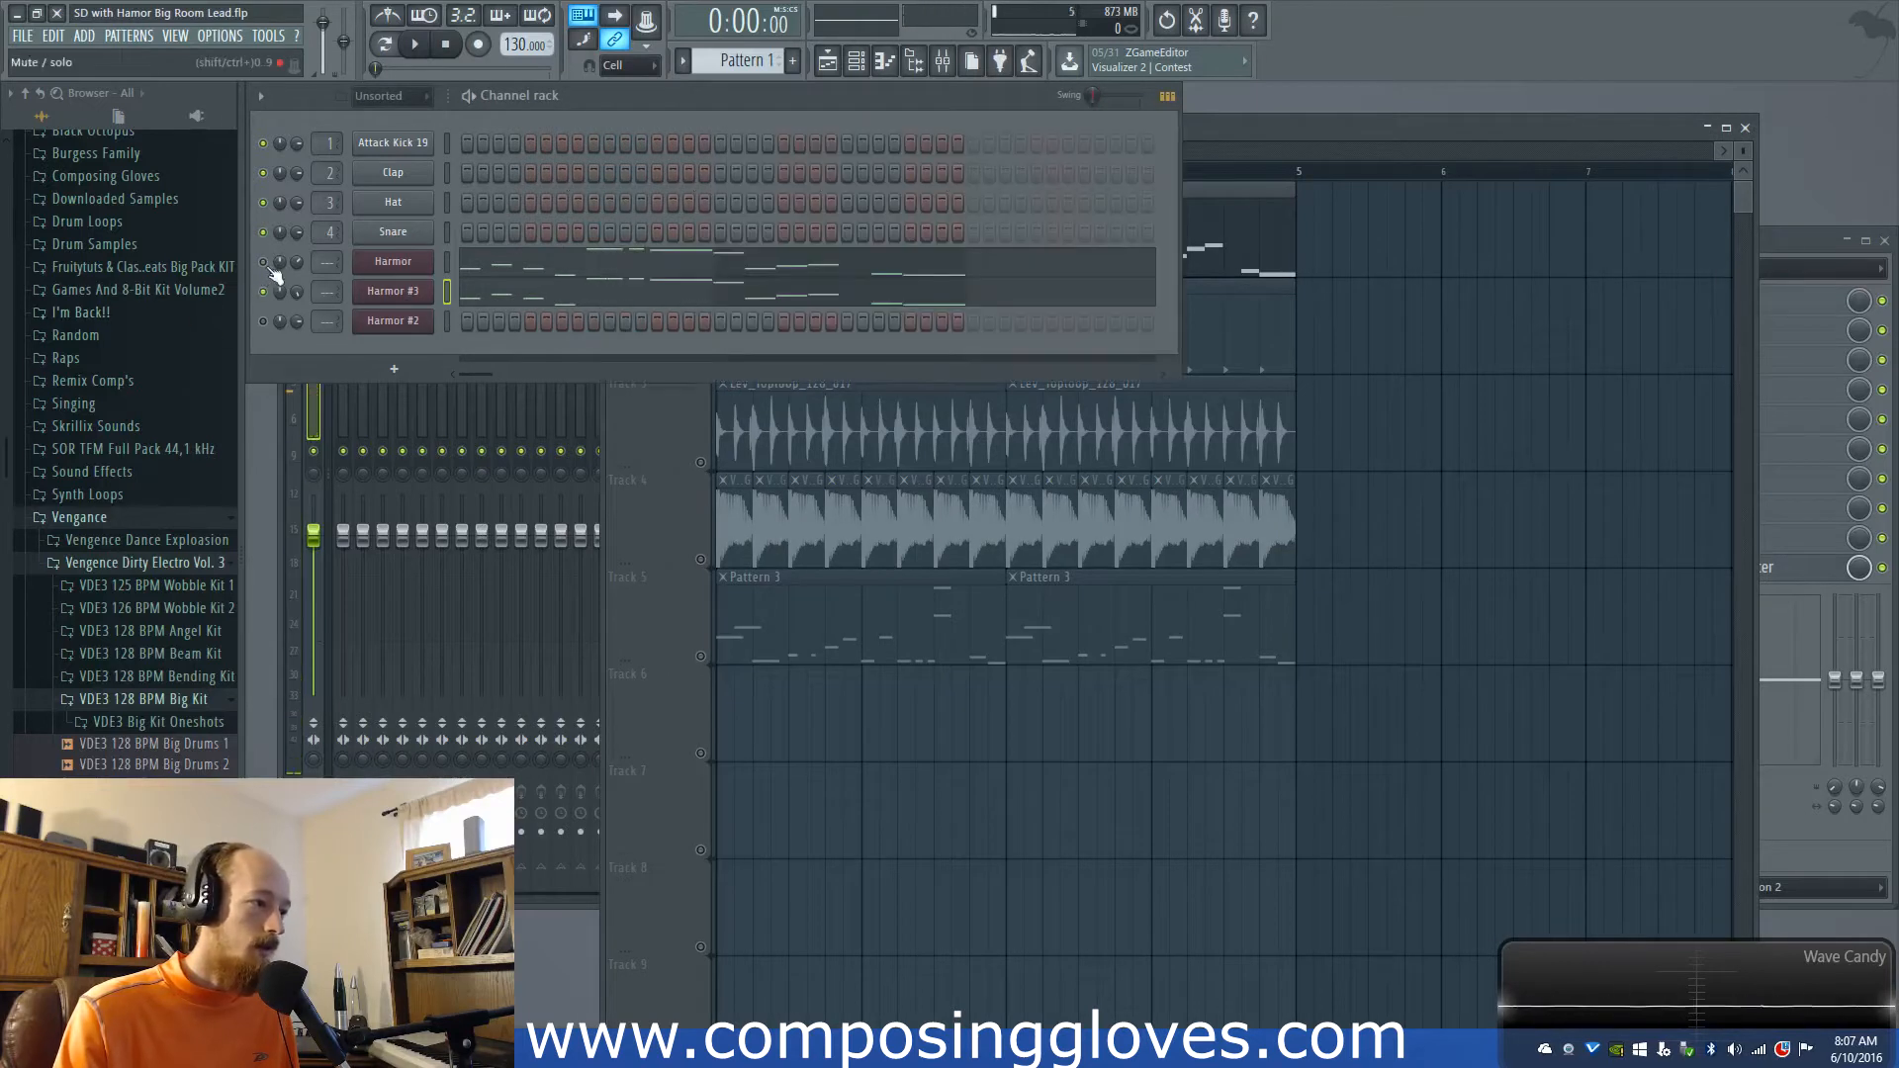
pyautogui.click(1219, 128)
pyautogui.press('space')
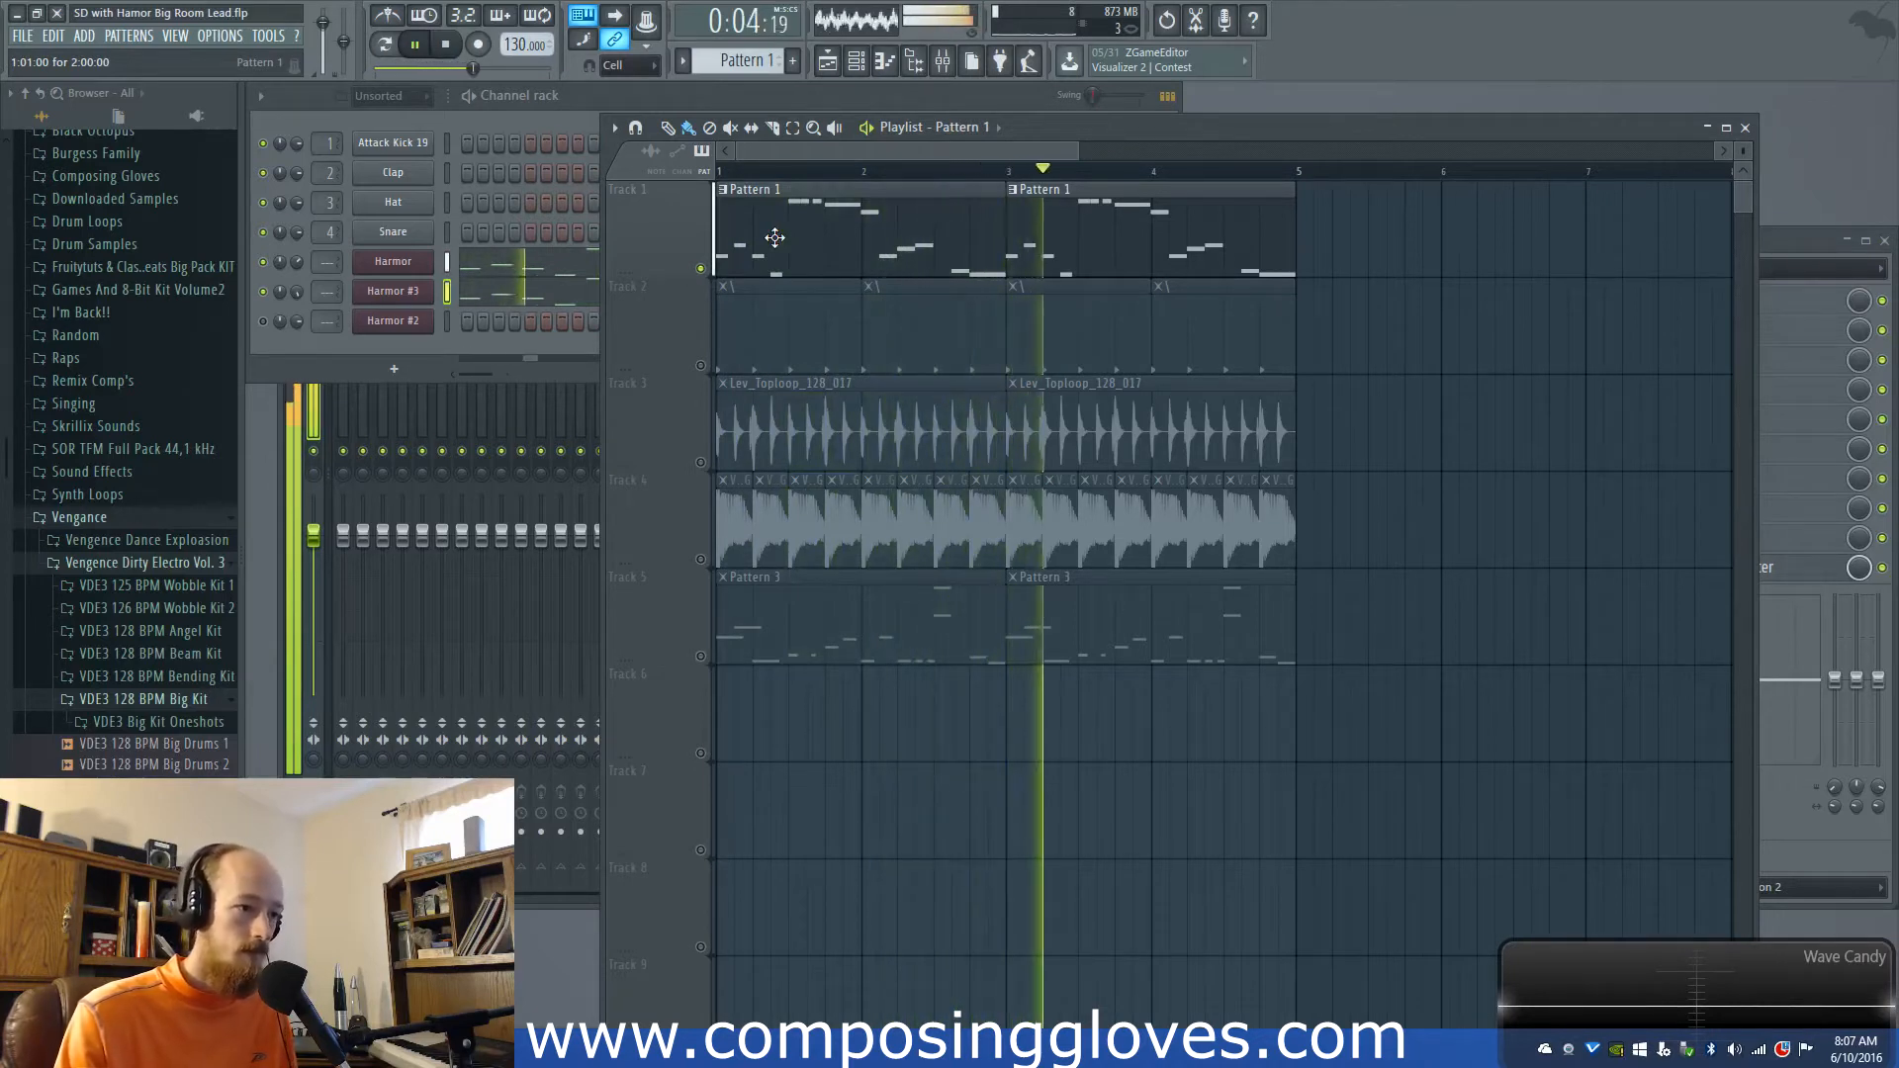
pyautogui.press('space')
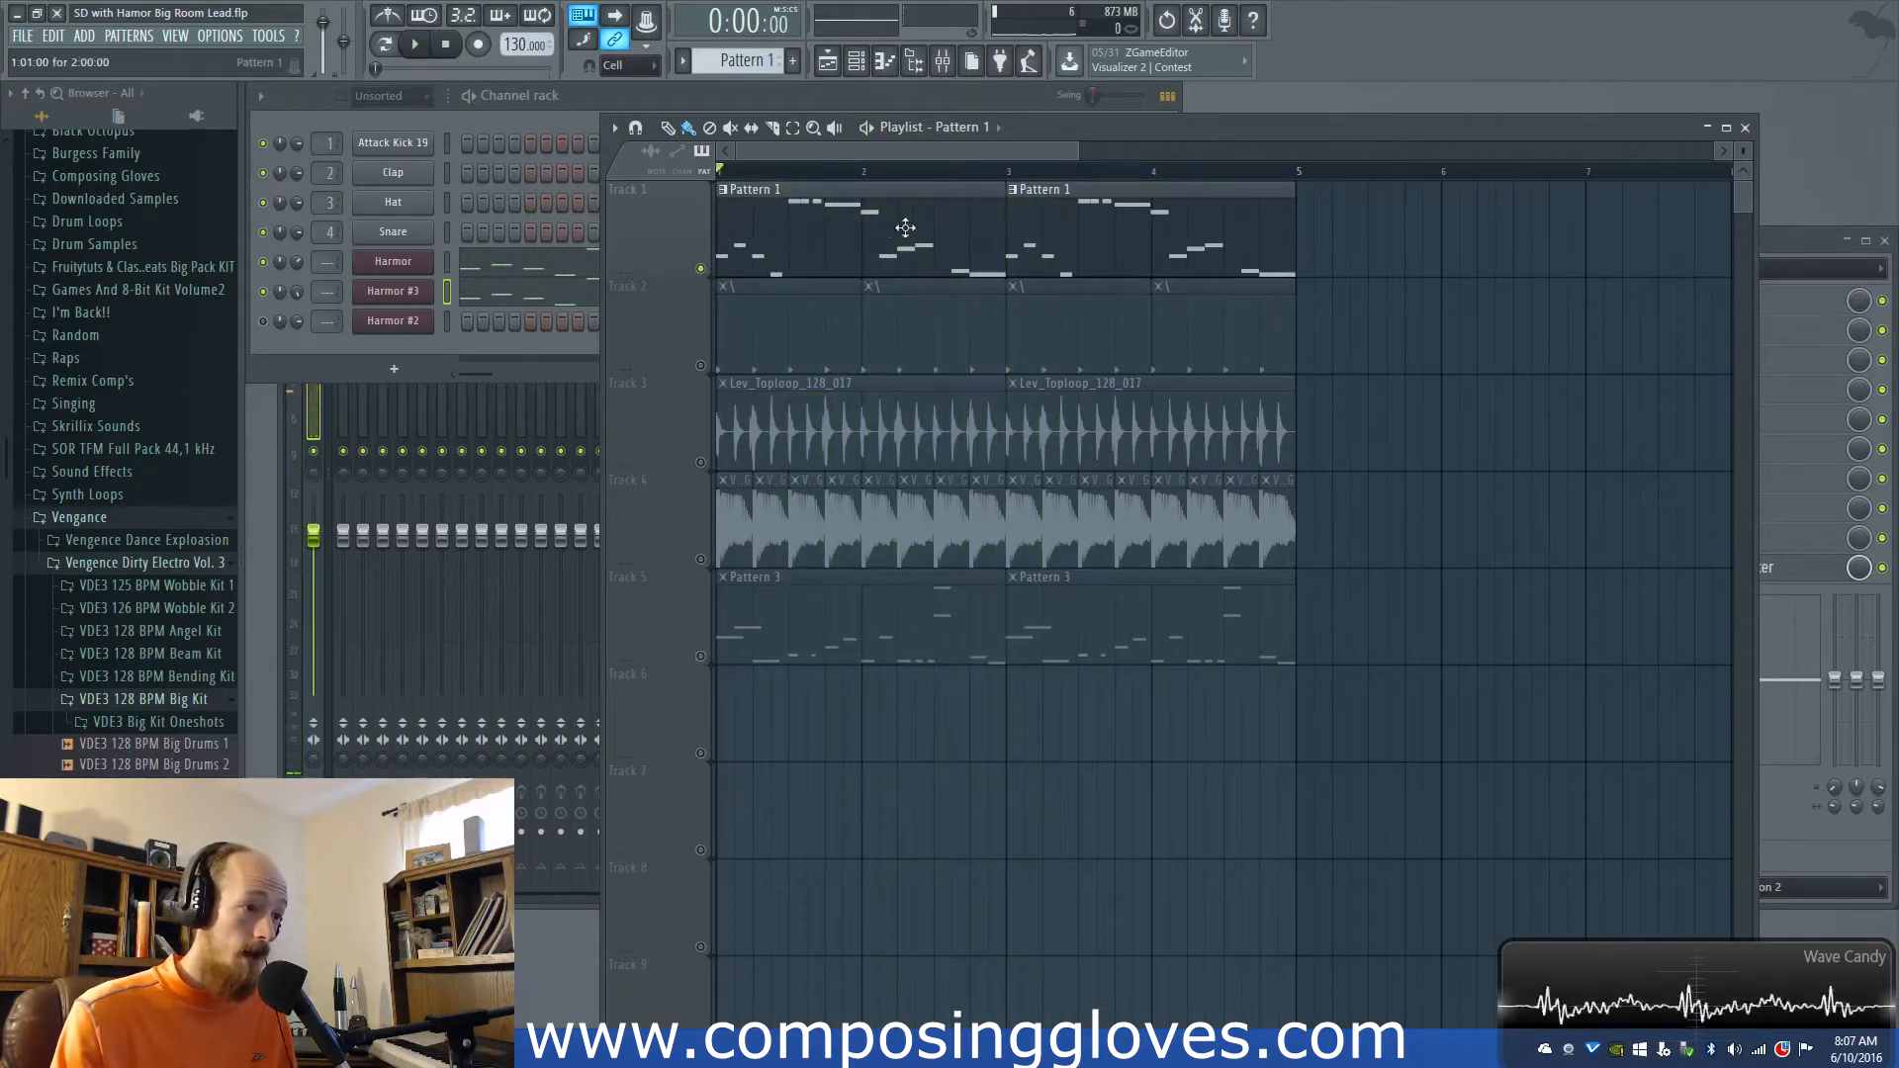
# Step: Open the Harmor synth and examine its Pattern 1 melody notes across both bars in the piano roll
pyautogui.click(390, 293)
pyautogui.press('Escape')
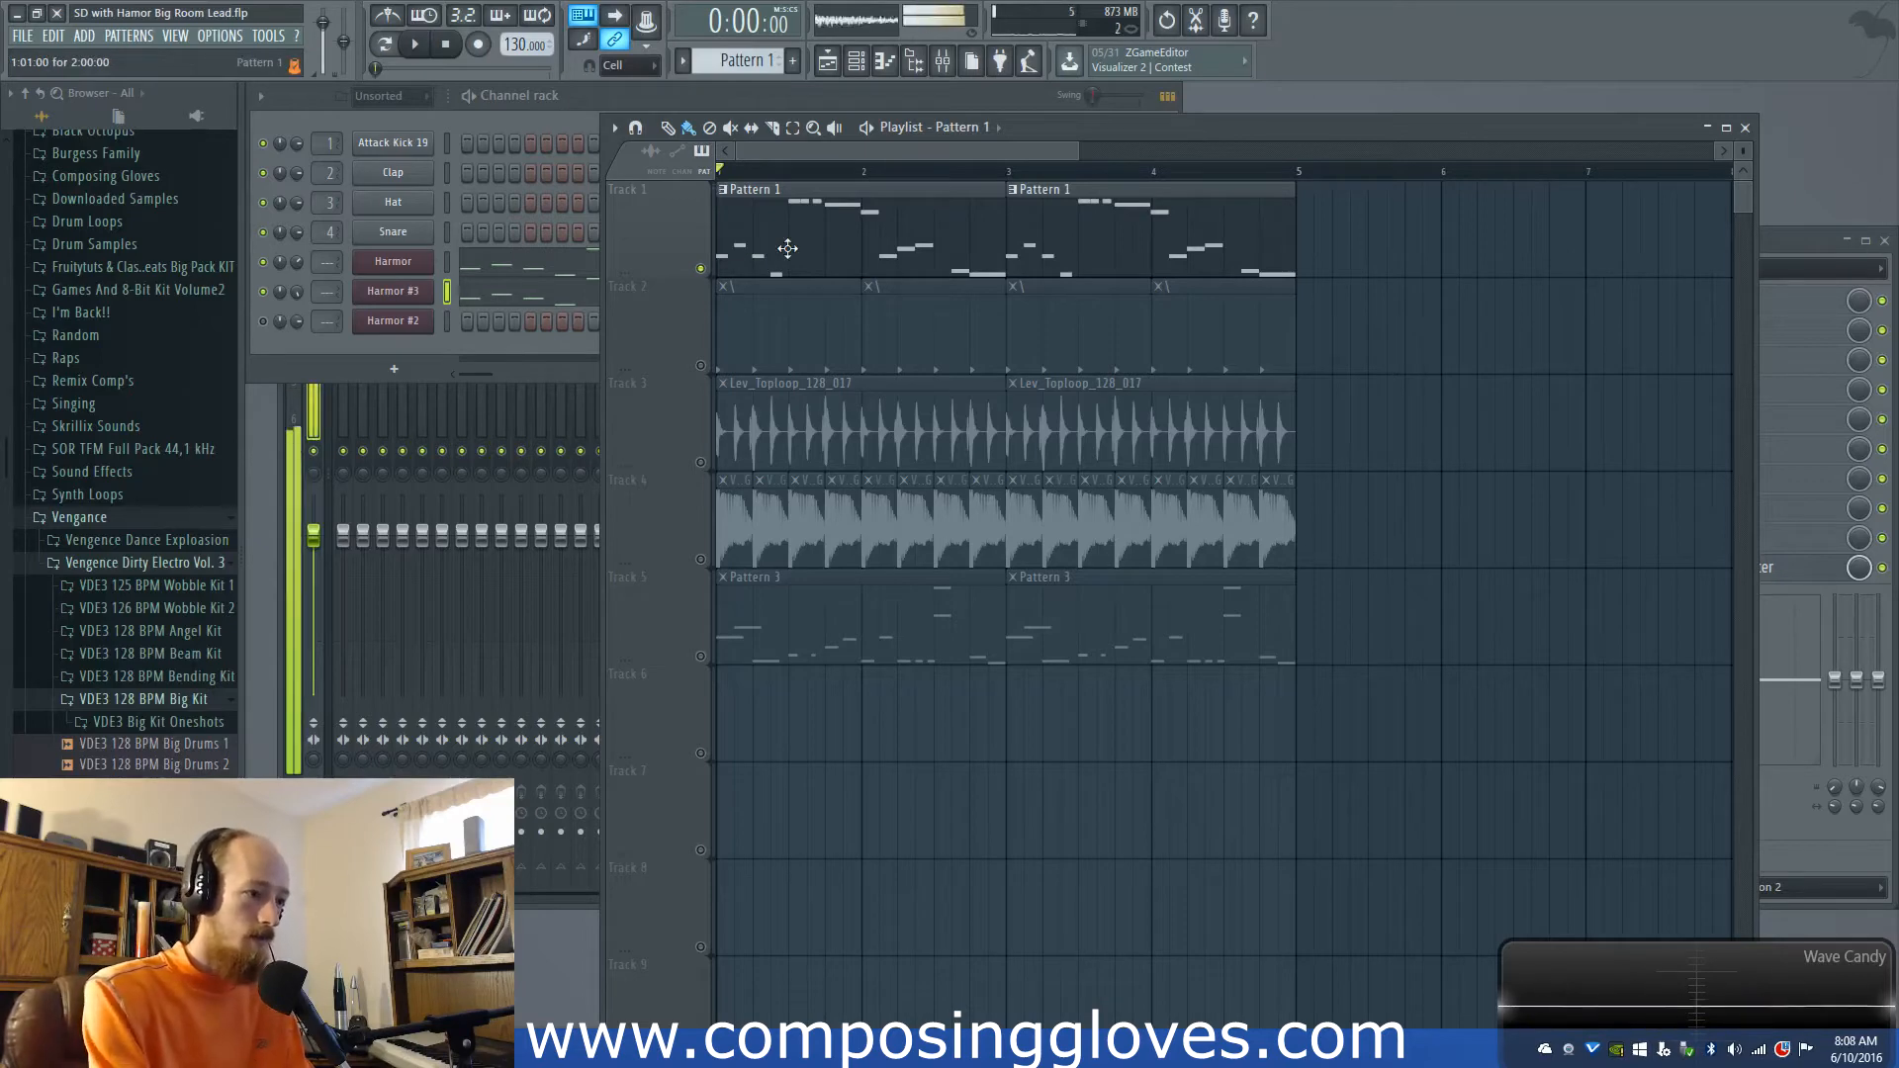
pyautogui.click(401, 275)
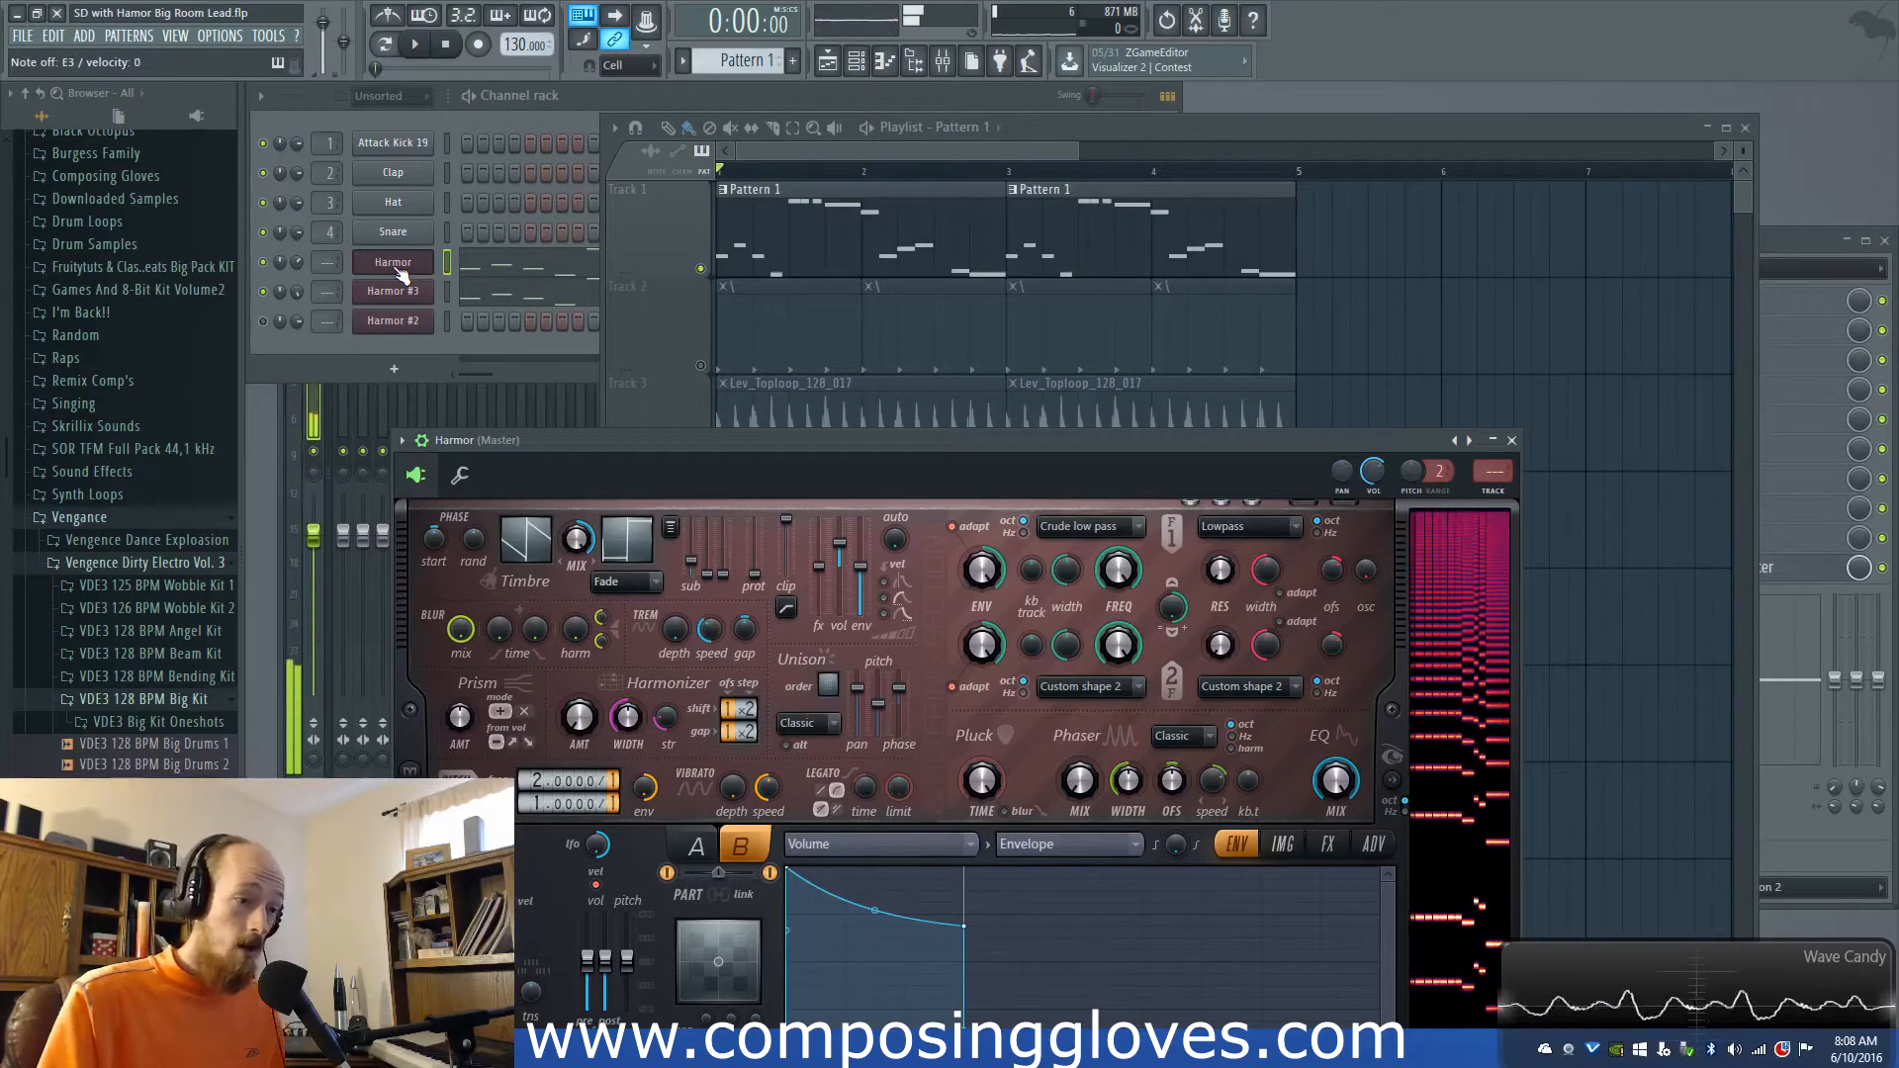
pyautogui.click(797, 146)
pyautogui.press('F7')
pyautogui.scroll(5, 950, 420)
pyautogui.scroll(-5, 950, 420)
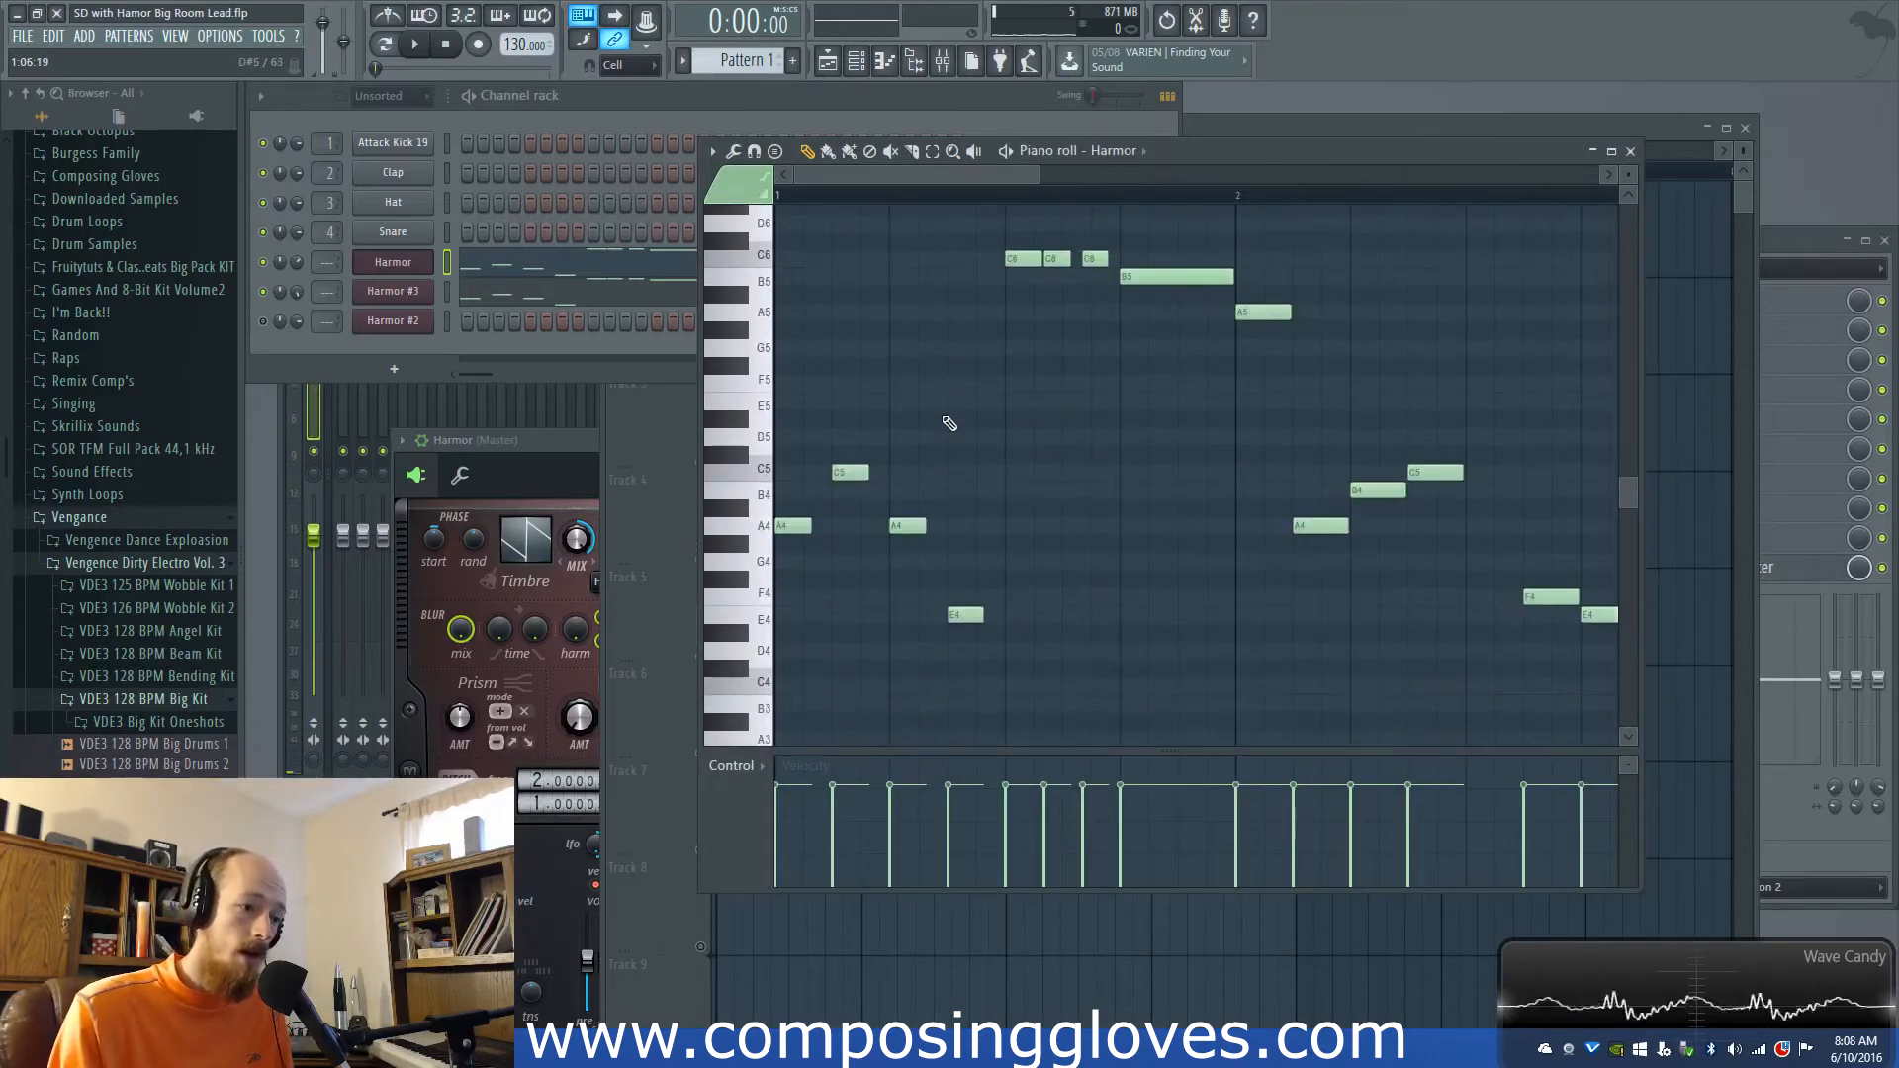
pyautogui.scroll(-4, 950, 421)
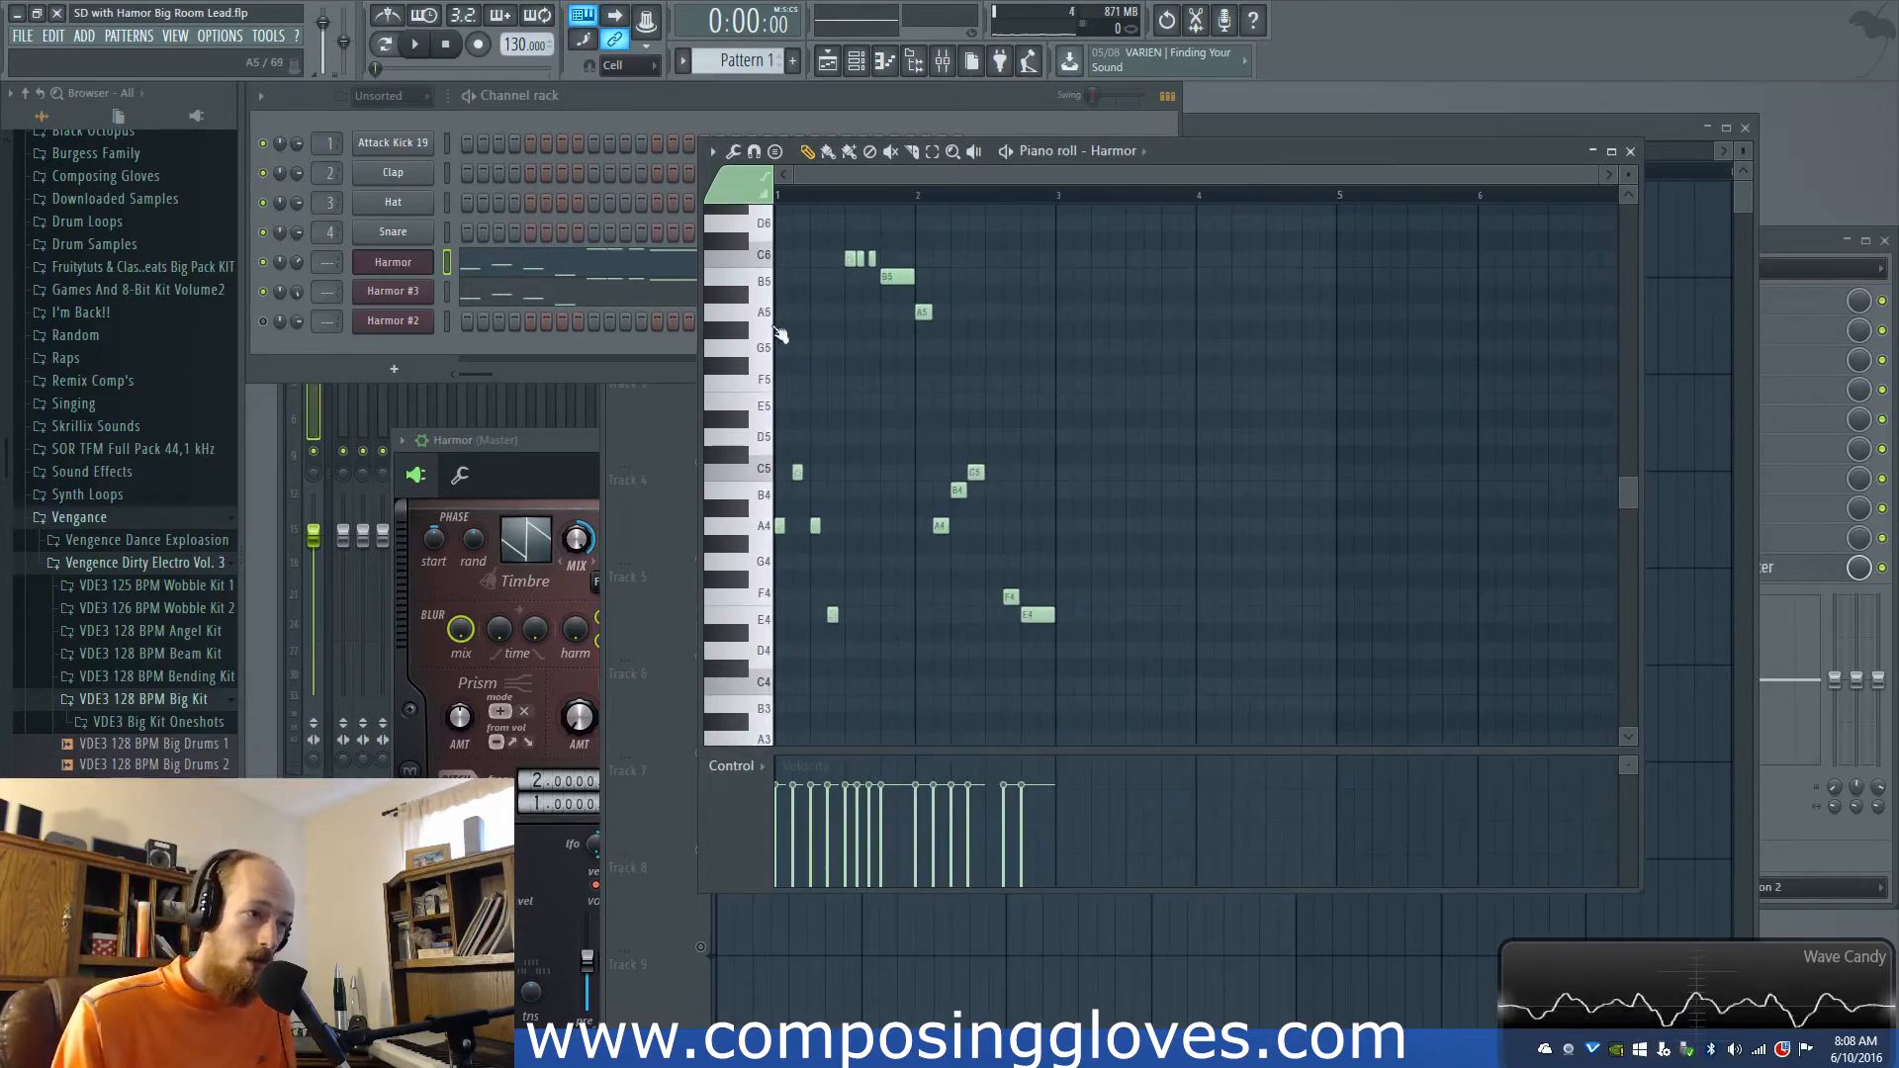
pyautogui.scroll(3, 905, 400)
pyautogui.scroll(-3, 908, 386)
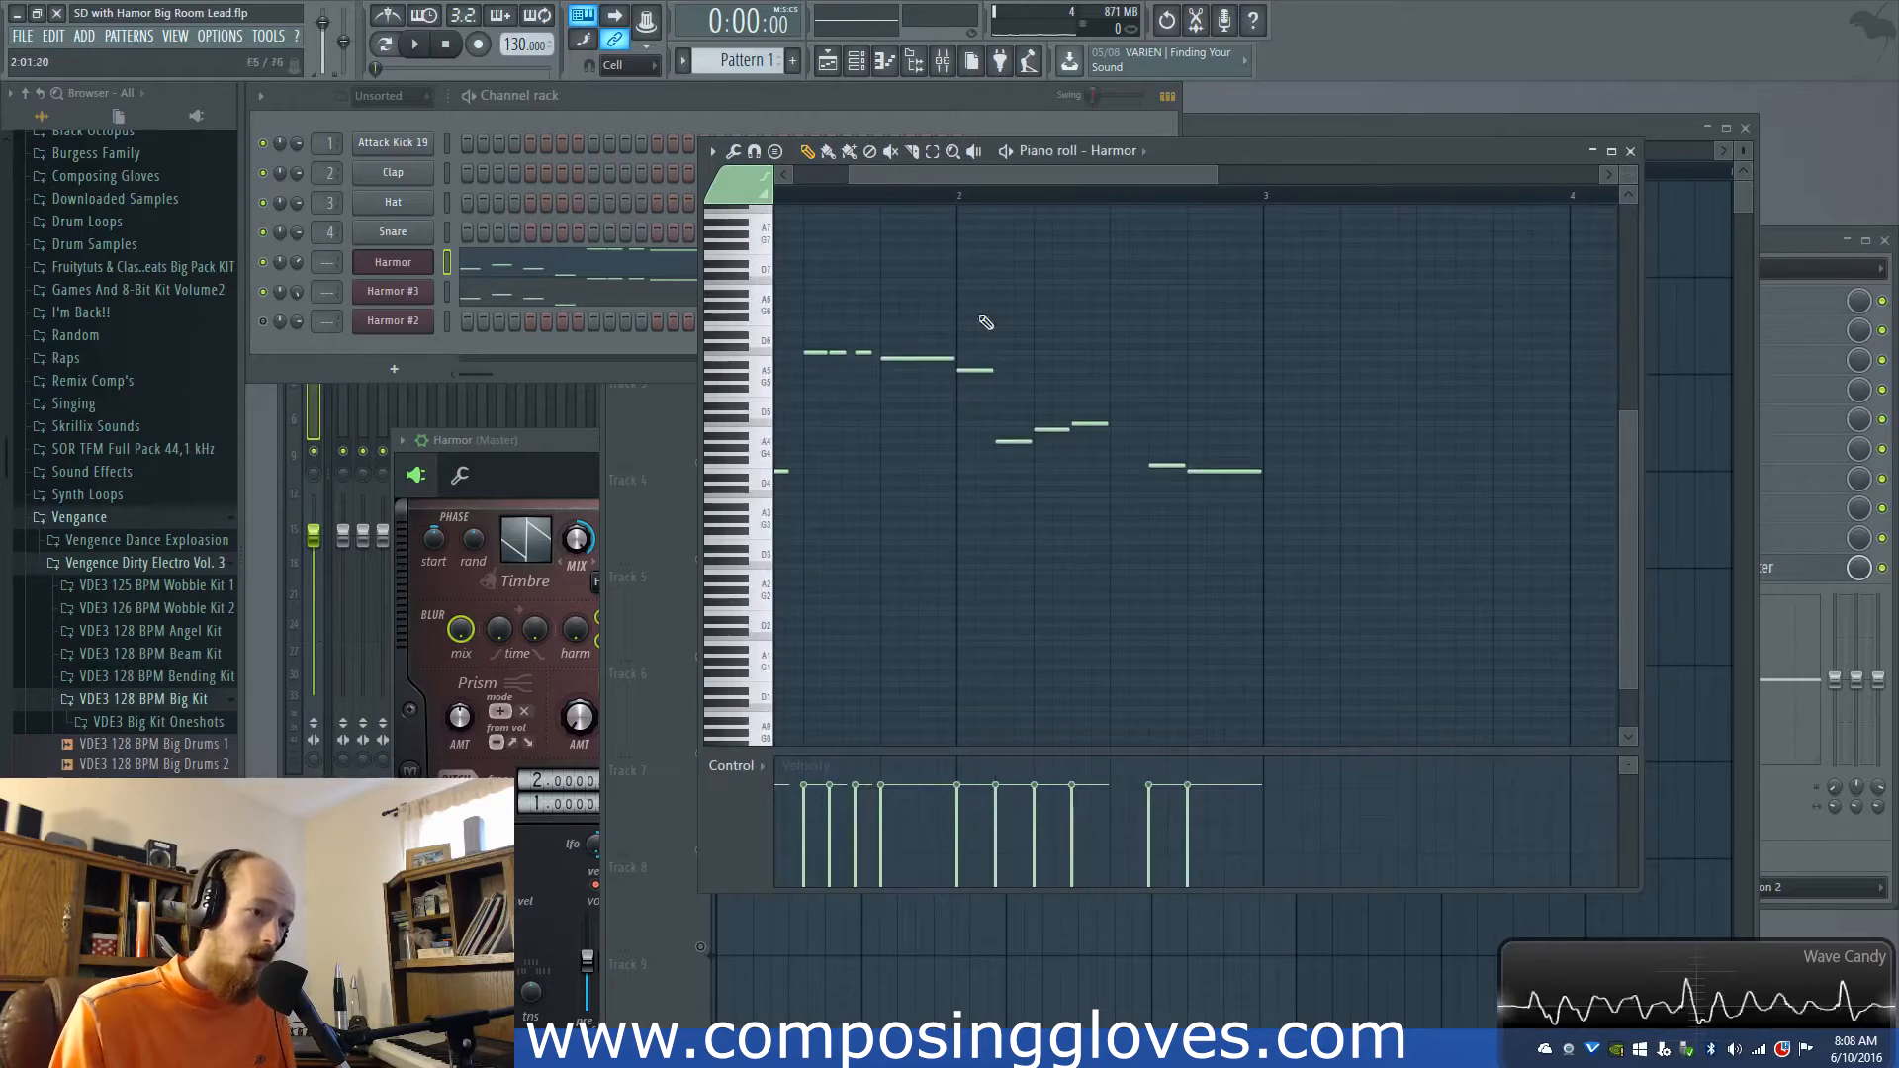
# Step: Enable playlist tracks 2 to 5 with Pattern 1's clips kept muted, unmute the Harmor #2 channel and audition the song
pyautogui.press('F5')
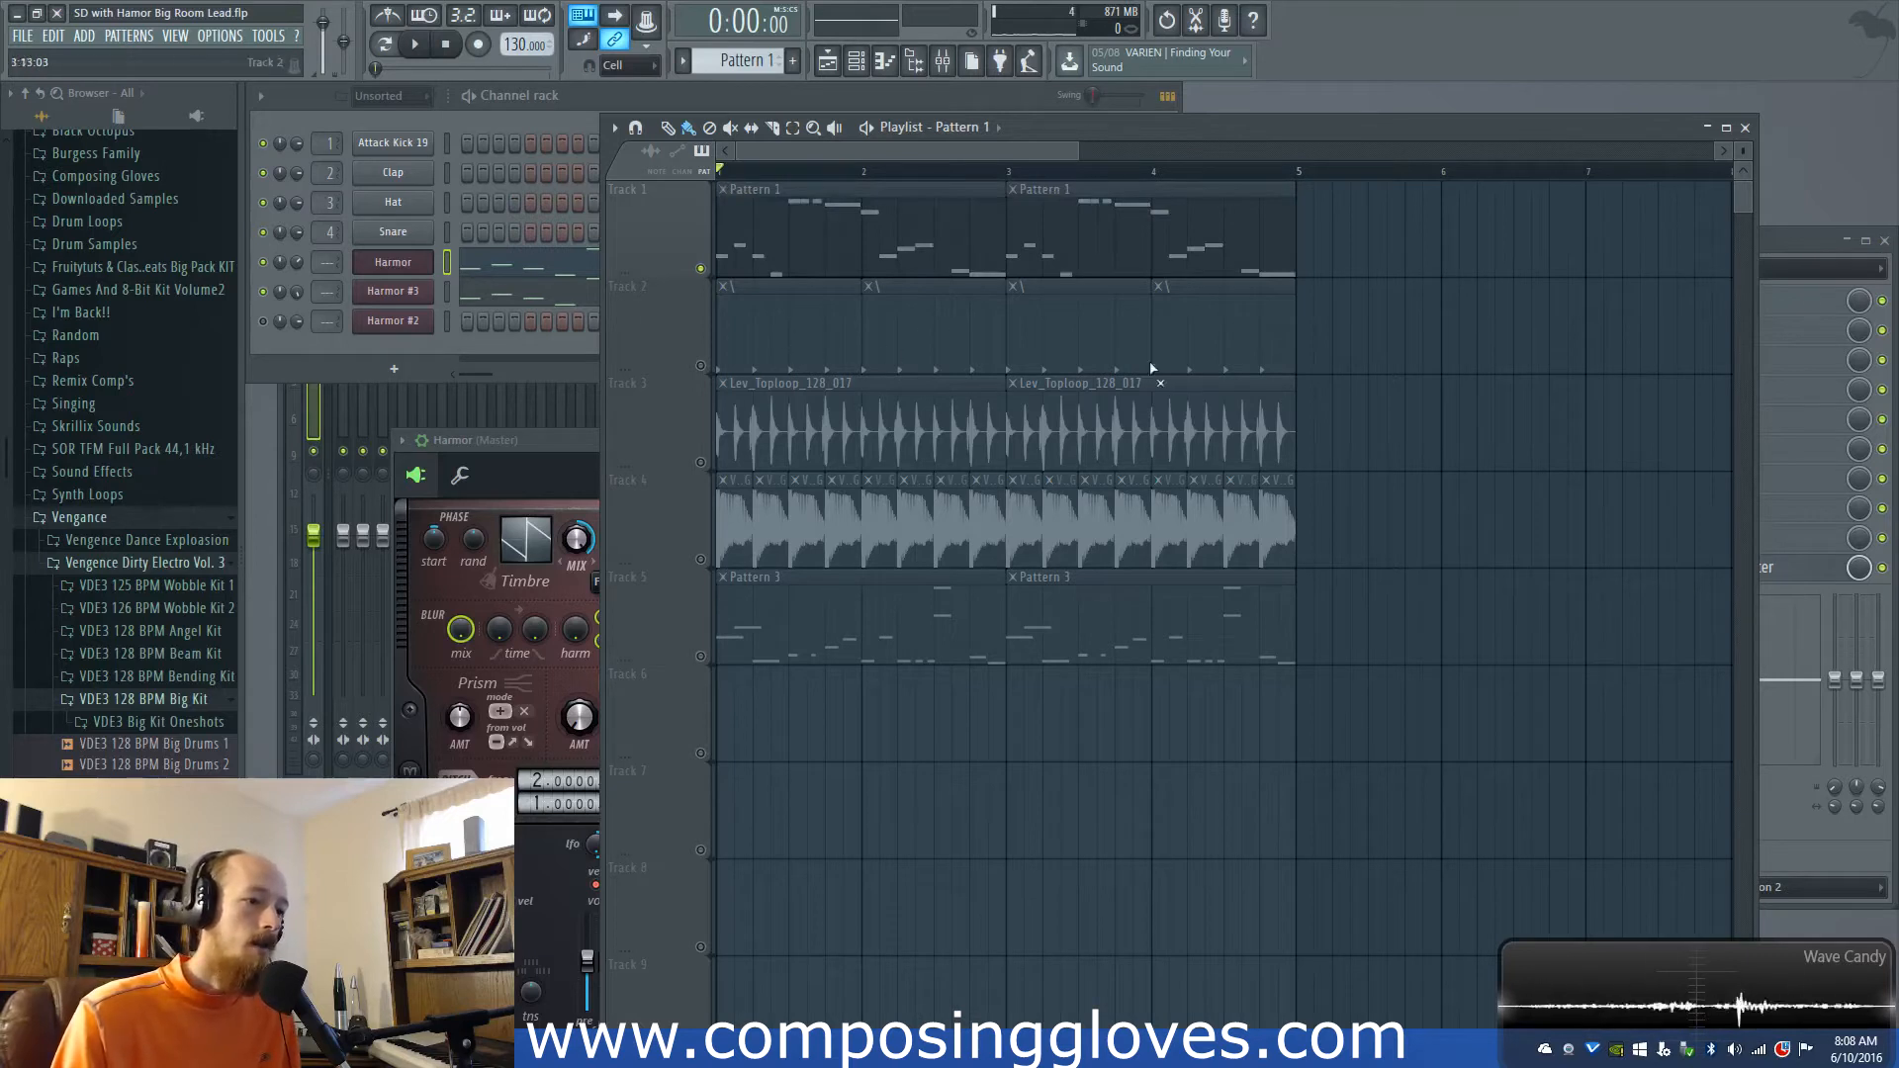
pyautogui.rightClick(702, 365)
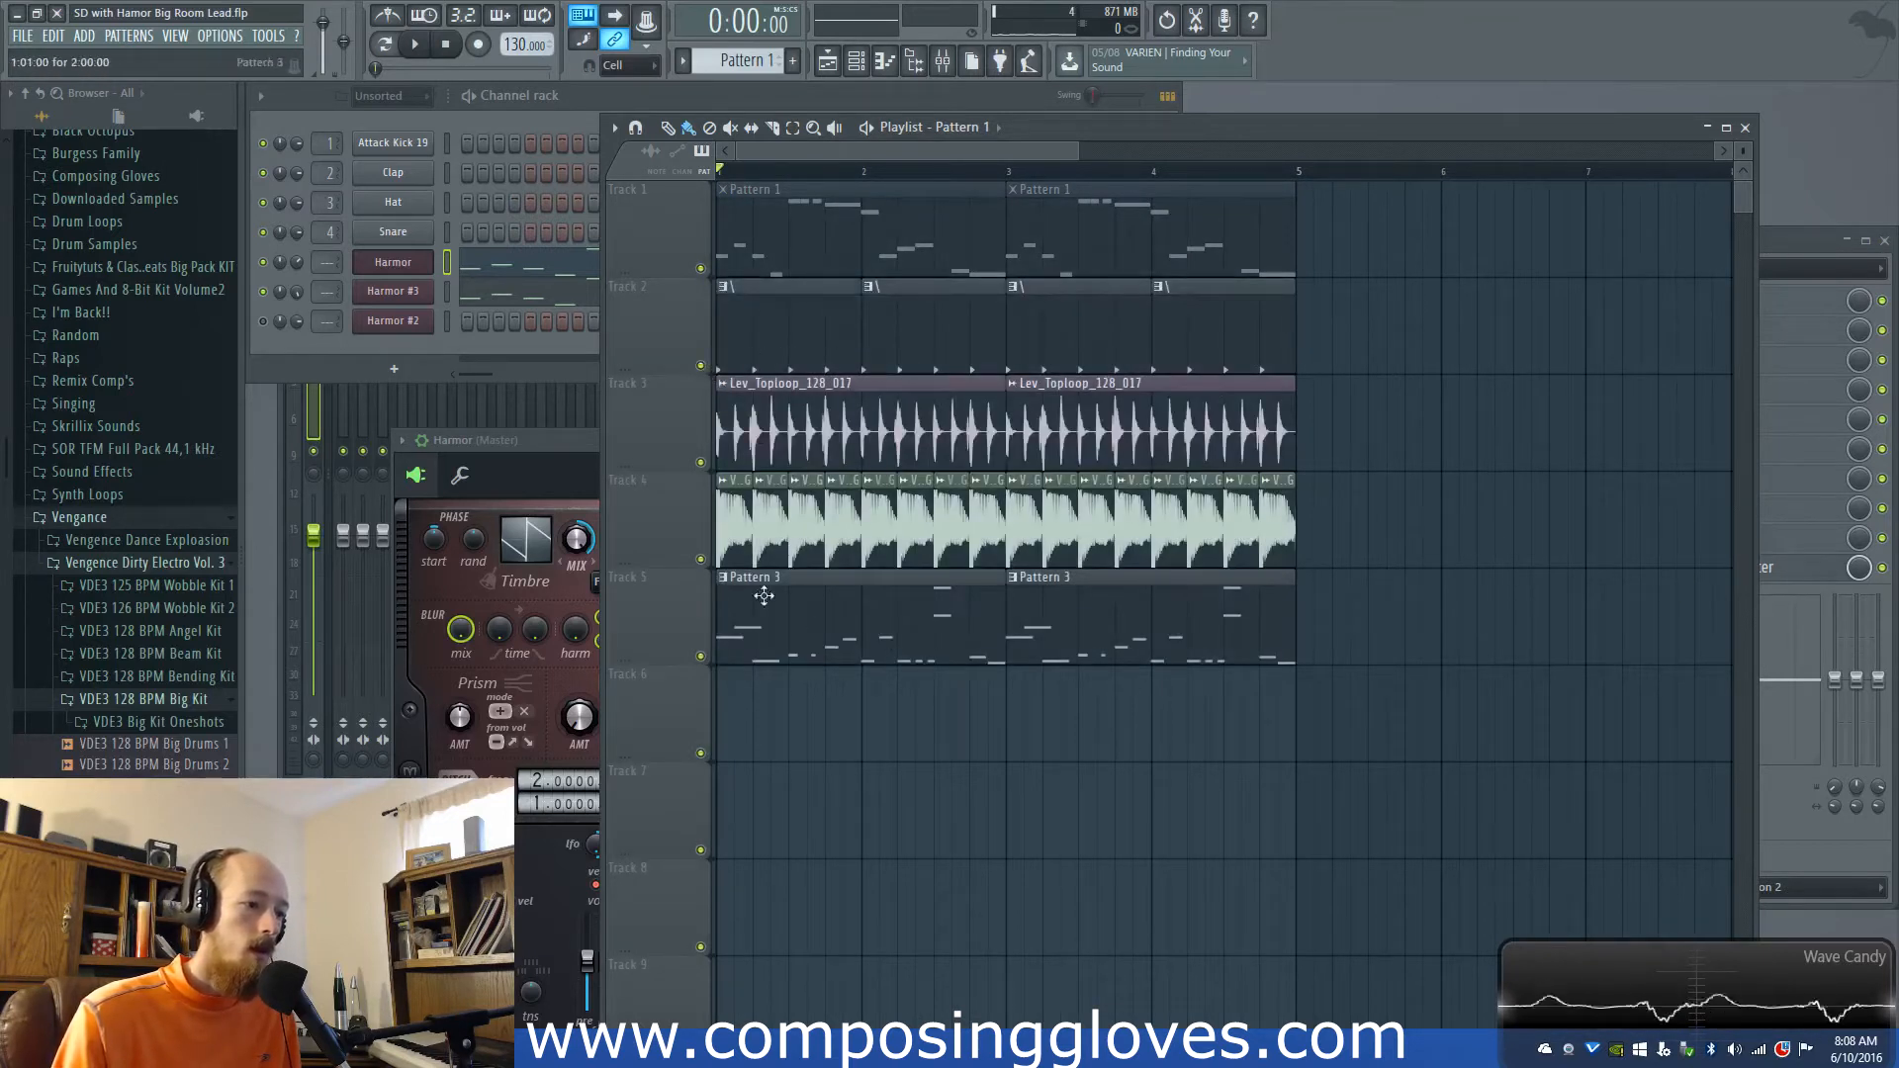
pyautogui.click(762, 166)
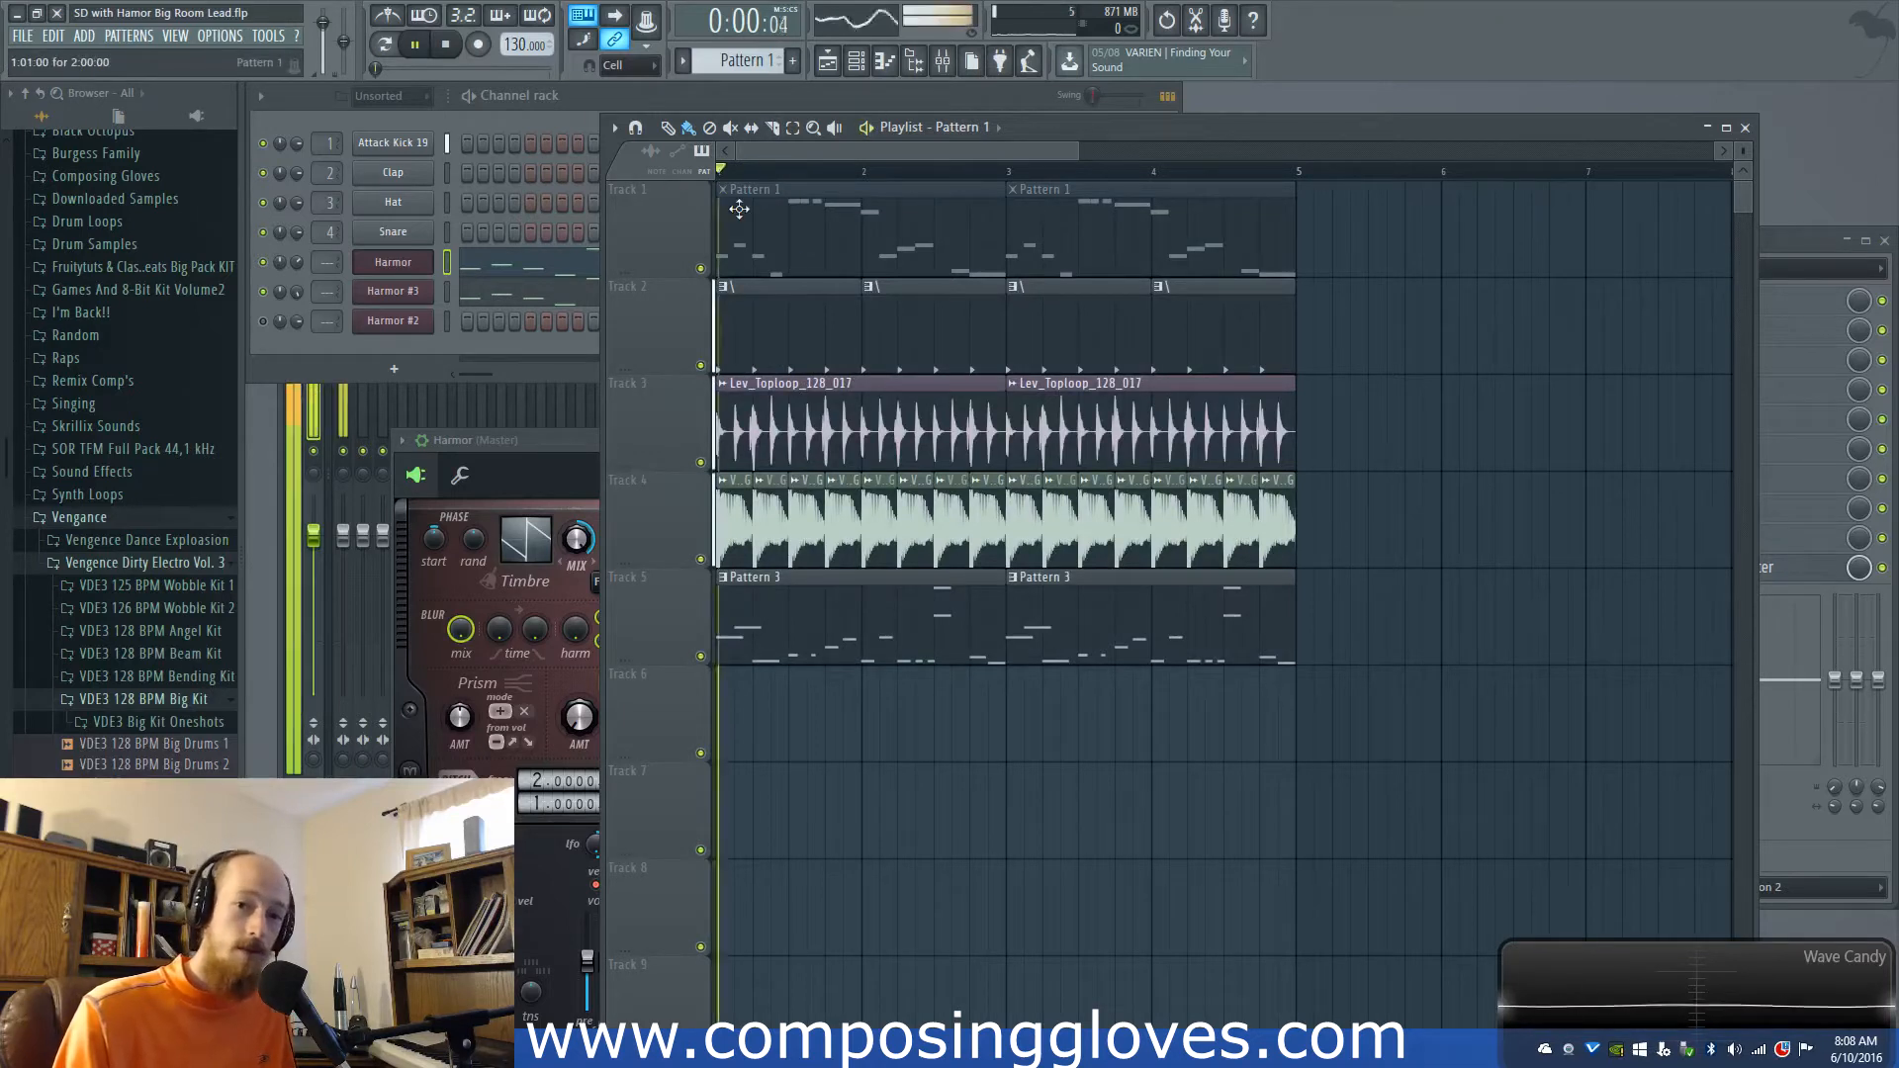
pyautogui.click(390, 342)
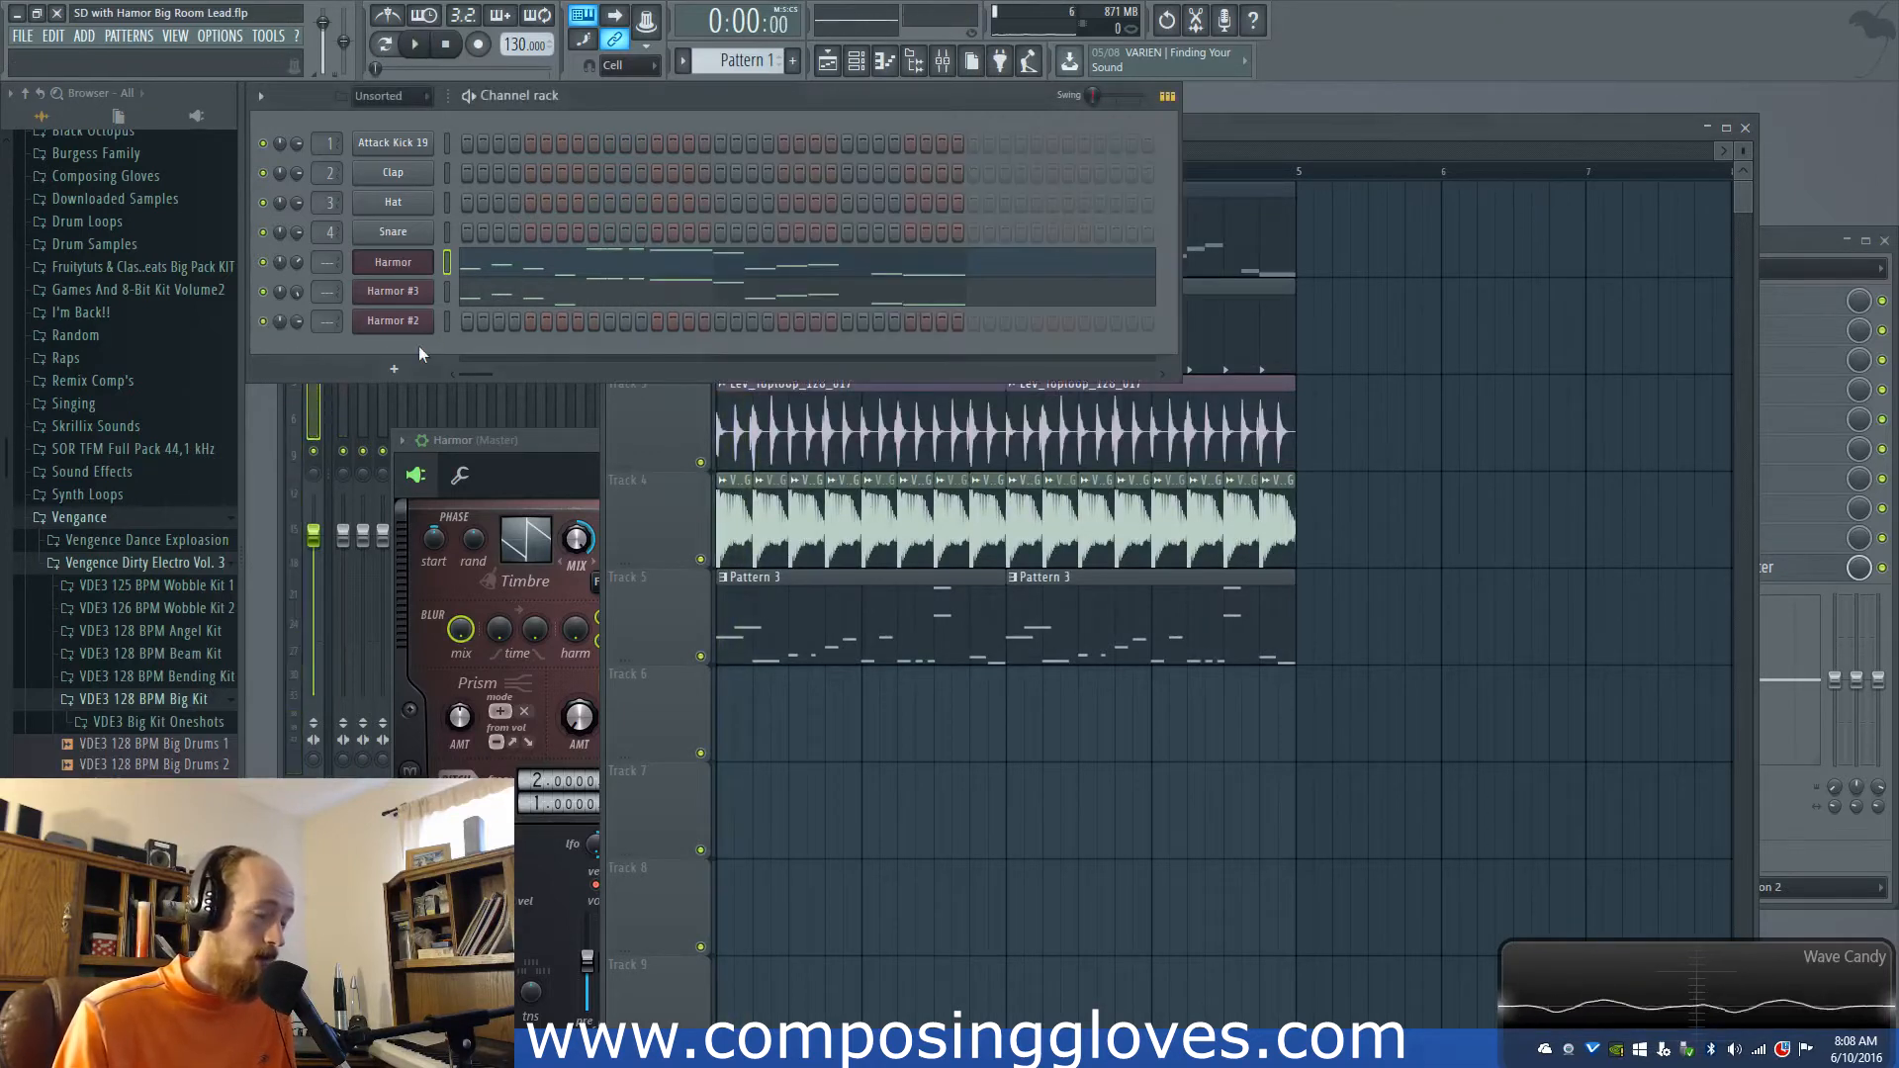
pyautogui.press('space')
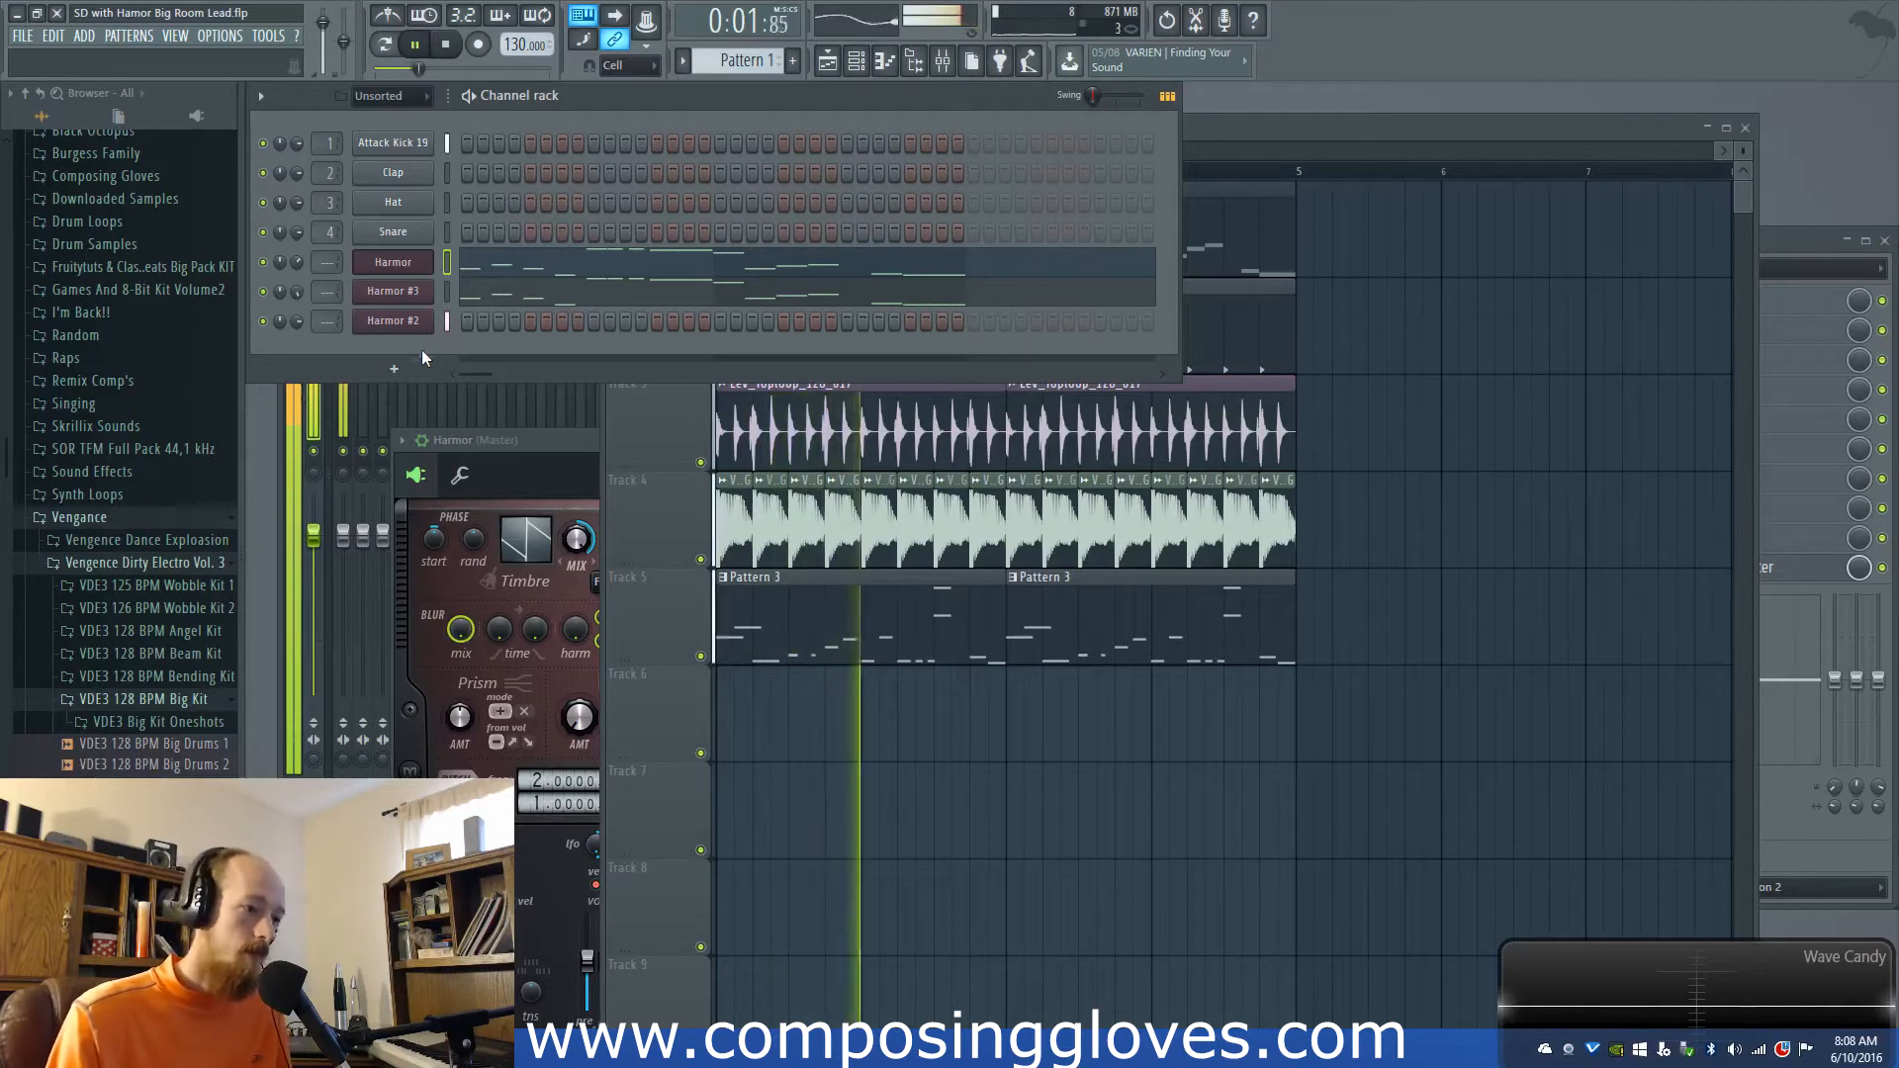
pyautogui.press('space')
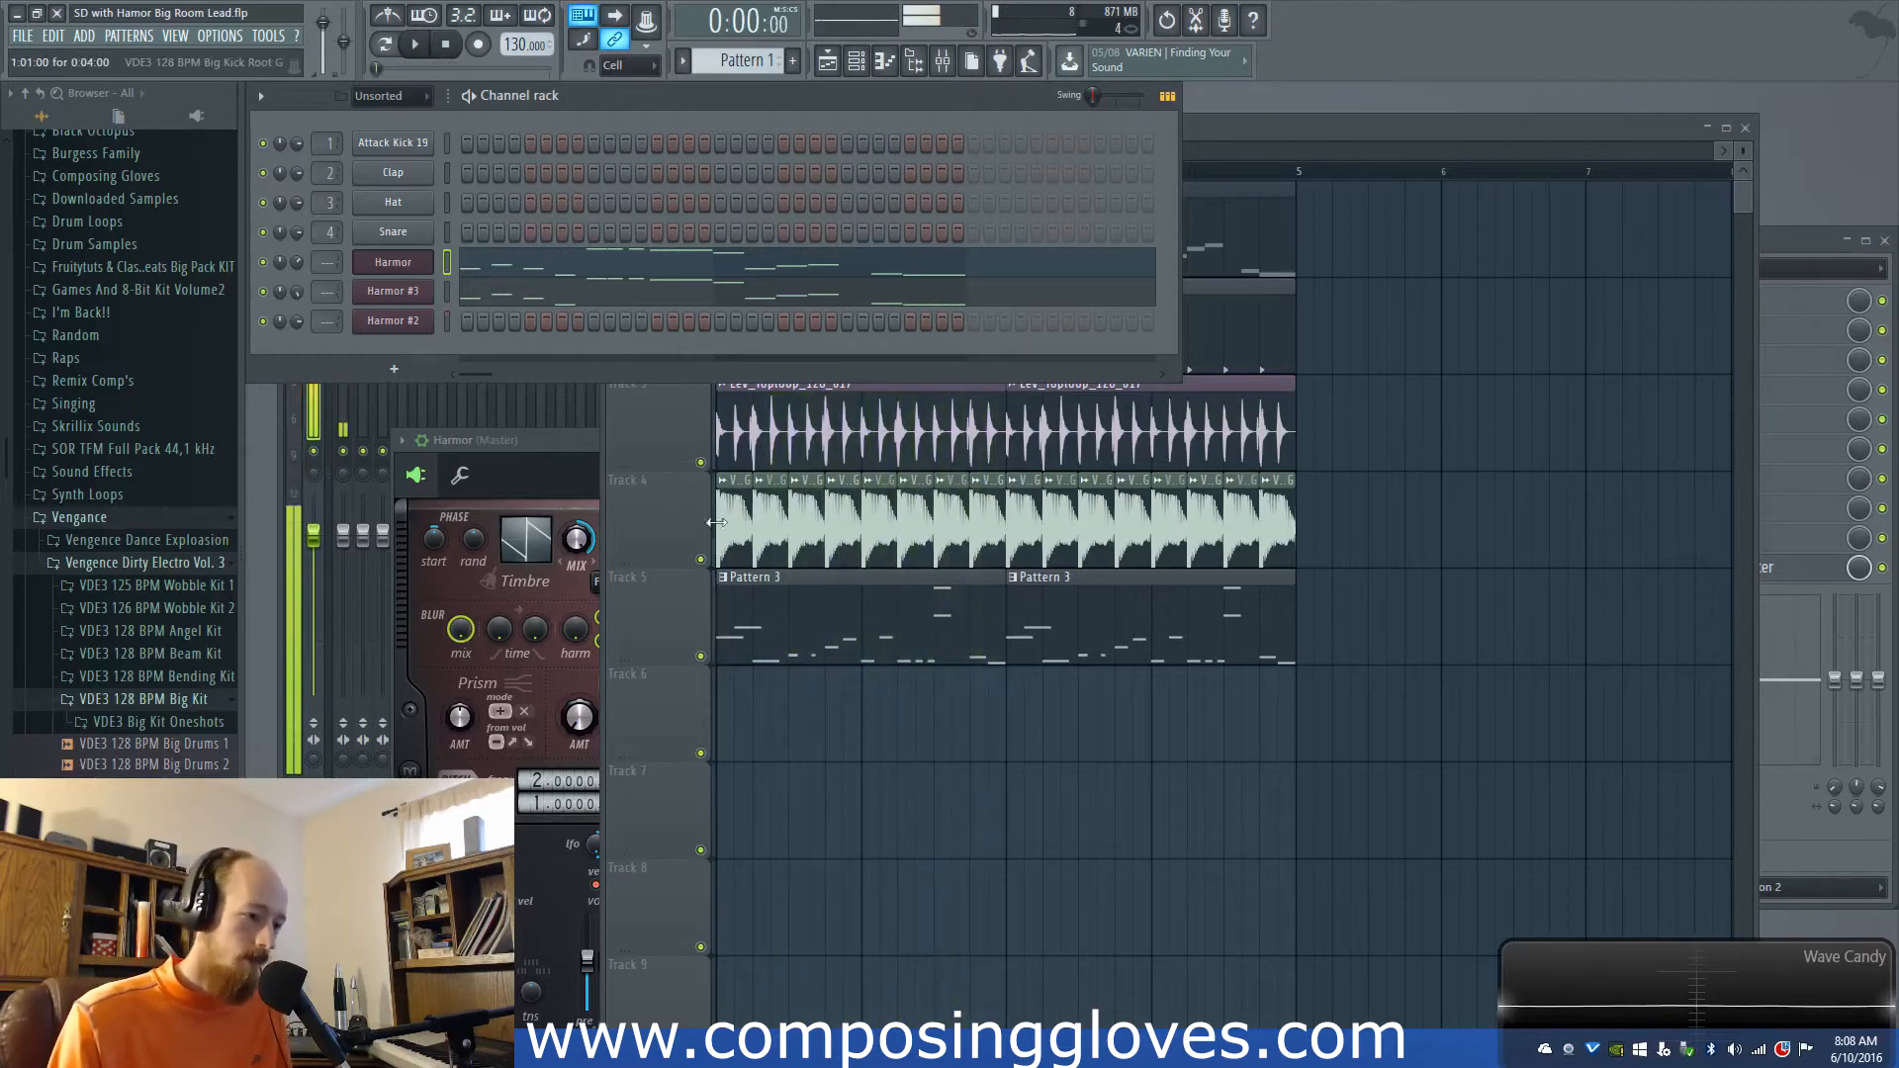
# Step: Mute playlist tracks 2, 3 and 4 and audition Pattern 3 on its own
pyautogui.click(668, 526)
pyautogui.click(701, 560)
pyautogui.click(701, 463)
pyautogui.click(701, 366)
pyautogui.press('space')
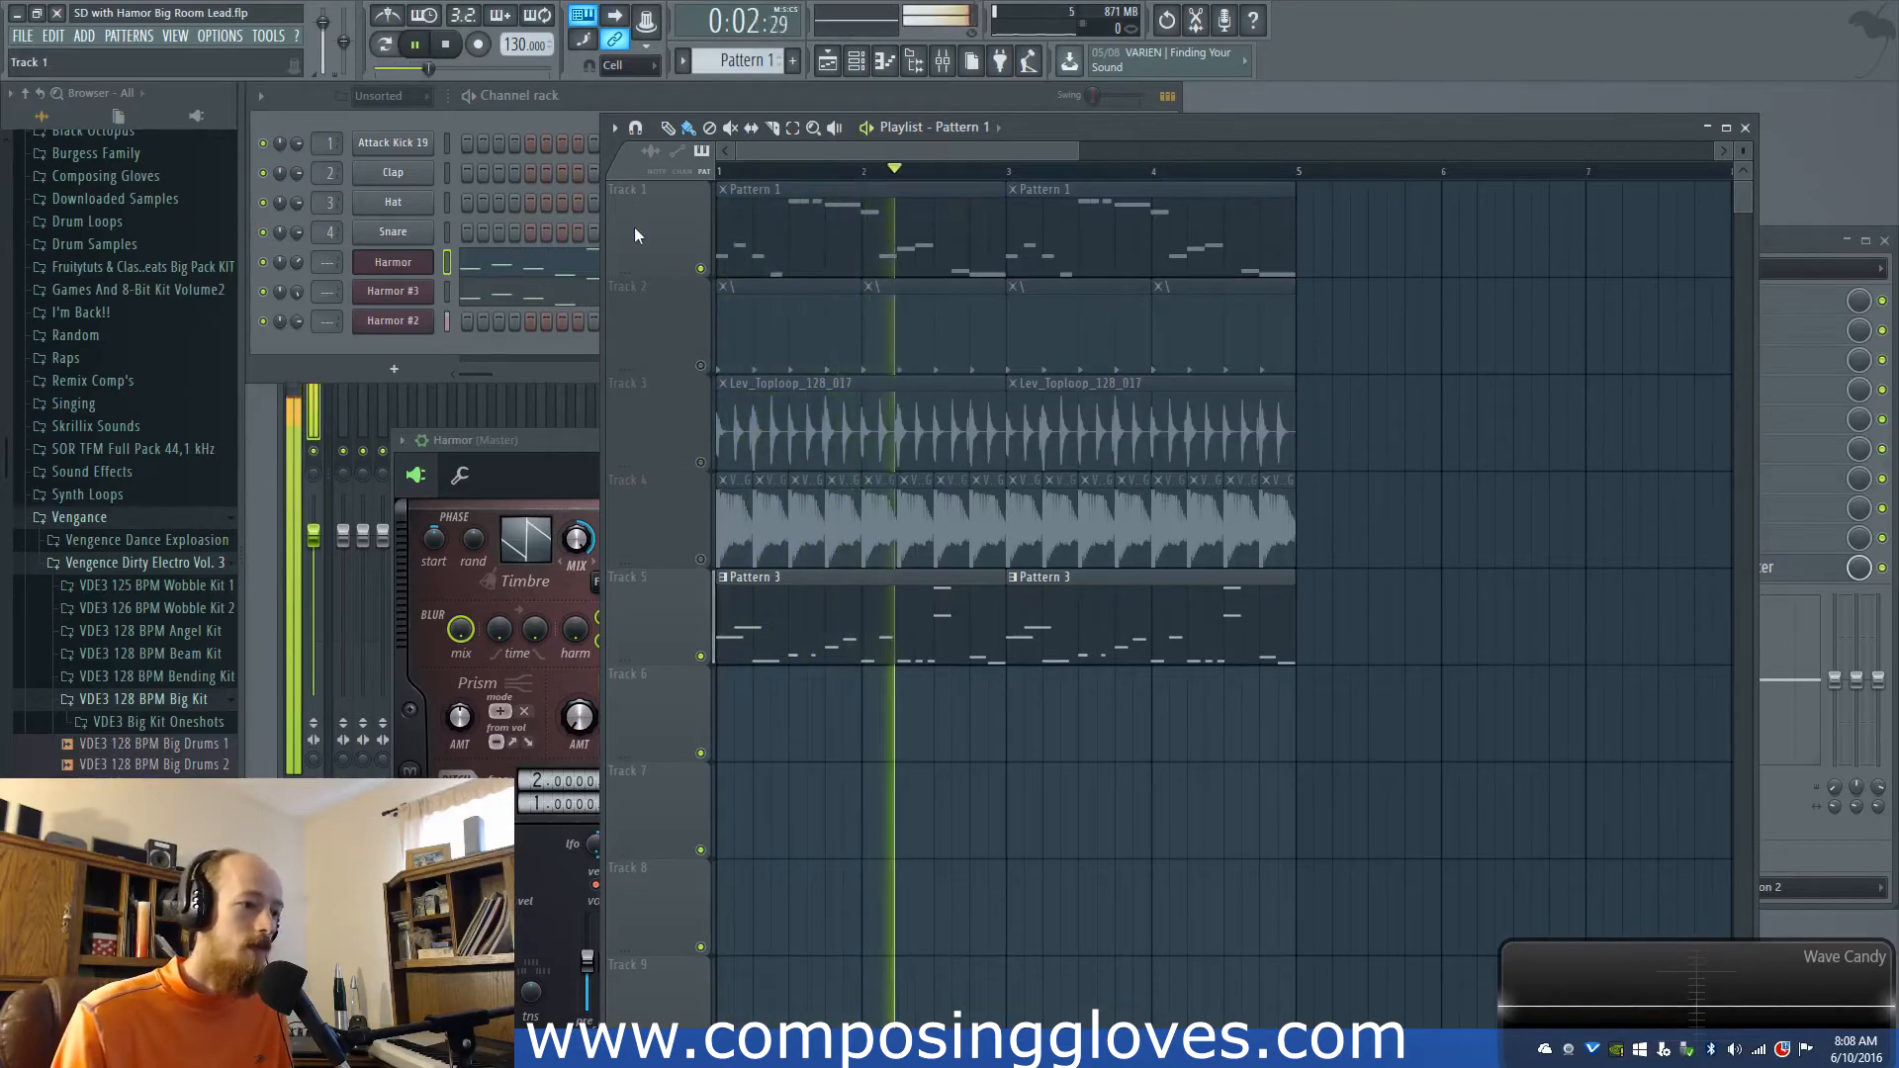
pyautogui.press('space')
# Step: Select Pattern 3, open Harmor #2 and look through its advanced, image and envelope pages
pyautogui.click(787, 611)
pyautogui.click(392, 320)
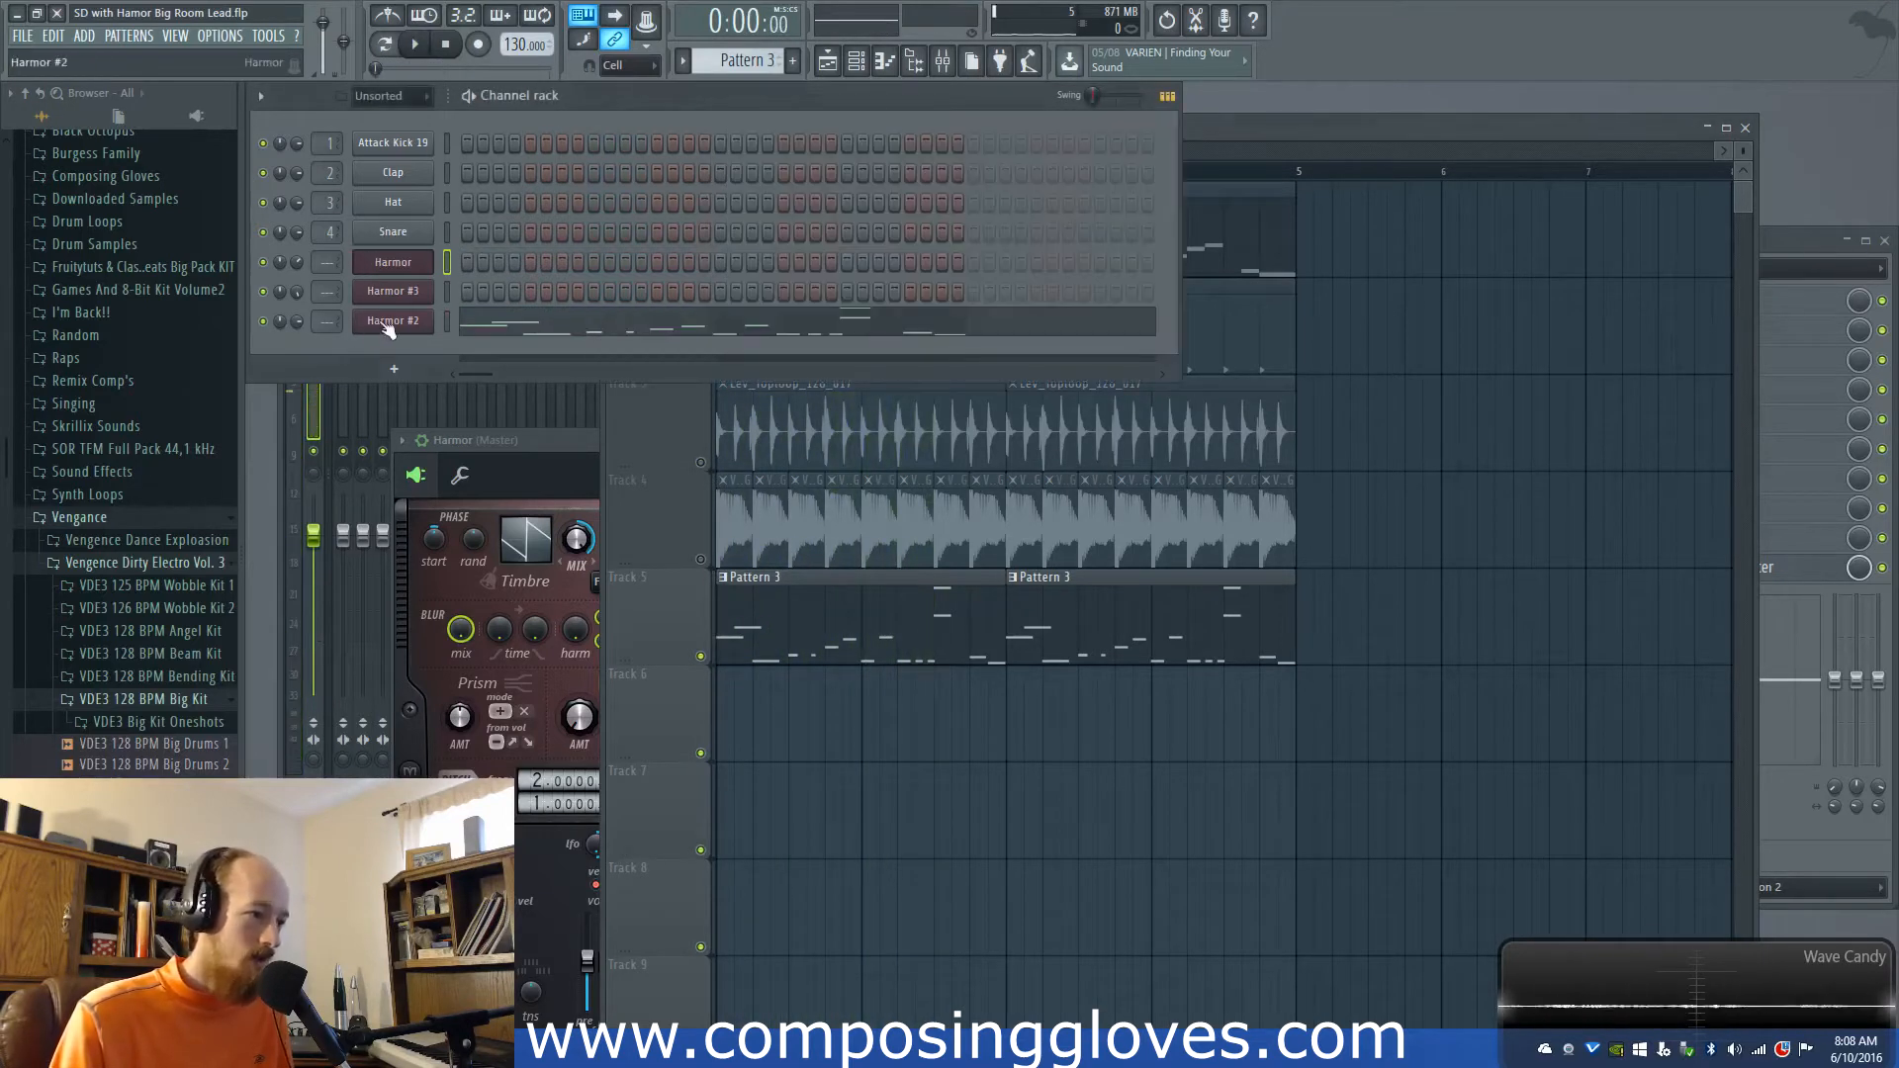
pyautogui.click(1309, 528)
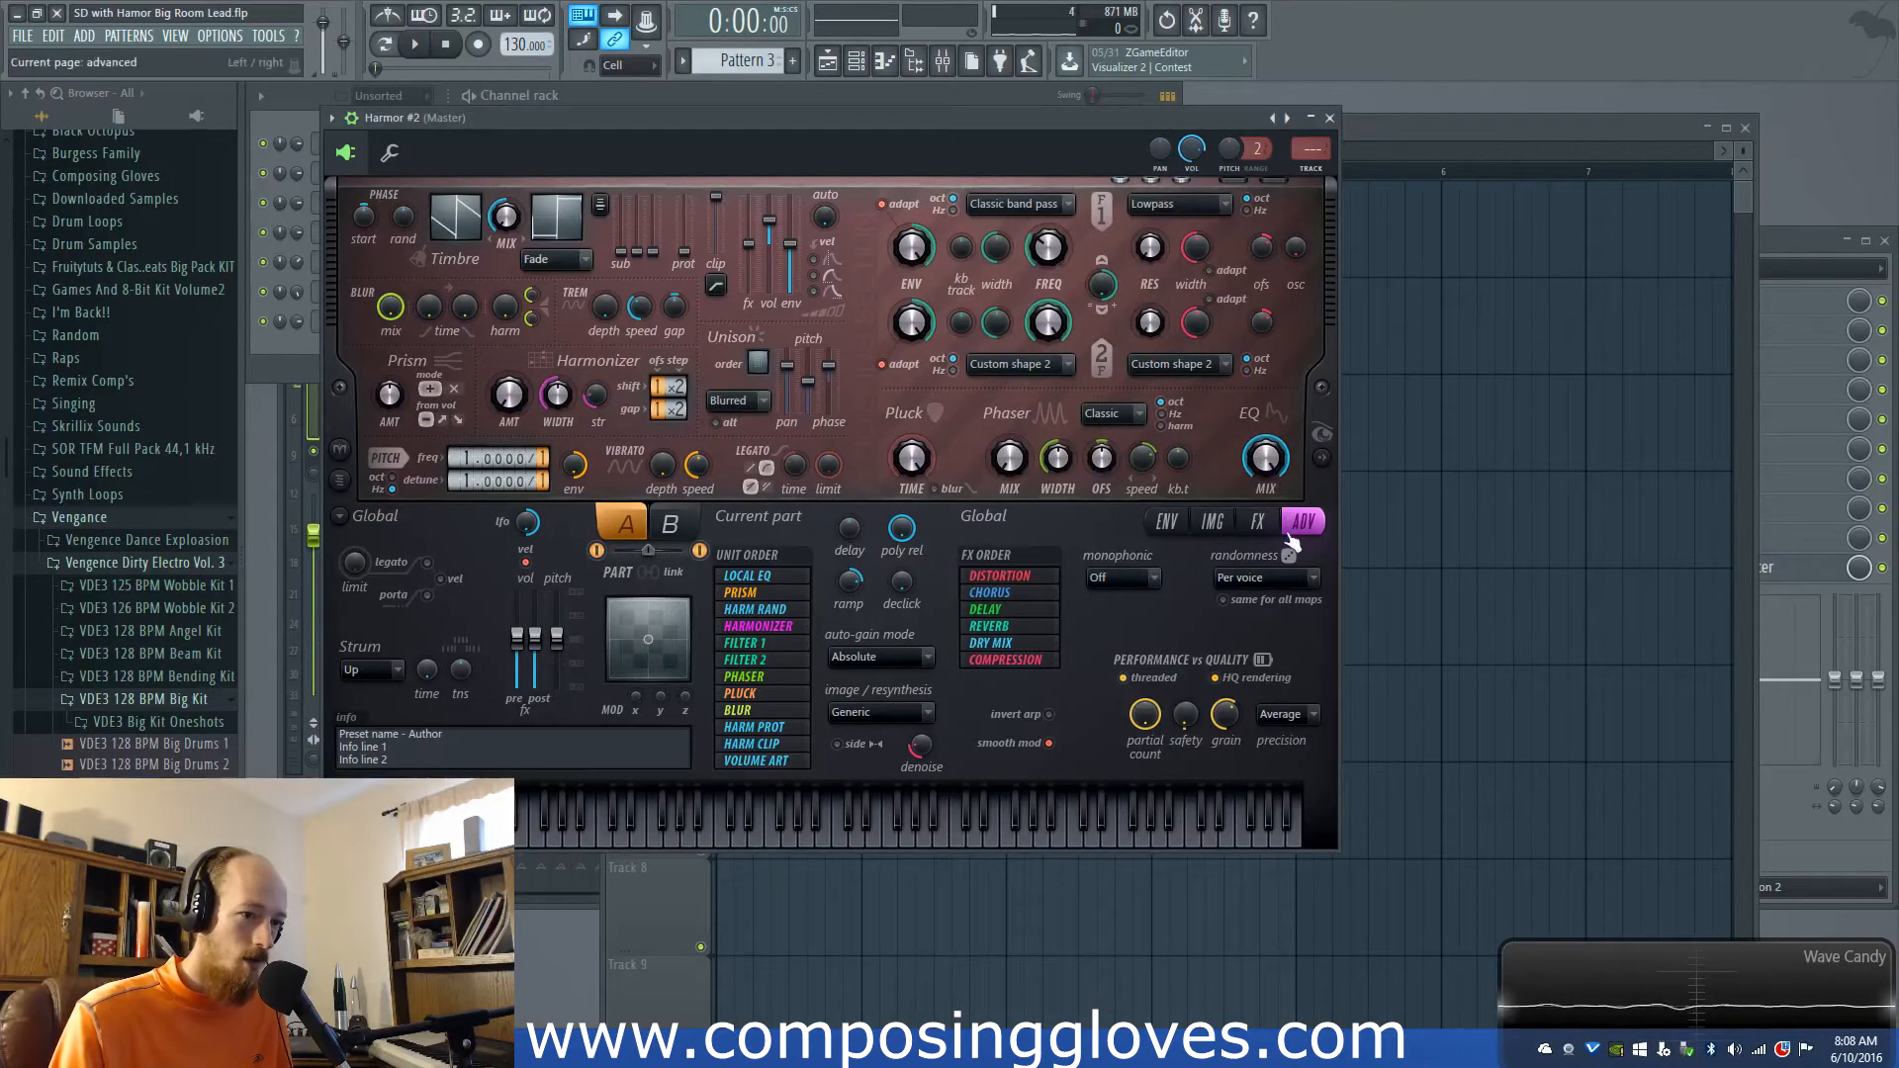
pyautogui.click(1210, 524)
pyautogui.click(1172, 522)
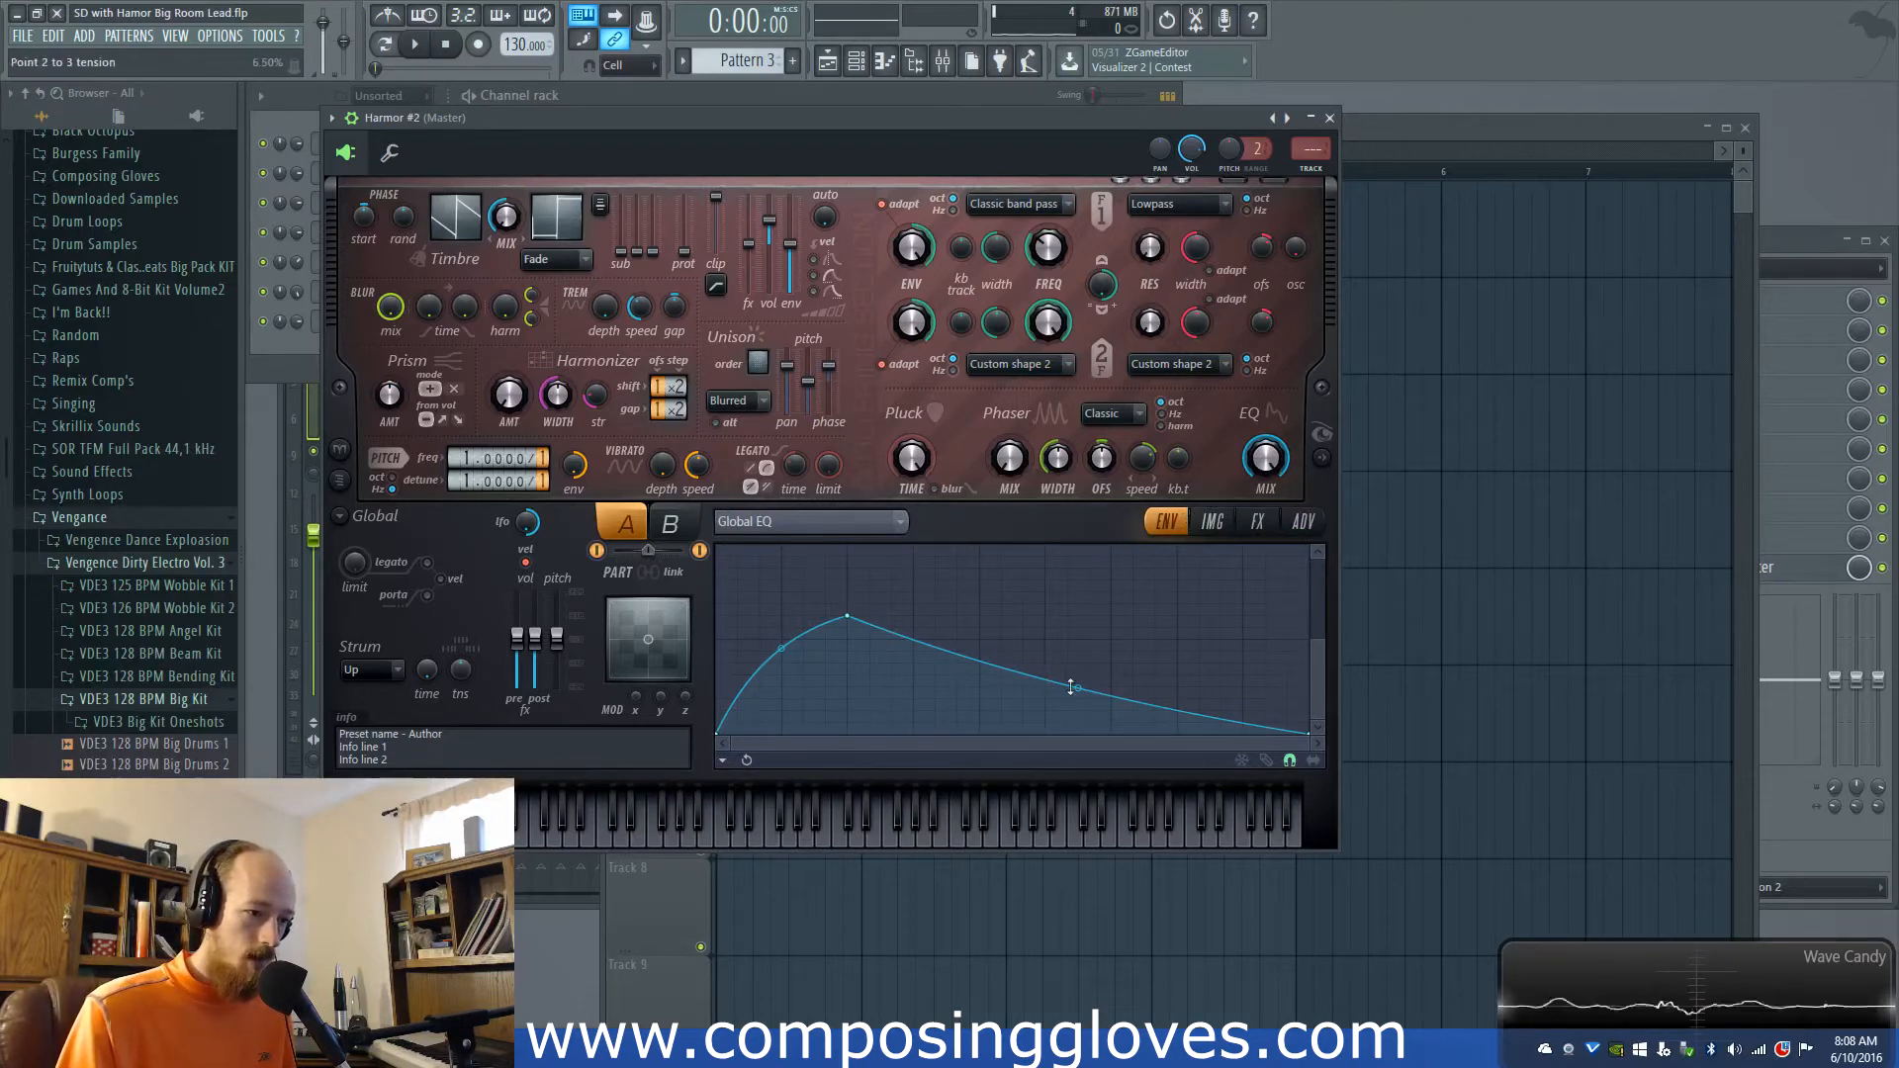
# Step: Add a point near 523 Hz on the falling side of Harmor #2's Global EQ curve and lower it slightly while auditioning
pyautogui.rightClick(1014, 636)
pyautogui.press('space')
pyautogui.moveTo(1016, 633); pyautogui.dragTo(979, 651)
pyautogui.press('space')
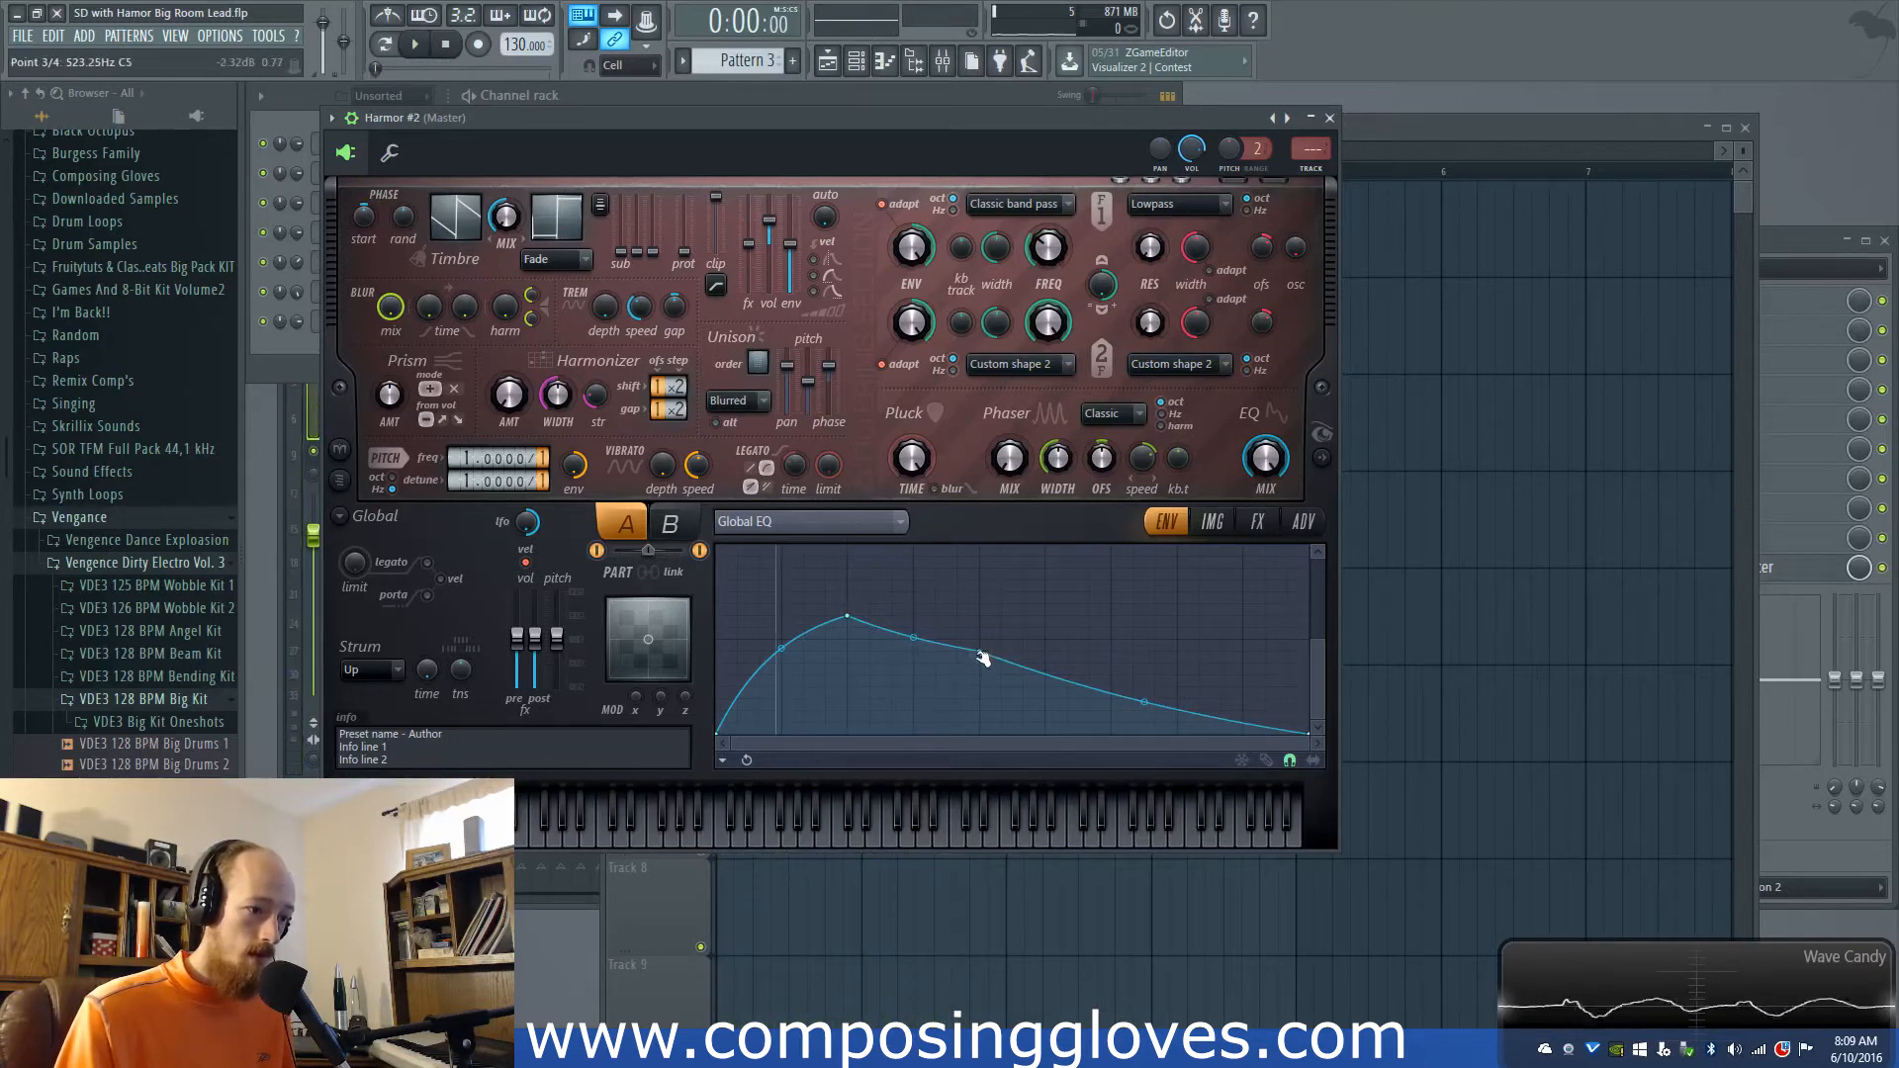
# Step: Adjust the mid and high bands of Harmor #2's Heating compression while auditioning Pattern 3
pyautogui.click(1257, 521)
pyautogui.click(1302, 522)
pyautogui.click(1257, 521)
pyautogui.press('space')
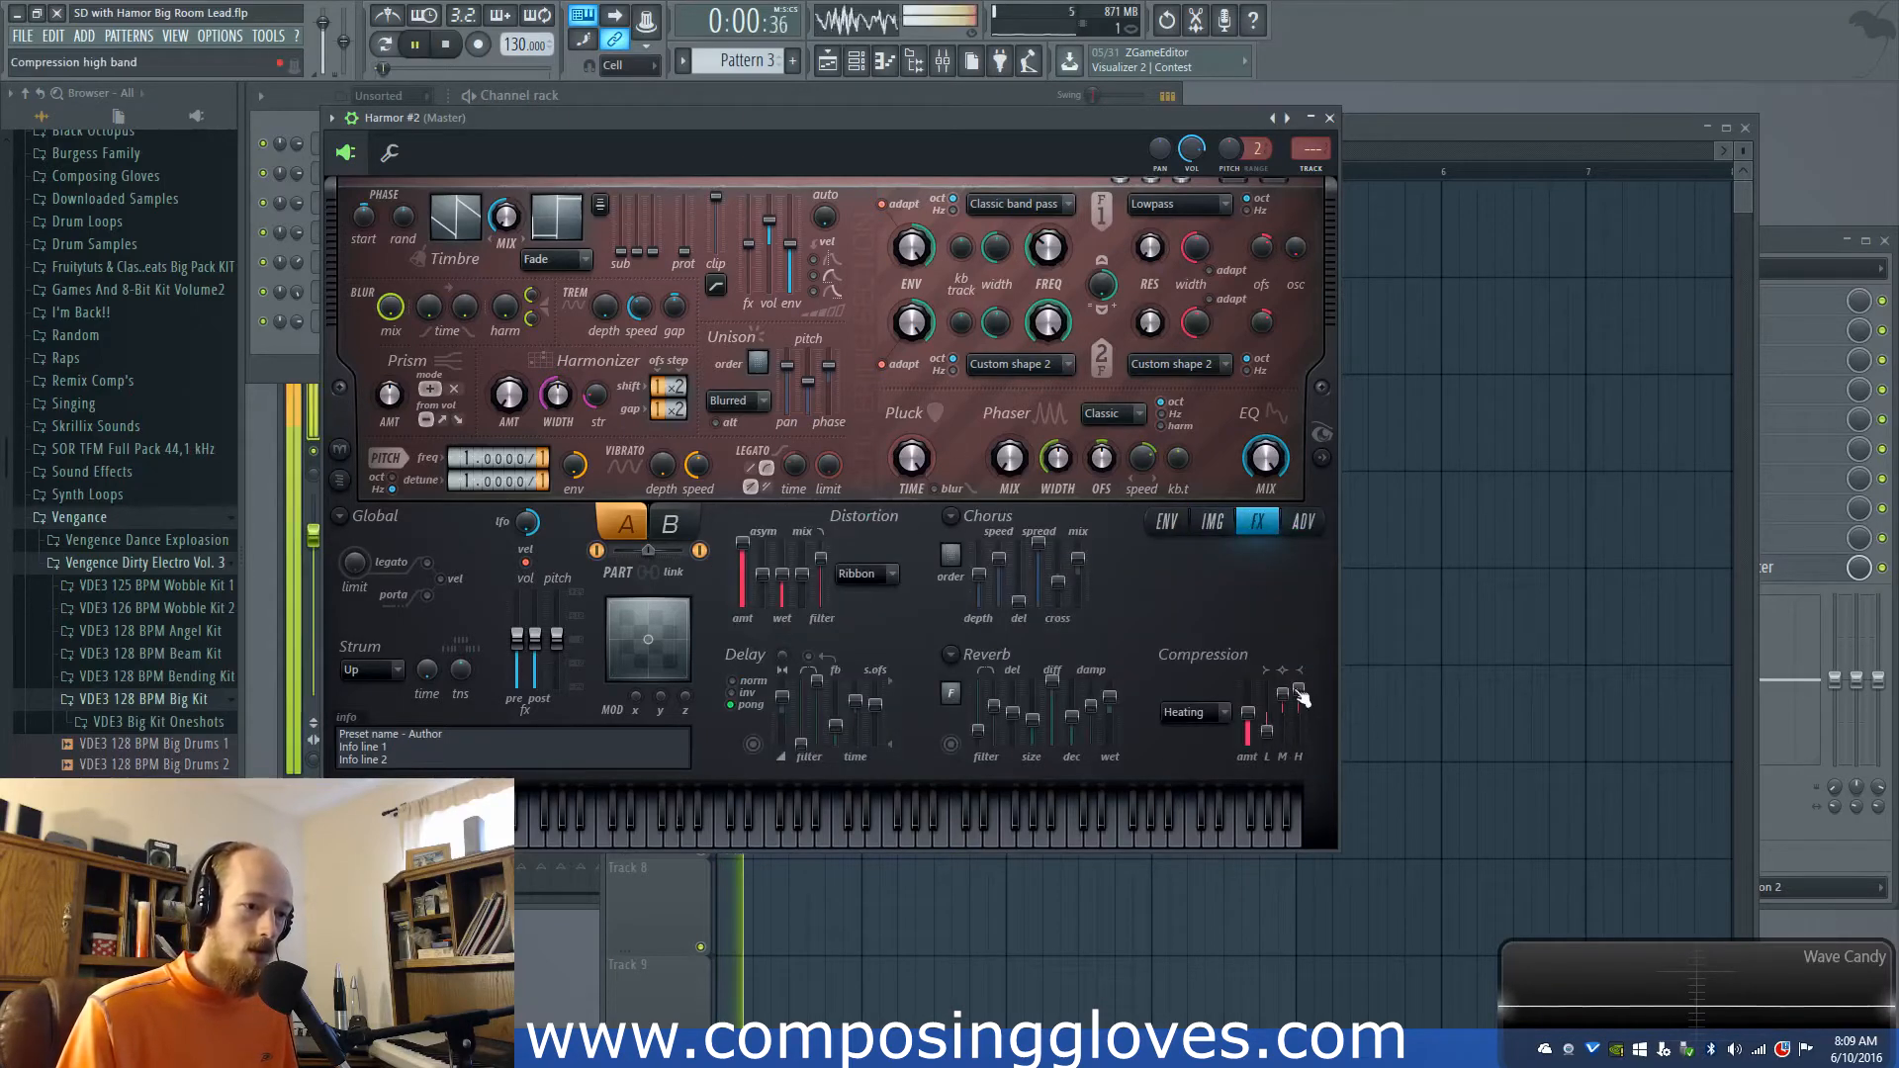
pyautogui.moveTo(1284, 695); pyautogui.dragTo(1300, 692)
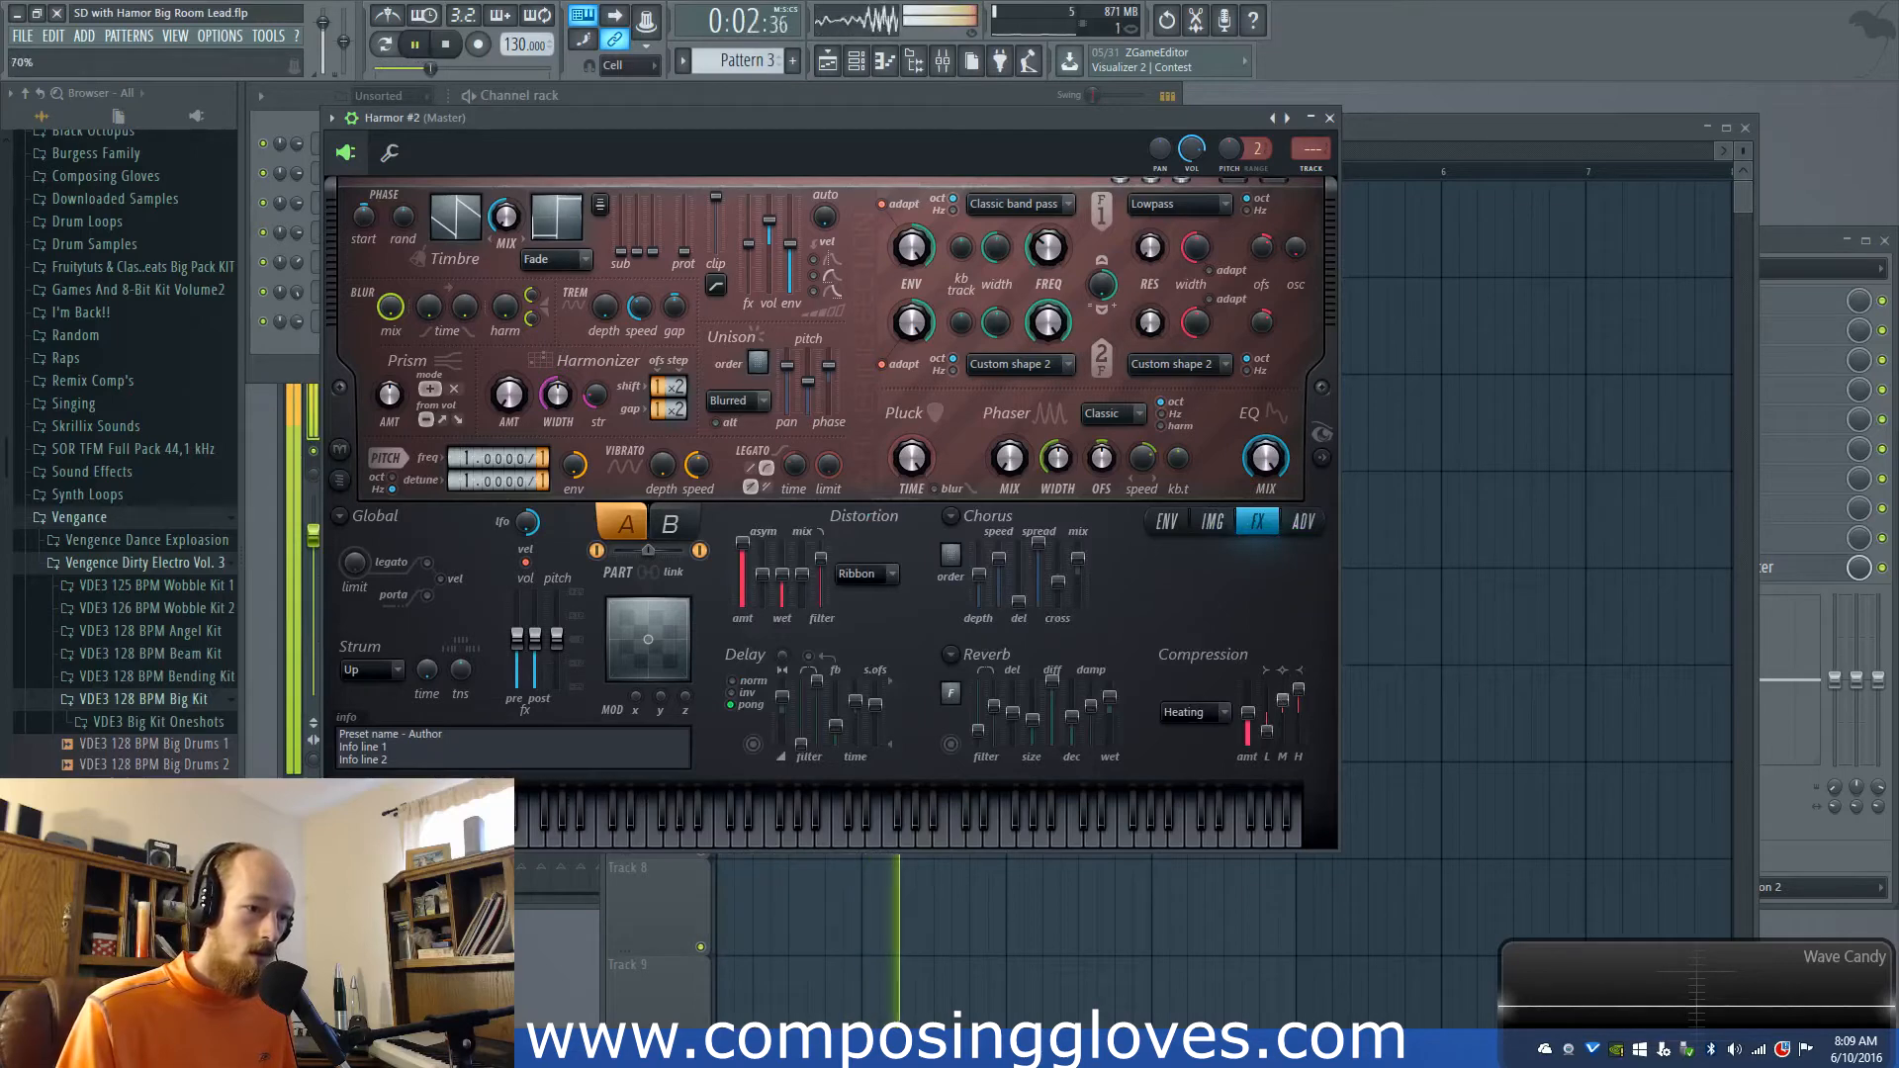
pyautogui.press('space')
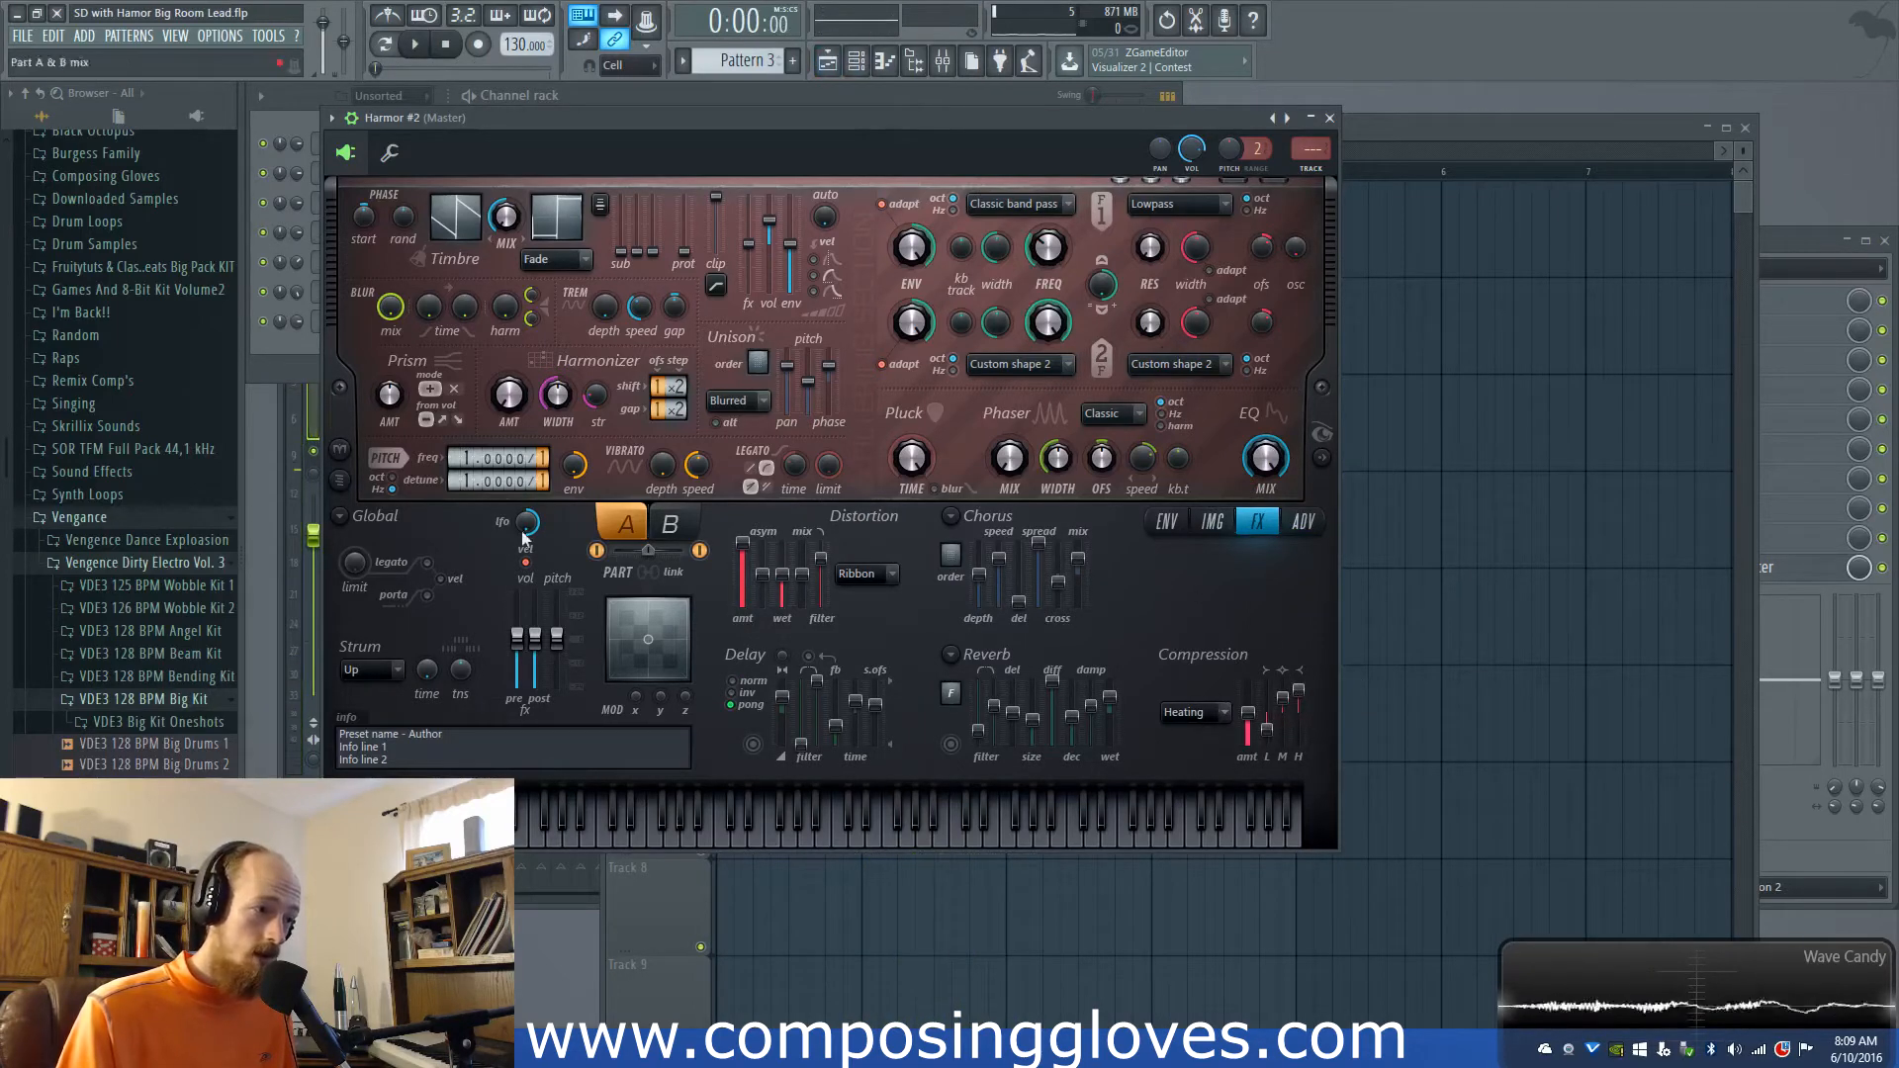
# Step: Check Pattern 3 in the playlist and review Harmor #2's effects, image and envelope pages, ending on the Global EQ curve
pyautogui.click(1403, 134)
pyautogui.click(917, 452)
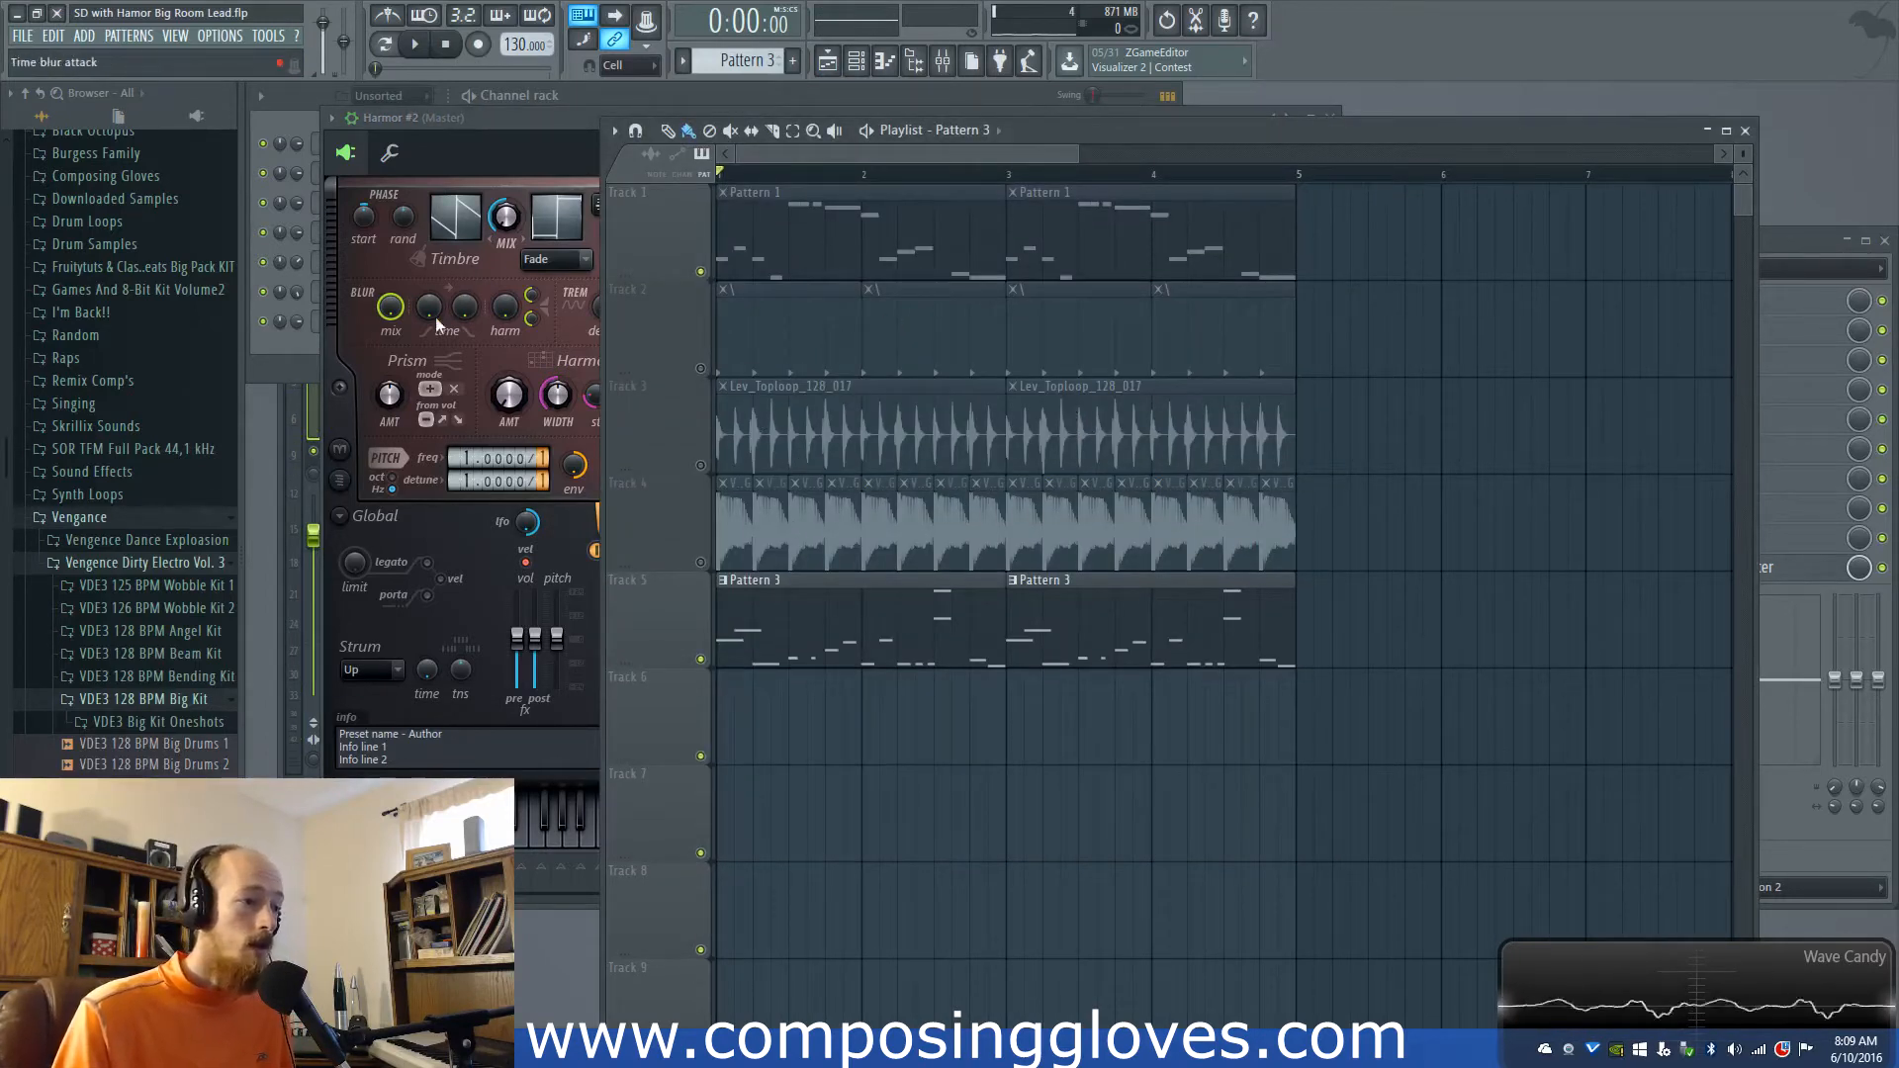
pyautogui.click(299, 342)
pyautogui.click(429, 522)
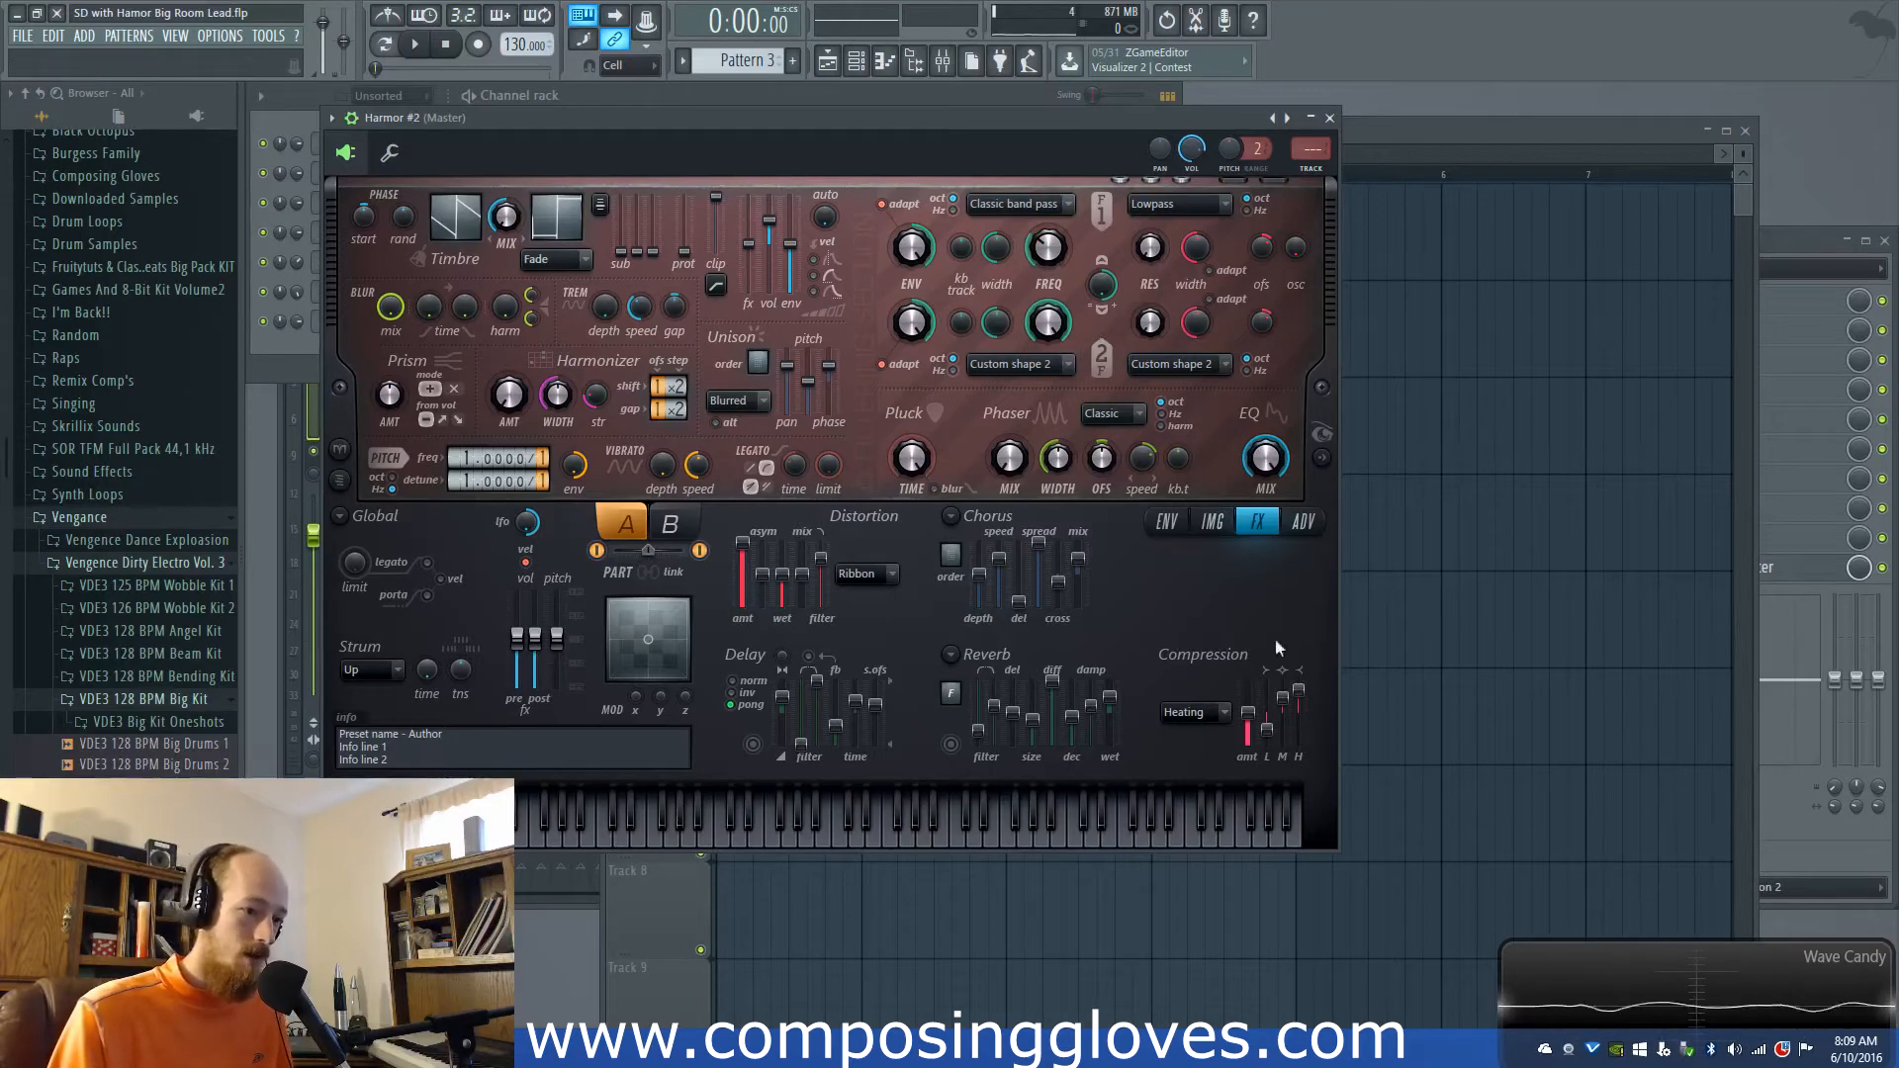
pyautogui.click(1165, 521)
pyautogui.click(1212, 521)
pyautogui.click(1162, 522)
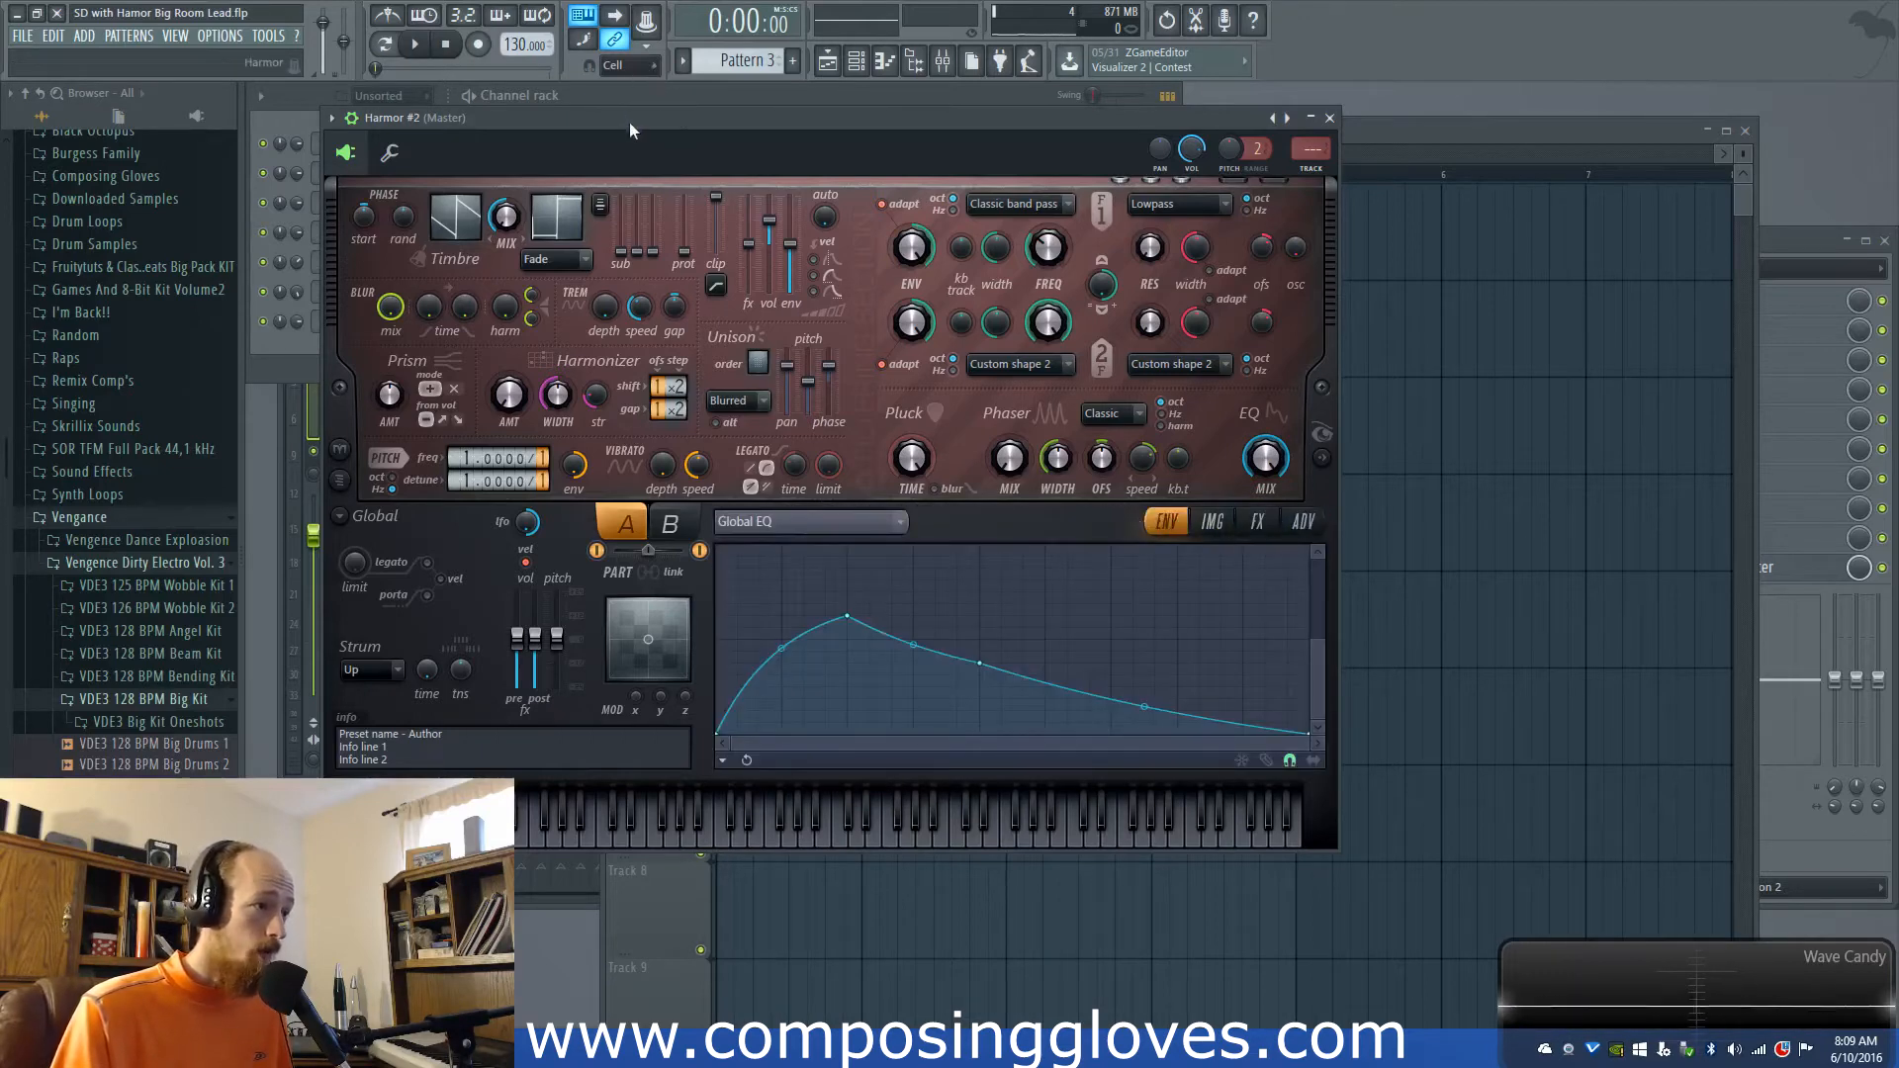
# Step: Reposition the Harmor #2 window, show its spectral display and try filter 1's width and frequency
pyautogui.moveTo(627, 122); pyautogui.dragTo(786, 86)
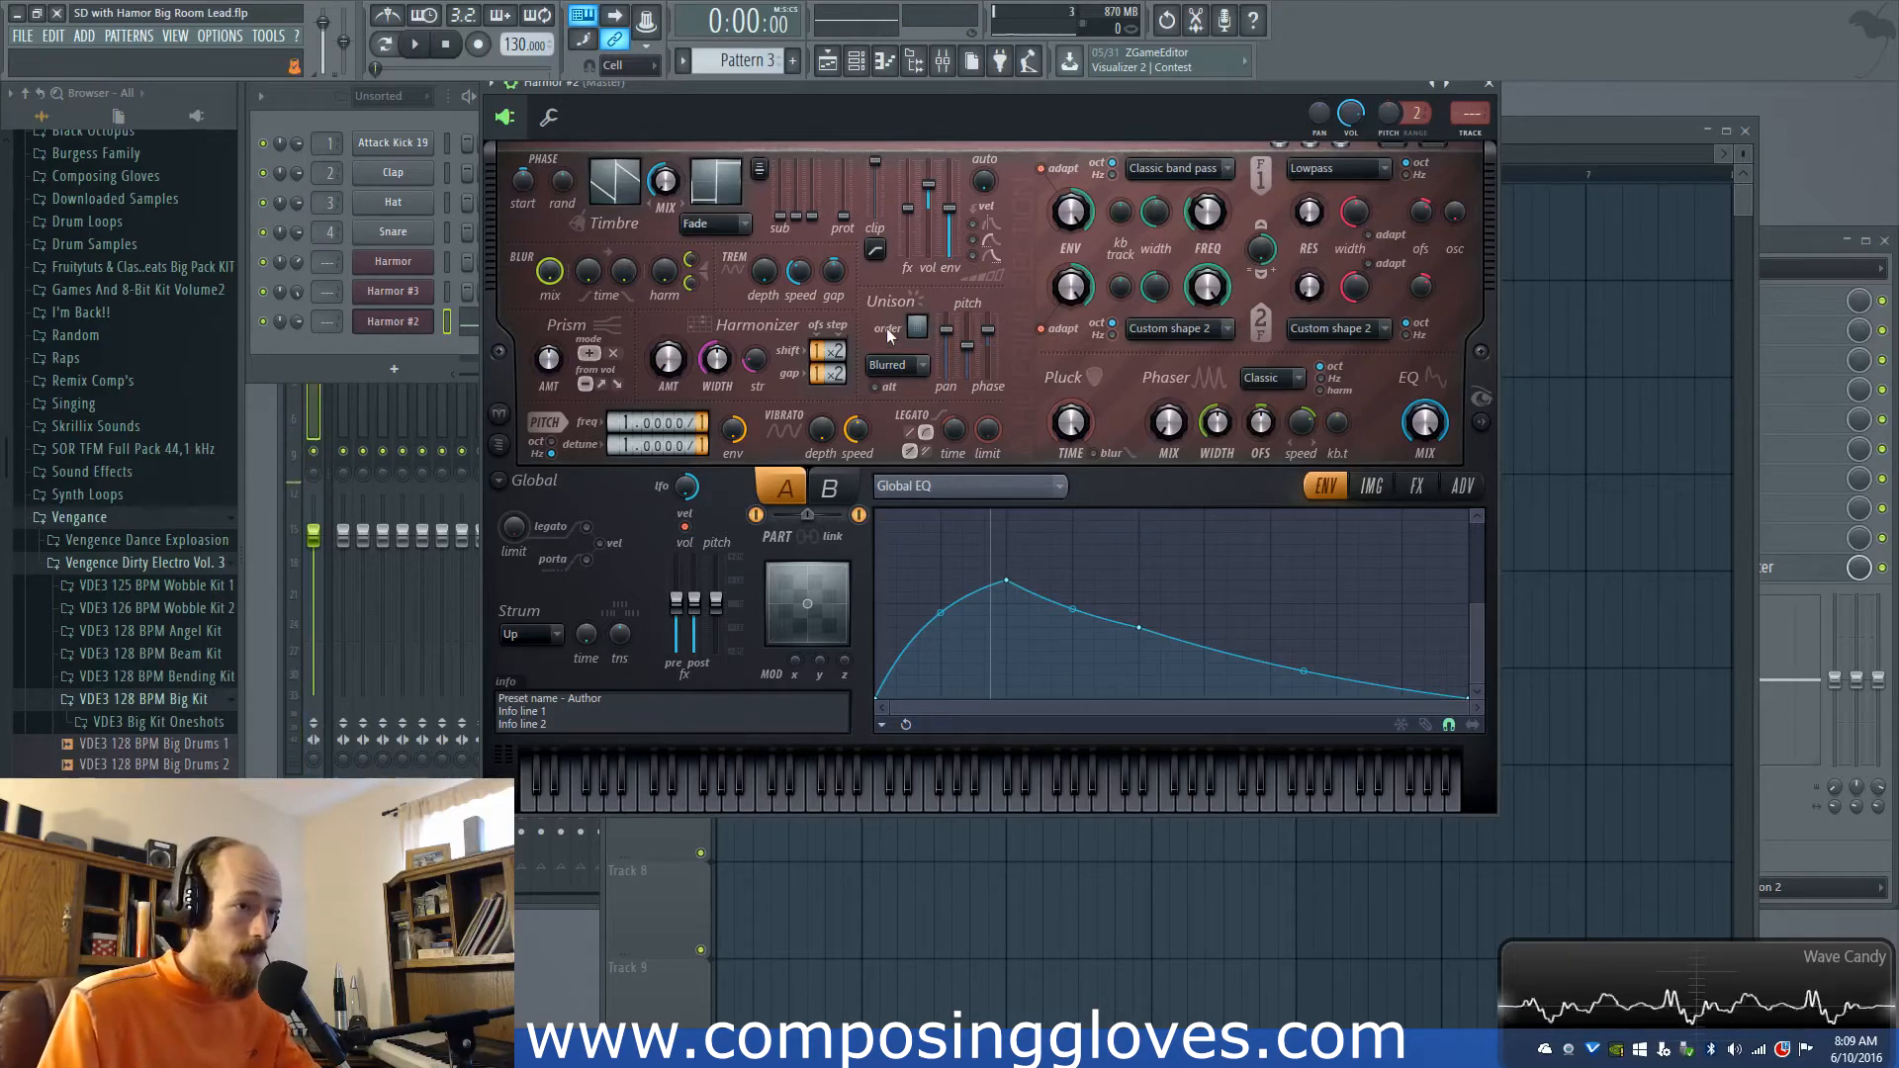
pyautogui.click(1488, 422)
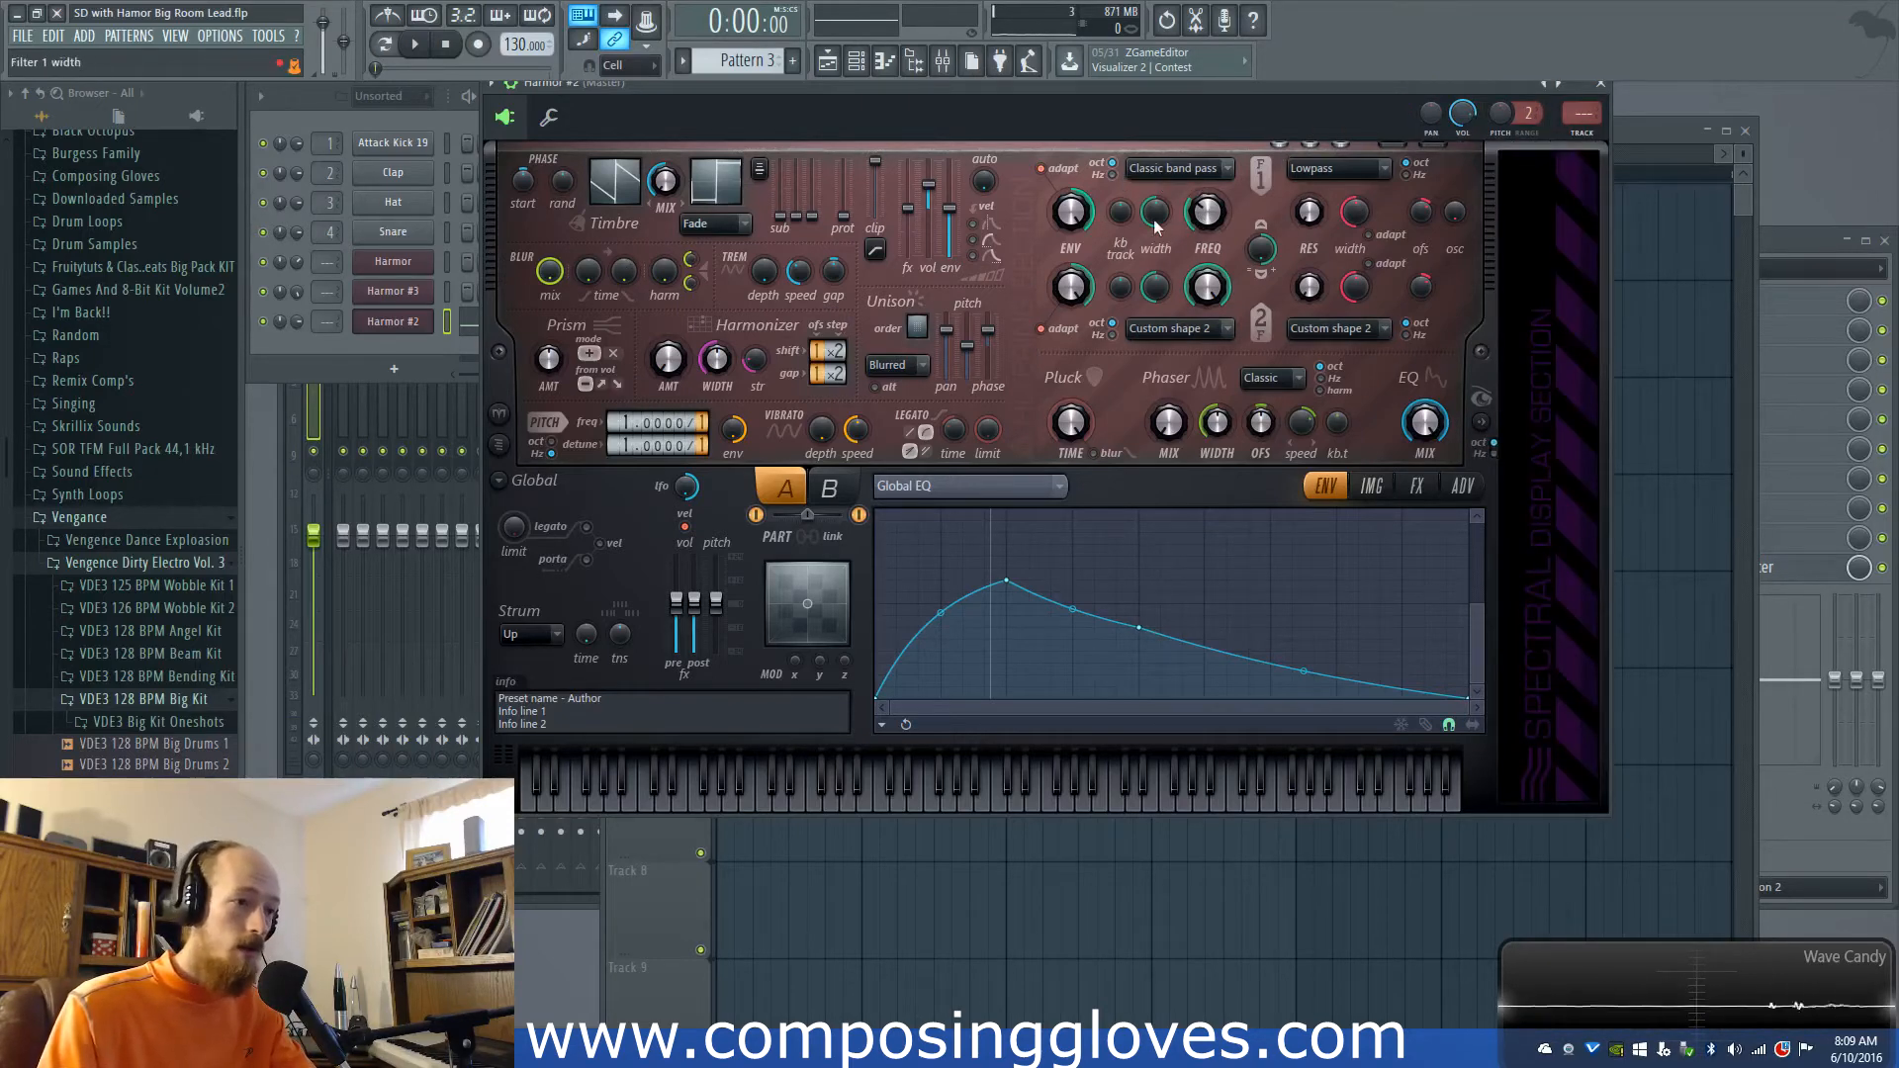
pyautogui.moveTo(1154, 217); pyautogui.dragTo(1207, 234)
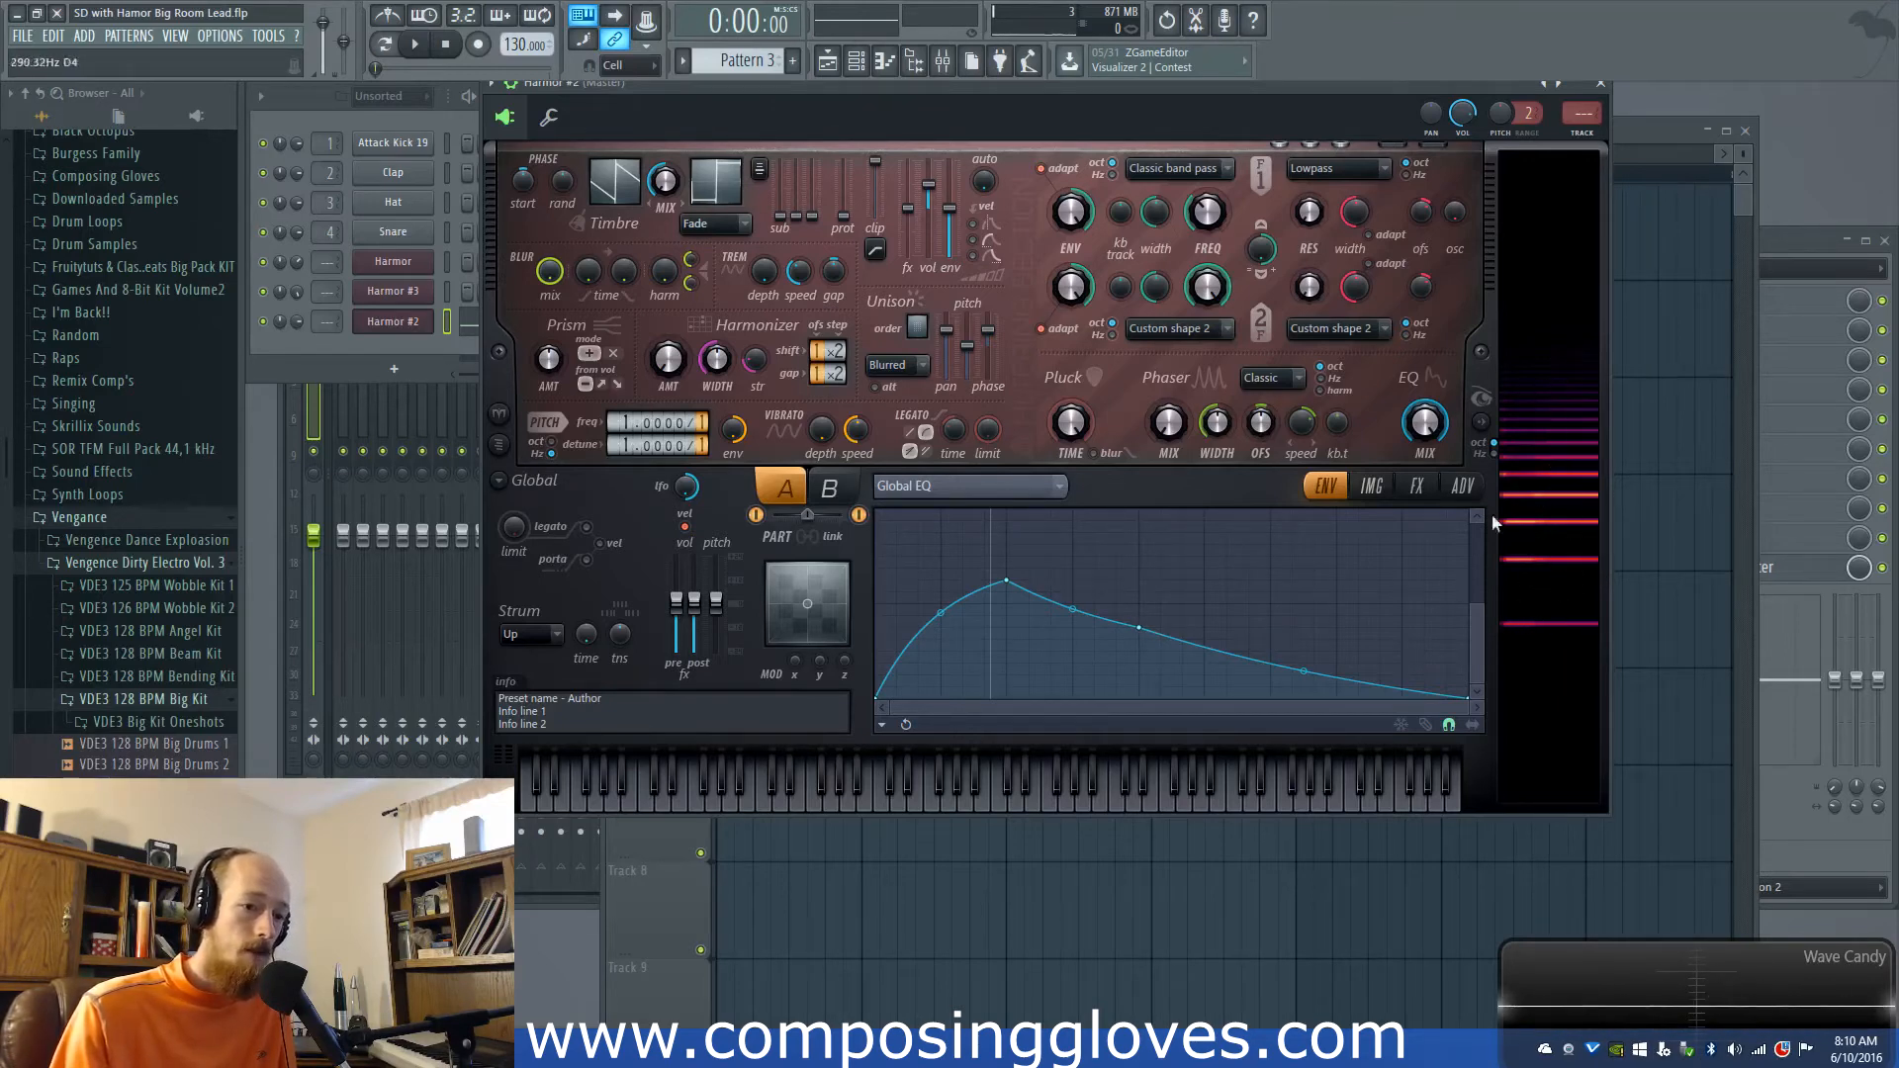
# Step: Set Harmor #2's filter 1 resonance type to Well and adjust its resonance amount and width while playing notes
pyautogui.click(1337, 168)
pyautogui.click(1363, 304)
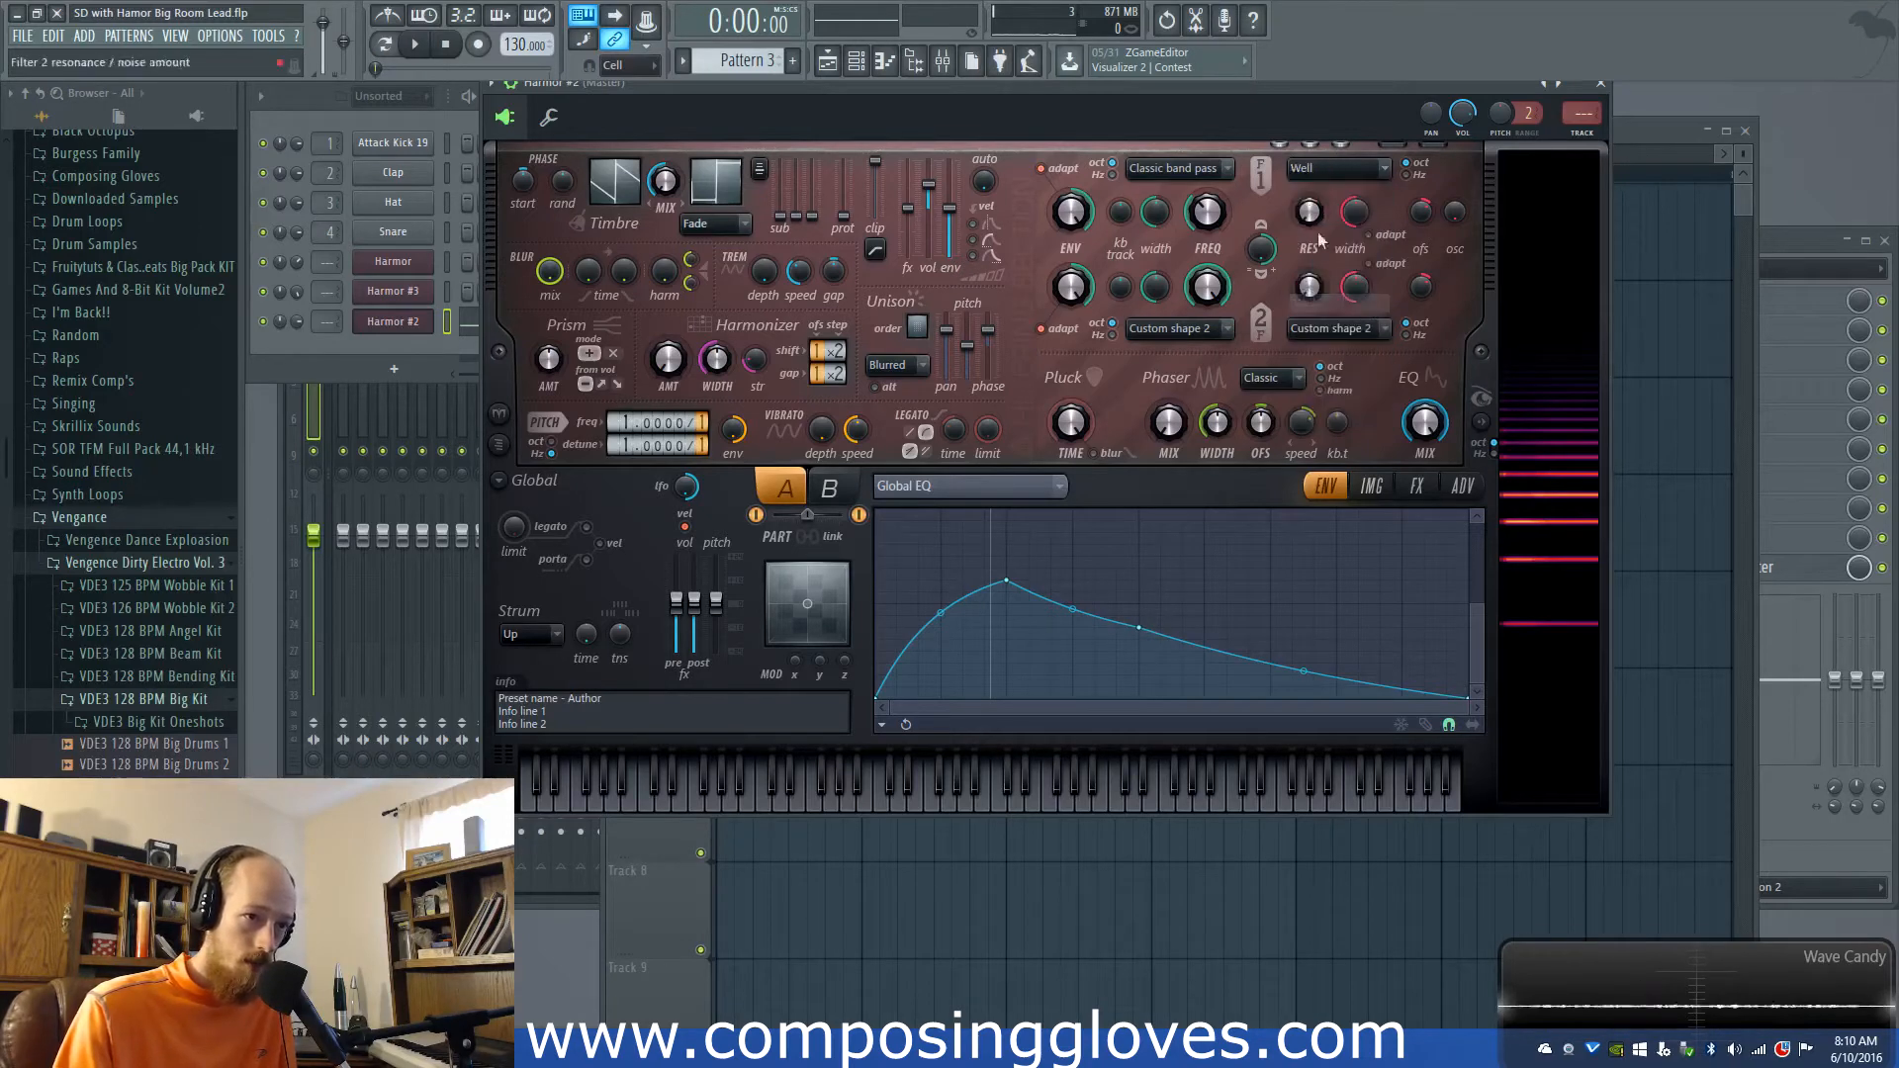
pyautogui.moveTo(1309, 212); pyautogui.dragTo(1309, 204)
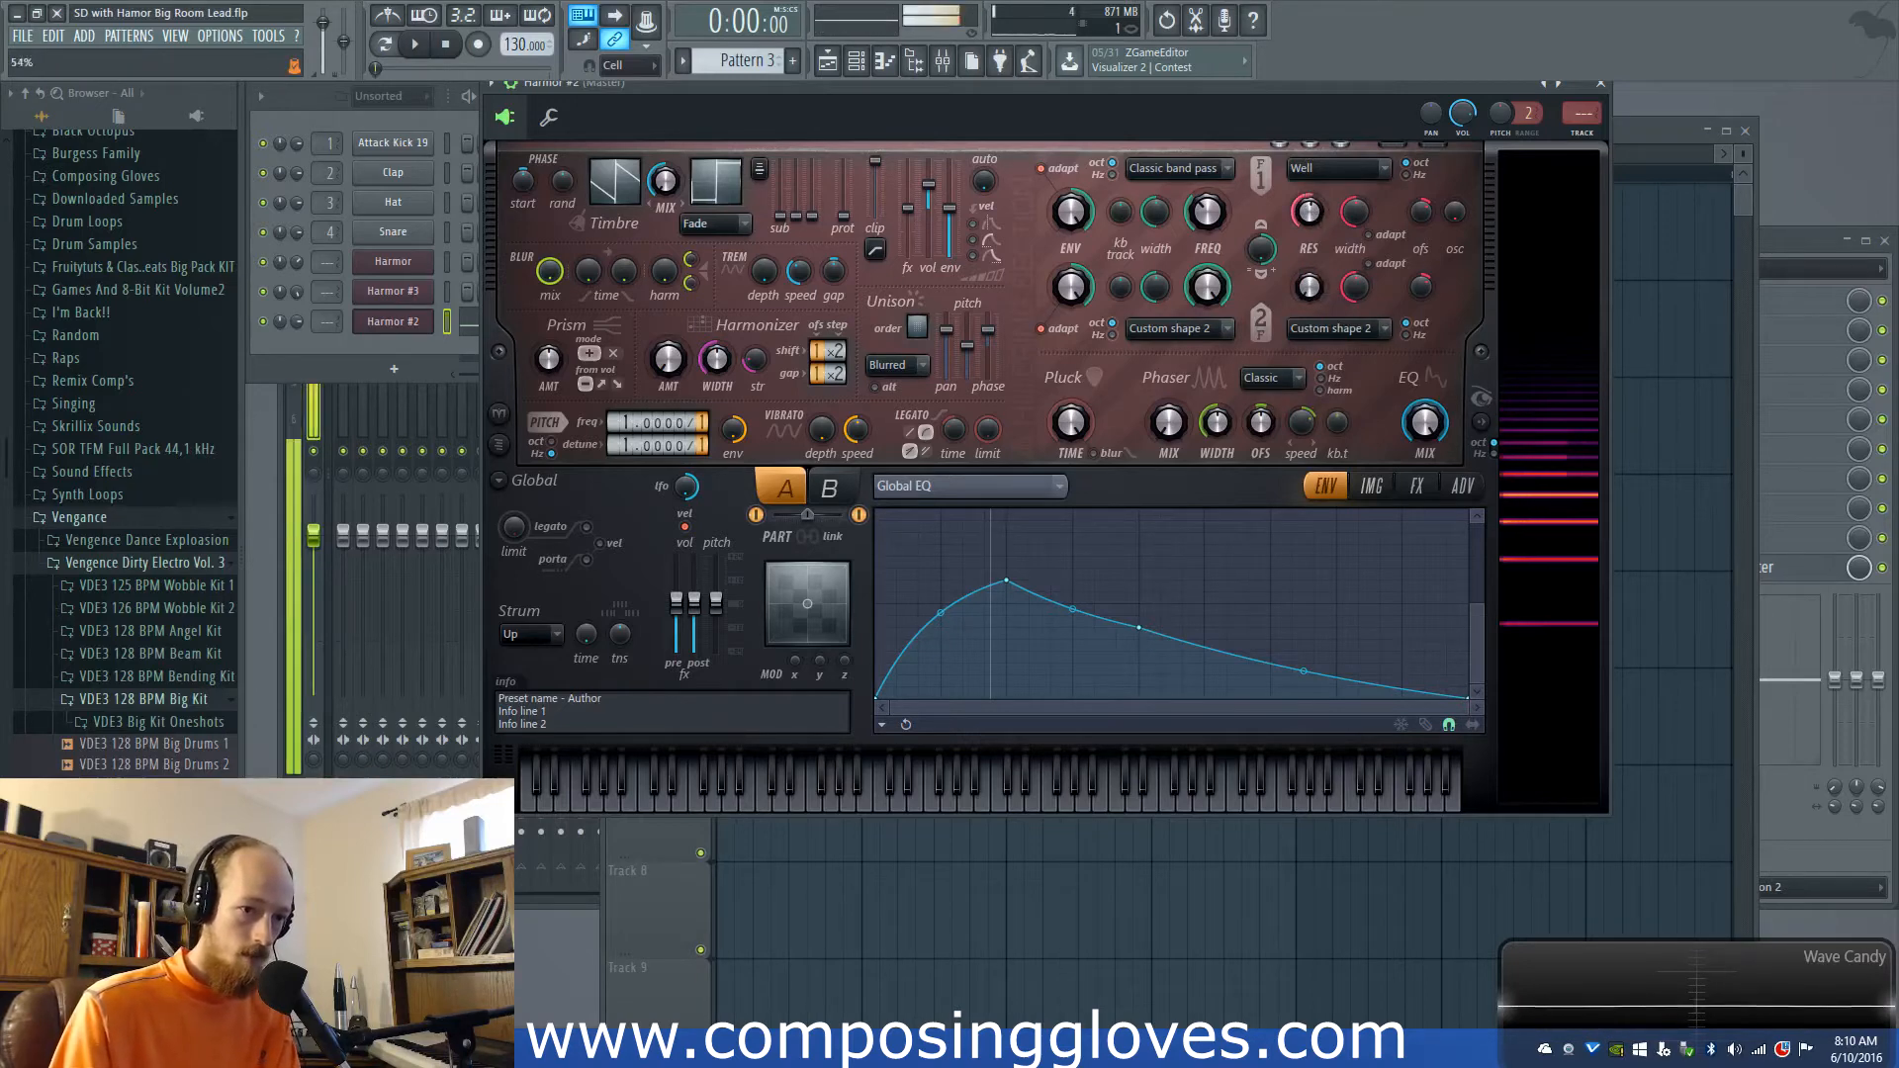
pyautogui.moveTo(1358, 234); pyautogui.dragTo(1309, 221)
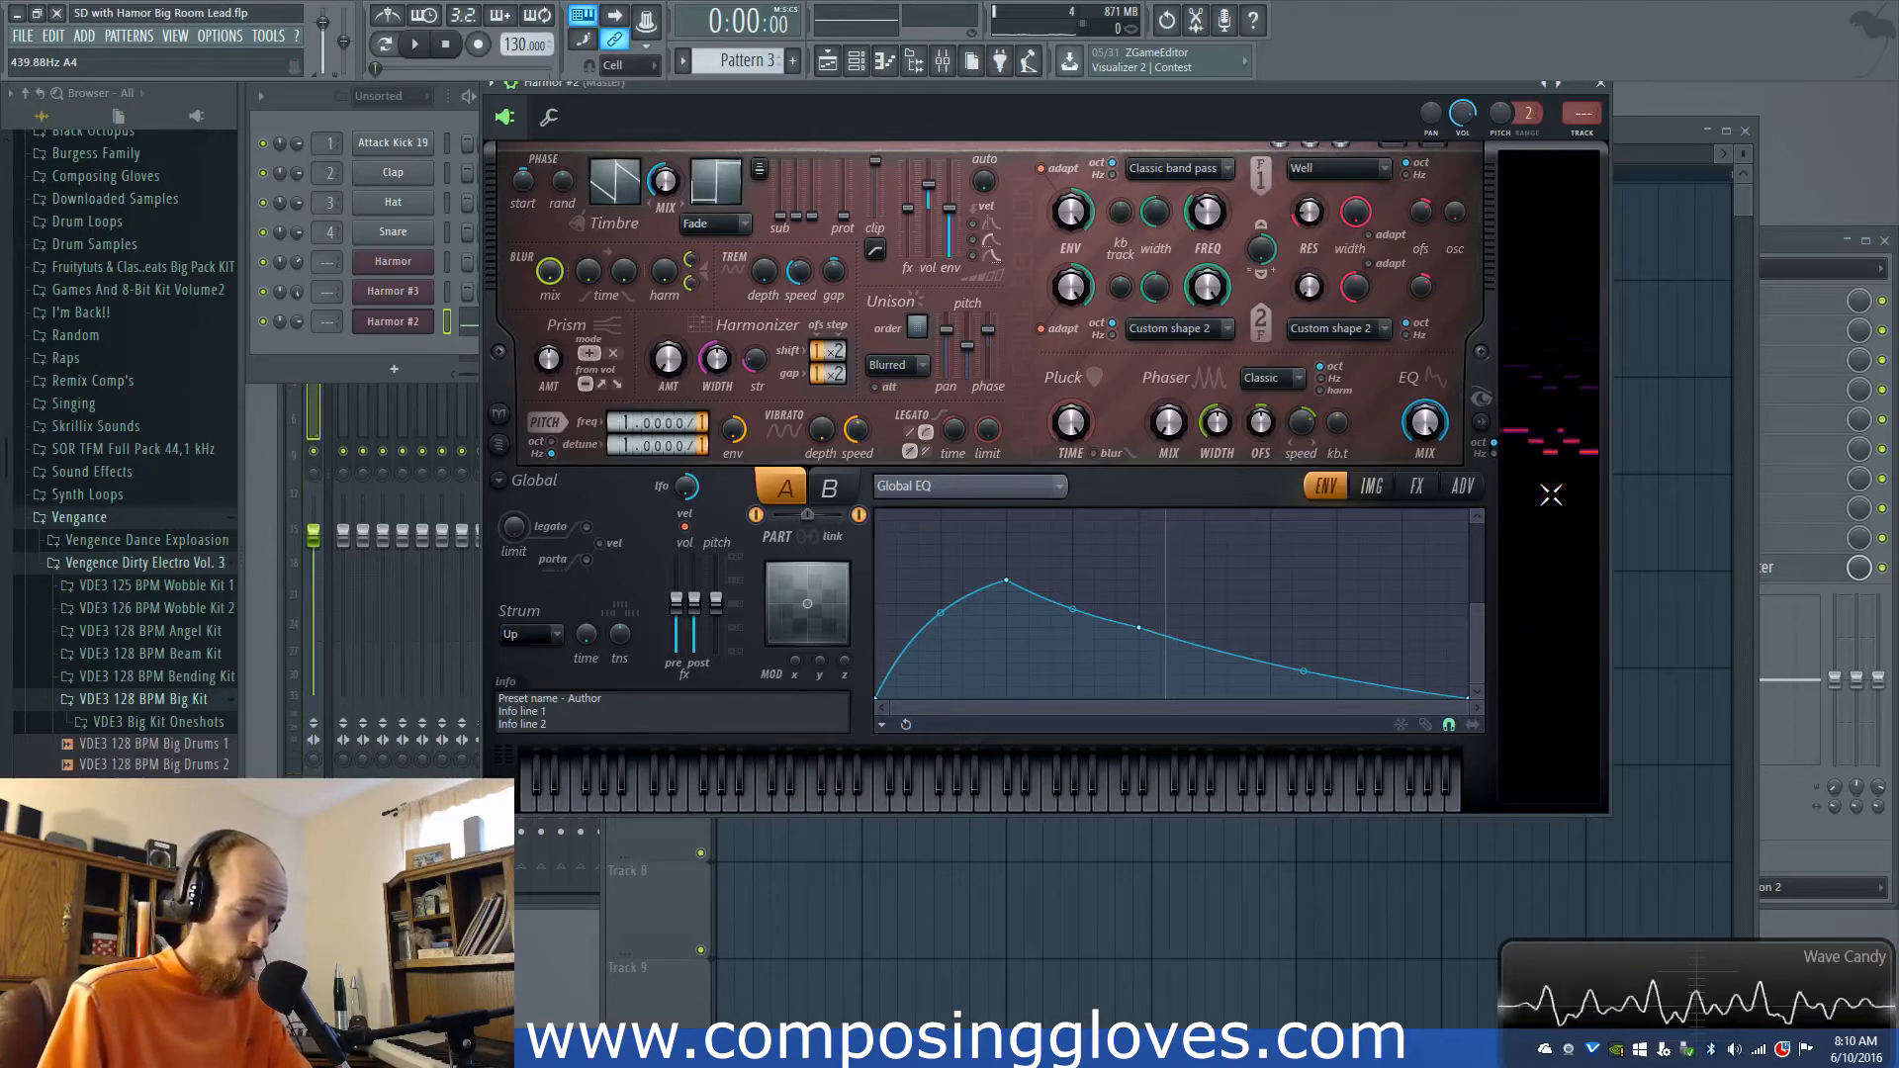
# Step: Review Harmor #2's effects, advanced, Global EQ envelope and image pages
pyautogui.click(1416, 485)
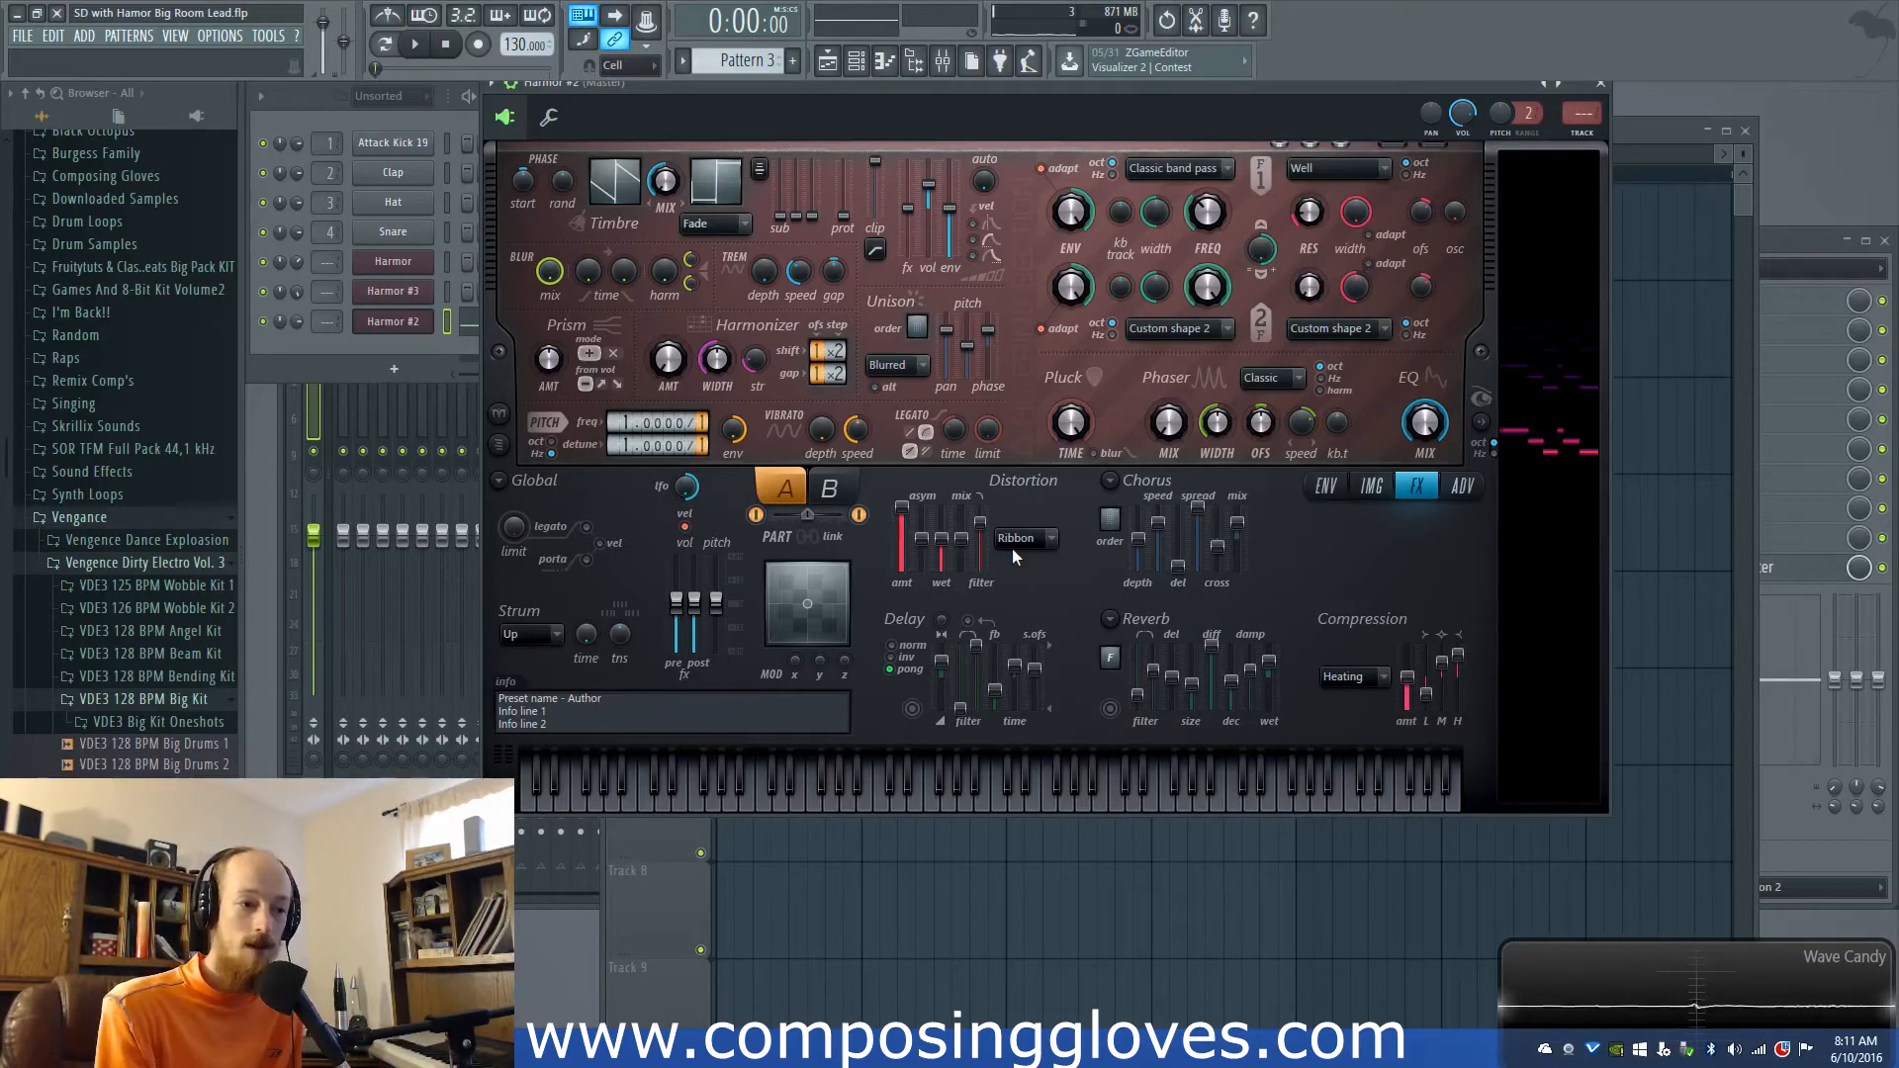
pyautogui.click(1461, 487)
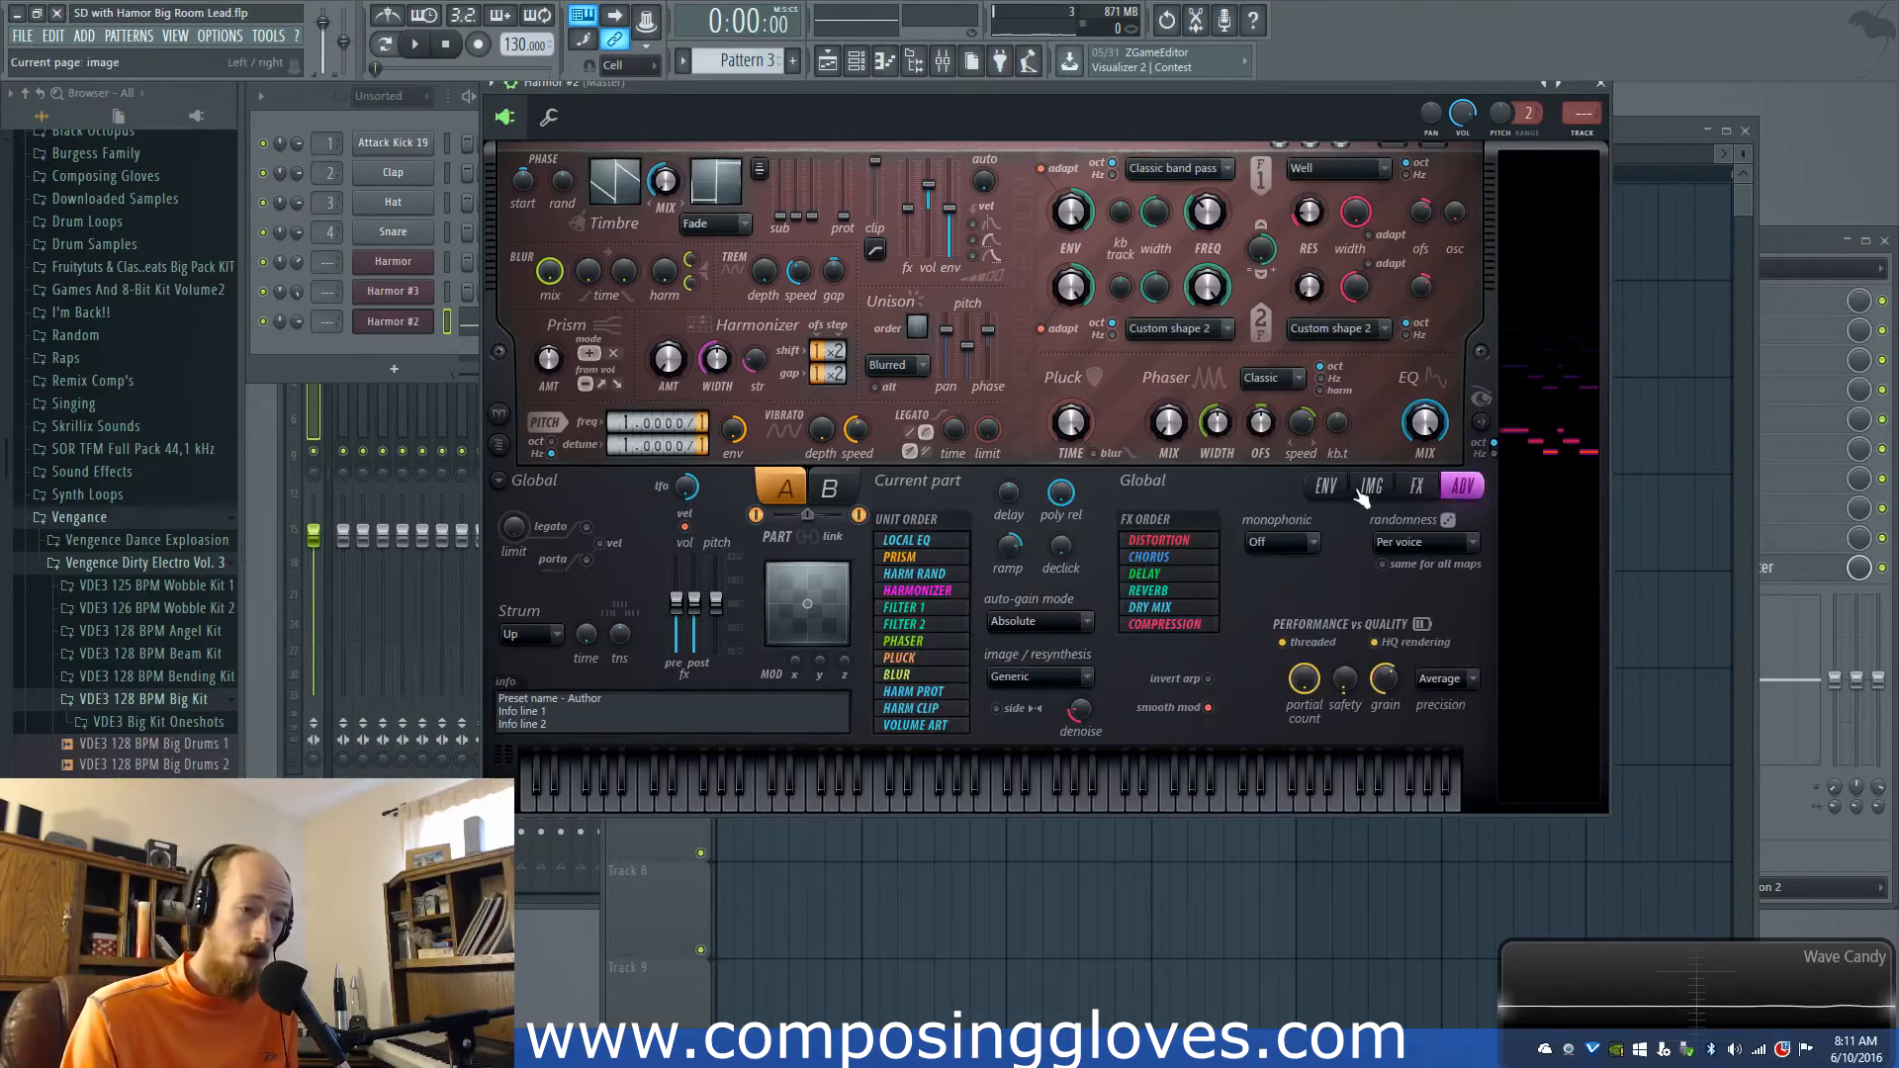
pyautogui.click(1416, 486)
pyautogui.click(1325, 486)
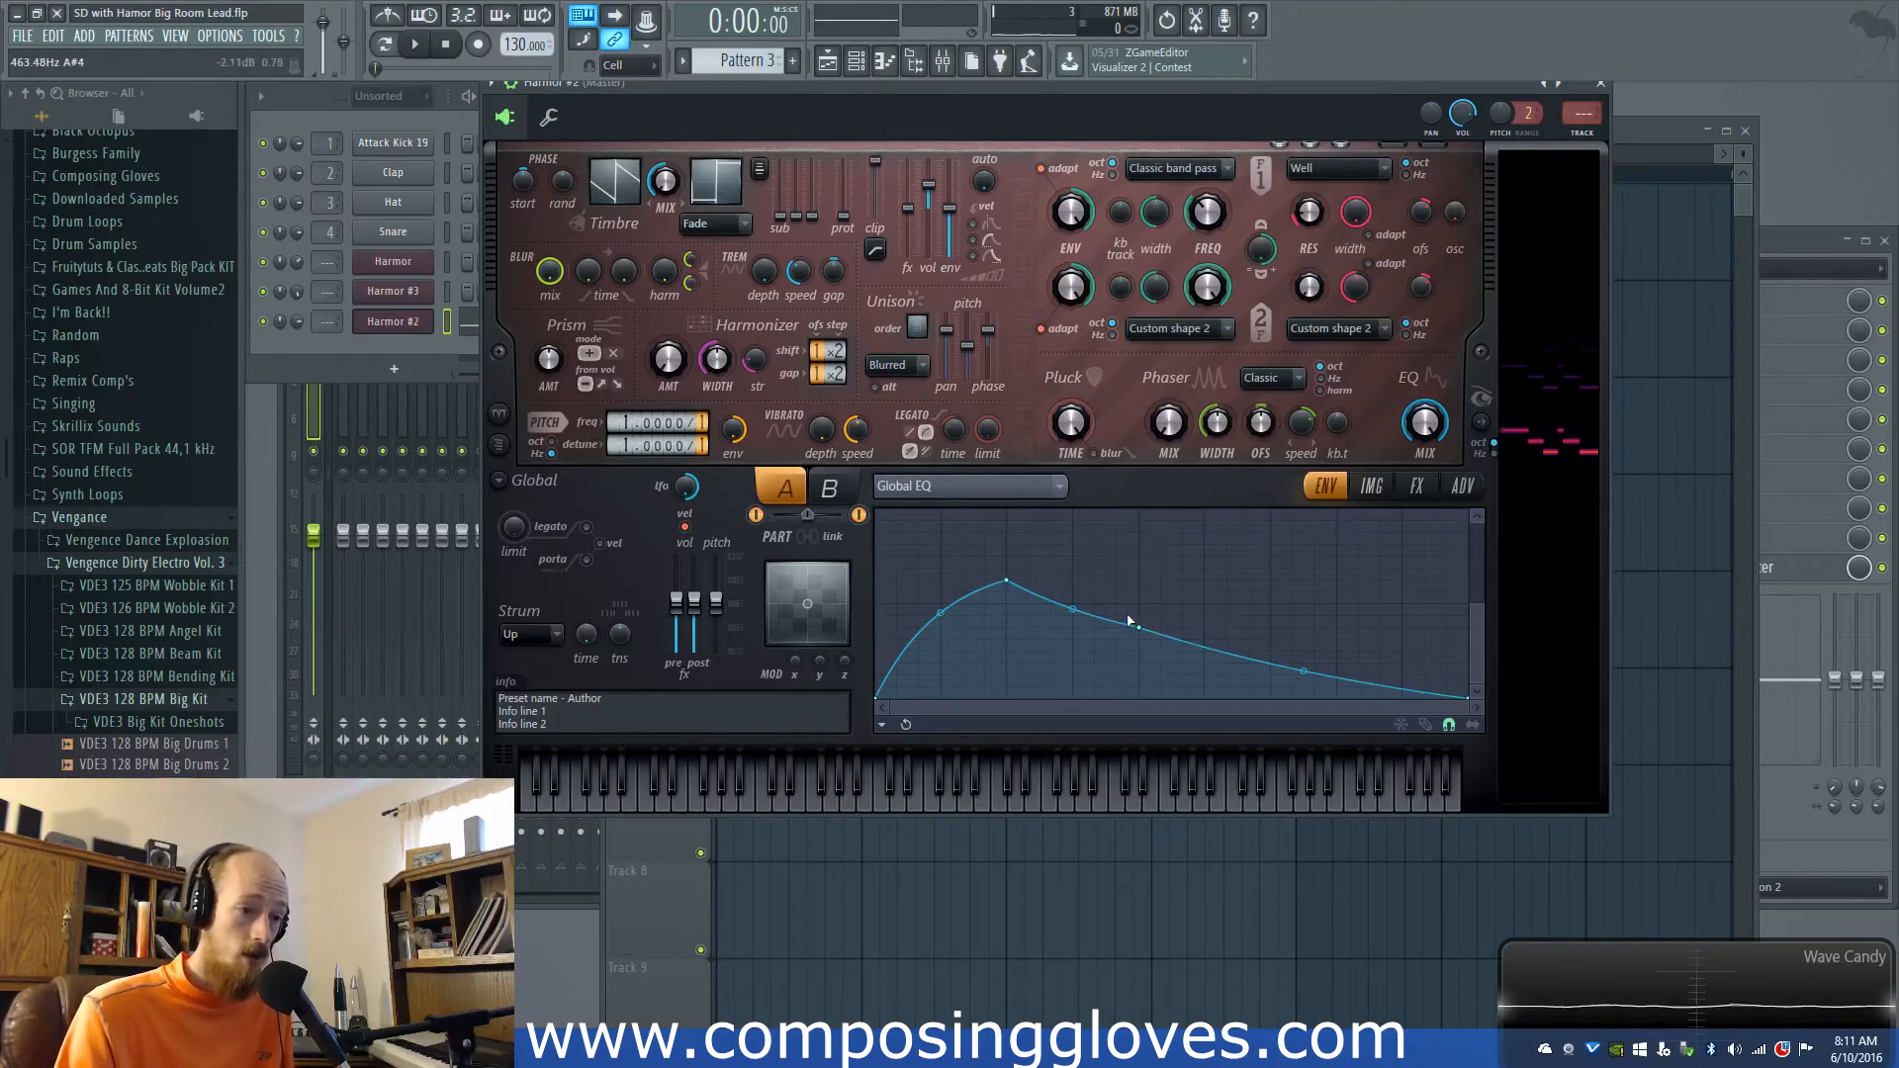
pyautogui.click(1370, 488)
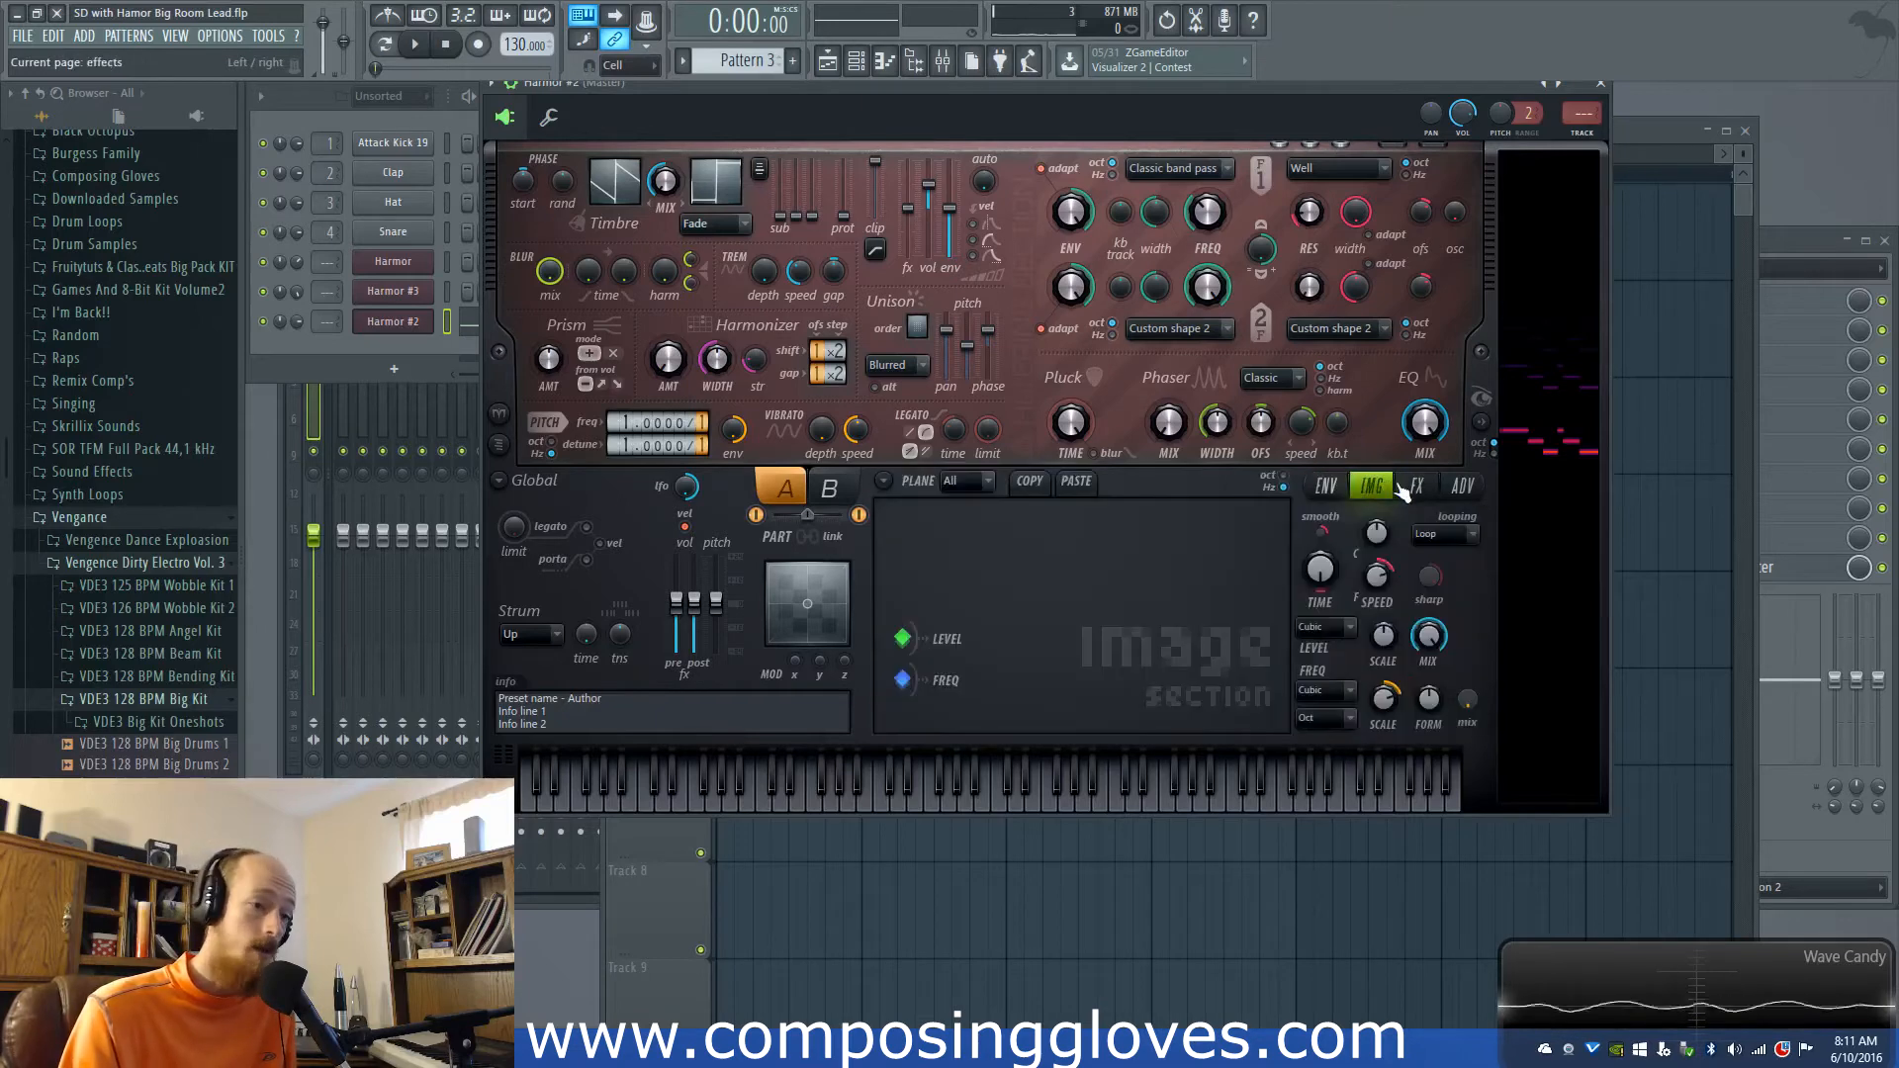
# Step: Look through Harmor #2's list of envelope targets, keep Global EQ, and return to its effects page by way of the image page
pyautogui.click(1322, 488)
pyautogui.click(1044, 484)
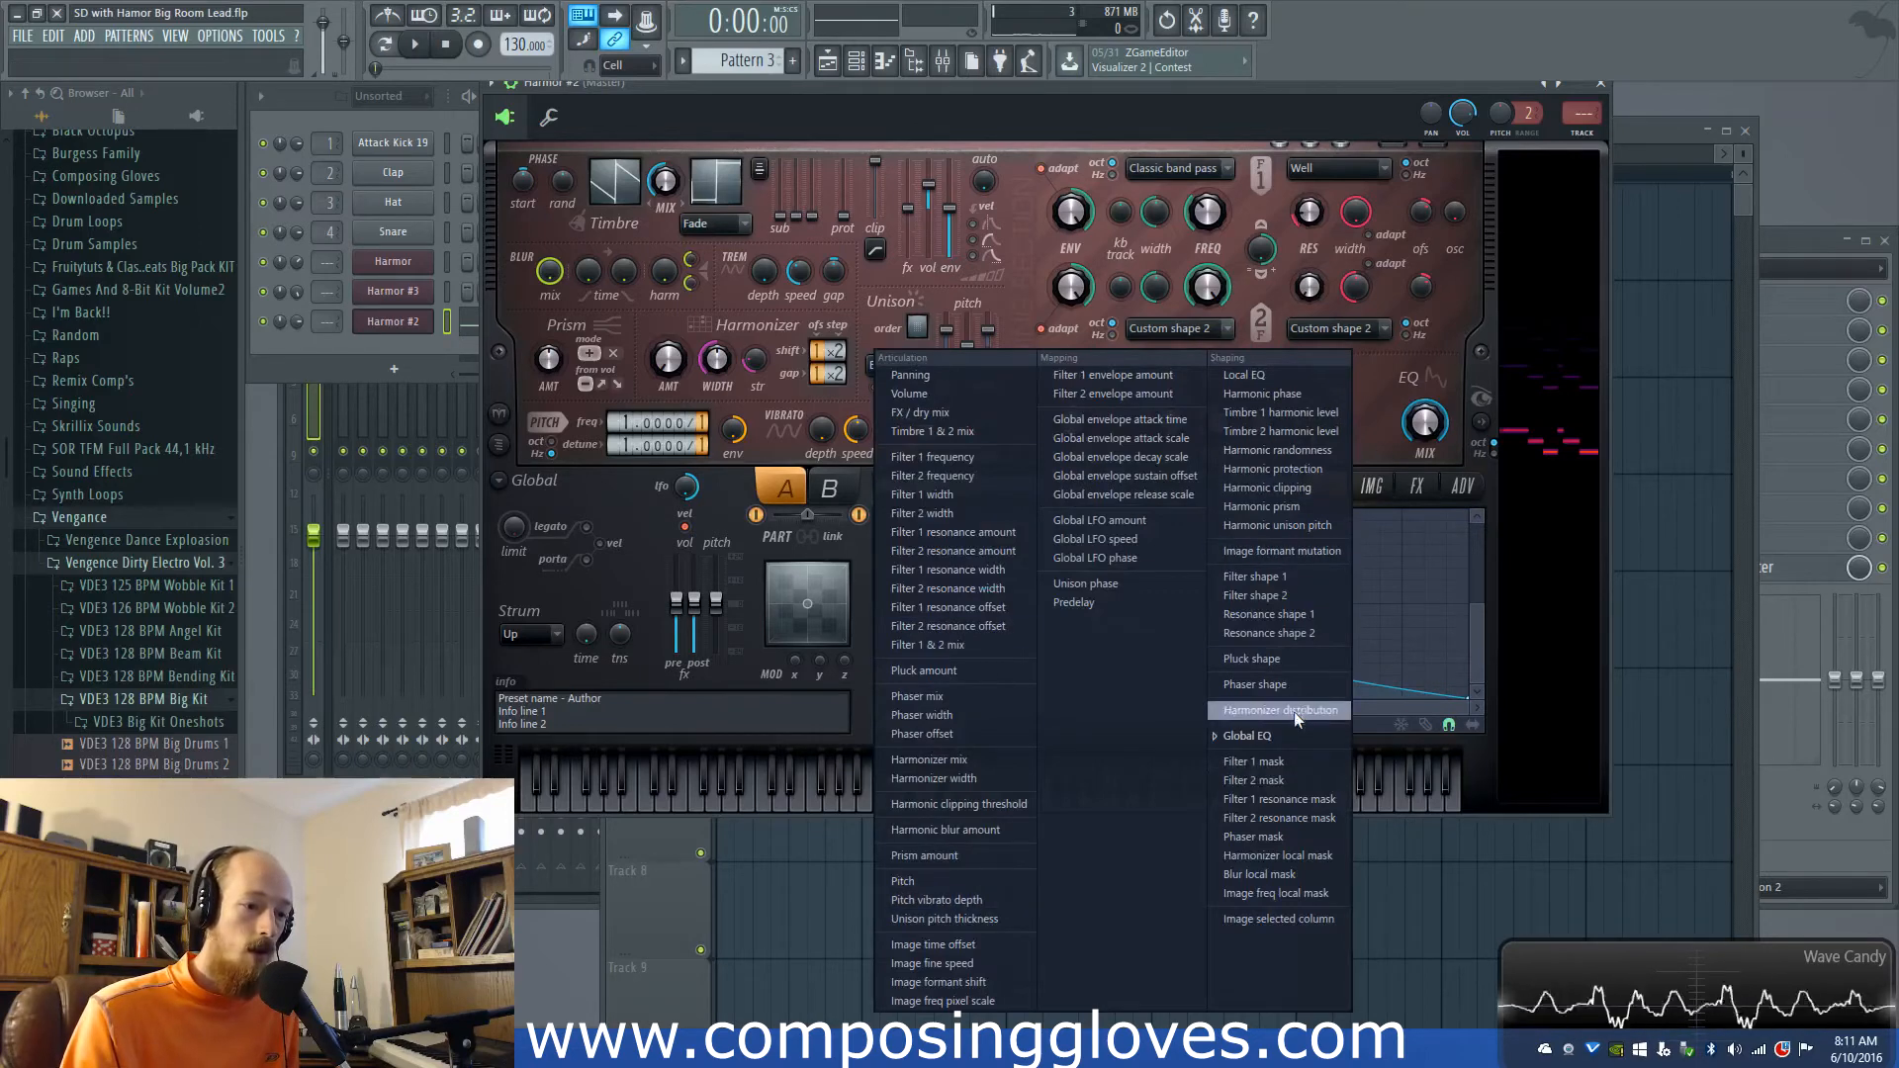
pyautogui.click(1482, 619)
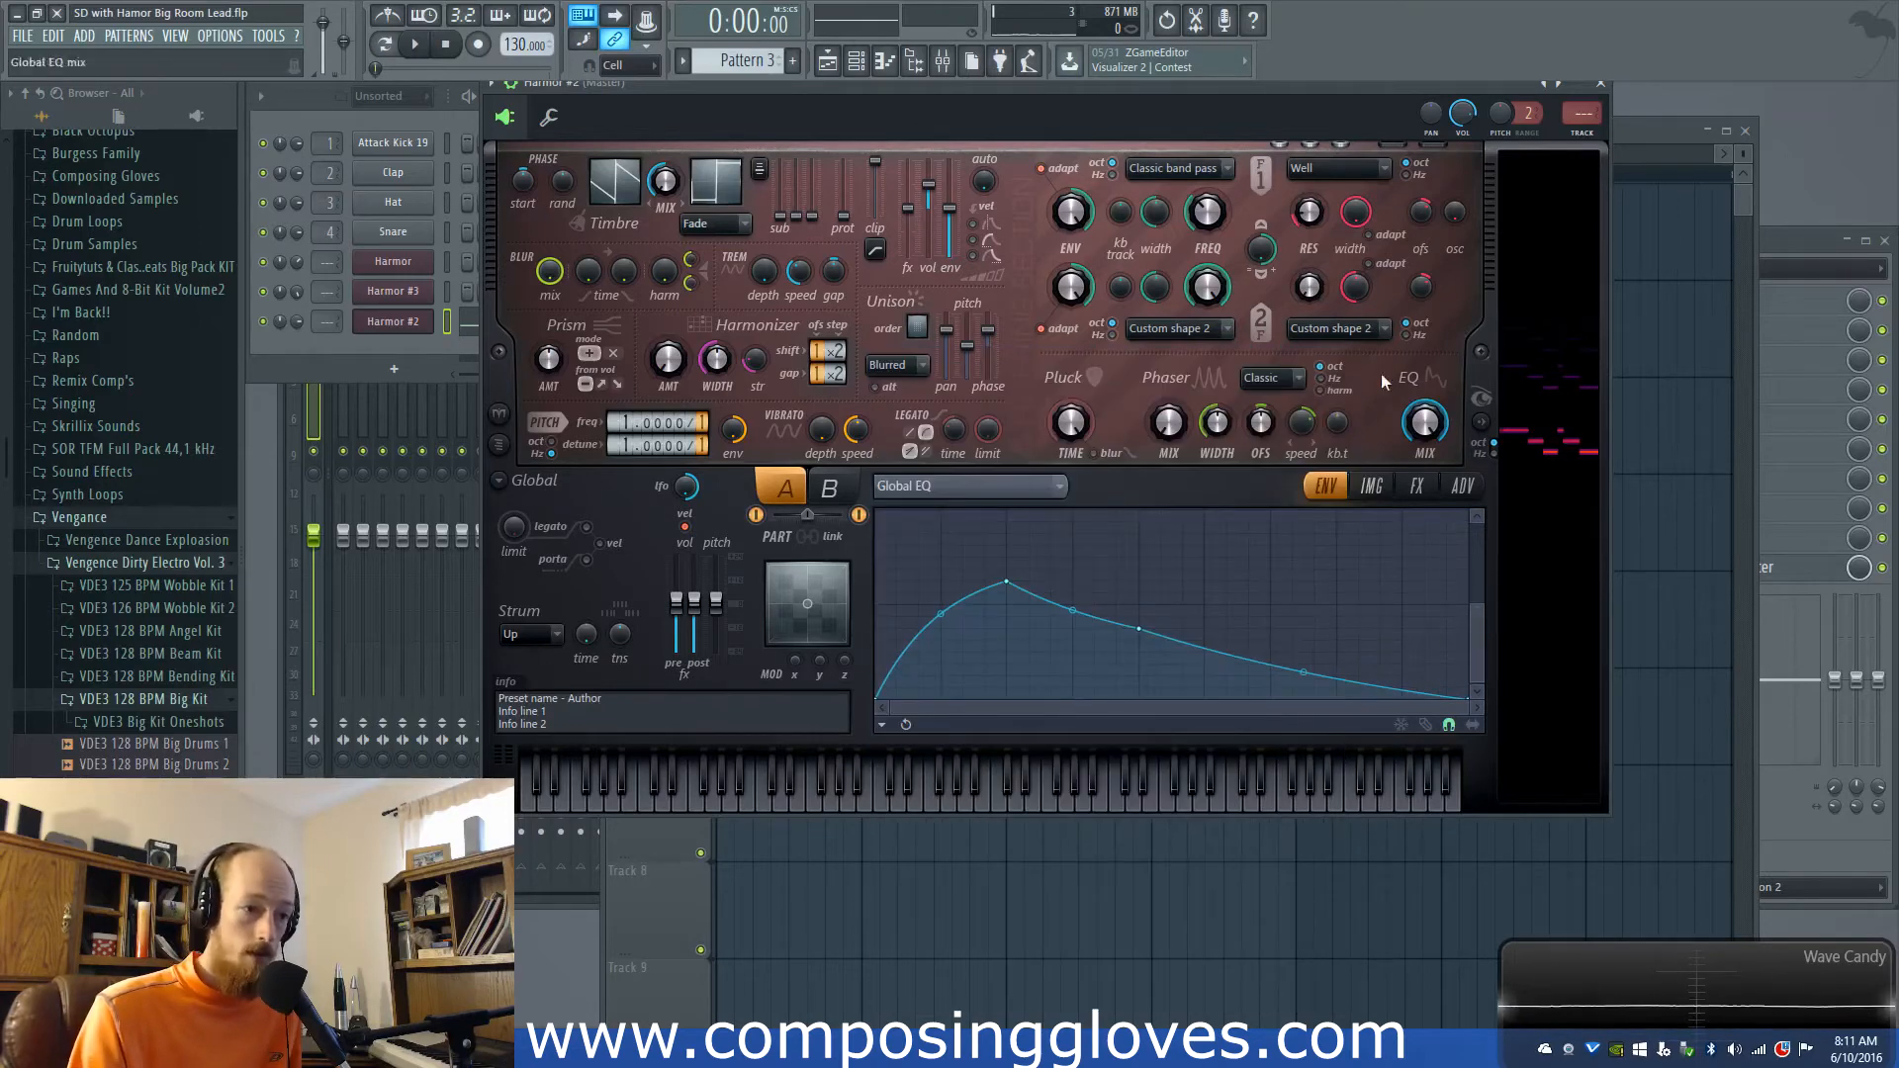
pyautogui.click(1371, 486)
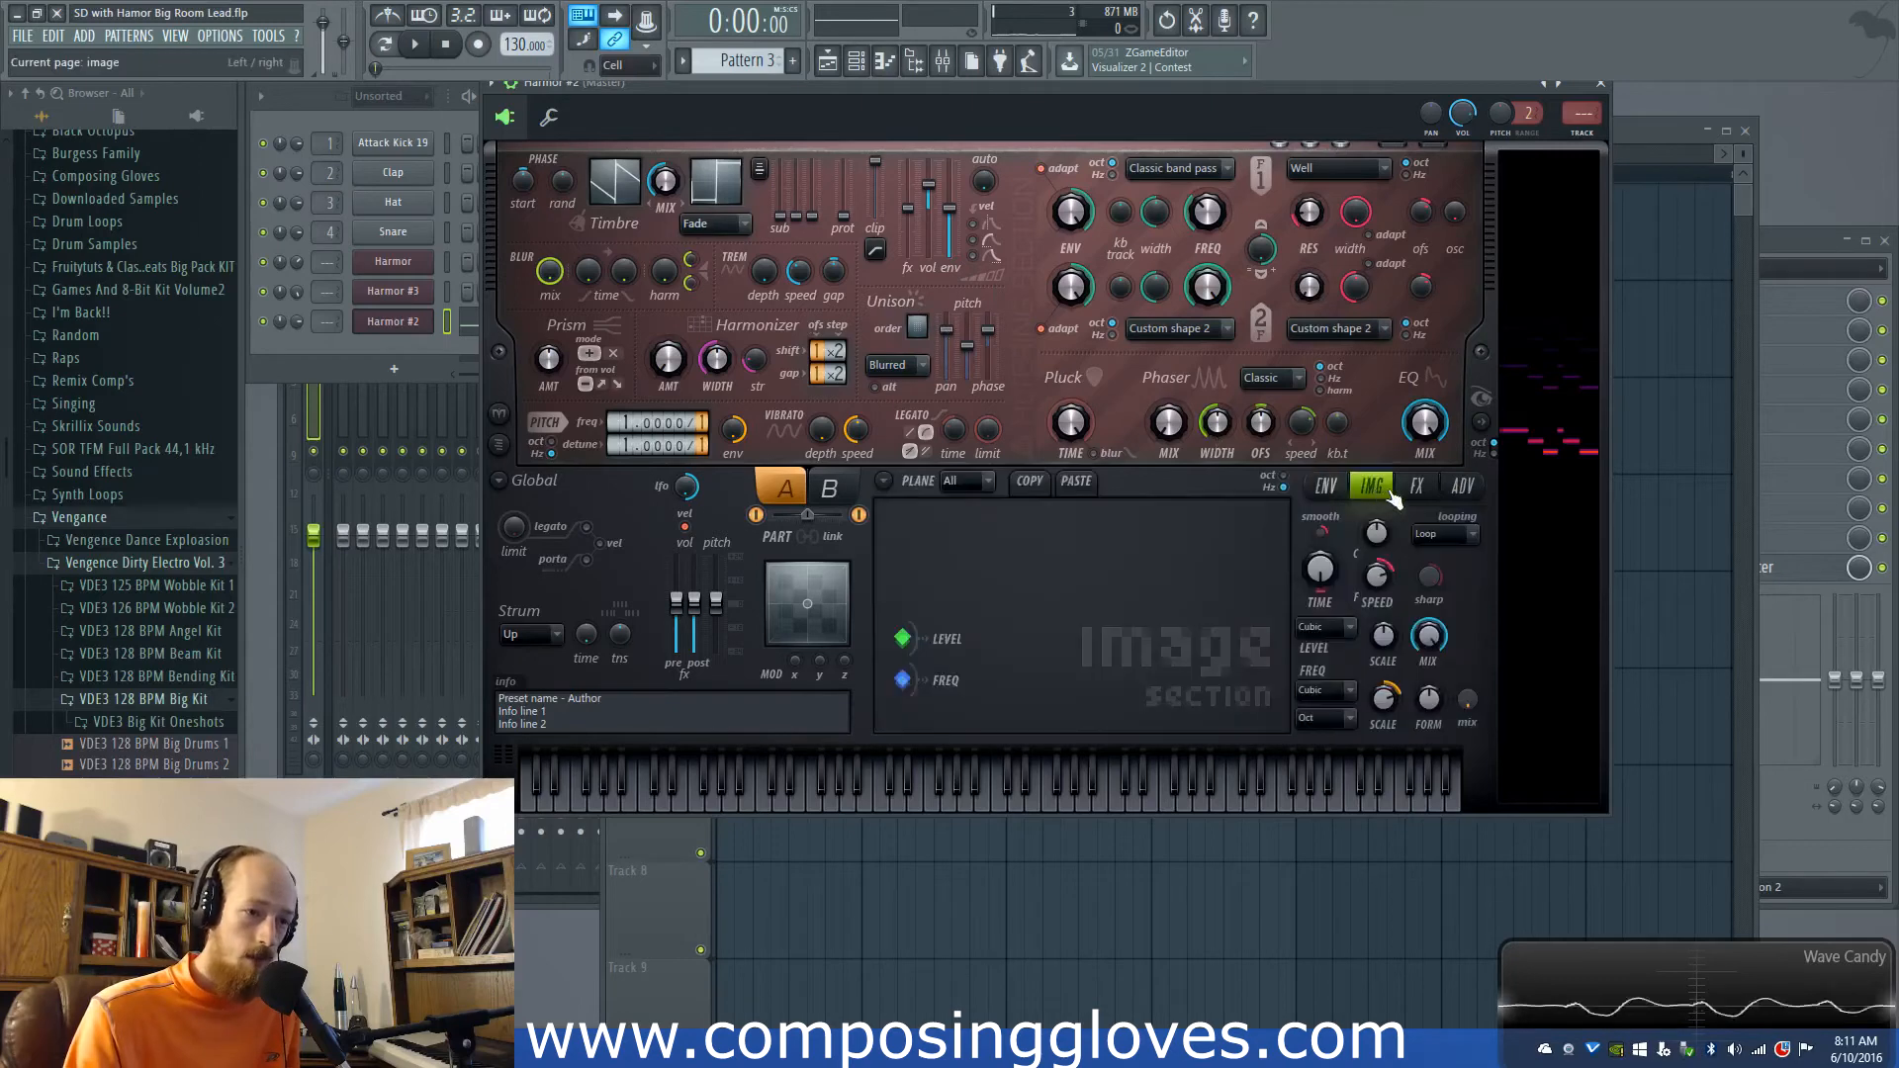
pyautogui.click(1415, 490)
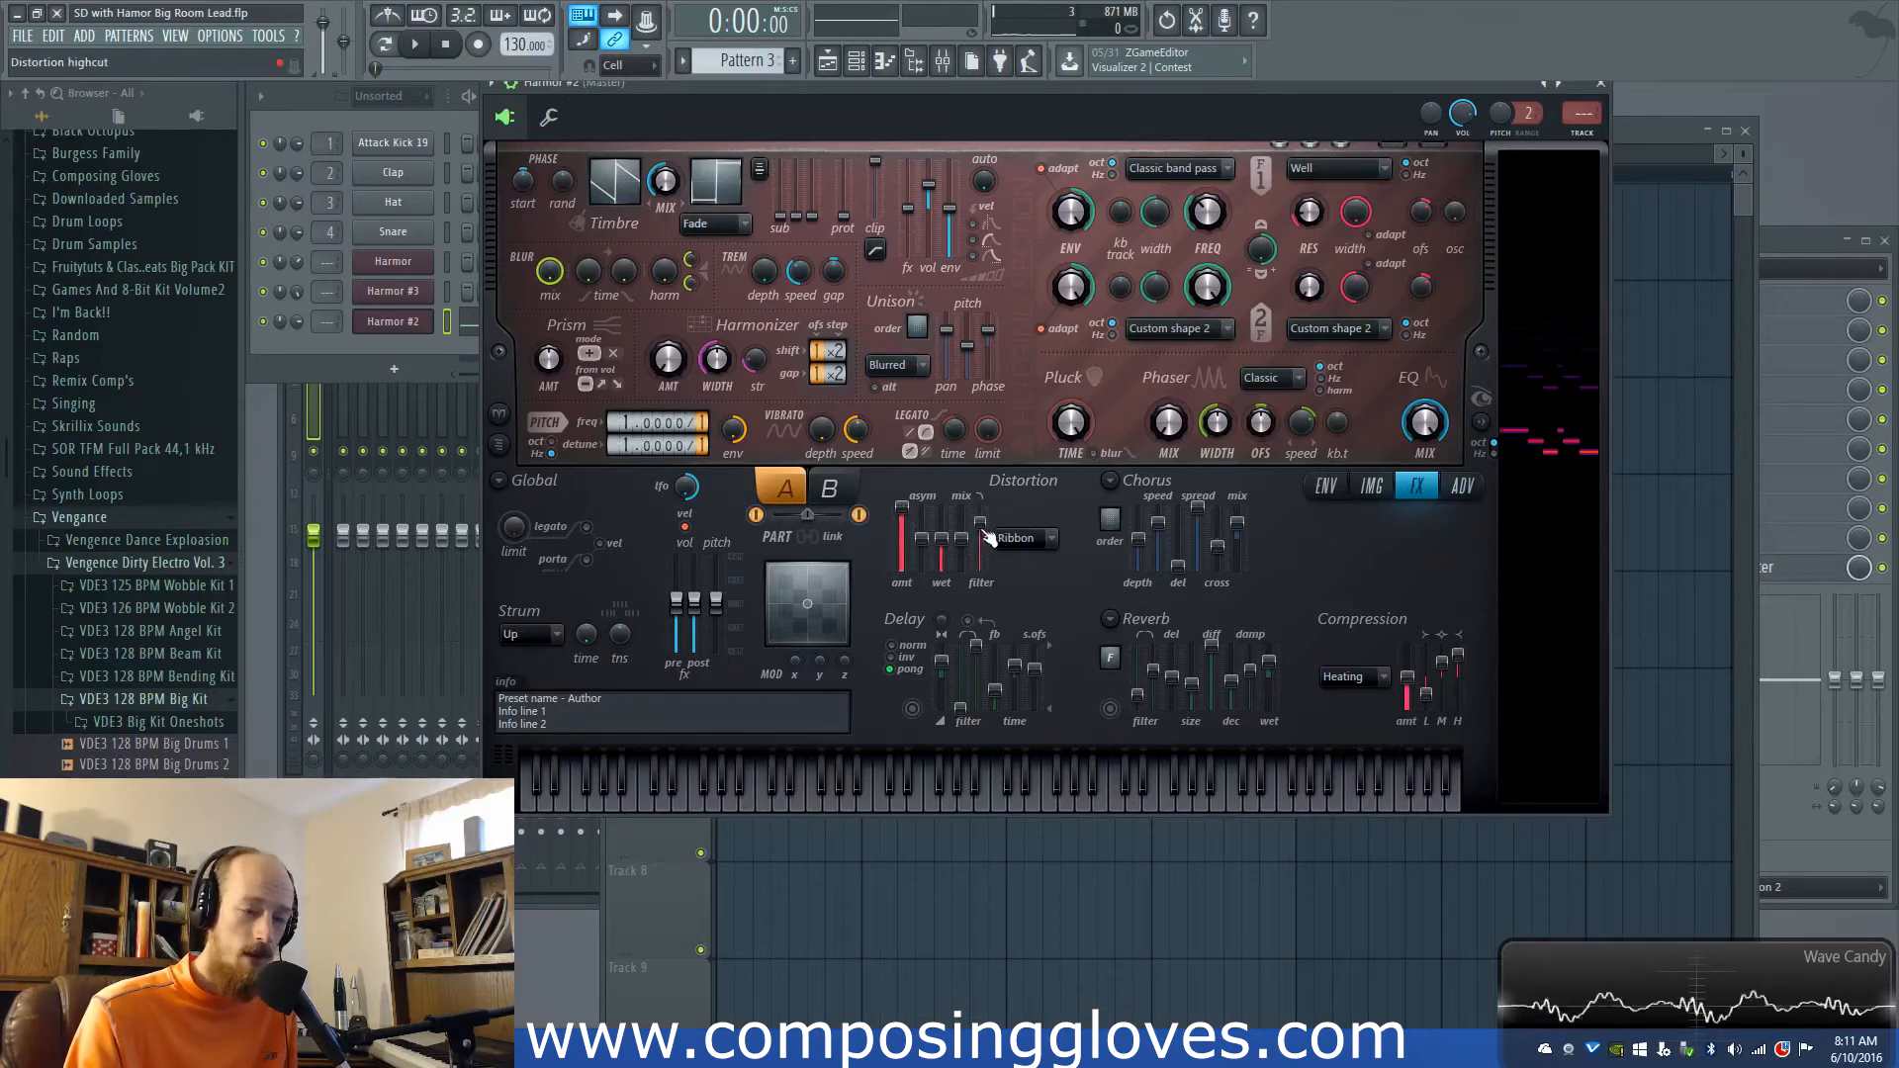
# Step: Open the Harmor #3 and Harmor synths for comparison and show Harmor's effects page with its Cube distortion
pyautogui.click(405, 291)
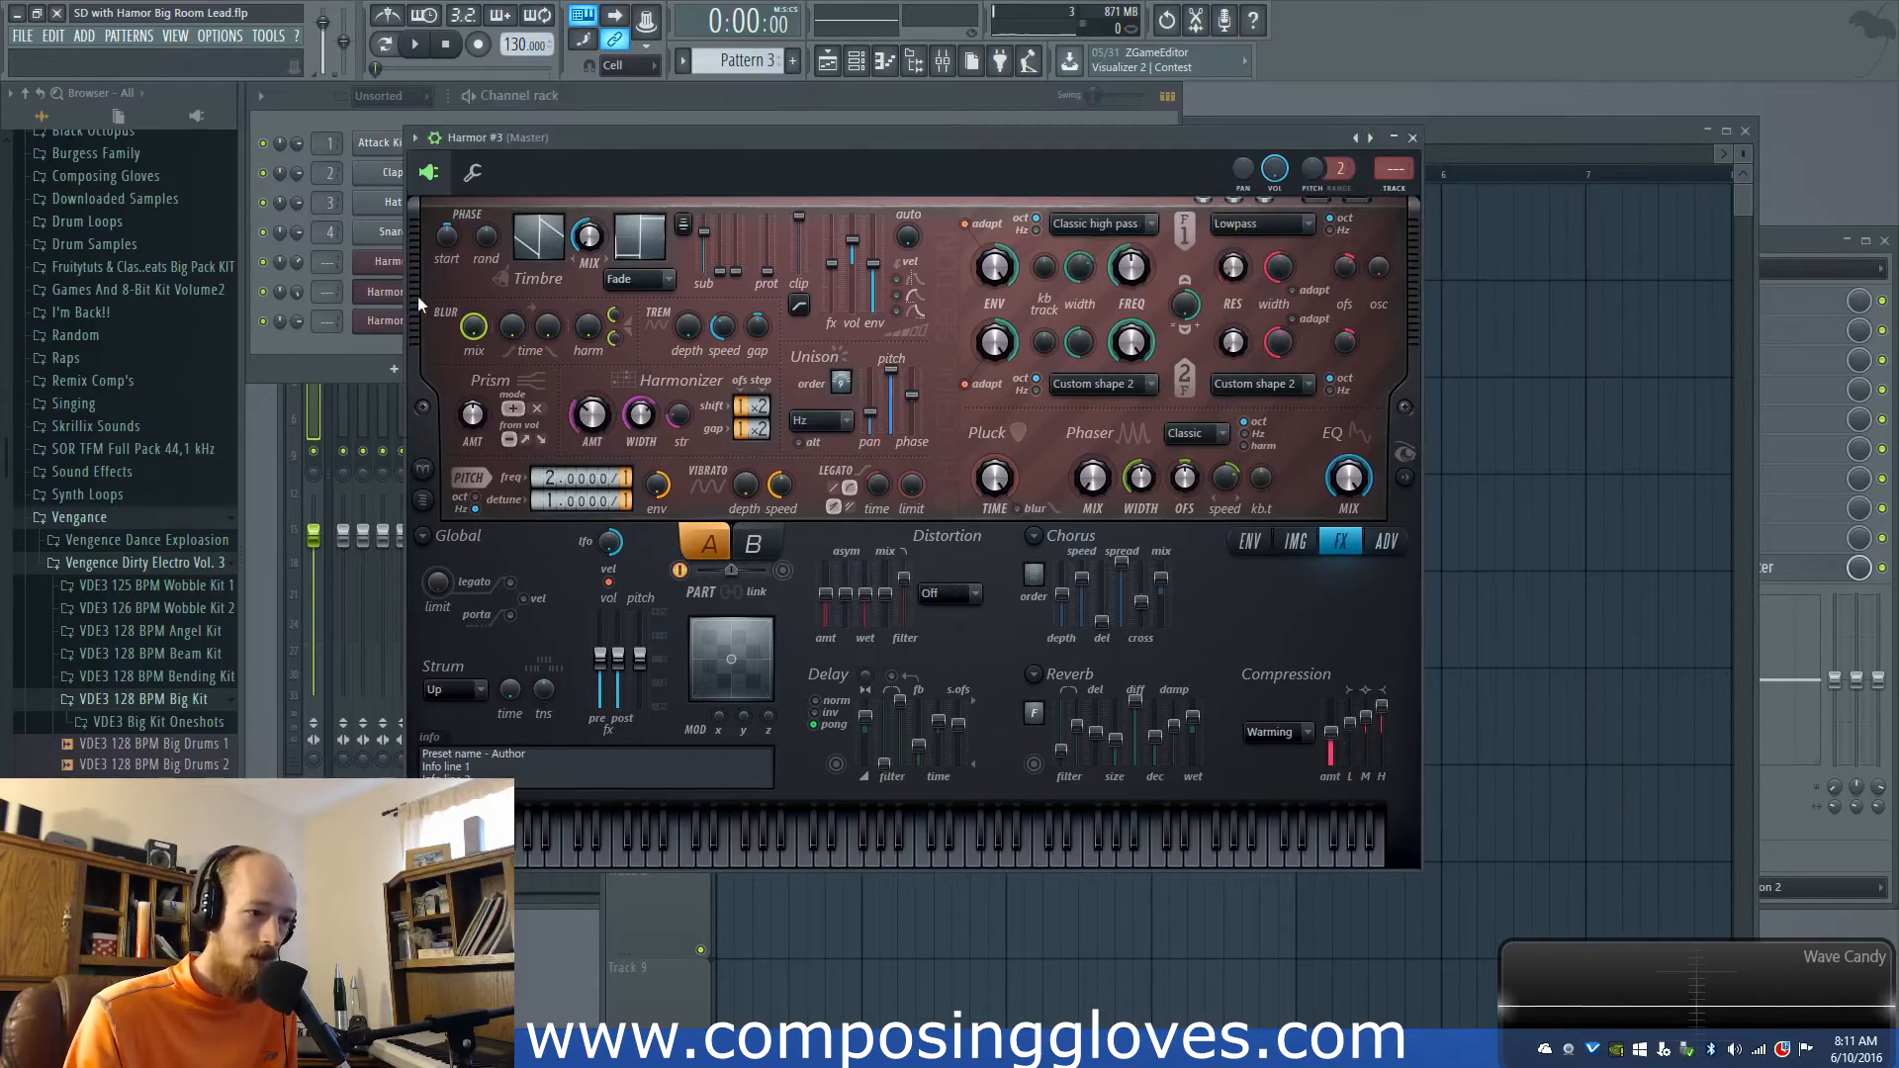
pyautogui.click(388, 272)
pyautogui.moveTo(860, 413); pyautogui.dragTo(841, 362)
pyautogui.click(583, 459)
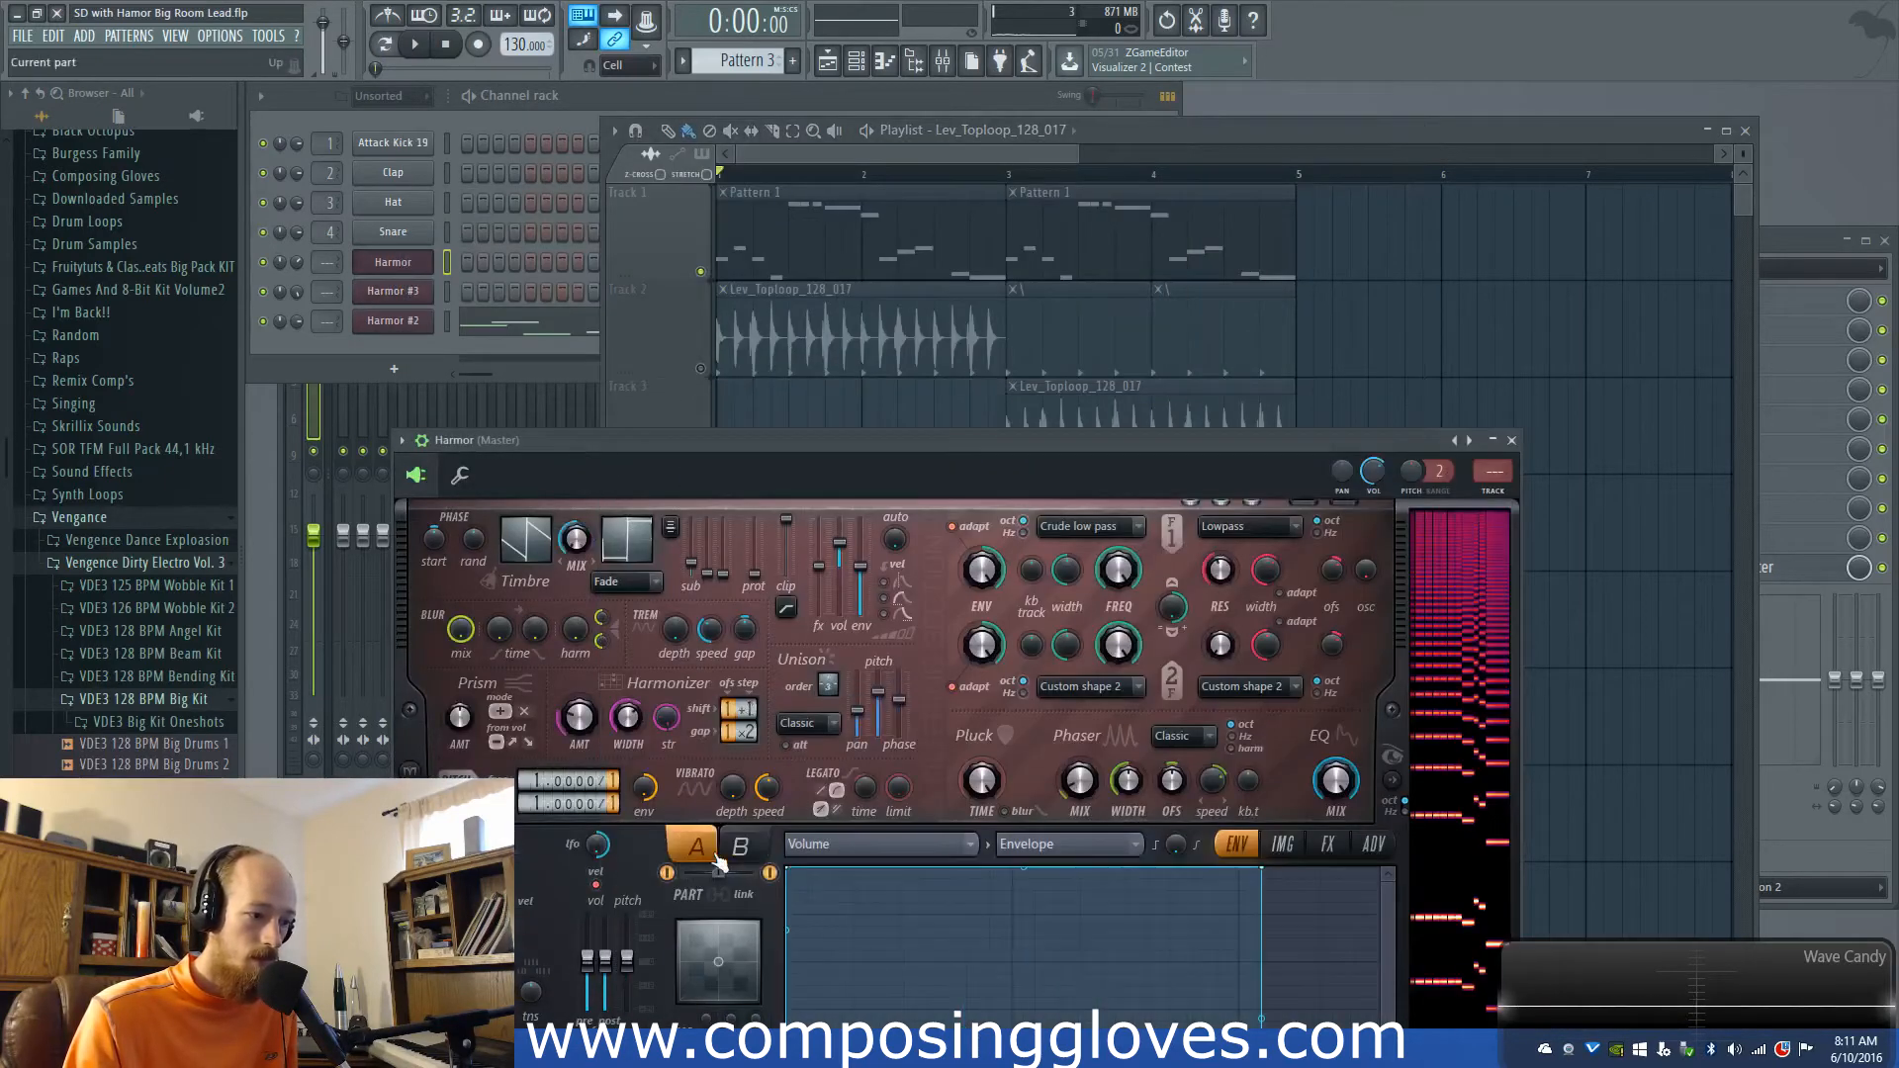
pyautogui.click(1328, 845)
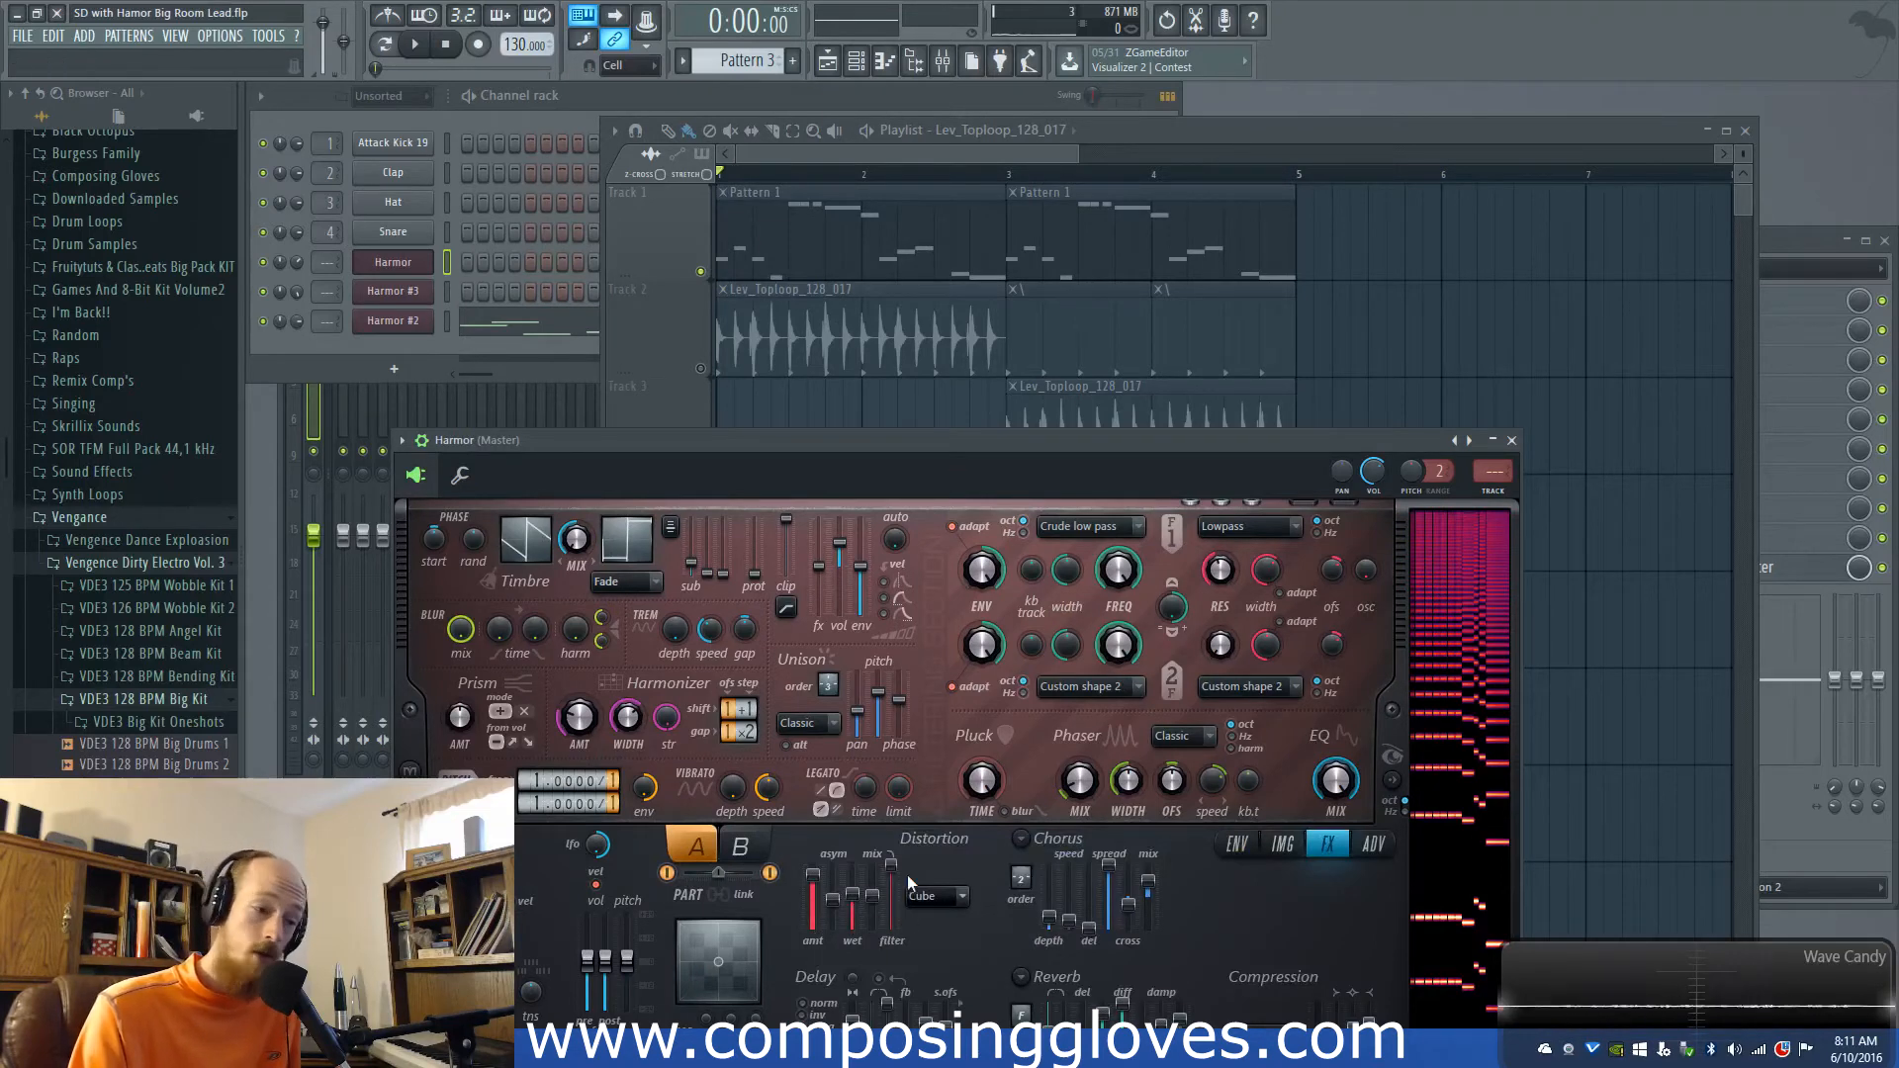
# Step: Return to Harmor #2, reposition its window and show its effects settings followed by the Global EQ curve
pyautogui.click(425, 323)
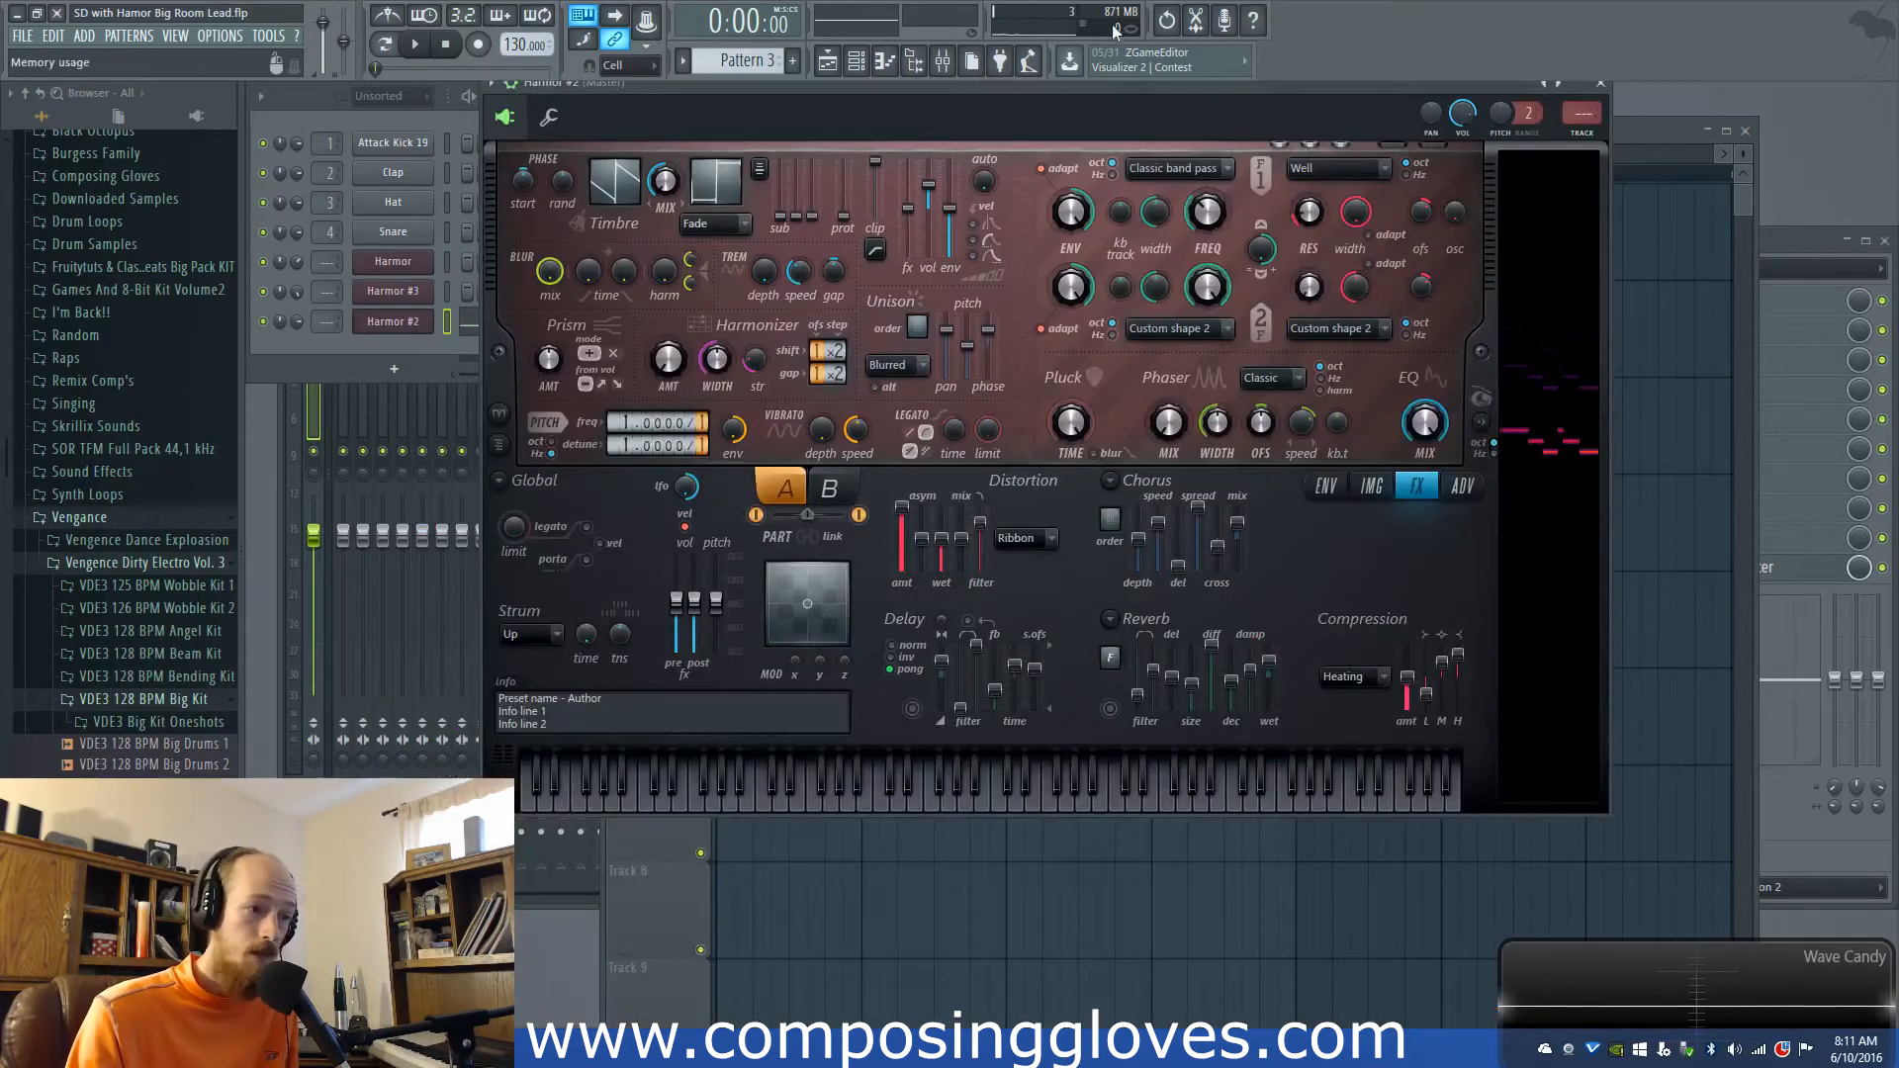
pyautogui.moveTo(1028, 90); pyautogui.dragTo(1003, 107)
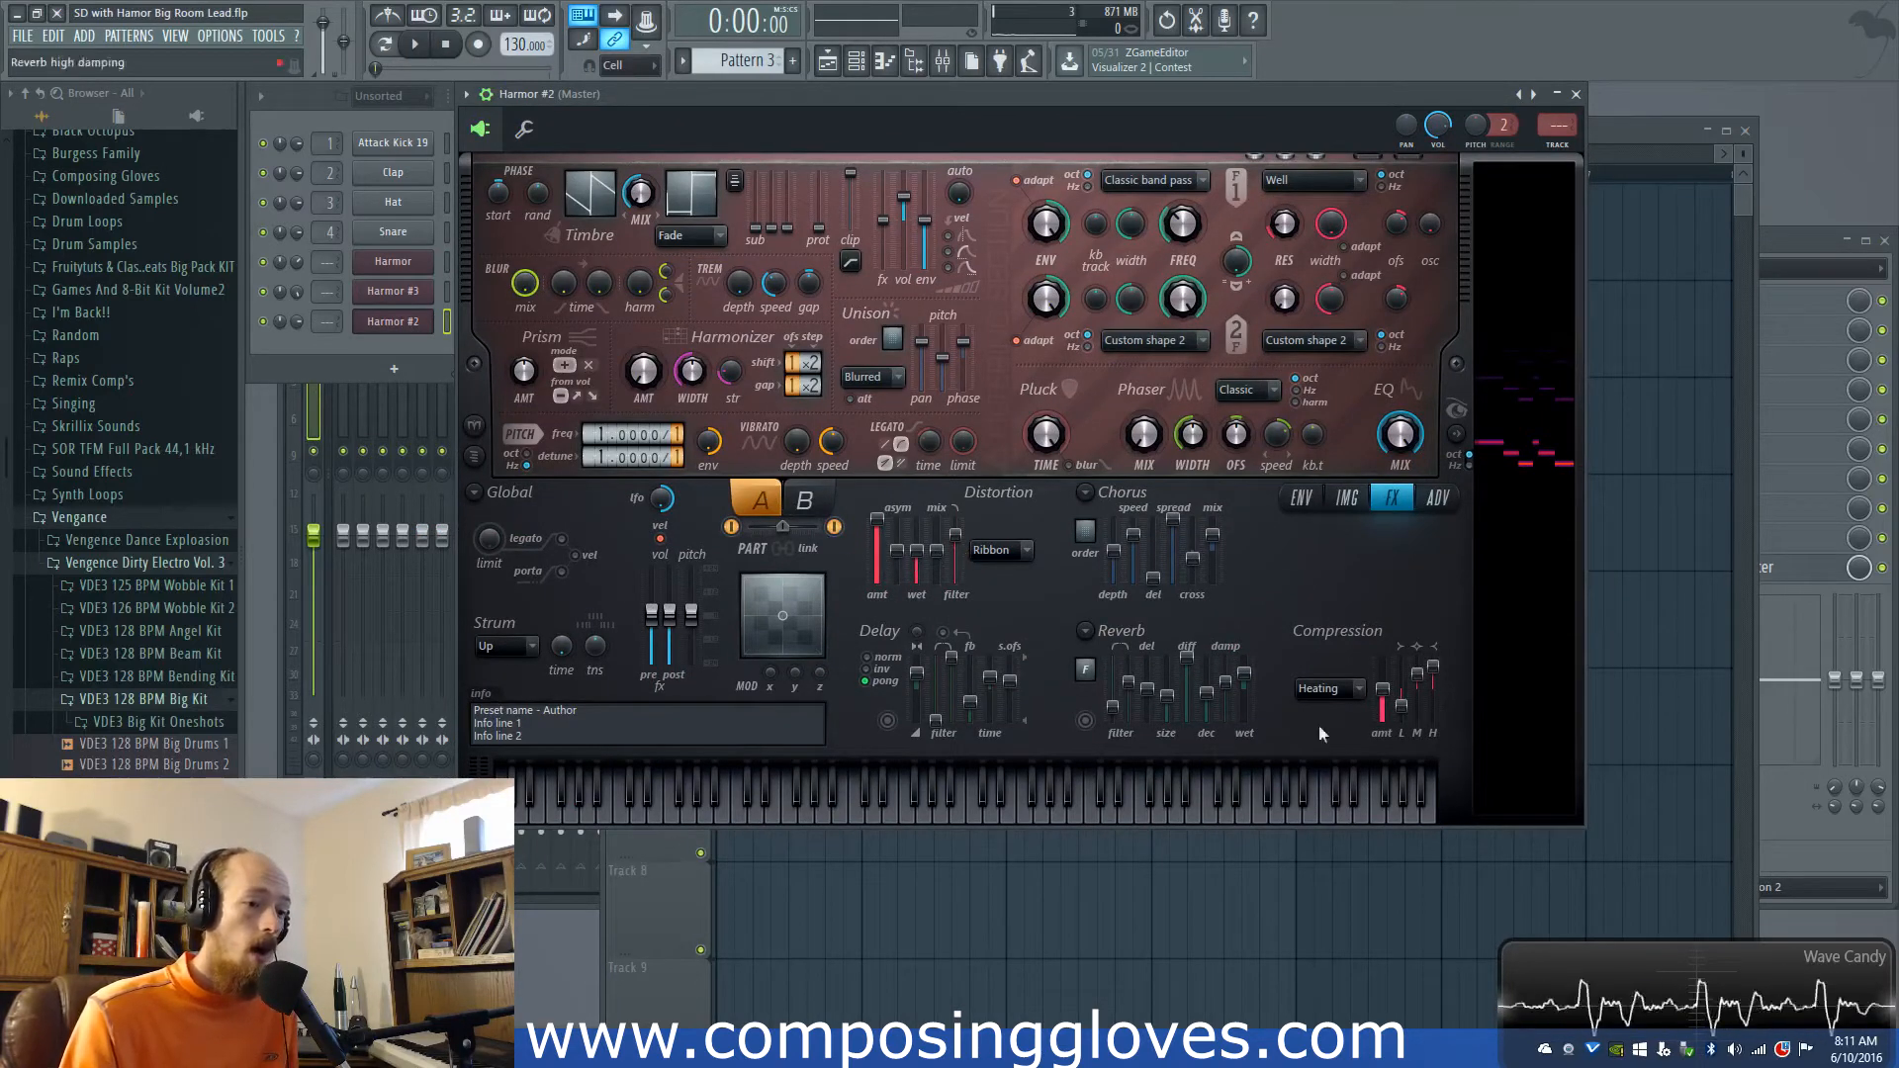
pyautogui.click(1377, 813)
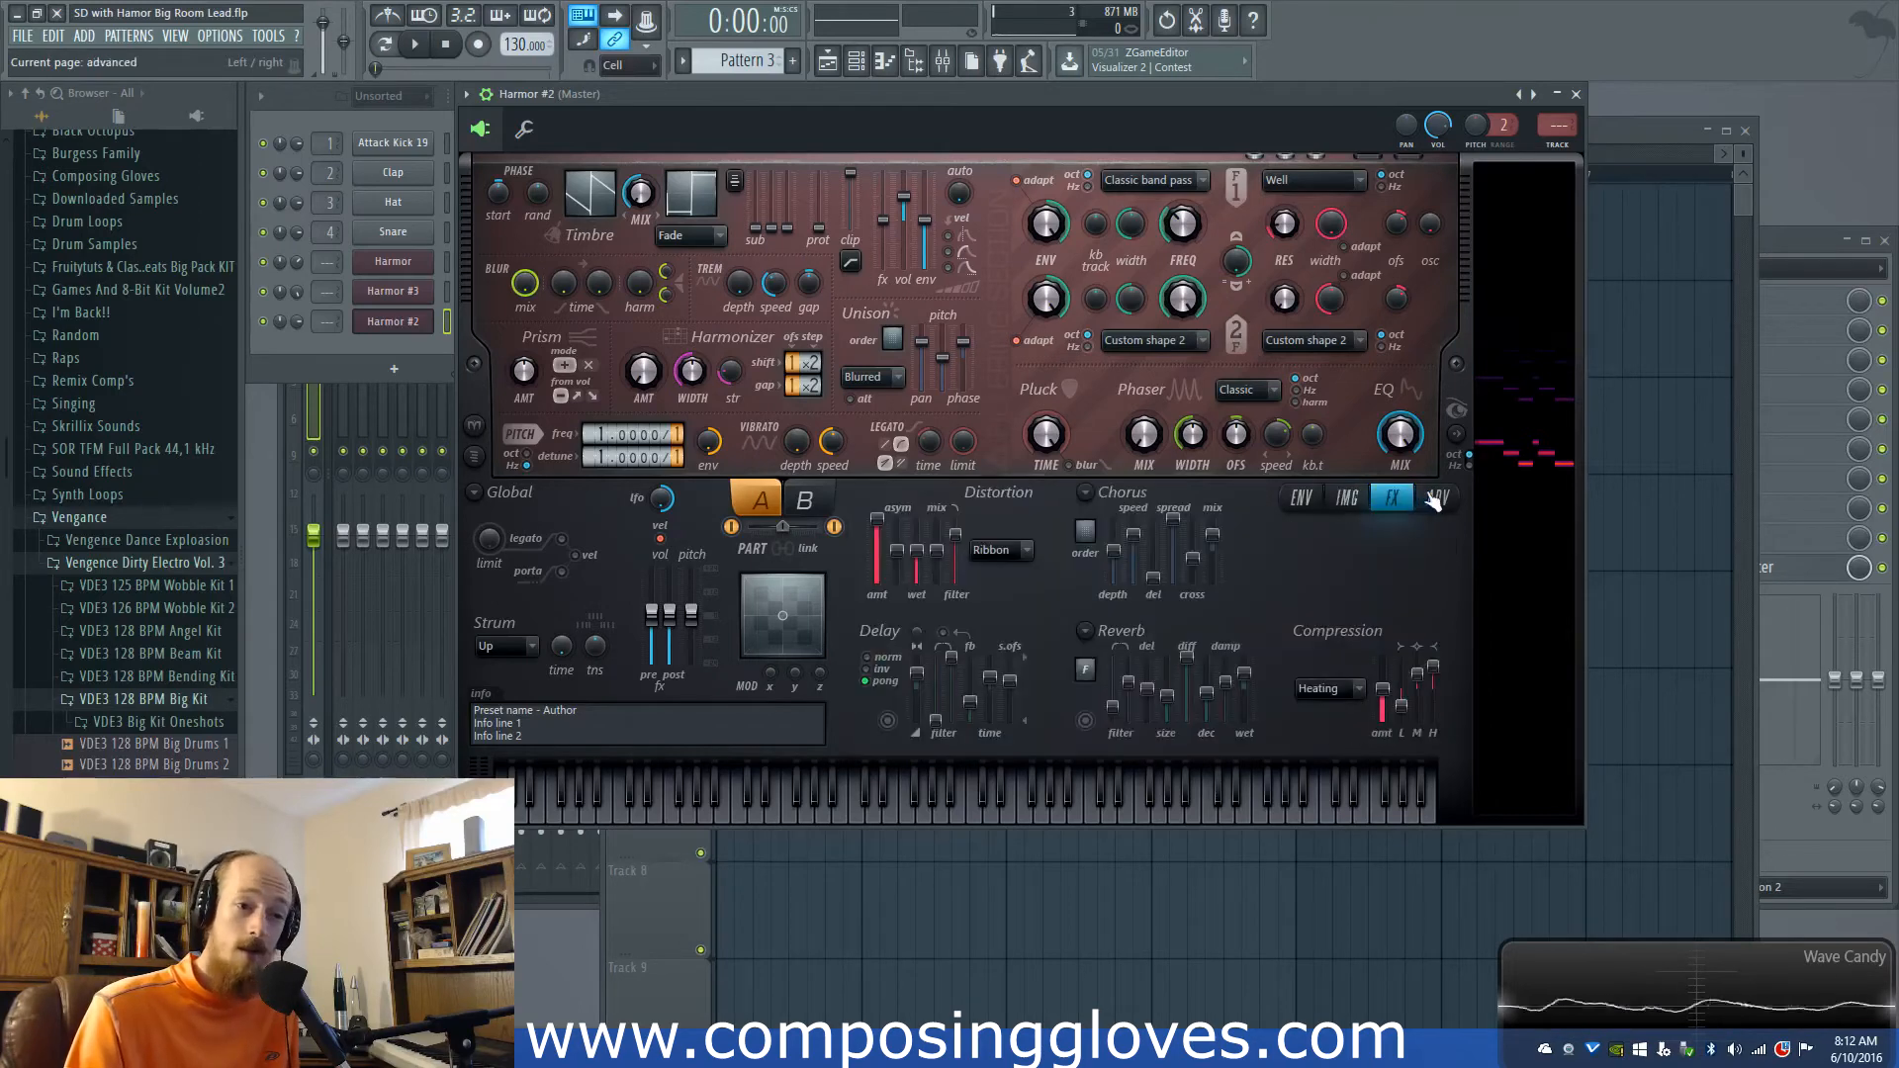
pyautogui.click(1296, 504)
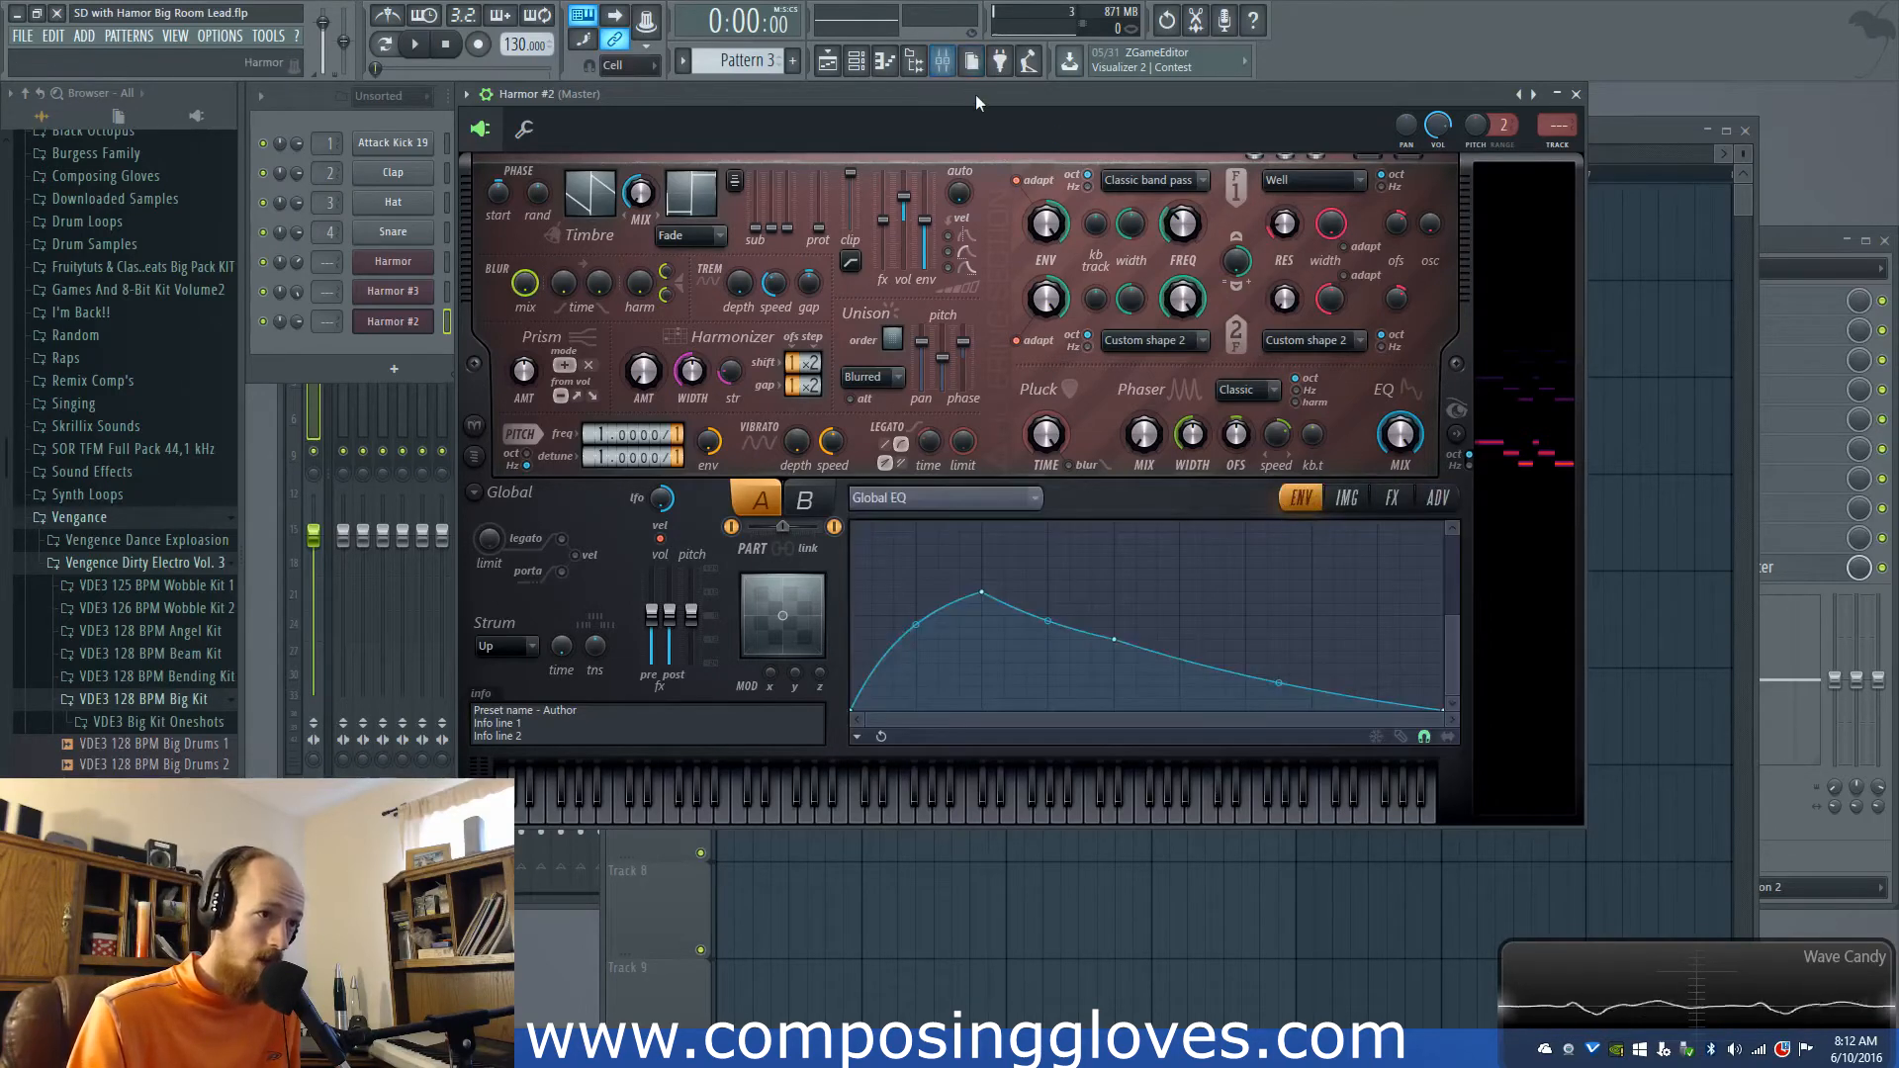
pyautogui.moveTo(976, 93); pyautogui.dragTo(840, 115)
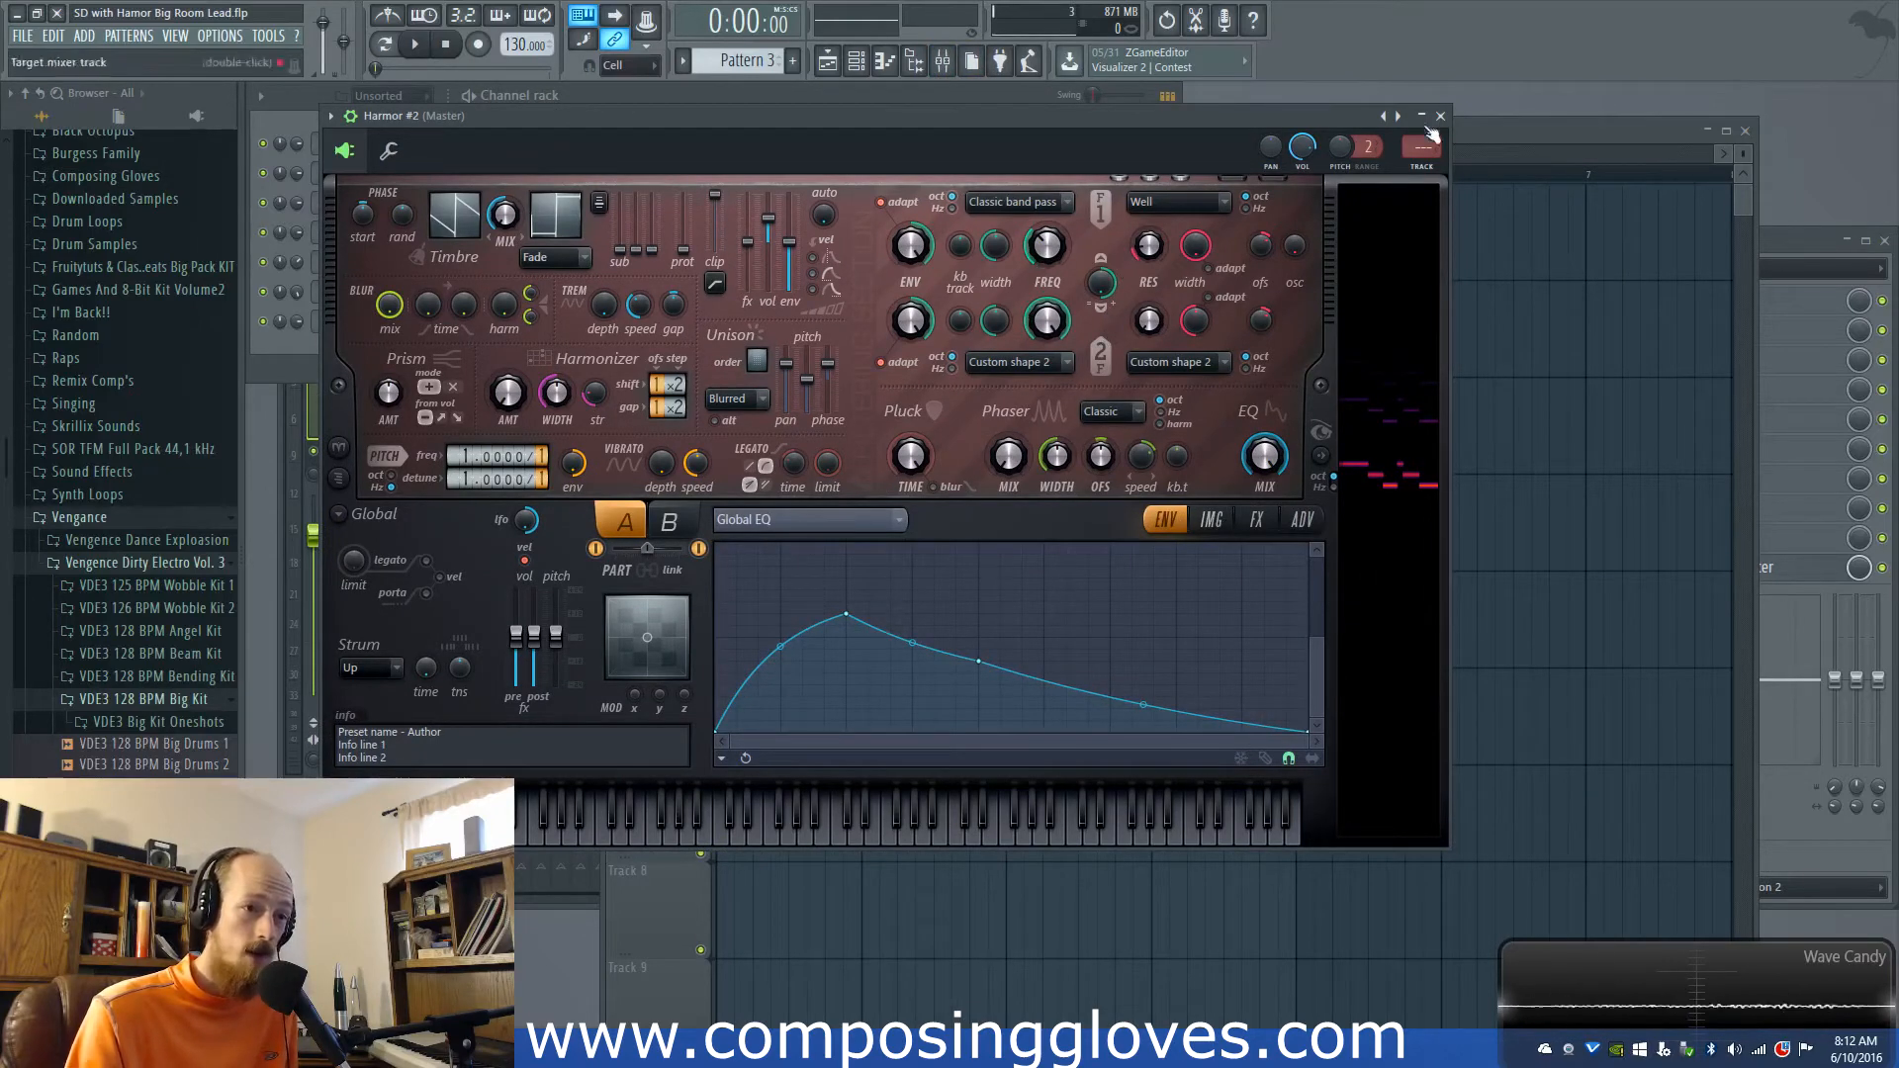
# Step: Check the playlist, reopen Harmor #2 and try its timbre mix while playing notes
pyautogui.click(1550, 116)
pyautogui.click(1538, 128)
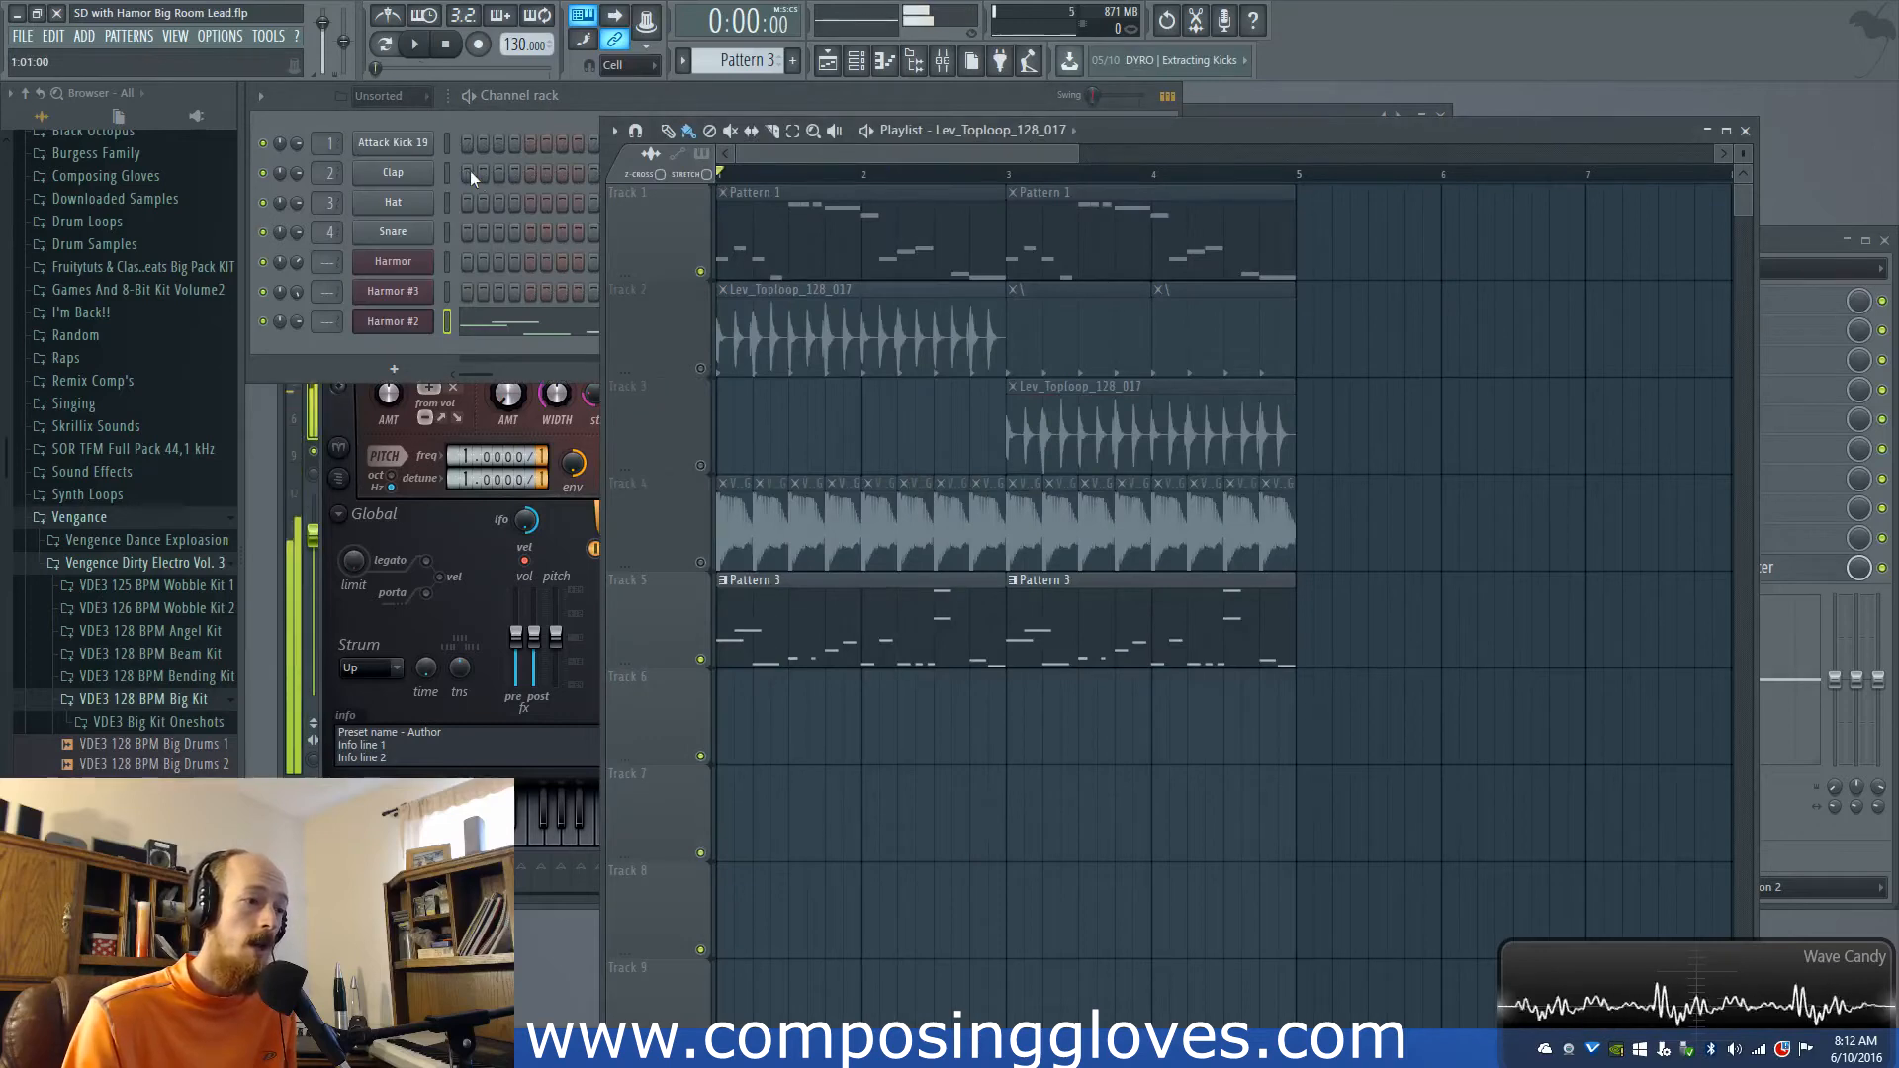
pyautogui.click(401, 322)
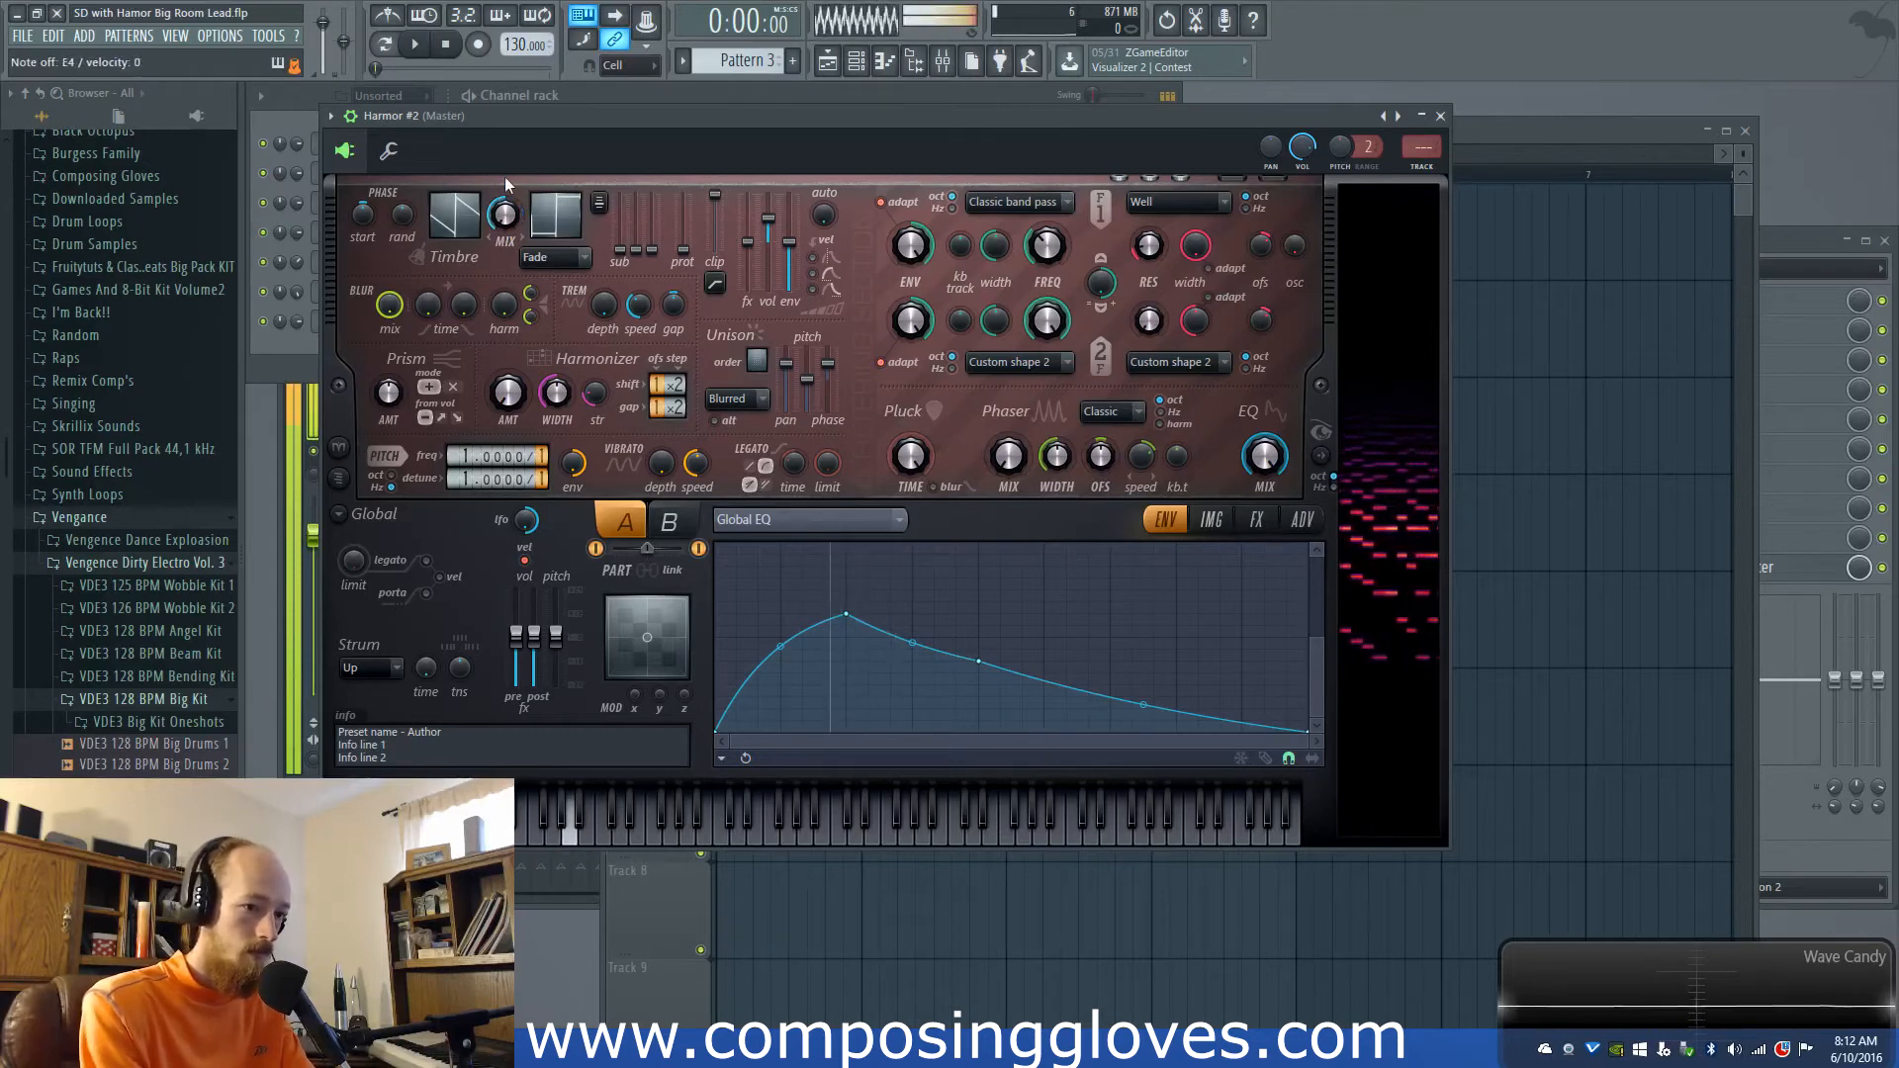
pyautogui.moveTo(505, 214); pyautogui.dragTo(505, 118)
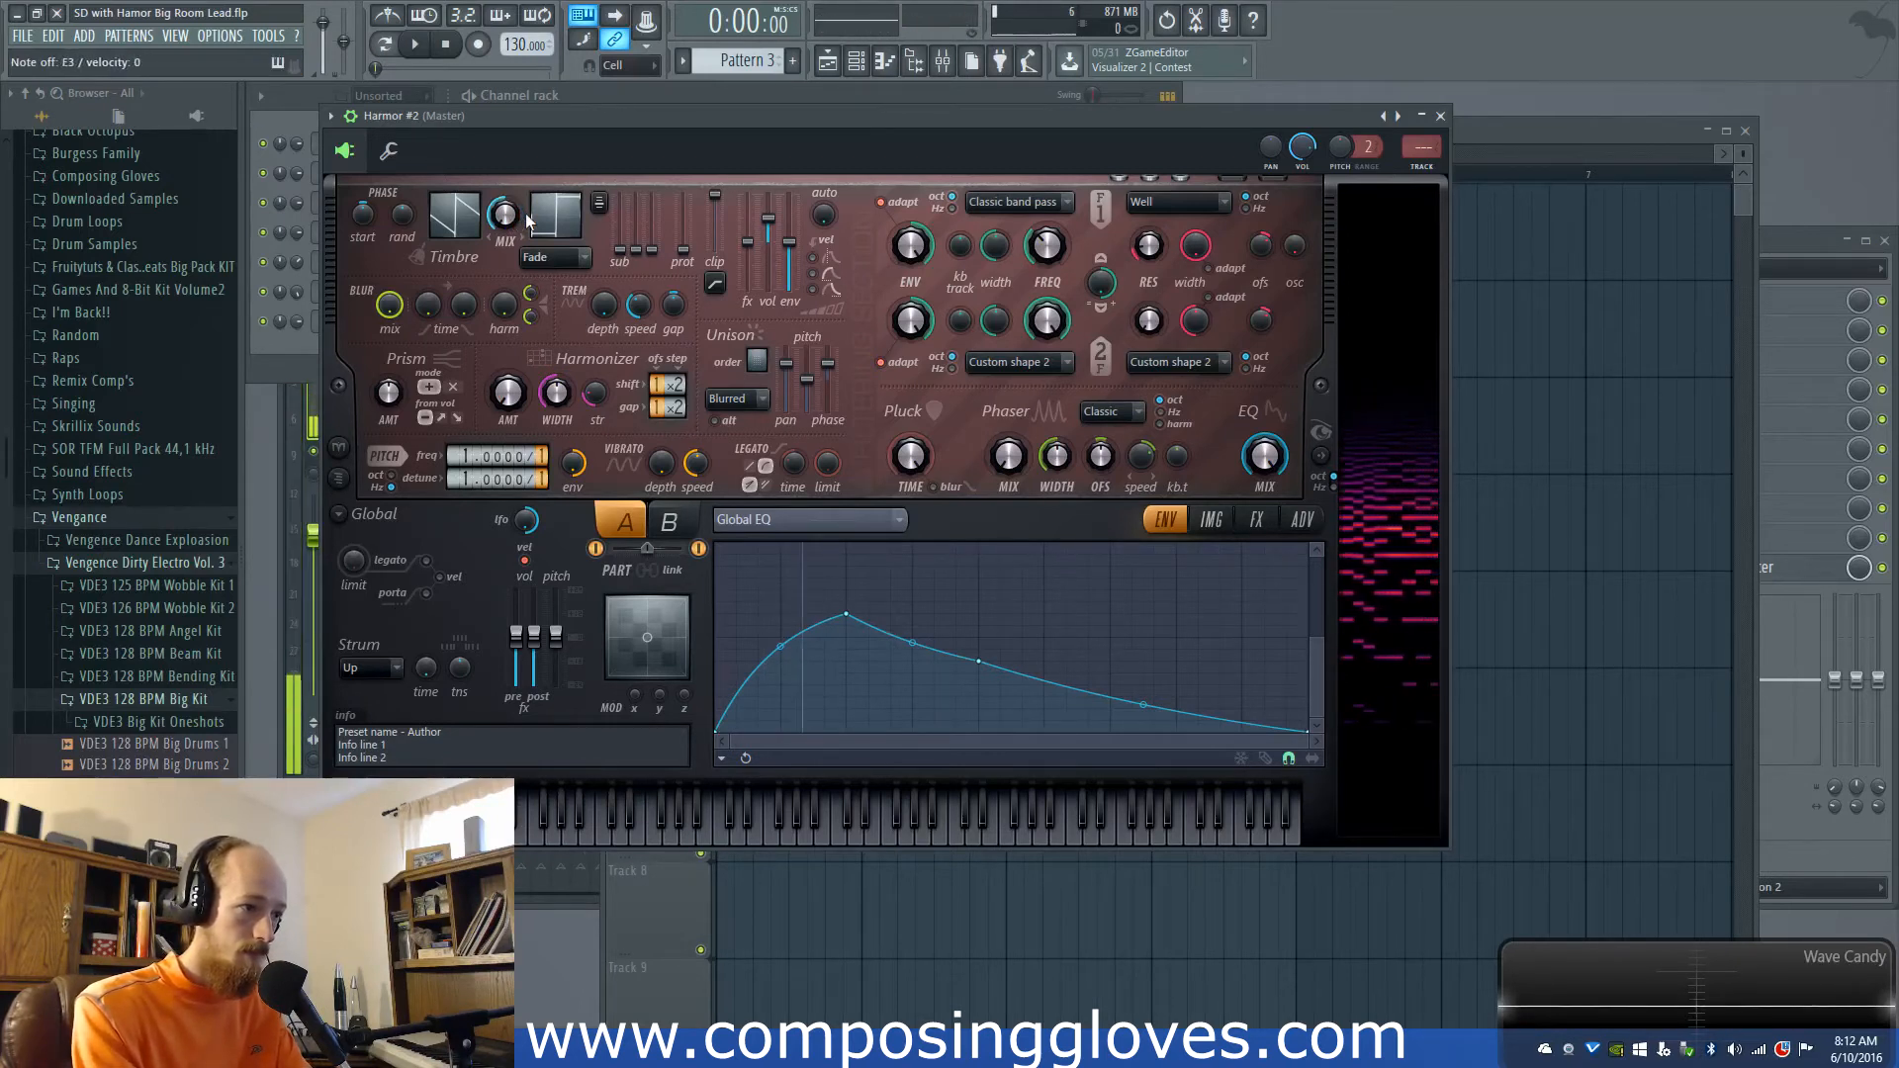
# Step: Move the first Lev_Toploop_128_017 clip in the playlist from Track 2 down to Track 3
pyautogui.click(1506, 144)
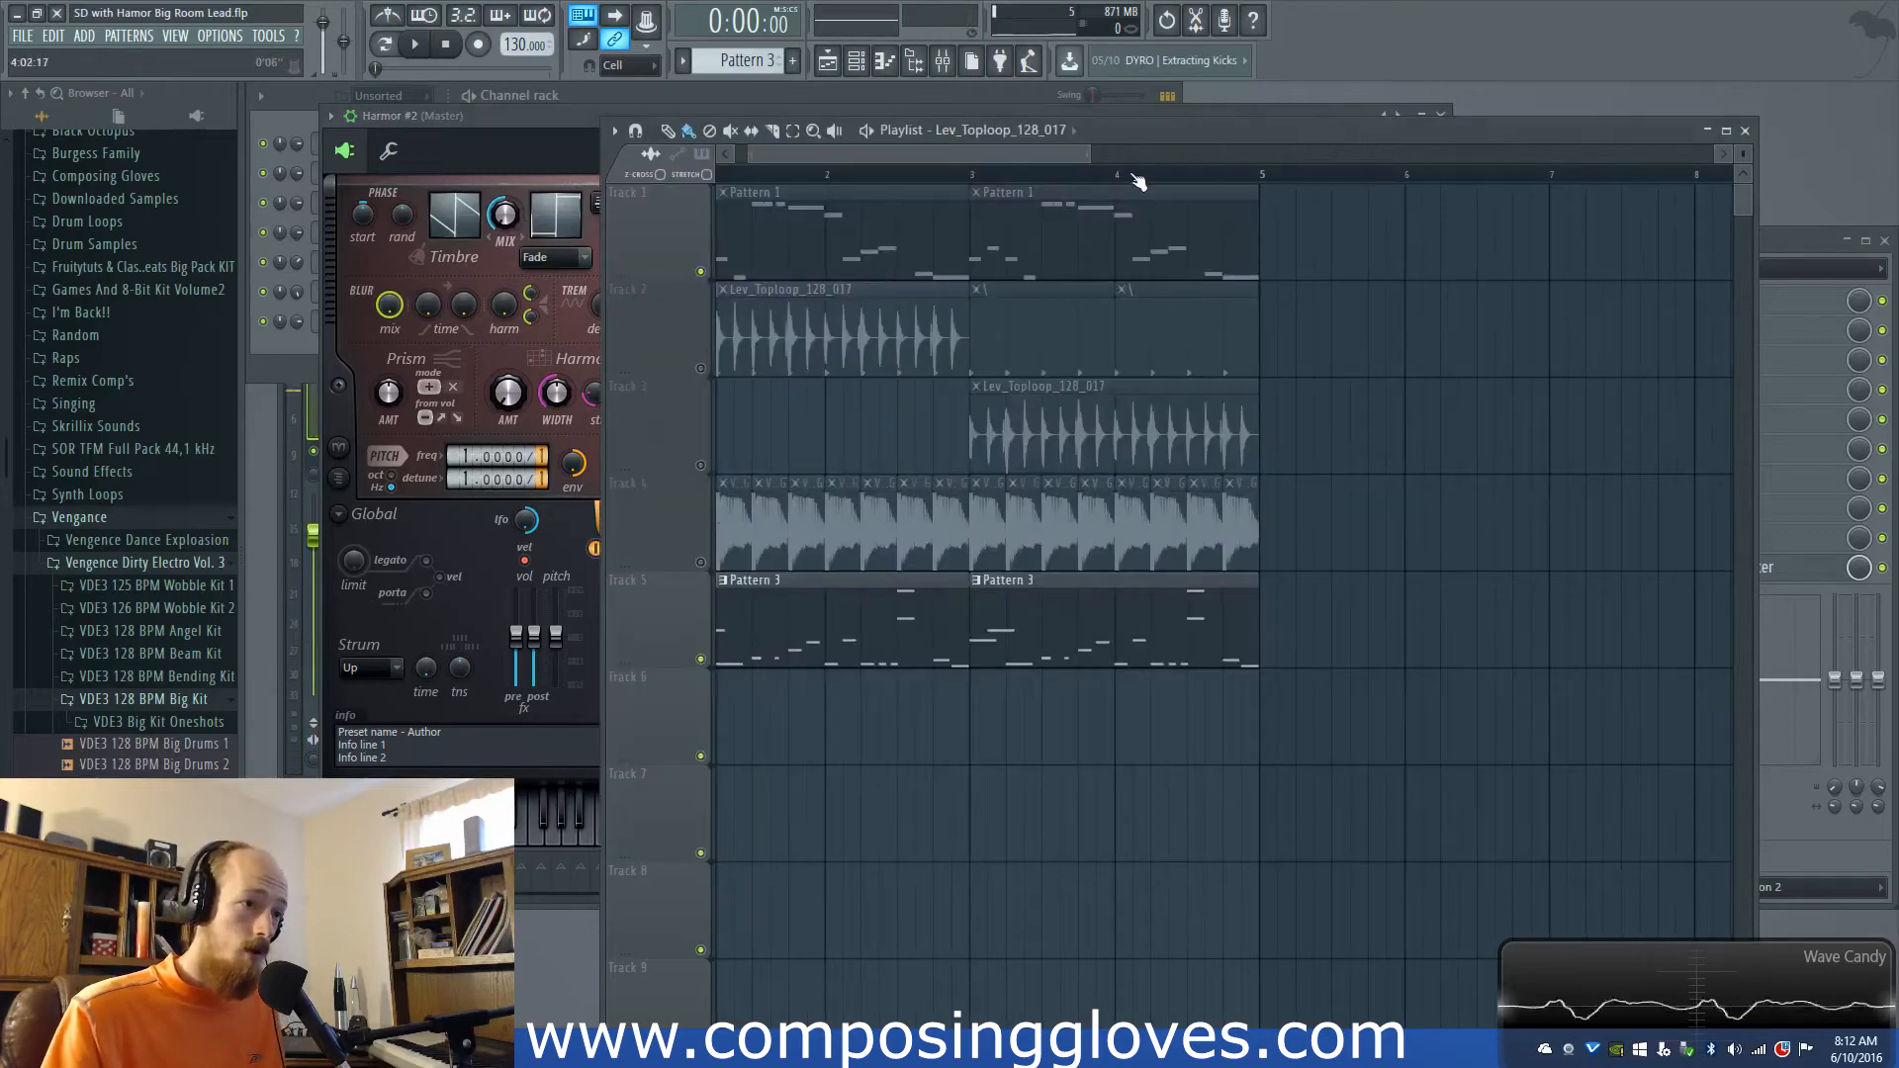
pyautogui.doubleClick(880, 638)
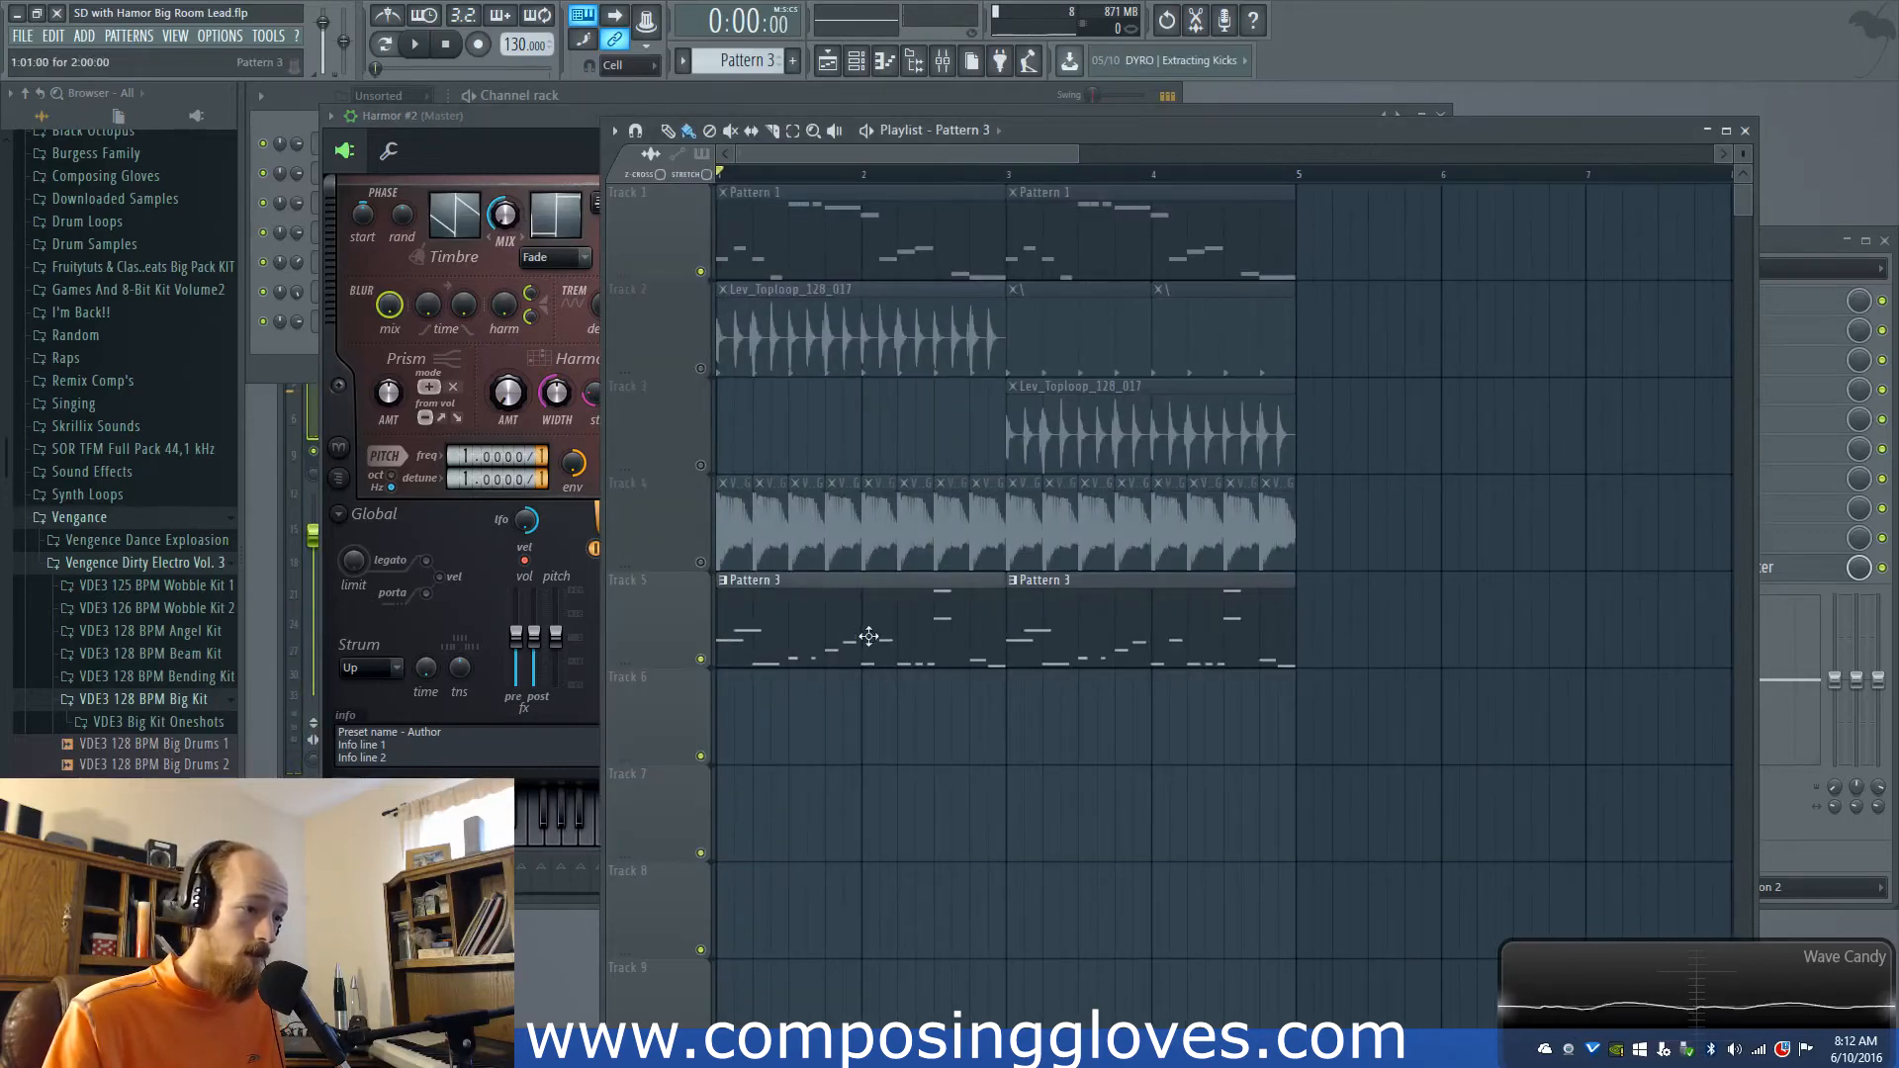
pyautogui.click(1341, 127)
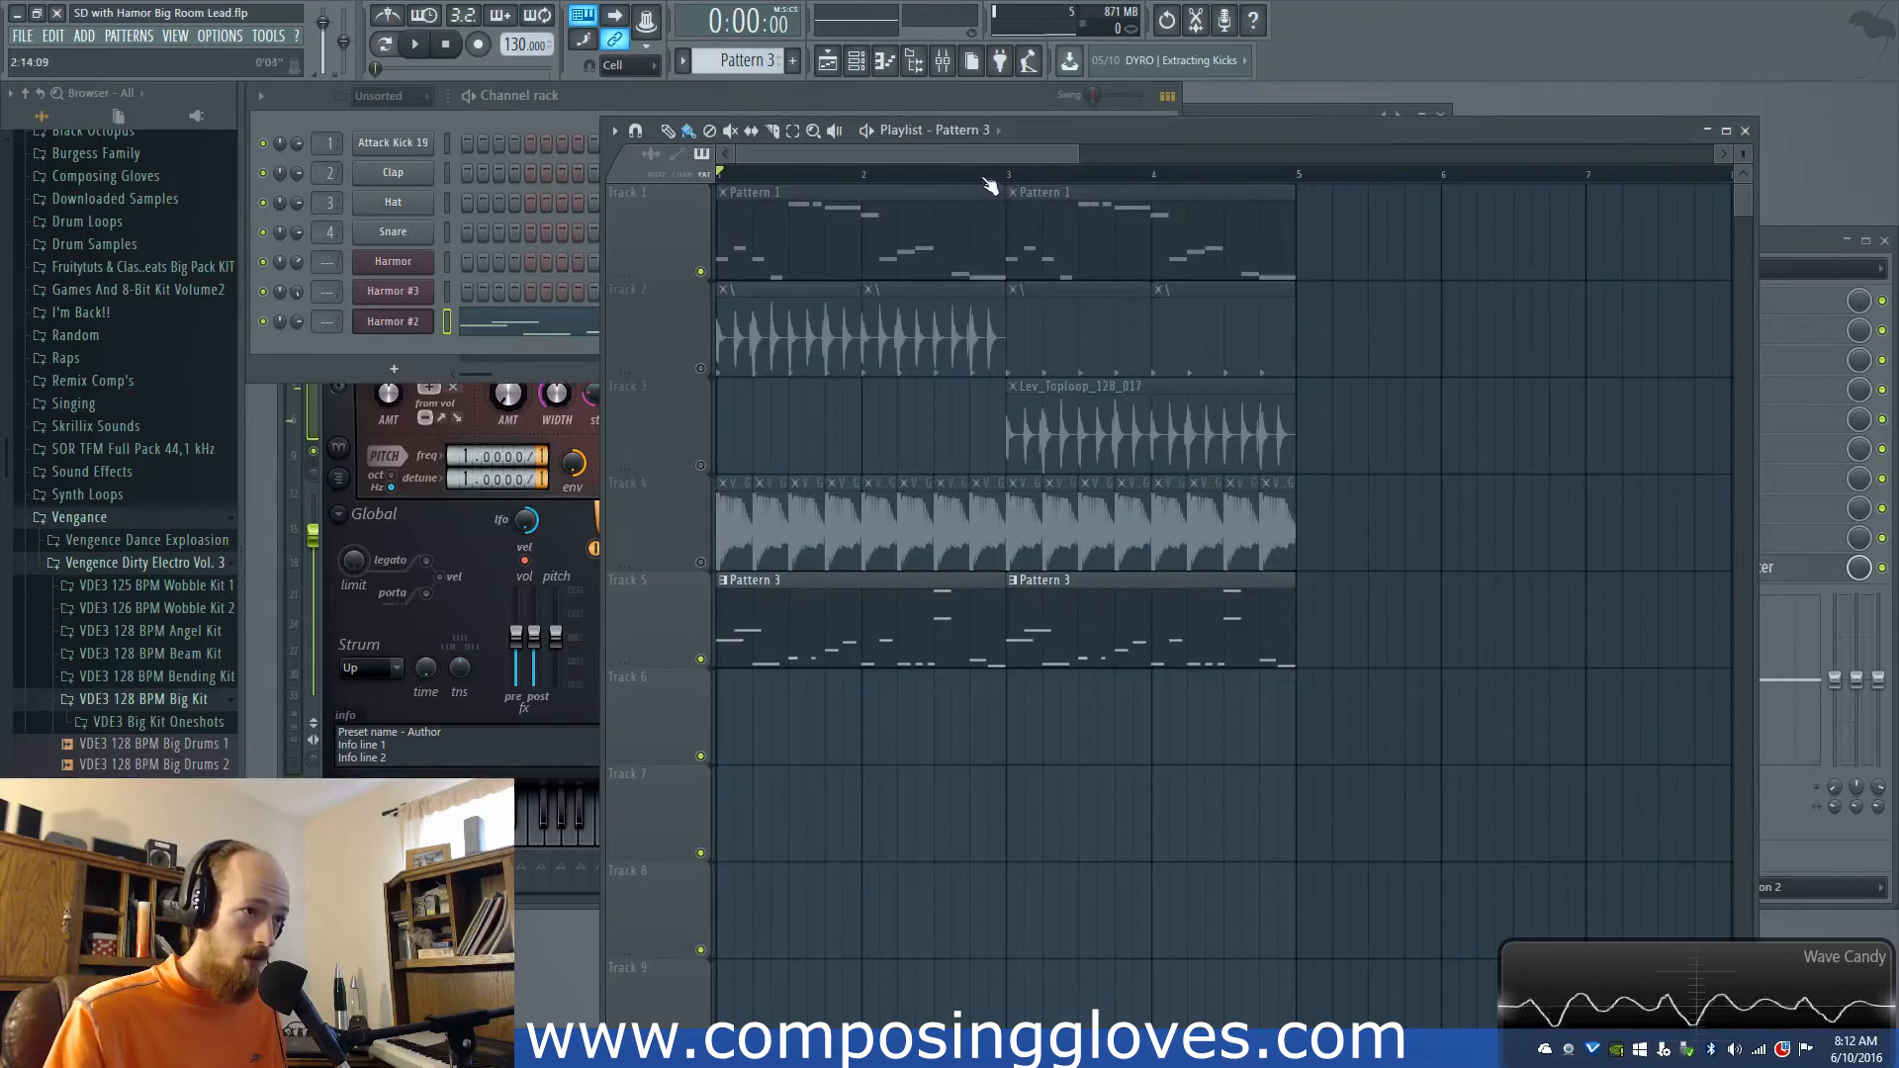
pyautogui.moveTo(880, 358); pyautogui.dragTo(810, 345)
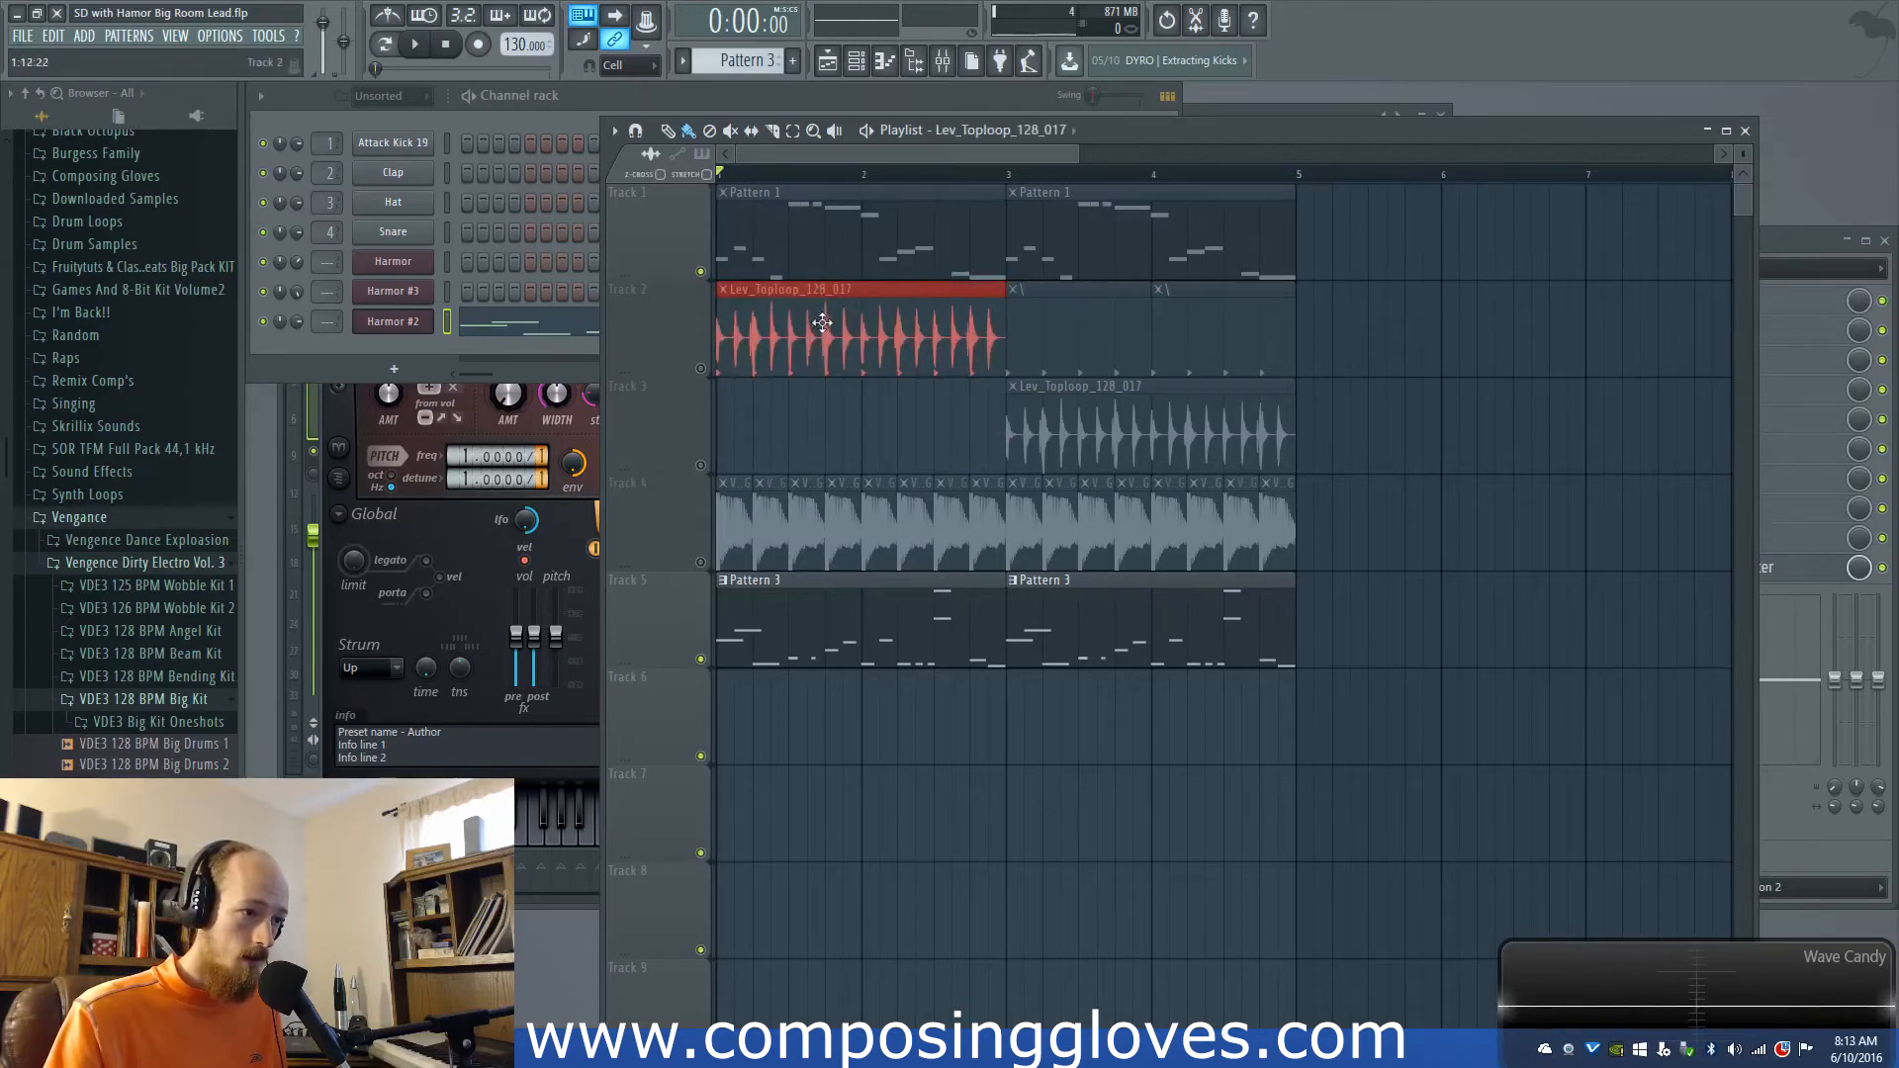
pyautogui.moveTo(787, 315); pyautogui.dragTo(785, 482)
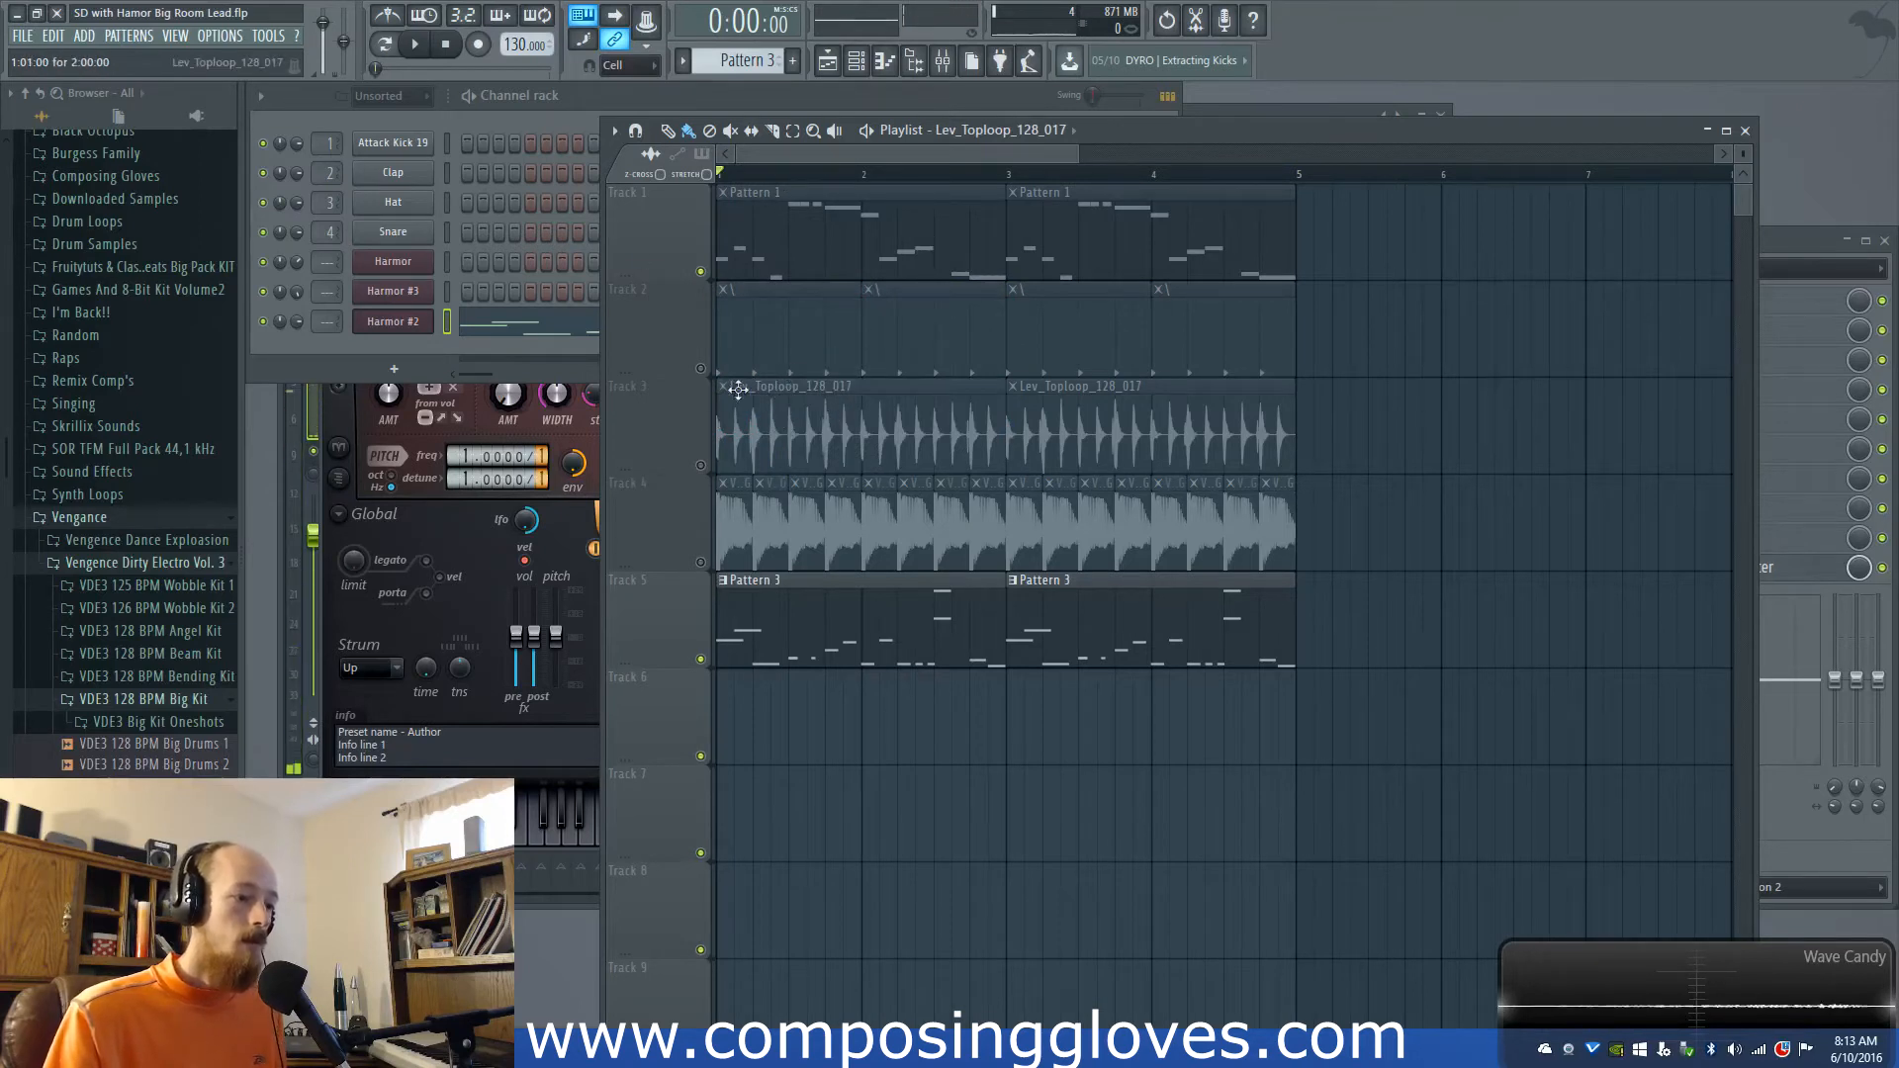
# Step: Unmute playlist Tracks 2, 3 and 4 and play back the arrangement with Pattern 3
pyautogui.click(701, 369)
pyautogui.click(701, 466)
pyautogui.click(700, 562)
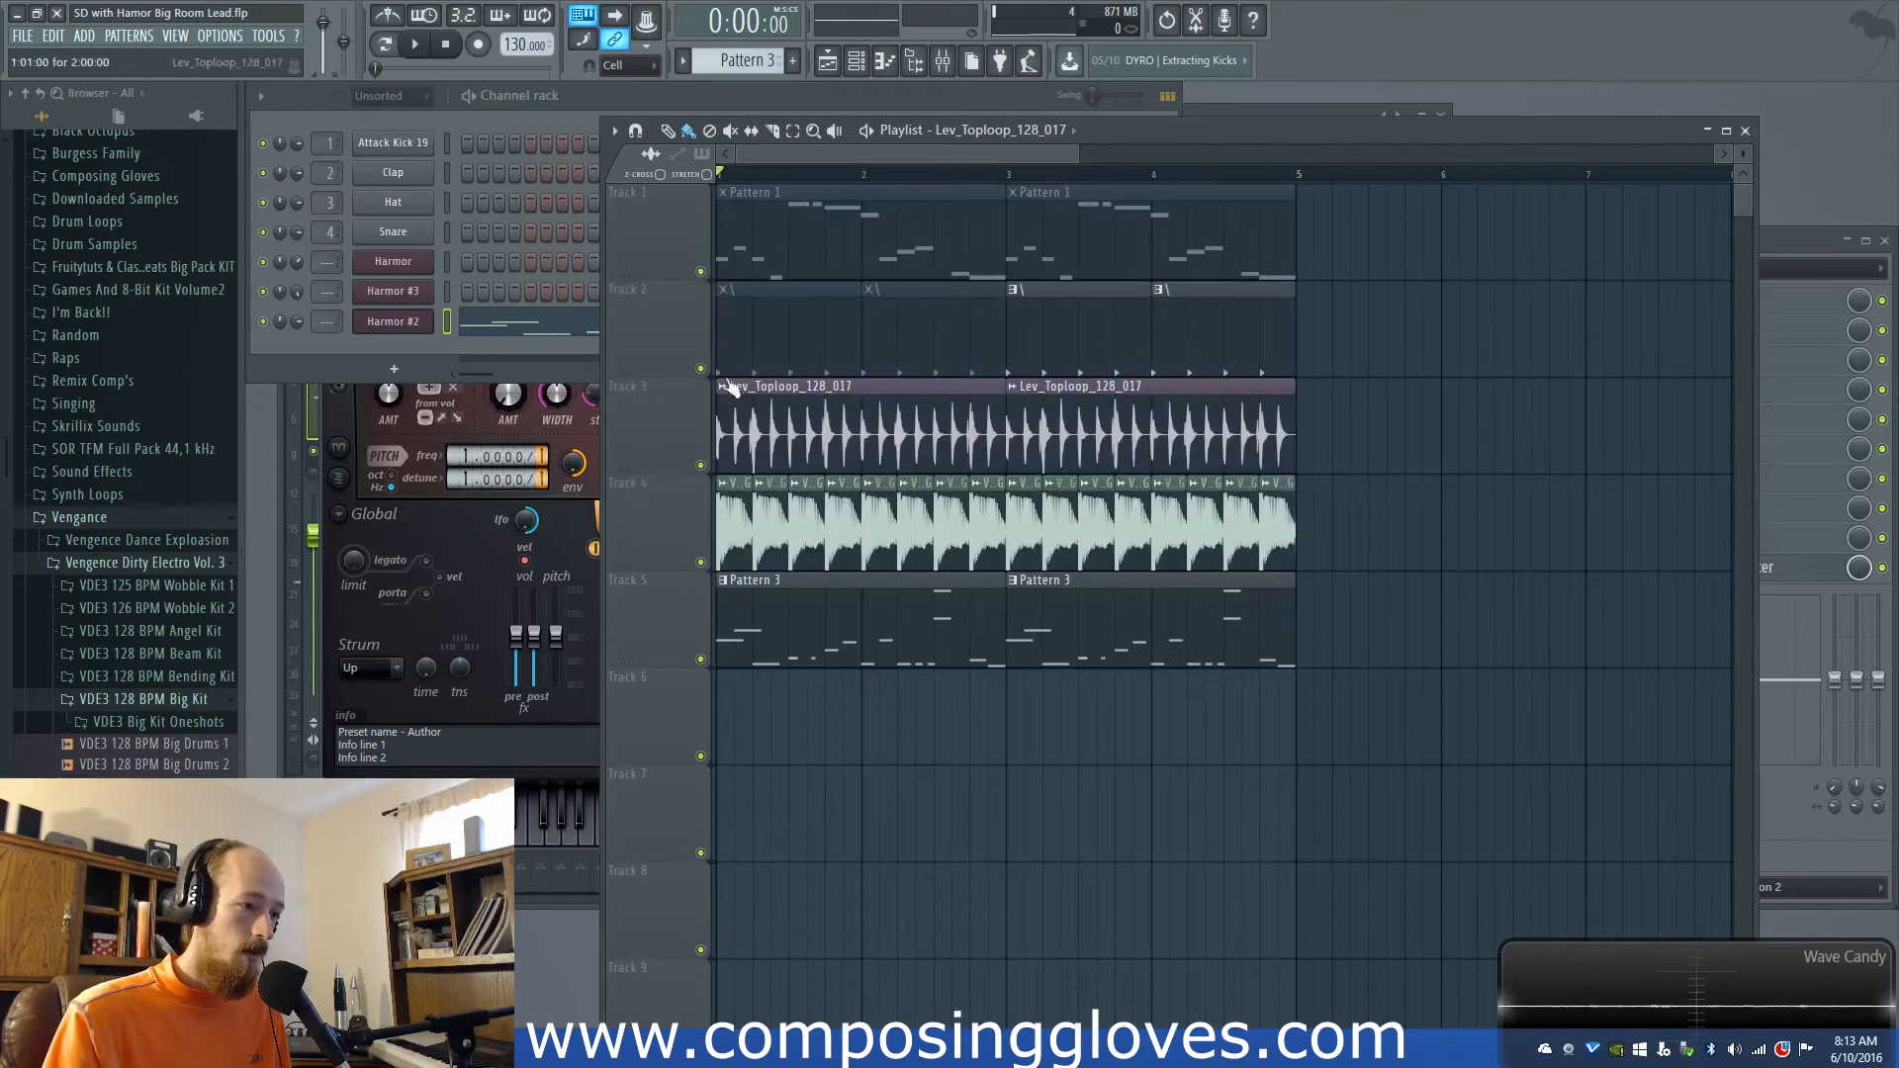
pyautogui.press('space')
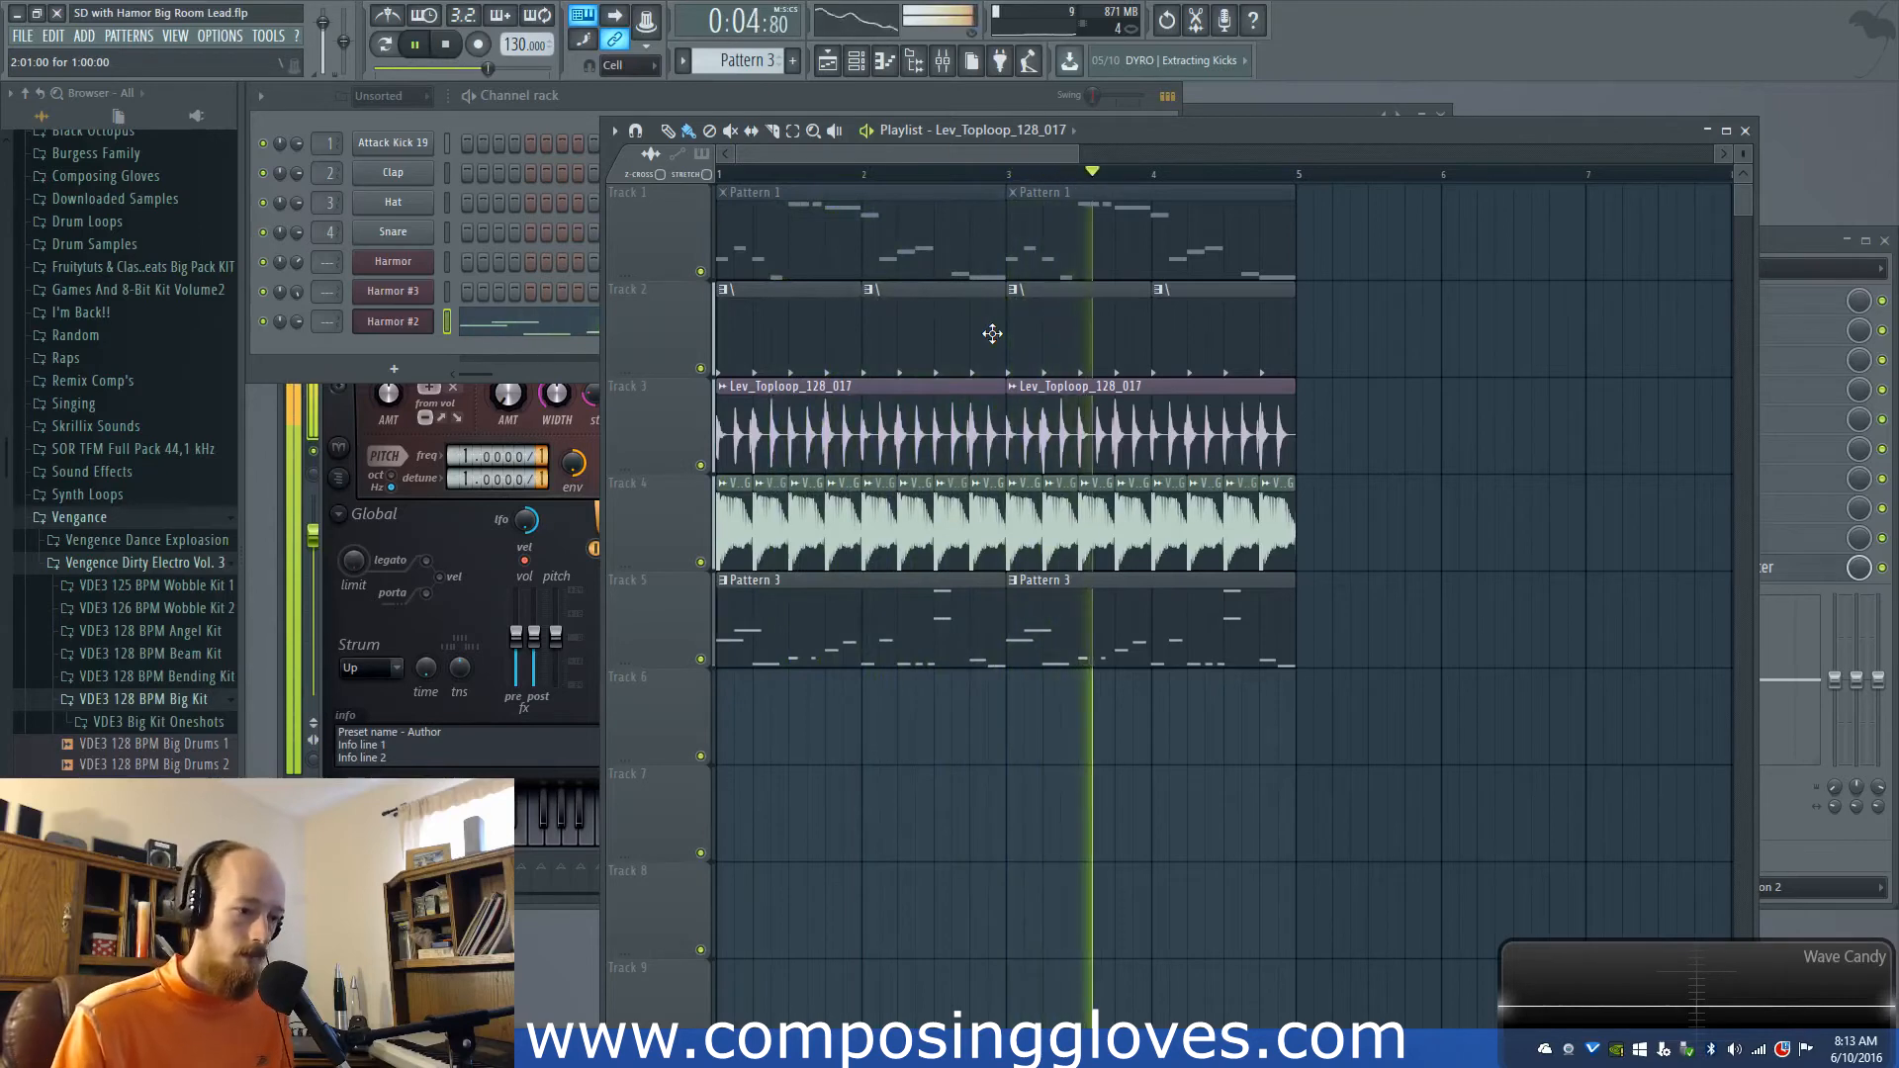
pyautogui.press('space')
# Step: Open Harmor #2's Pattern 3 notes in the piano roll and select the D4 note in the first bar
pyautogui.press('F7')
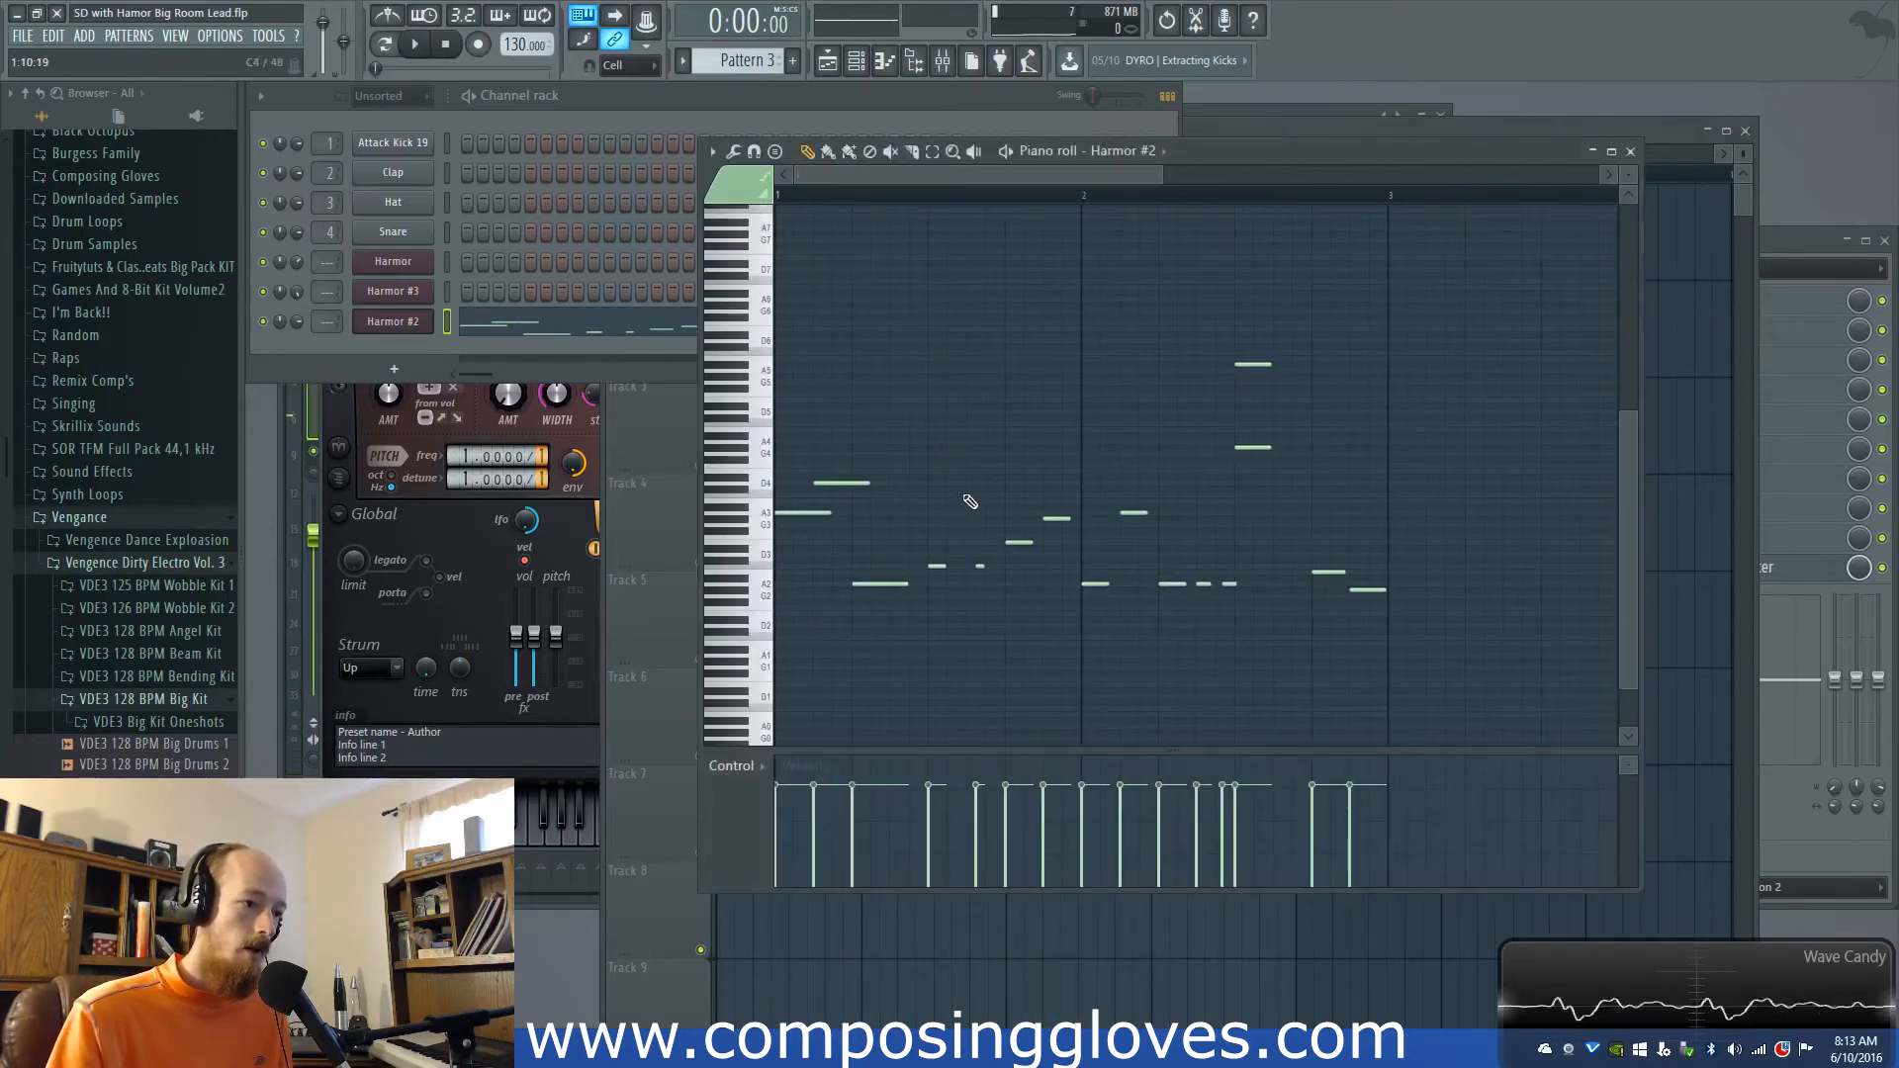
pyautogui.scroll(4, 967, 500)
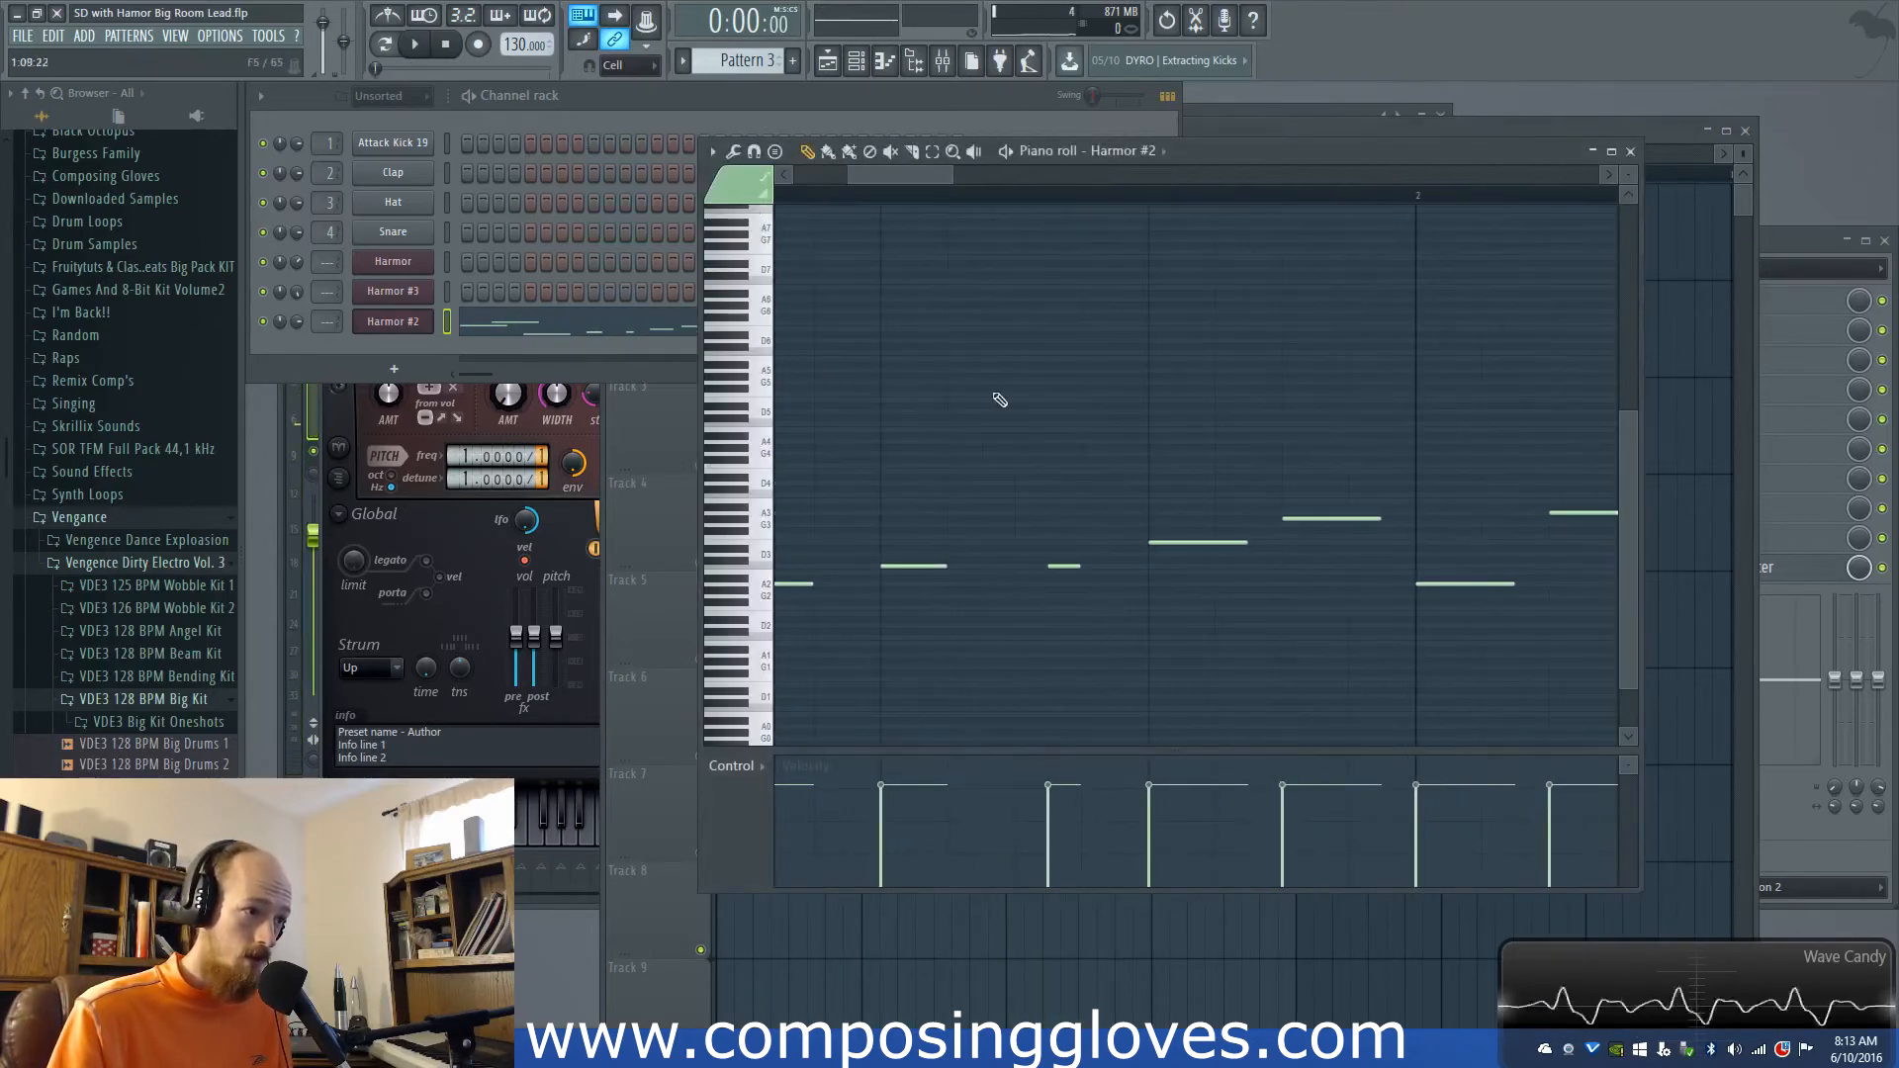
pyautogui.scroll(4, 998, 399)
pyautogui.scroll(-2, 986, 409)
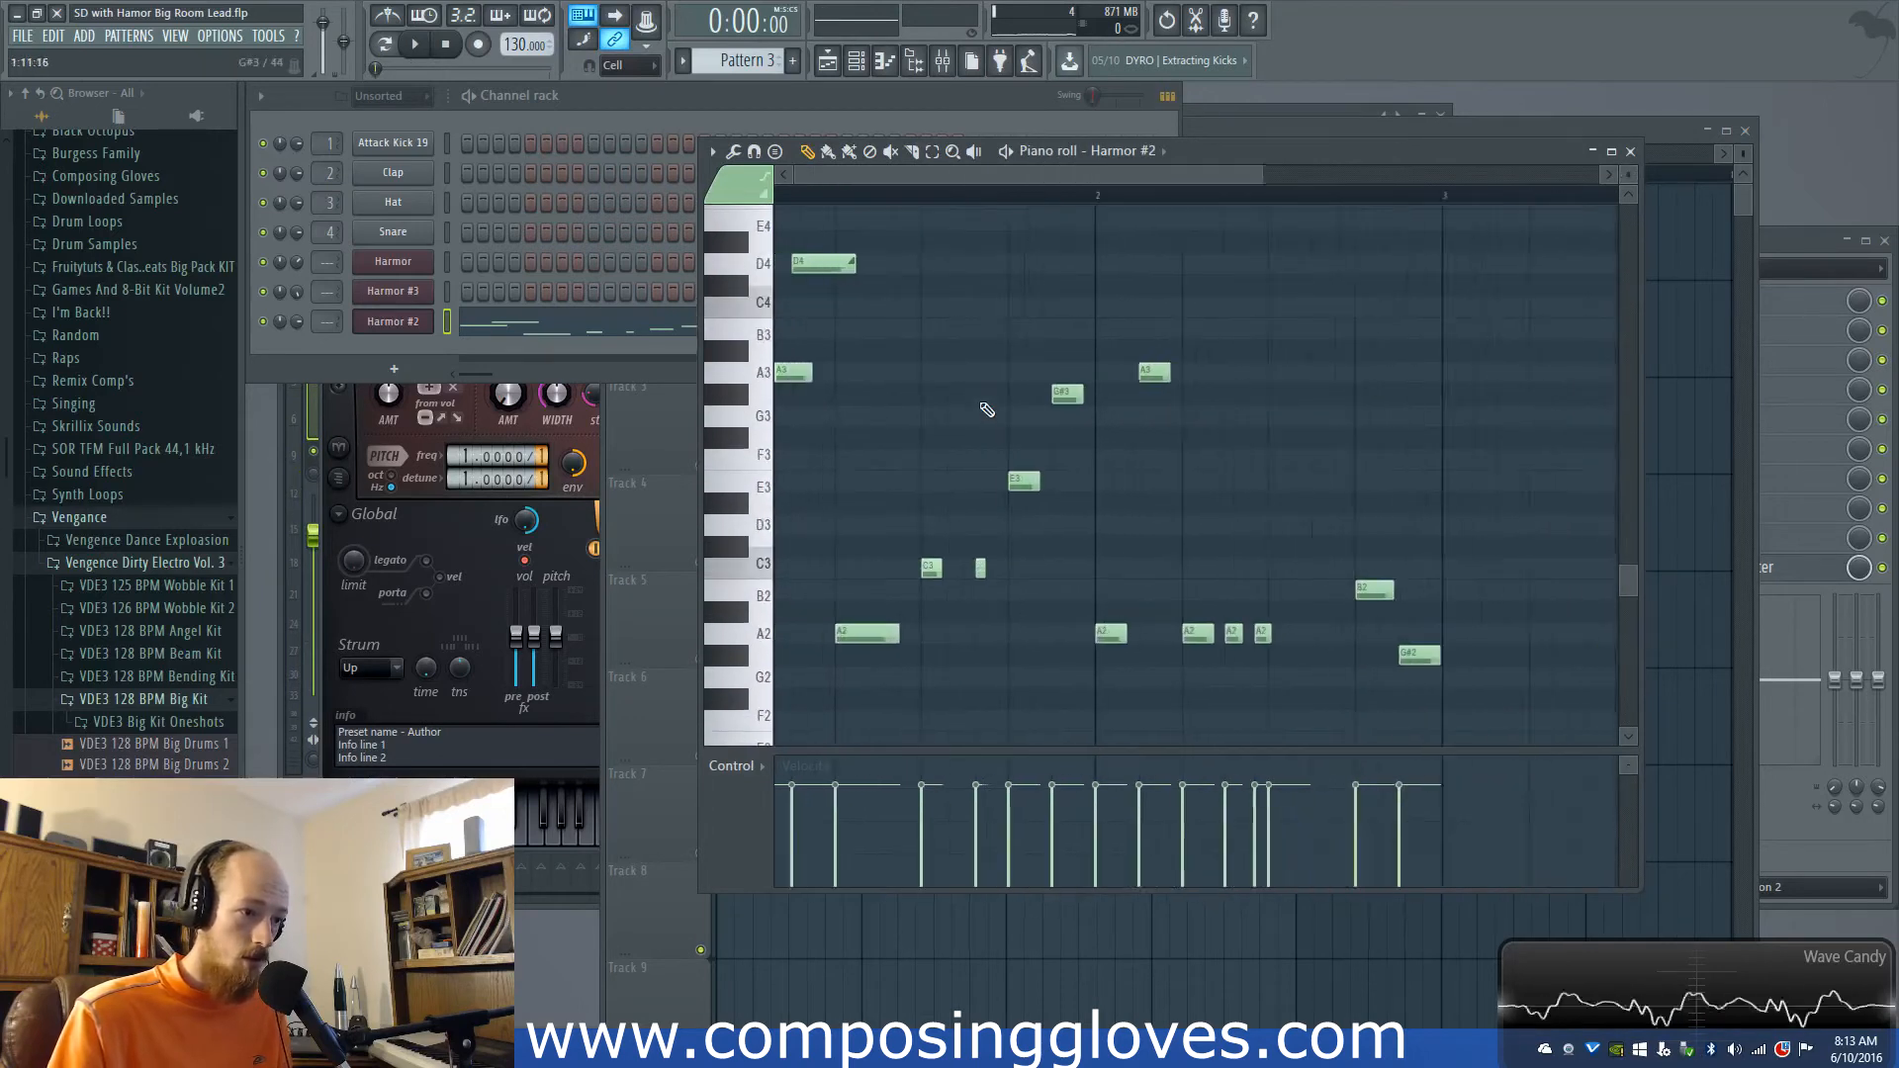
pyautogui.scroll(-3, 986, 408)
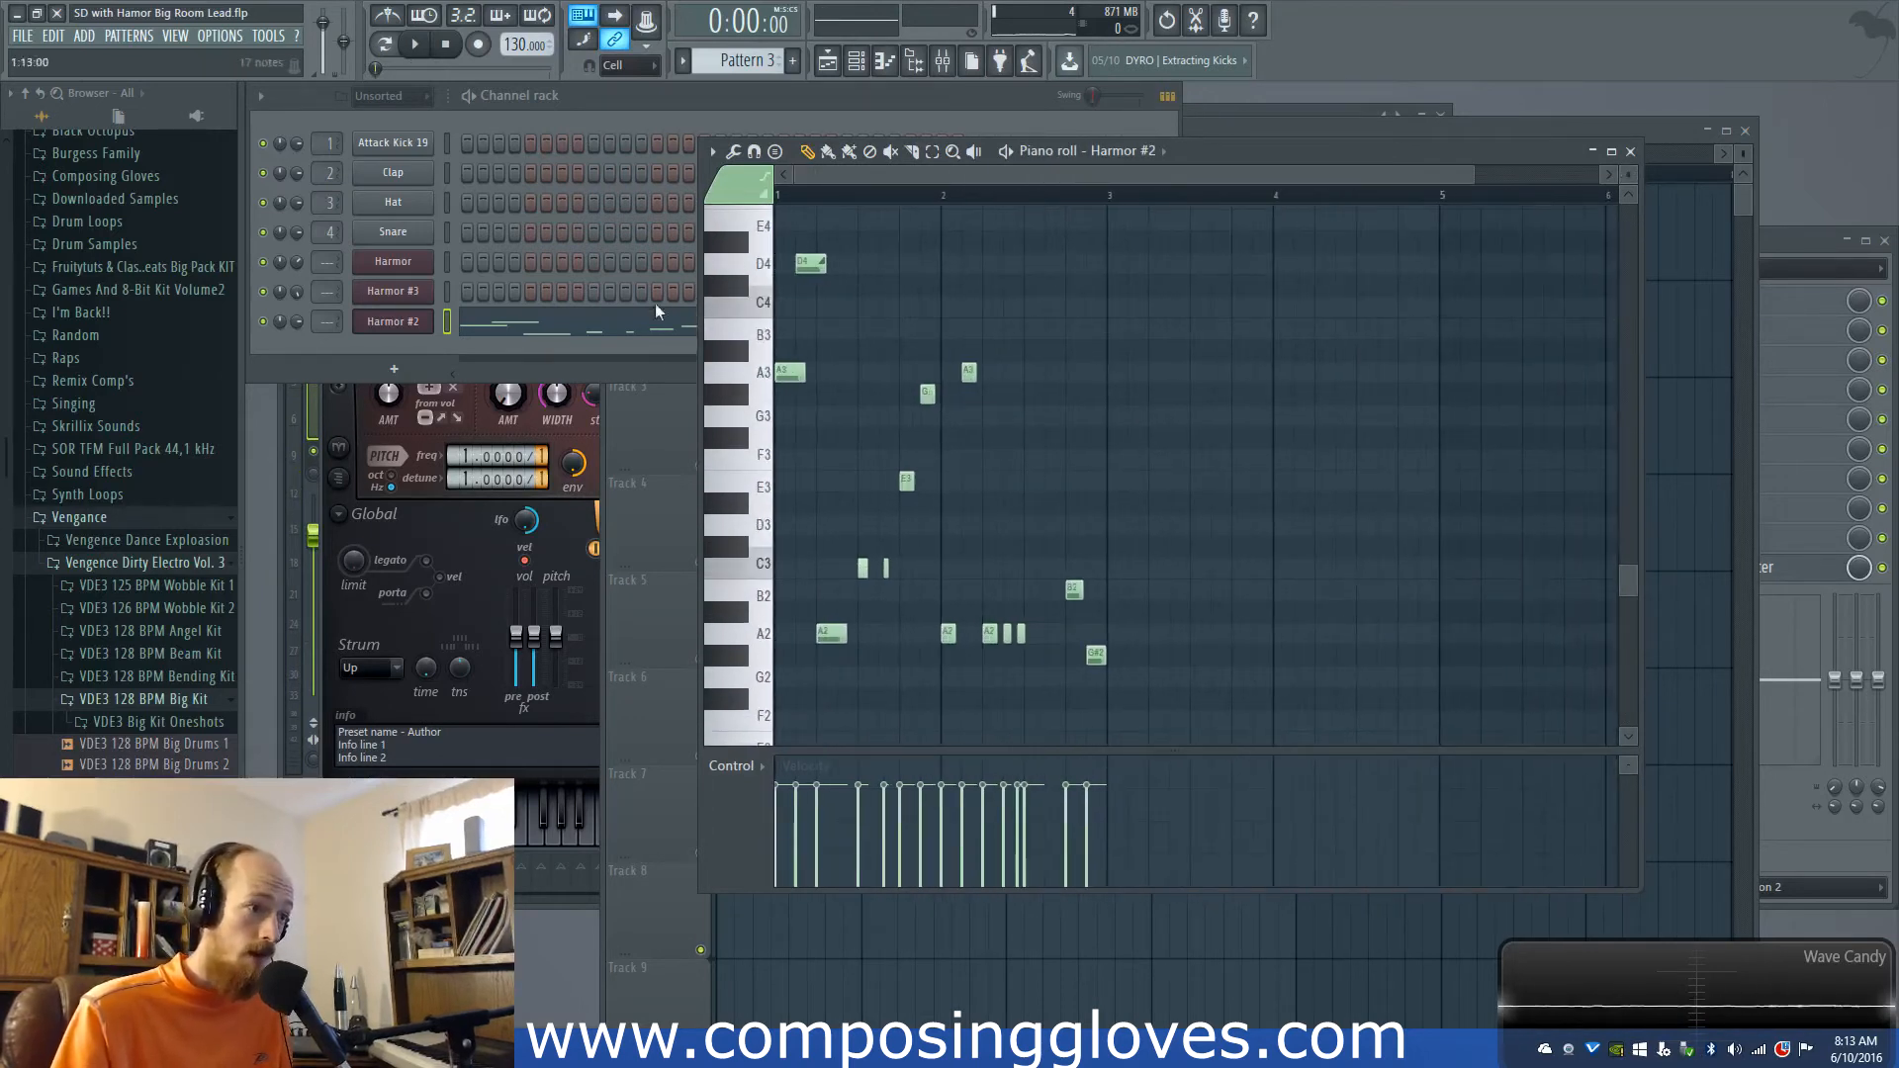
pyautogui.moveTo(792, 233); pyautogui.dragTo(858, 291)
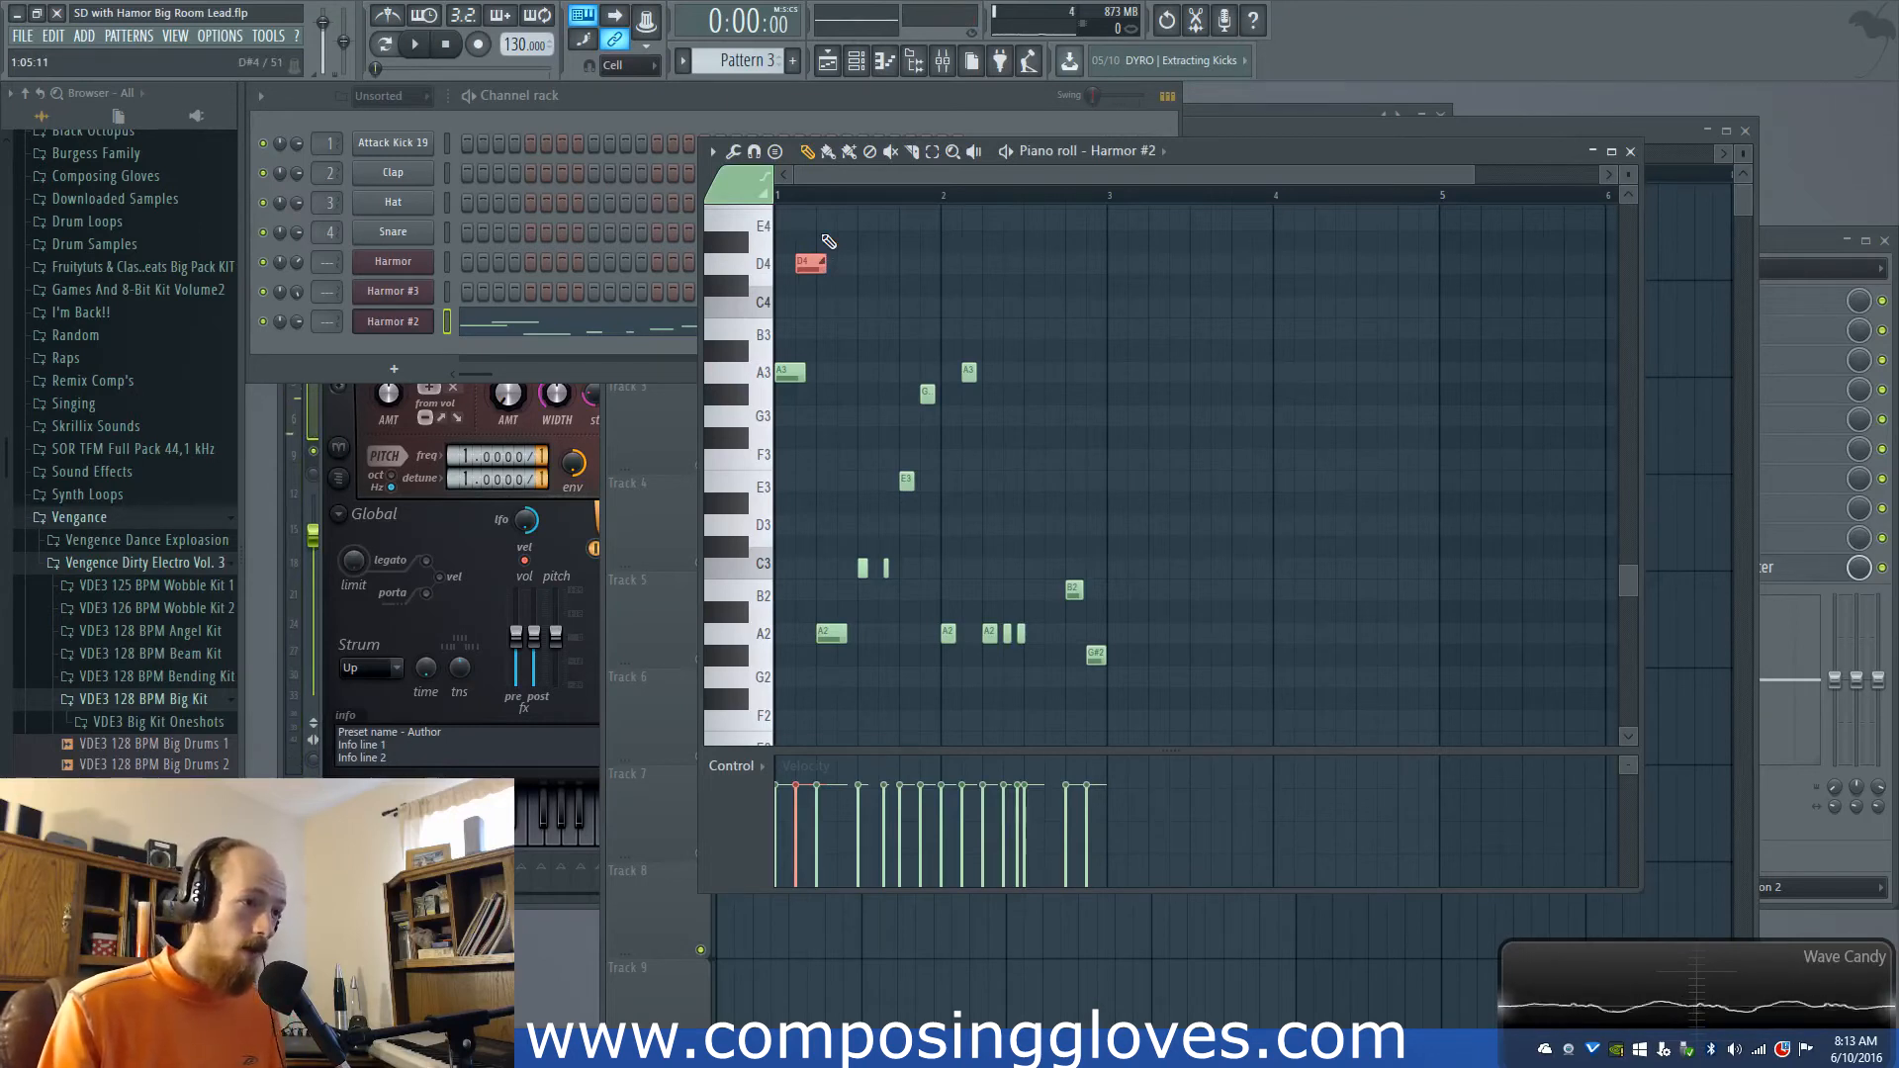
# Step: Switch playback to pattern mode and audition Pattern 3
pyautogui.press('space')
pyautogui.press('space')
pyautogui.click(386, 45)
pyautogui.press('space')
pyautogui.press('space')
# Step: Examine the pitches, lengths and timing of Harmor #2's notes across both bars of Pattern 3
pyautogui.scroll(2, 874, 338)
pyautogui.scroll(2, 874, 339)
pyautogui.moveTo(874, 338); pyautogui.dragTo(1175, 374)
pyautogui.scroll(-3, 899, 343)
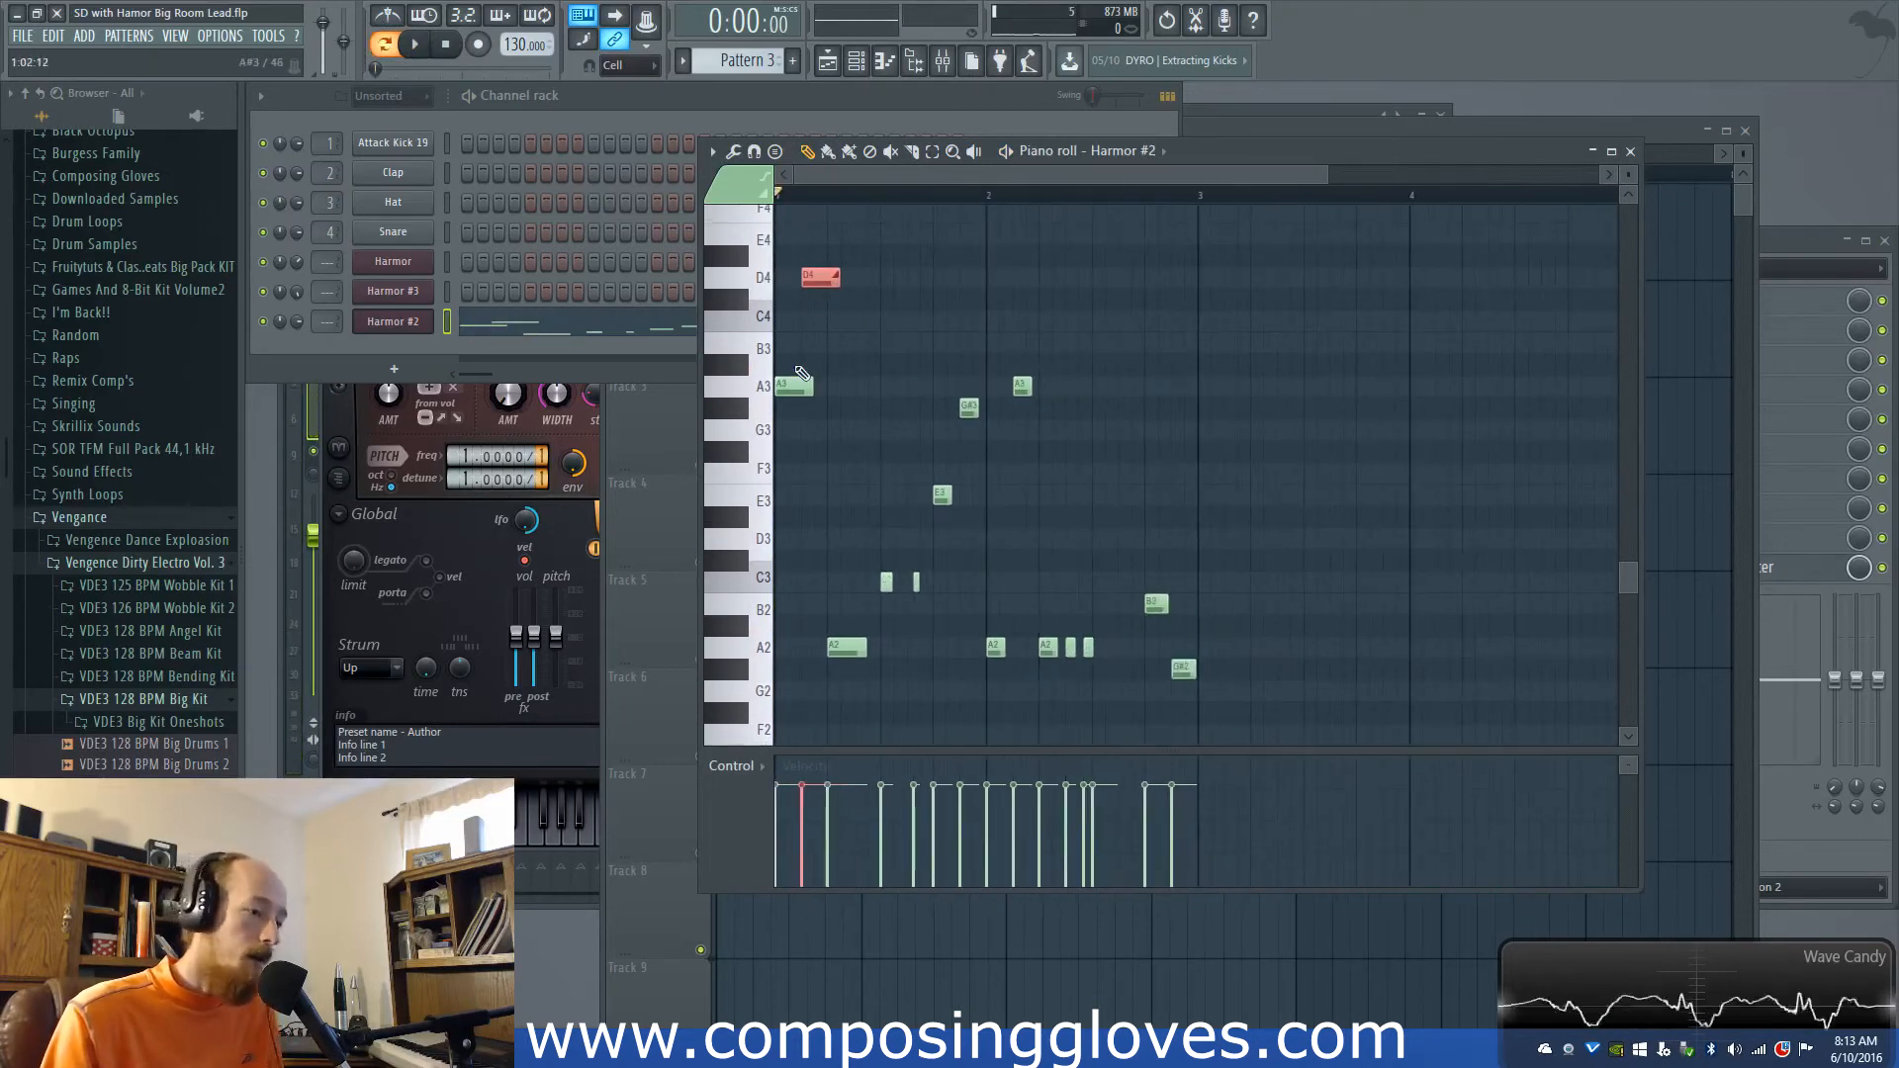
pyautogui.scroll(5, 869, 583)
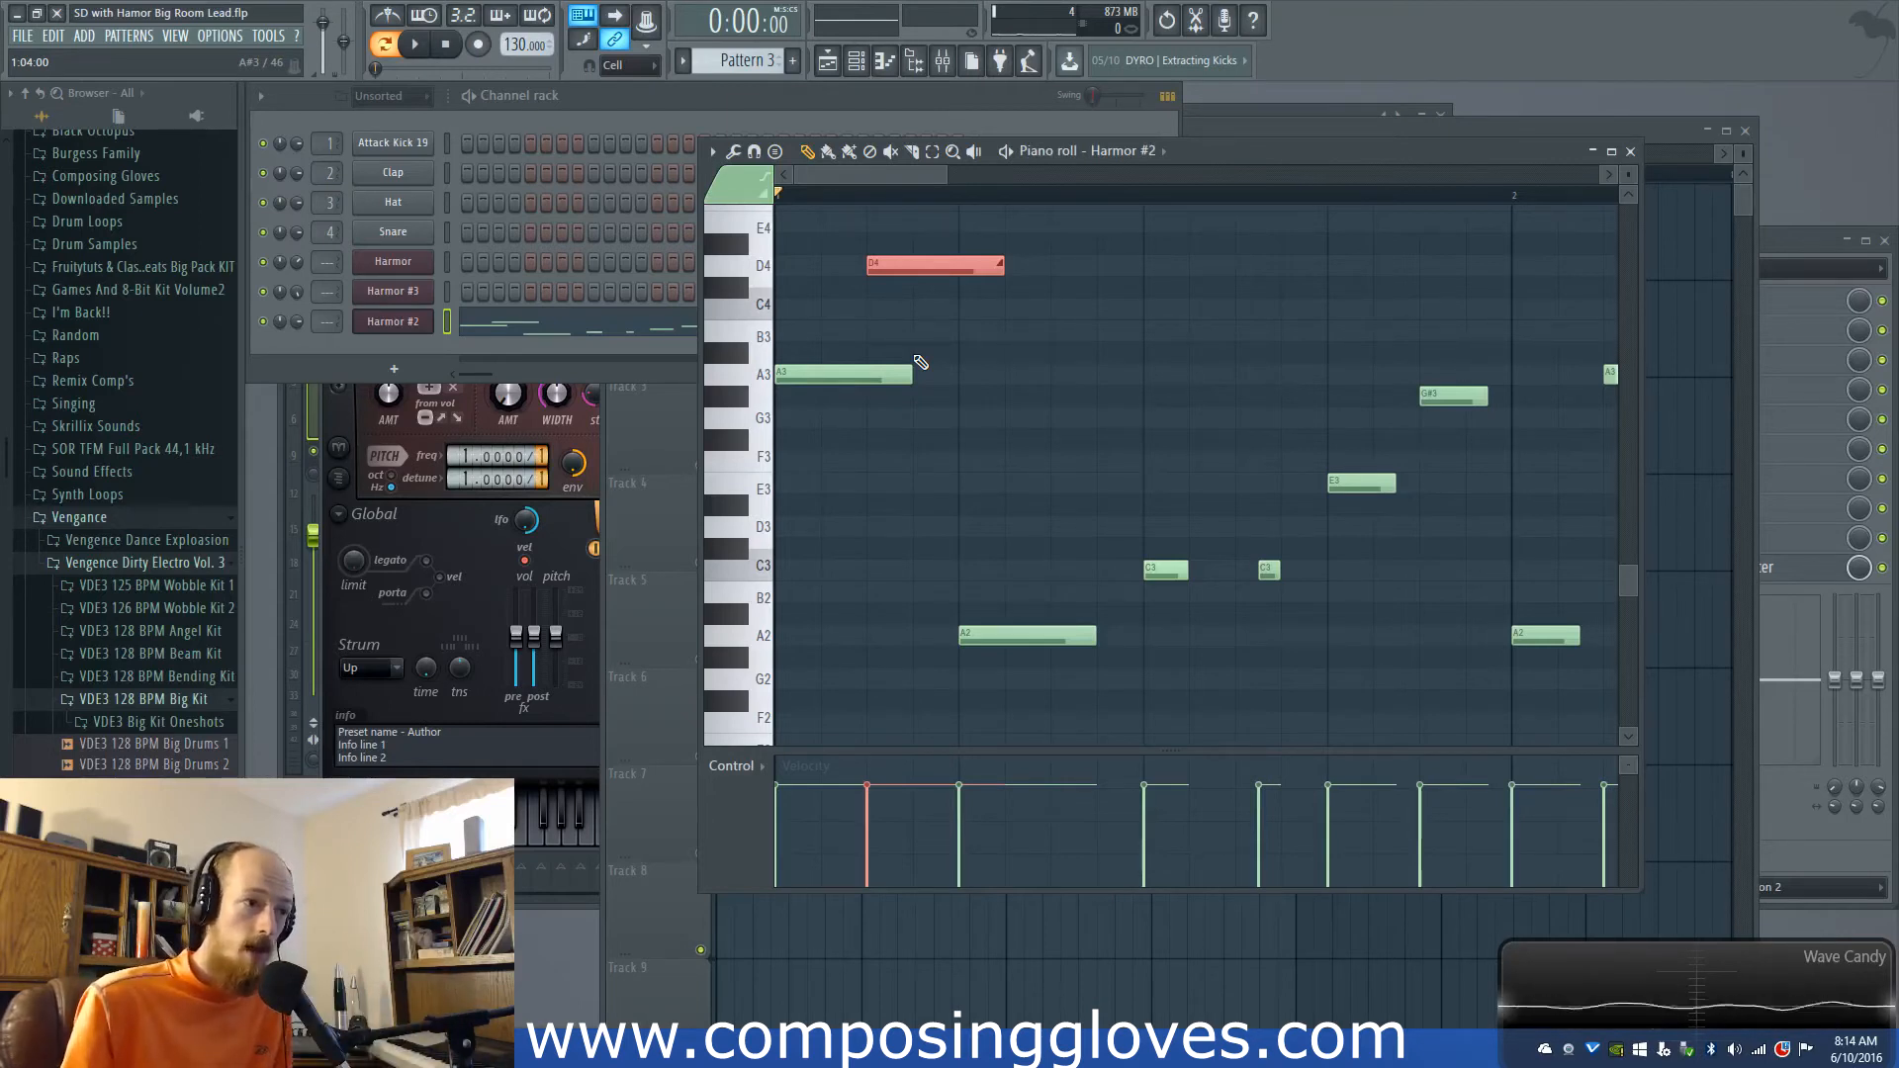
pyautogui.scroll(-4, 944, 376)
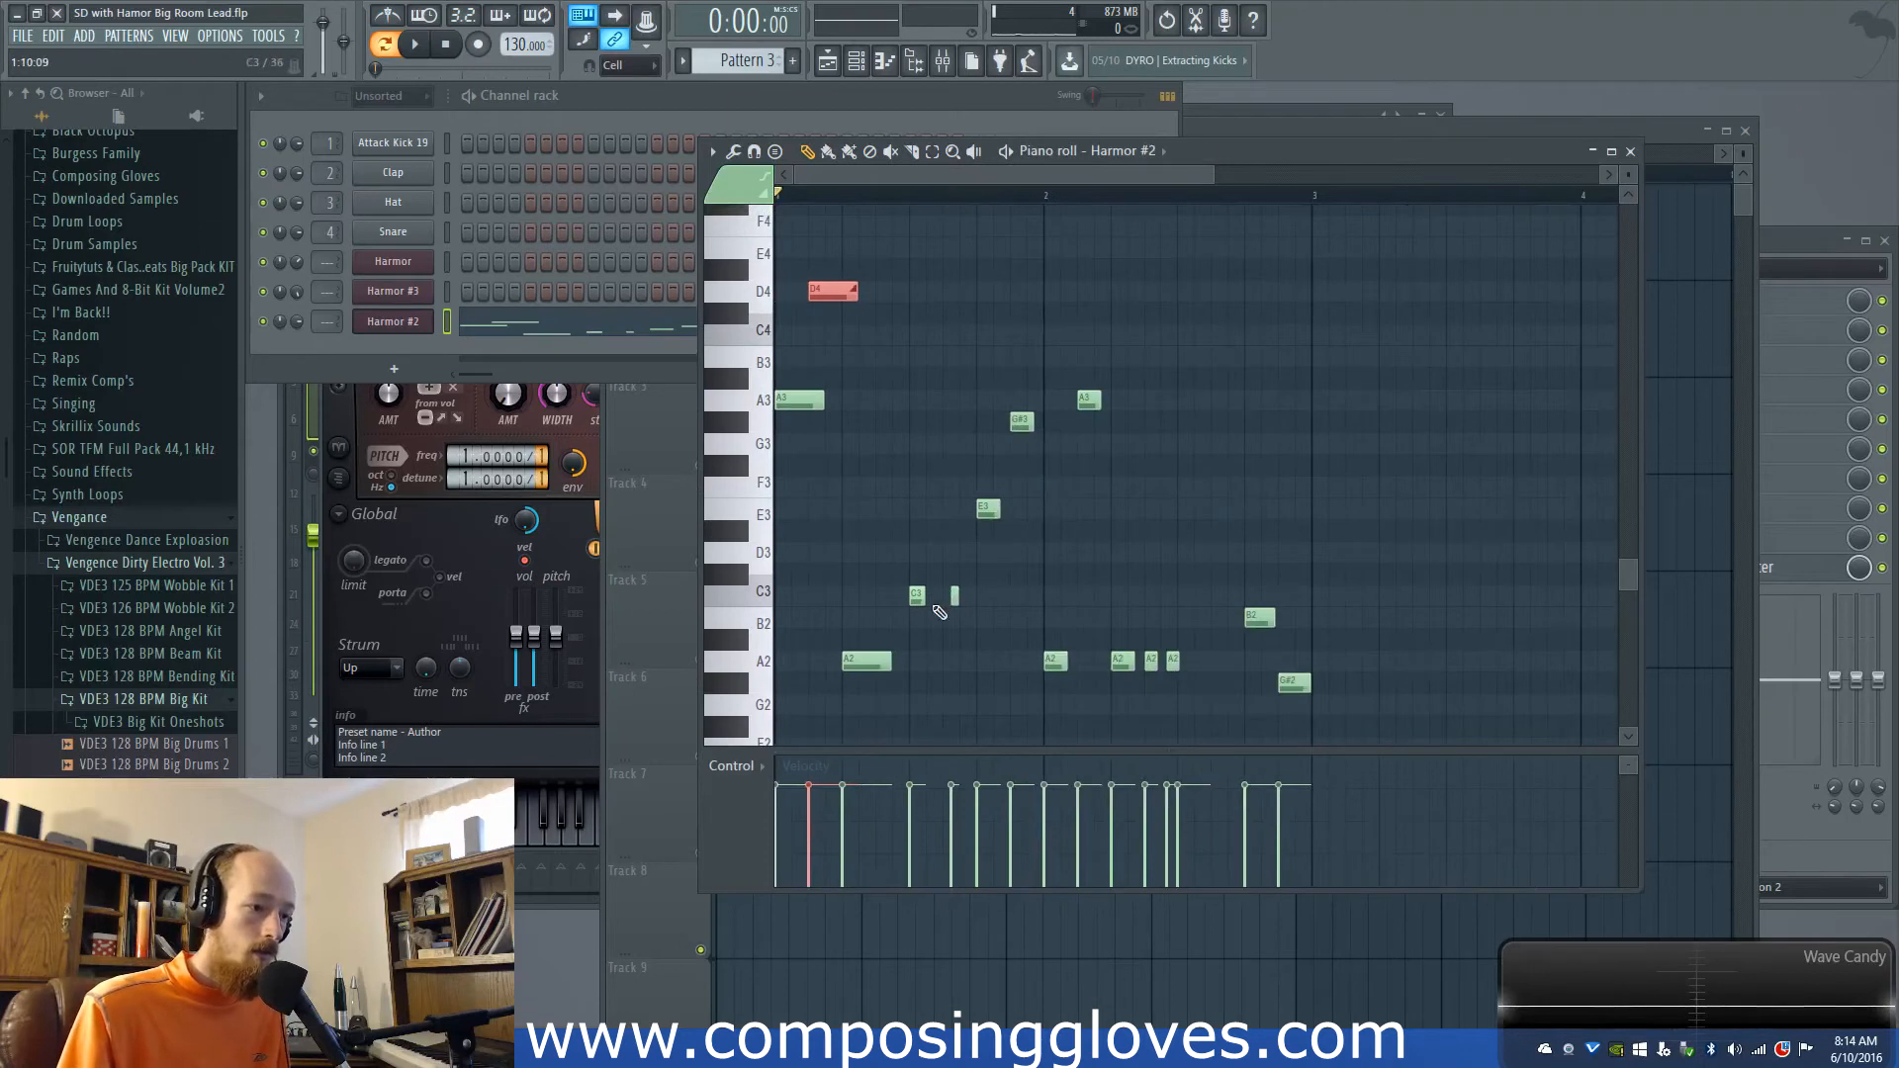
pyautogui.scroll(5, 1174, 656)
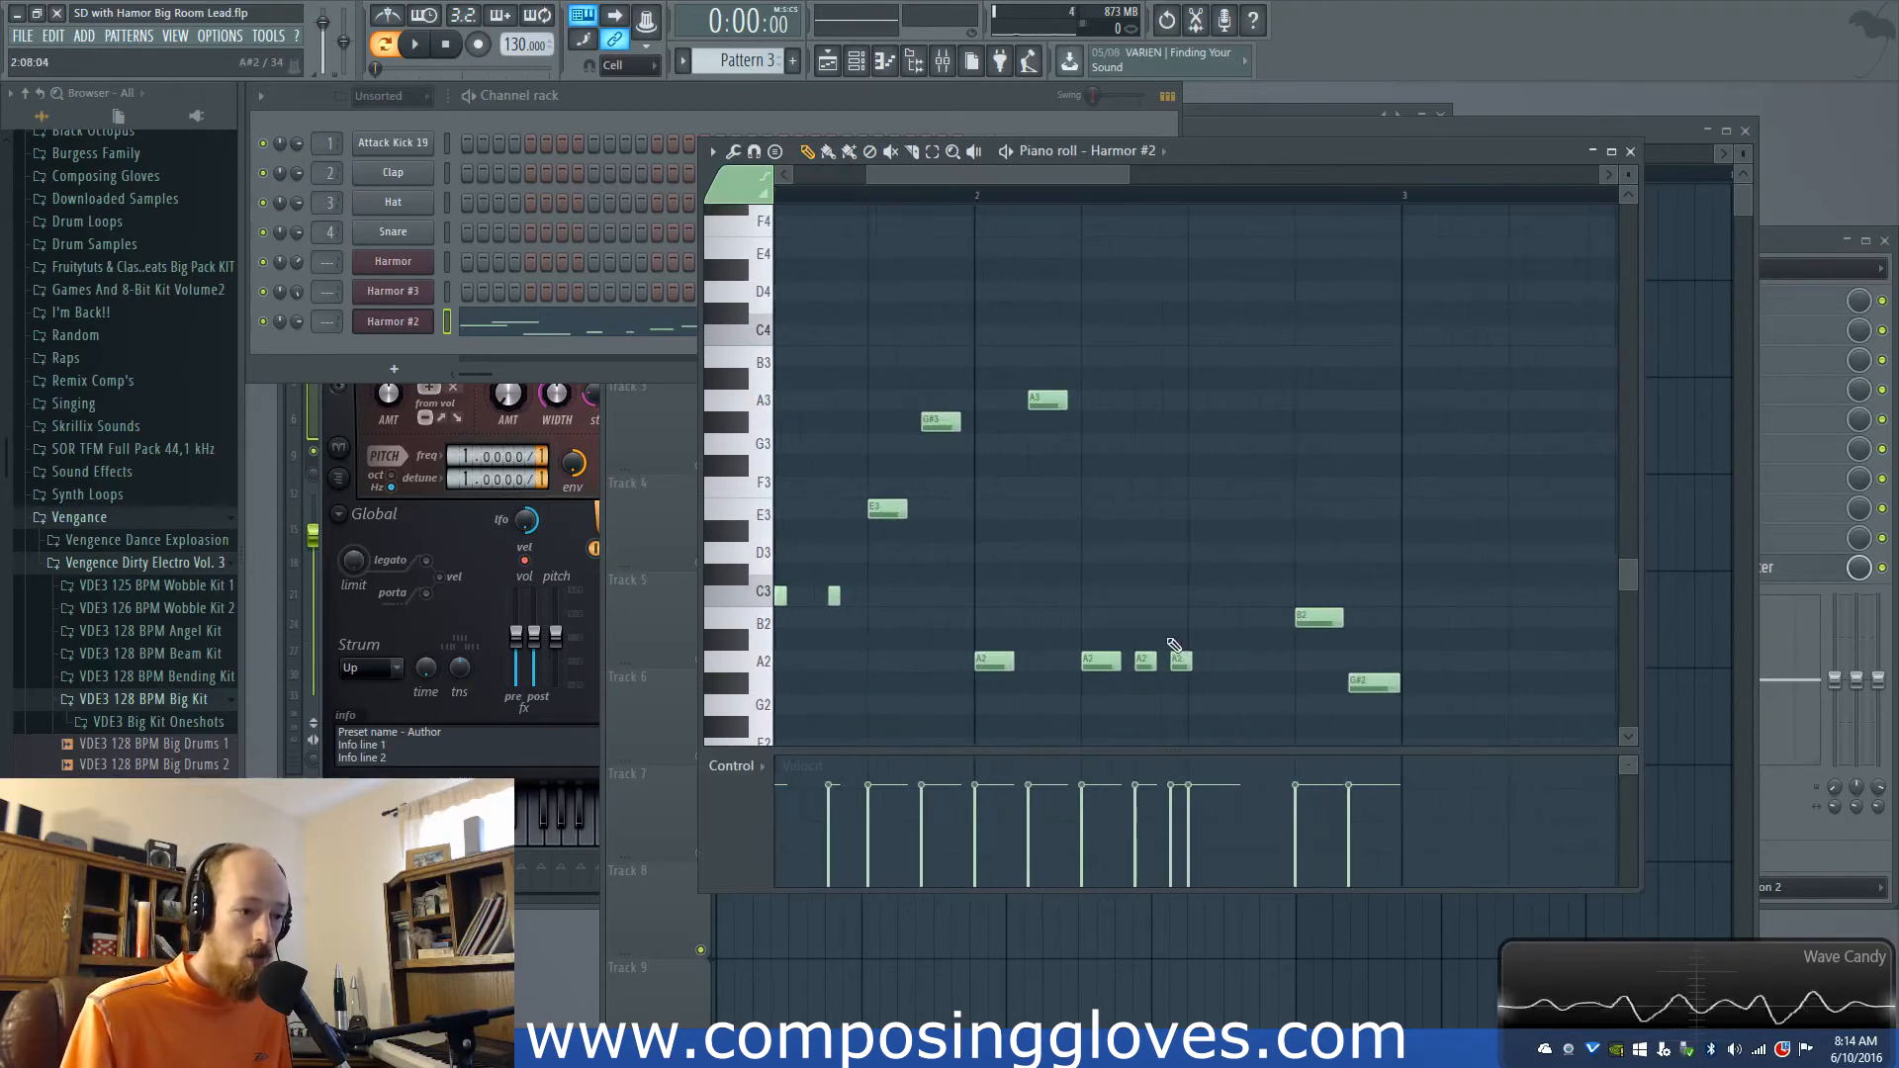
# Step: Set the global snap to 1/3 step
pyautogui.scroll(-1, 1099, 445)
pyautogui.scroll(-2, 1099, 445)
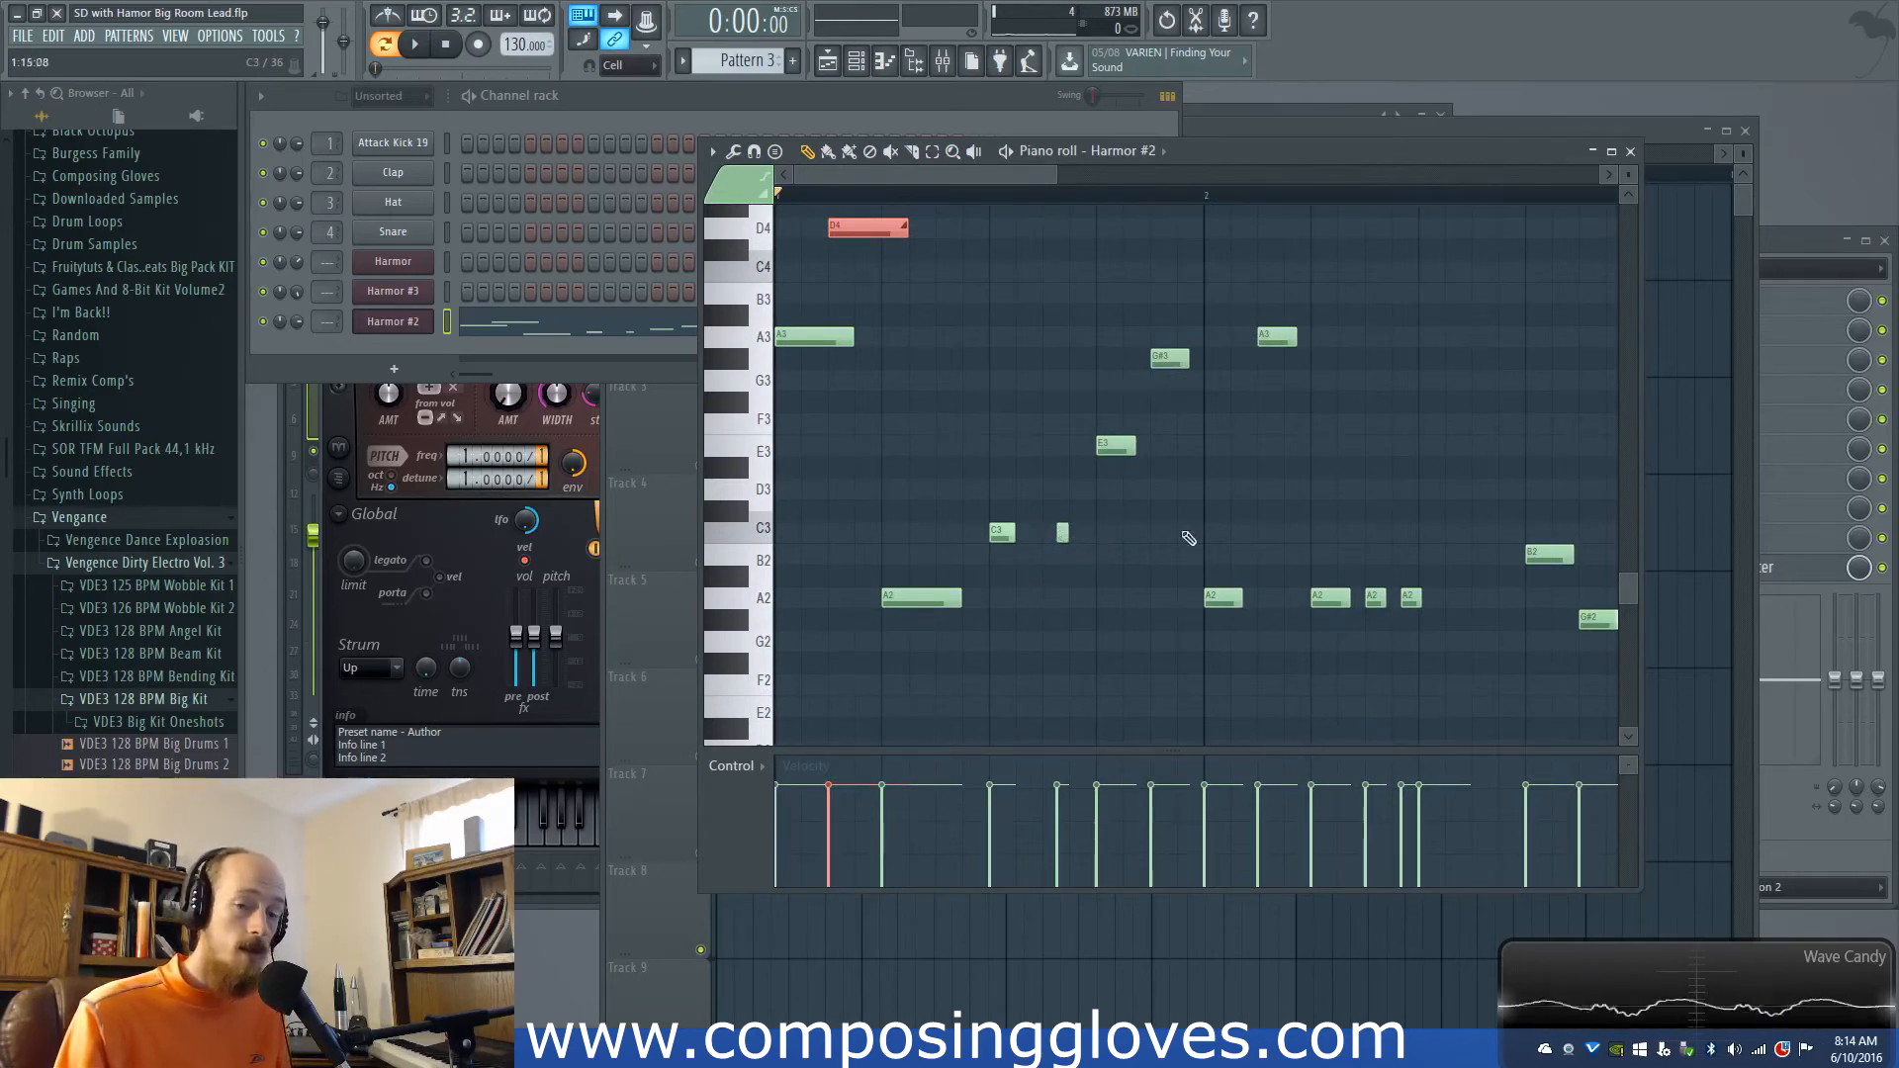
pyautogui.click(631, 67)
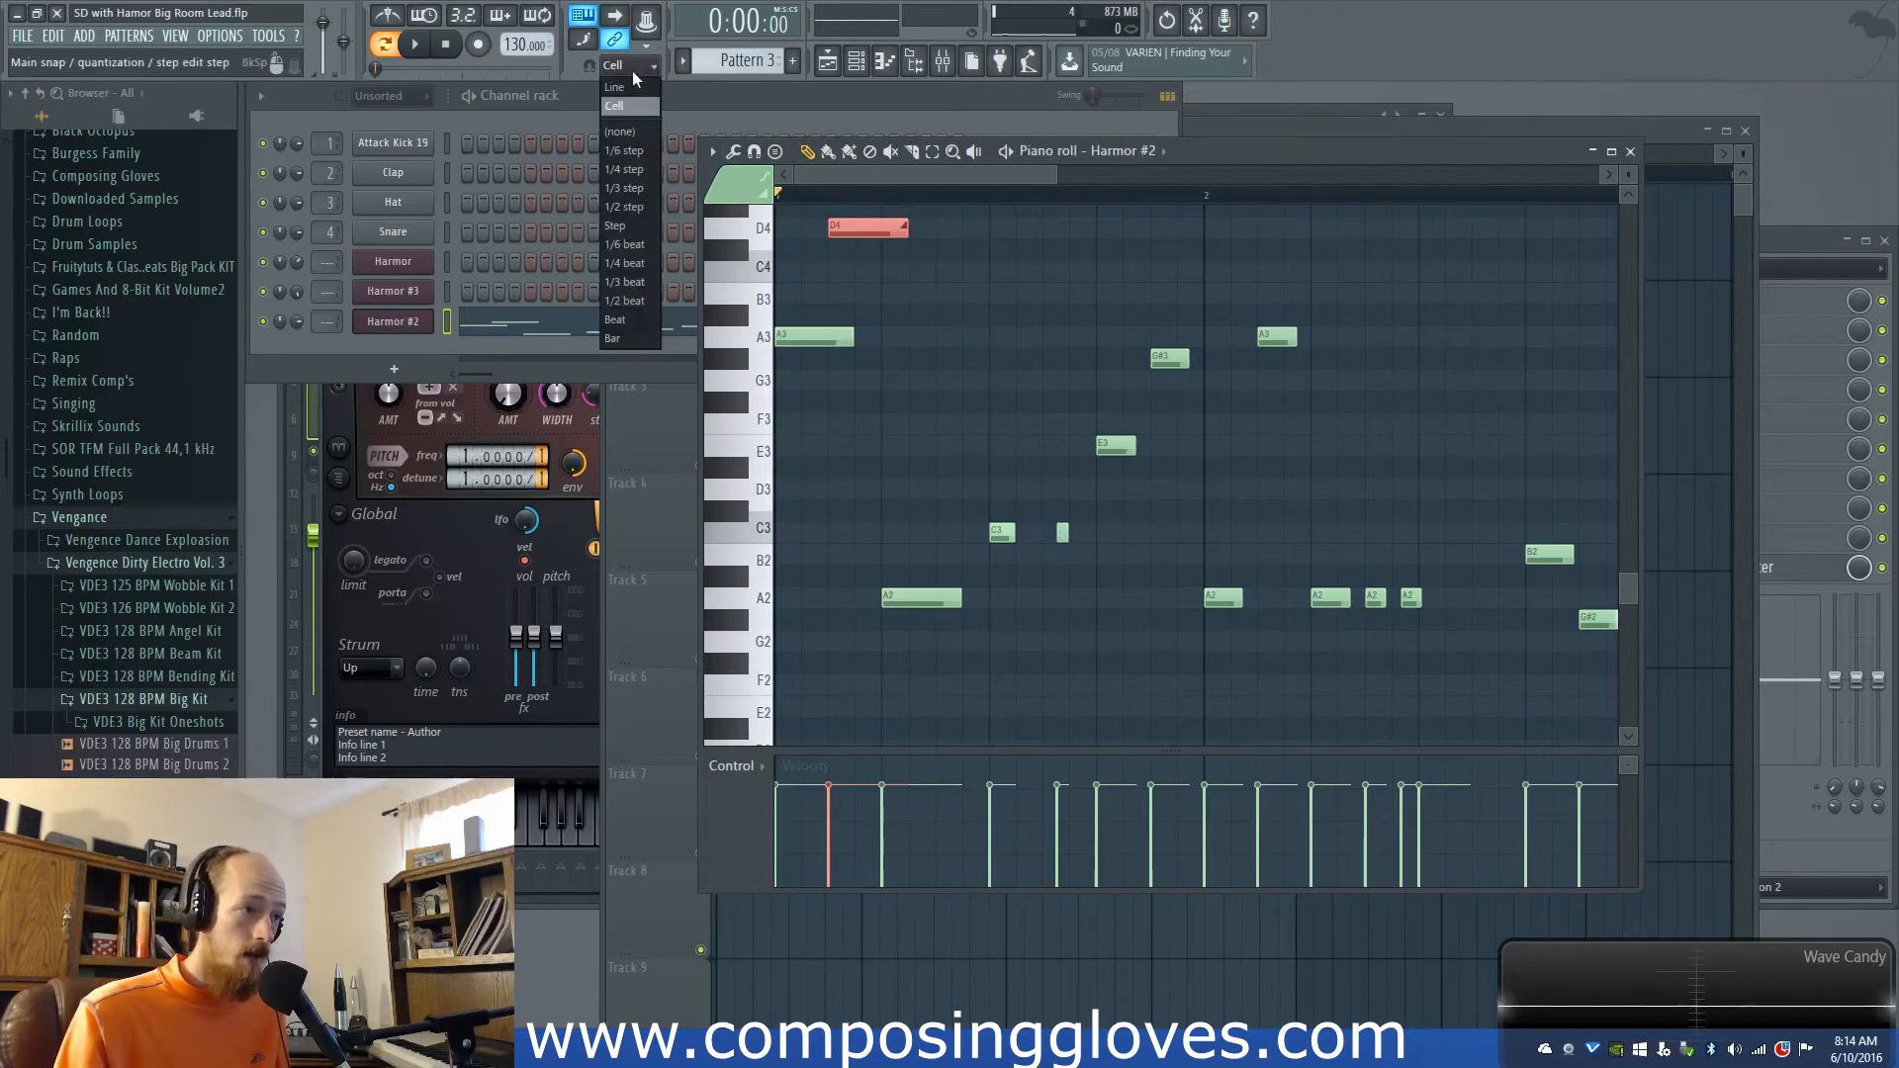
pyautogui.click(637, 188)
# Step: Examine how Harmor #2's short notes in Pattern 3 line up with the 1/3-step grid
pyautogui.scroll(-1, 1029, 356)
pyautogui.hscroll(1, 967, 397)
pyautogui.scroll(3, 968, 396)
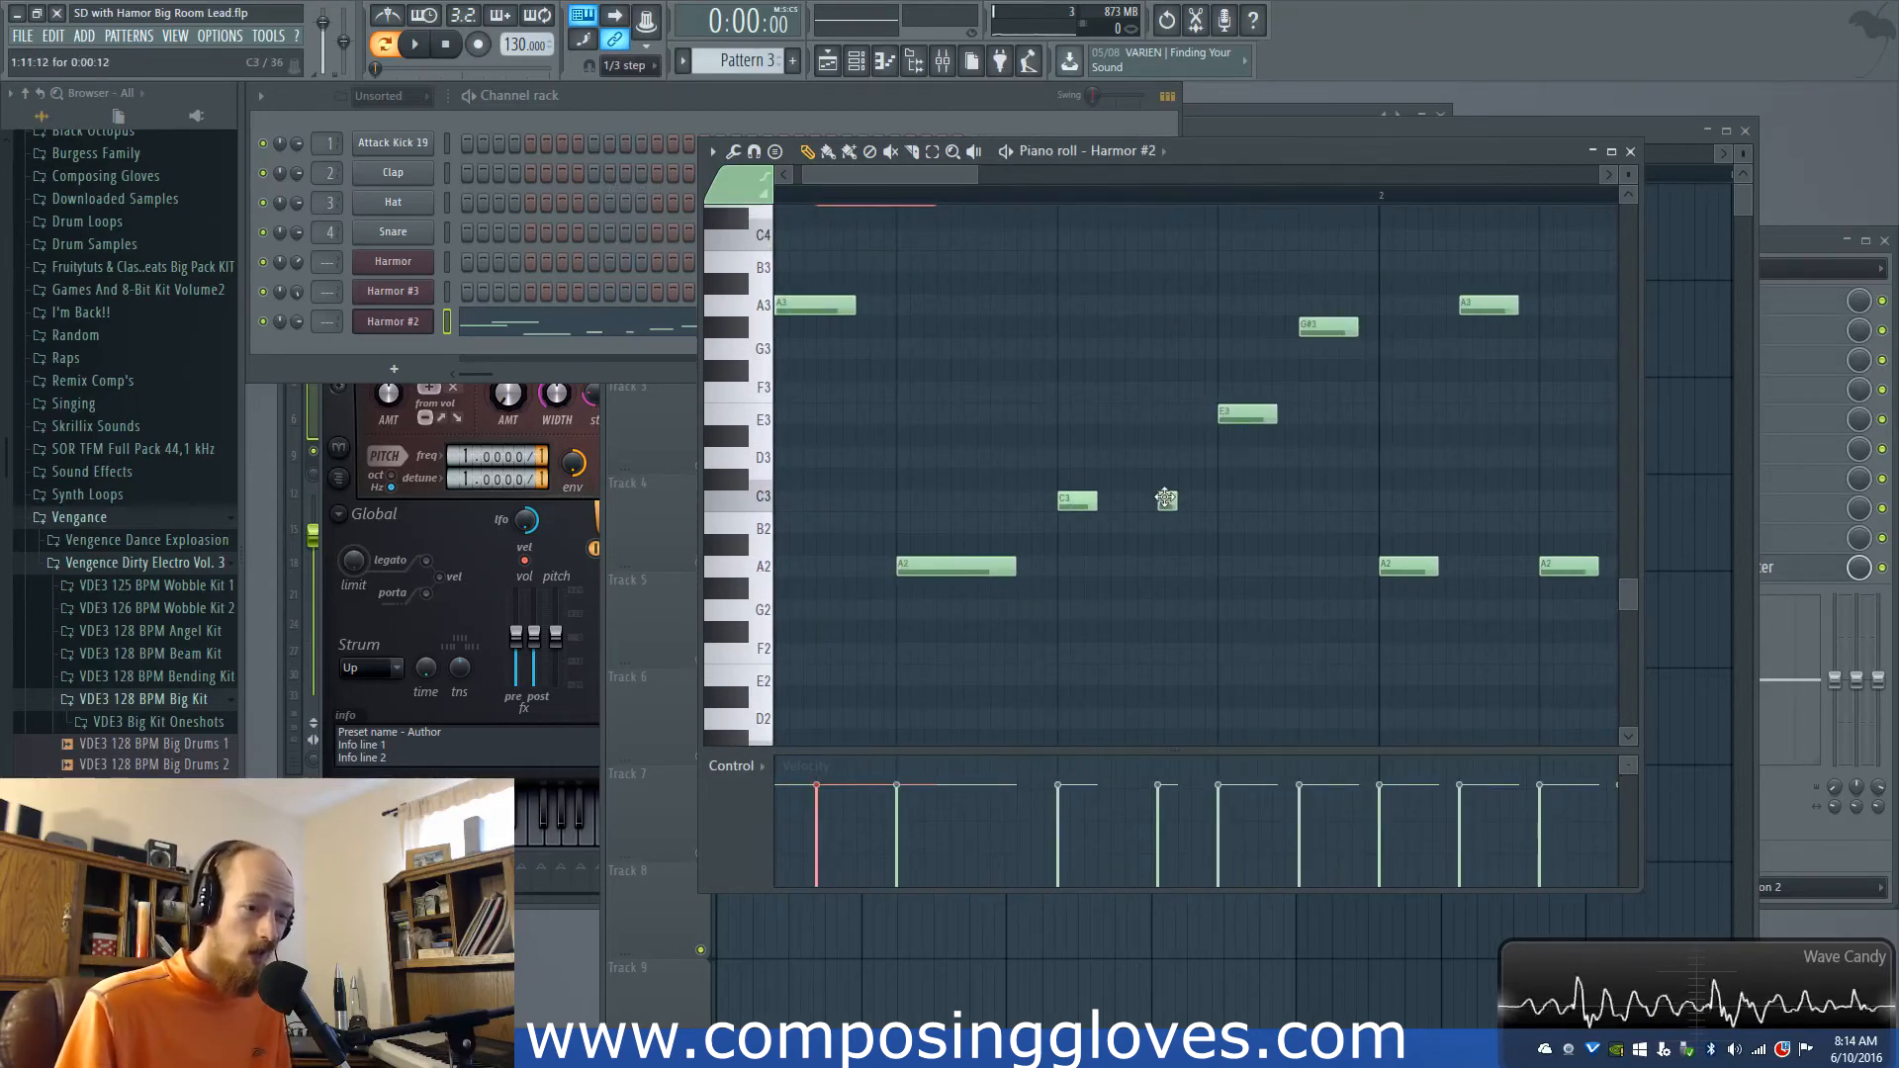
pyautogui.scroll(-2, 1047, 389)
pyautogui.scroll(-1, 1196, 424)
pyautogui.scroll(-2, 1182, 426)
pyautogui.scroll(8, 1124, 445)
pyautogui.scroll(-8, 1128, 451)
pyautogui.scroll(4, 989, 509)
# Step: Select the E3 and G#3 notes at the end of the first bar and audition Pattern 3
pyautogui.moveTo(1058, 247); pyautogui.dragTo(1152, 492)
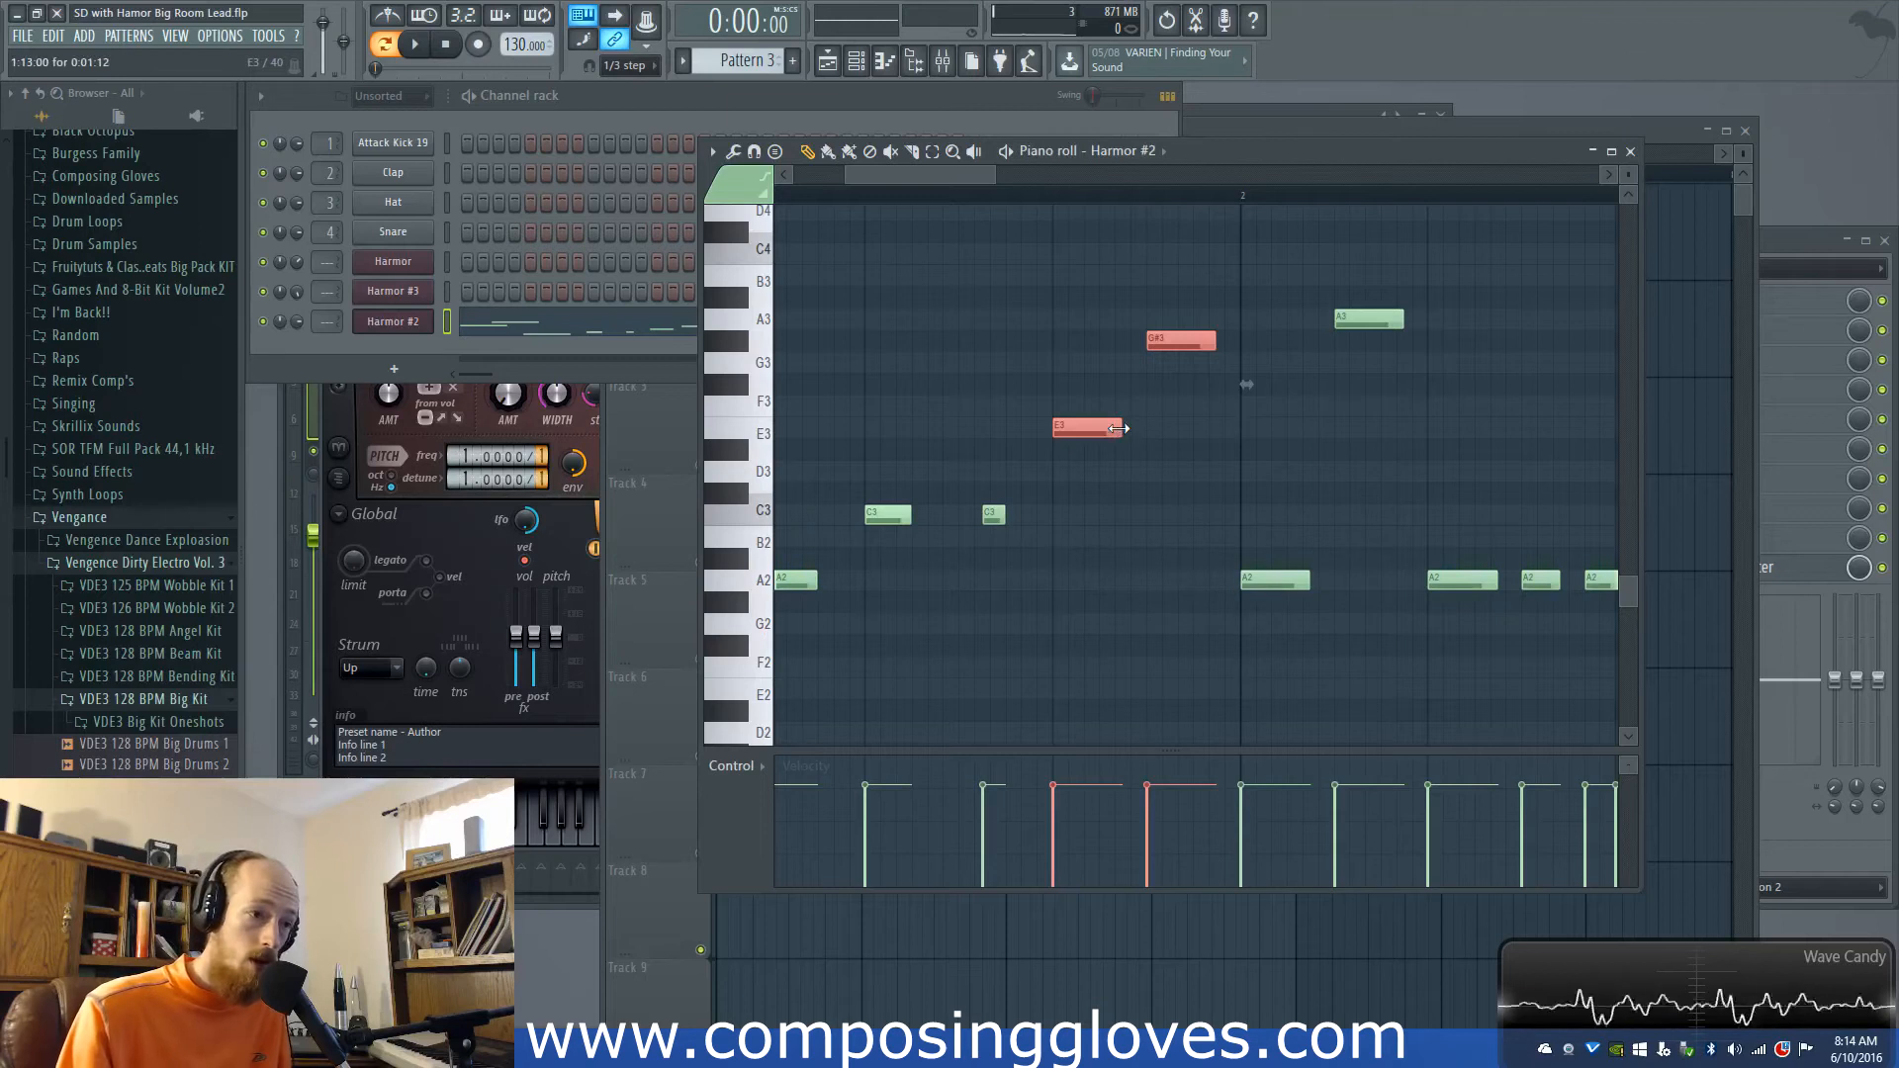
pyautogui.scroll(-2, 906, 188)
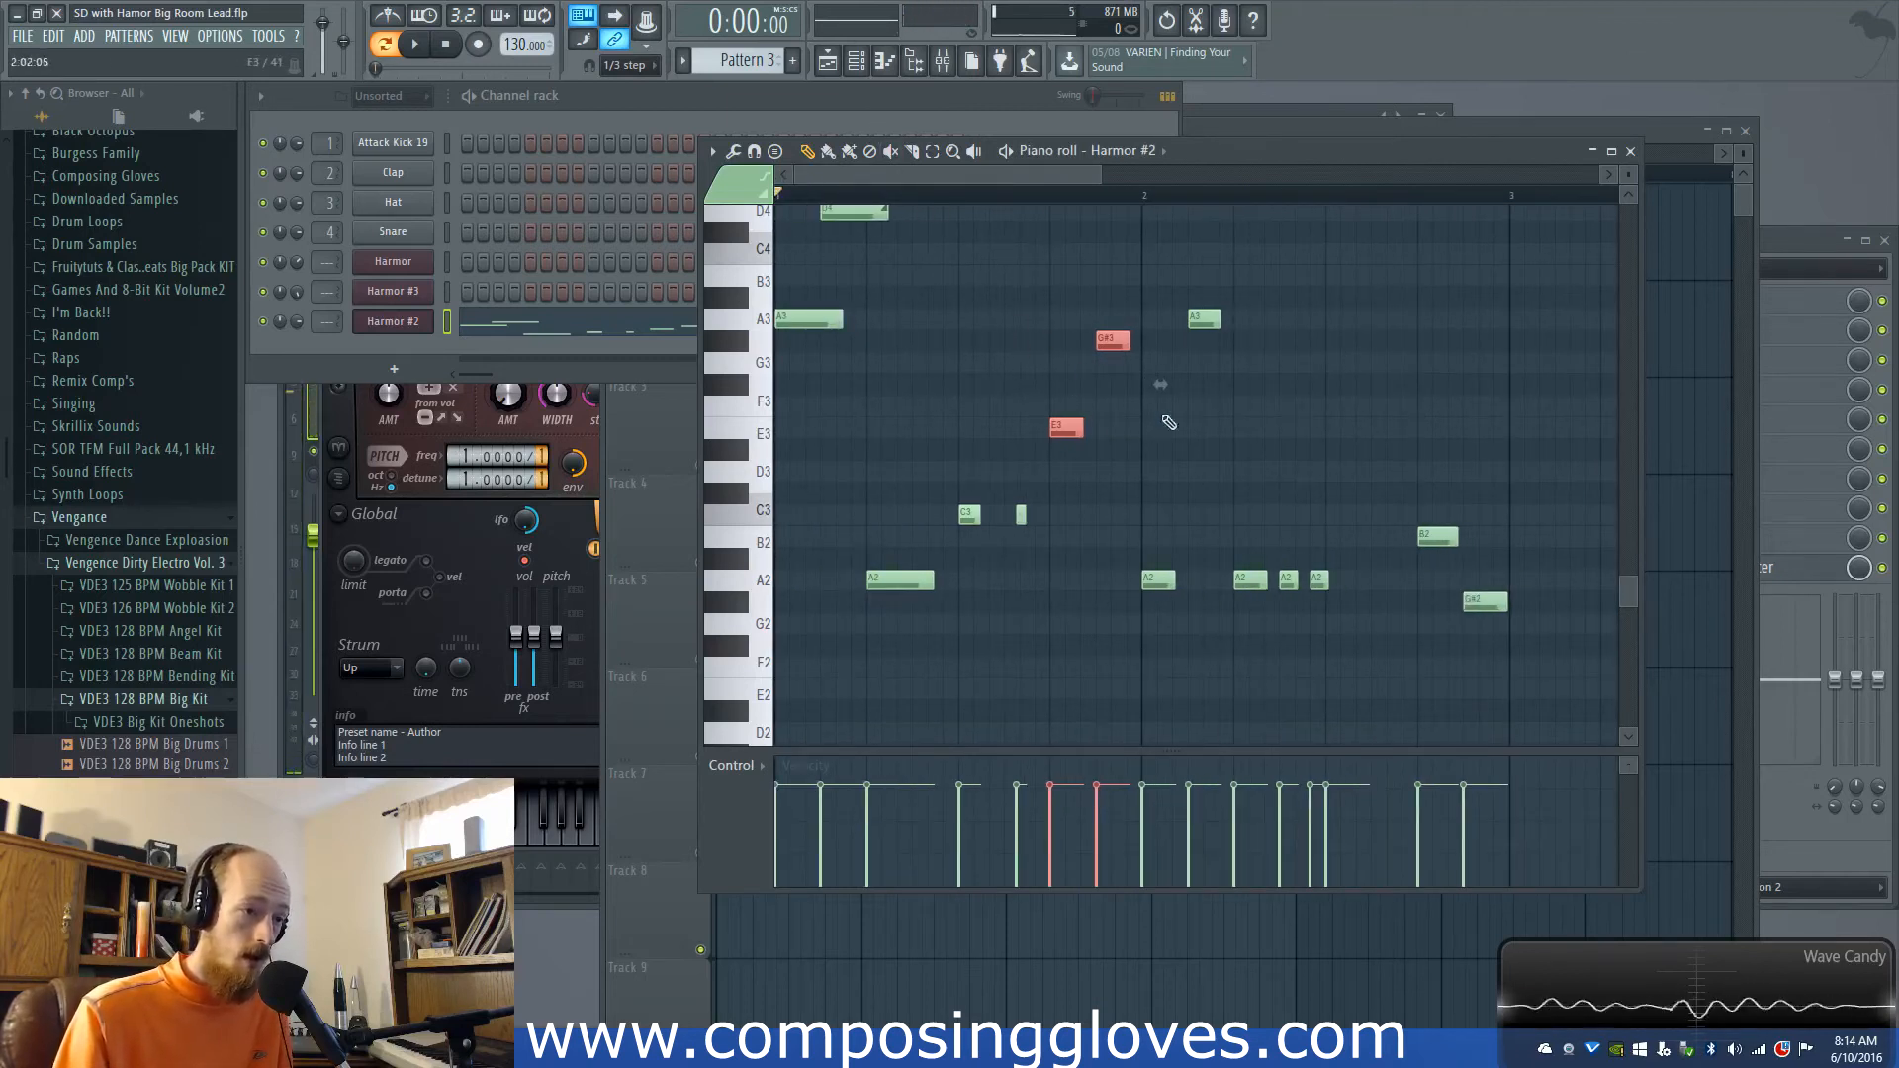
pyautogui.press('space')
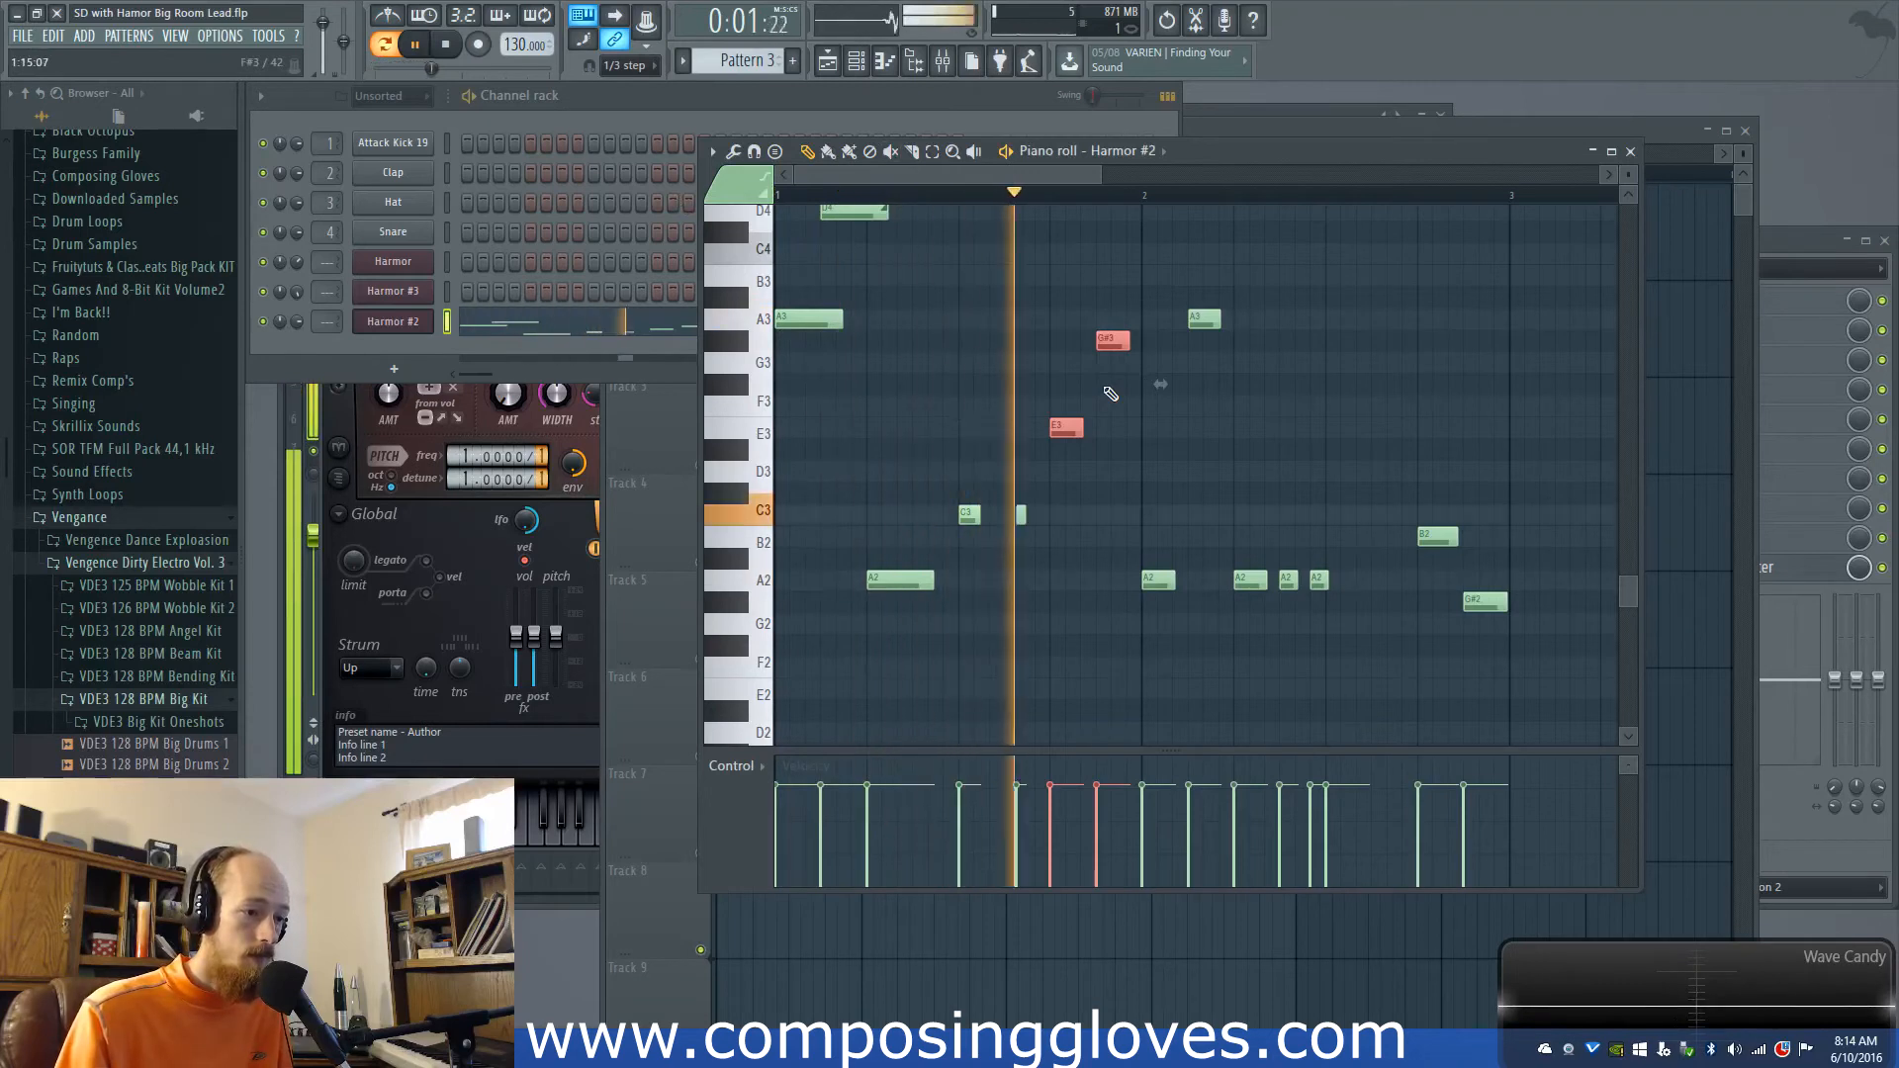
pyautogui.press('space')
# Step: Select the two short A2 notes in bar 2 and place the playhead at the start of that bar
pyautogui.scroll(-2, 1170, 486)
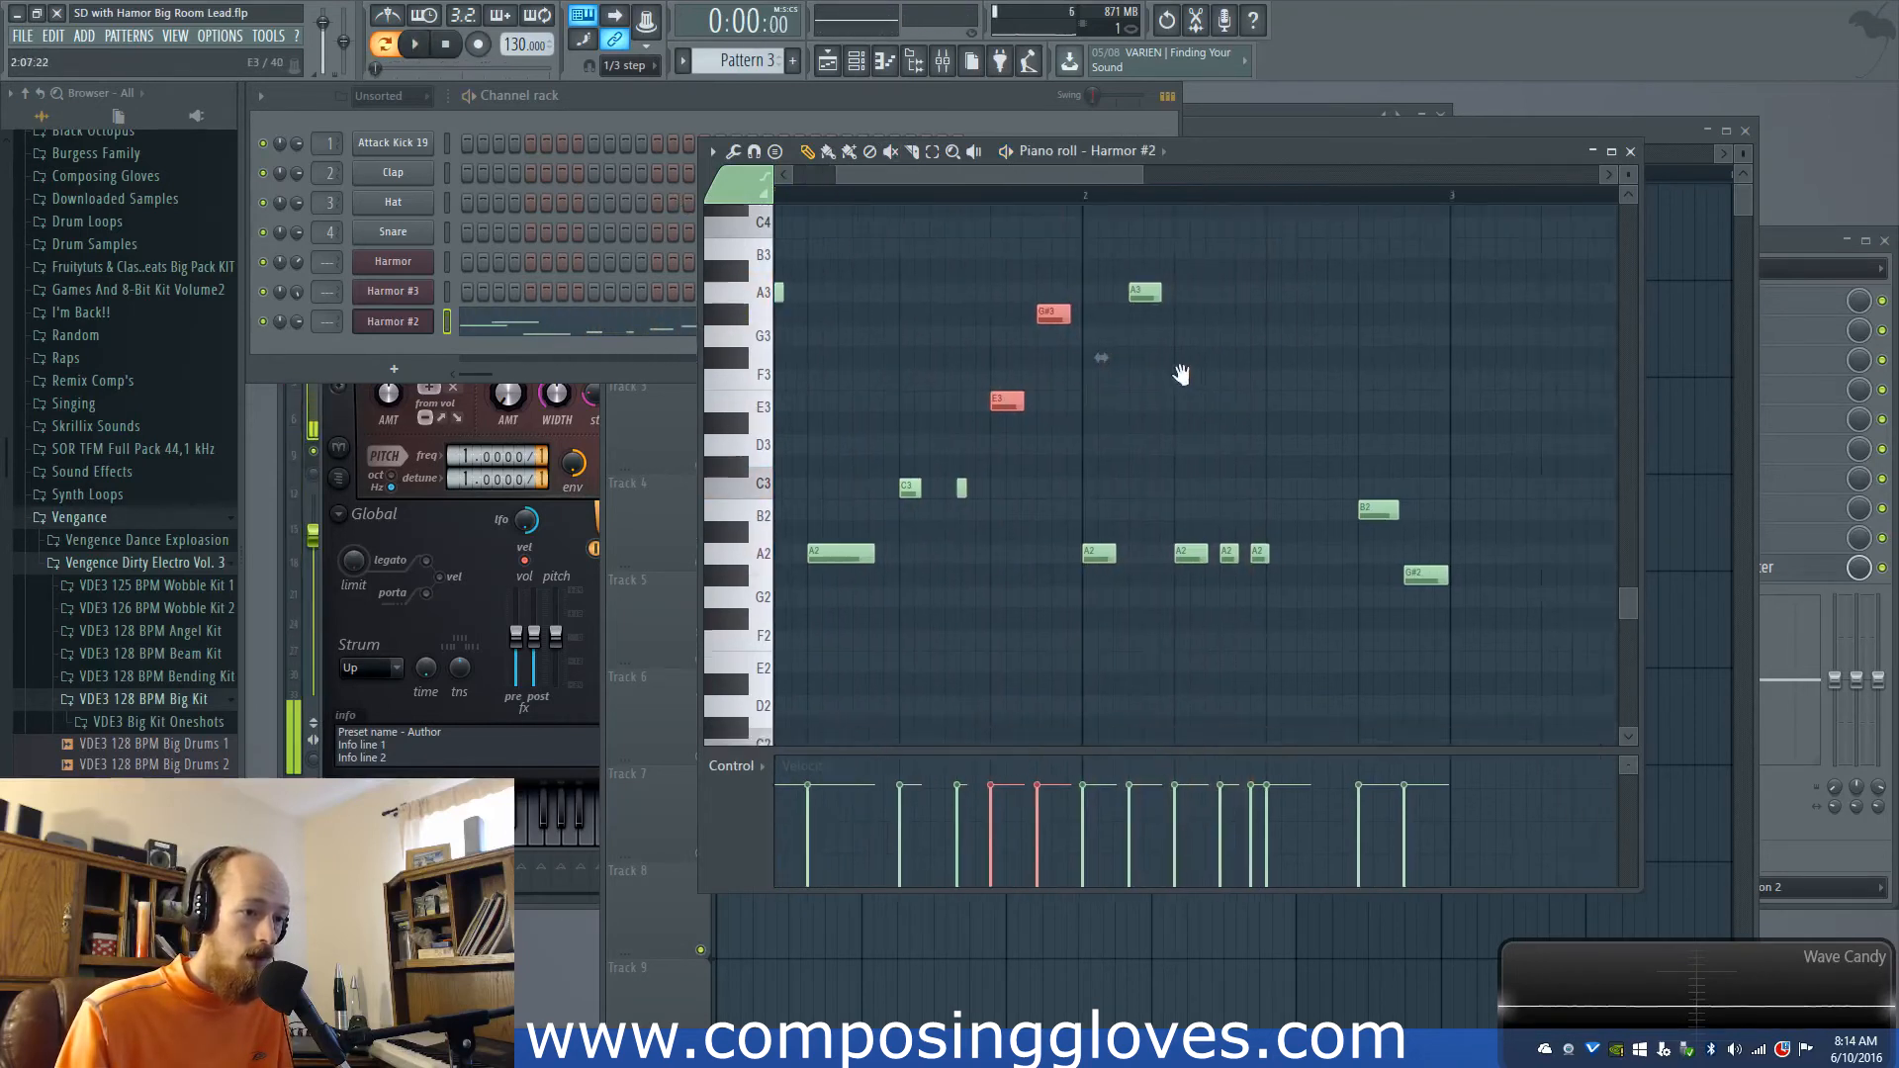
pyautogui.scroll(4, 1165, 492)
pyautogui.moveTo(1161, 501); pyautogui.dragTo(1244, 516)
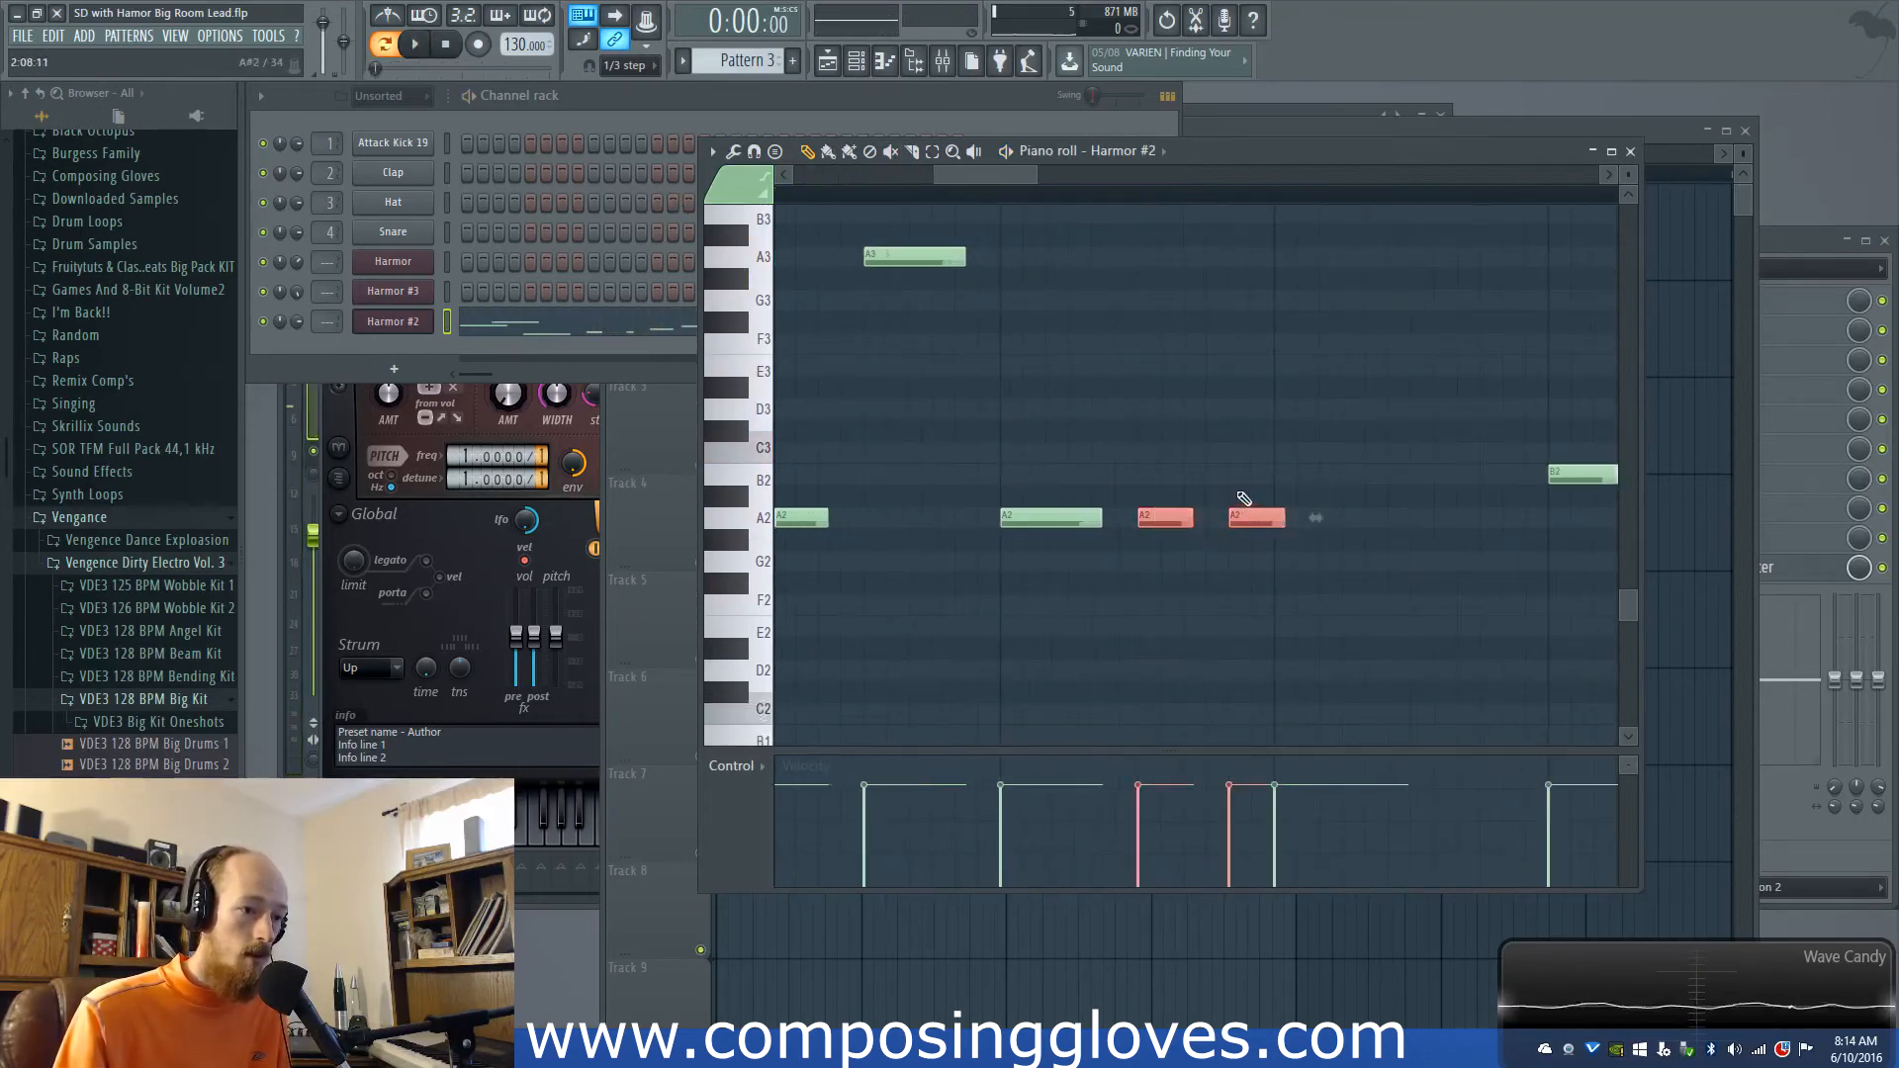
pyautogui.scroll(-4, 1241, 500)
pyautogui.click(1038, 189)
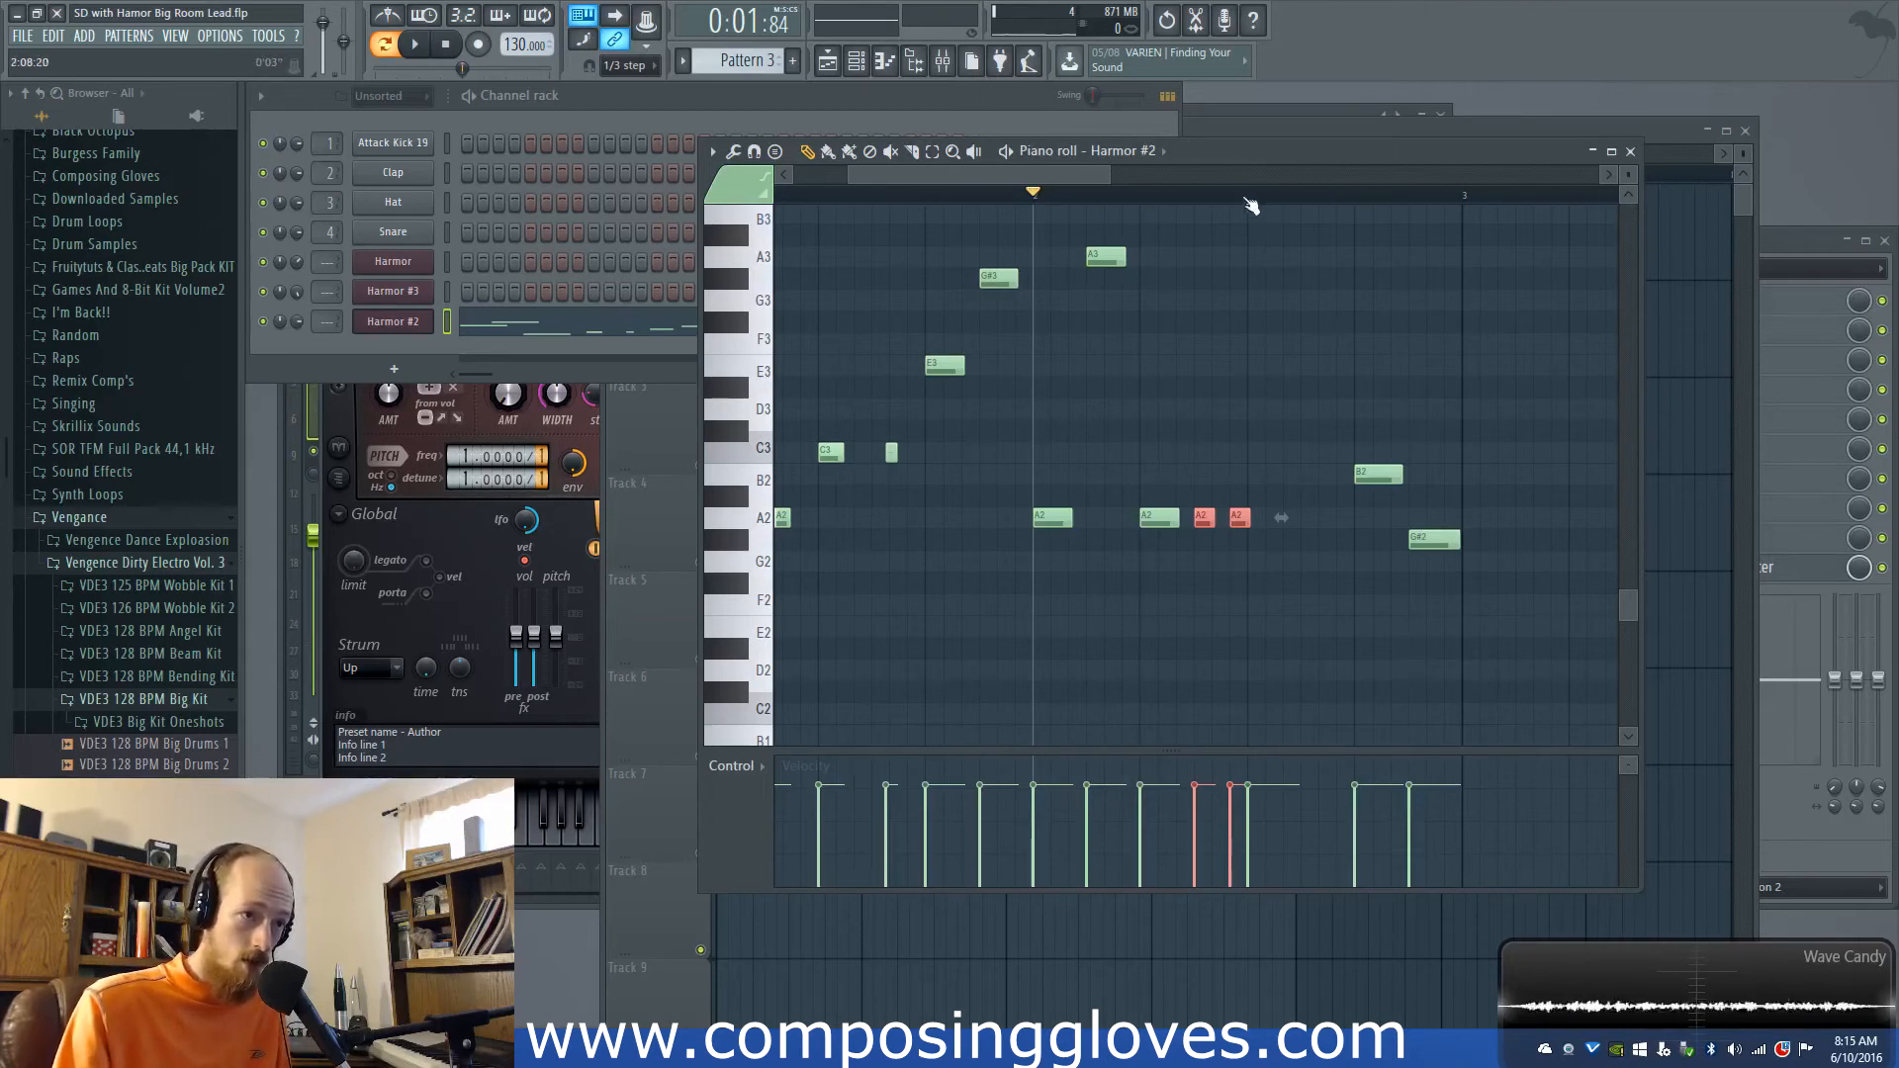
# Step: Mark beat 3, beat 4 and the half beat before beat 3 of bar 2 as time selections, clearing the selection at the end
pyautogui.moveTo(1247, 196); pyautogui.dragTo(1356, 193)
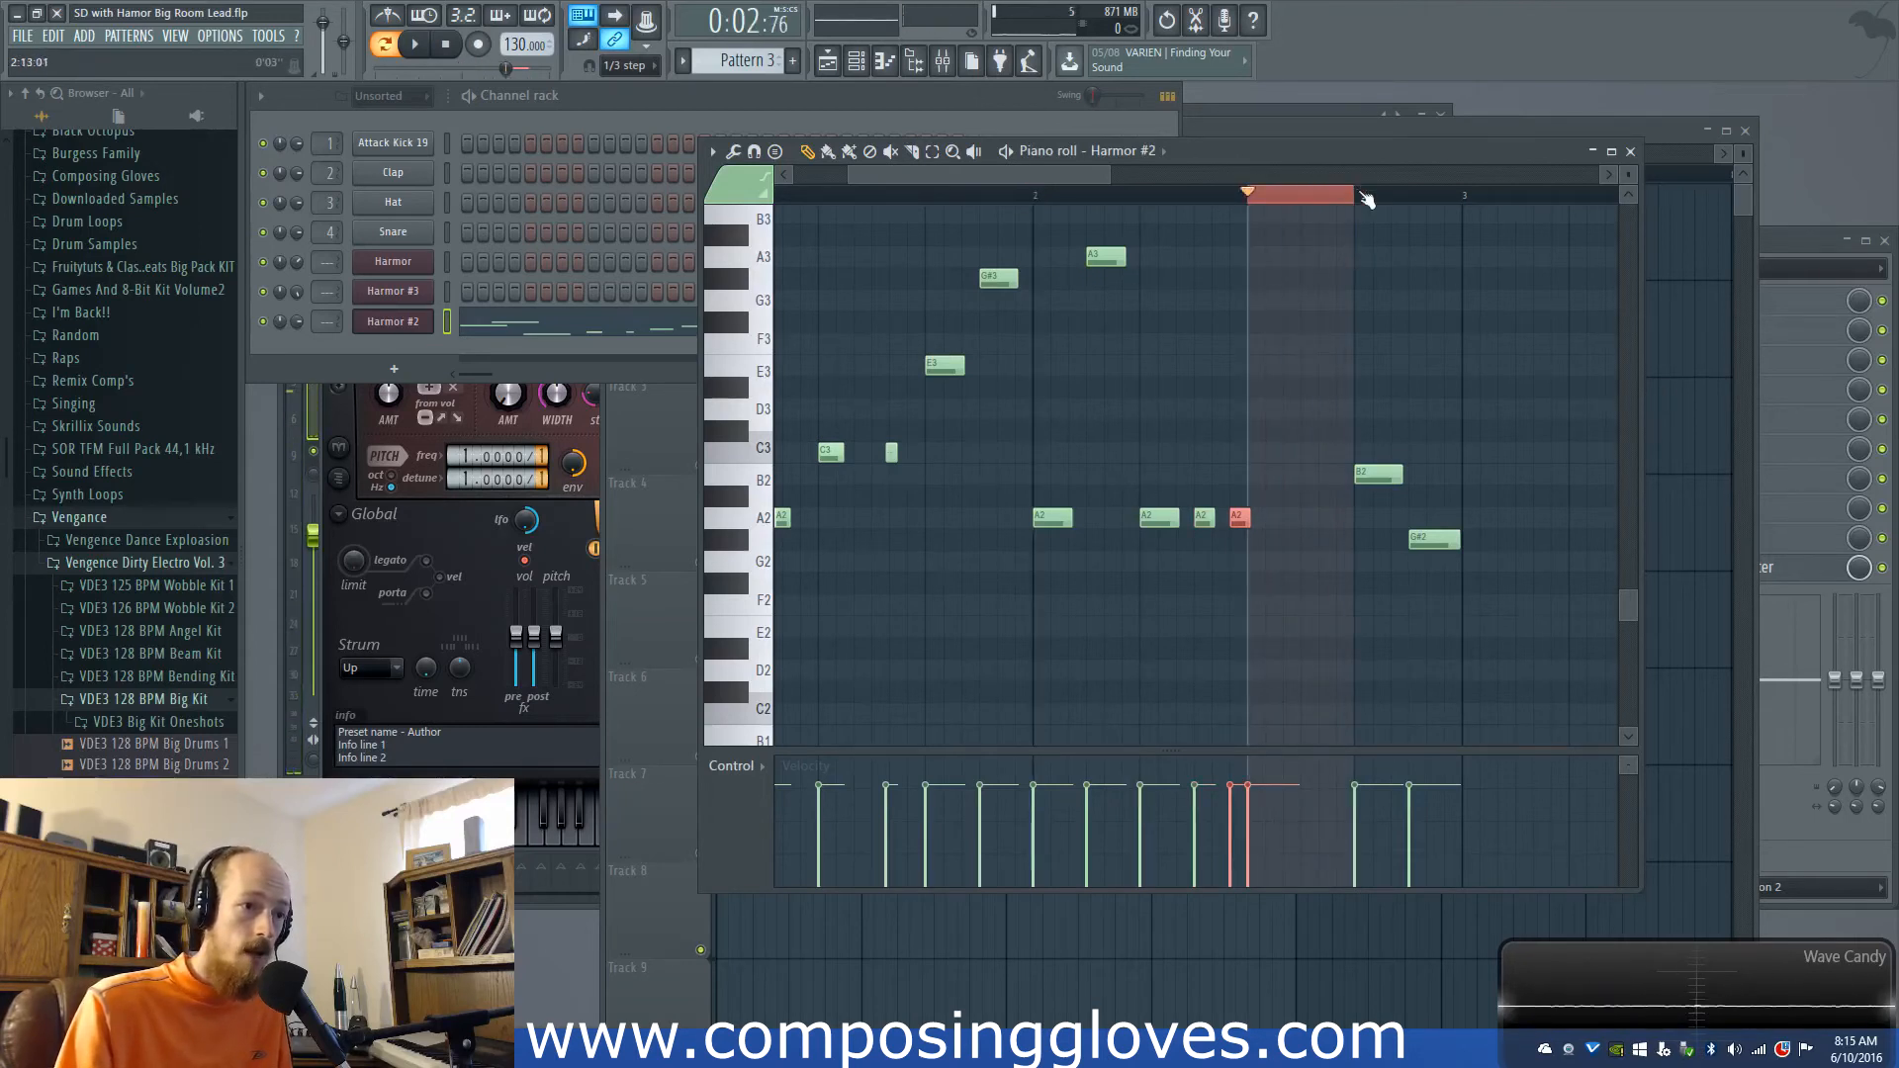
pyautogui.moveTo(1363, 196); pyautogui.dragTo(1473, 198)
pyautogui.hotkey('ctrl', 'd')
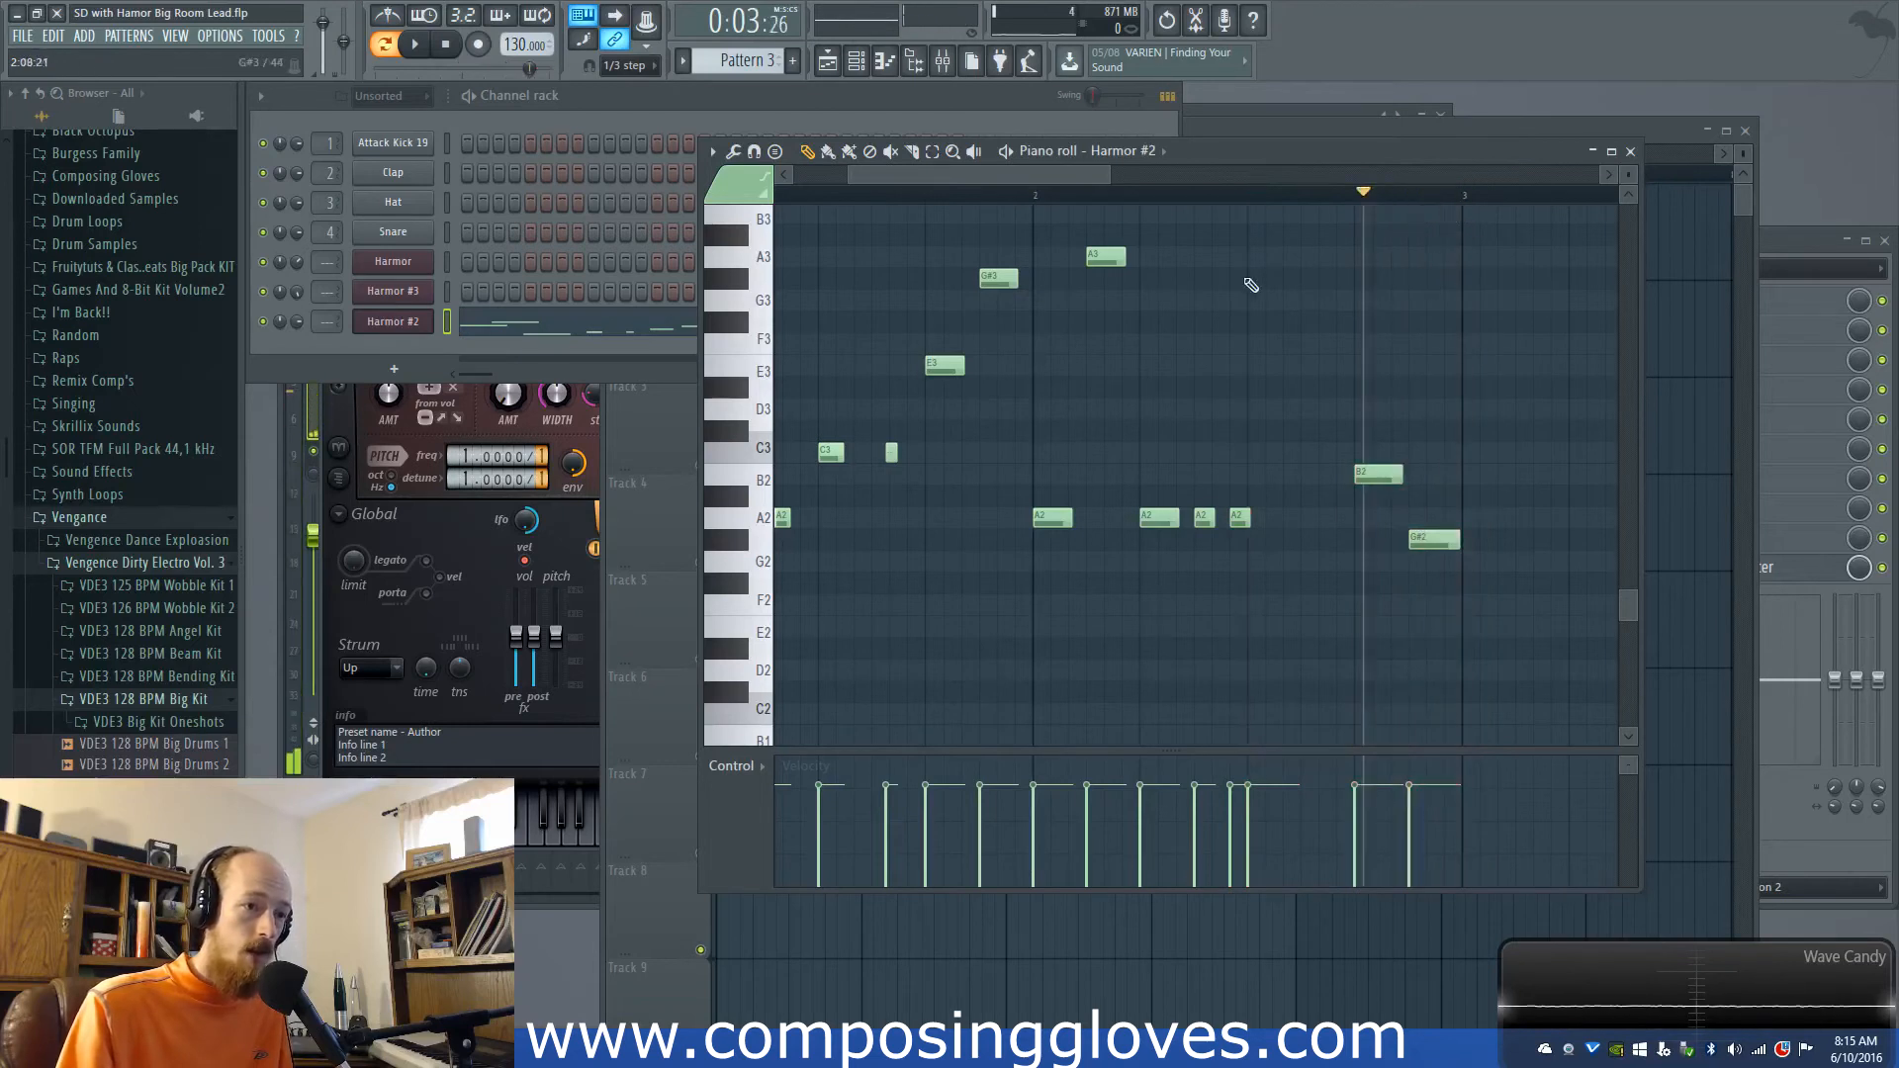
pyautogui.moveTo(1195, 196); pyautogui.dragTo(1237, 210)
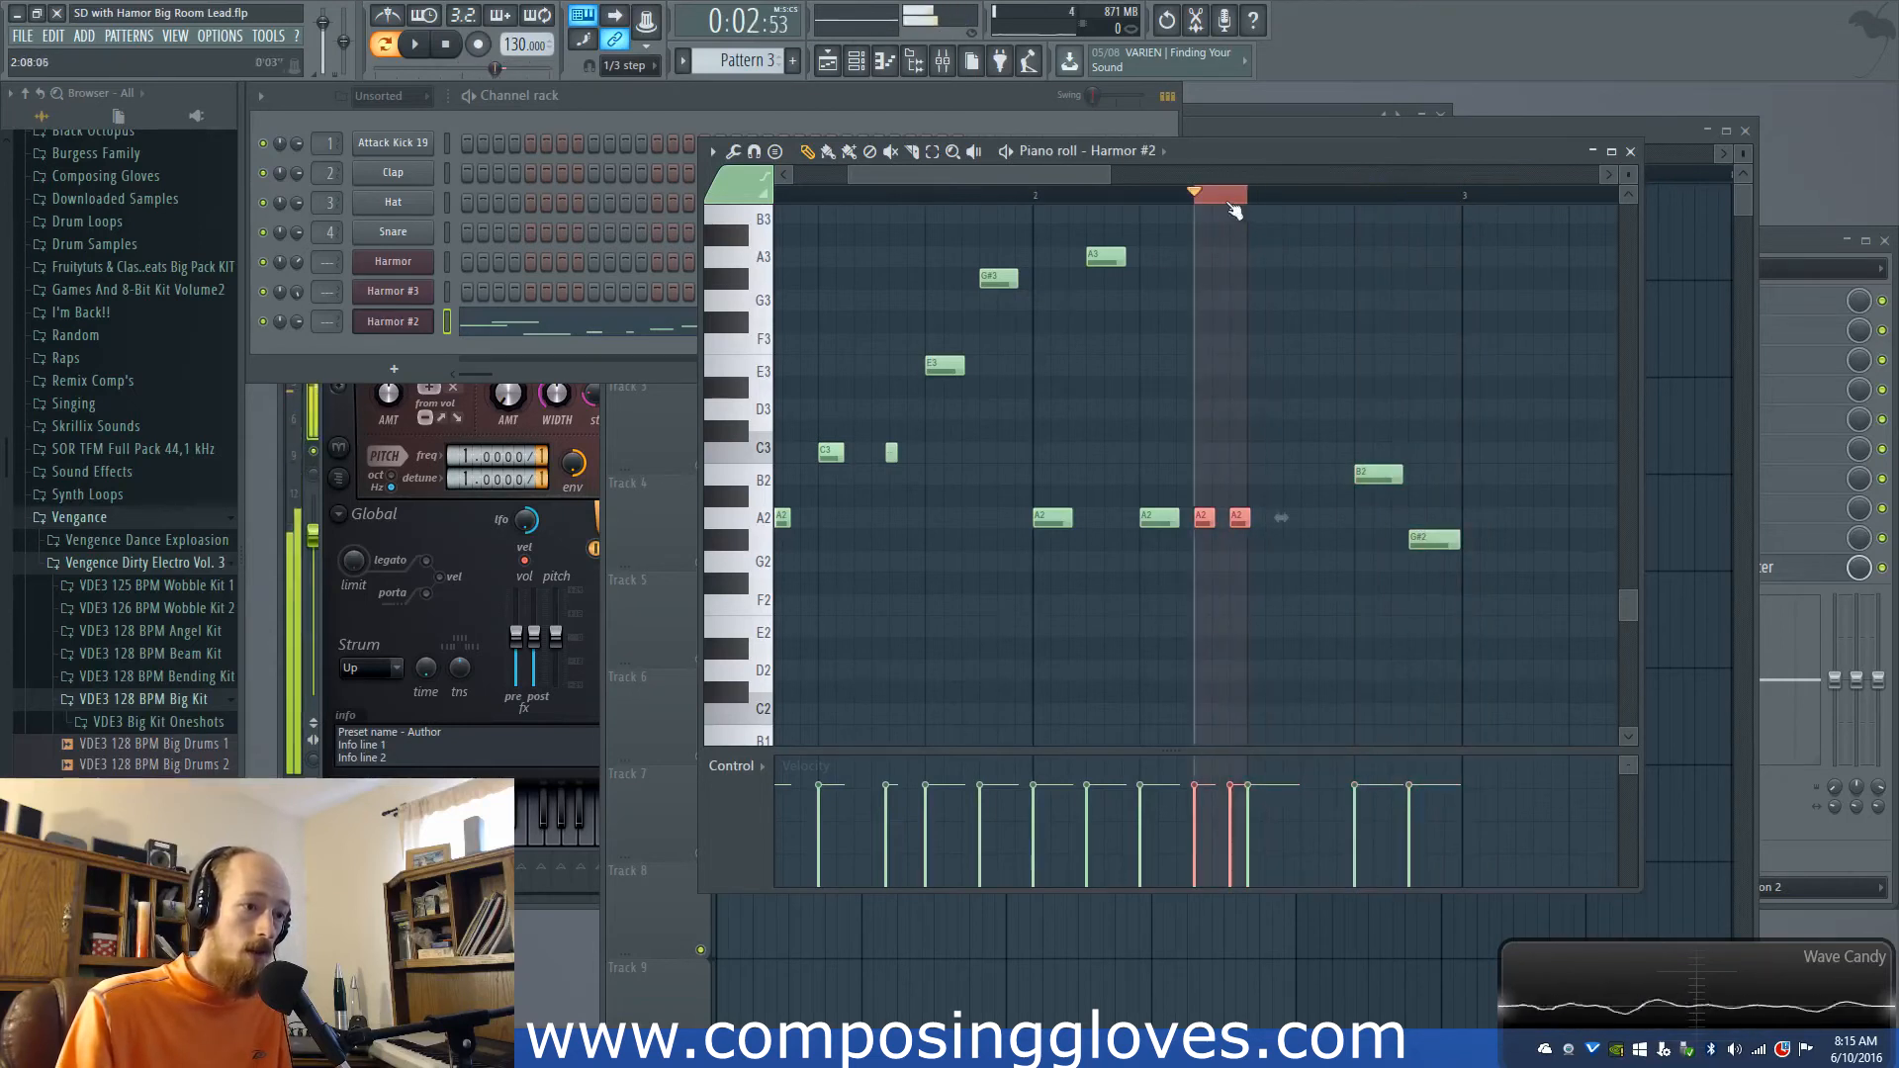
pyautogui.hotkey('ctrl', 'd')
# Step: Play Pattern 3 from the second beat of bar 2
pyautogui.click(1141, 197)
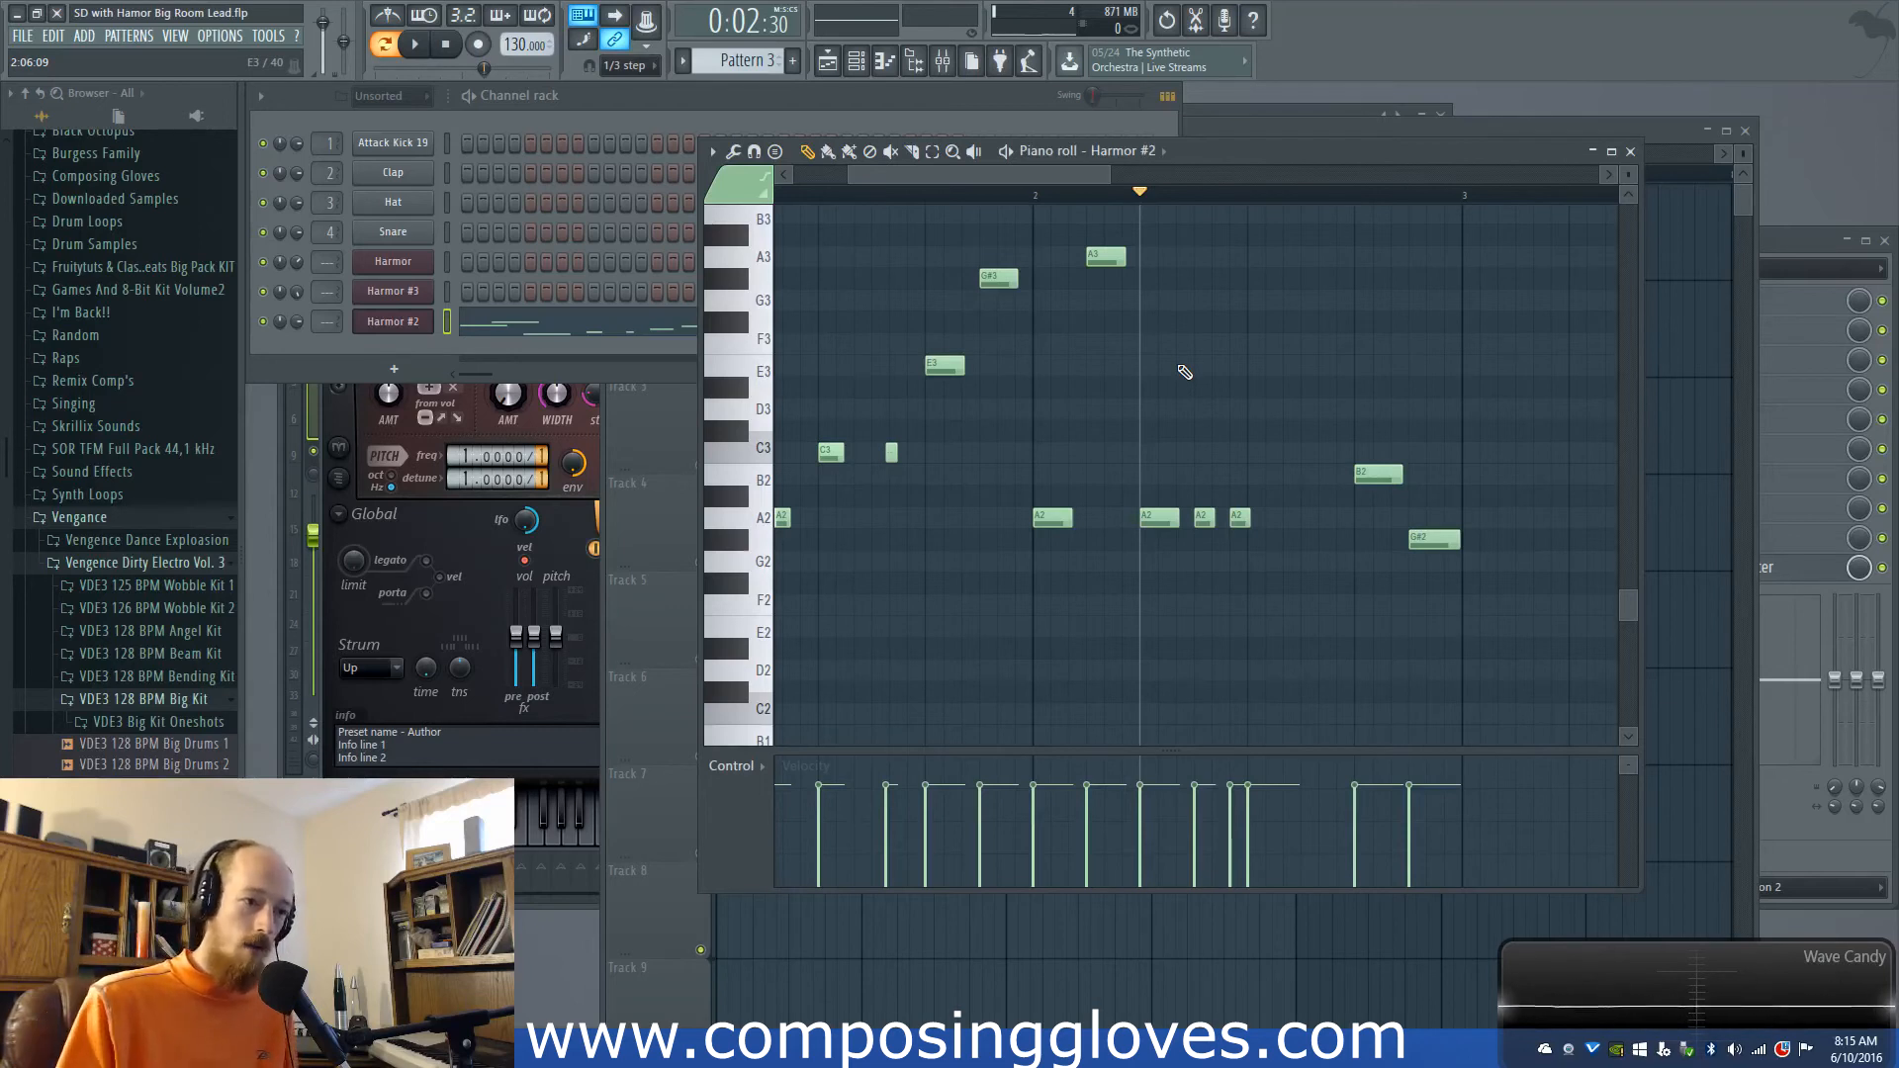
pyautogui.moveTo(848, 175); pyautogui.dragTo(796, 175)
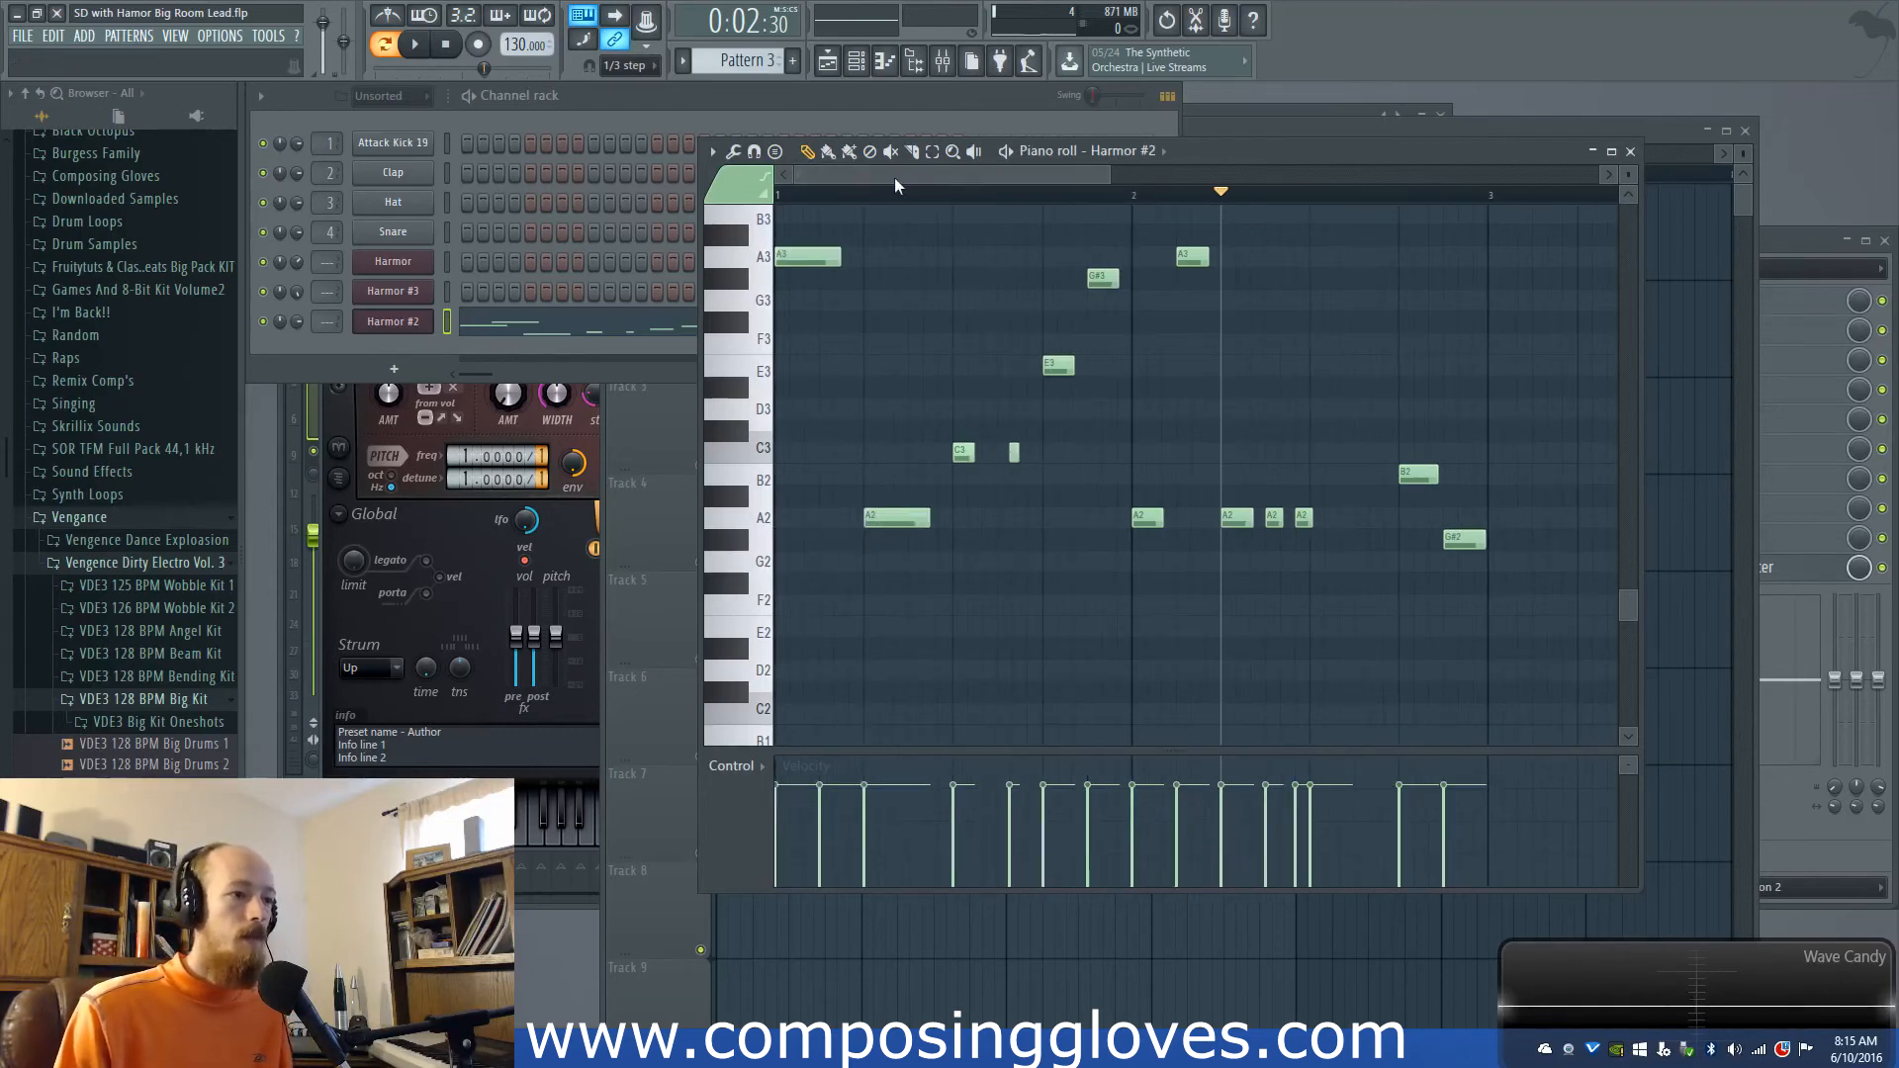
pyautogui.press('space')
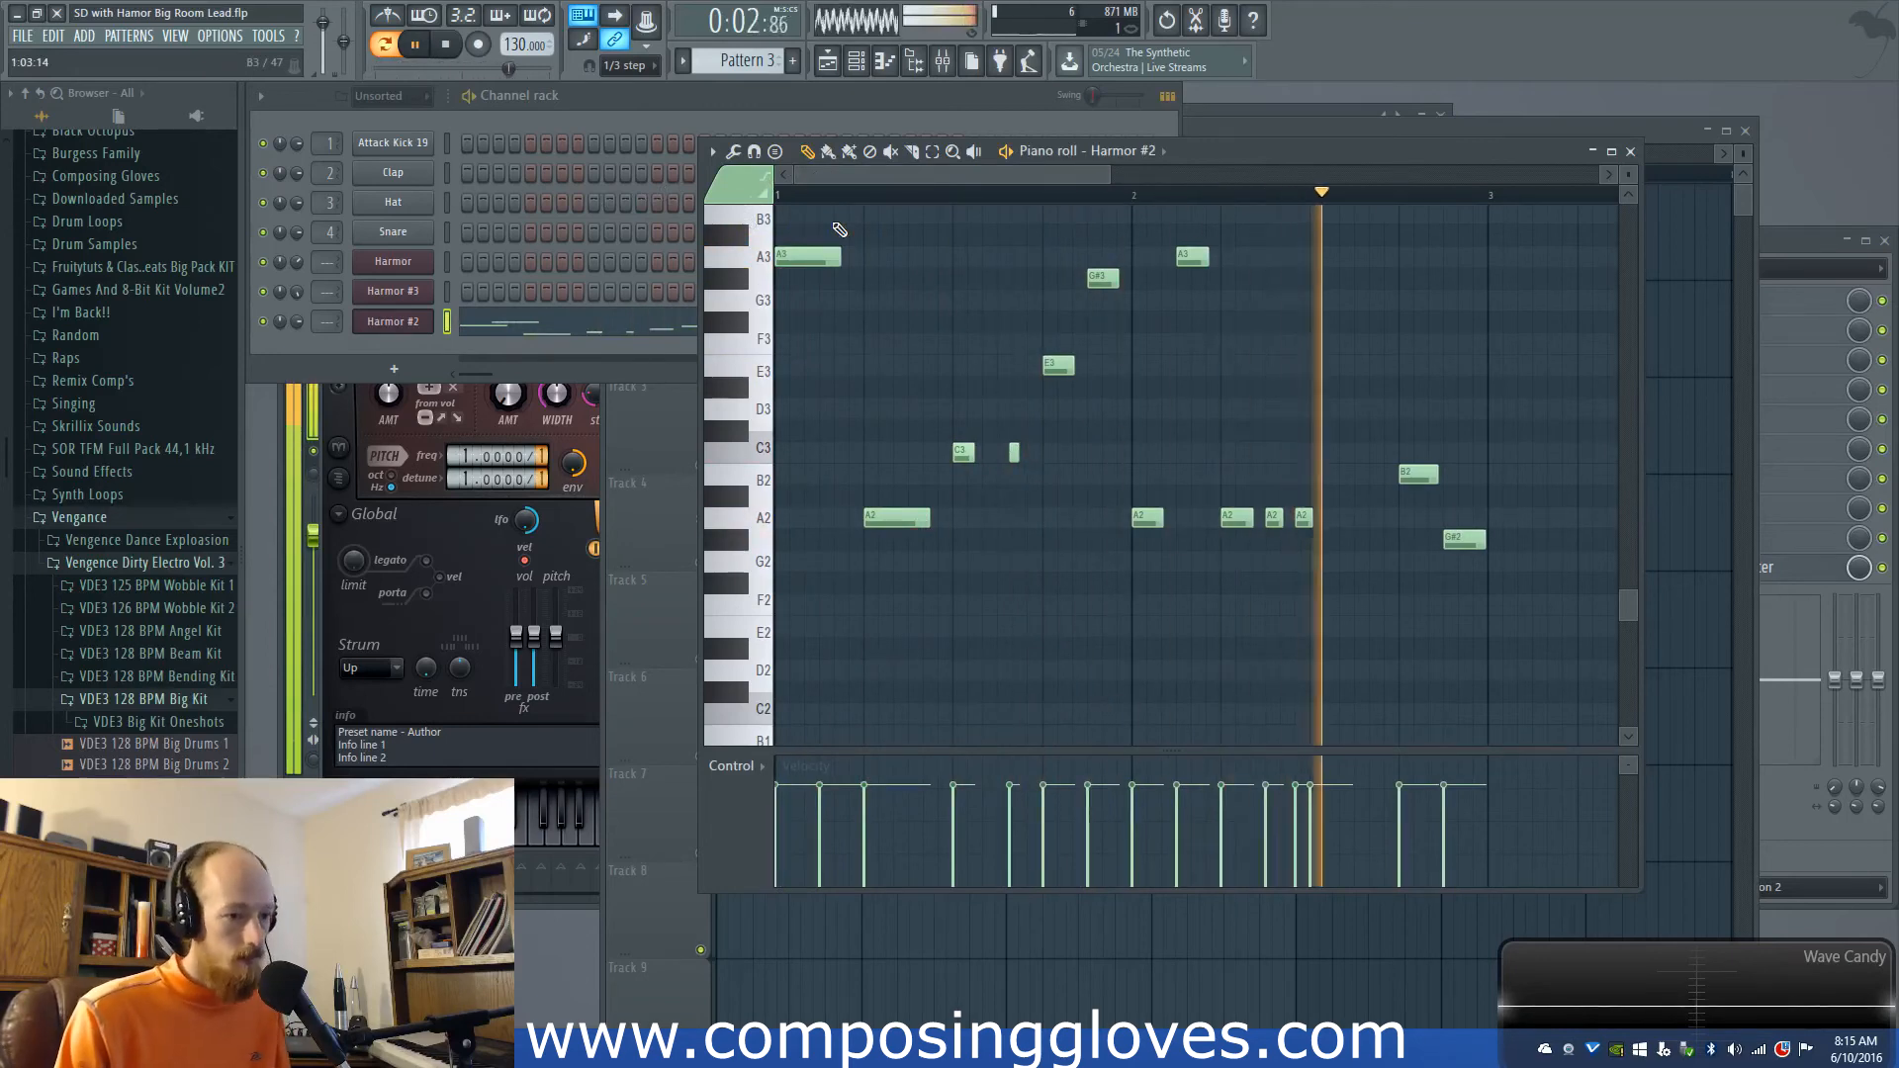
pyautogui.press('space')
# Step: Select the high A#5 note and its G#4 slide note on the third beat of bar 2
pyautogui.scroll(5, 1352, 436)
pyautogui.keyDown('ctrl'); pyautogui.scroll(4, 1353, 399); pyautogui.keyUp('ctrl')
pyautogui.scroll(5, 1325, 400)
pyautogui.keyDown('ctrl'); pyautogui.moveTo(1224, 326); pyautogui.dragTo(1665, 750); pyautogui.keyUp('ctrl')
pyautogui.scroll(-2, 1276, 489)
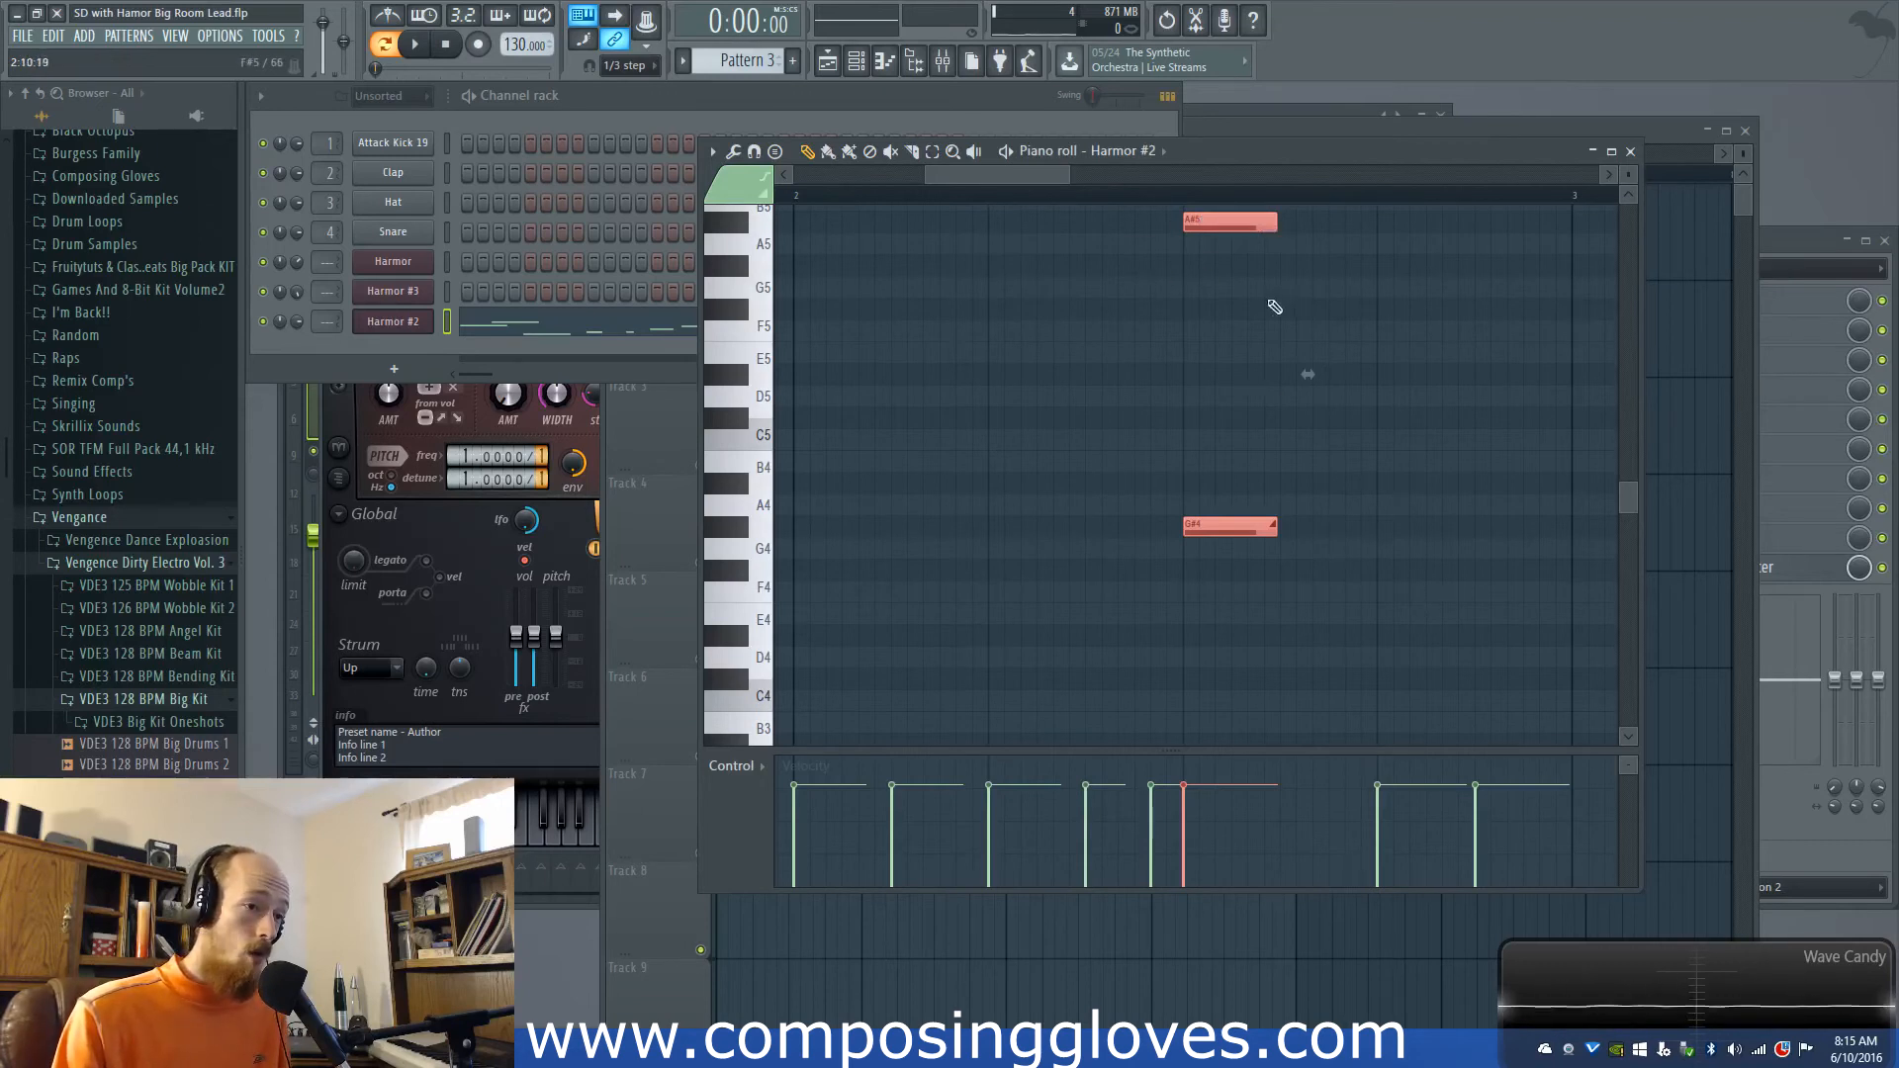
# Step: Lower the selected note and slide note one octave to A#4 and G#3, and audition the change
pyautogui.moveTo(1225, 219); pyautogui.dragTo(1227, 422)
pyautogui.press('space')
pyautogui.scroll(-1, 1227, 520)
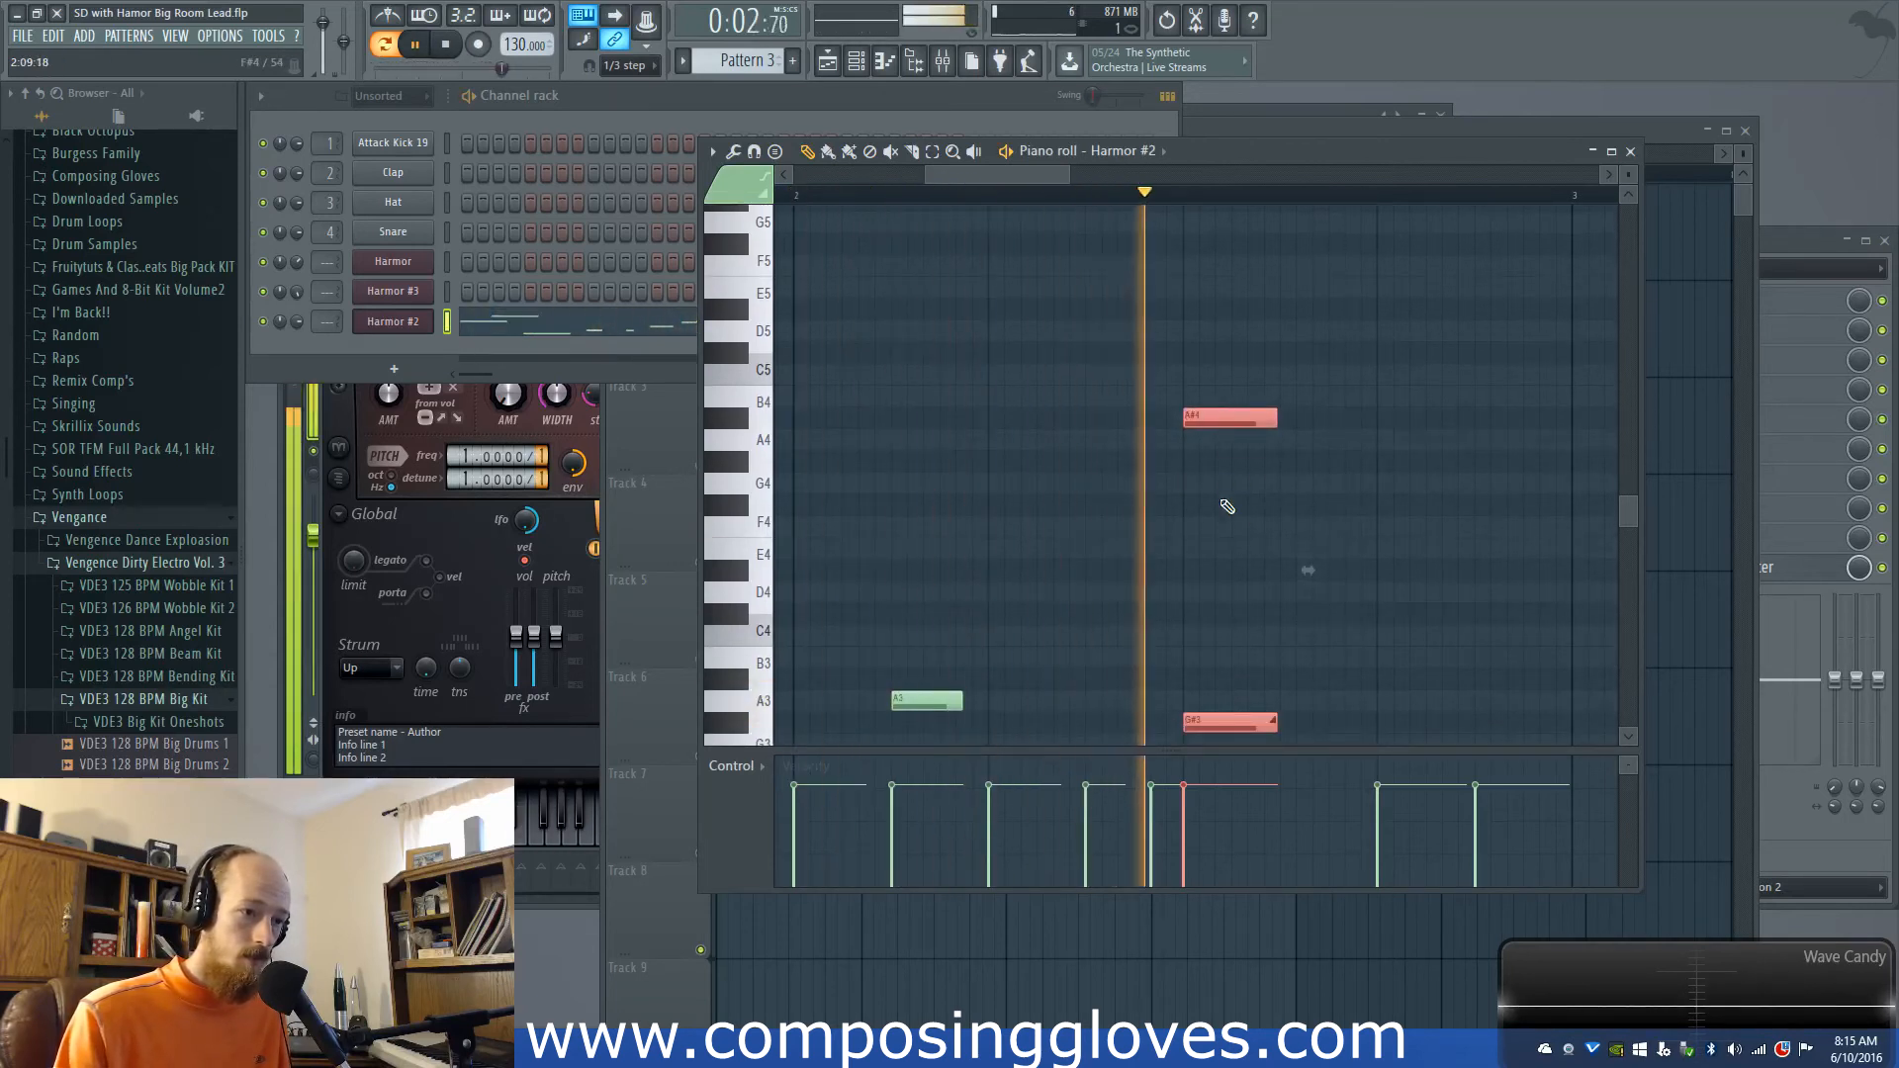
pyautogui.press('space')
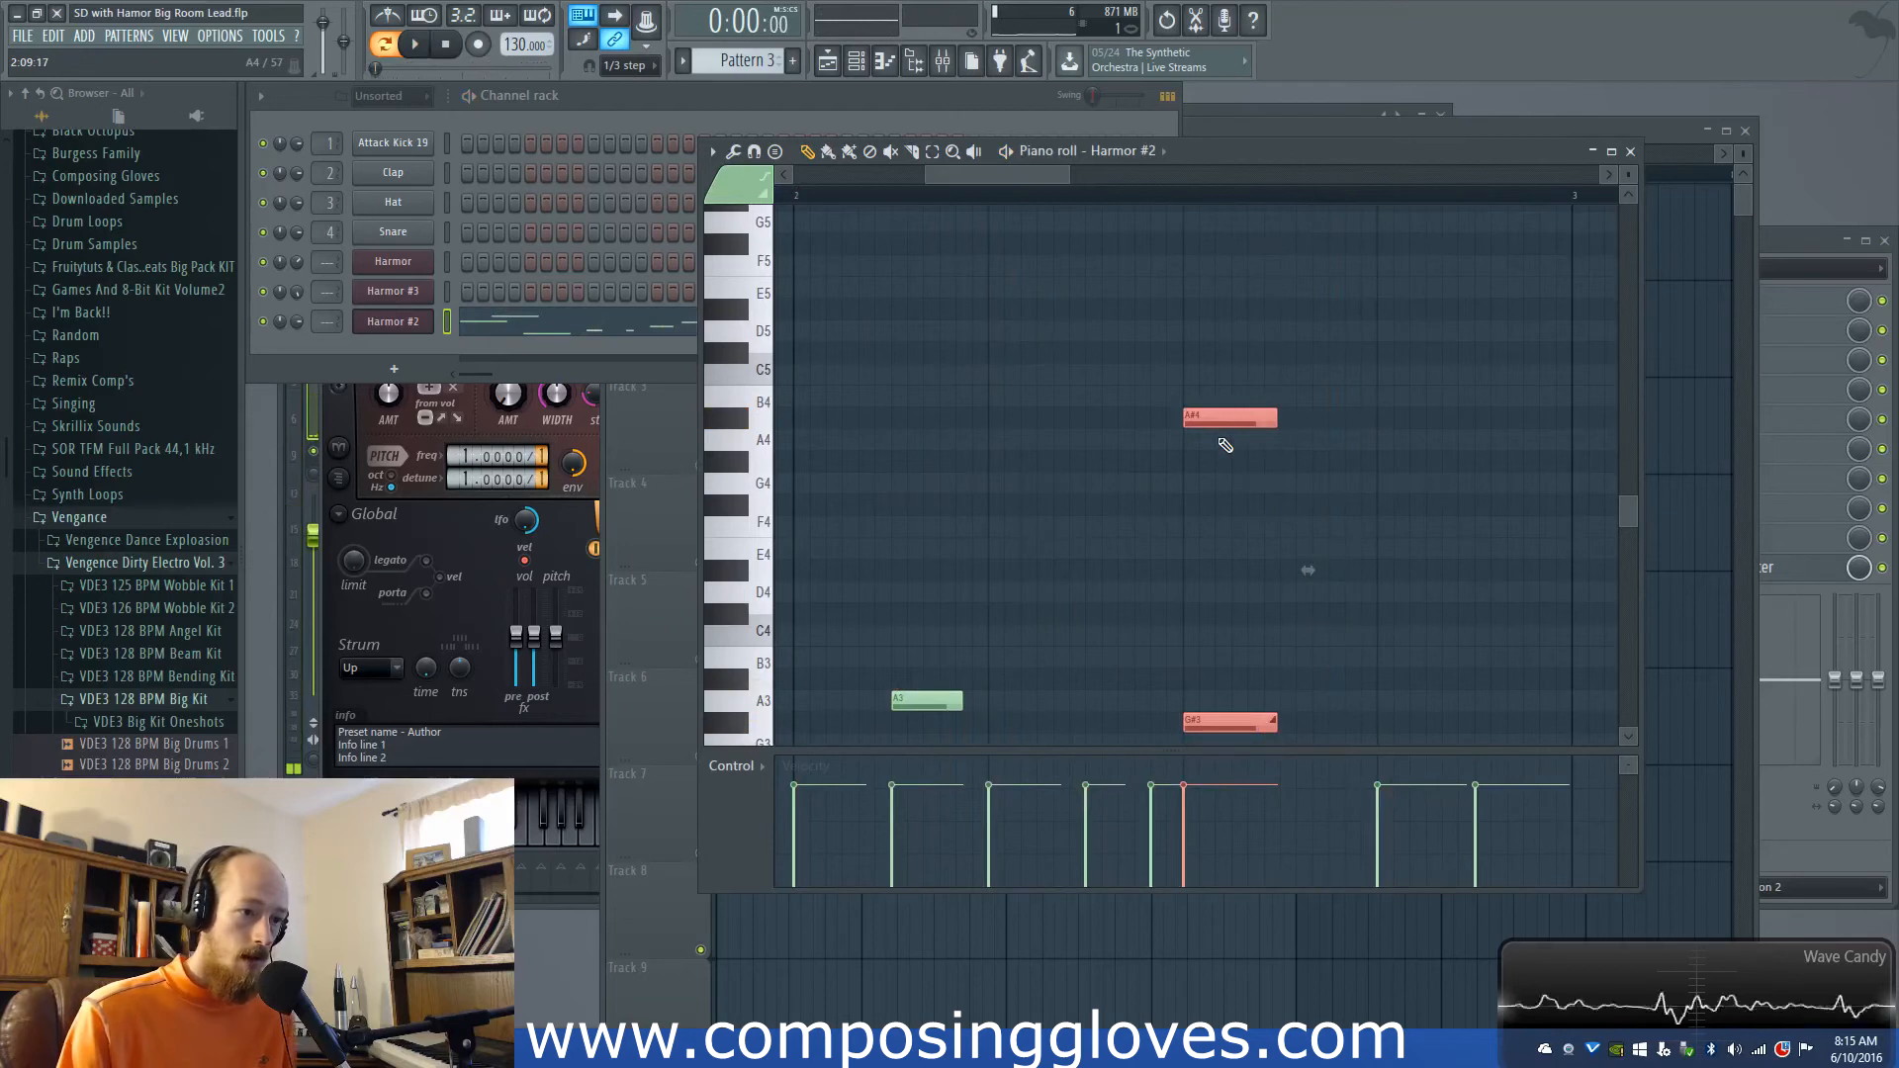
# Step: Lower the selected pair two more octaves to A#2 and G#1, and audition it from the second beat of bar 2
pyautogui.scroll(-9, 1224, 445)
pyautogui.scroll(2, 1220, 298)
pyautogui.moveTo(1222, 269); pyautogui.dragTo(1245, 385)
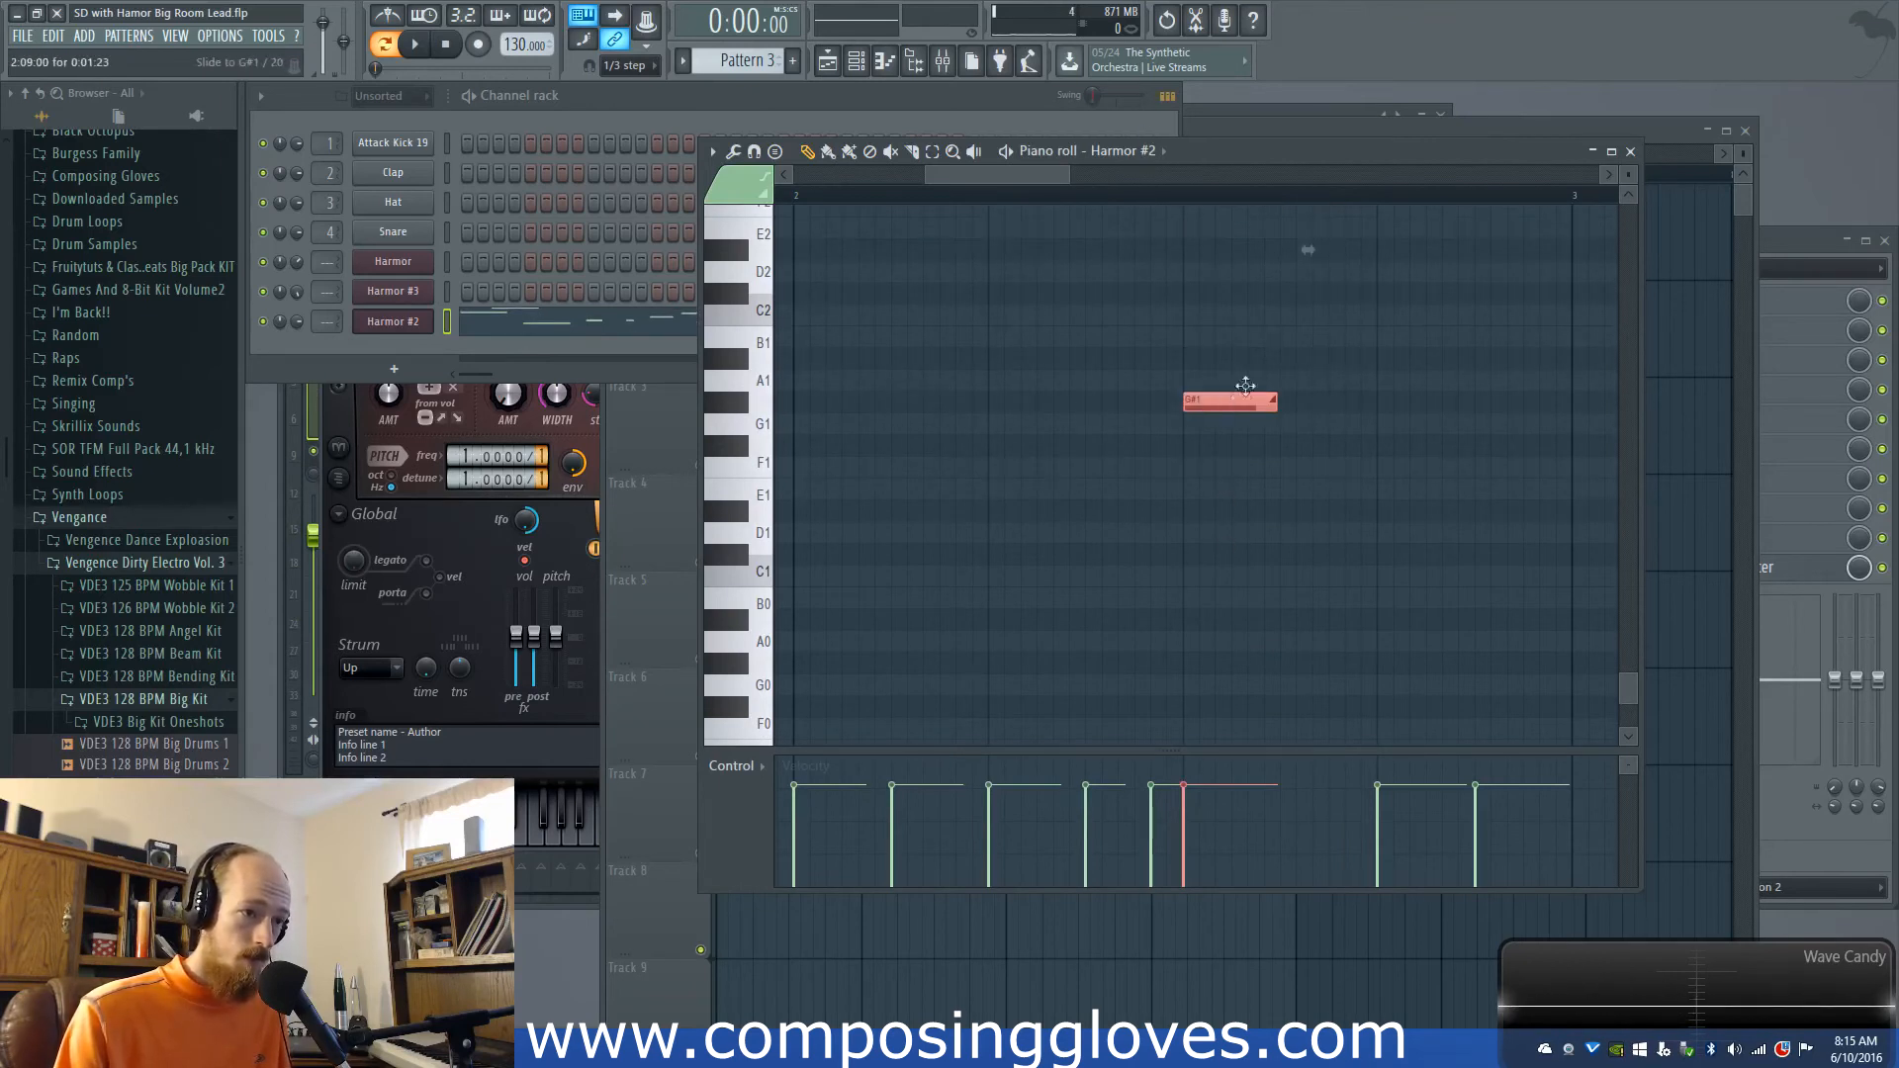
pyautogui.click(988, 195)
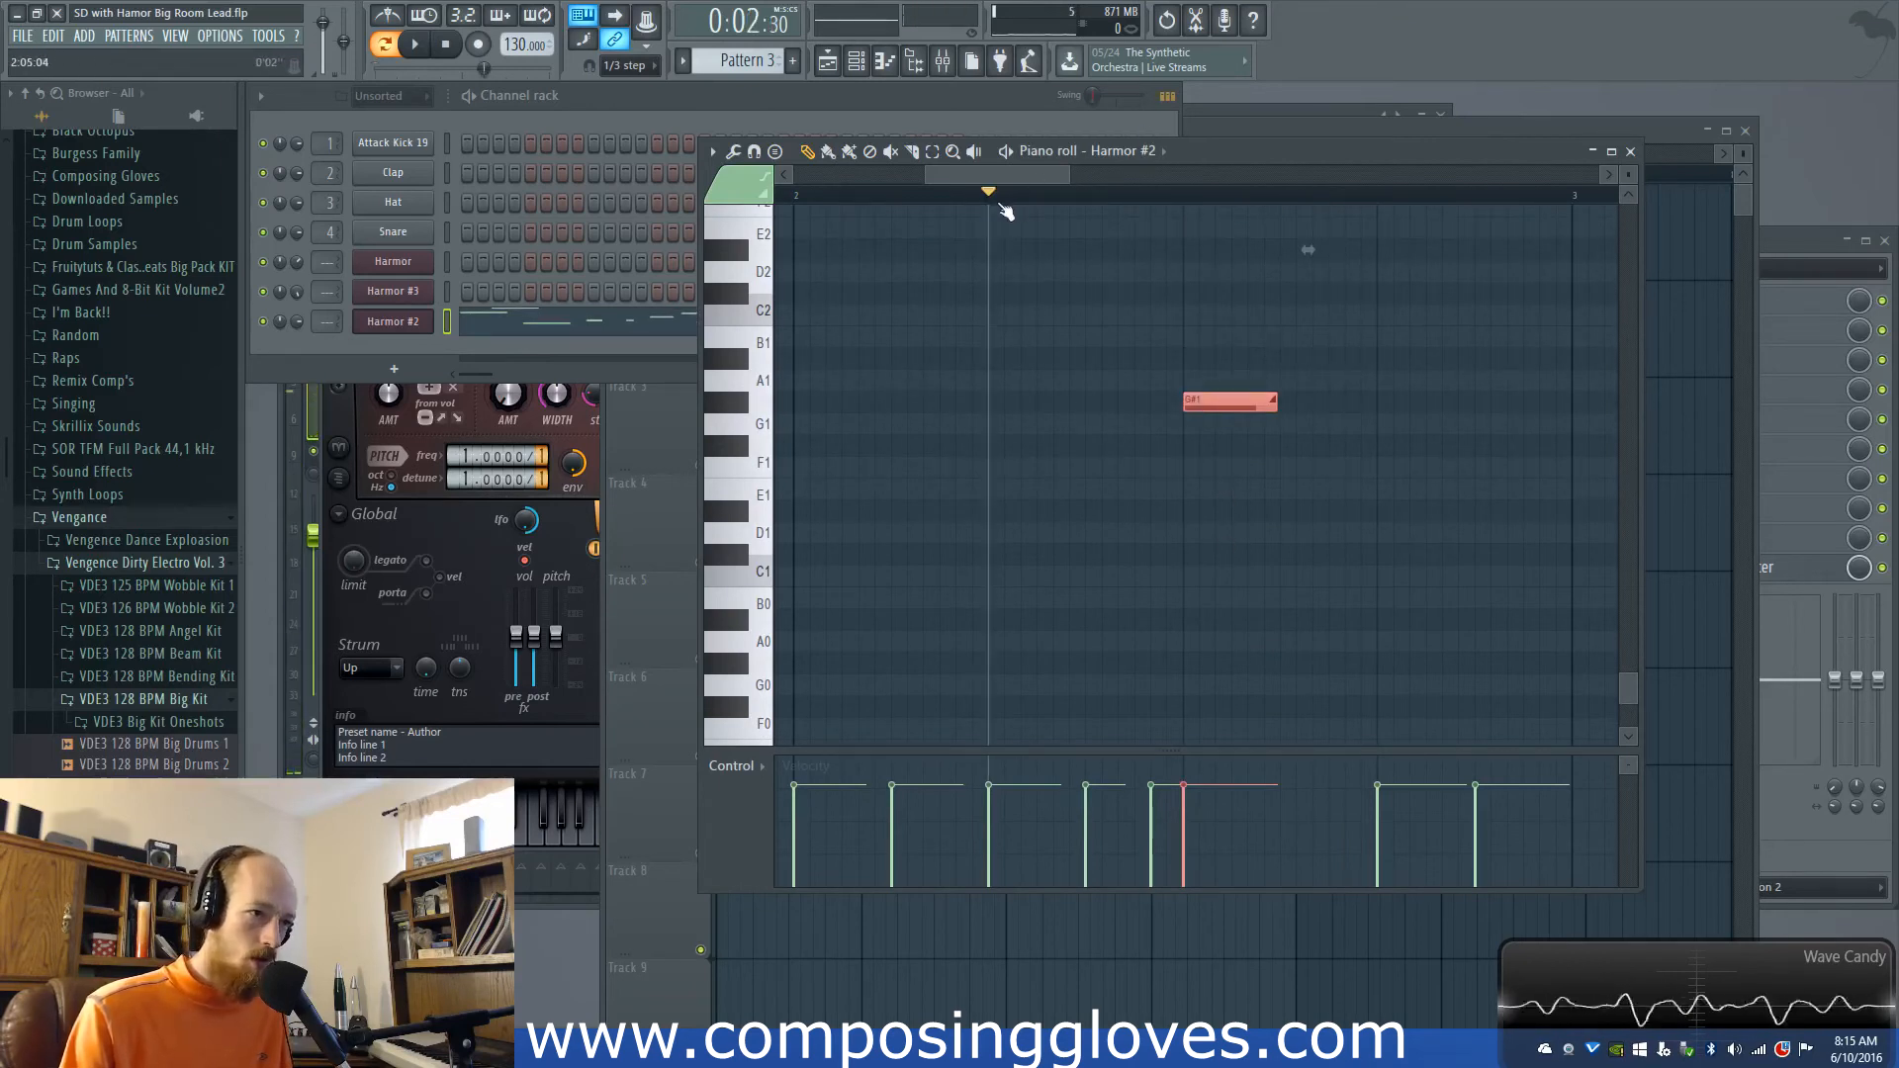
pyautogui.press('space')
pyautogui.press('space')
# Step: Raise the selected pair one octave to A#3 and G#2, and audition the slide again
pyautogui.scroll(4, 1241, 539)
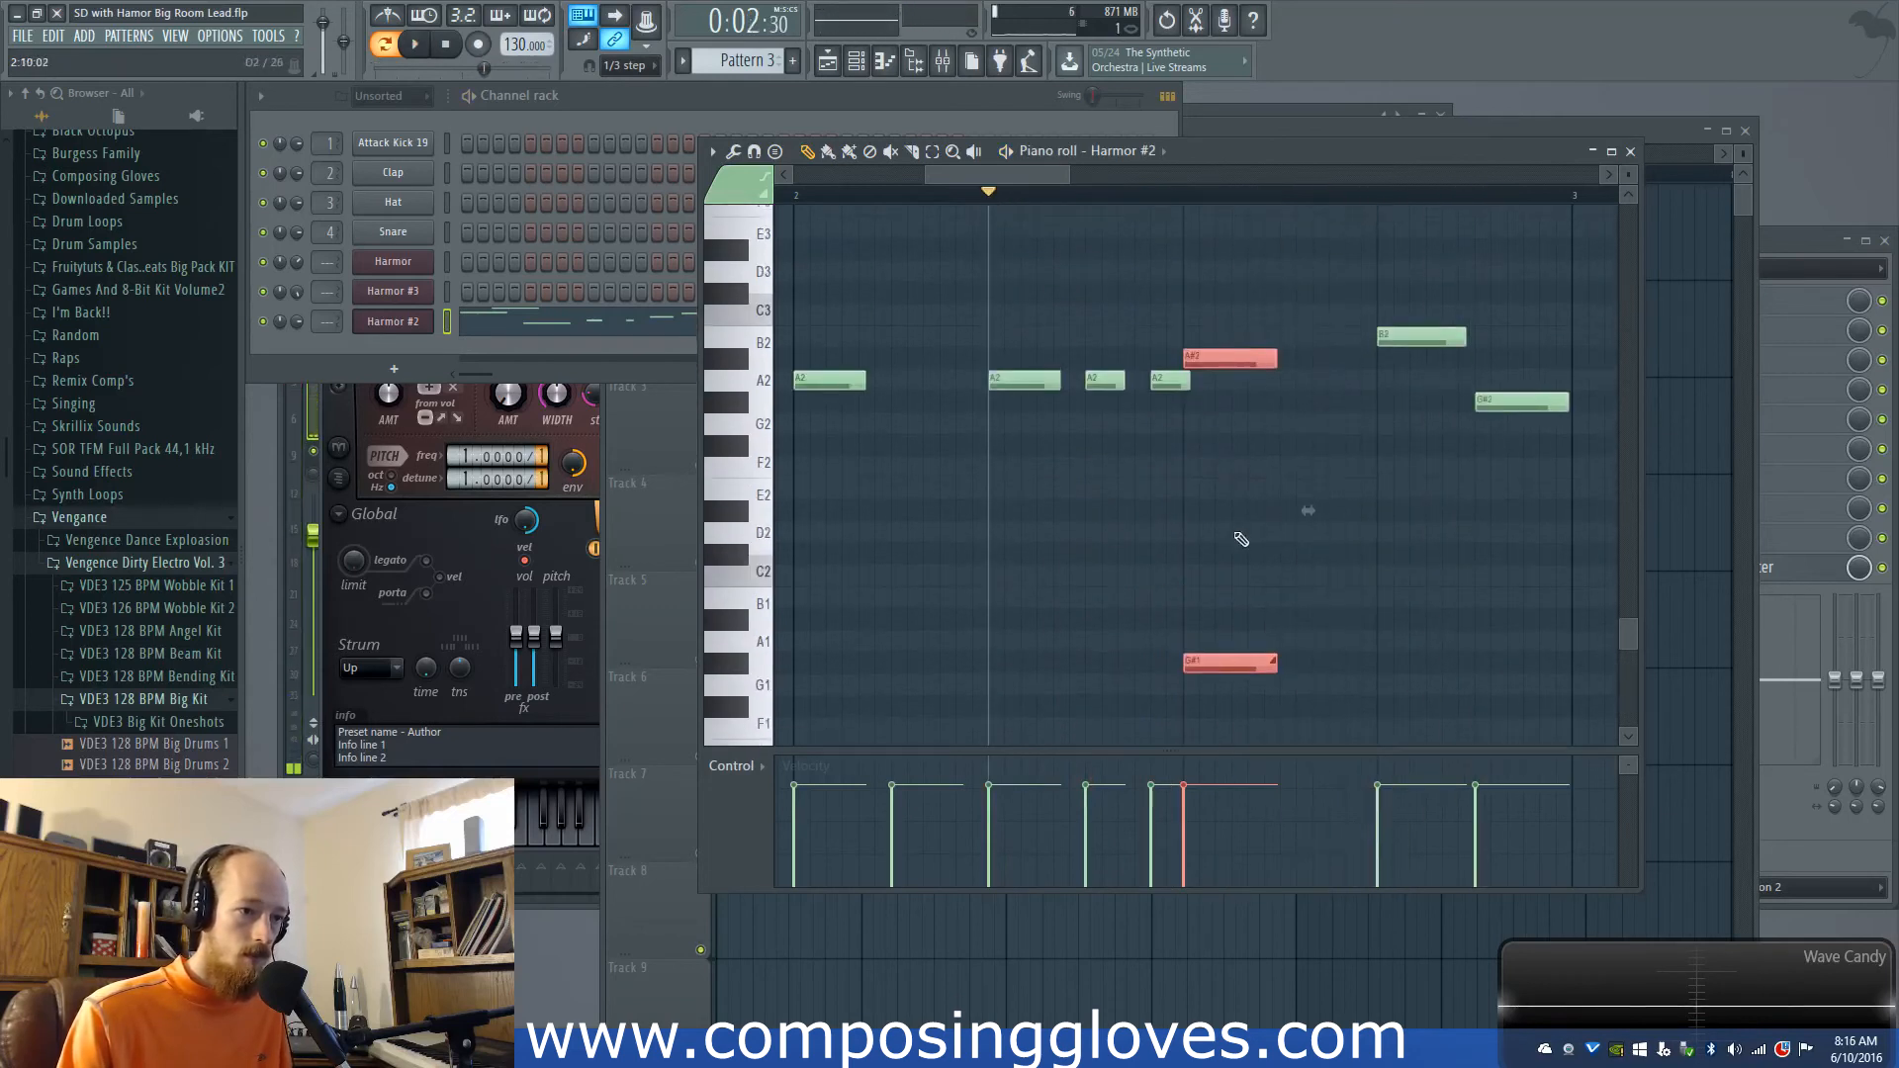
pyautogui.moveTo(1231, 660); pyautogui.dragTo(1221, 405)
pyautogui.press('space')
pyautogui.press('space')
# Step: Raise the selected pair two octaves so that the slide note sits at G#4
pyautogui.scroll(2, 1226, 415)
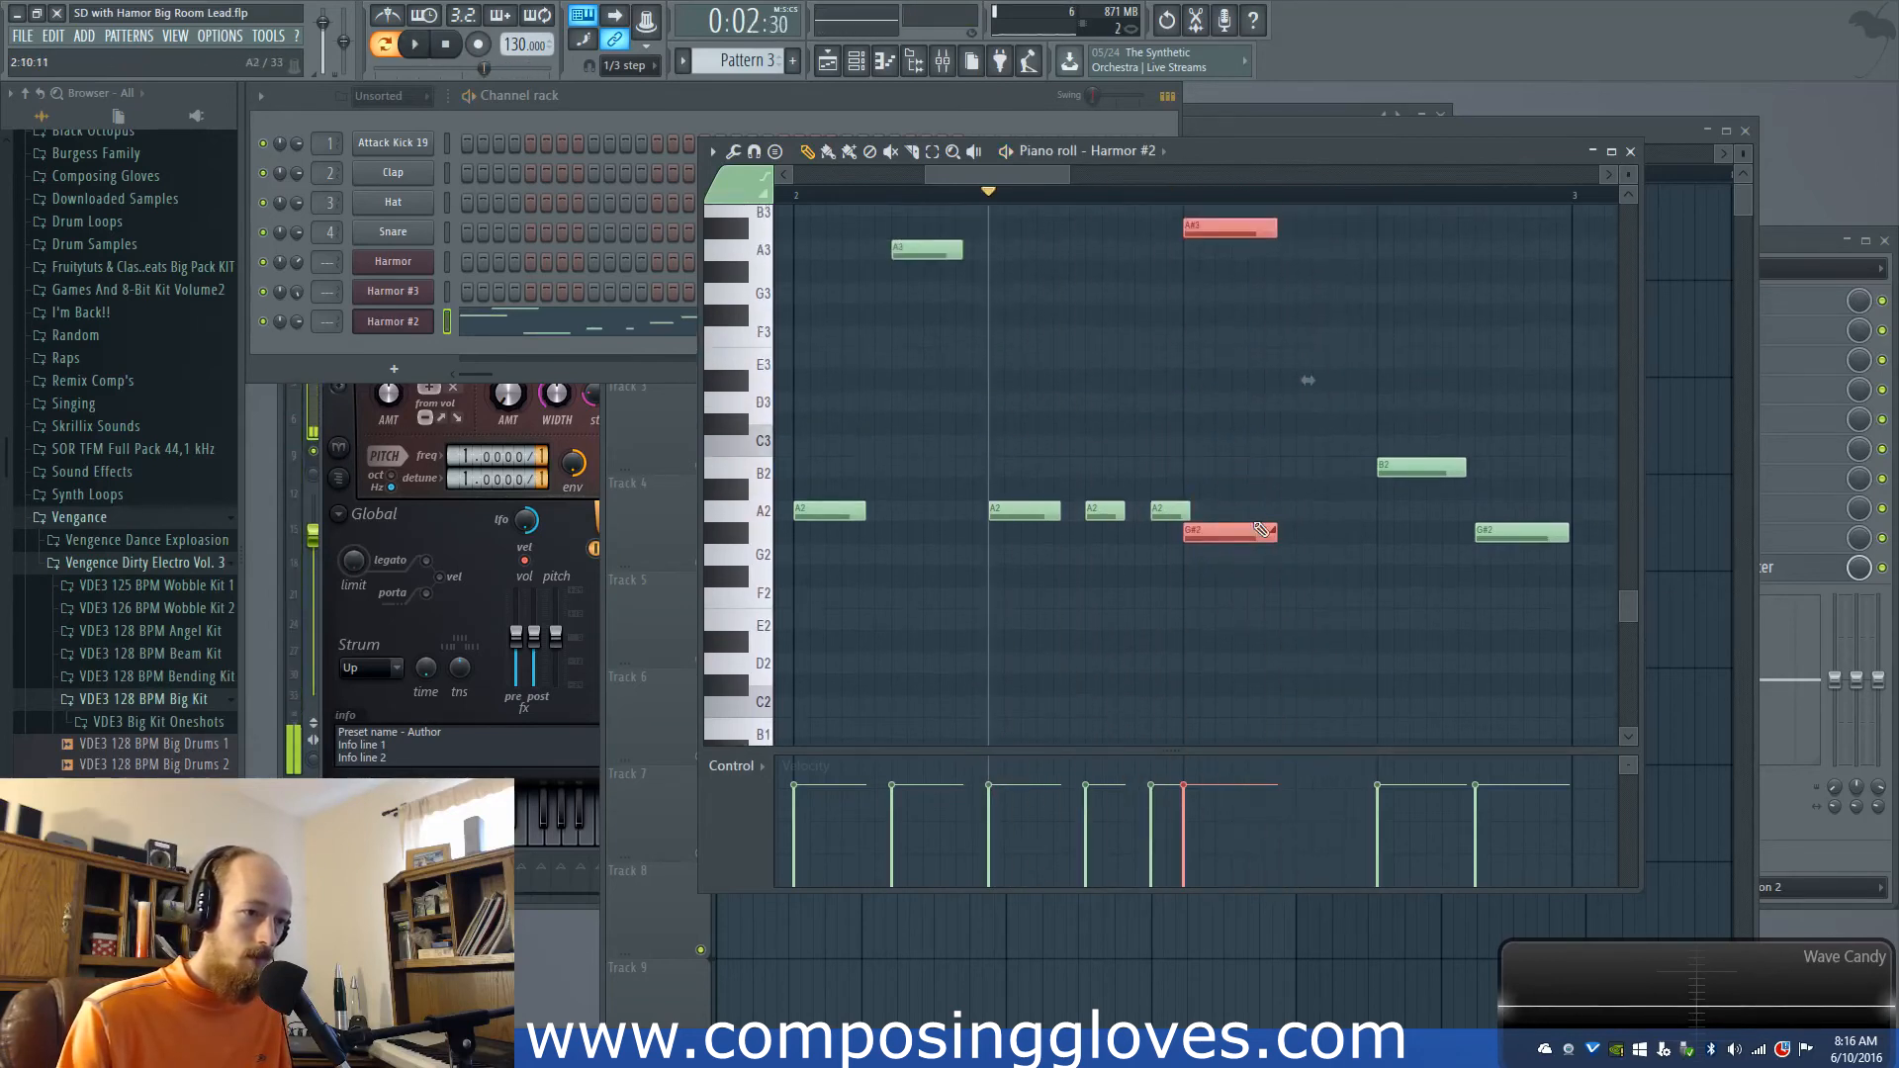
pyautogui.moveTo(1226, 532); pyautogui.dragTo(1224, 367)
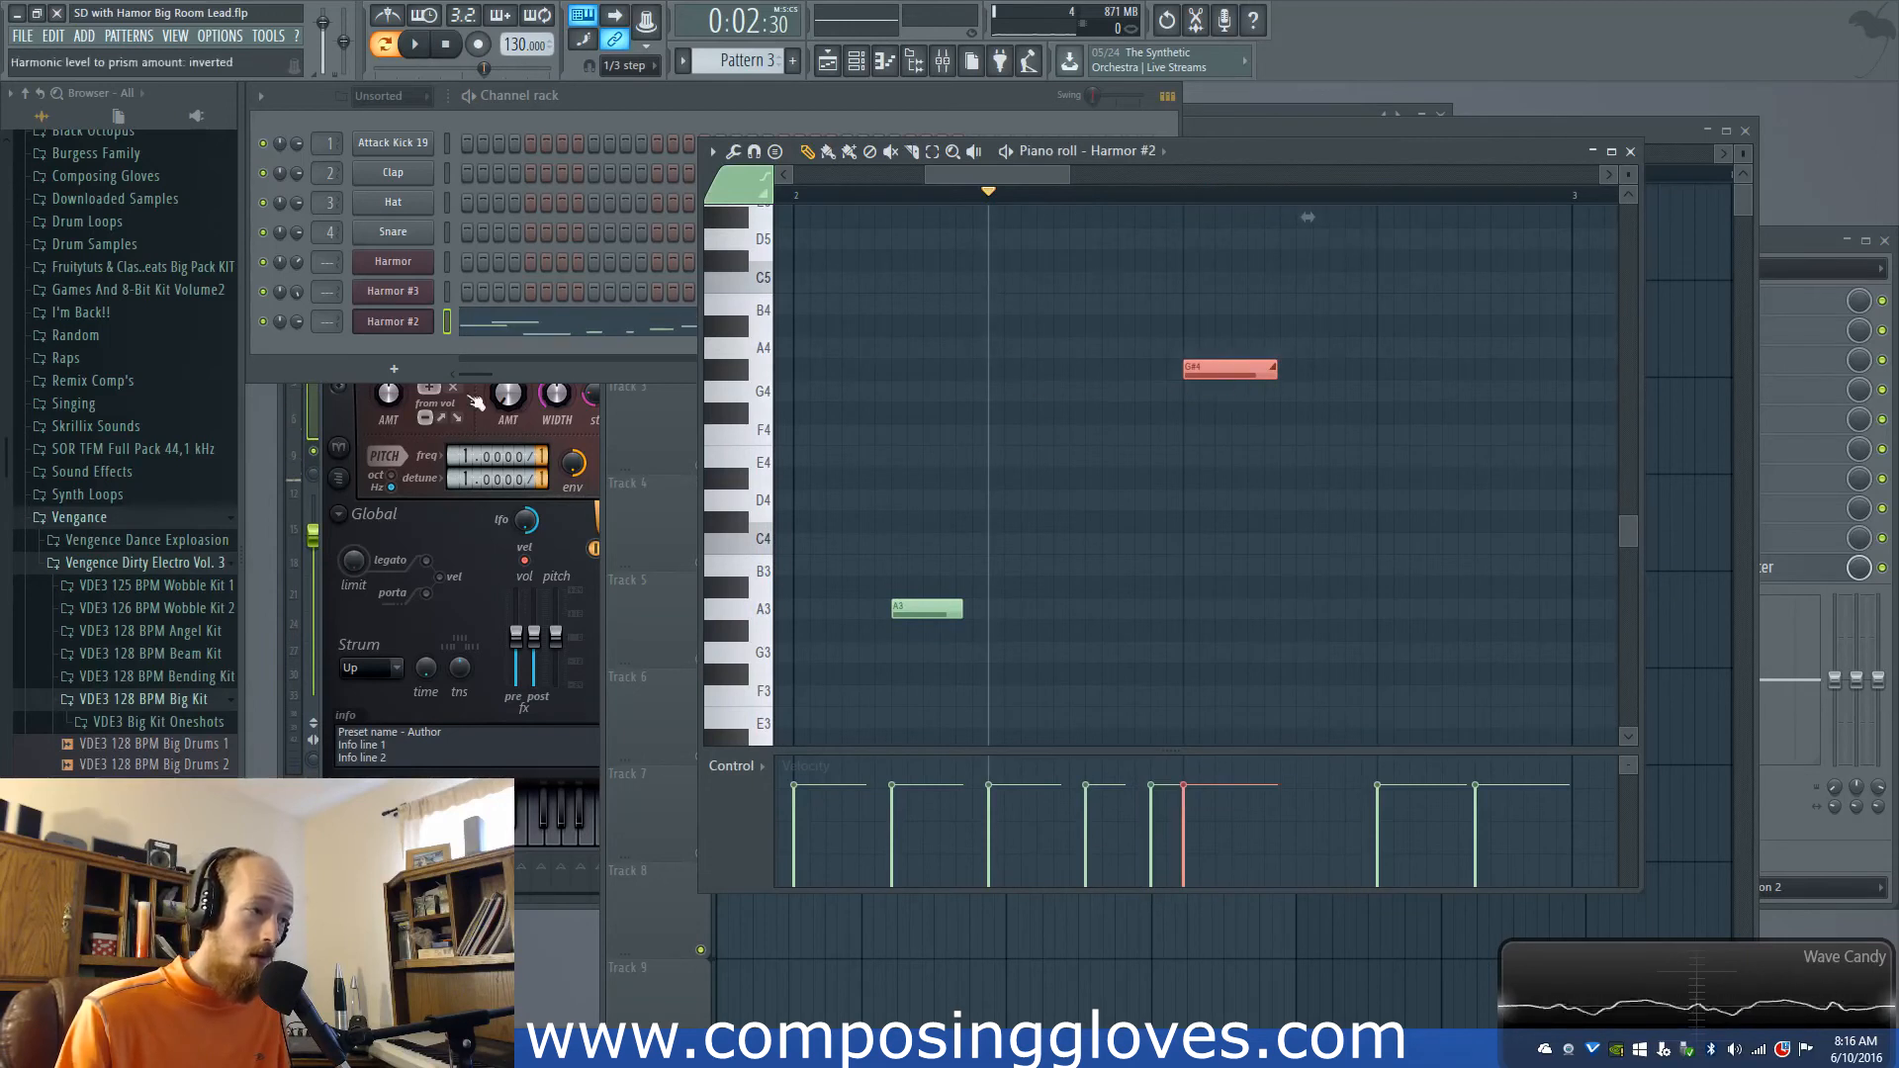
pyautogui.click(413, 342)
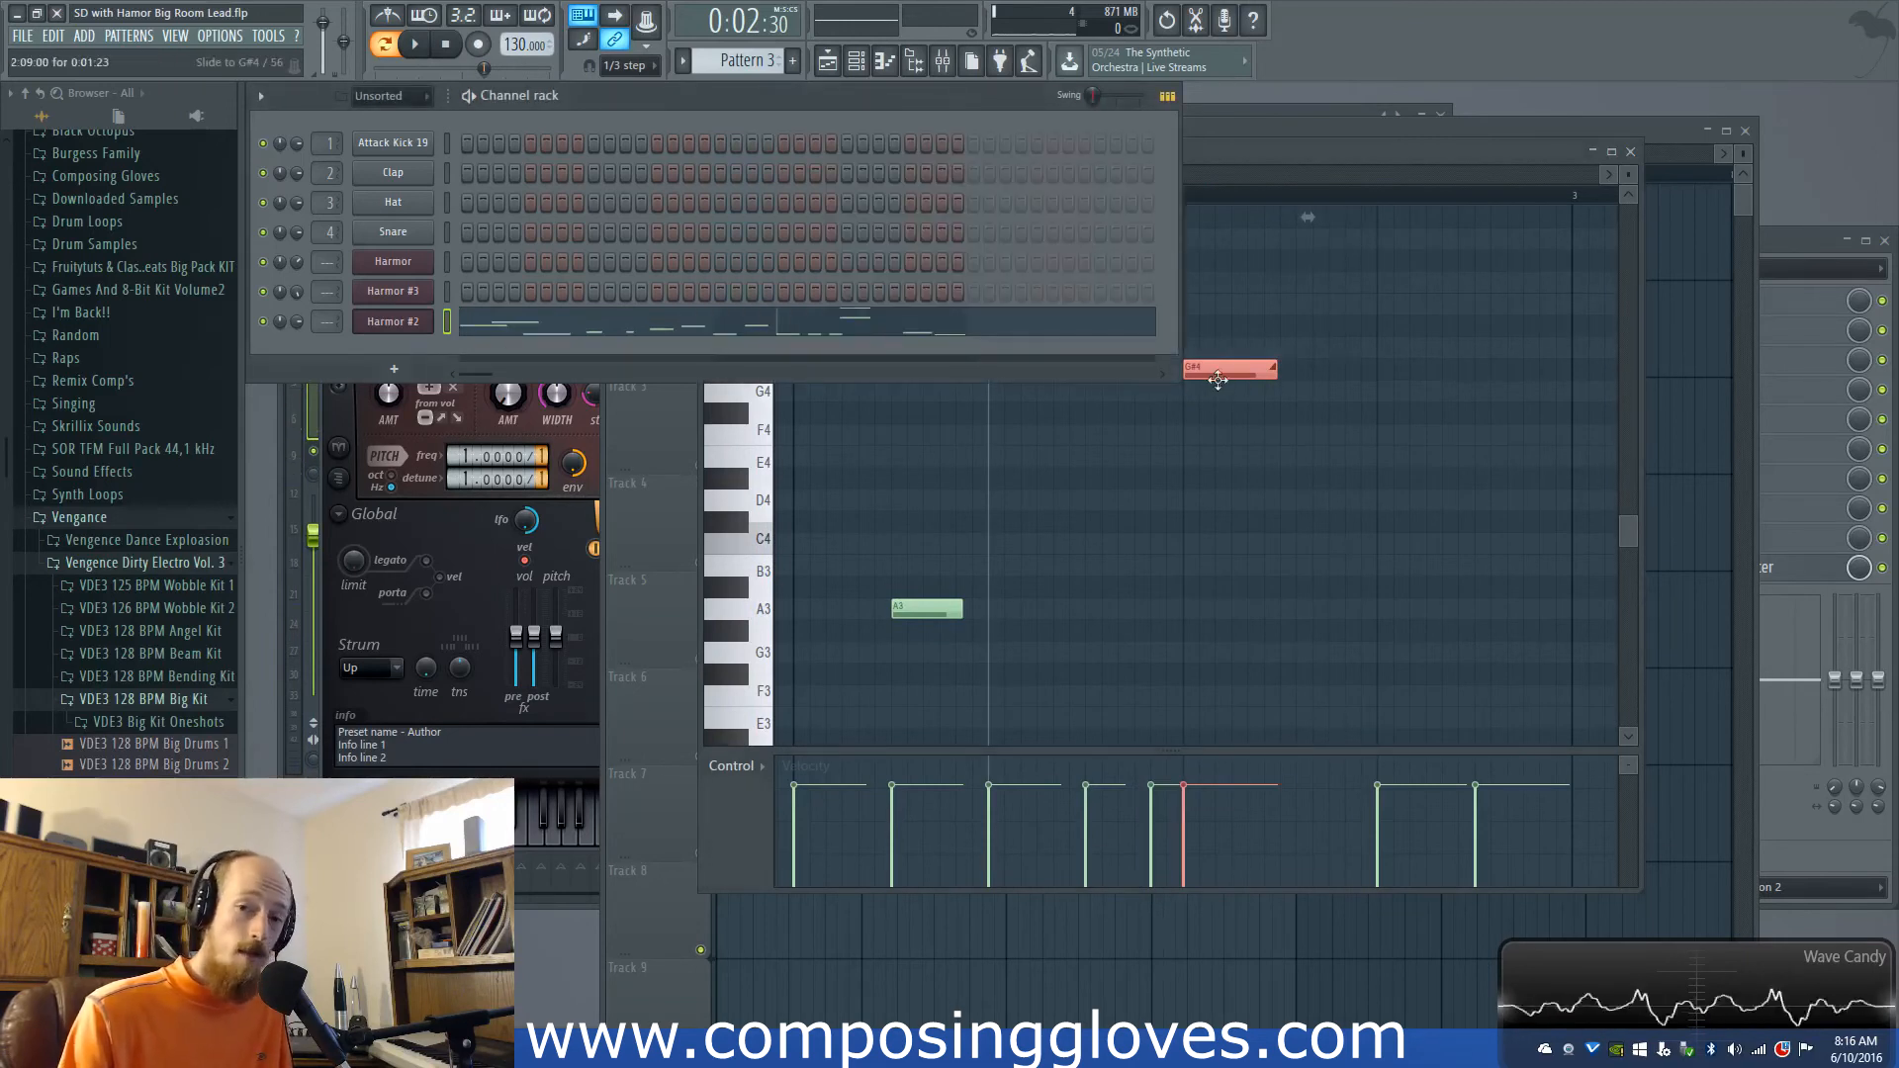
pyautogui.click(1274, 146)
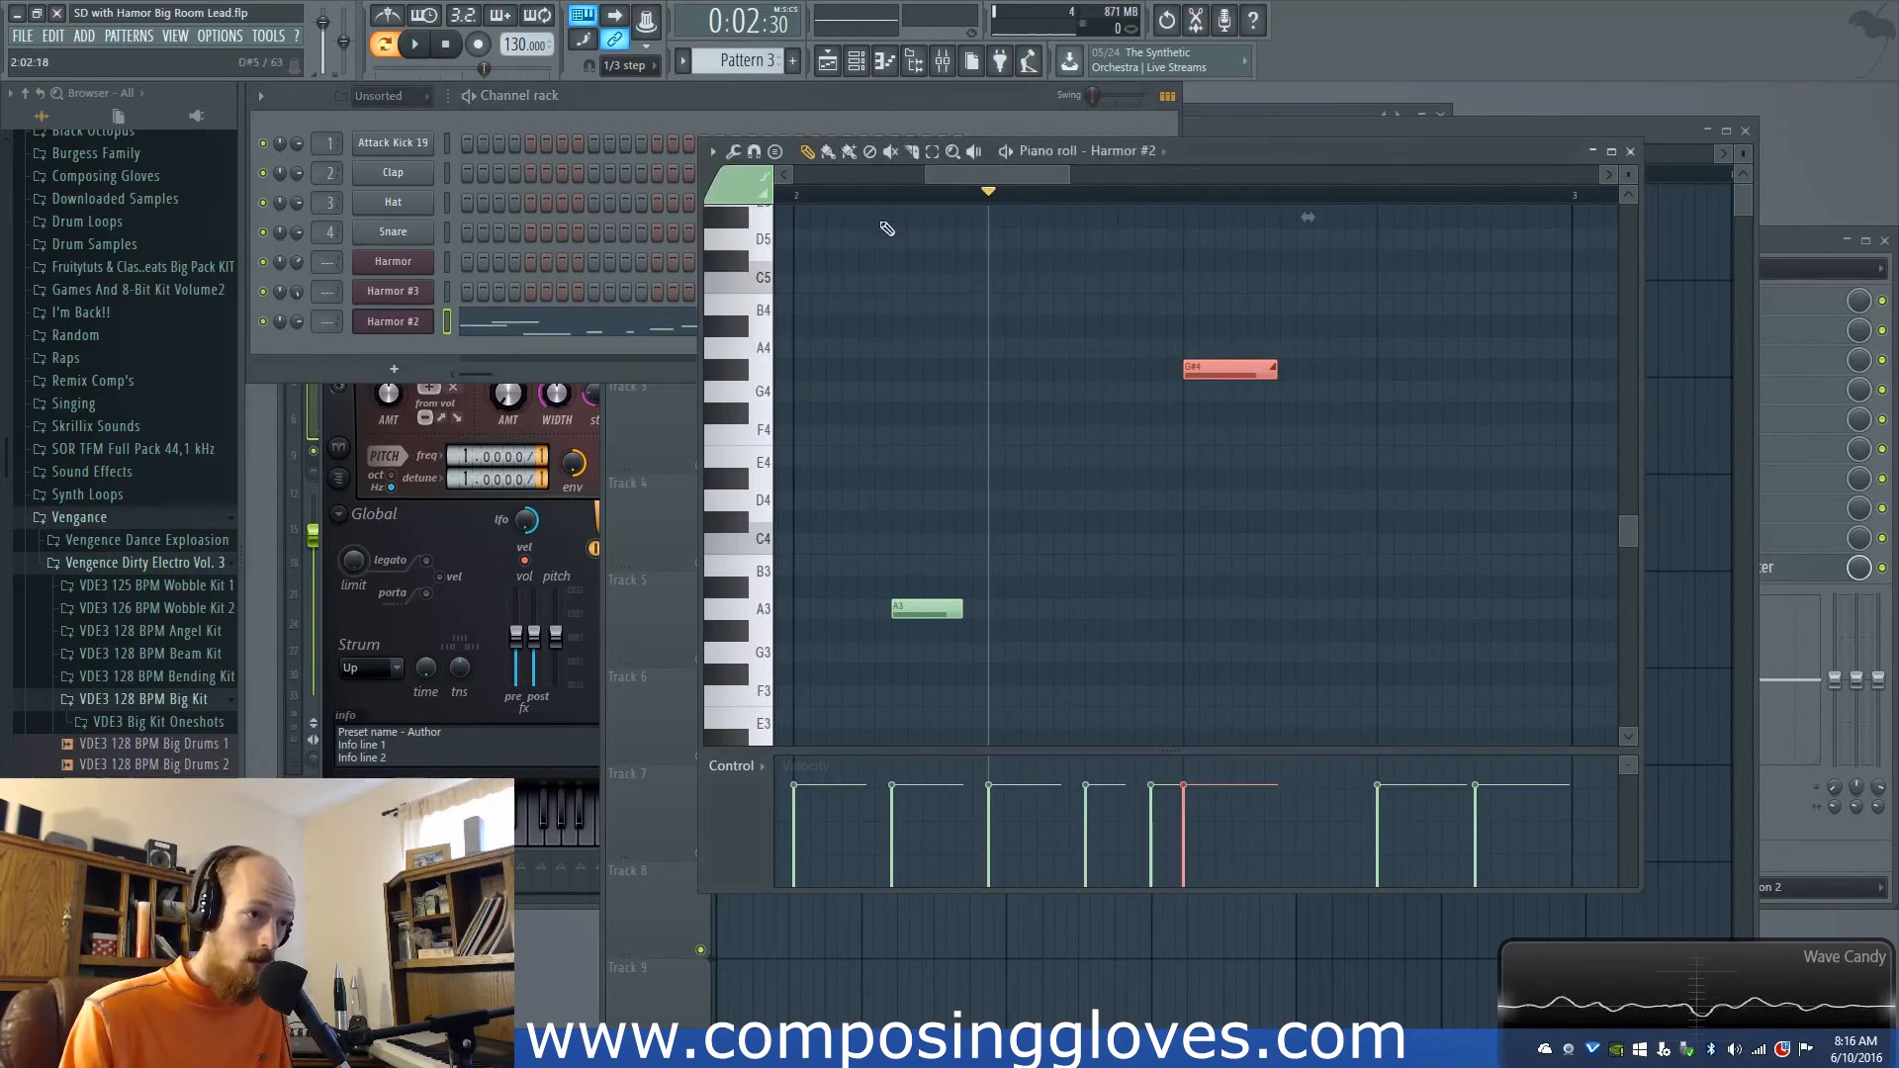
# Step: Zoom the piano roll out to show both bars and audition Pattern 3 from the beginning
pyautogui.click(920, 180)
pyautogui.moveTo(853, 178); pyautogui.dragTo(795, 178)
pyautogui.moveTo(990, 174); pyautogui.dragTo(1298, 174)
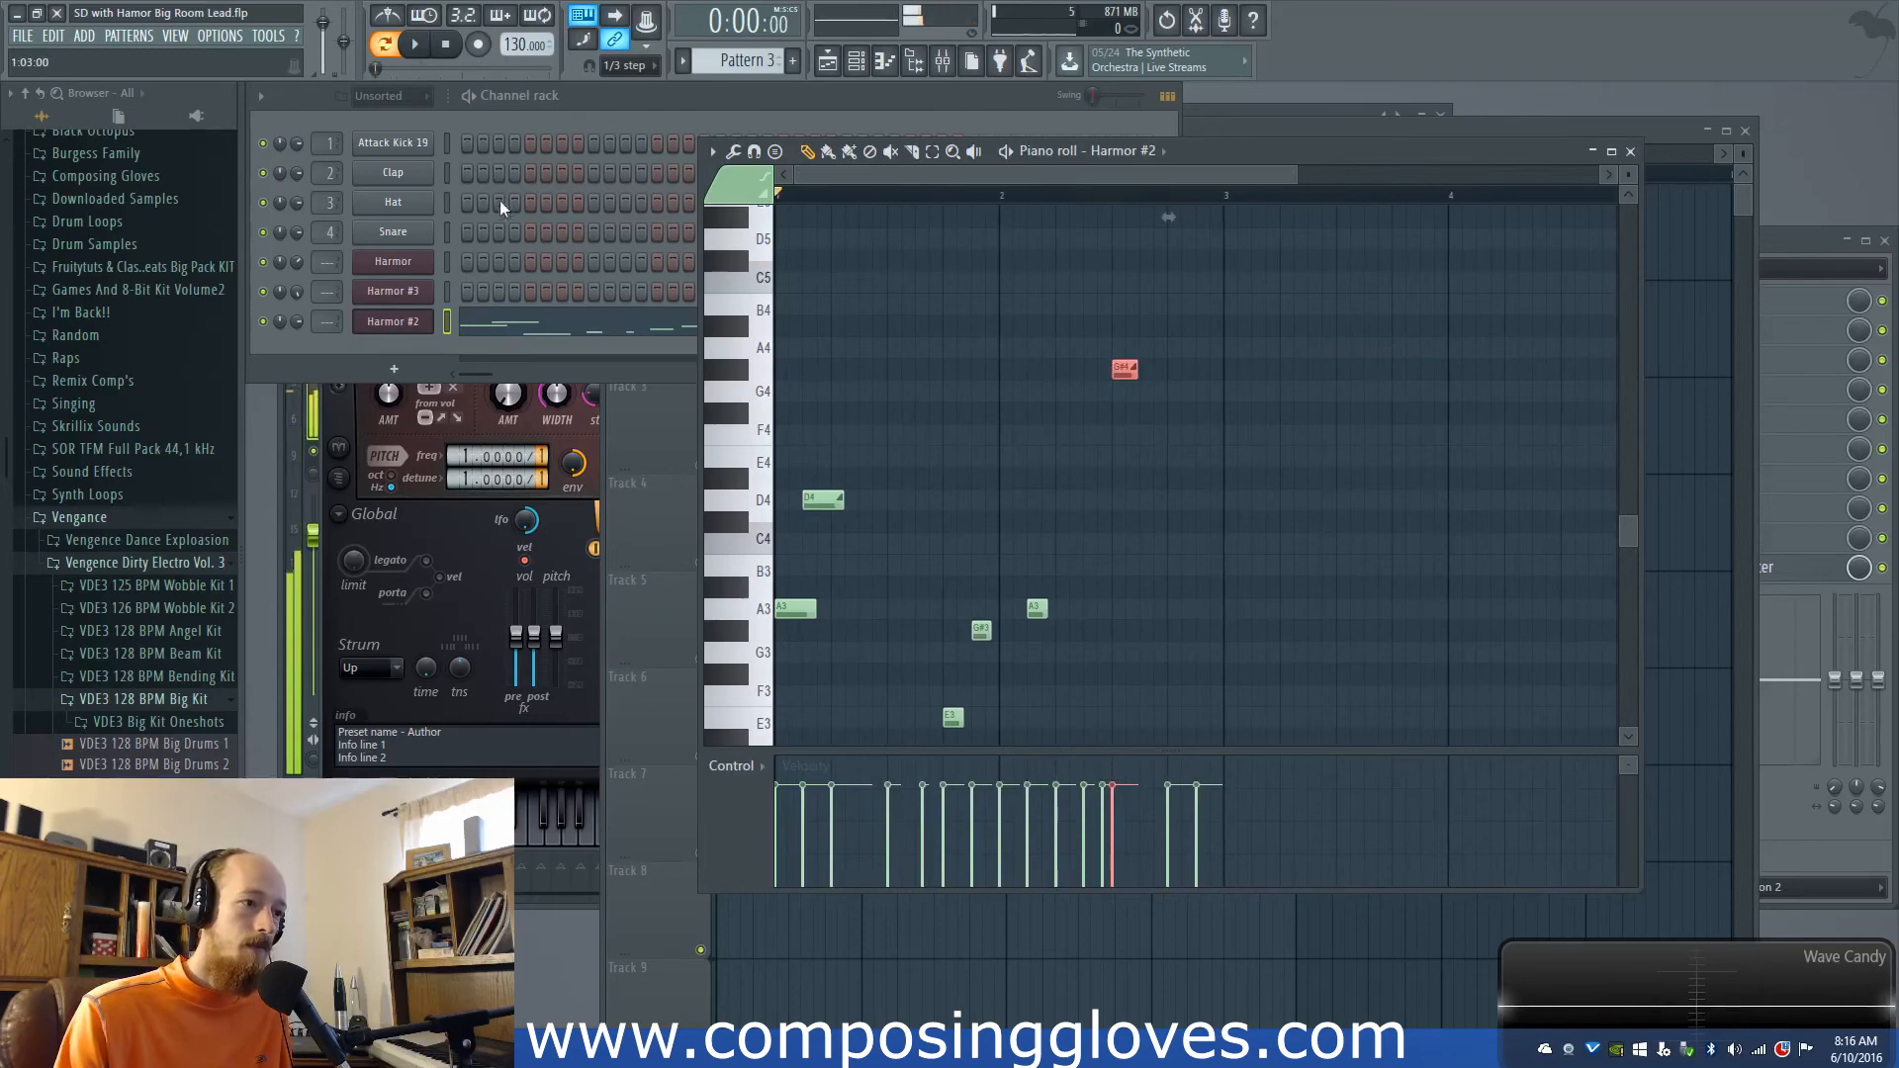
pyautogui.press('space')
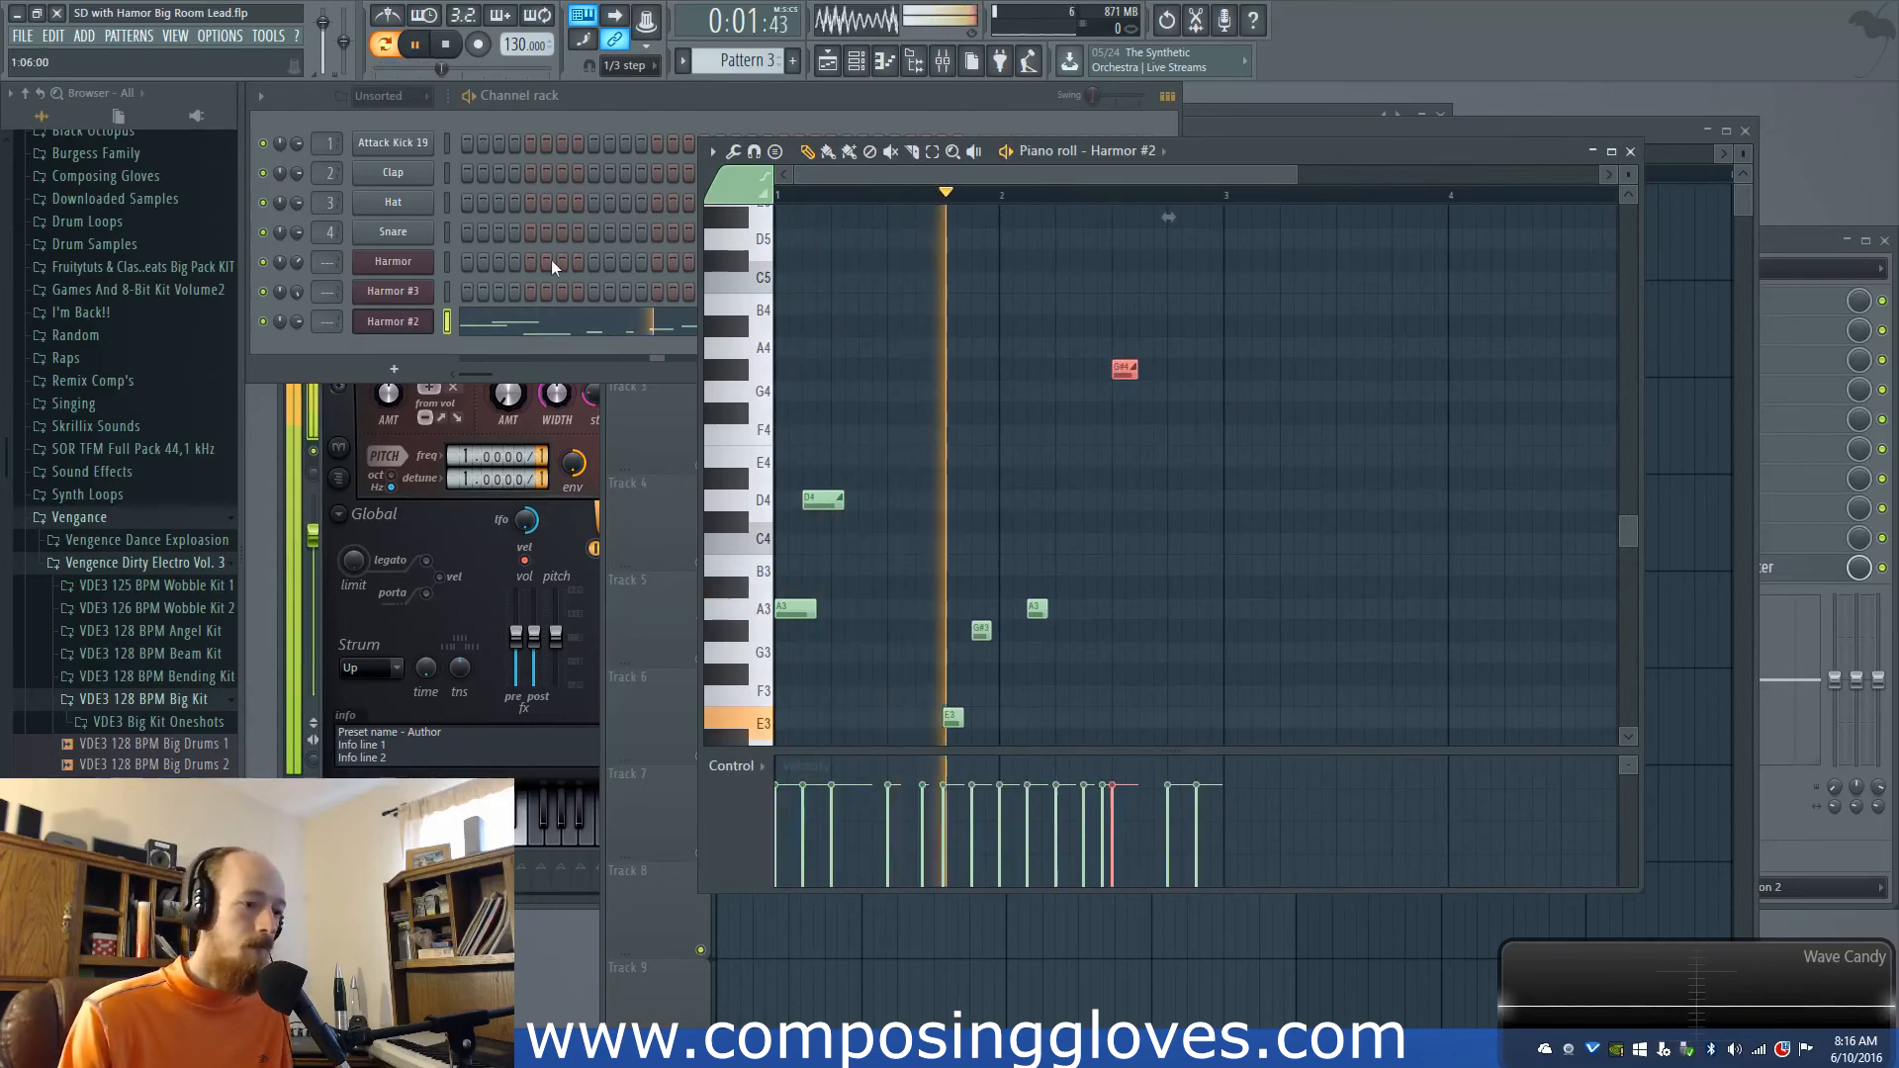
pyautogui.press('space')
# Step: Switch to Pattern 1 and open Harmor's notes in the piano roll, with the editor window moved lower
pyautogui.click(393, 262)
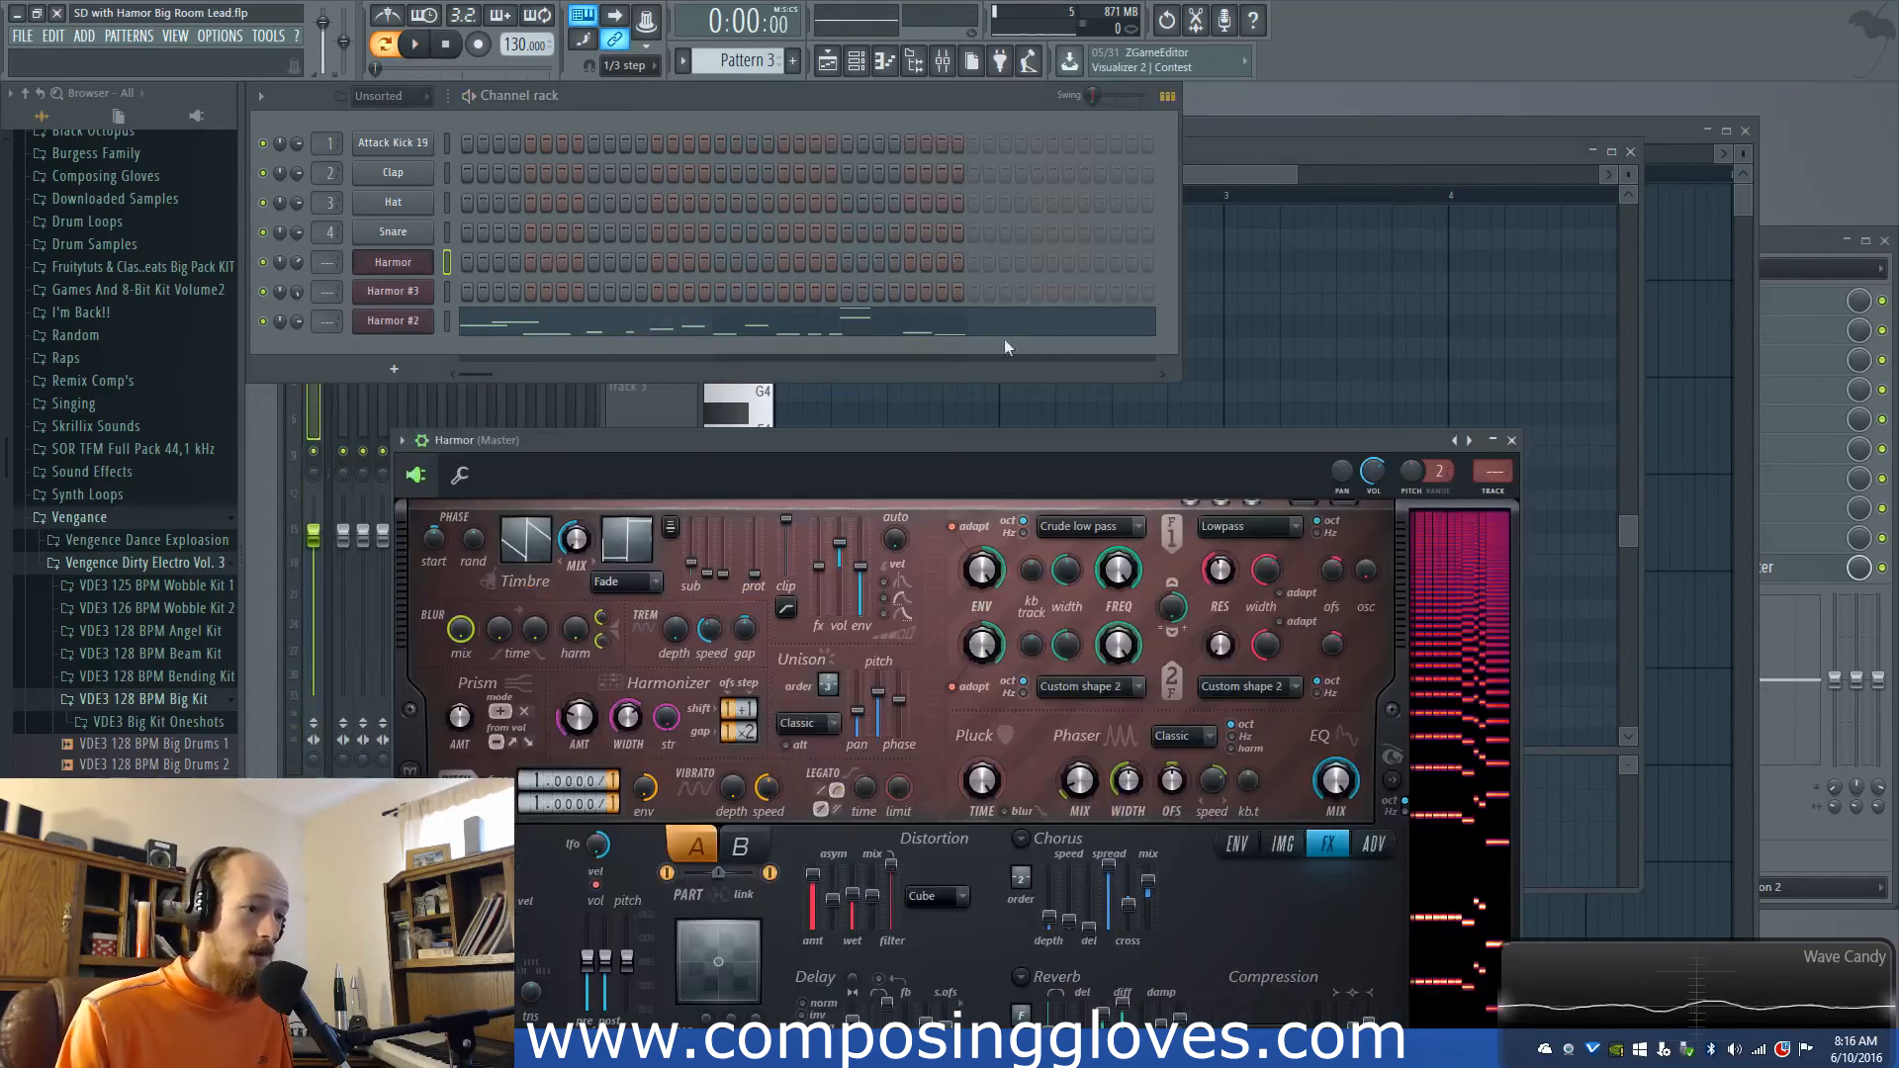
pyautogui.rightClick(394, 263)
pyautogui.moveTo(1283, 156); pyautogui.dragTo(1287, 263)
pyautogui.click(1302, 142)
pyautogui.doubleClick(1055, 234)
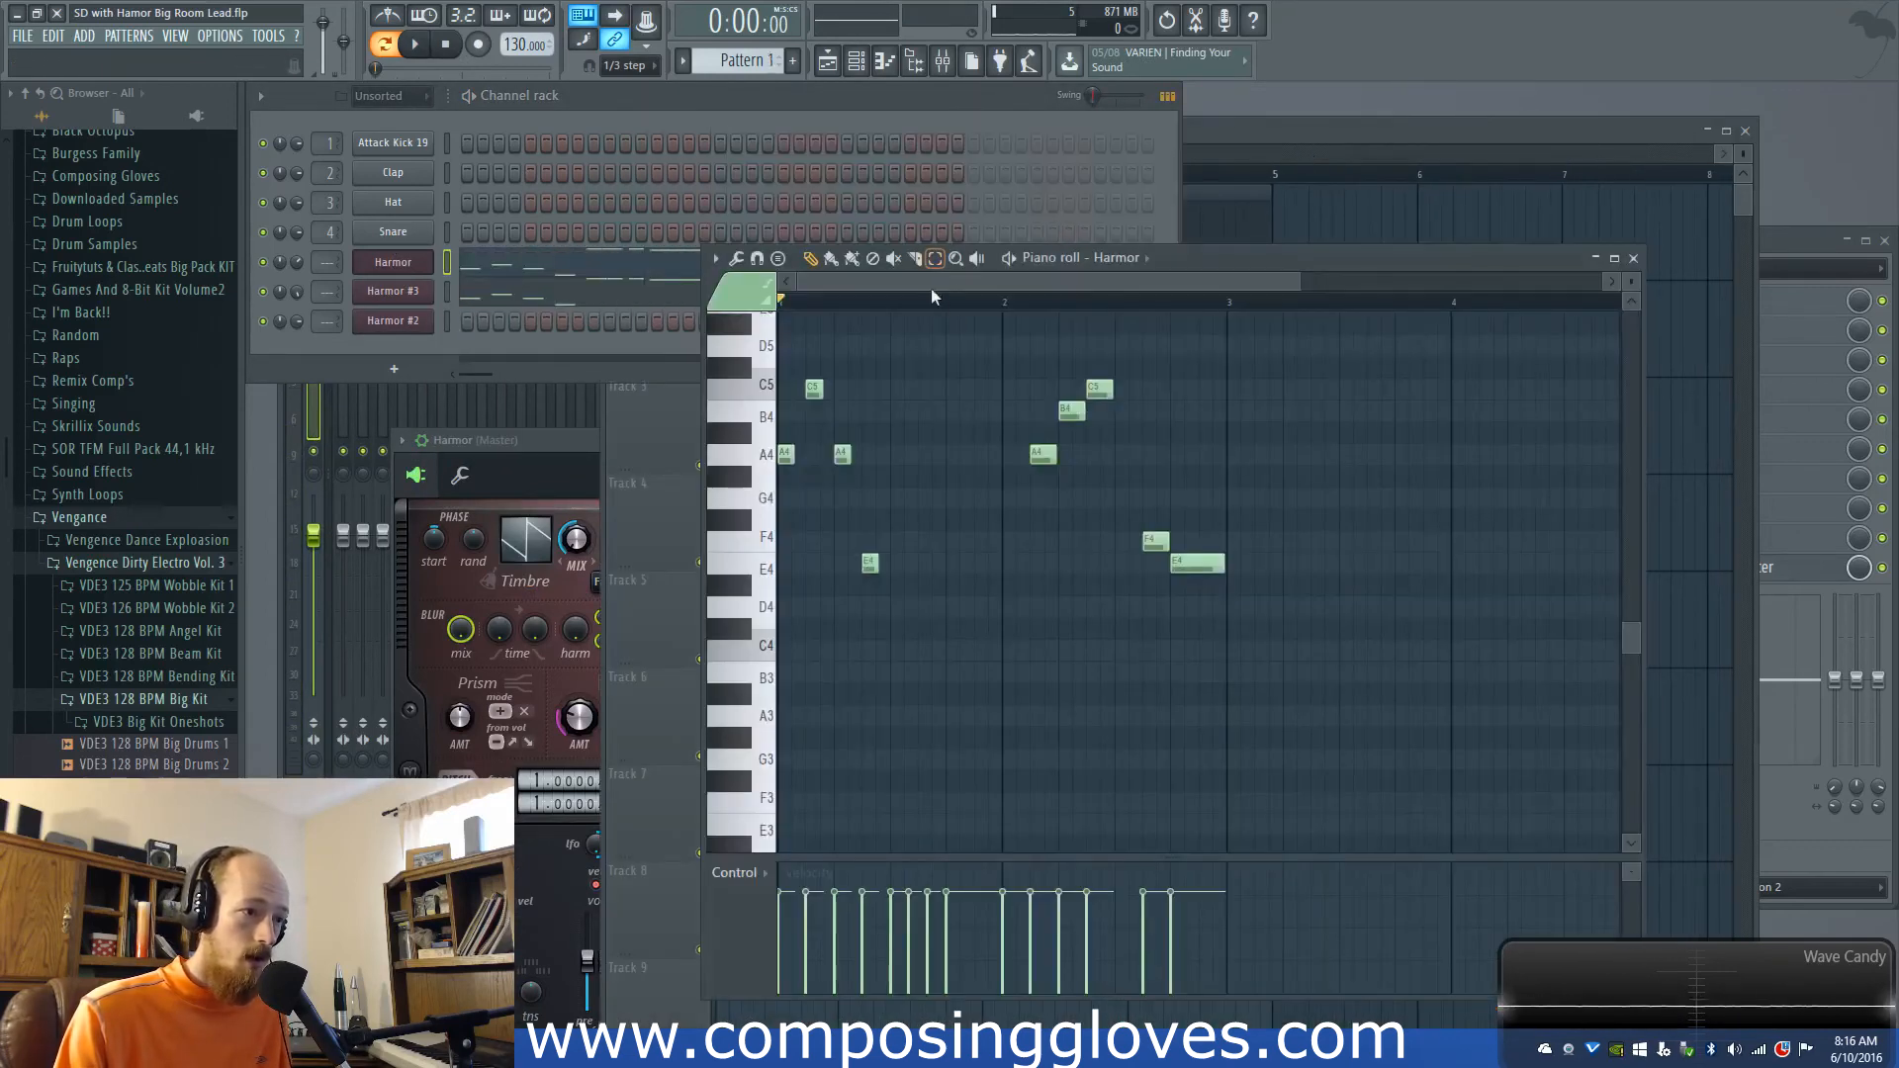
# Step: Audition Pattern 1 and examine Harmor's melody notes across both bars, including the repeated short C6 notes
pyautogui.scroll(3, 931, 295)
pyautogui.scroll(2, 1457, 537)
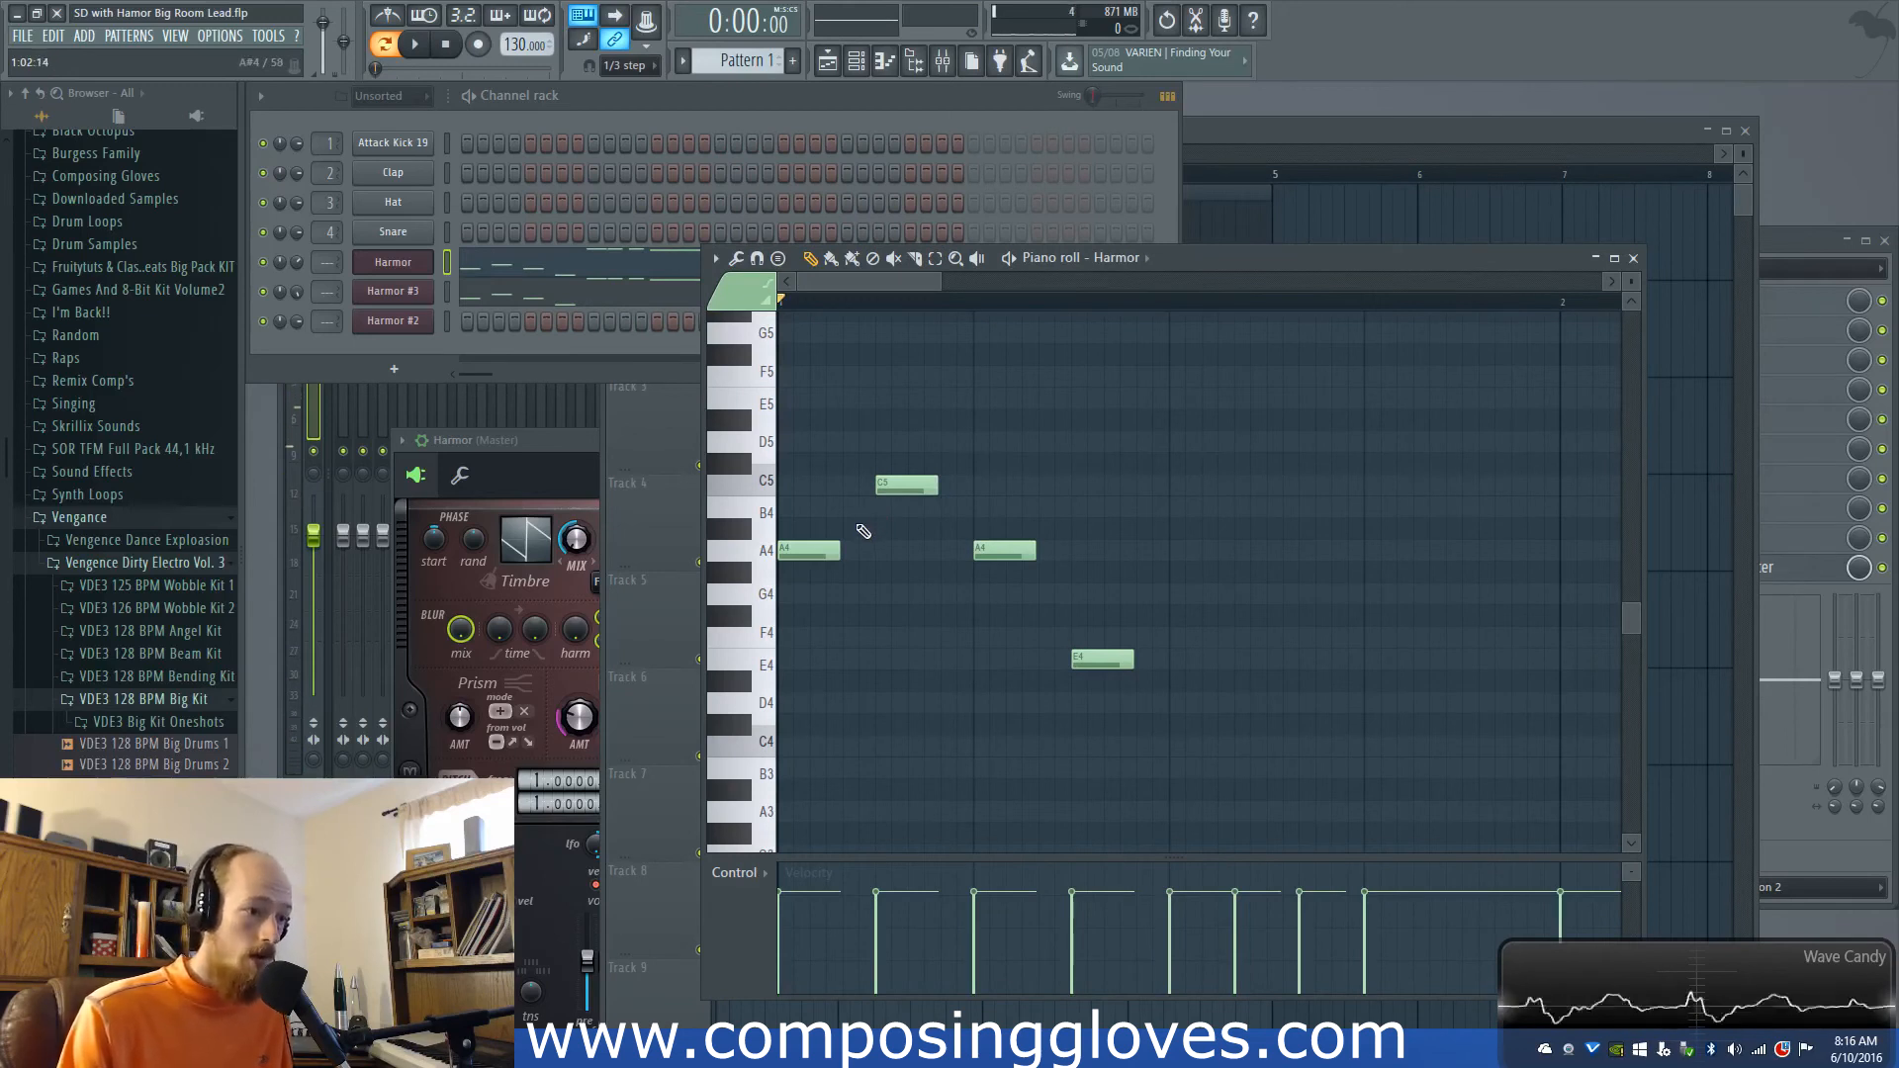
pyautogui.scroll(-3, 863, 531)
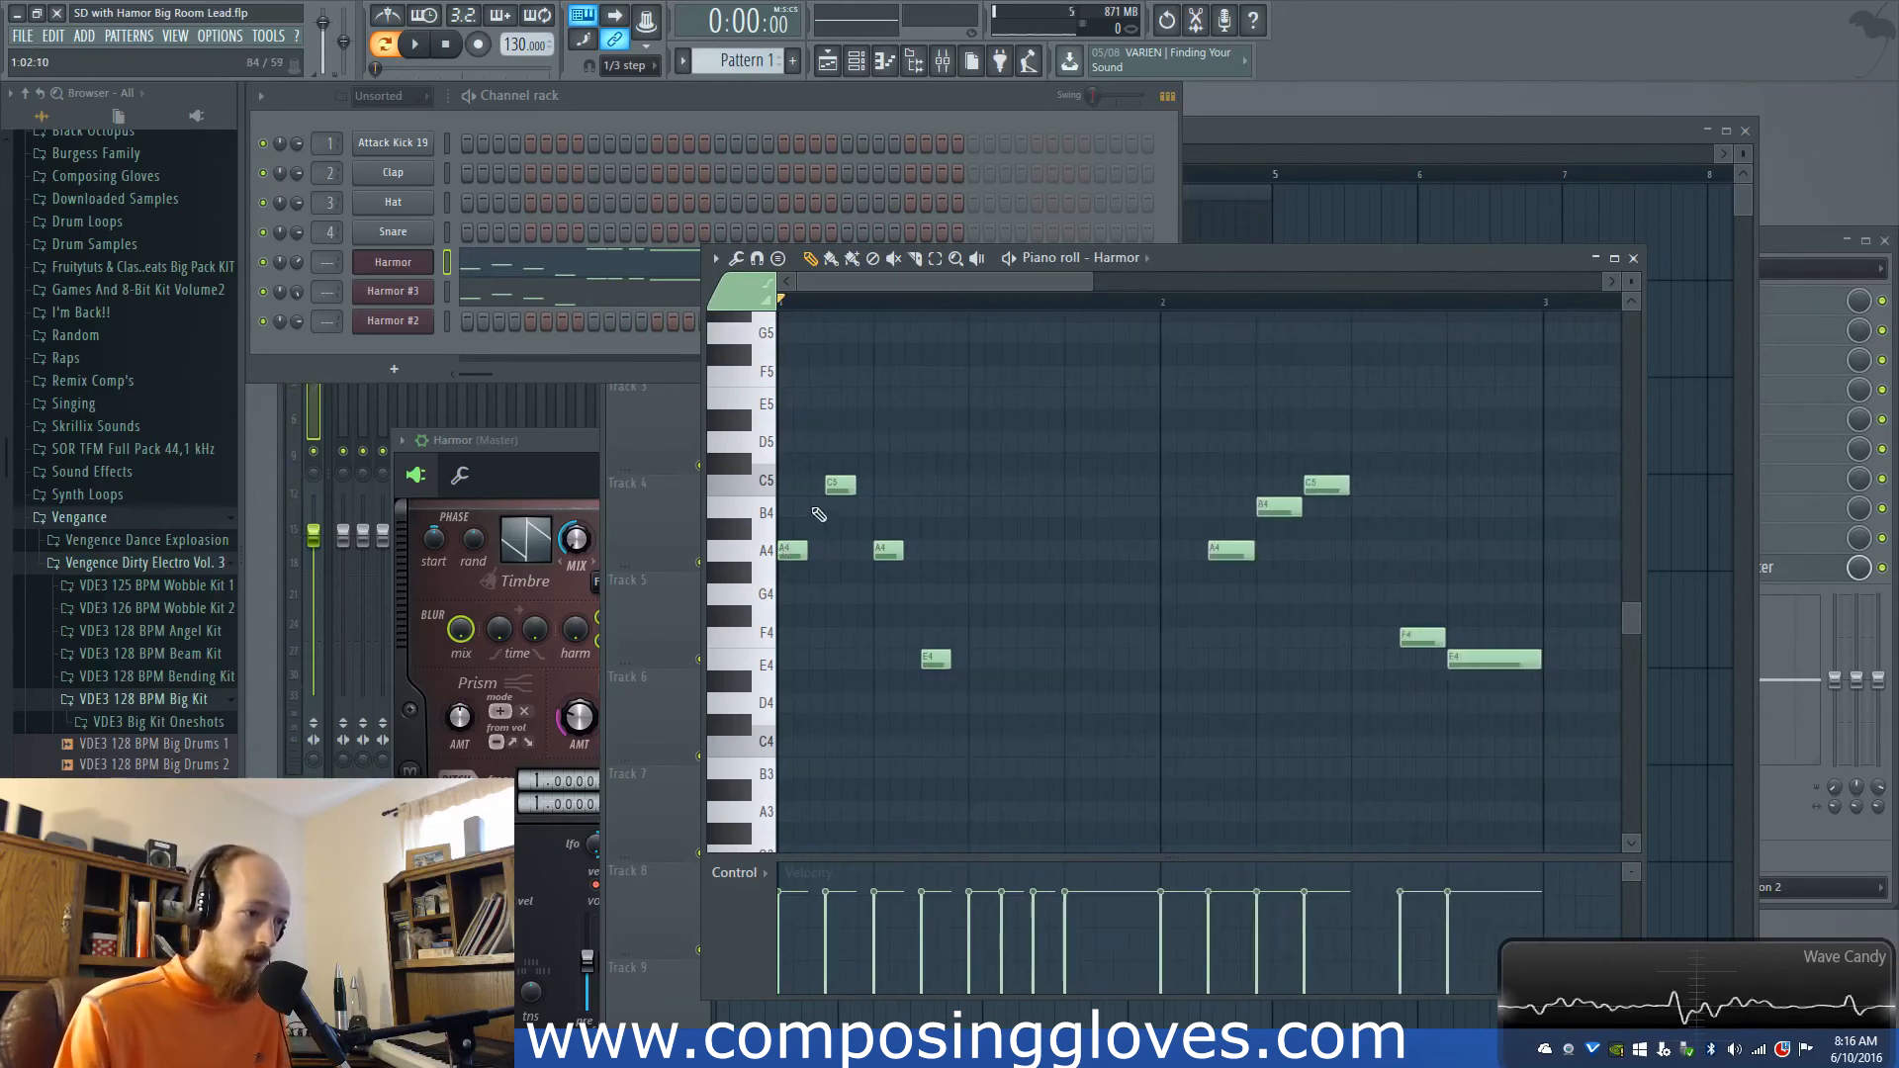
pyautogui.press('space')
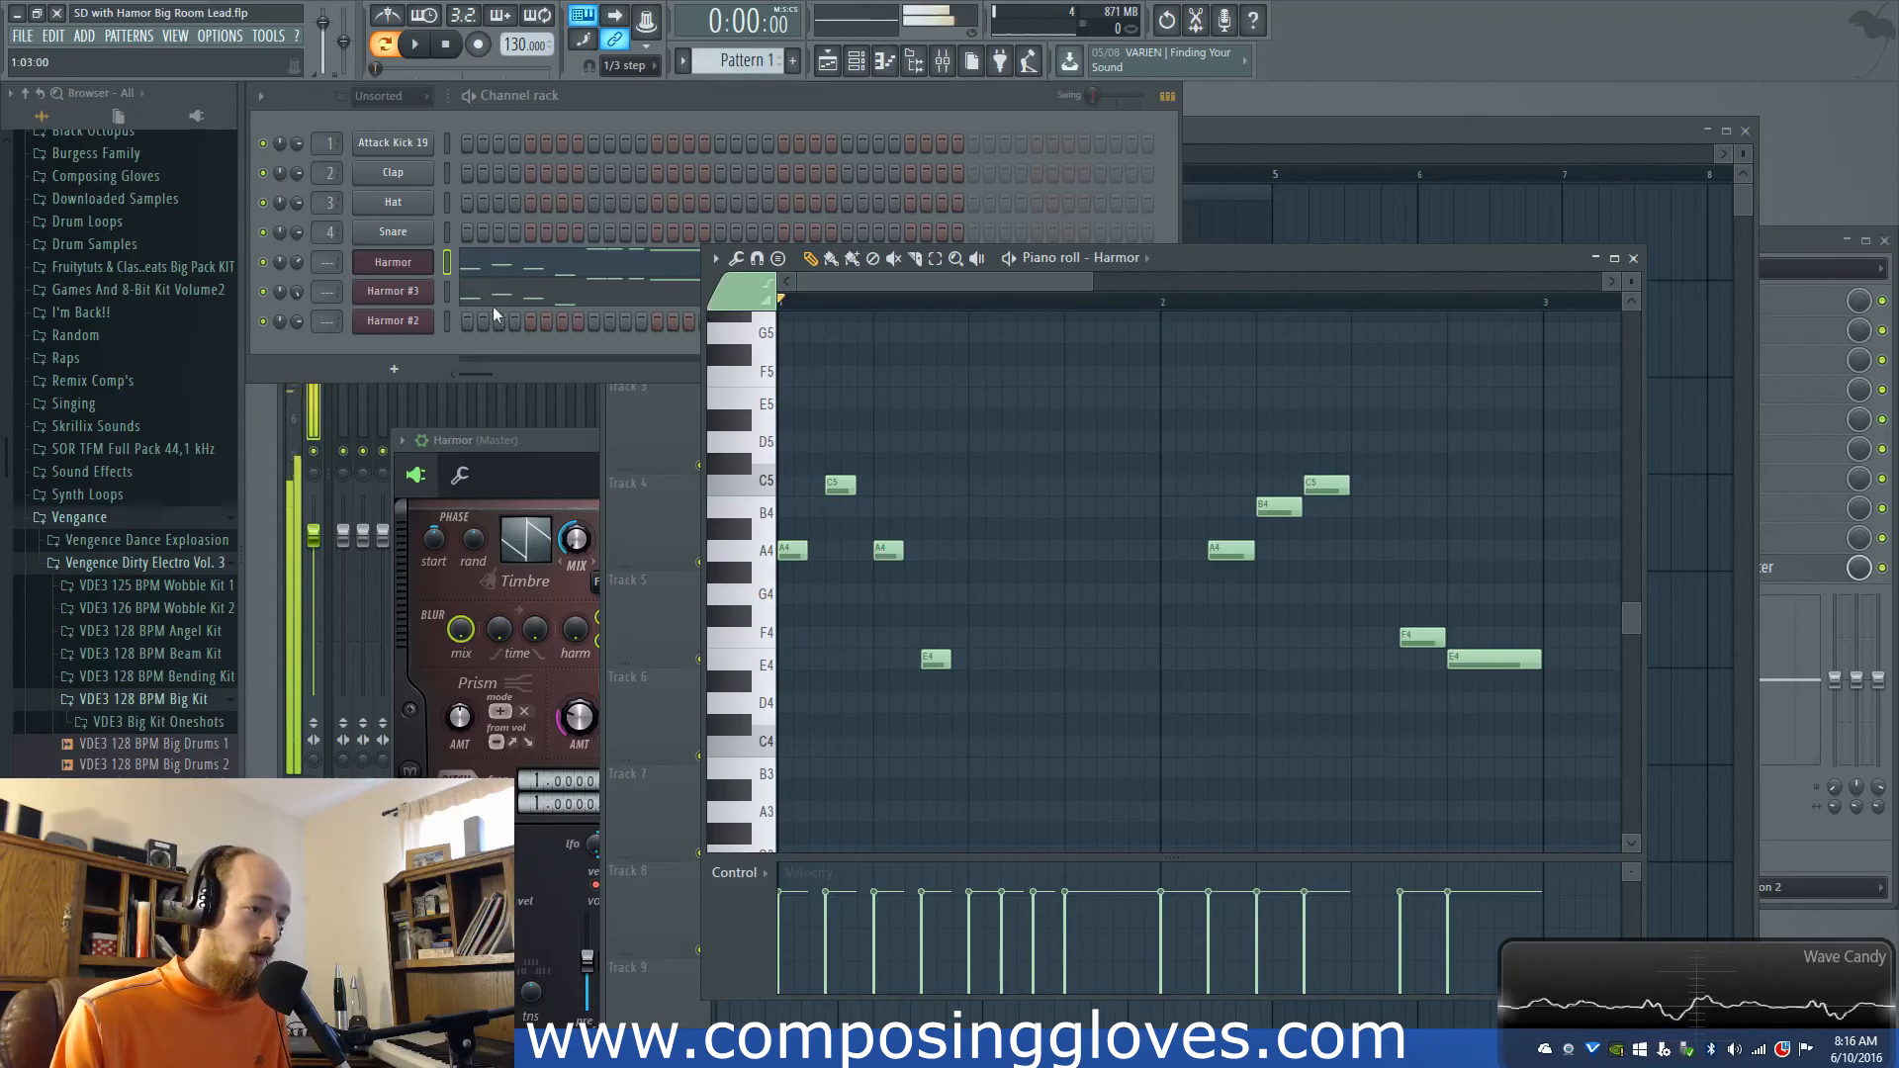
pyautogui.press('space')
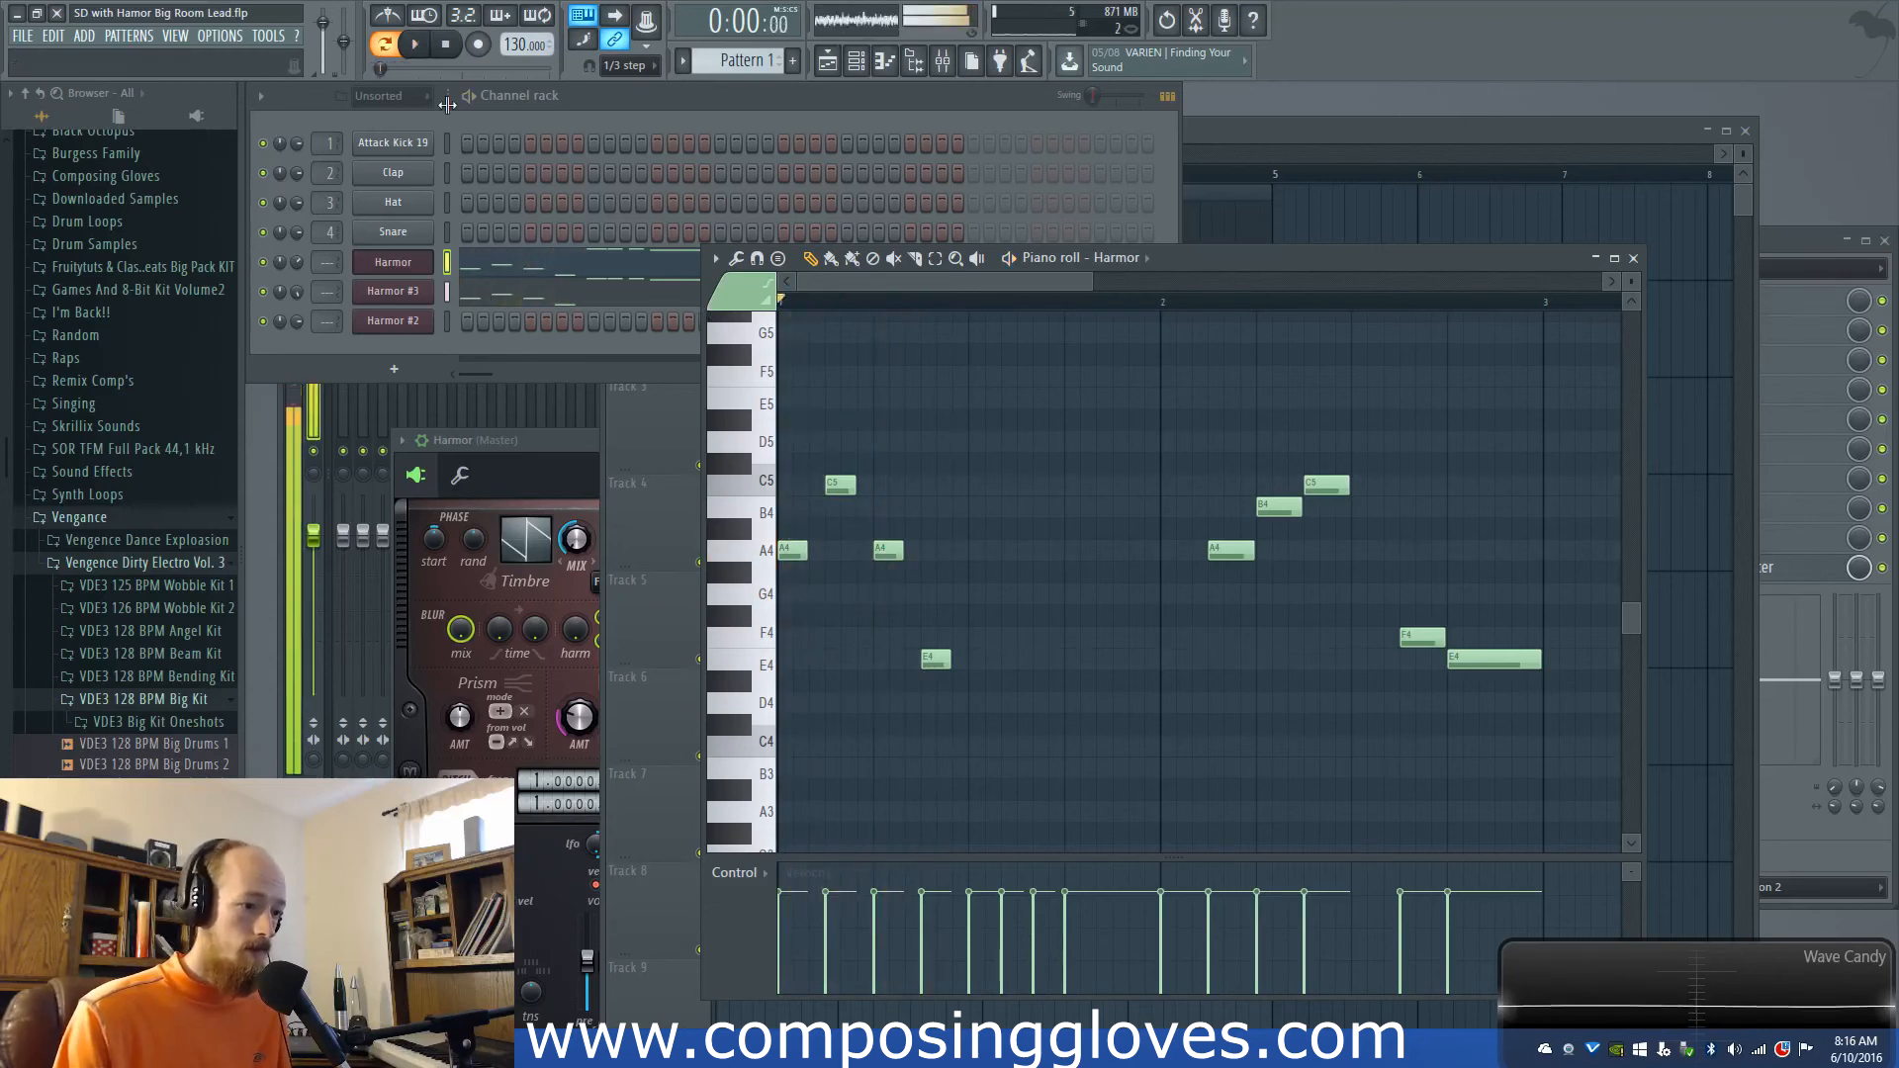
pyautogui.scroll(4, 1414, 667)
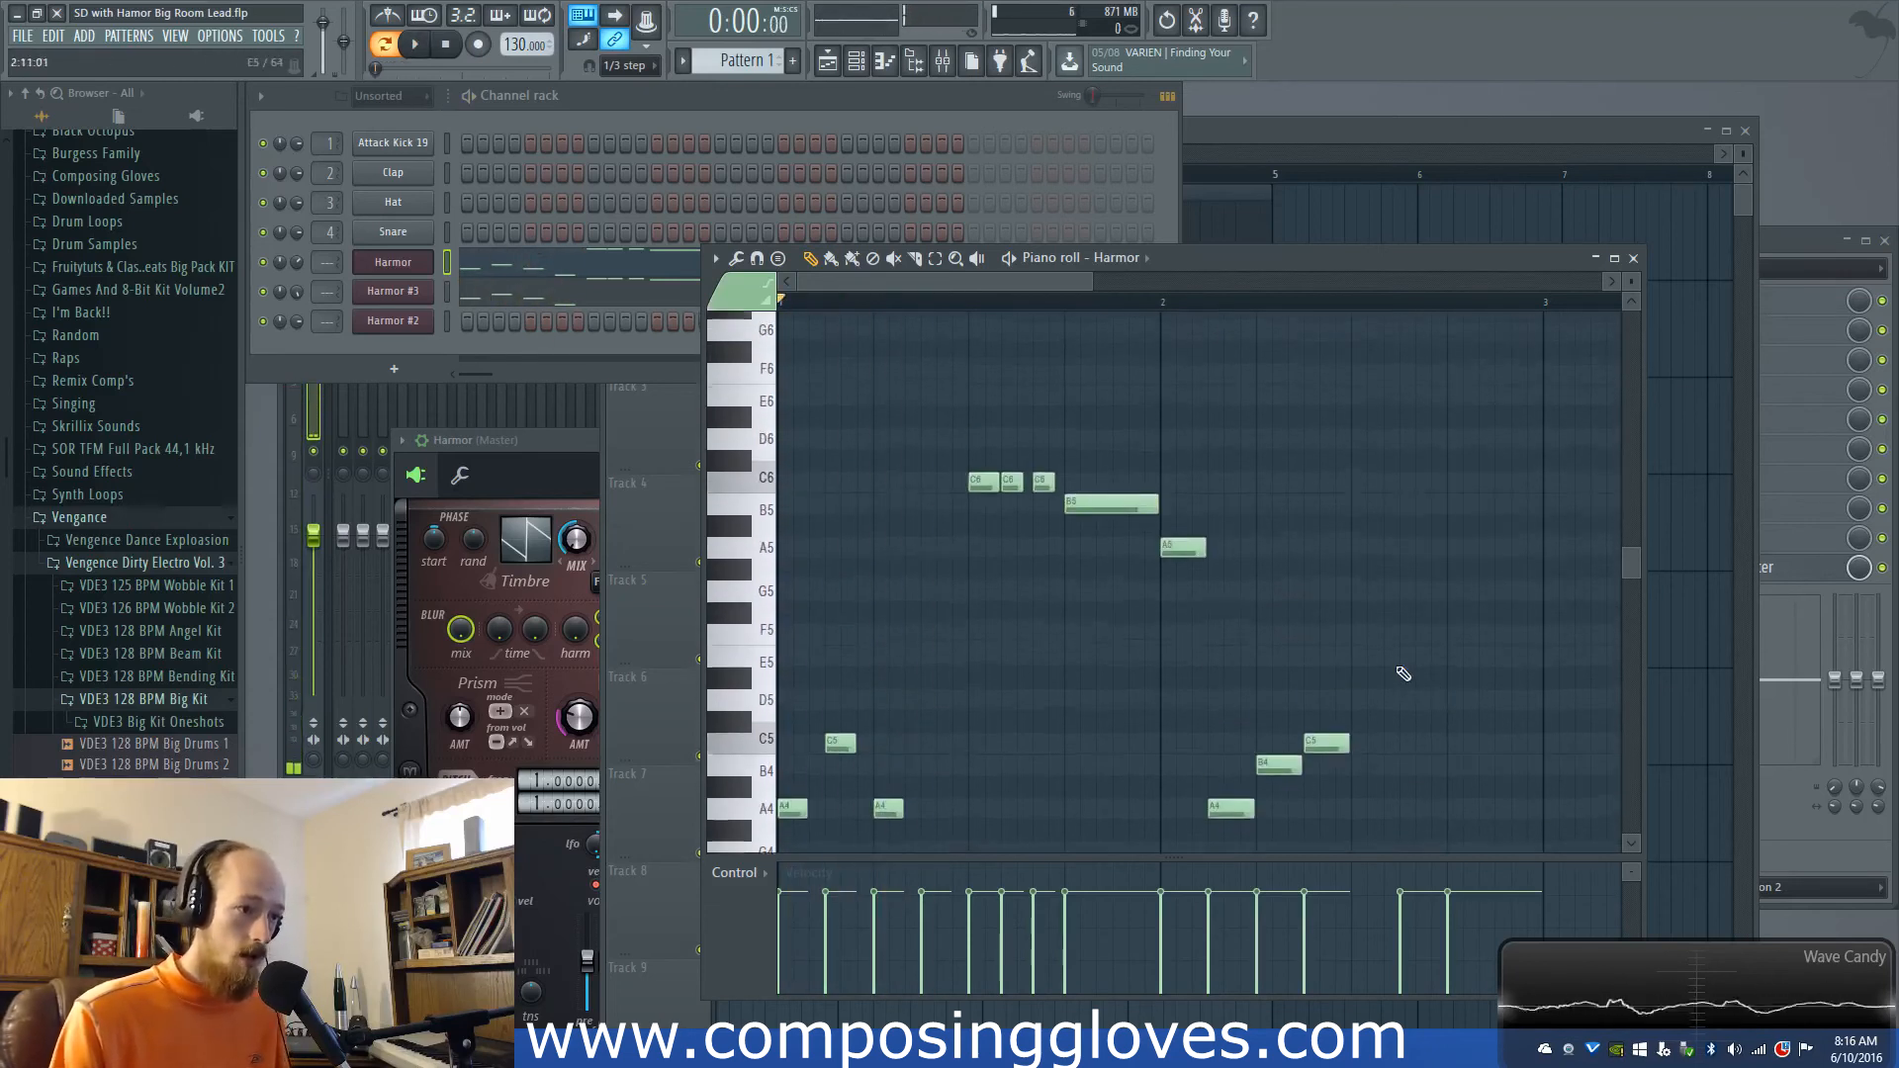
pyautogui.scroll(6, 1018, 605)
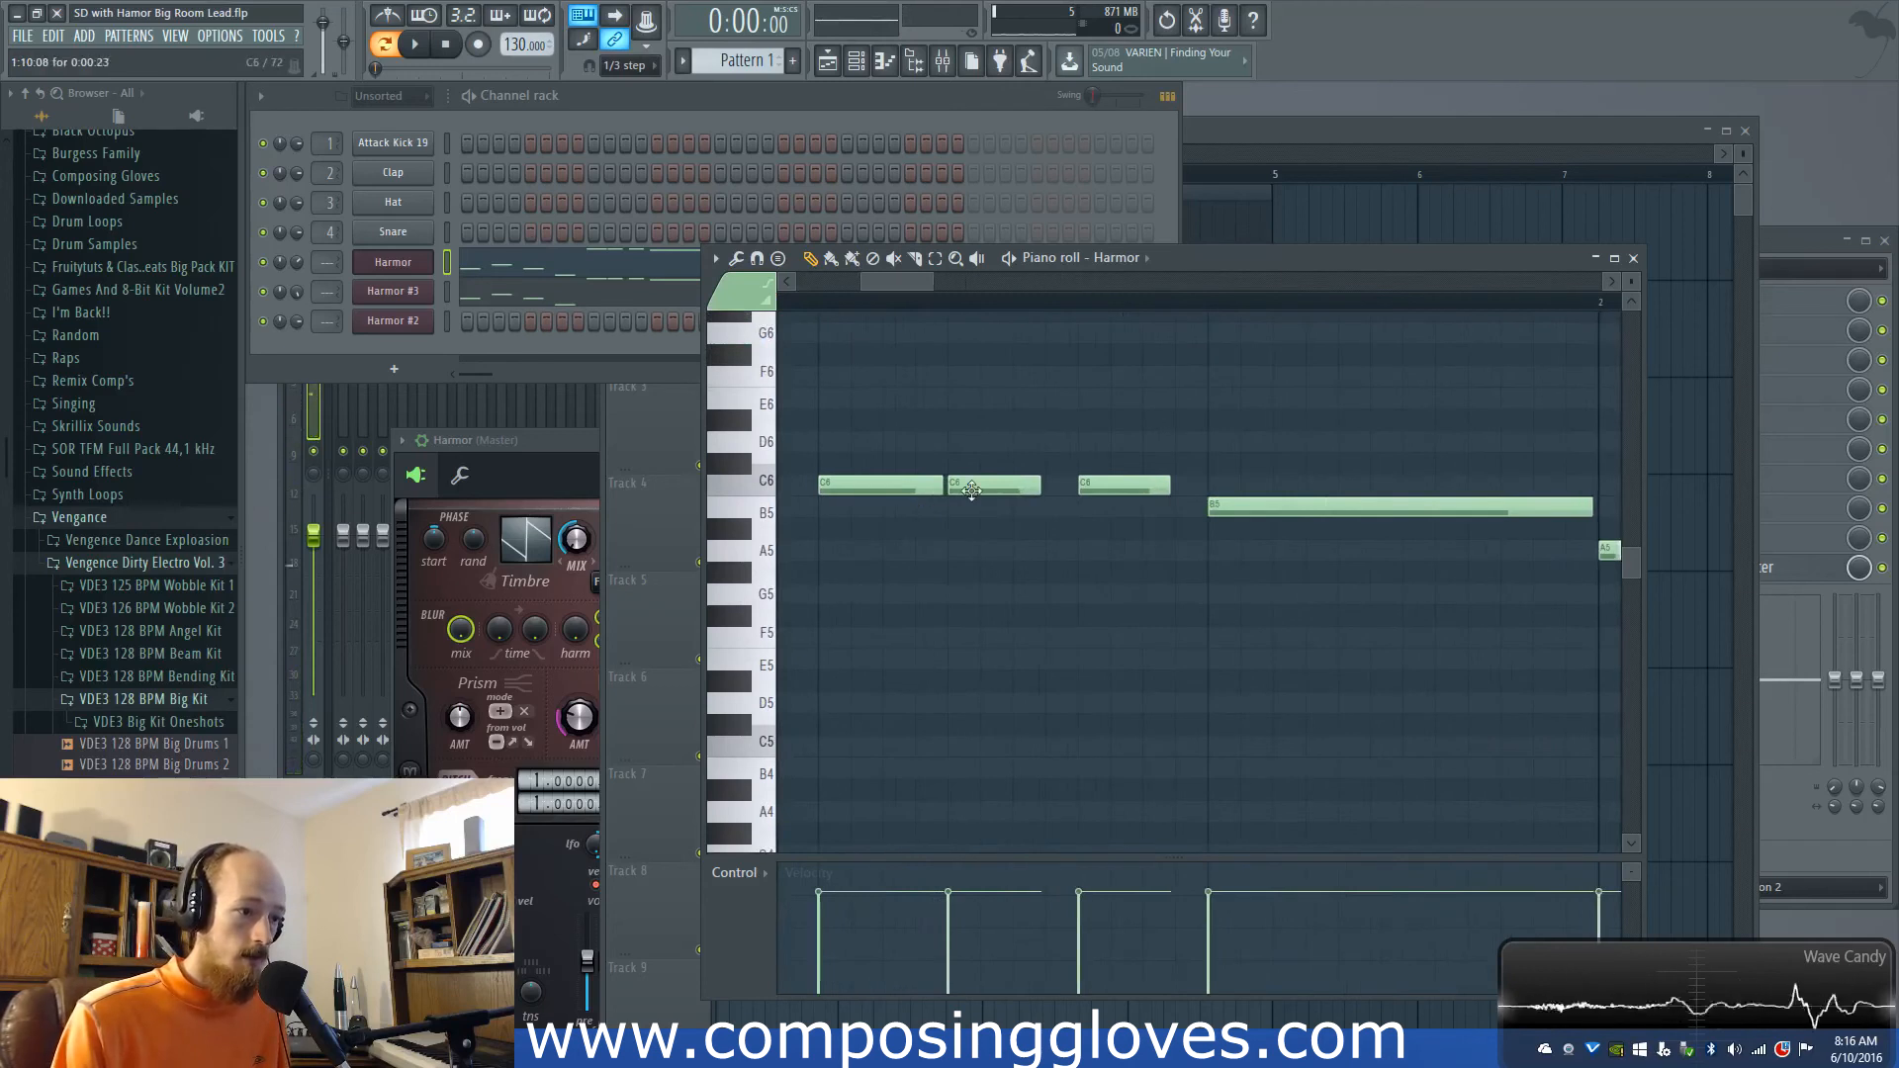
# Step: Select the second and third repeated C6 notes and audition the phrase from the first C6 note
pyautogui.scroll(-4, 1130, 485)
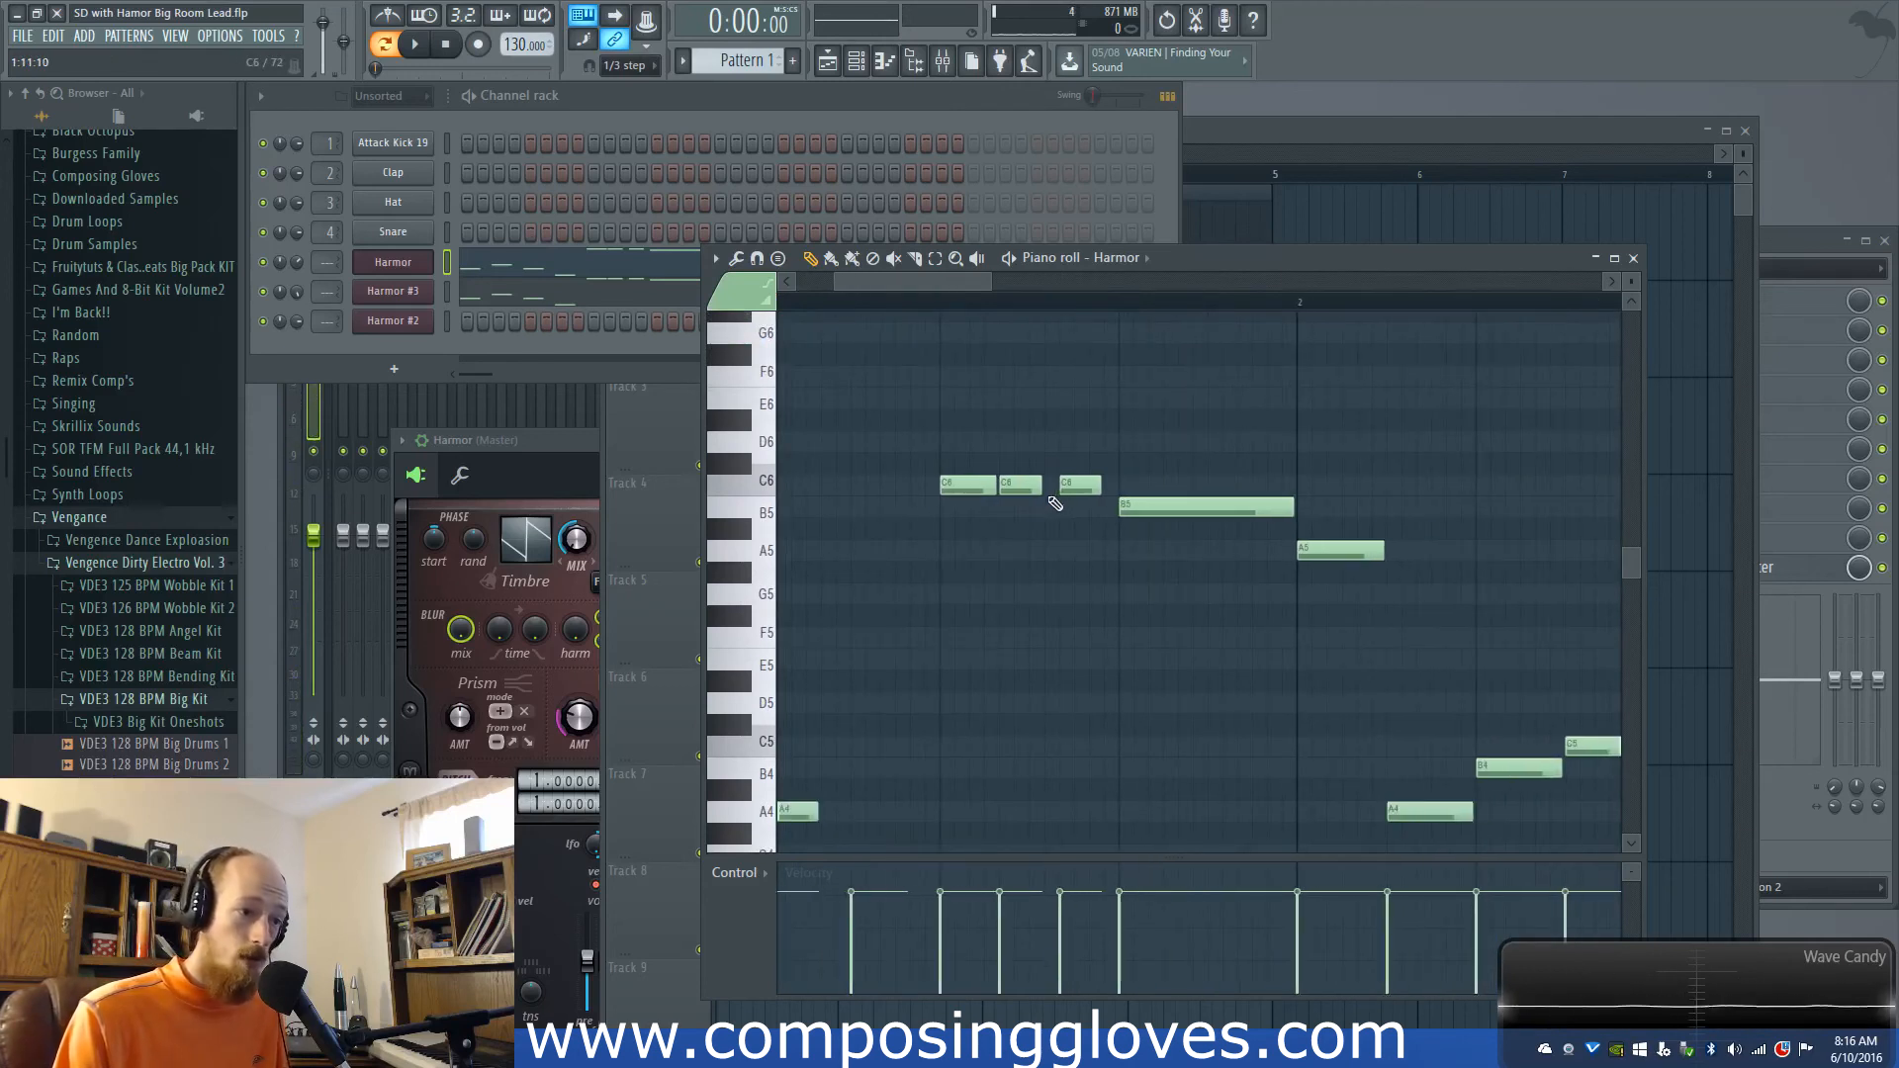
pyautogui.scroll(3, 1053, 510)
pyautogui.moveTo(983, 450); pyautogui.dragTo(1195, 559)
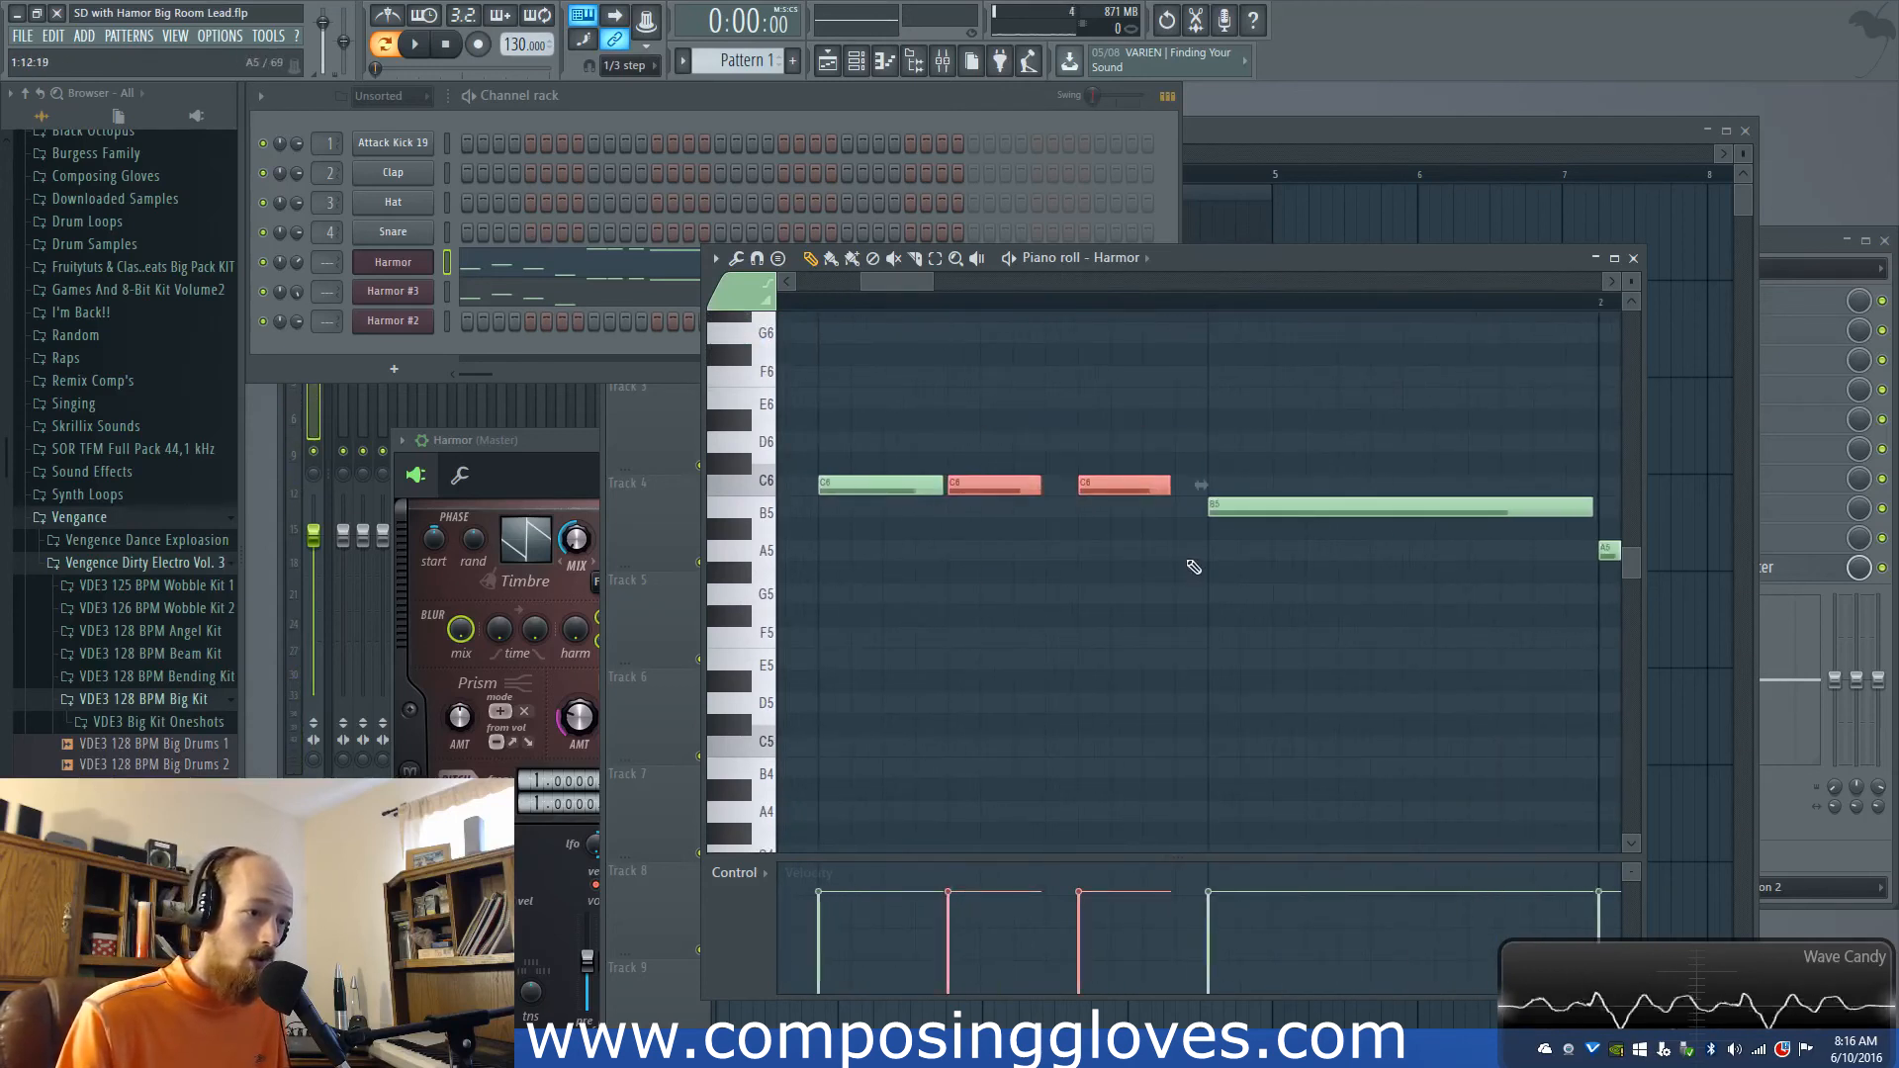
pyautogui.scroll(-3, 1106, 564)
pyautogui.press('space')
pyautogui.click(1012, 301)
pyautogui.press('space')
# Step: Examine groups of melody notes by selecting them, finishing with the second and third C6 notes selected
pyautogui.scroll(-3, 1144, 459)
pyautogui.scroll(-1, 1148, 461)
pyautogui.moveTo(1187, 463)
pyautogui.mouseDown()
pyautogui.moveTo(905, 390)
pyautogui.moveTo(1099, 388)
pyautogui.moveTo(1027, 299)
pyautogui.moveTo(1119, 705)
pyautogui.mouseUp()
pyautogui.scroll(-2, 1229, 623)
pyautogui.scroll(1, 1226, 623)
pyautogui.moveTo(1177, 596); pyautogui.dragTo(1412, 761)
pyautogui.moveTo(866, 461); pyautogui.dragTo(1317, 964)
pyautogui.scroll(6, 942, 827)
pyautogui.moveTo(1016, 691); pyautogui.dragTo(1165, 768)
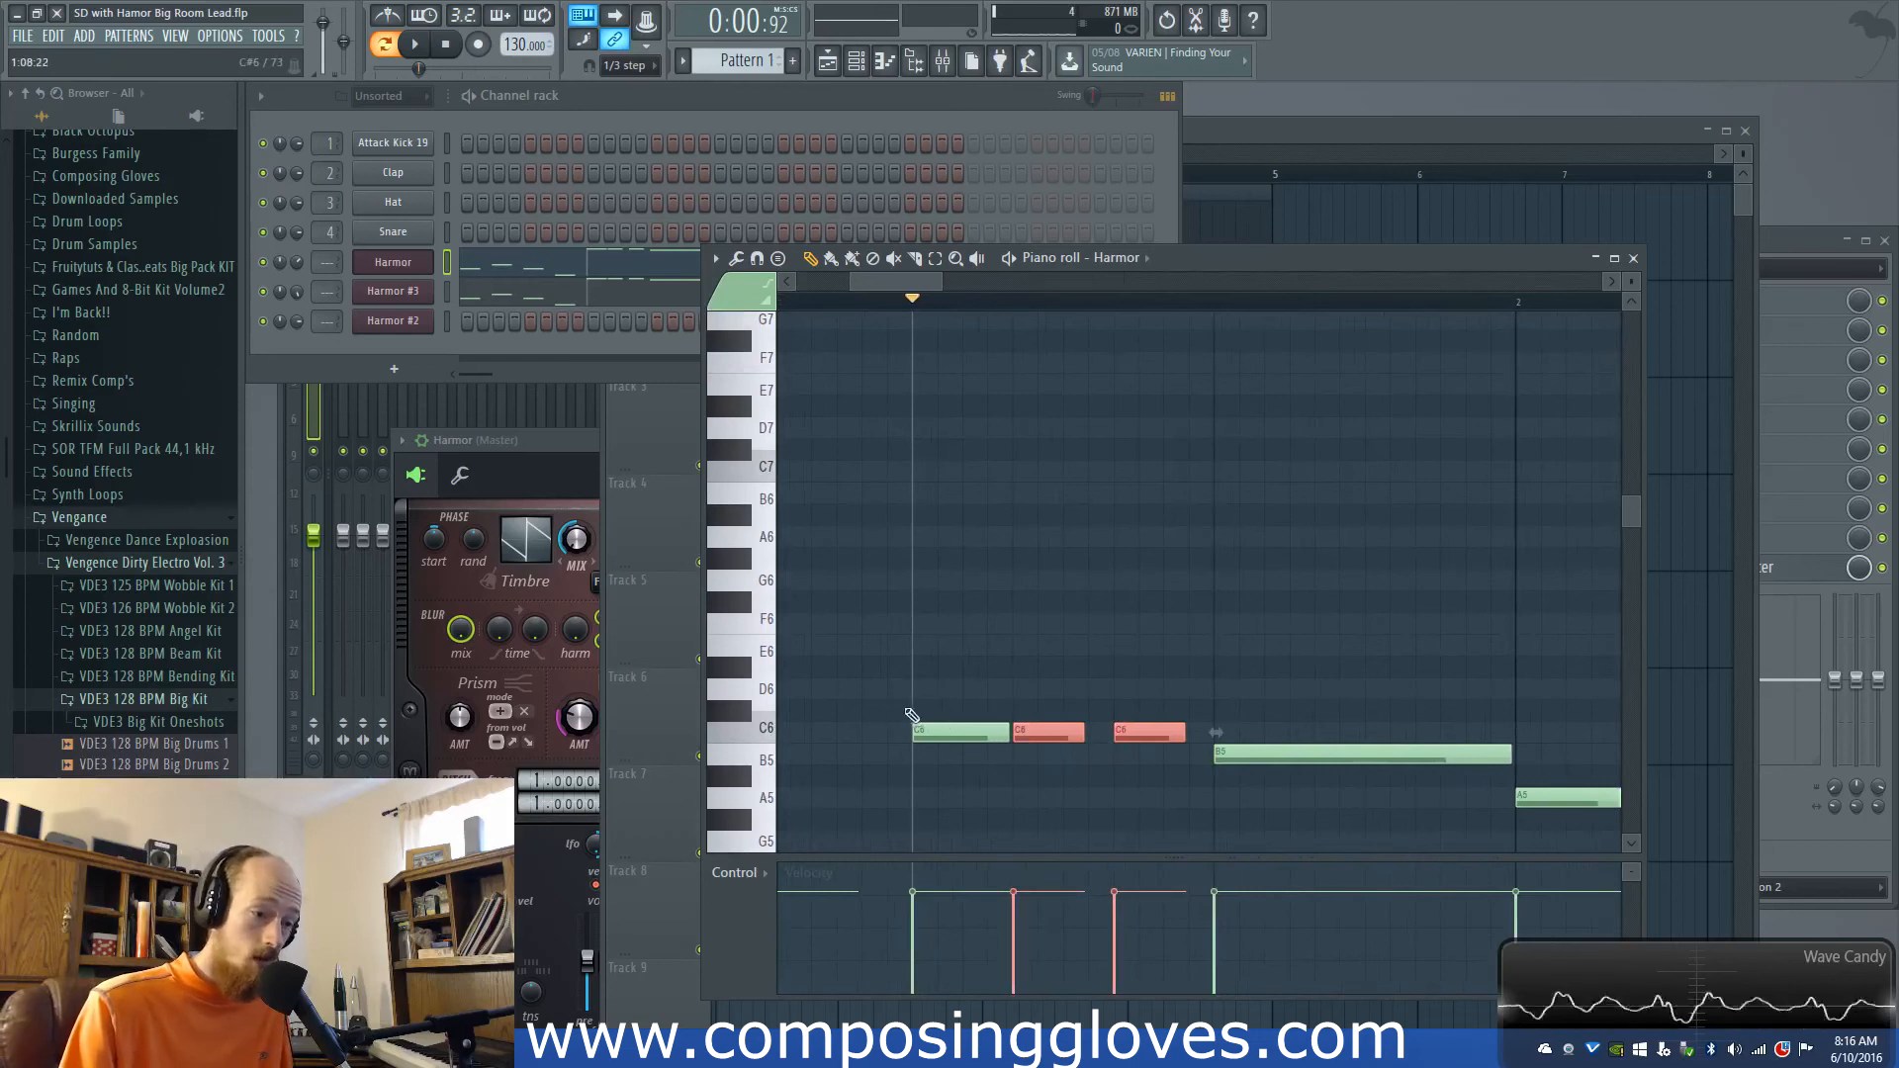
# Step: Show the full two-bar melody in the piano roll and audition it through the ending notes
pyautogui.scroll(-7, 910, 715)
pyautogui.scroll(-6, 829, 521)
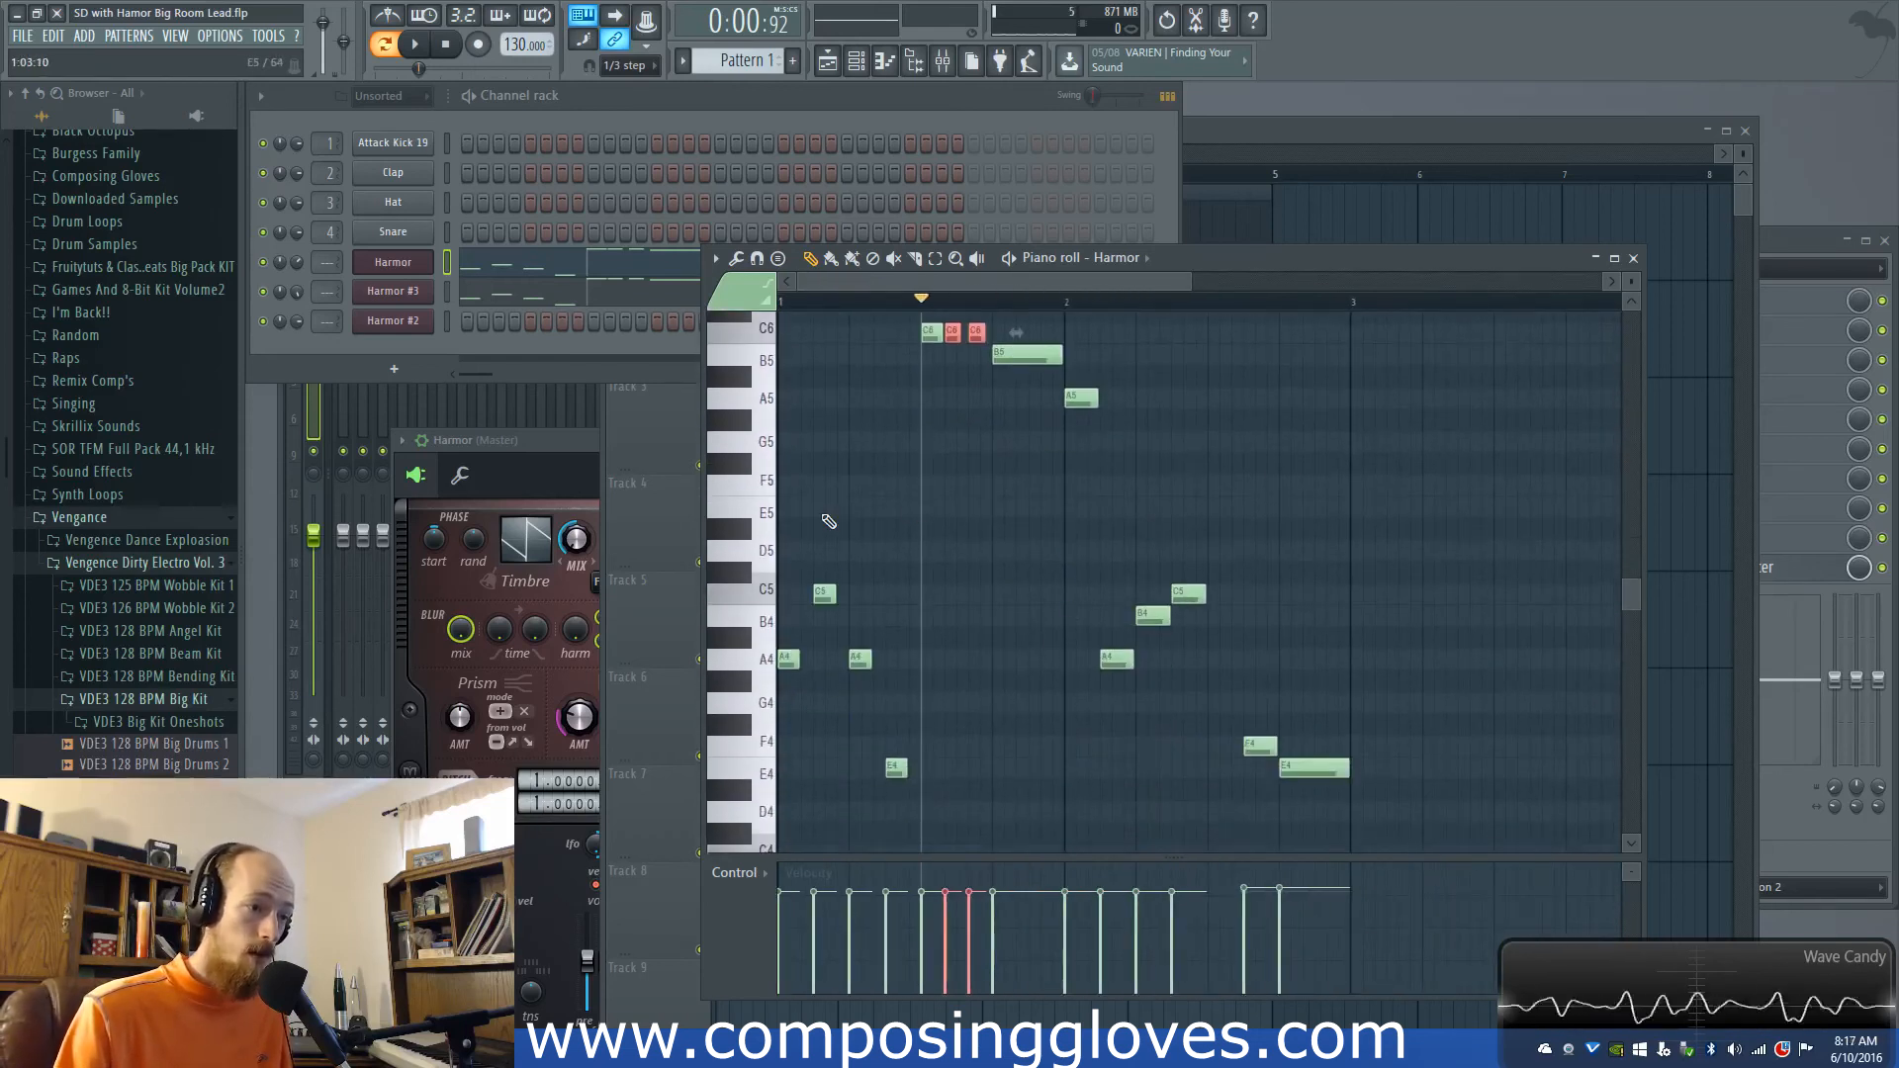
pyautogui.press('space')
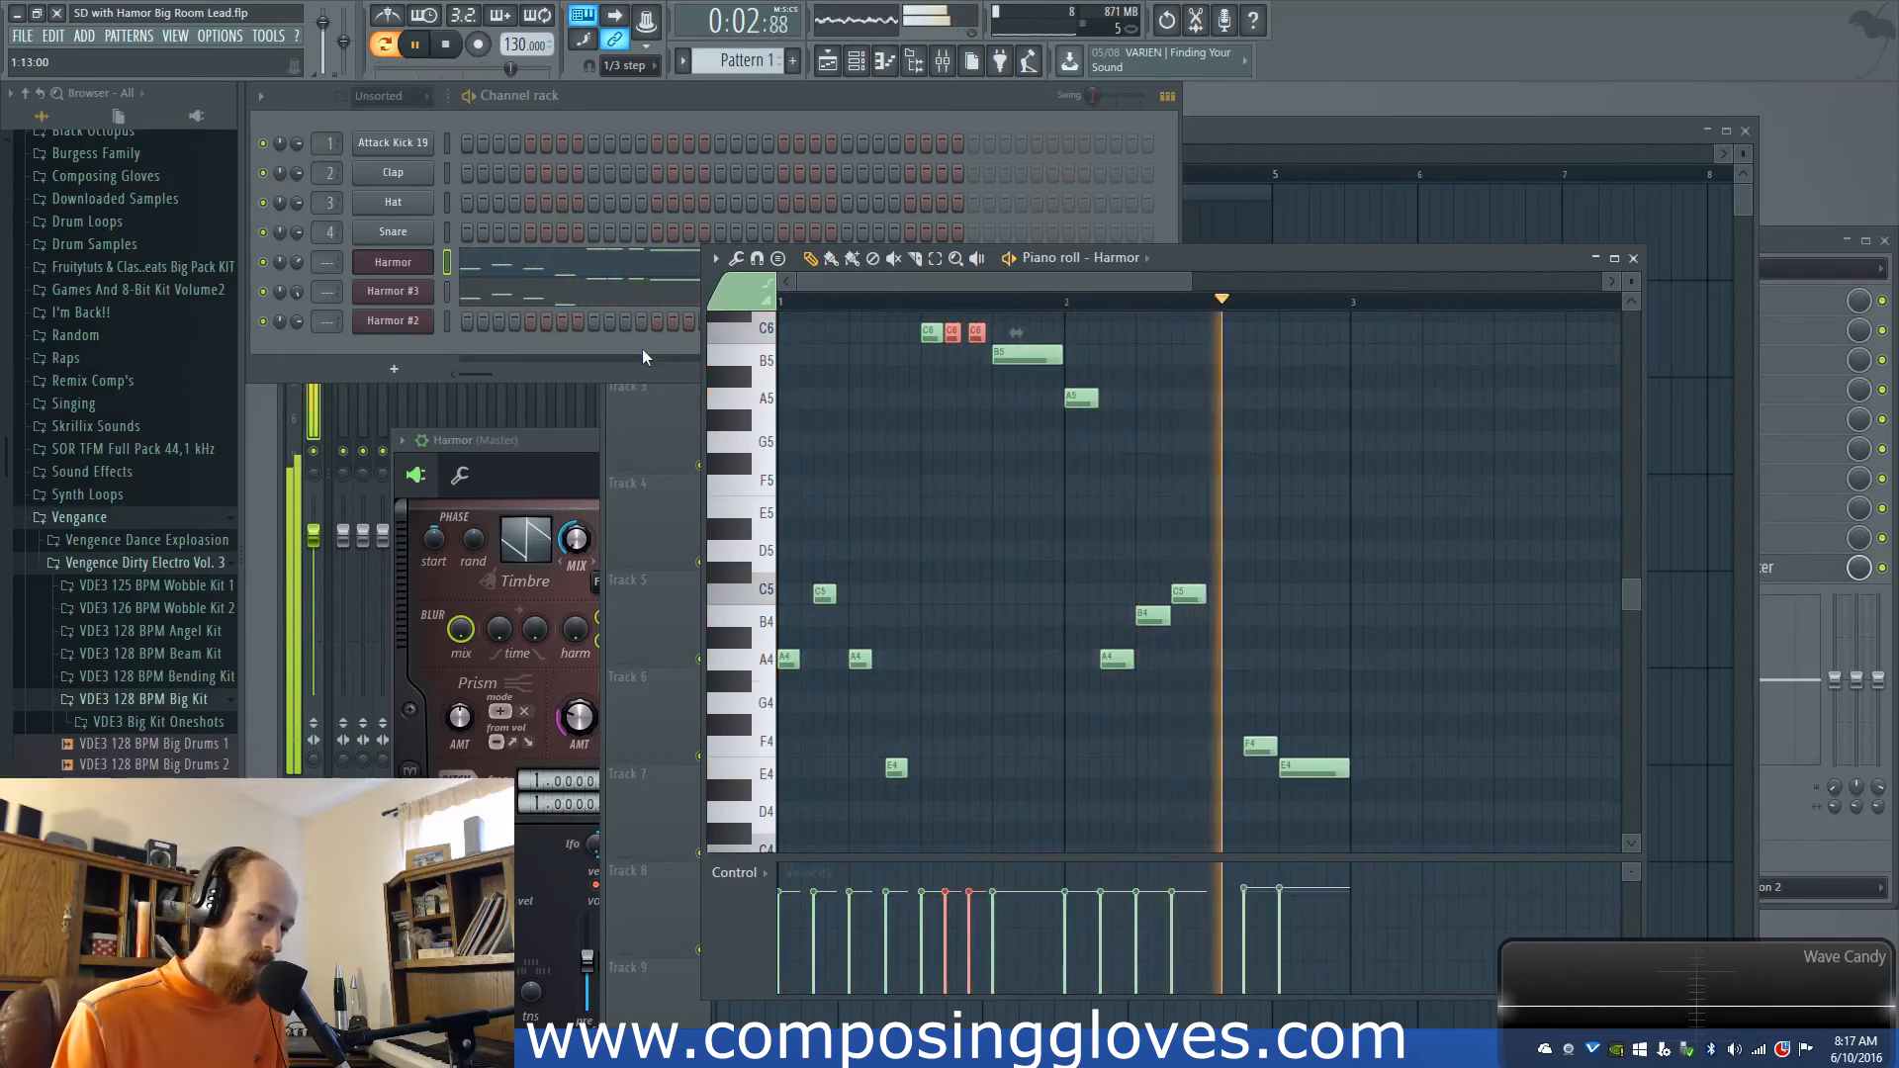
pyautogui.press('space')
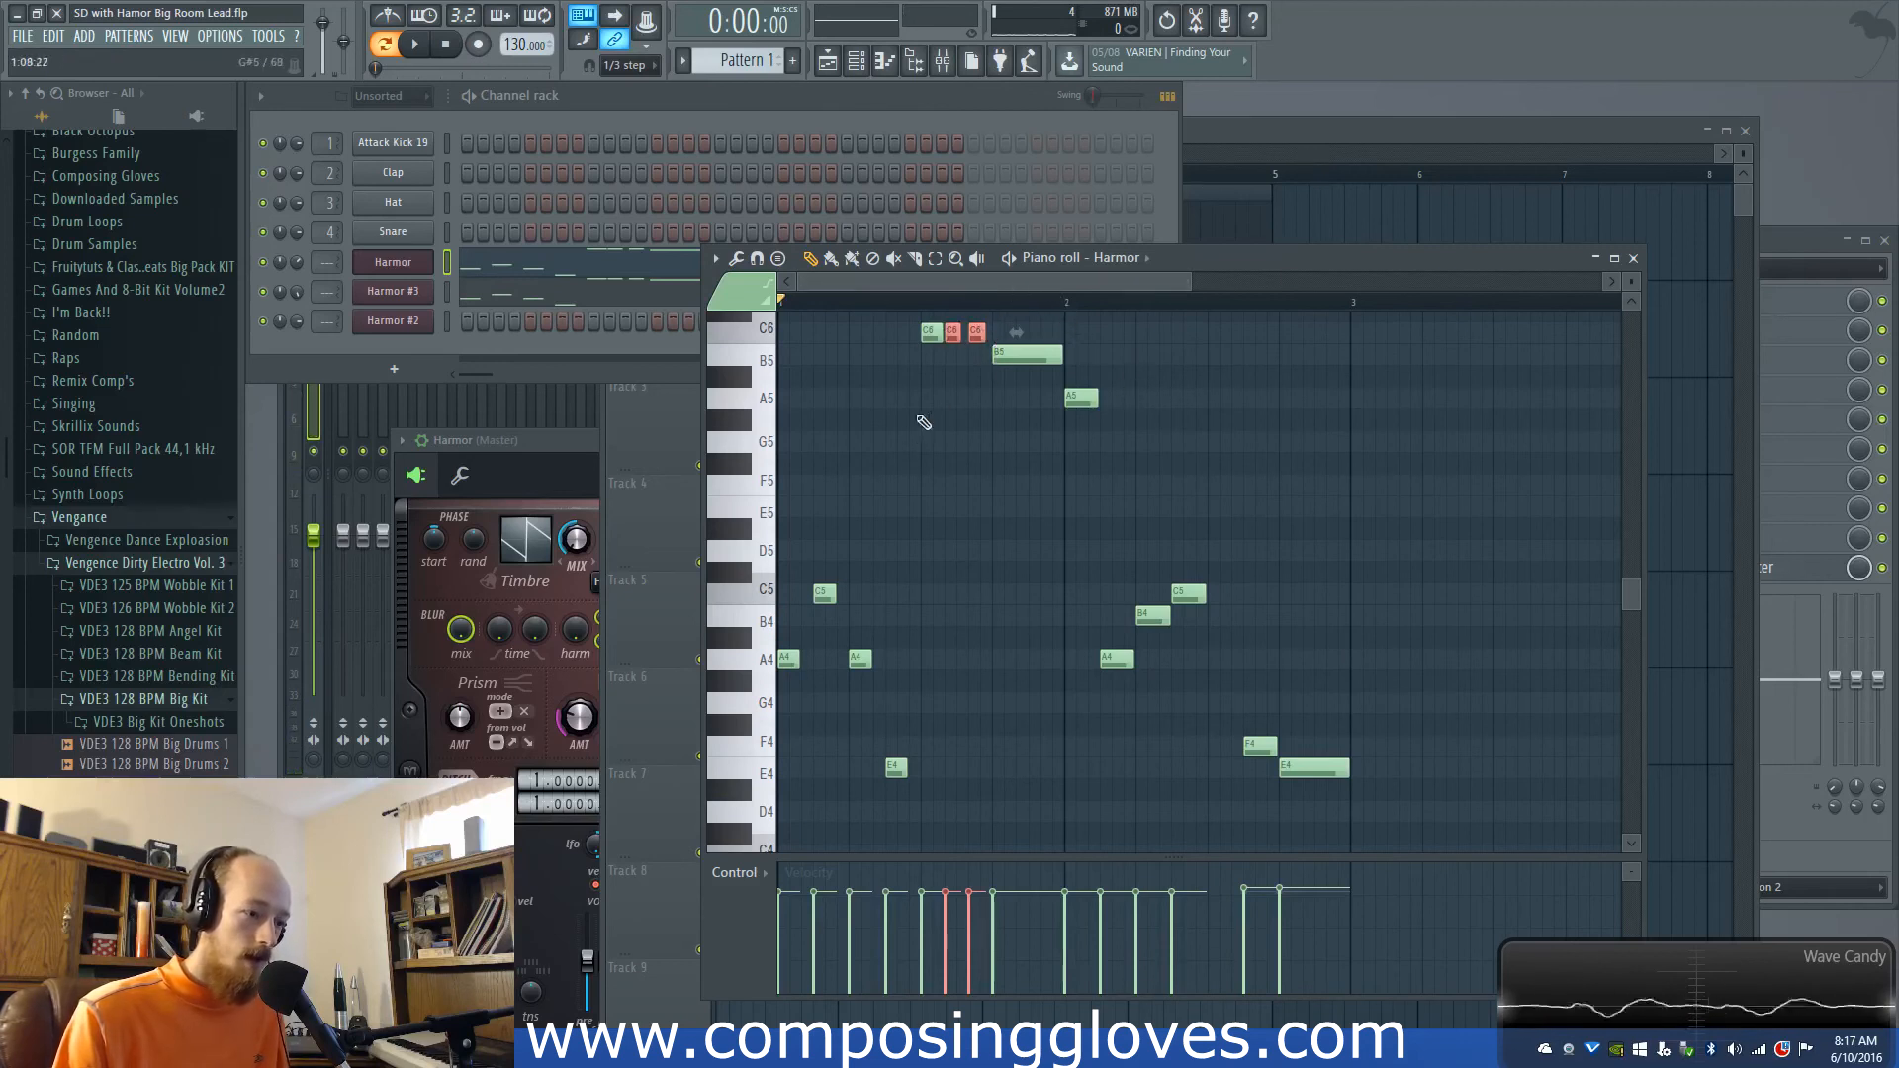
# Step: Lengthen the first C6 note until it touches the second, and audition the phrase from that note
pyautogui.scroll(4, 922, 422)
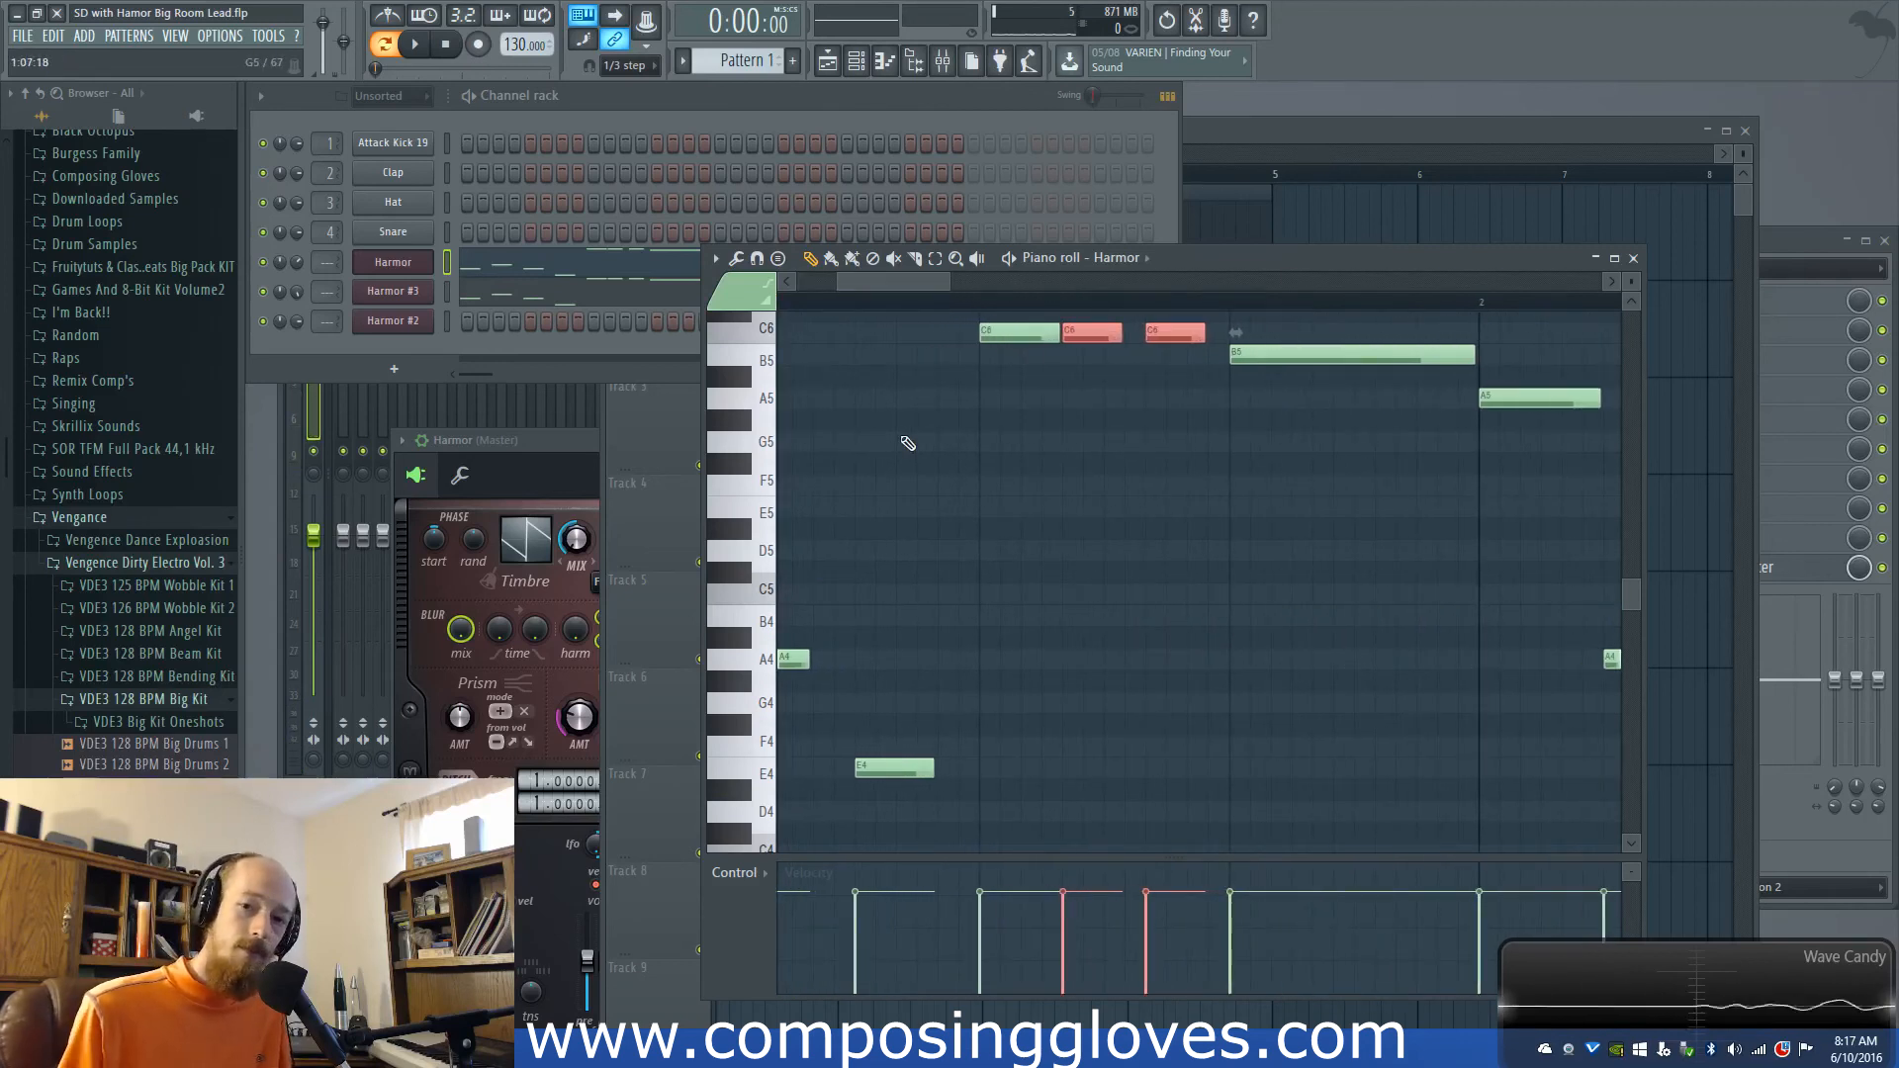
pyautogui.scroll(3, 938, 415)
pyautogui.scroll(3, 1055, 415)
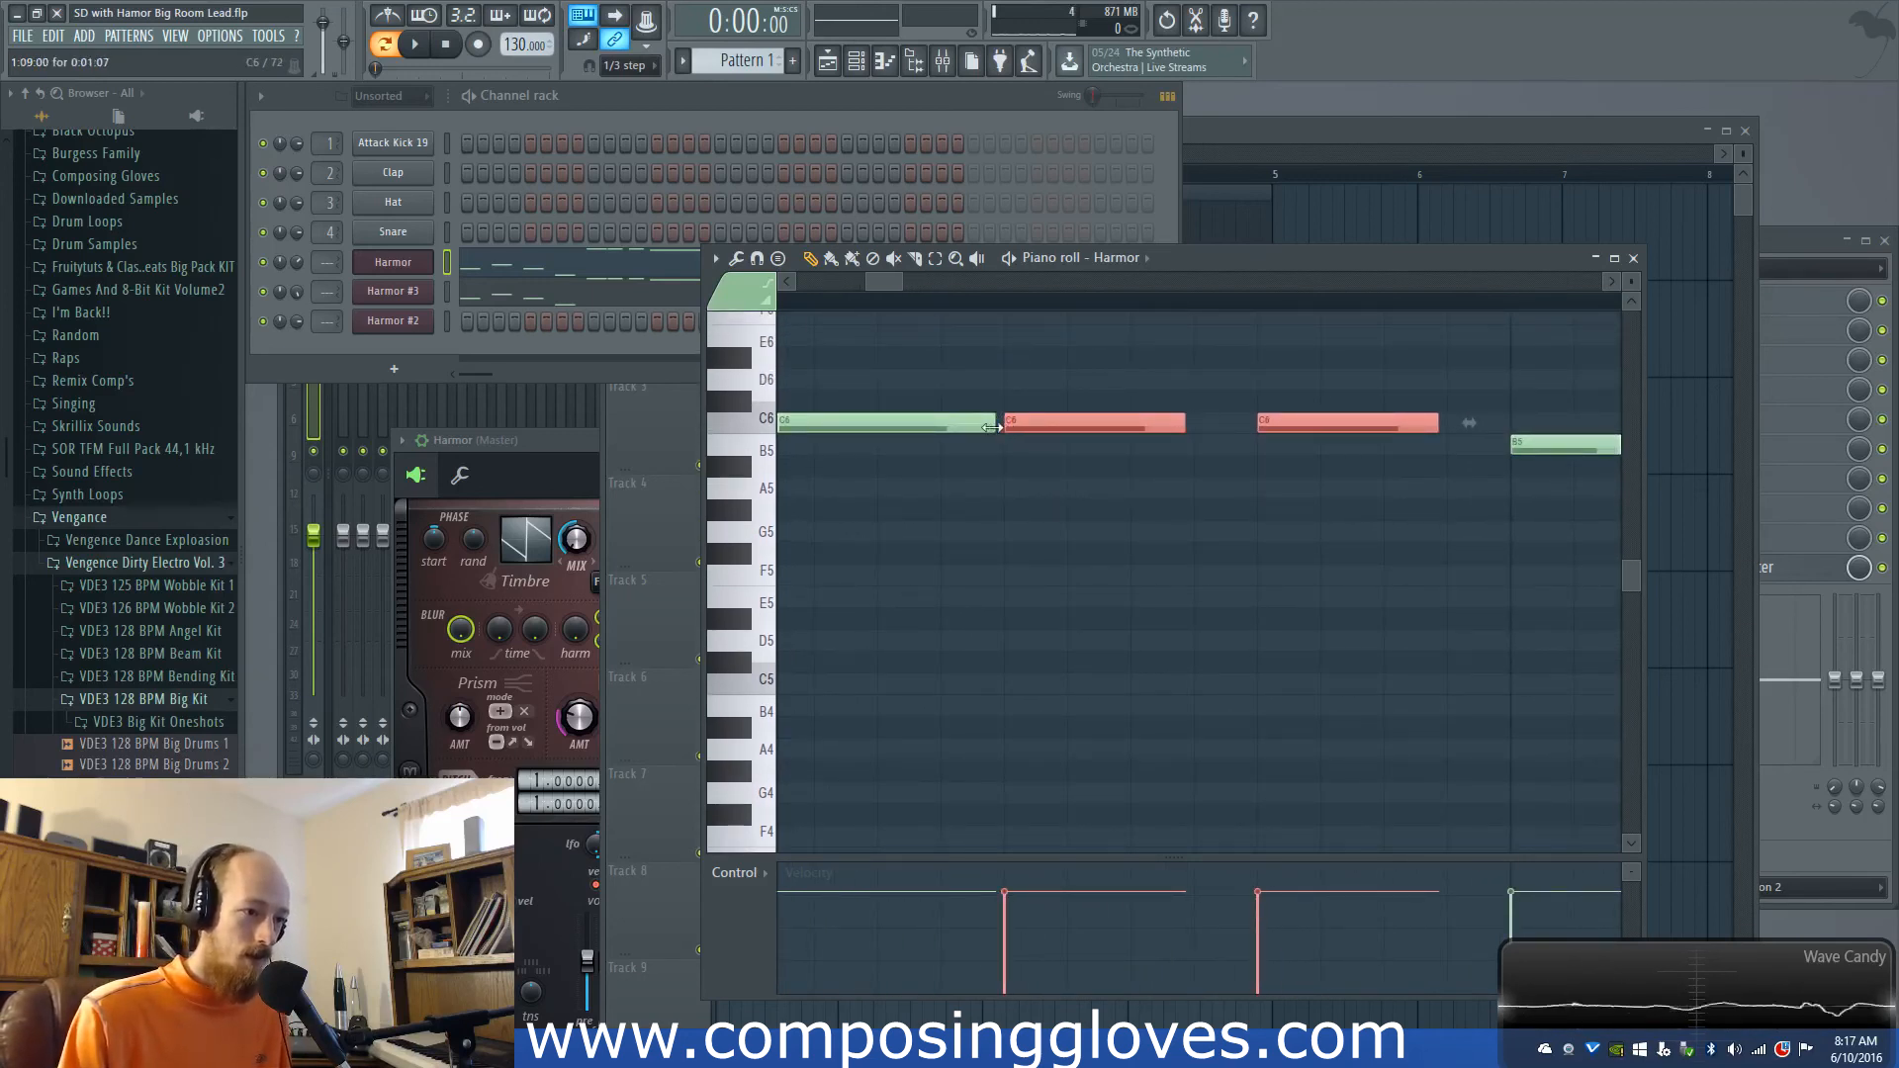
pyautogui.click(992, 426)
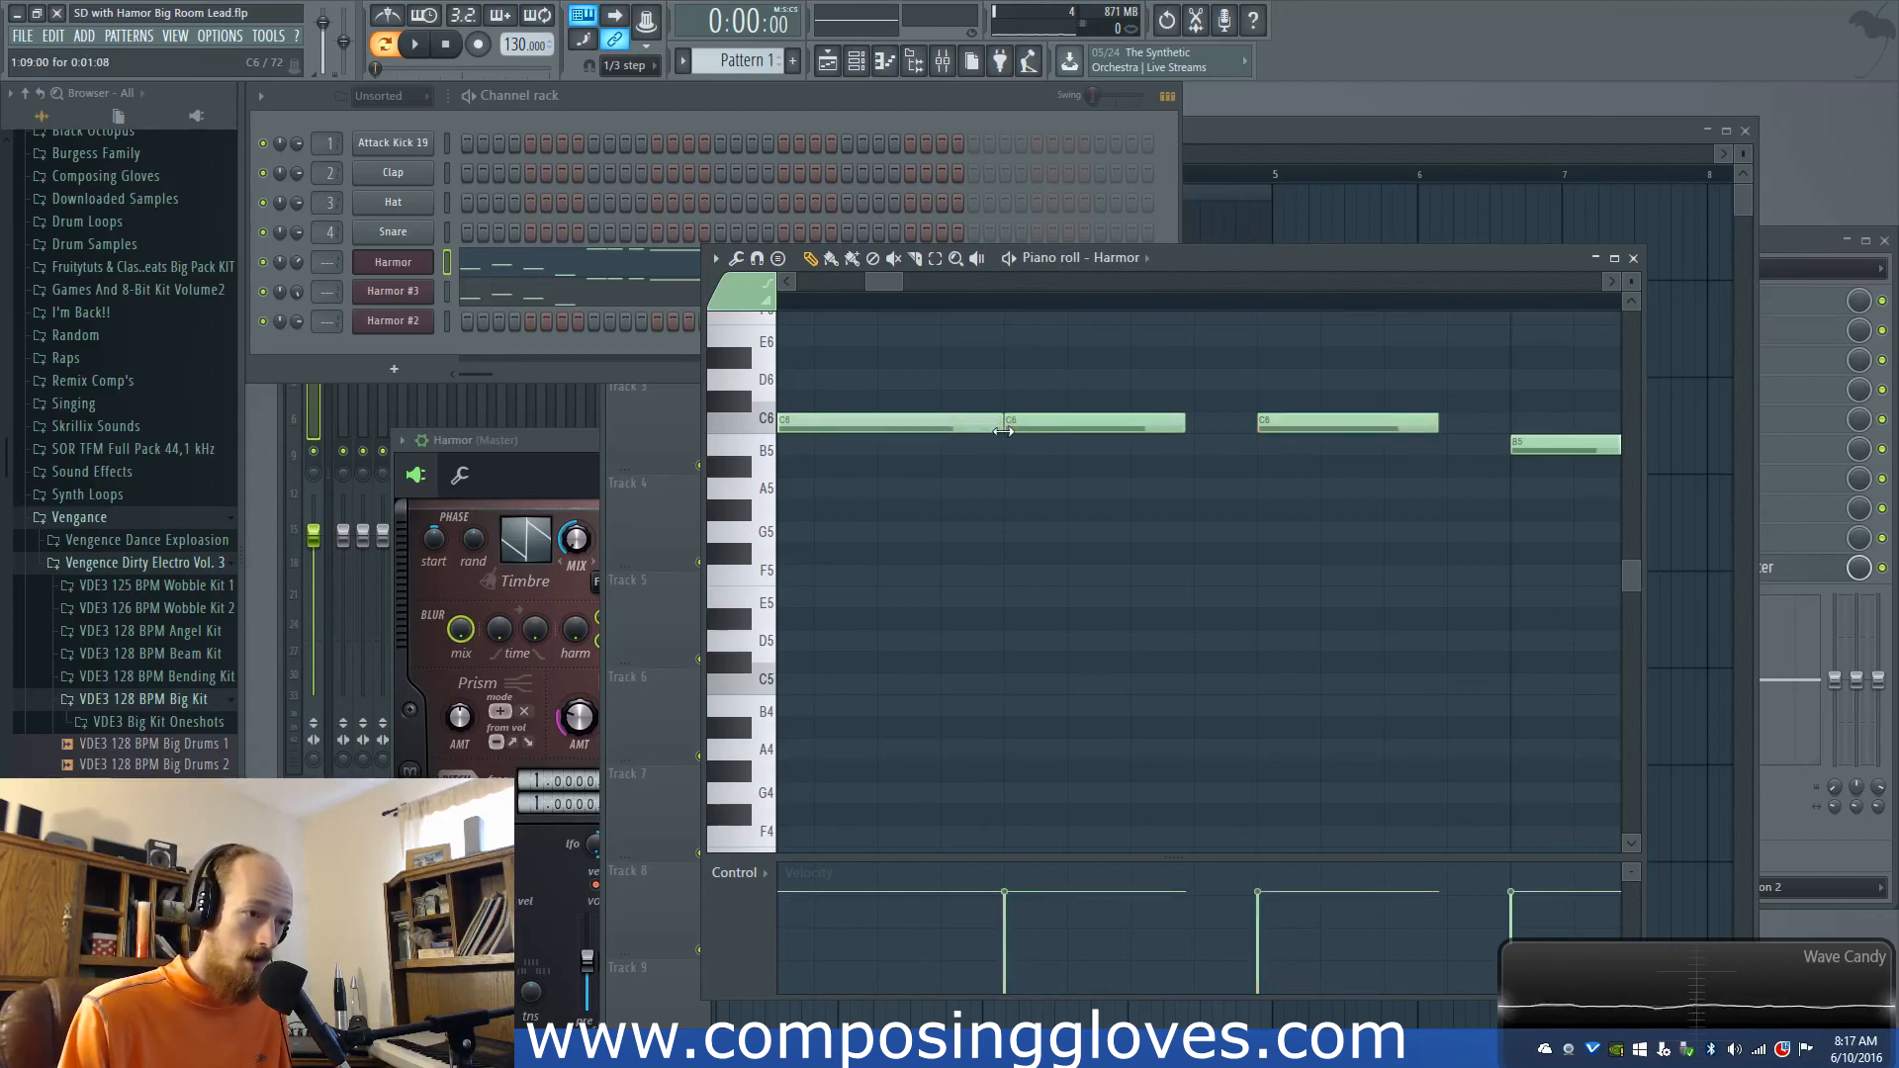
pyautogui.scroll(-3, 992, 411)
pyautogui.click(922, 303)
pyautogui.press('space')
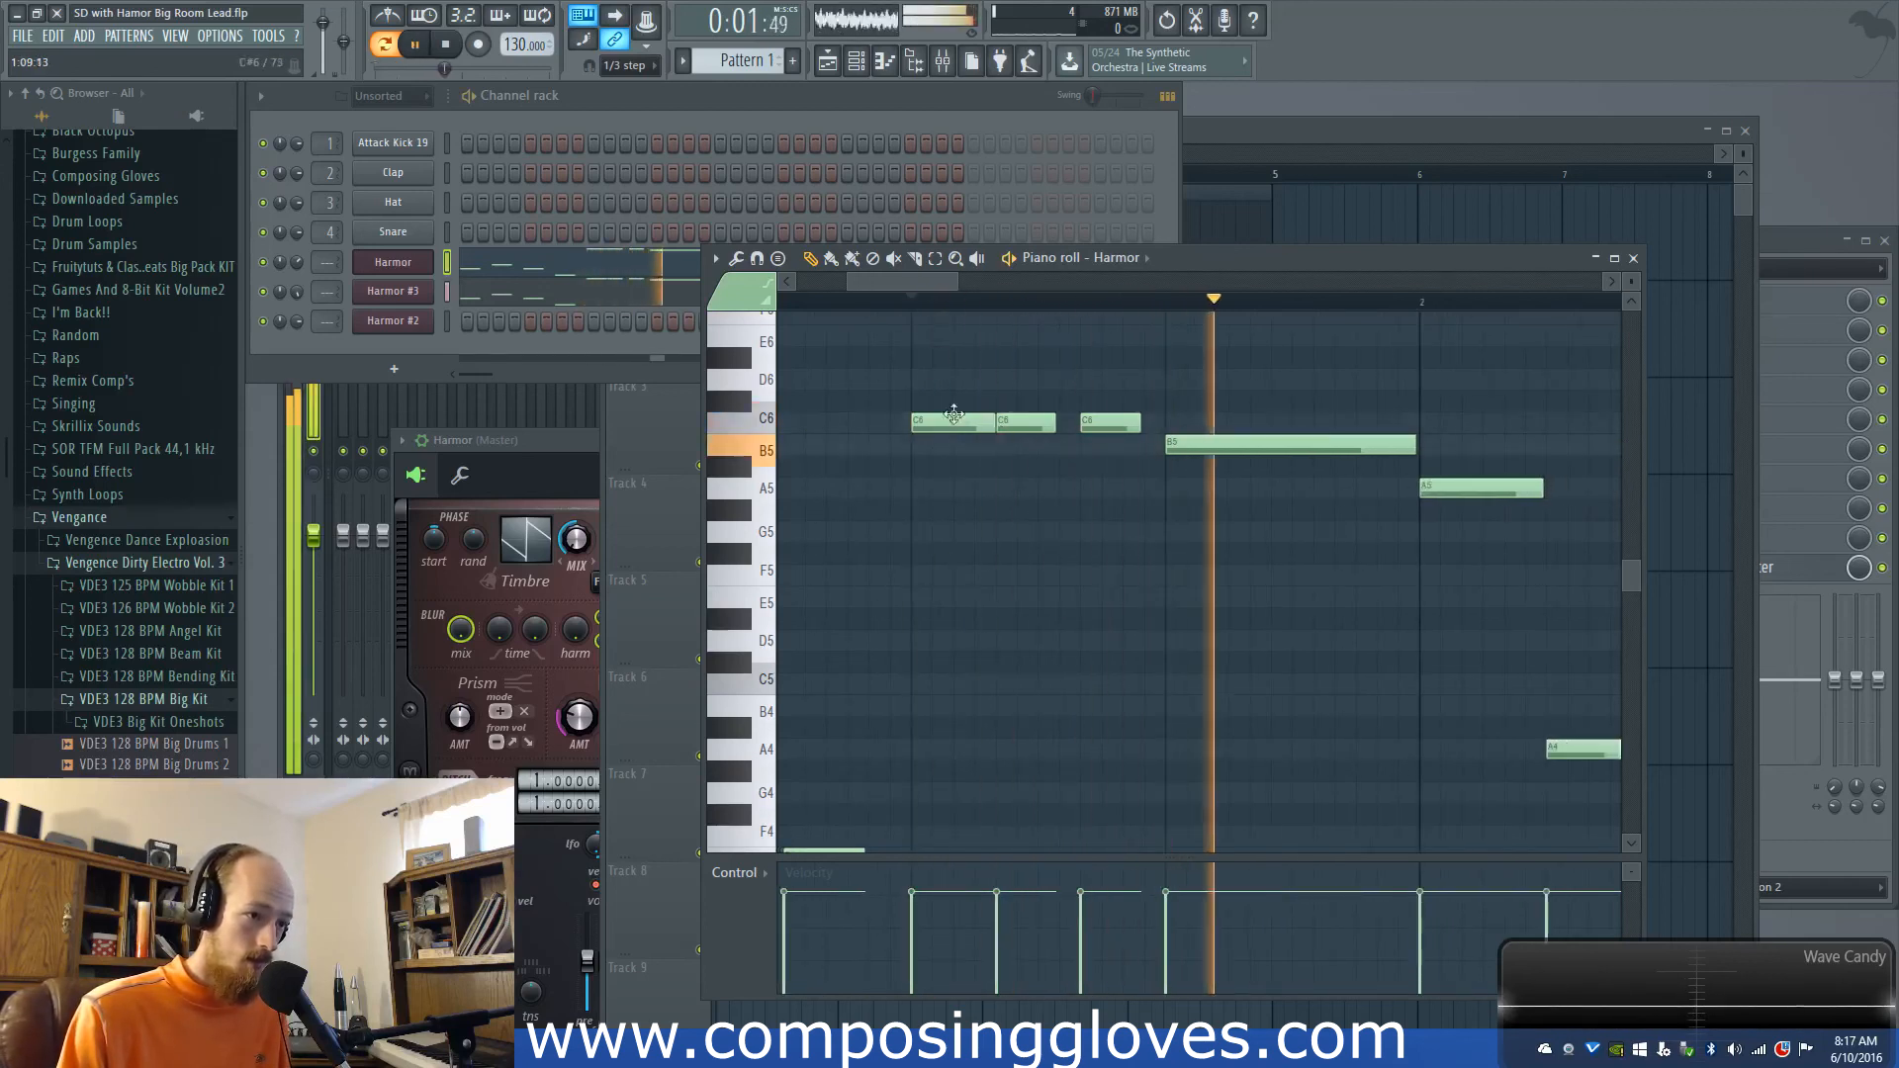
pyautogui.press('space')
# Step: Shorten the first C6 note to reopen the small gap before the second, and audition the phrase again
pyautogui.scroll(3, 992, 425)
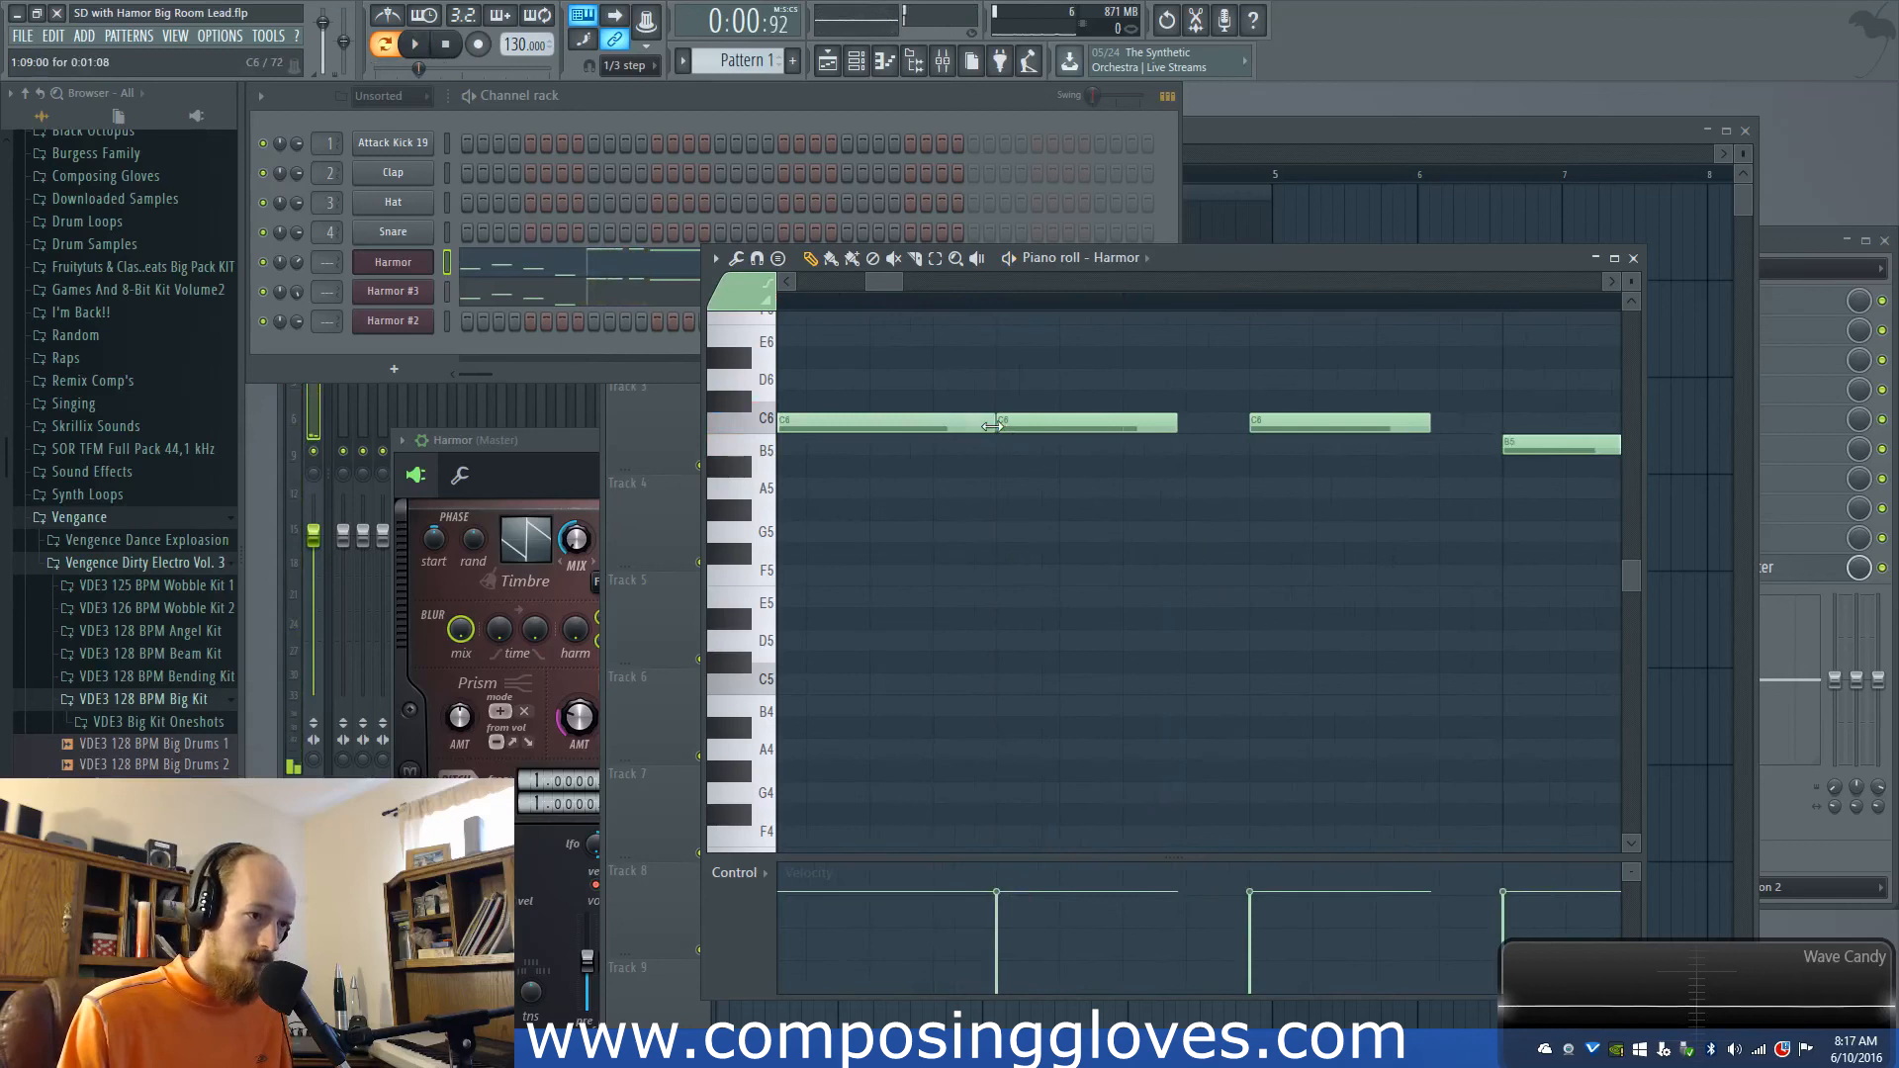
pyautogui.press('space')
pyautogui.press('space')
pyautogui.scroll(-3, 999, 425)
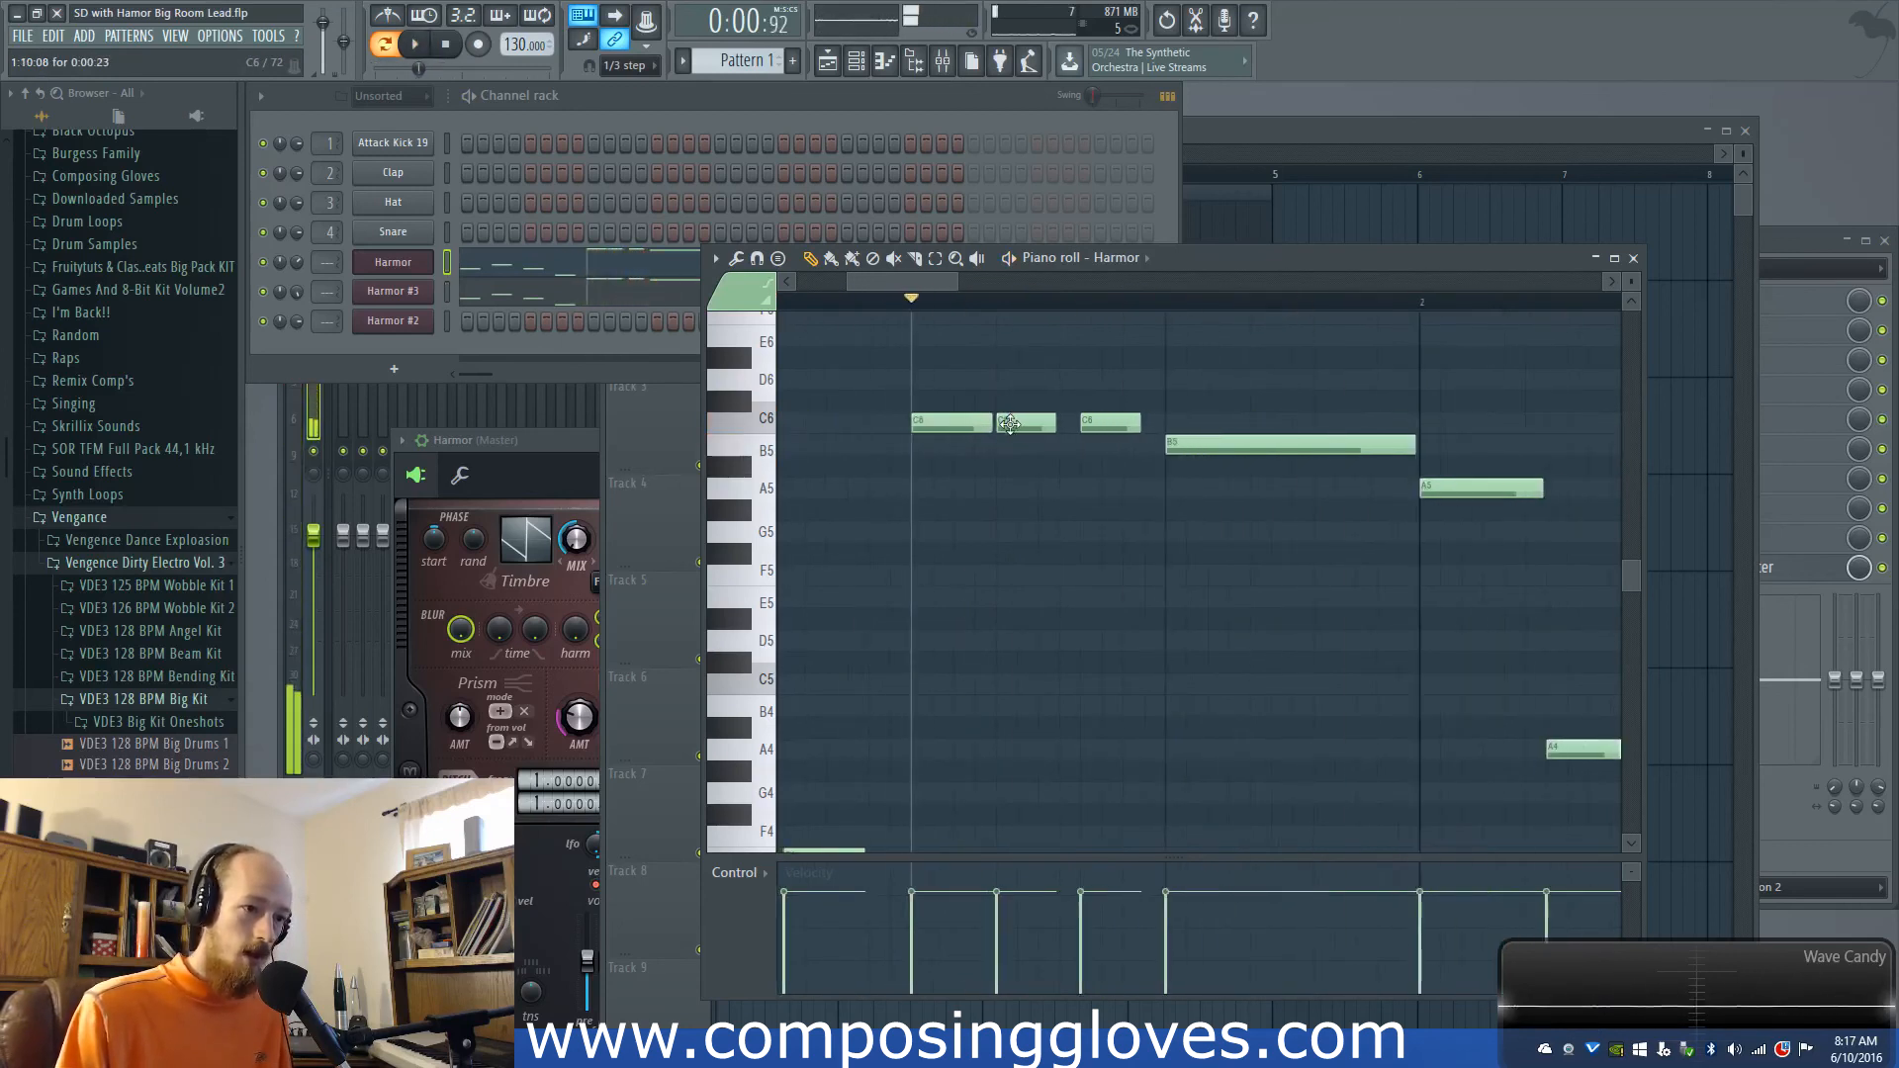
# Step: Reselect the second and third C6 notes and audition them repeatedly to hear the separated repeats
pyautogui.scroll(2, 1070, 427)
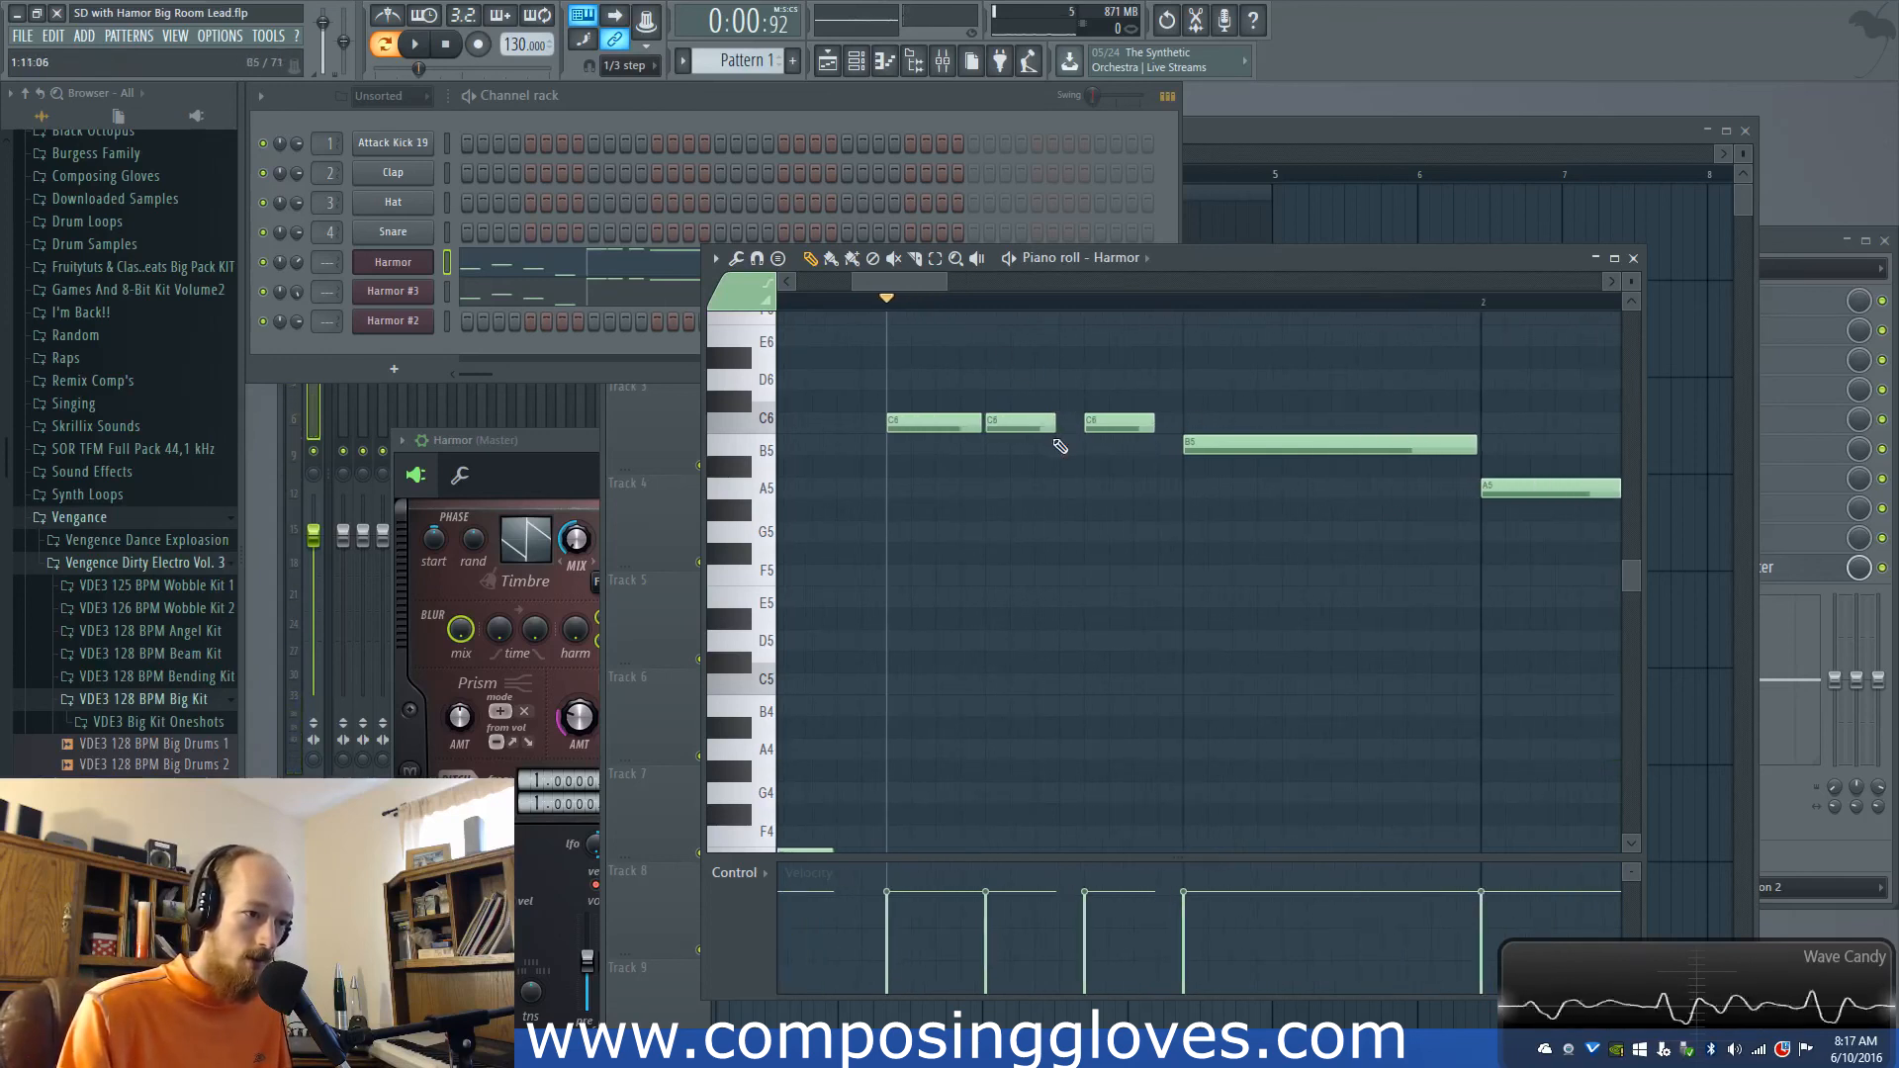
pyautogui.moveTo(989, 396); pyautogui.dragTo(1165, 435)
pyautogui.moveTo(1046, 398); pyautogui.dragTo(1153, 423)
pyautogui.press('space')
pyautogui.press('space')
pyautogui.press('space')
pyautogui.press('space')
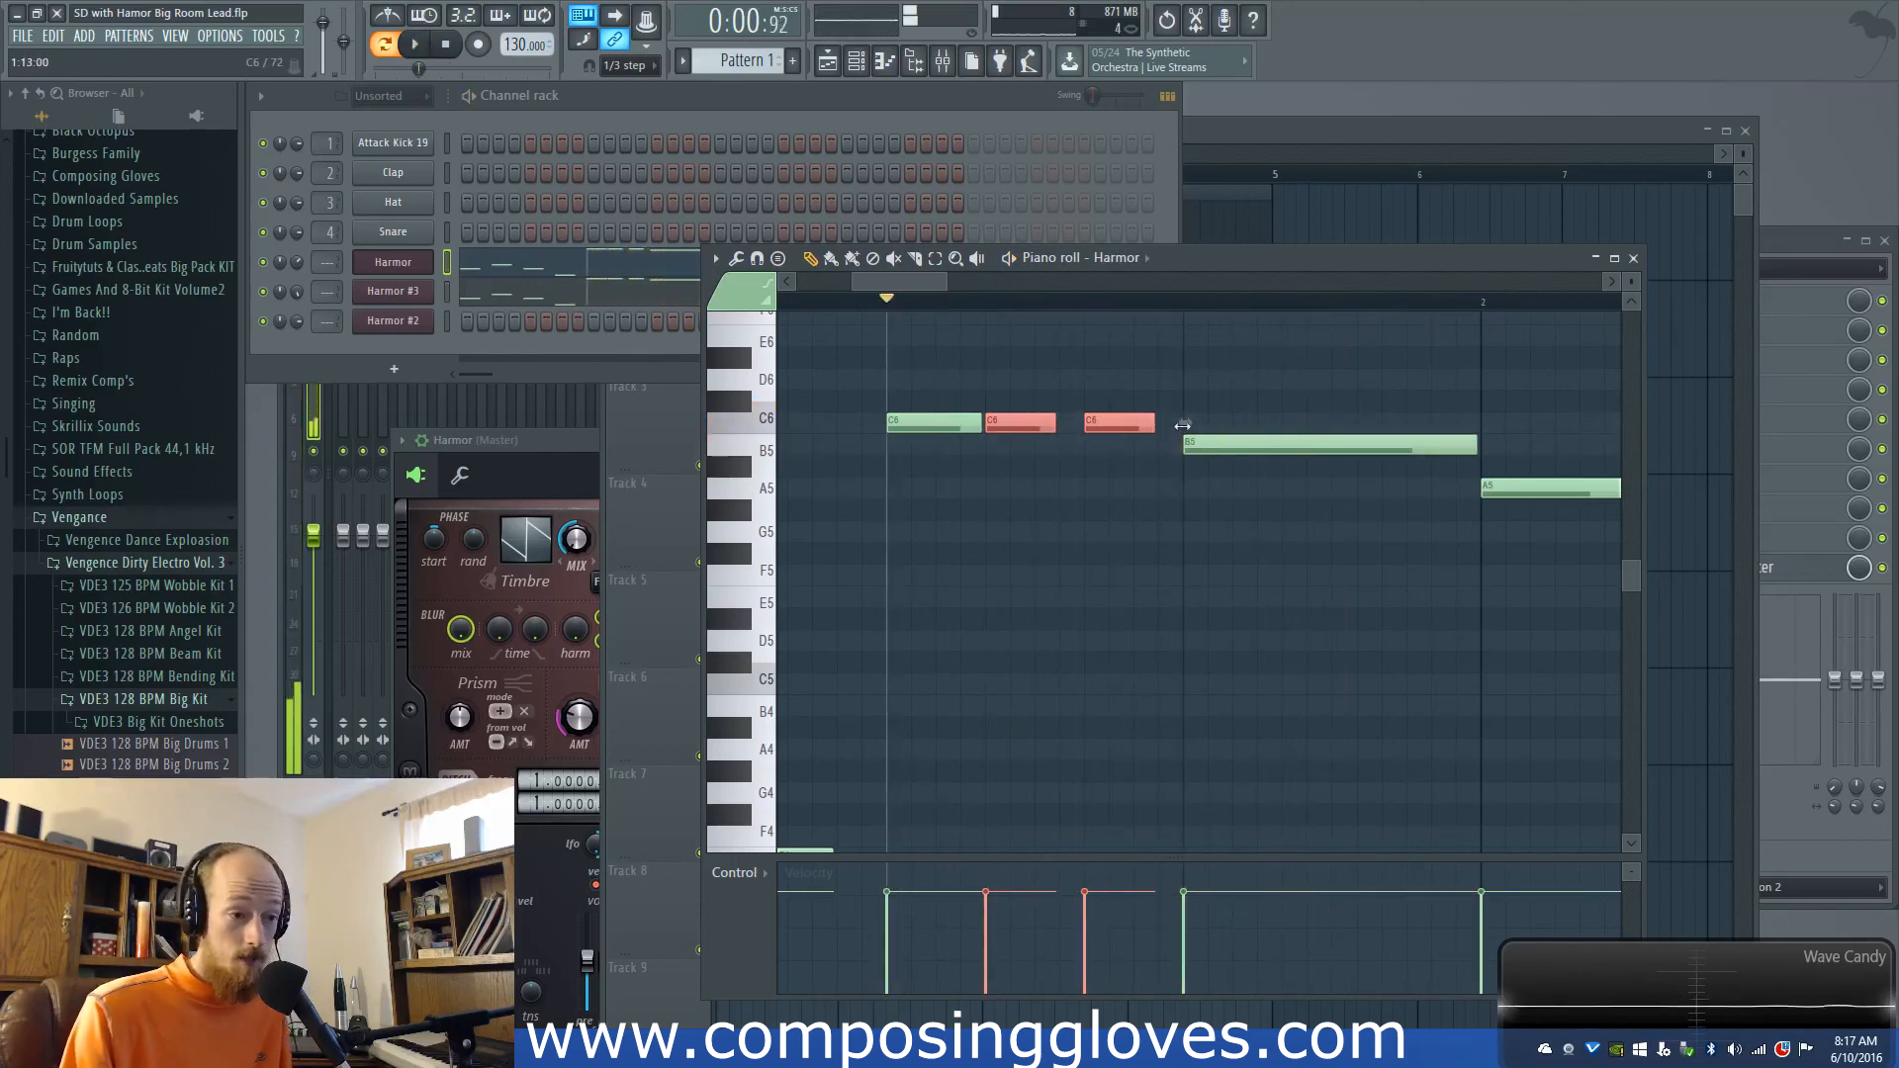
# Step: Examine the lower melody notes across both bars in the piano roll
pyautogui.scroll(-2, 1089, 573)
pyautogui.scroll(-3, 1186, 594)
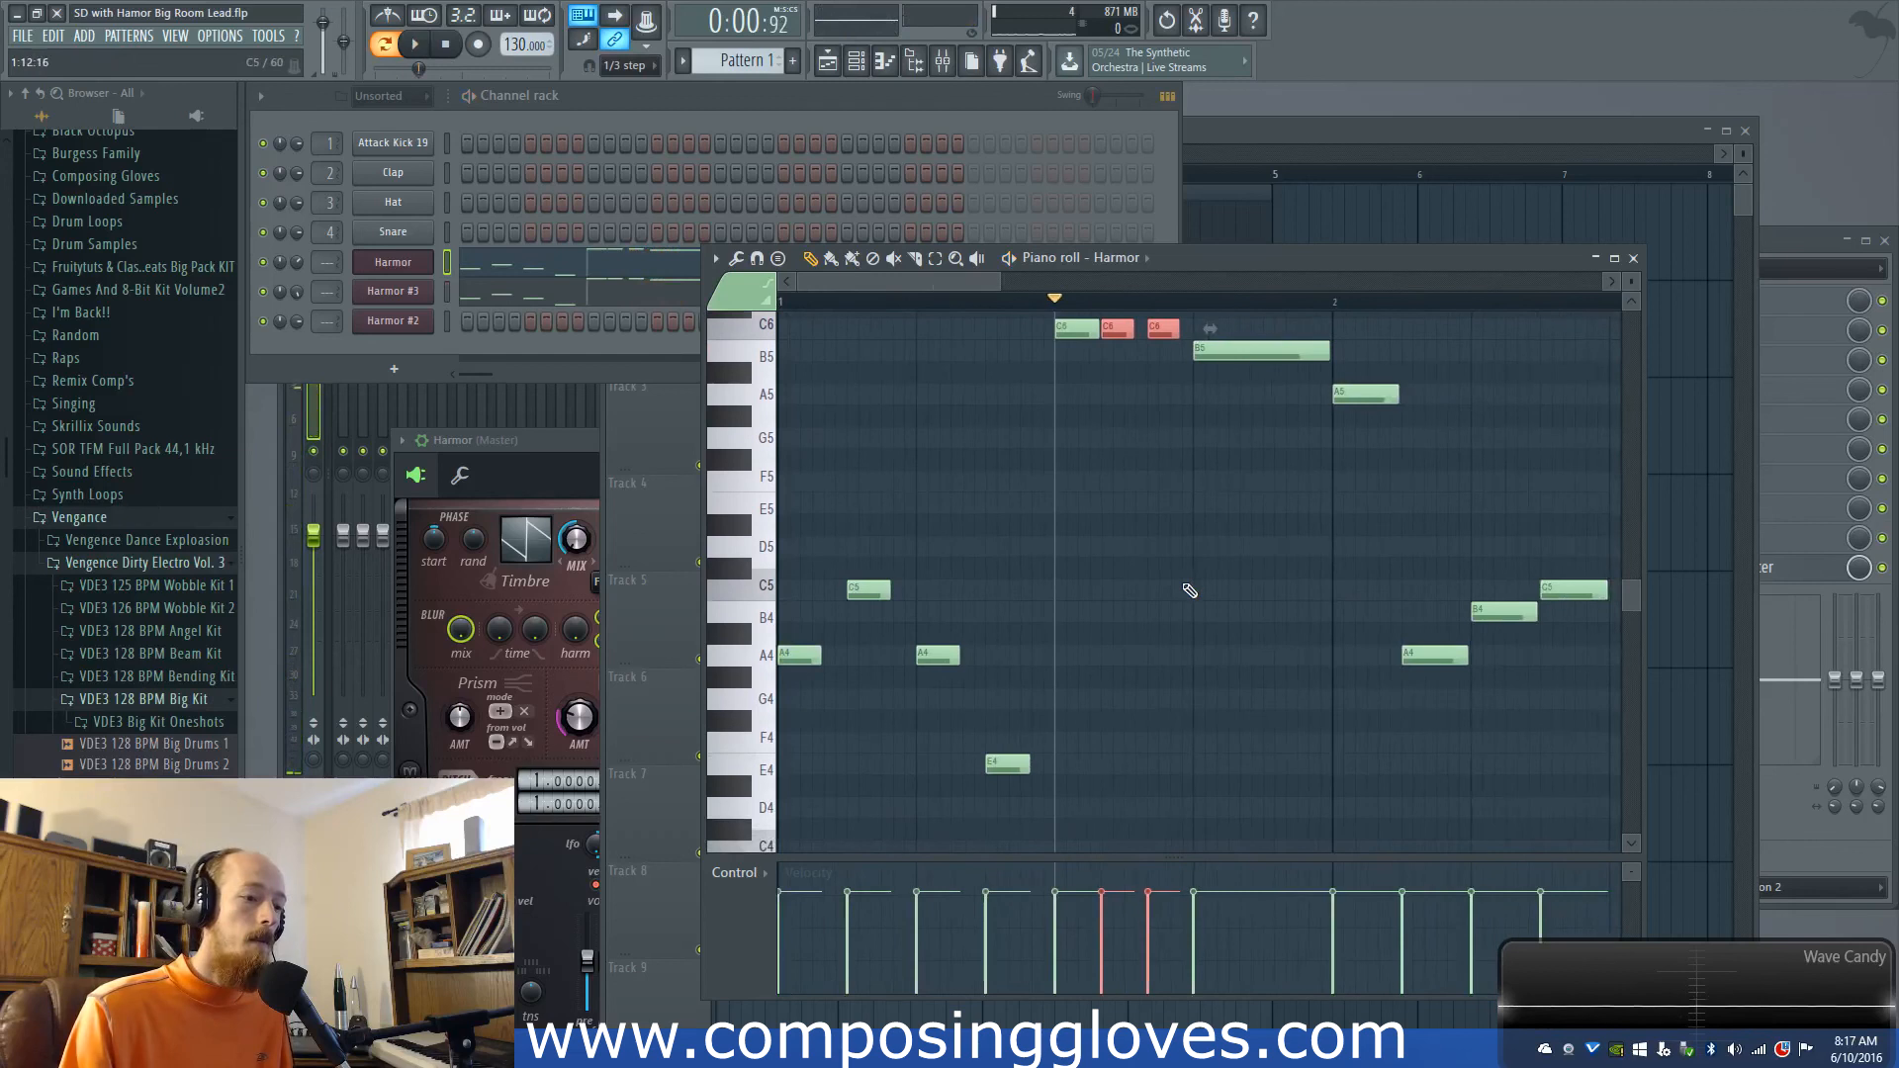
pyautogui.scroll(-2, 1218, 588)
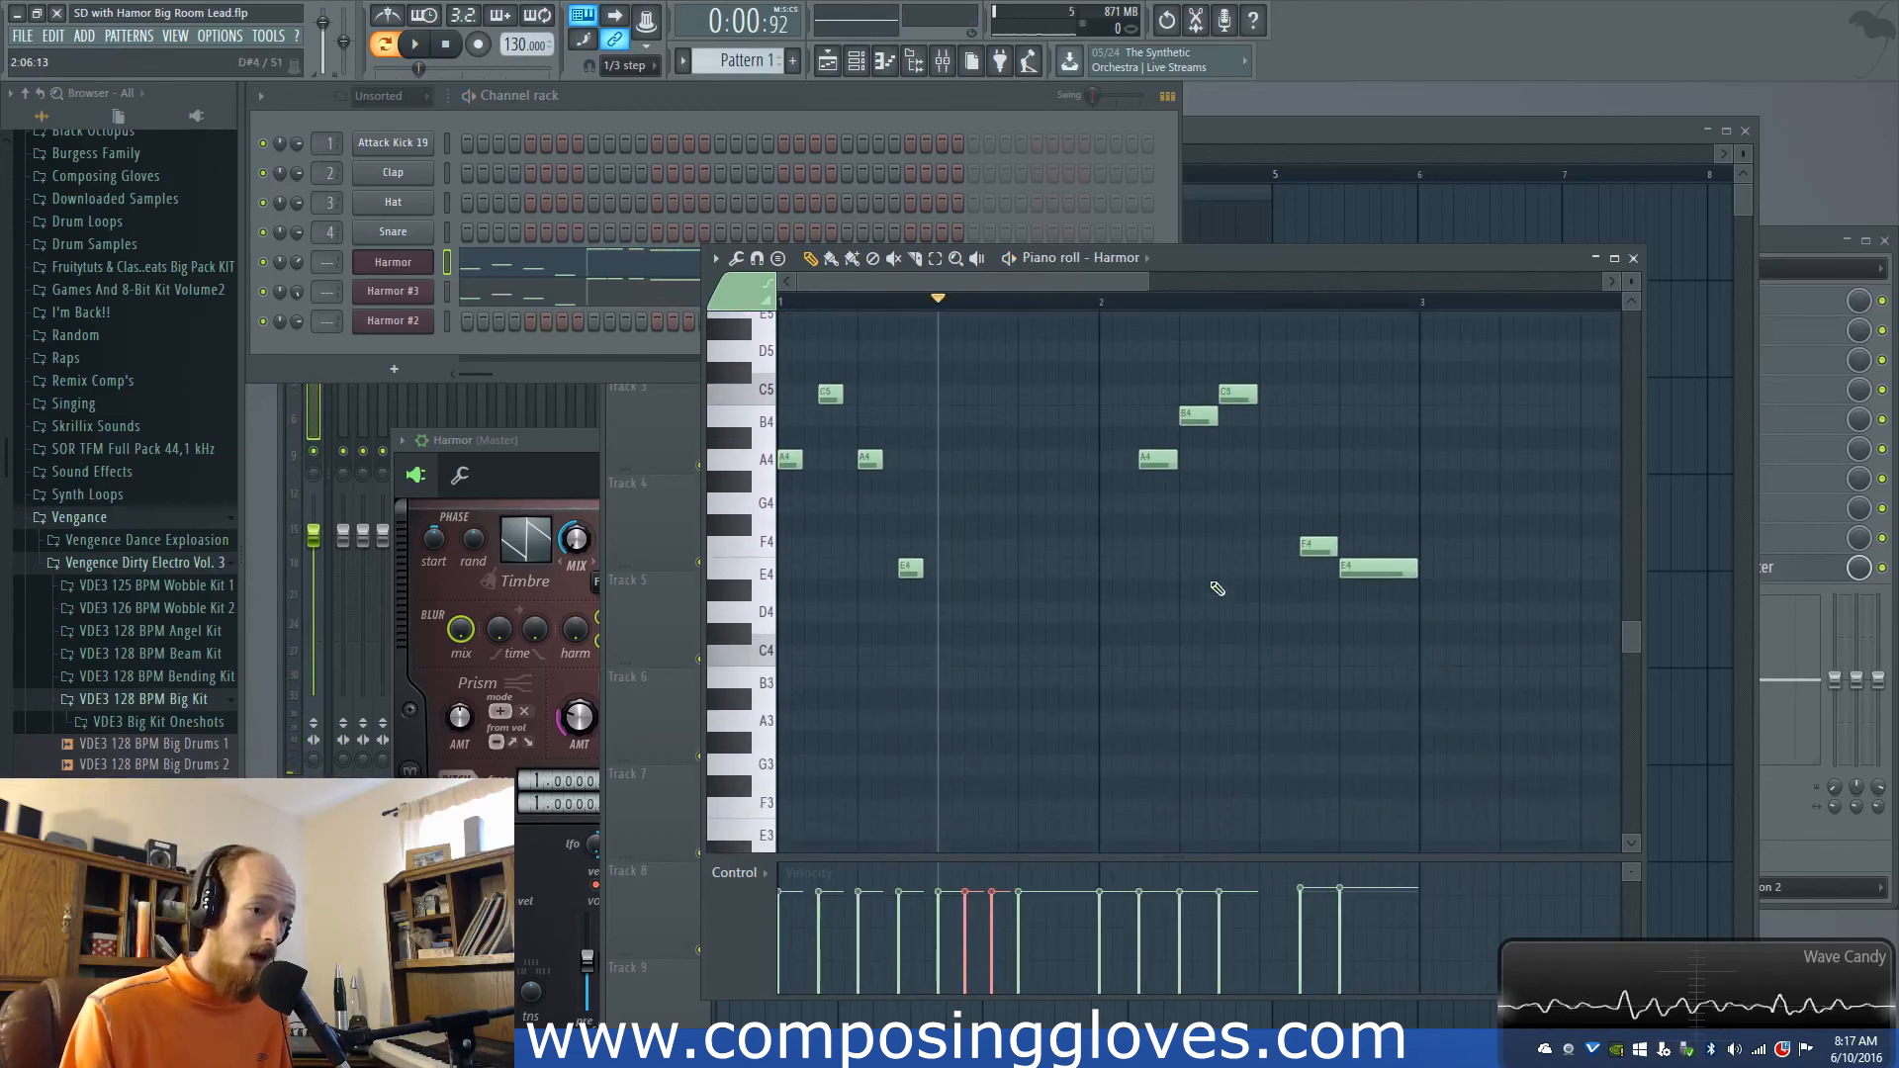
pyautogui.scroll(1, 1217, 589)
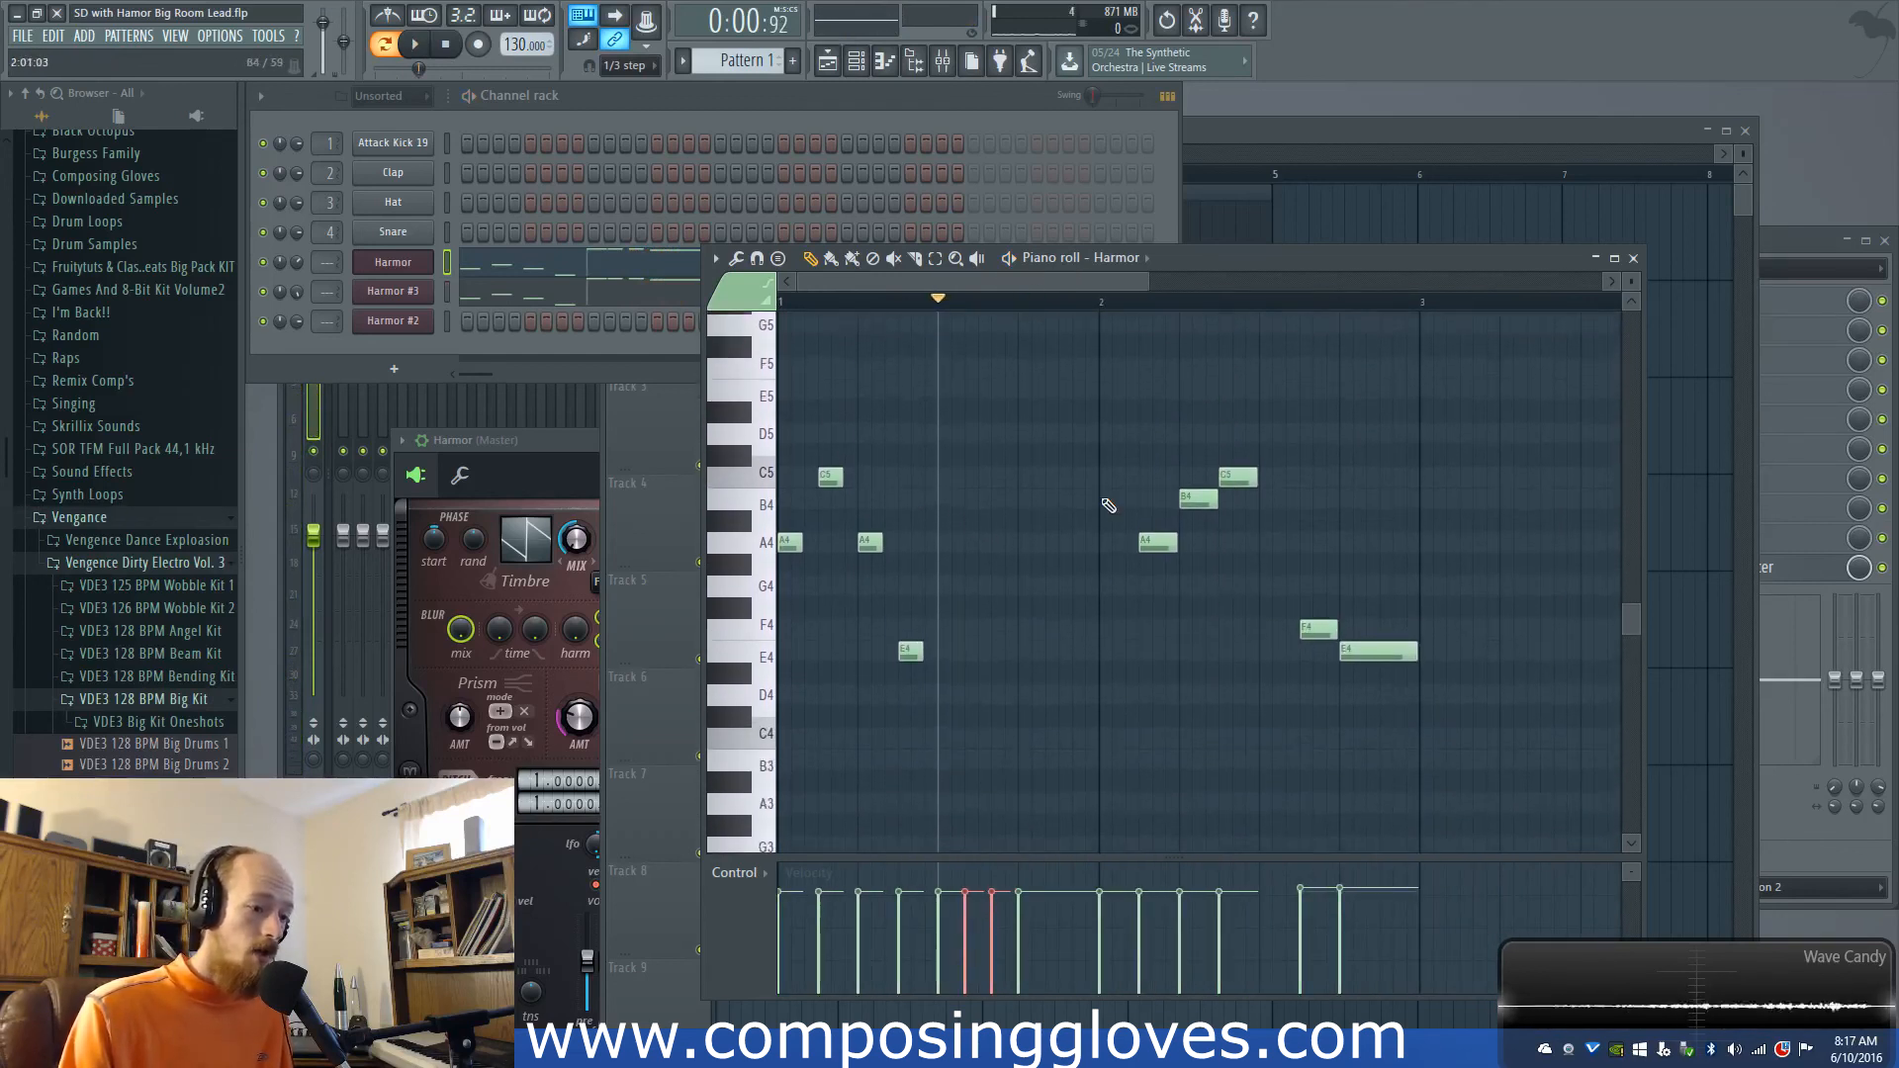